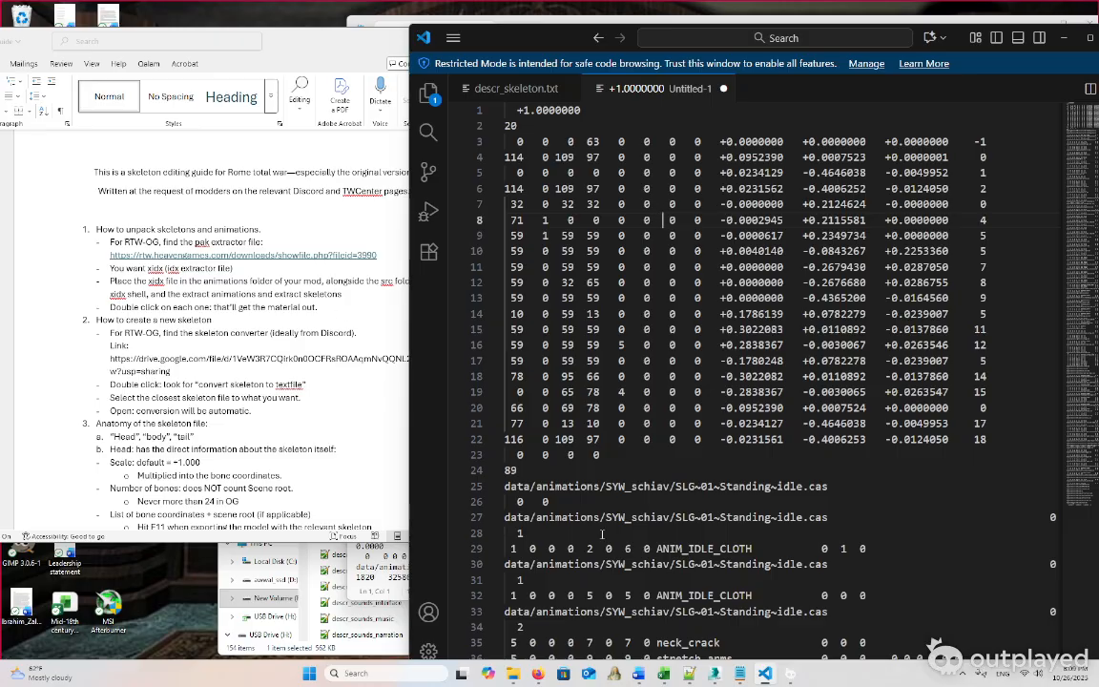
Switch to Notepad++, show descr_model_battle.txt, and move its window so the sipahi entry is readable
left_click(689, 674)
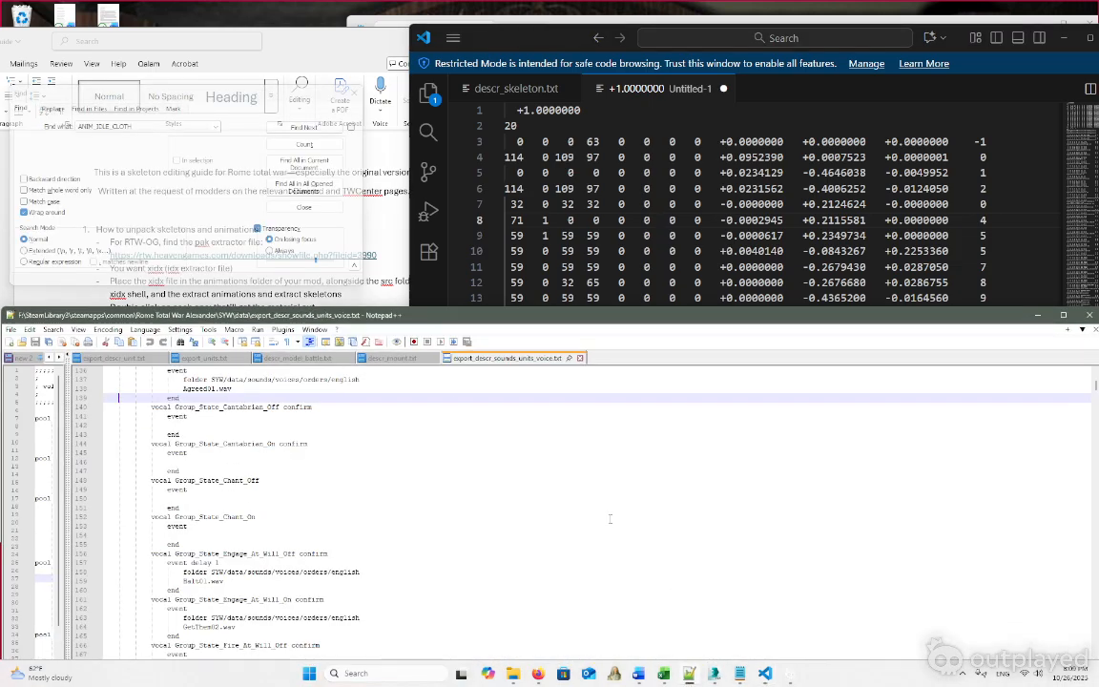
left_click_drag(390, 325, 799, 268)
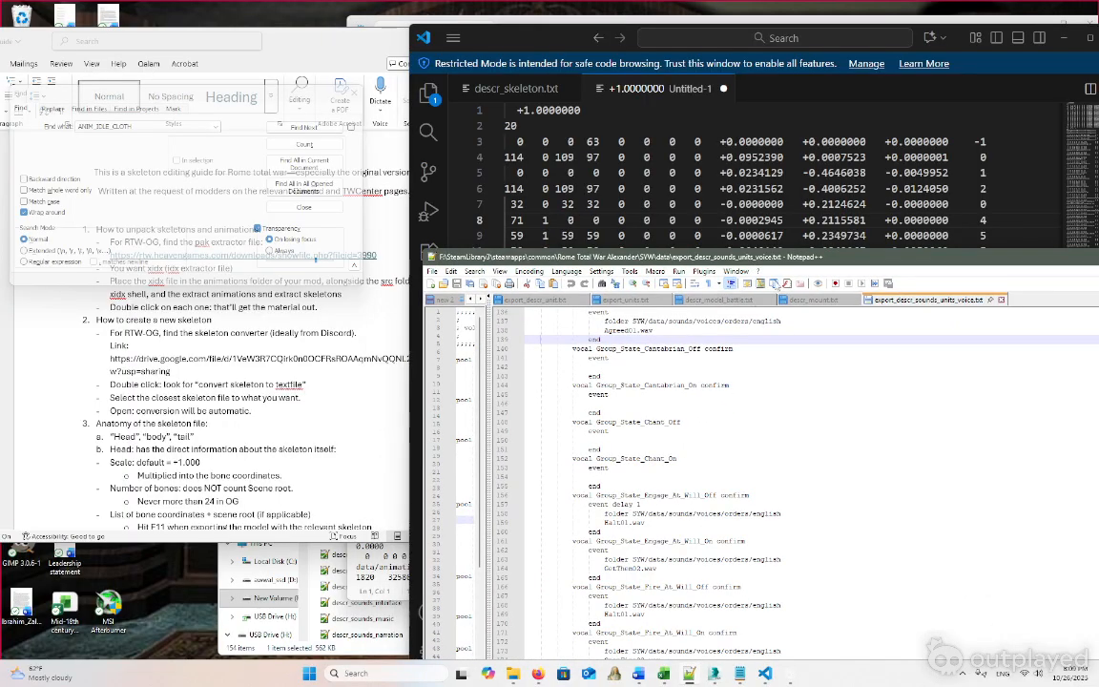
left_click(718, 299)
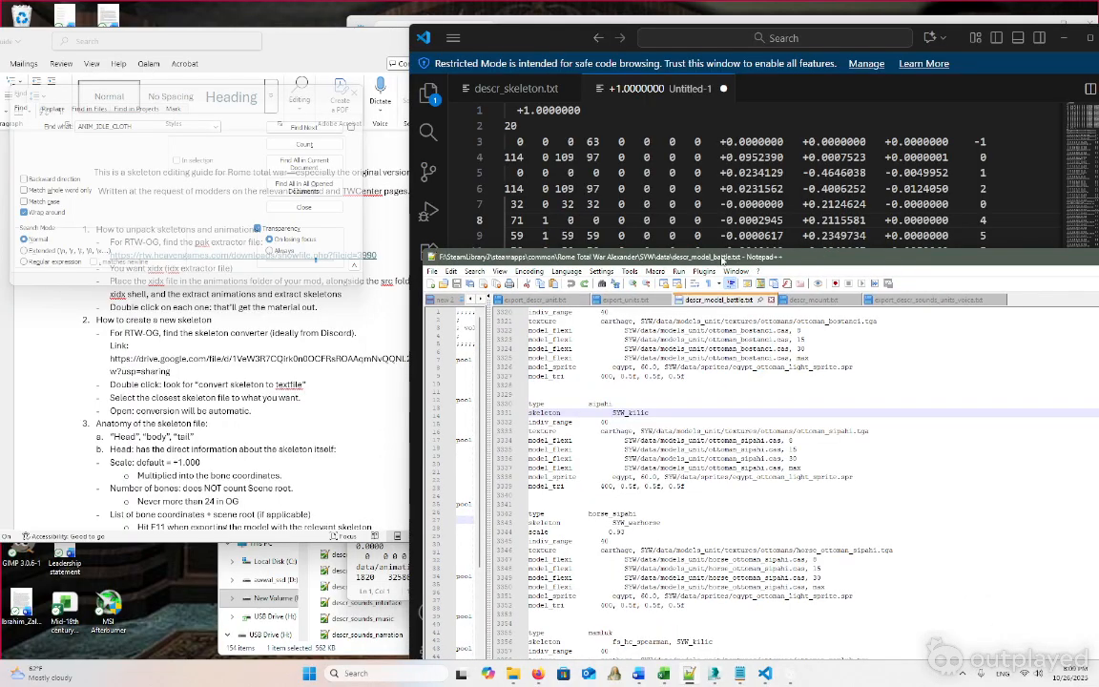
left_click_drag(723, 257, 701, 135)
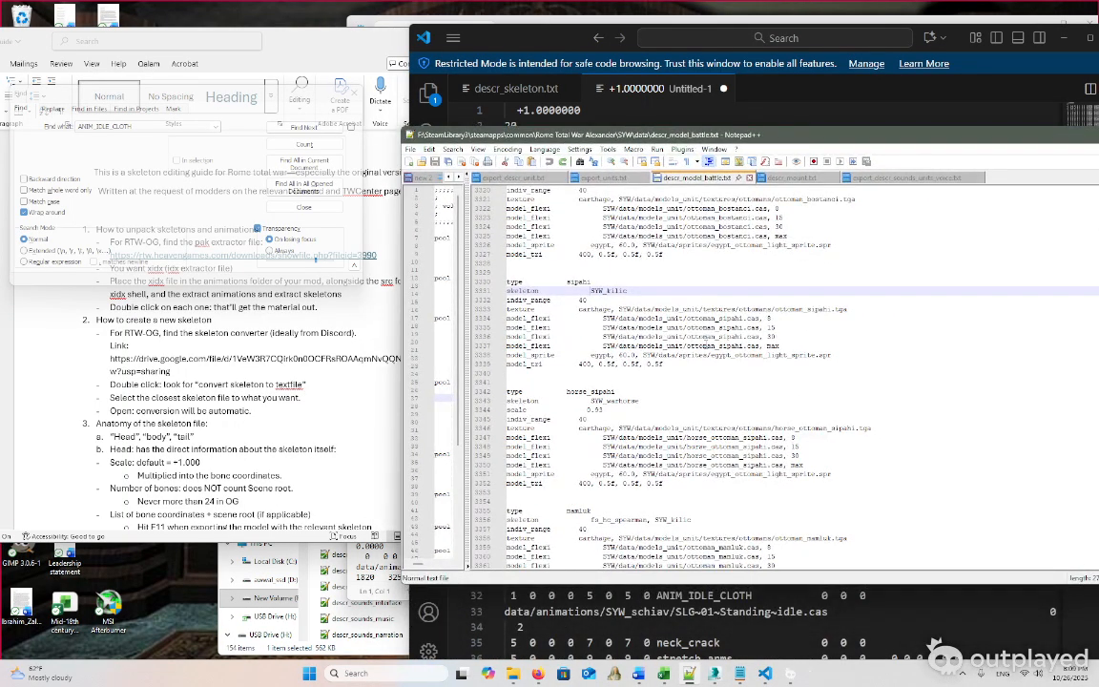
Examine the sipahi entry in descr_model_battle.txt, highlighting its type, SYW_kilic skeleton, texture and model_flexi lines
left_click_drag(690, 372, 486, 289)
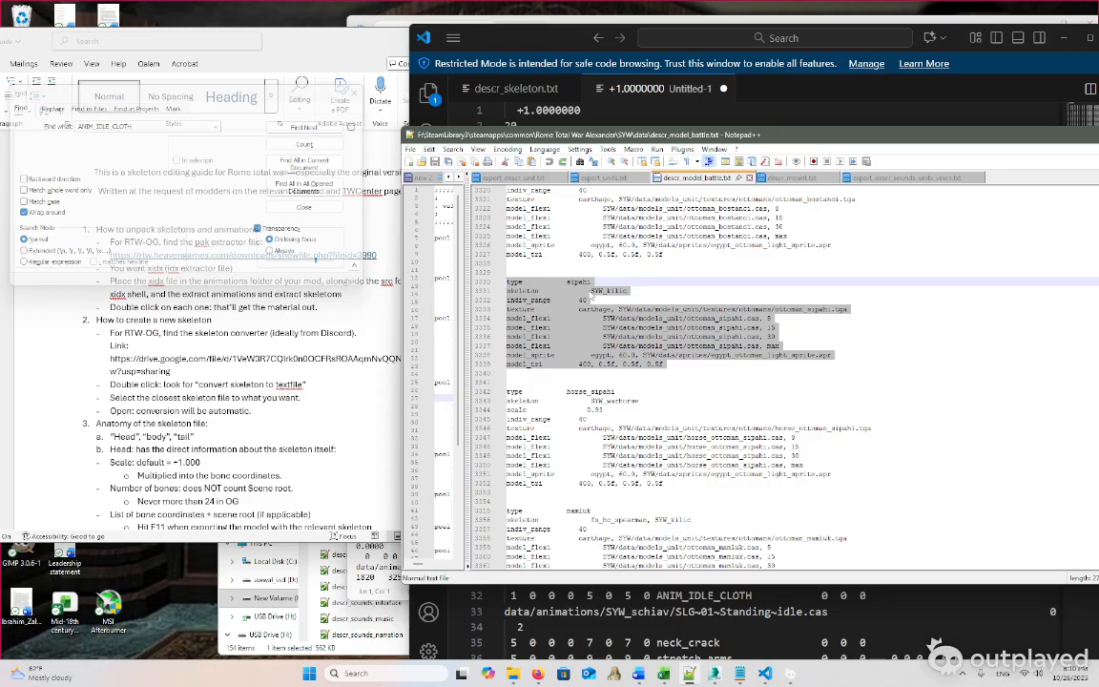
left_click(572, 284)
double_click(577, 283)
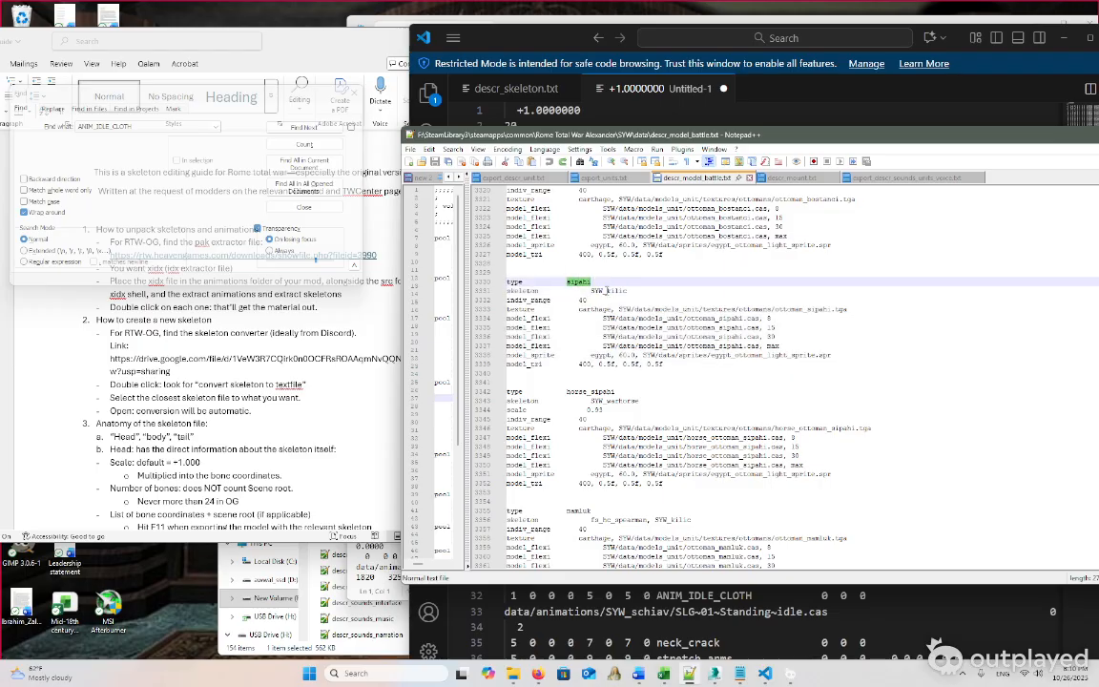
double_click(607, 292)
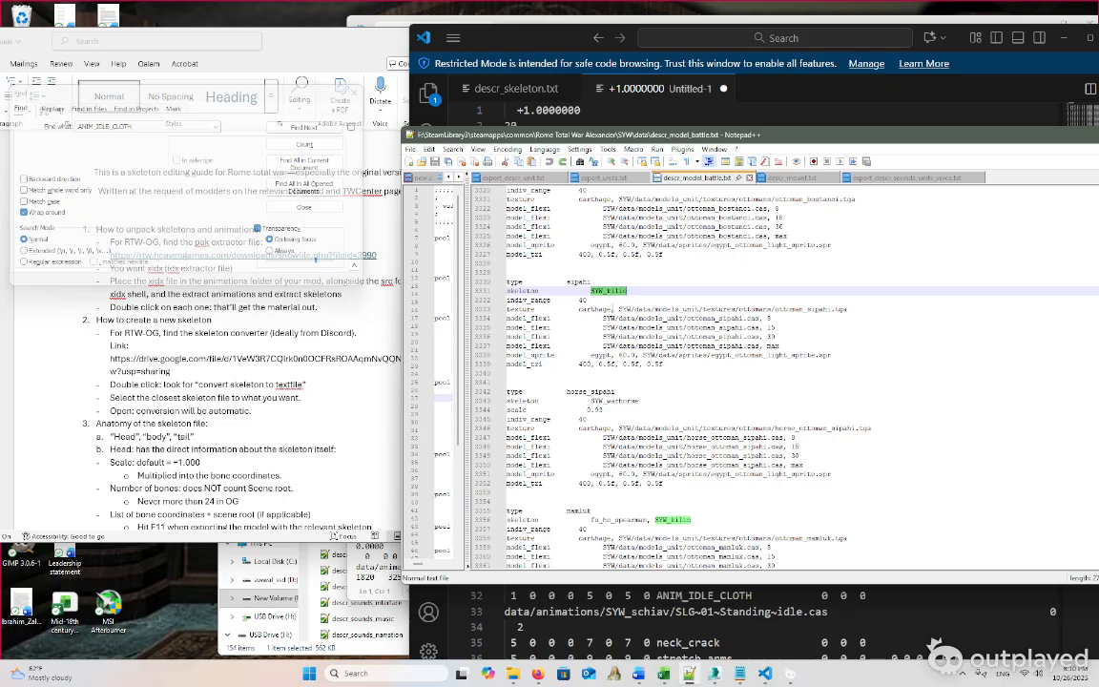
triple_click(598, 309)
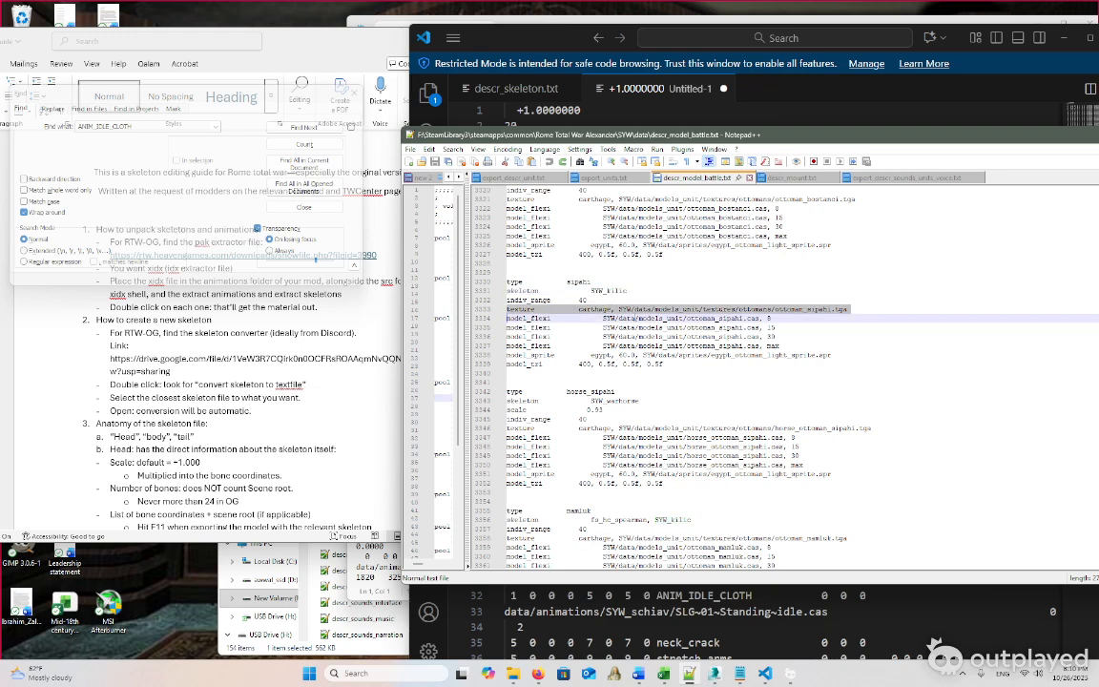
triple_click(634, 318)
left_click(634, 317)
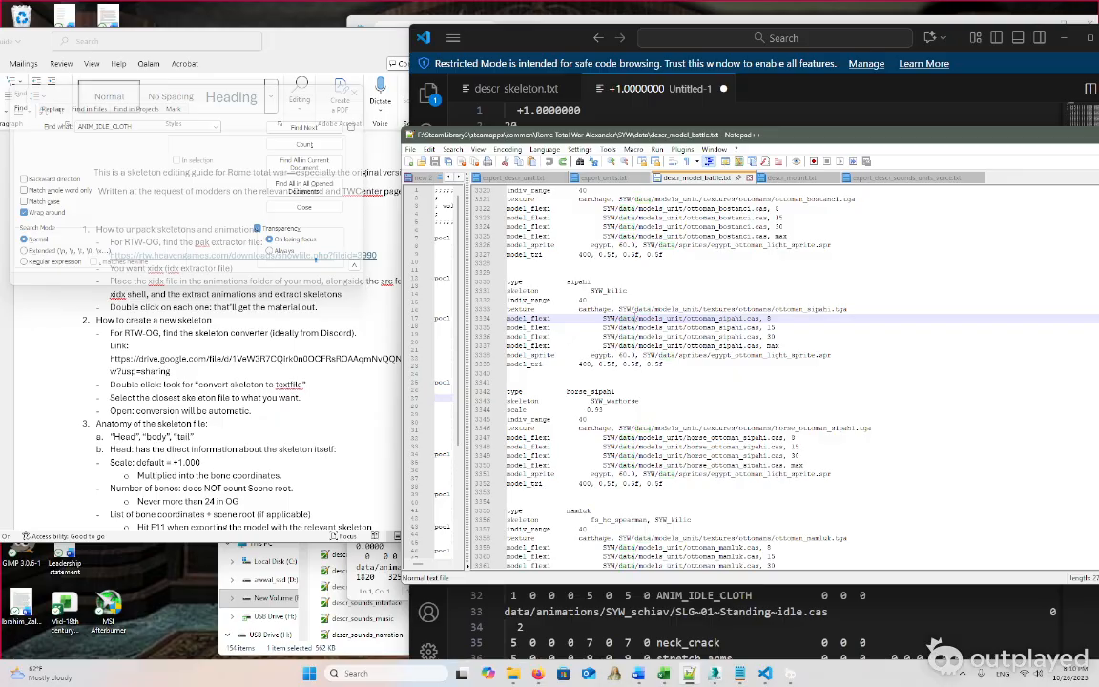
double_click(620, 290)
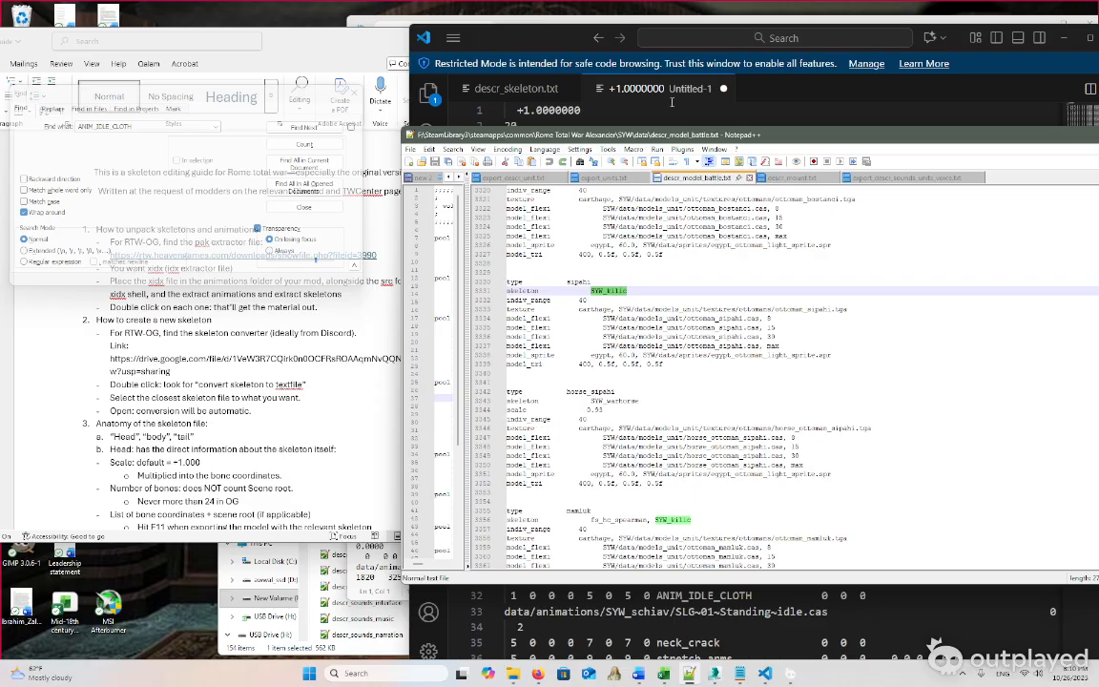
Switch to Visual Studio Code and examine the header notes and stratmap skeleton entries in descr_skeleton.txt
left_click(564, 48)
left_click(505, 86)
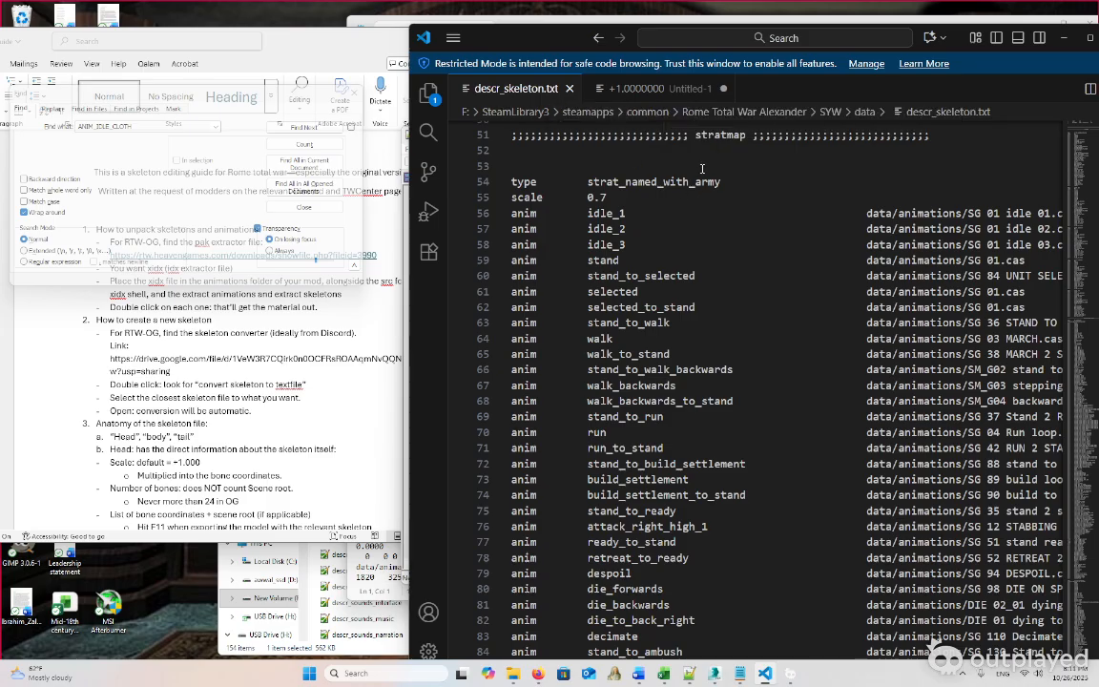
left_click(702, 170)
scroll(705, 174, "down", 11)
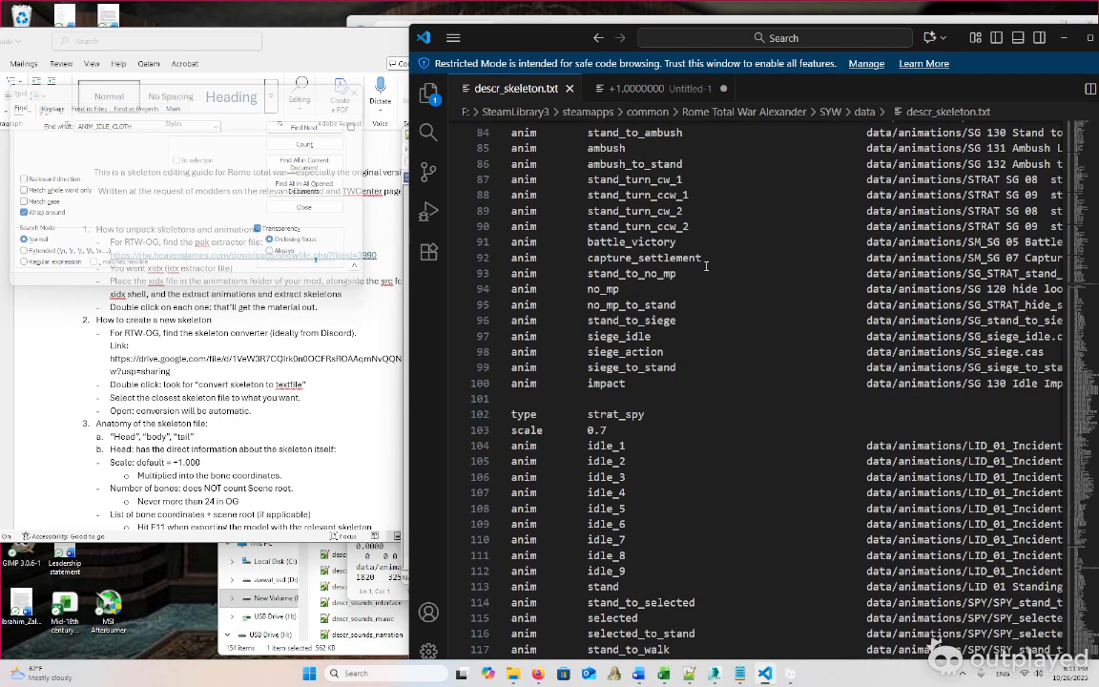
scroll(697, 283, "up", 13)
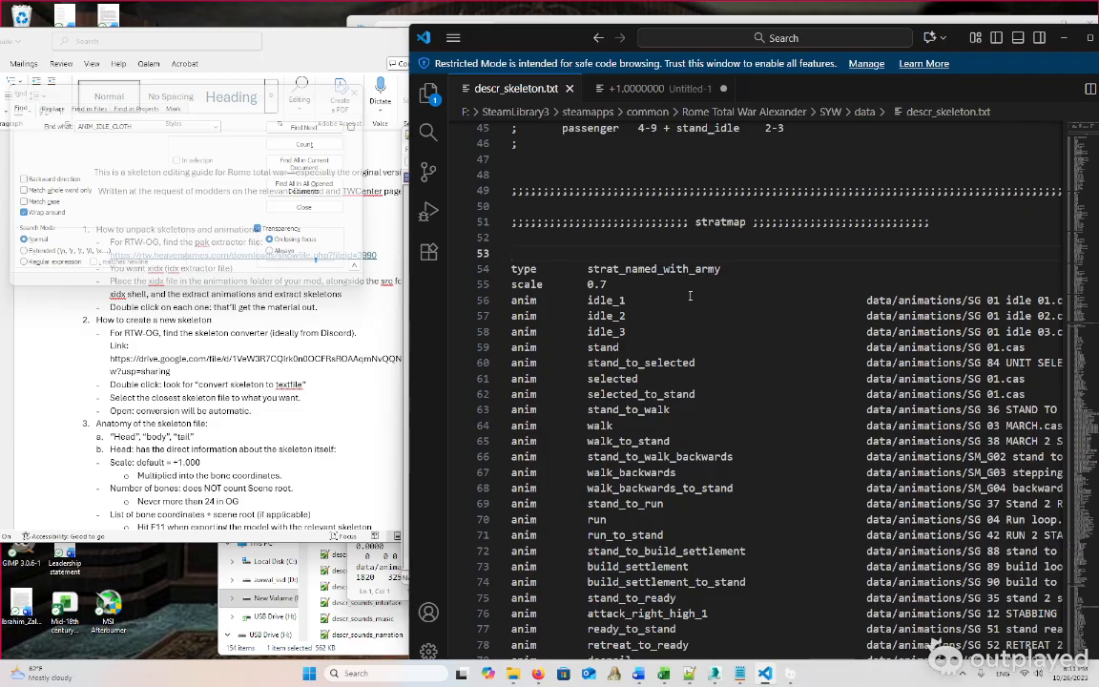
scroll(689, 296, "up", 3)
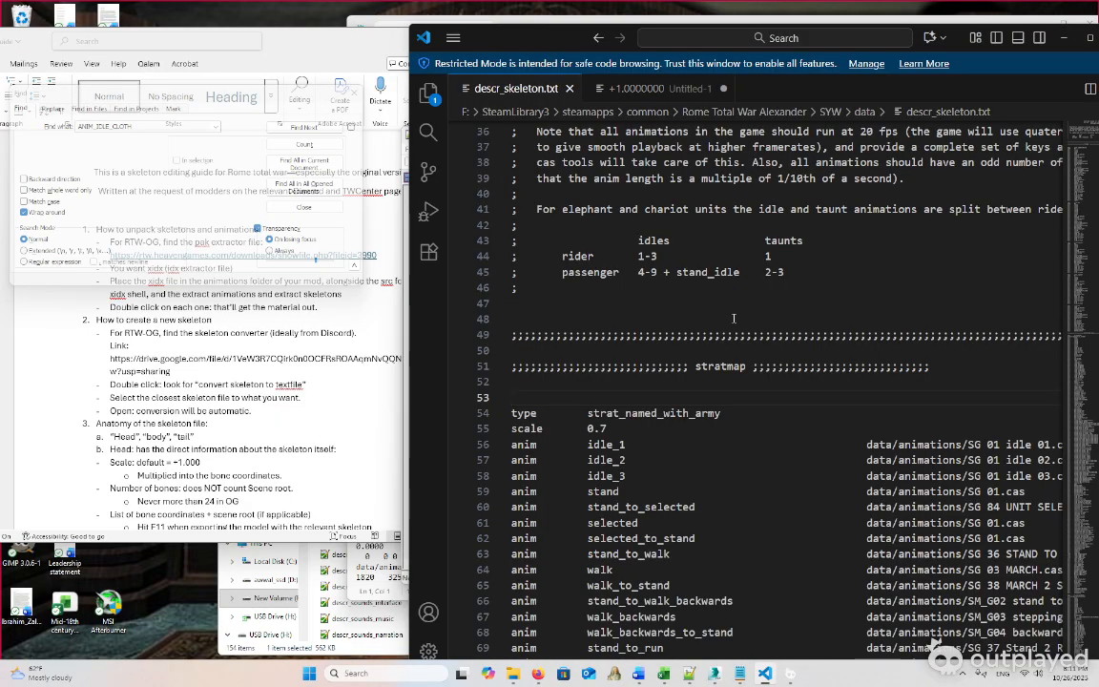
scroll(729, 315, "up", 3)
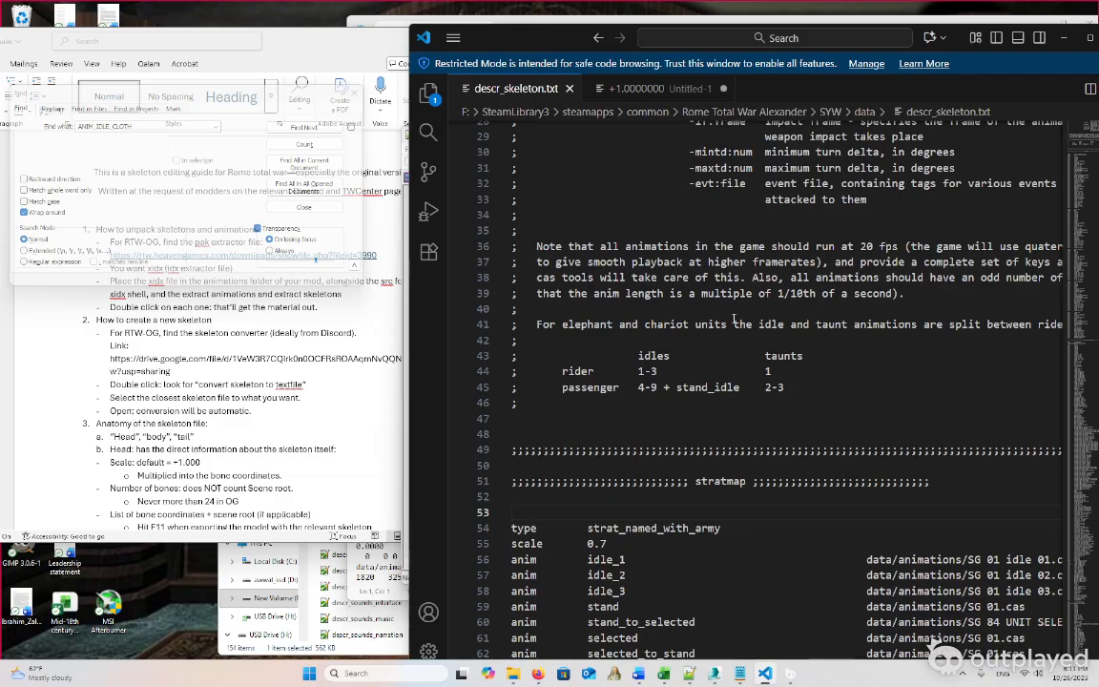
scroll(692, 355, "down", 8)
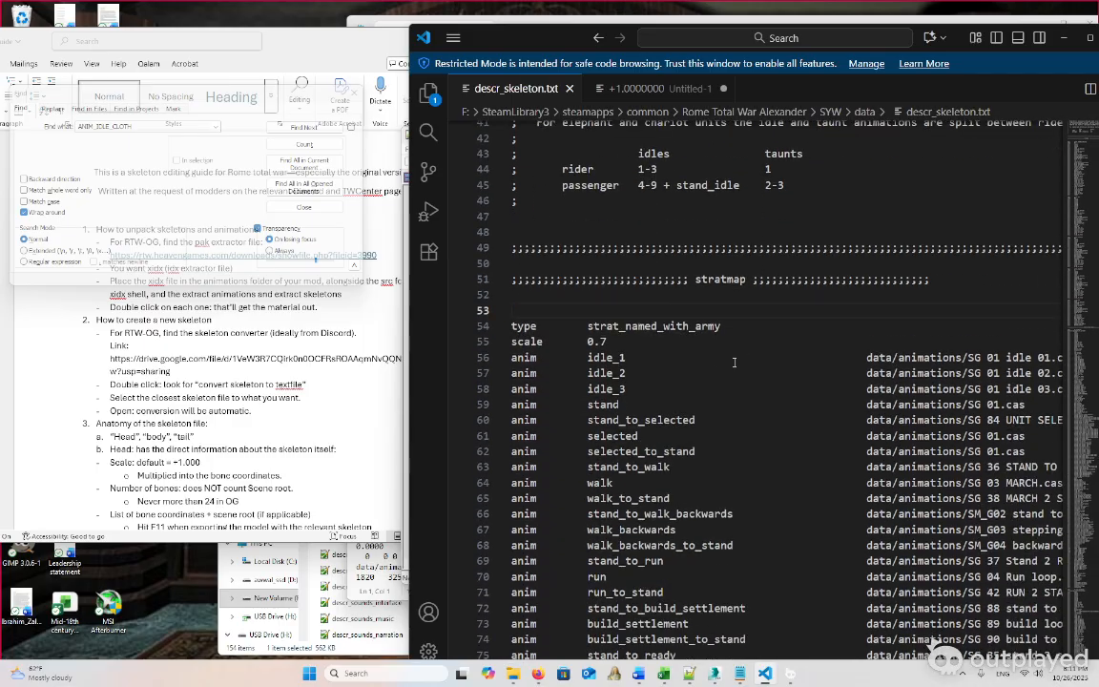
scroll(692, 355, "down", 12)
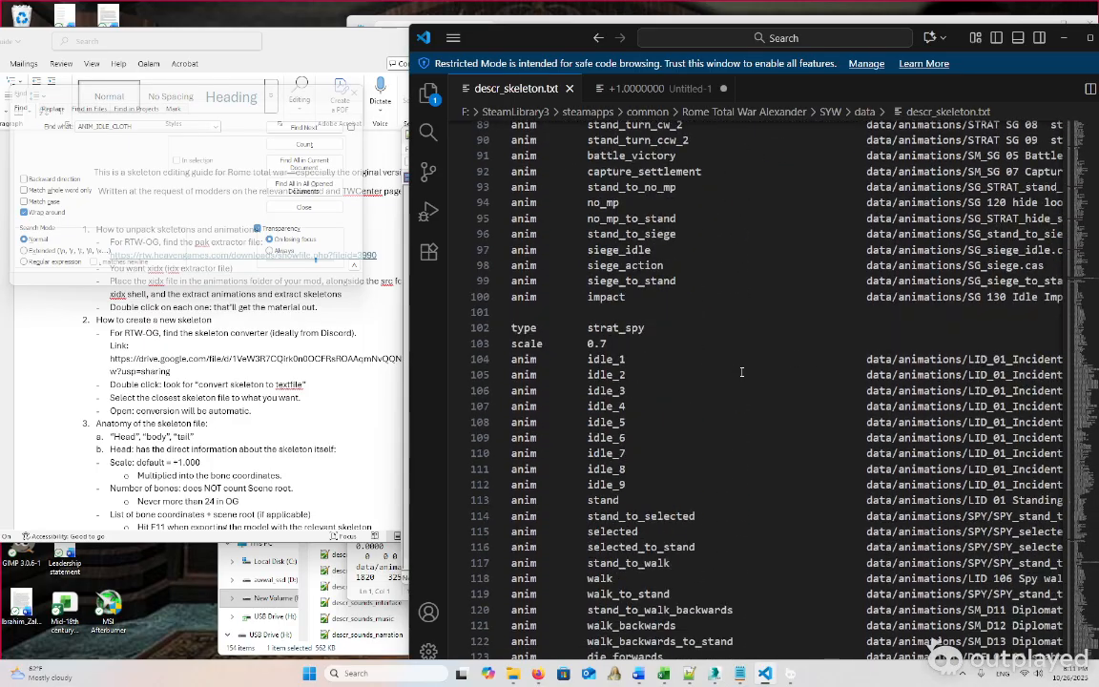
scroll(628, 326, "down", 12)
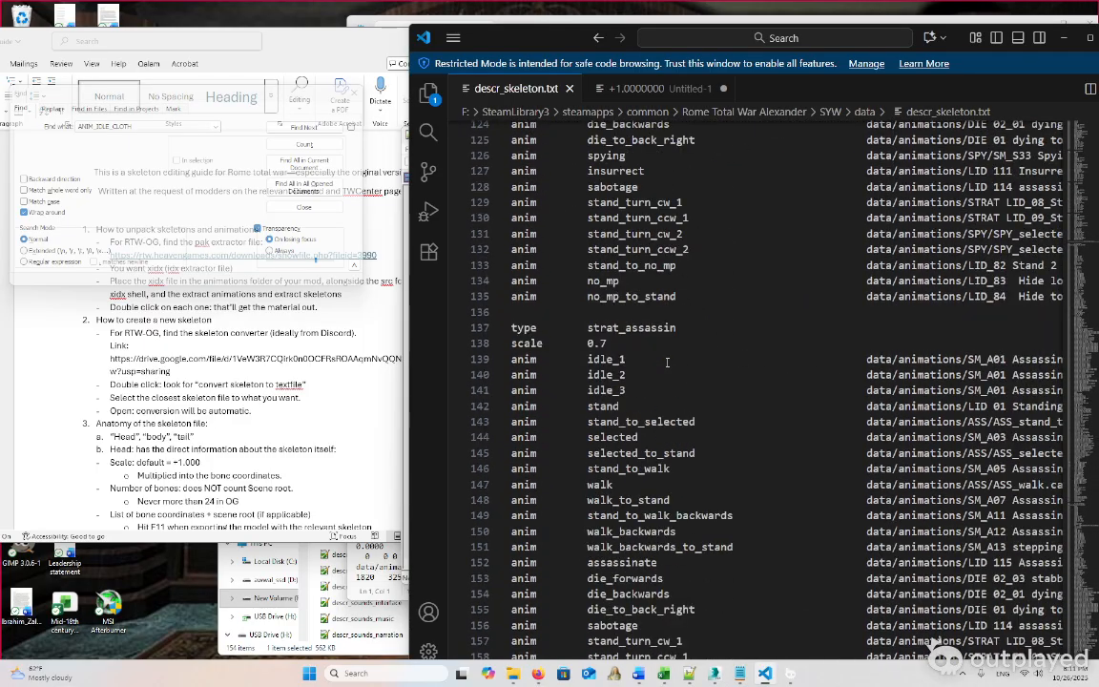
scroll(667, 365, "up", 6)
scroll(667, 365, "up", 20)
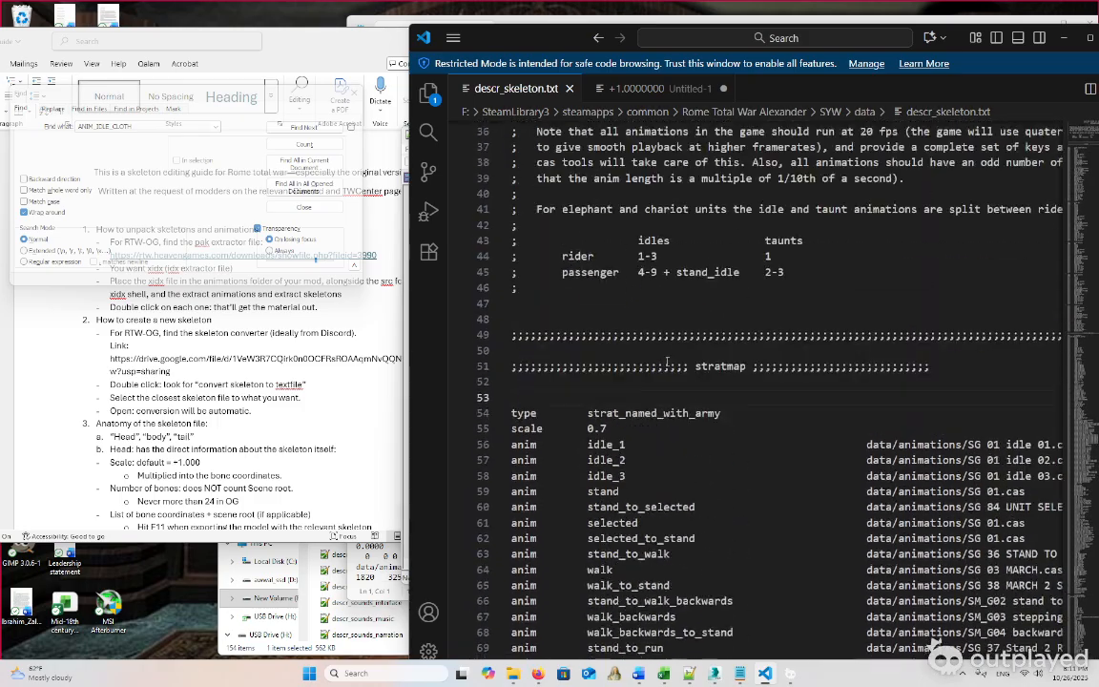
Minimize Visual Studio Code, switch to File Explorer, and open the animations folder inside SYW's data folder
left_click(1063, 39)
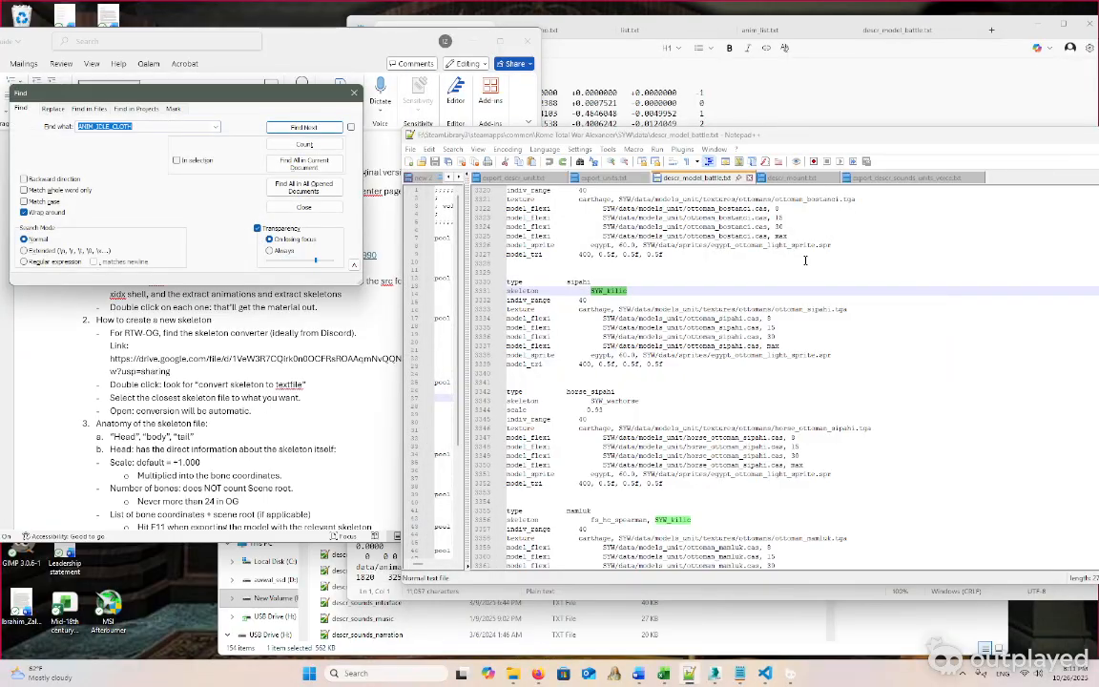
left_click(462, 609)
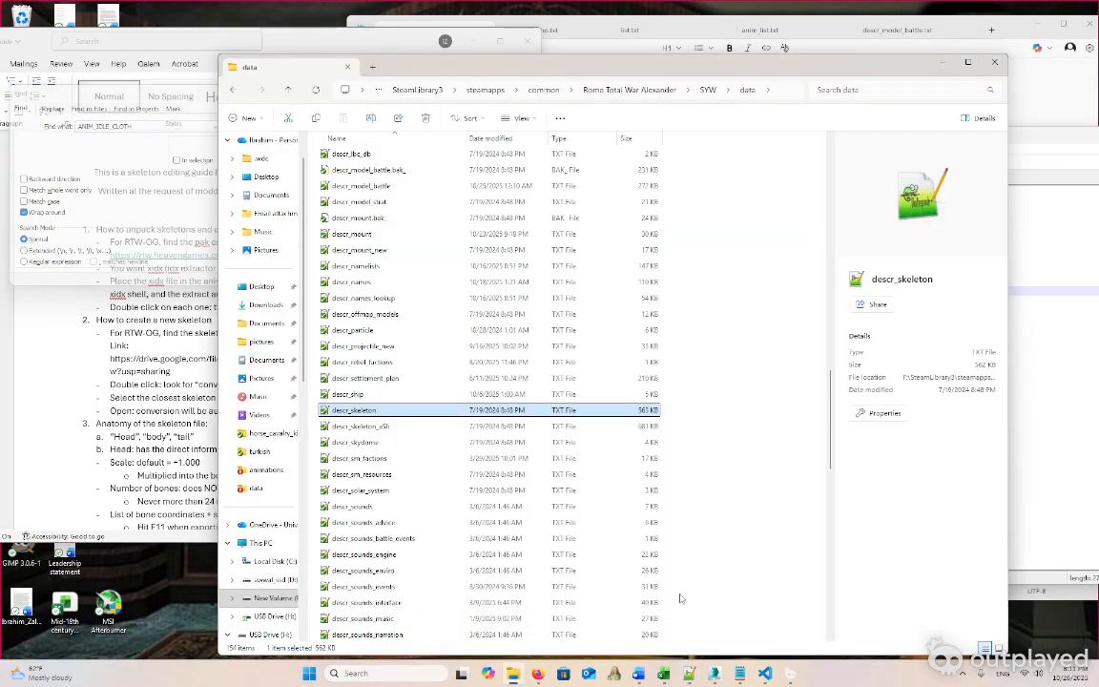
scroll(732, 543, "up", 15)
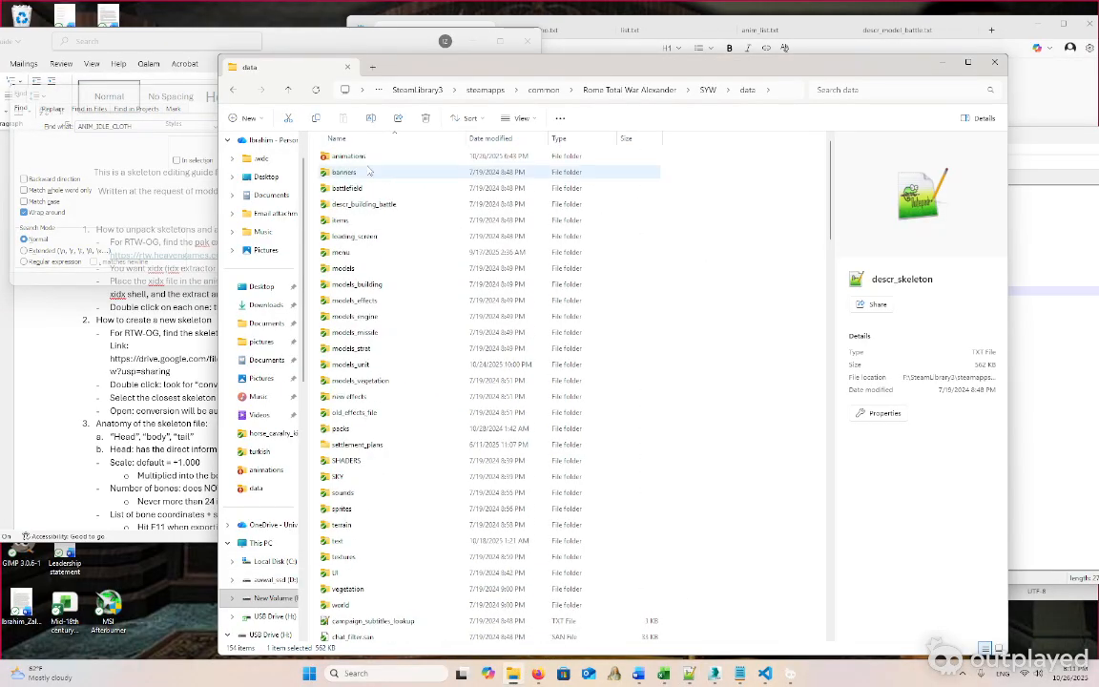
left_click(362, 157)
double_click(362, 158)
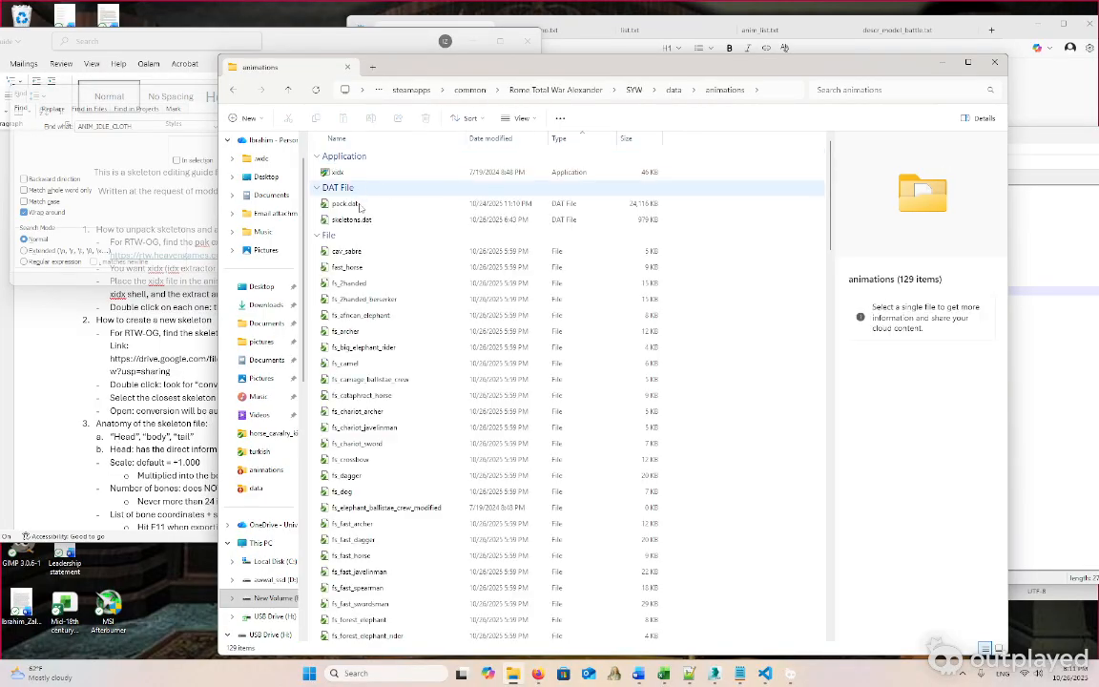
Locate and select pack.idx, skeletons.idx, pack.dat and skeletons.dat together in the animations folder
scroll(441, 286, "down", 20)
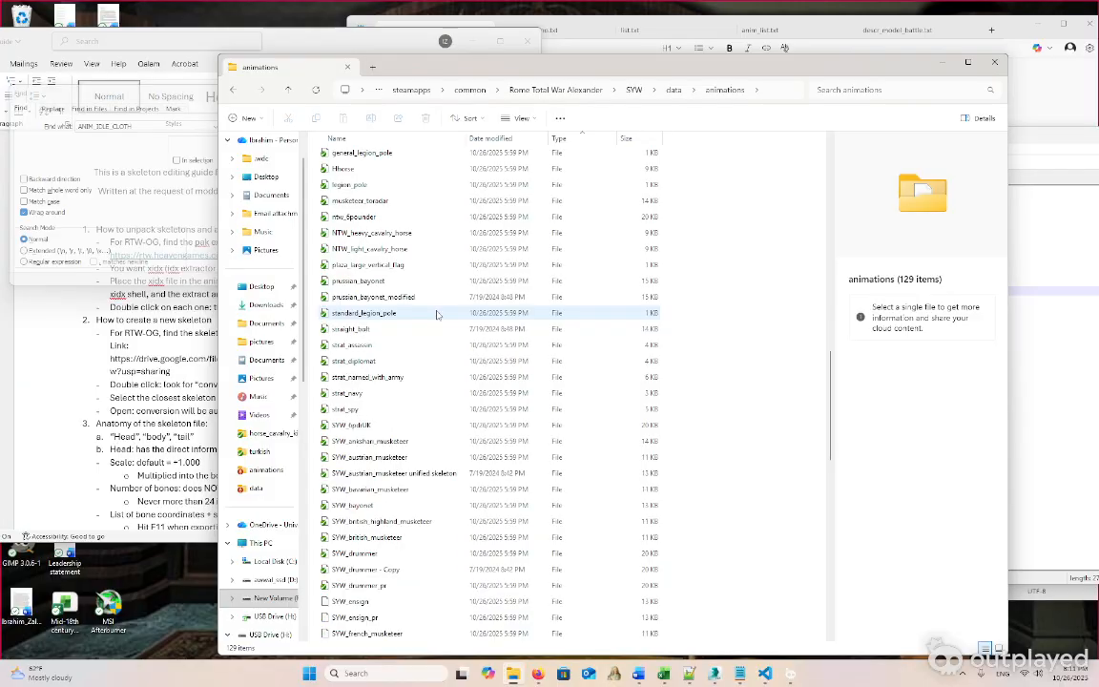
scroll(443, 324, "down", 5)
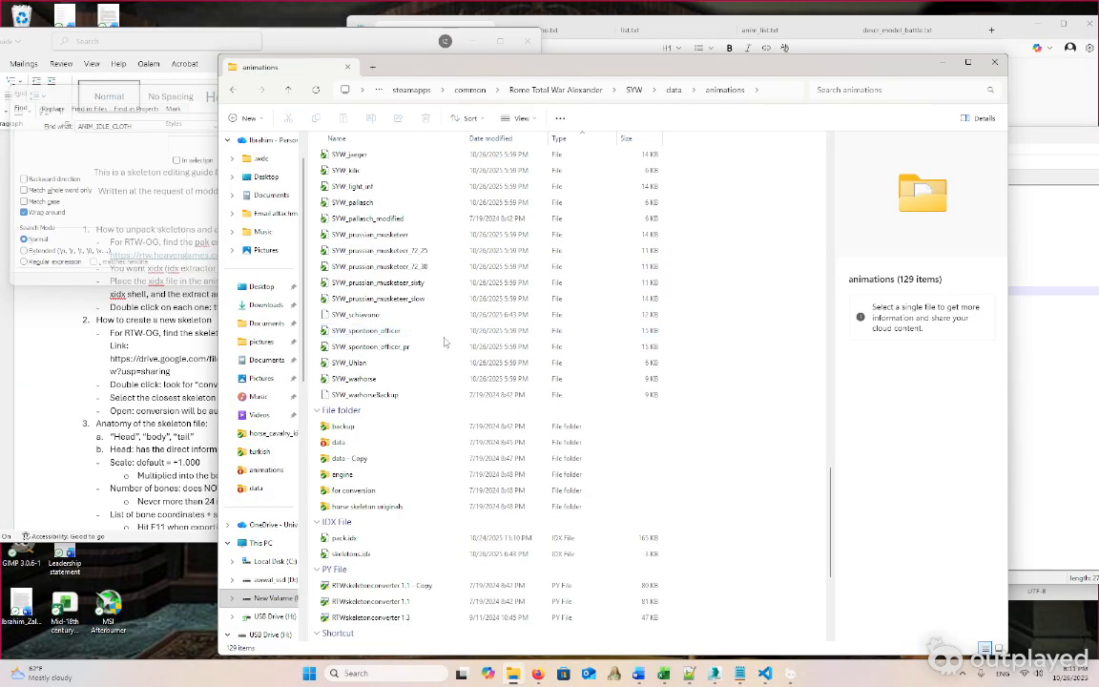
scroll(443, 341, "down", 1)
scroll(385, 386, "down", 1)
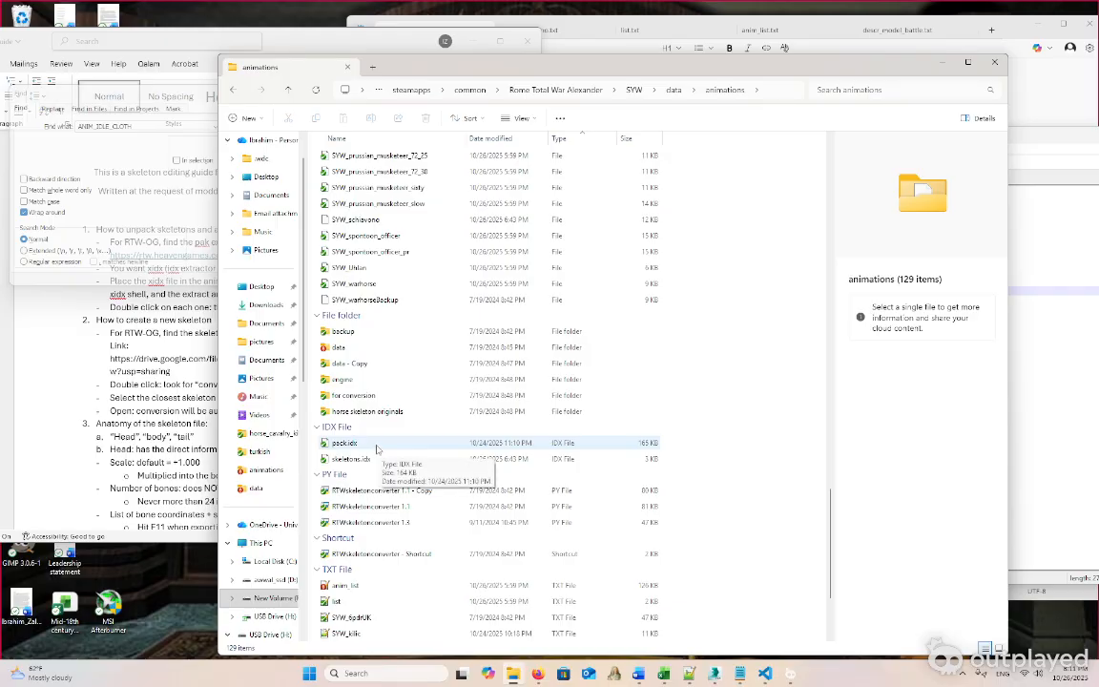
left_click(377, 446)
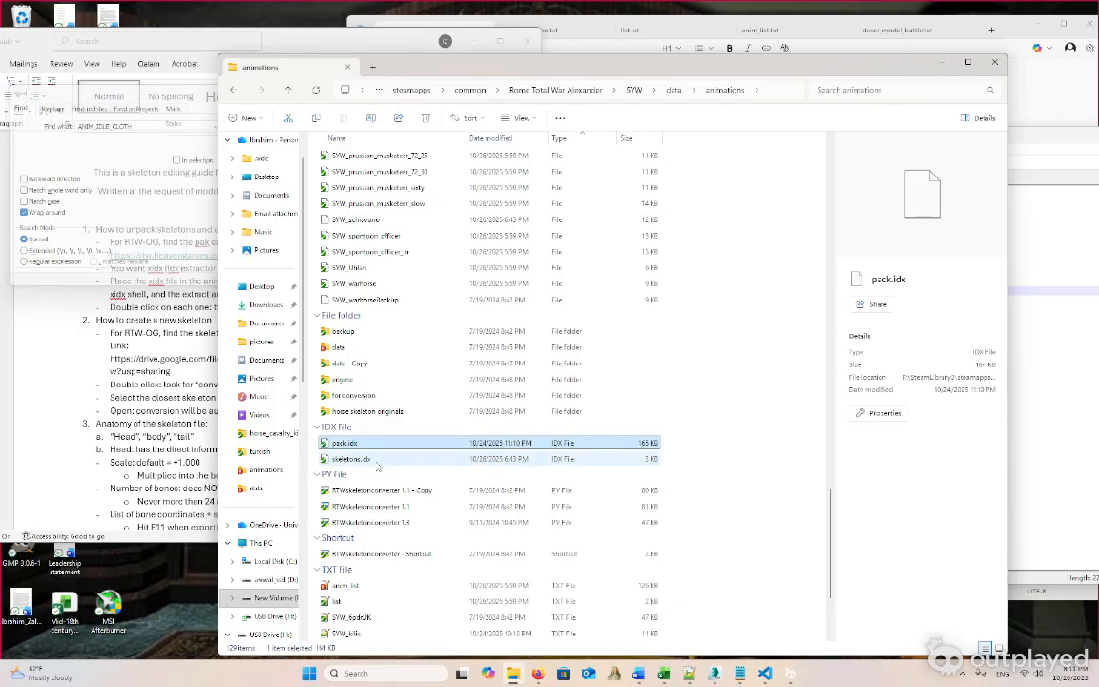
left_click(380, 459, "ctrl")
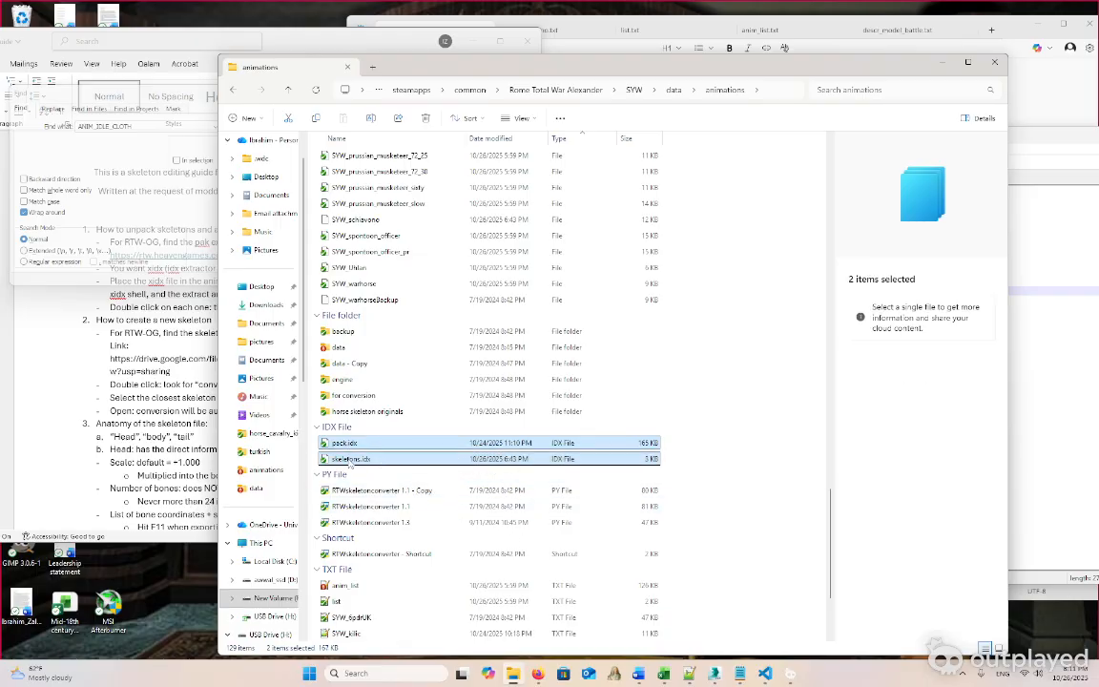
scroll(381, 439, "up", 15)
scroll(404, 438, "up", 10)
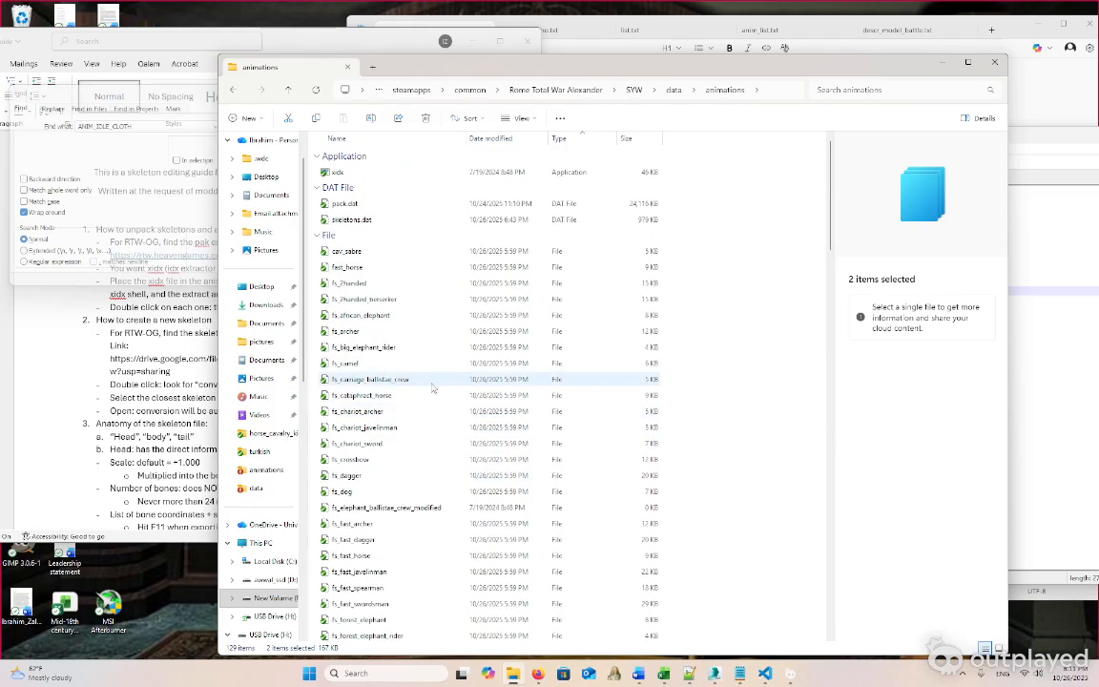
left_click(343, 206, "ctrl")
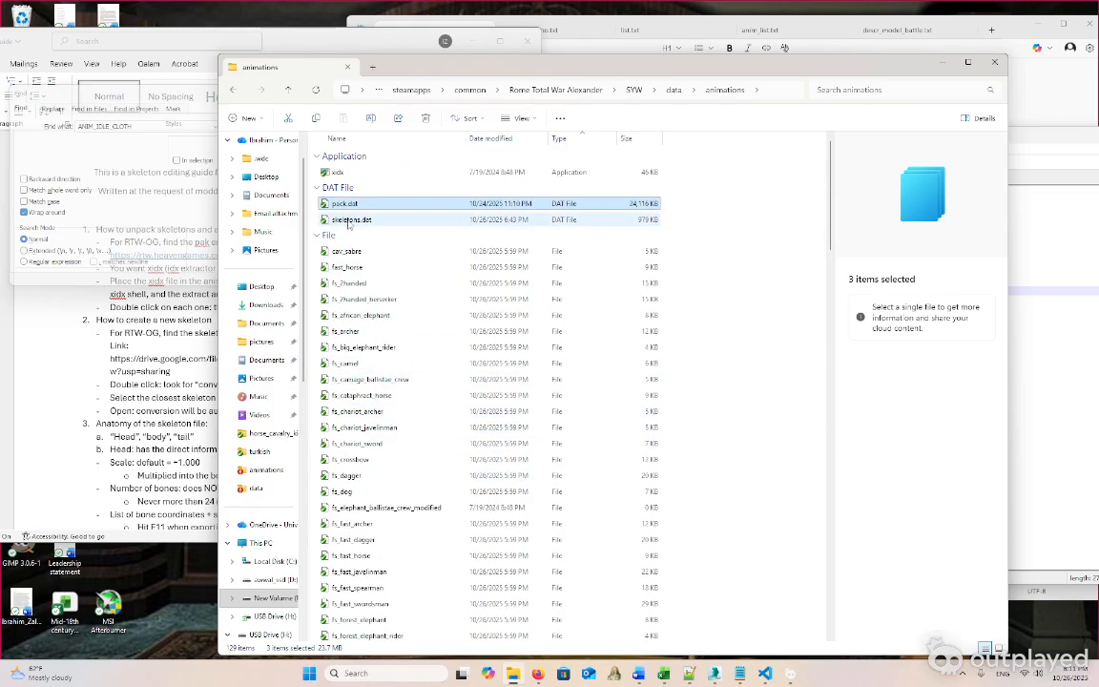
left_click(348, 219, "ctrl")
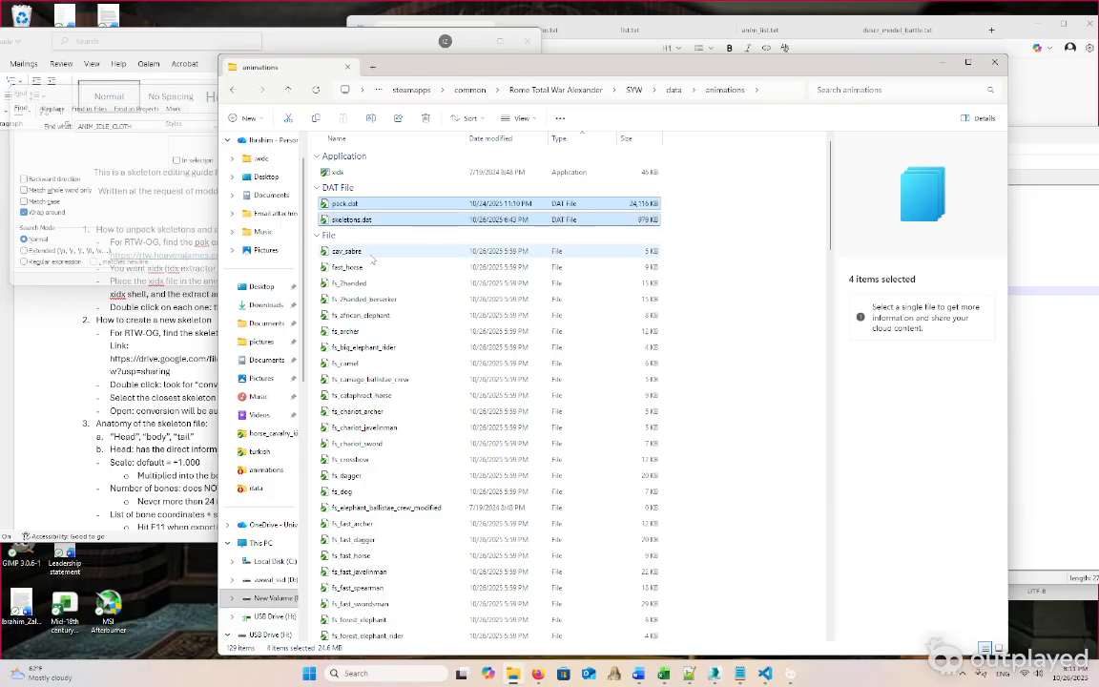
Return to the IDX files in the list, clear the file selection, and shift the folder window slightly aside
scroll(410, 453, "down", 20)
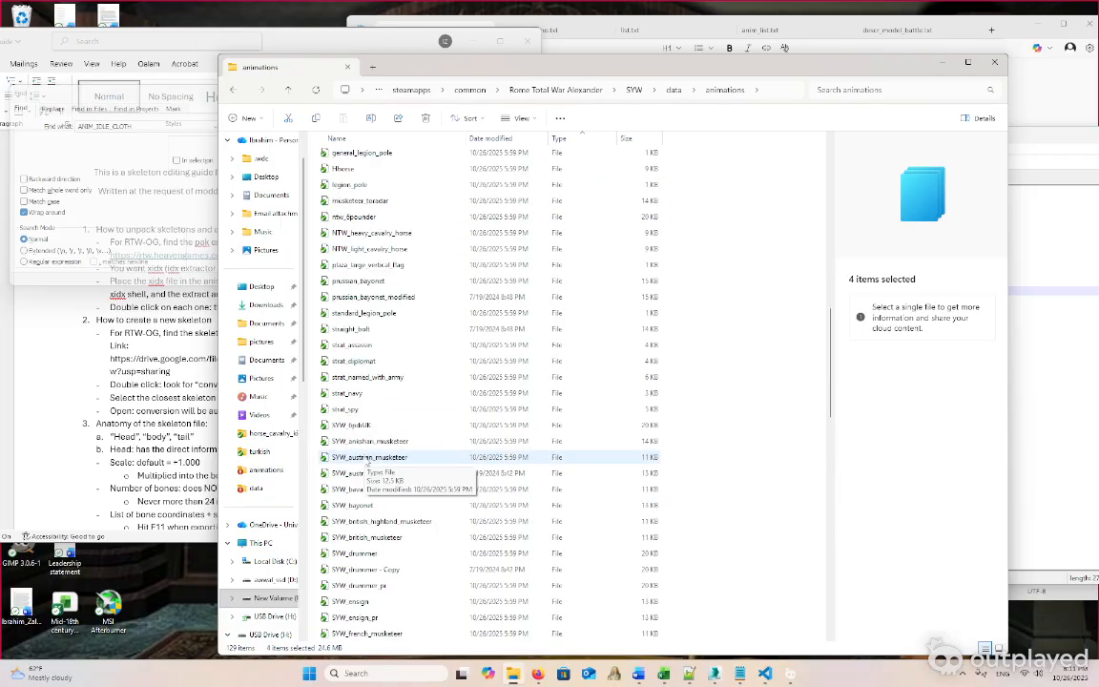
scroll(639, 399, "up", 2)
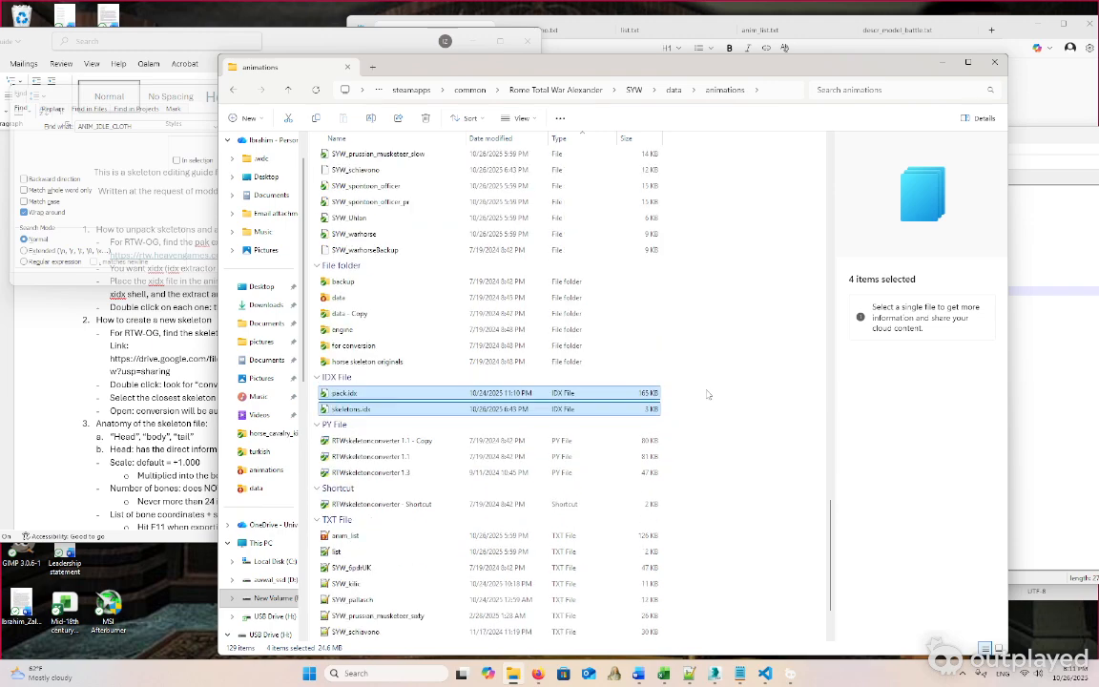
left_click(708, 394)
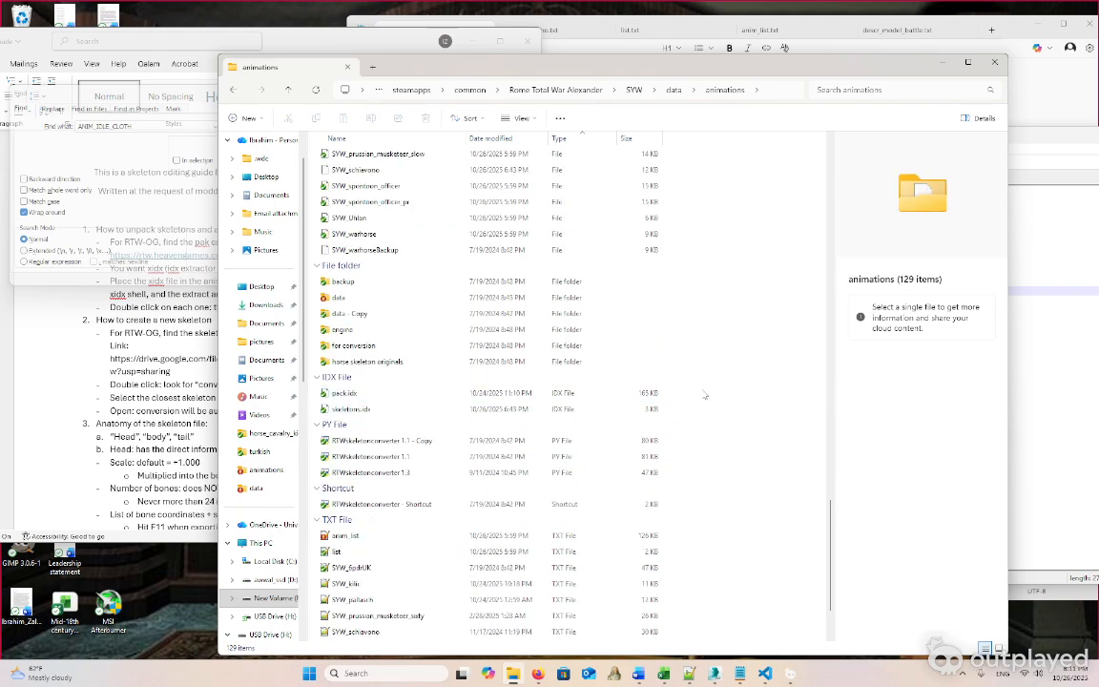
left_click_drag(479, 74, 529, 74)
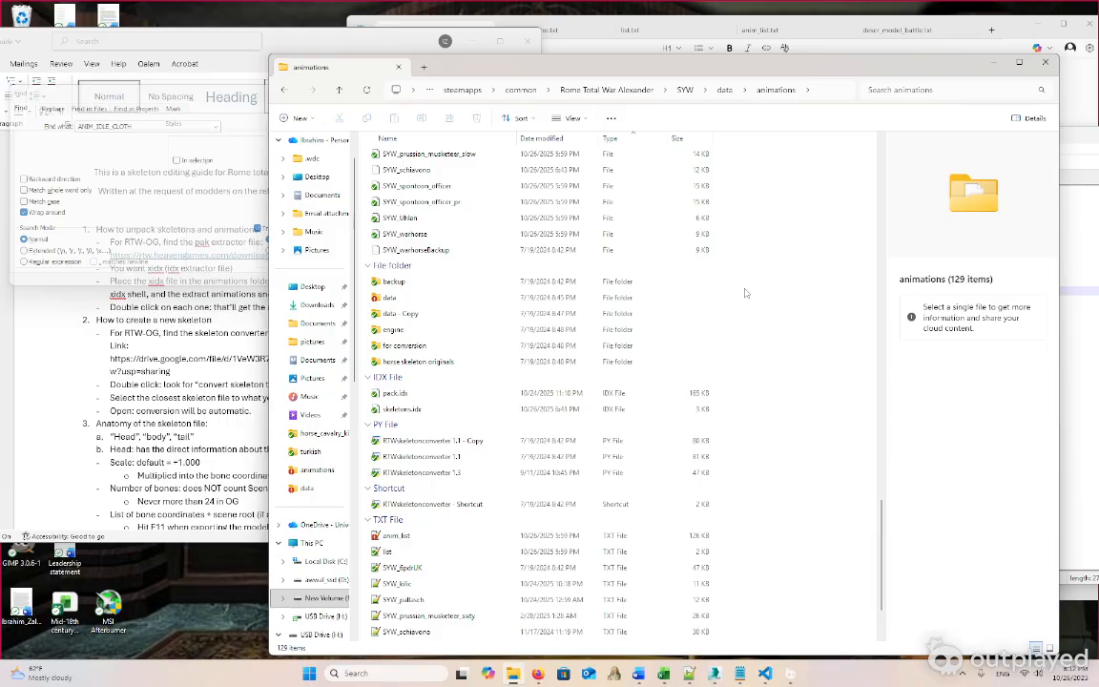
Move the animations folder window aside to uncover the skeleton editing guide and copy its extractor download link
scroll(533, 363, "up", 20)
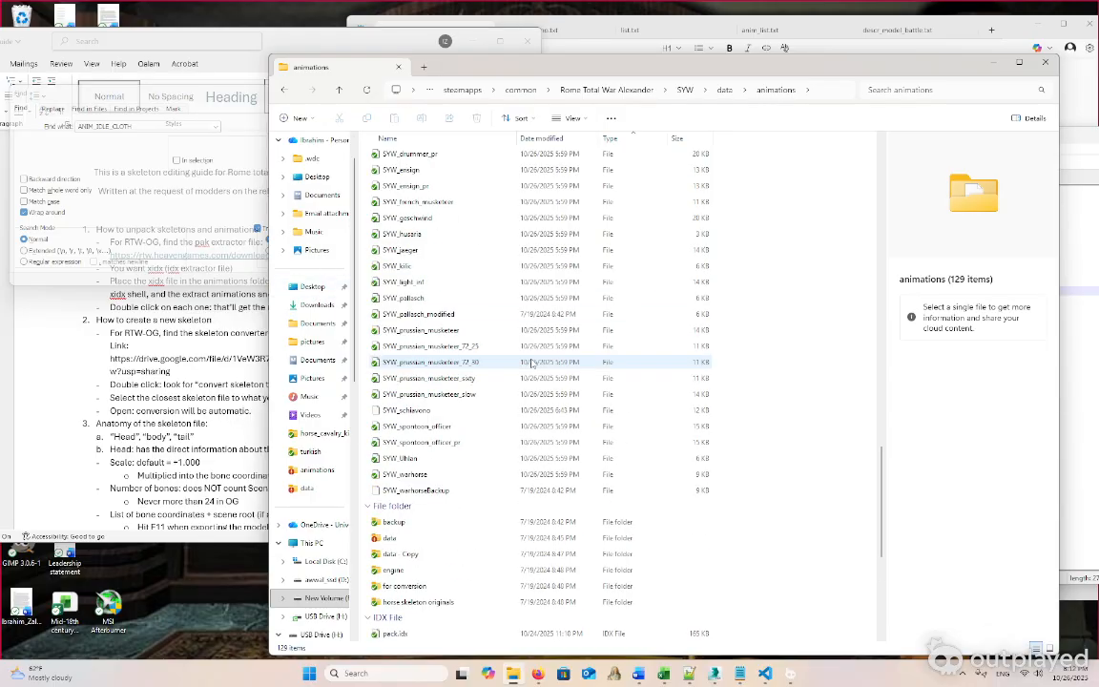
scroll(532, 362, "up", 3)
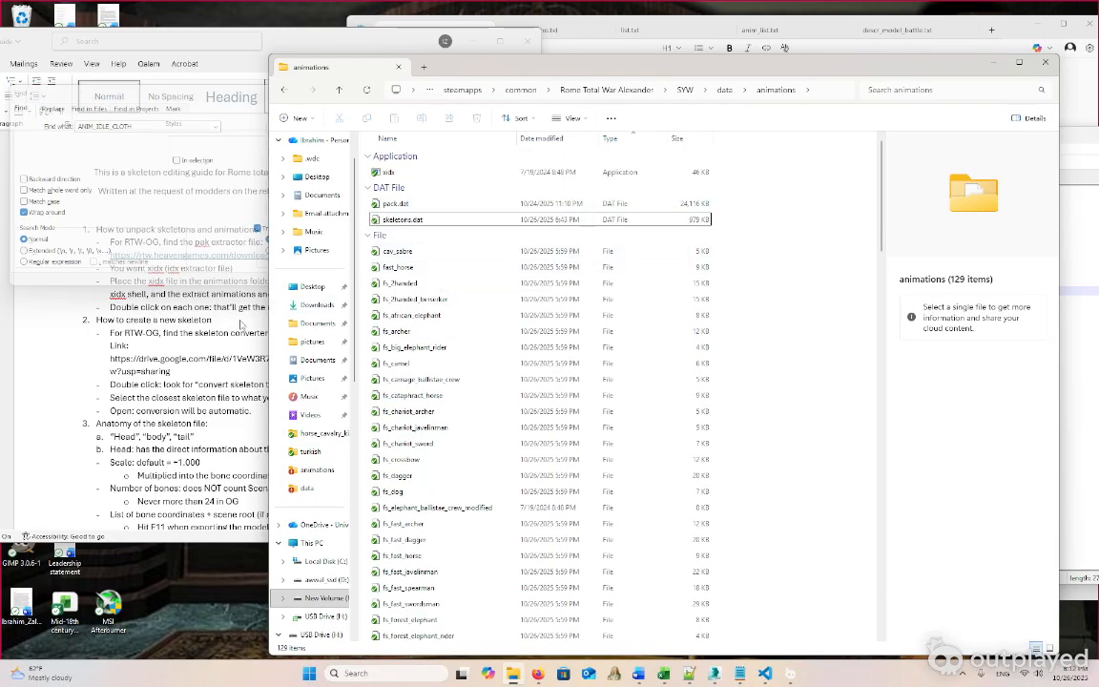
left_click_drag(524, 68, 643, 62)
scroll(410, 234, "up", 1)
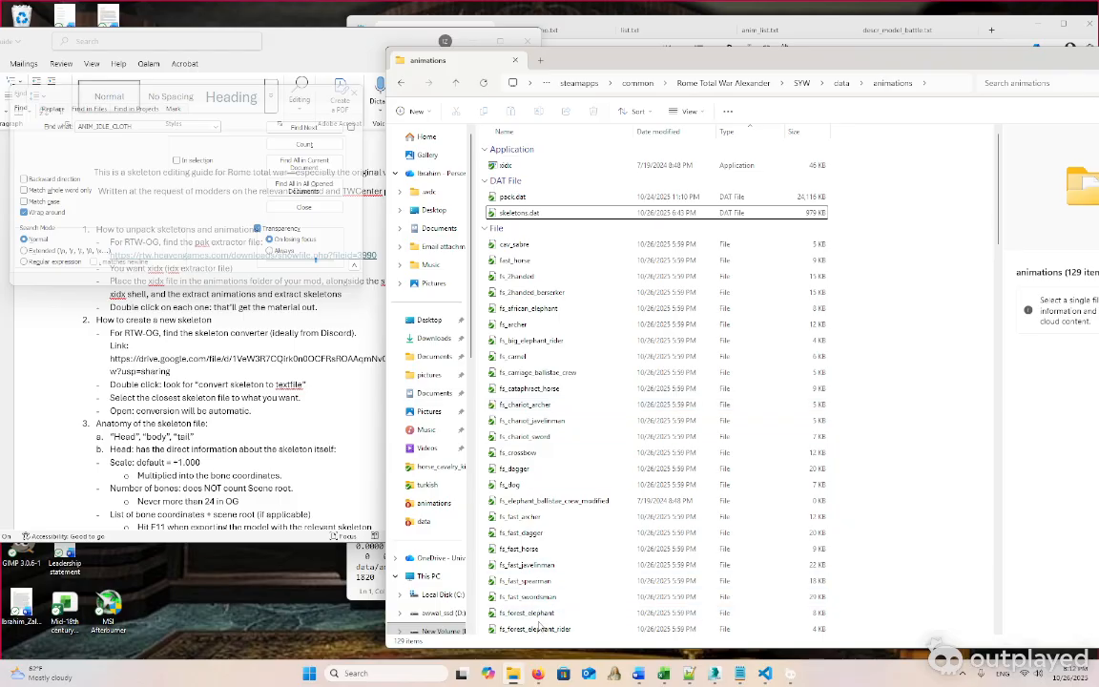
left_click(319, 356)
left_click_drag(290, 264, 109, 256)
key("ctrl+c")
Switch to Firefox and open the copied rtw.heavengames.com download link in a new tab
left_click(538, 674)
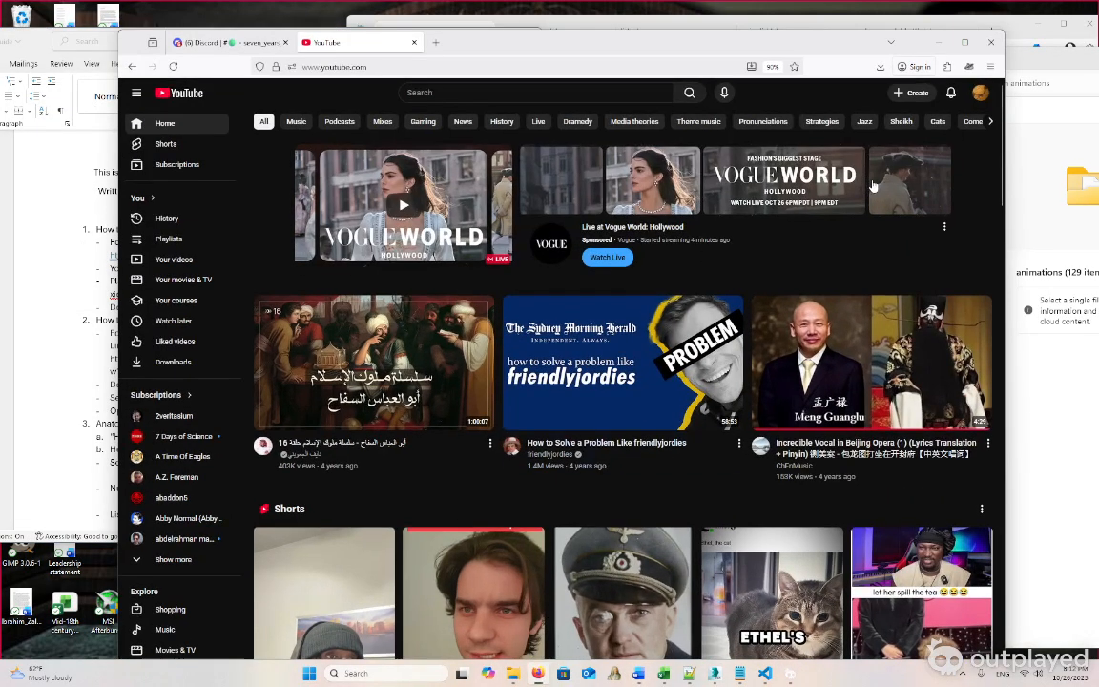
left_click(430, 43)
key("ctrl+v")
key("Return")
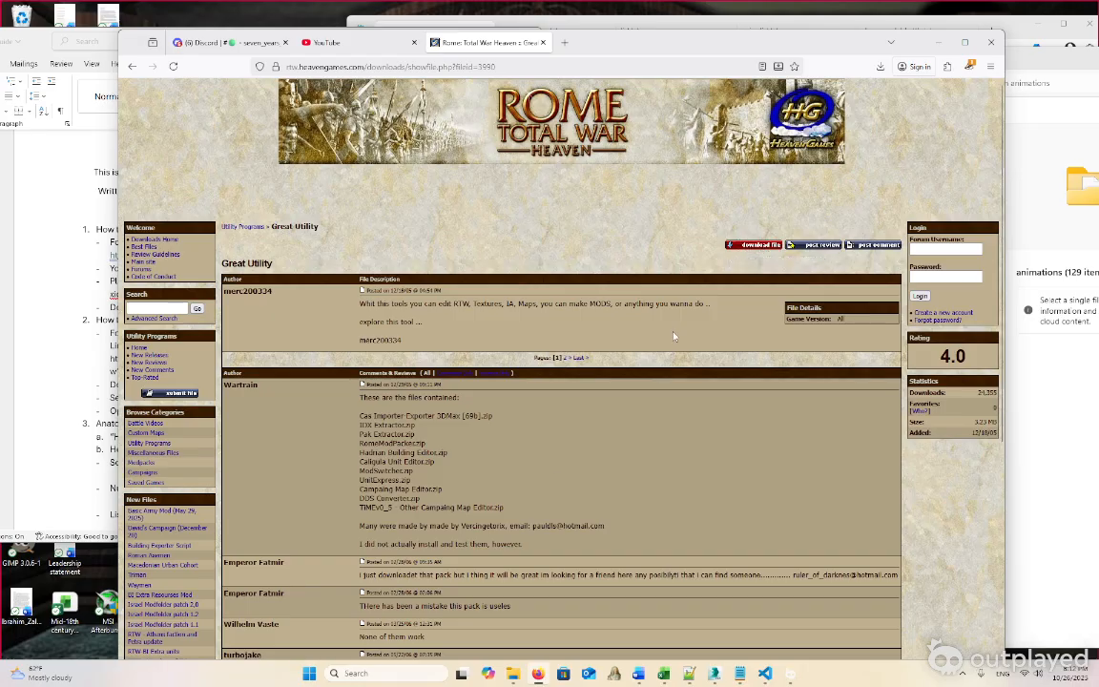
Switch to File Explorer, open Downloads in a new tab, and browse through the Merc200331 archive into the IDX Extractor archive
key("alt+Tab")
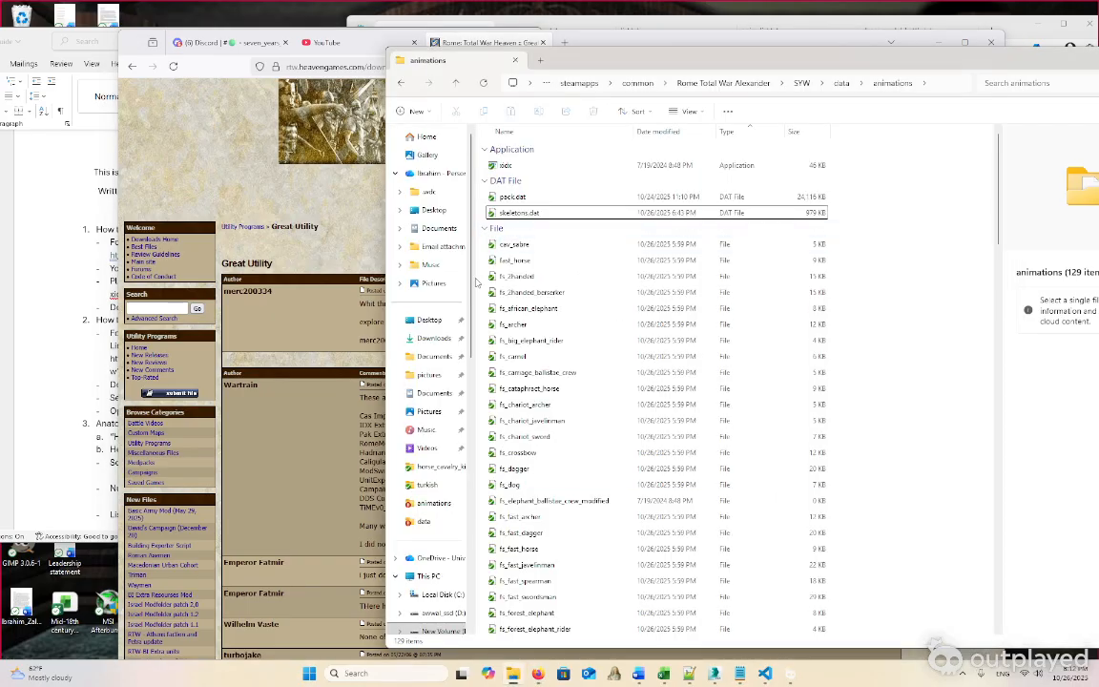
middle_click(433, 339)
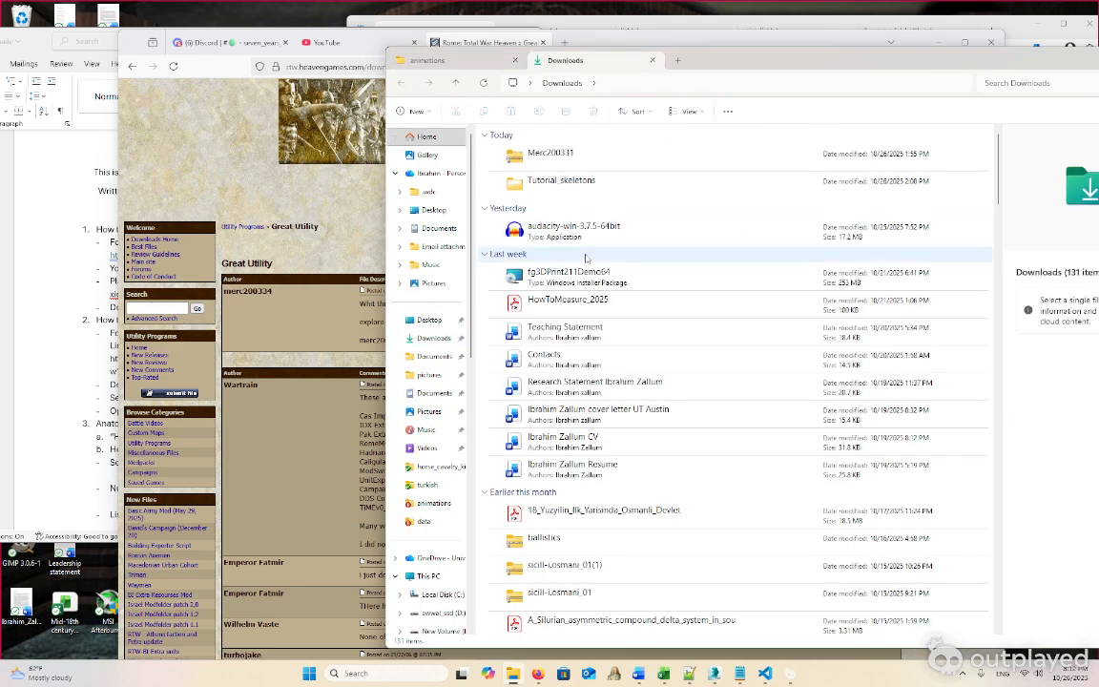
left_click(583, 162)
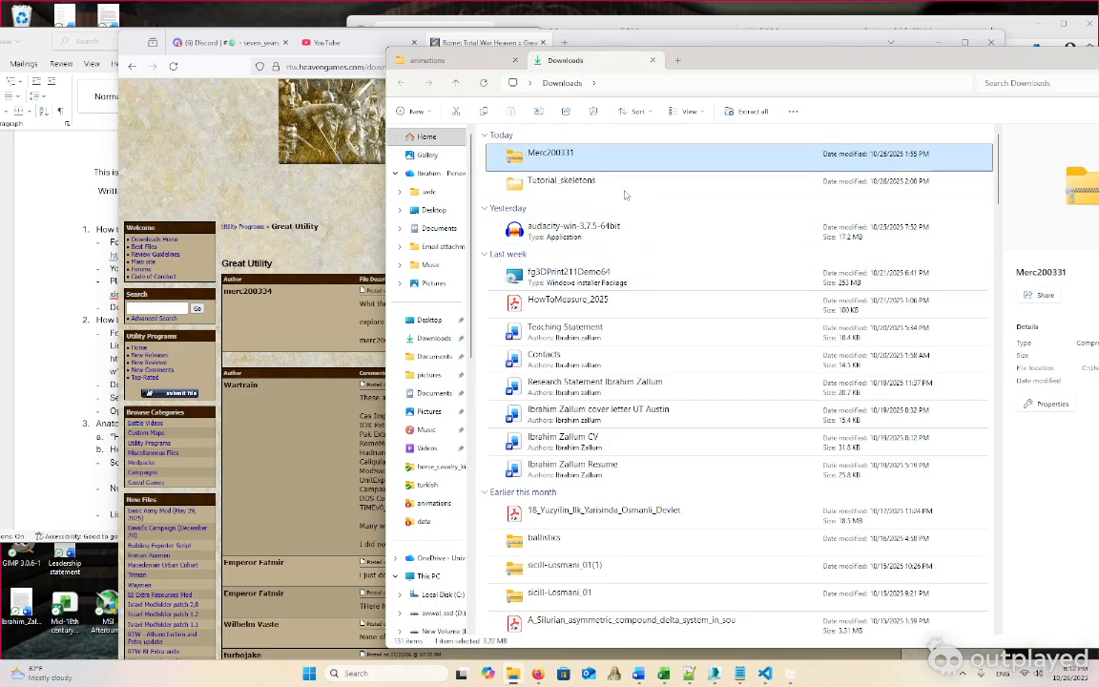
double_click(607, 162)
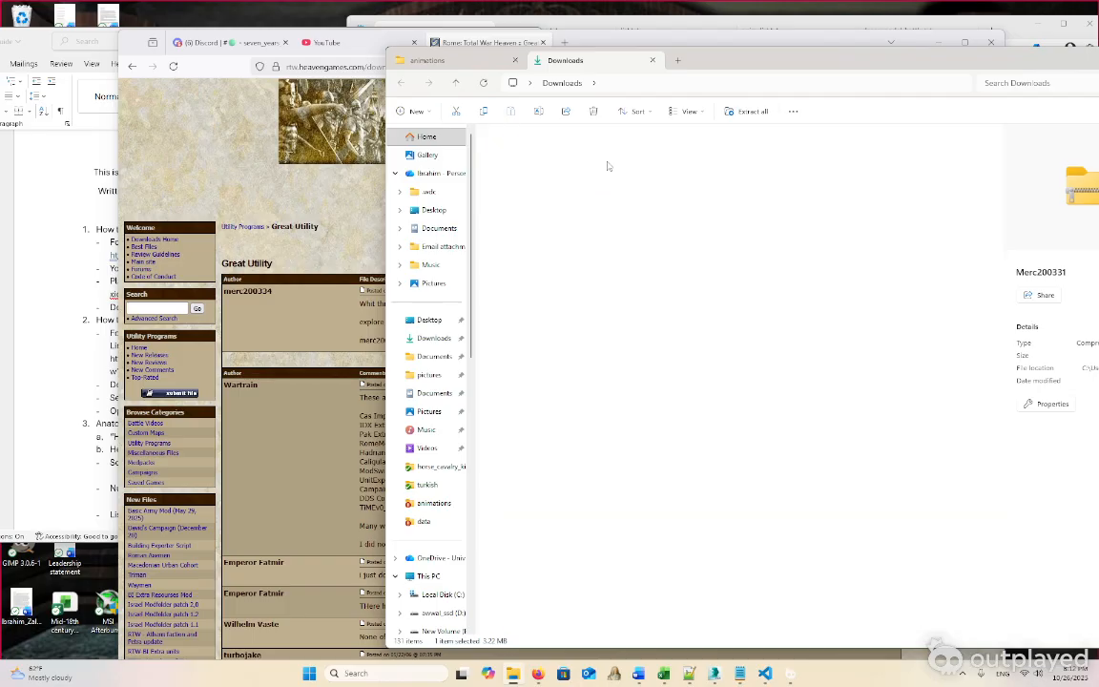
double_click(529, 152)
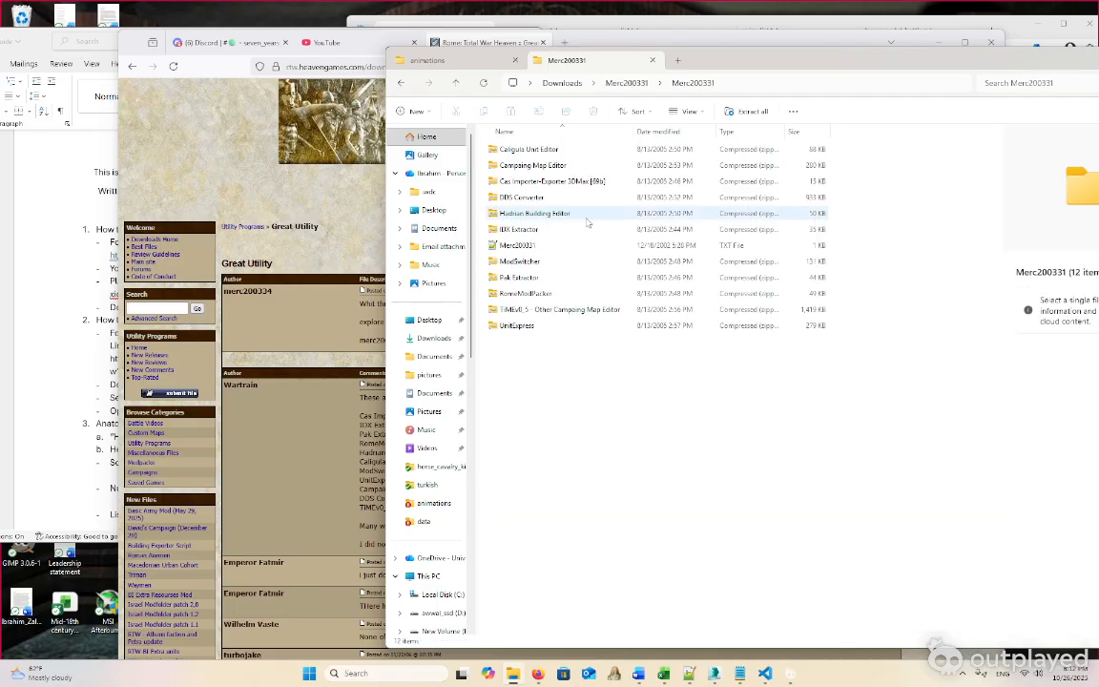
left_click(540, 231)
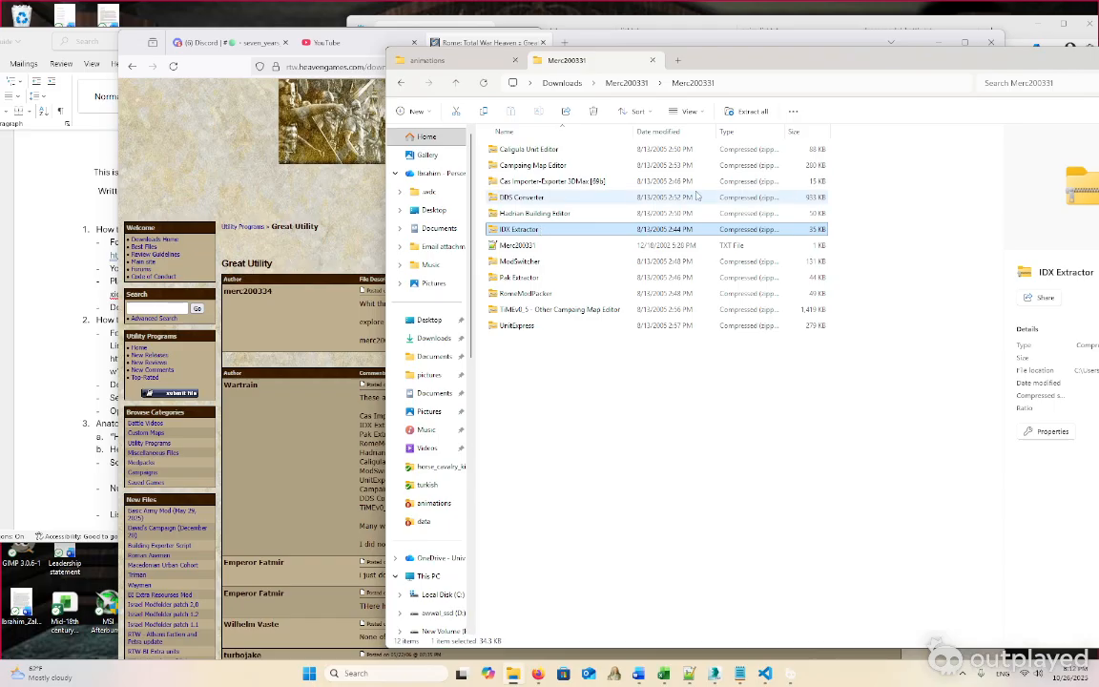
double_click(531, 231)
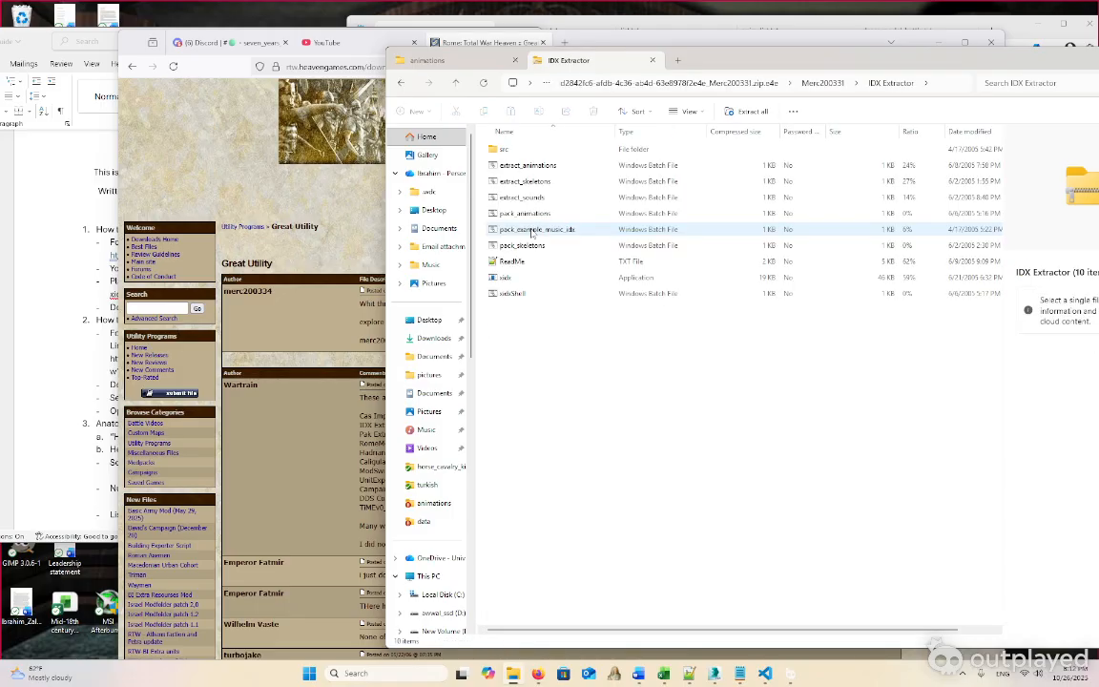
Select src, extract_animations, extract_skeletons, pack_animations, pack_skeletons, xidx and xidxShell together in the IDX Extractor archive
left_click(513, 150)
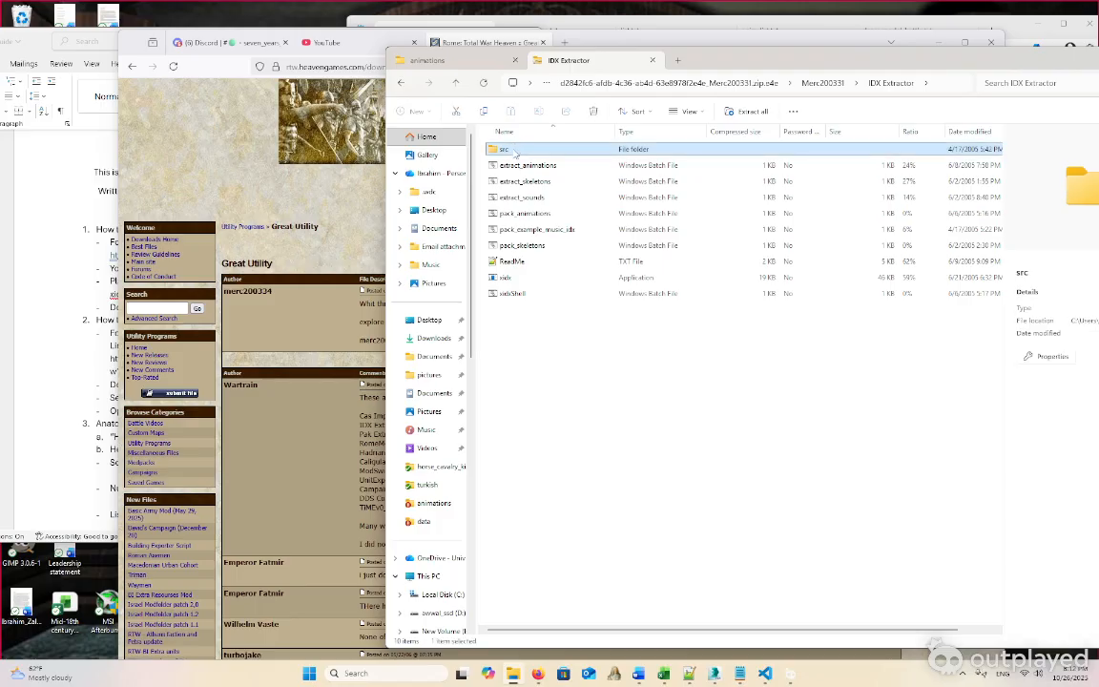
left_click(559, 167, "ctrl")
left_click(559, 181, "ctrl")
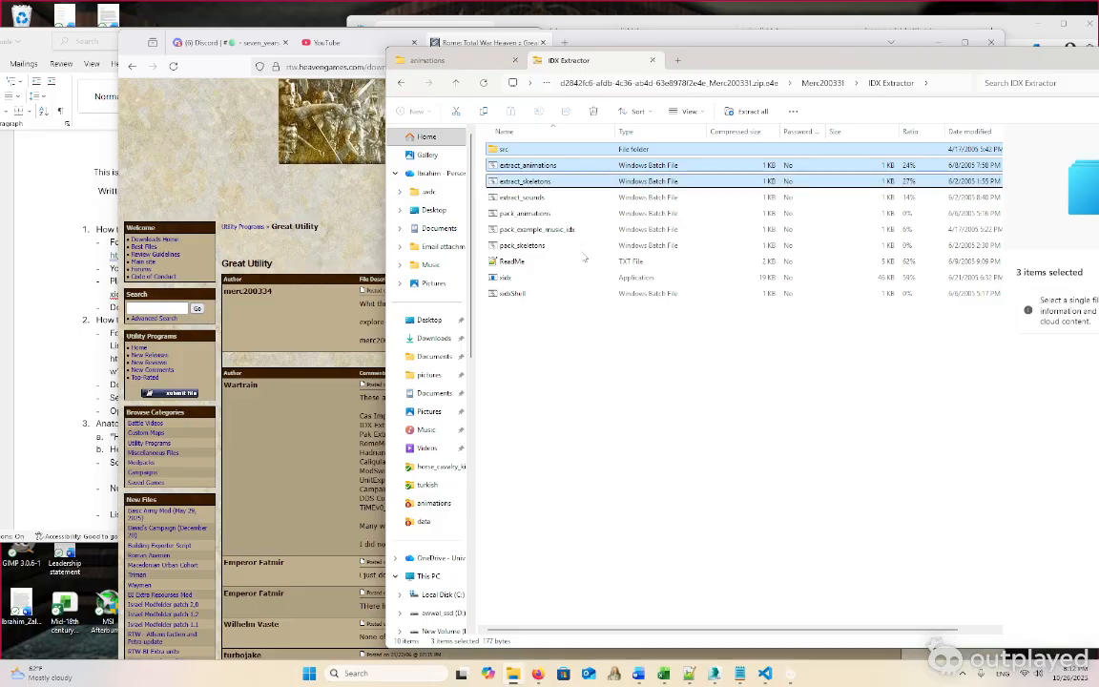
left_click(534, 245, "ctrl")
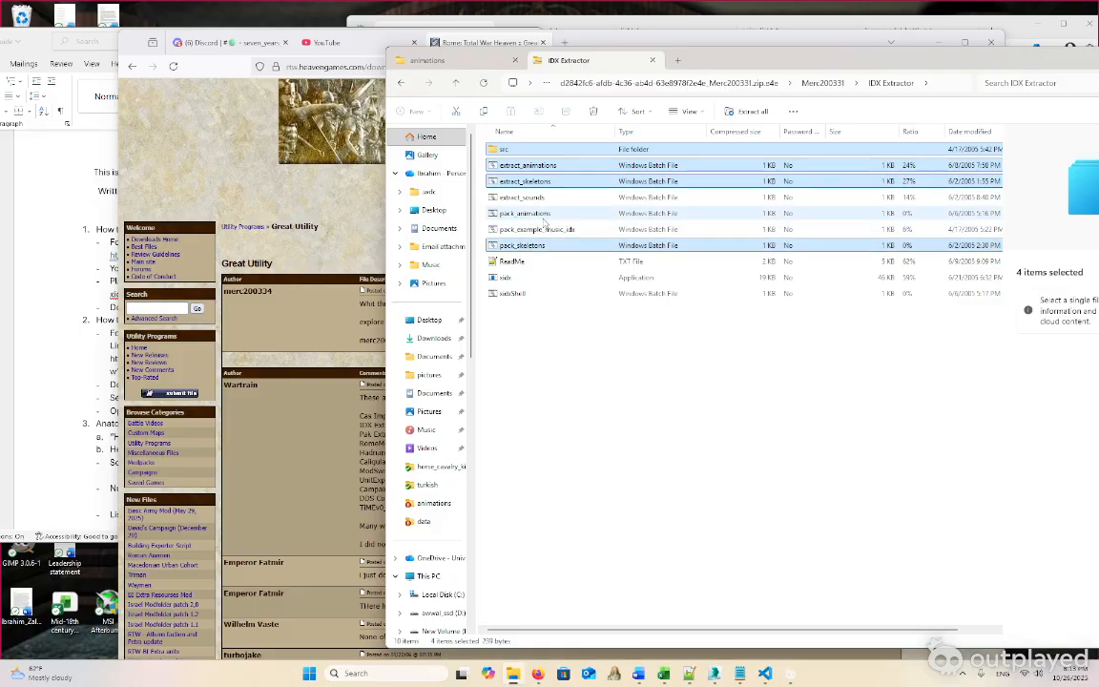
left_click(545, 213, "ctrl")
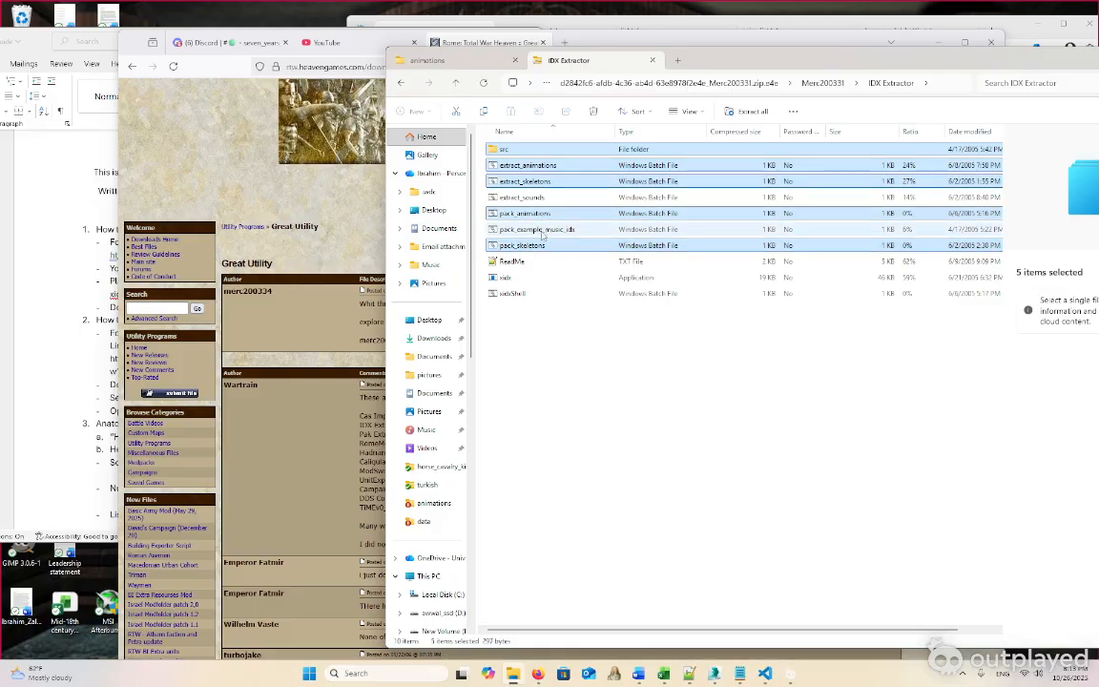
left_click(507, 279, "ctrl")
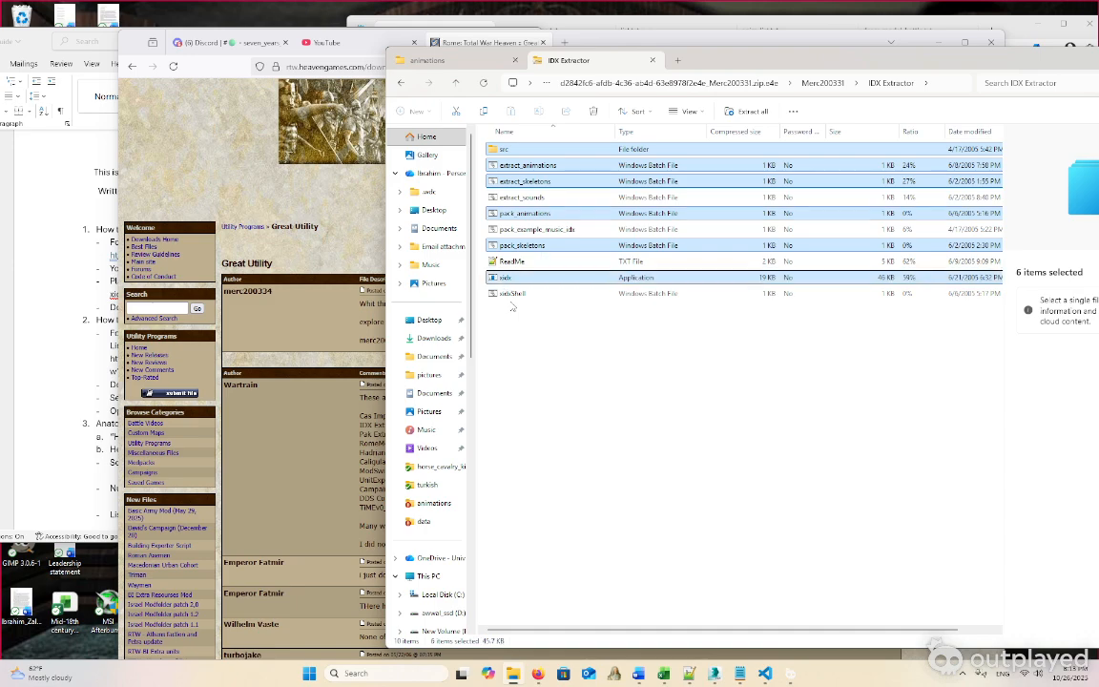
left_click(511, 294, "ctrl")
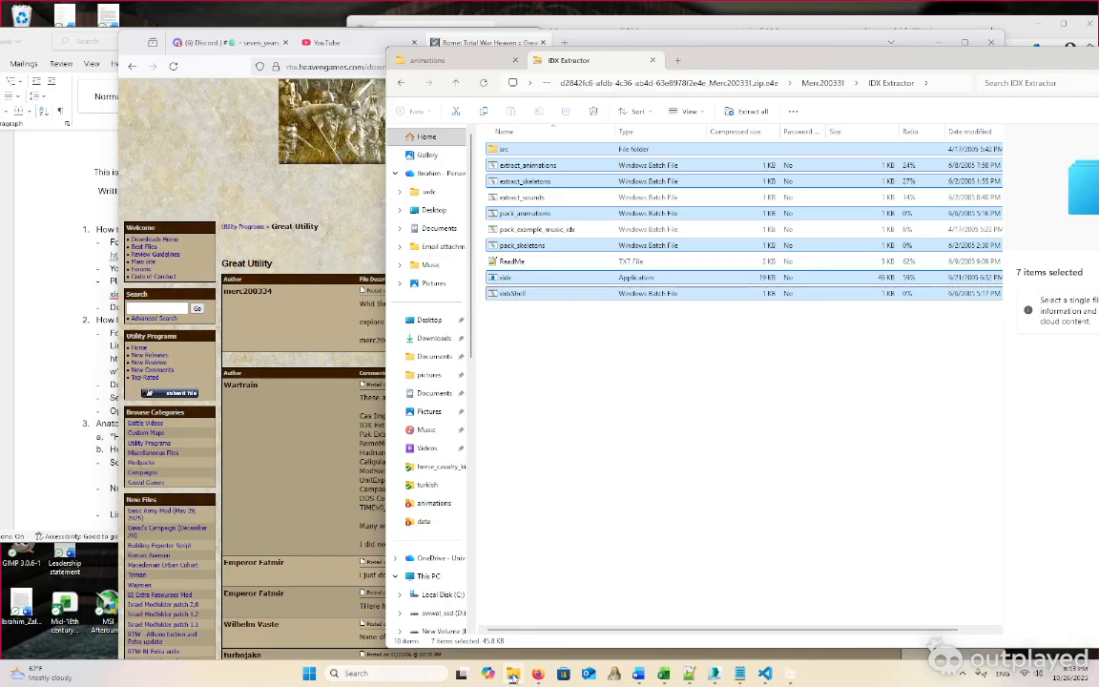
Return to the animations folder and check it for the Windows batch files and the xidx application
left_click(470, 64)
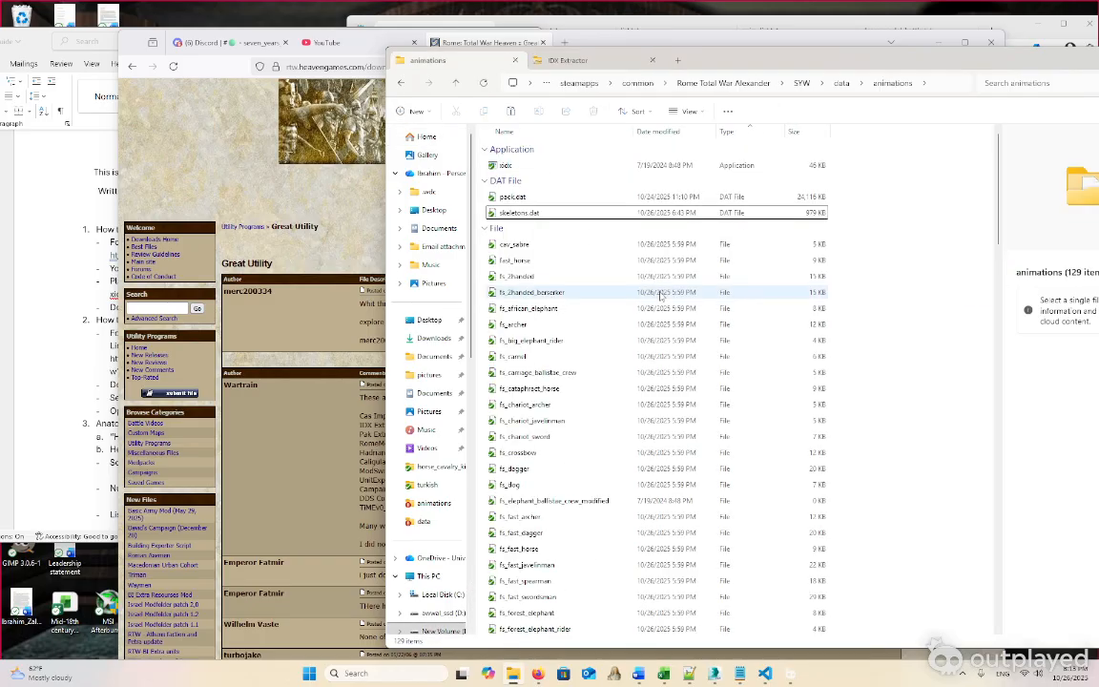
scroll(658, 297, "down", 20)
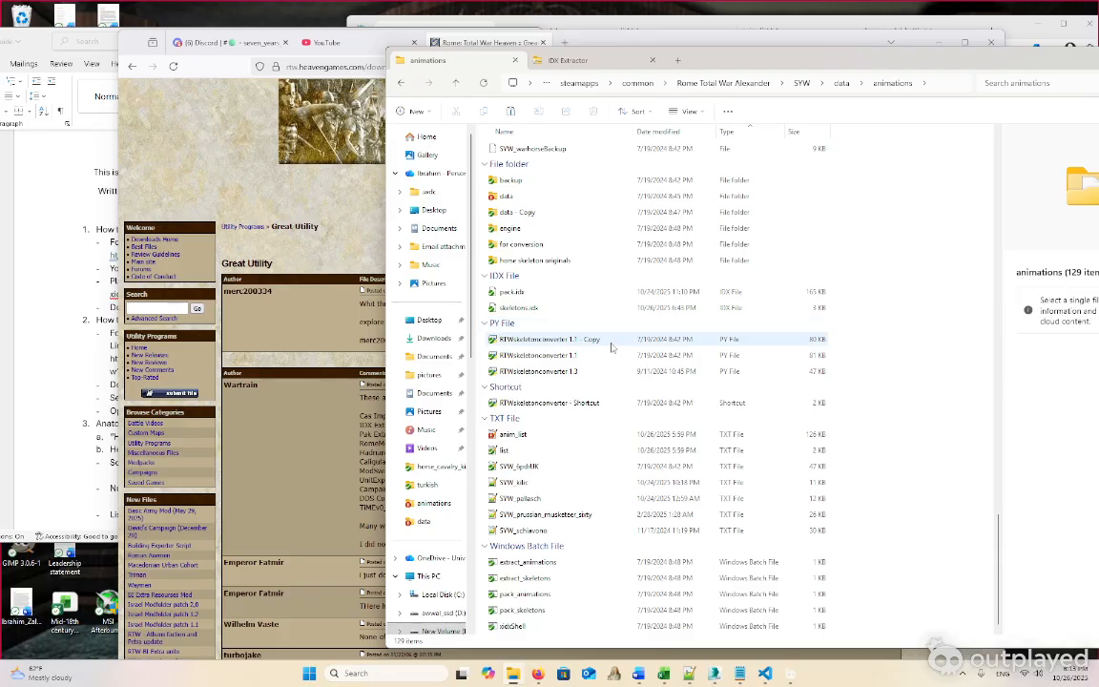
left_click(840, 546)
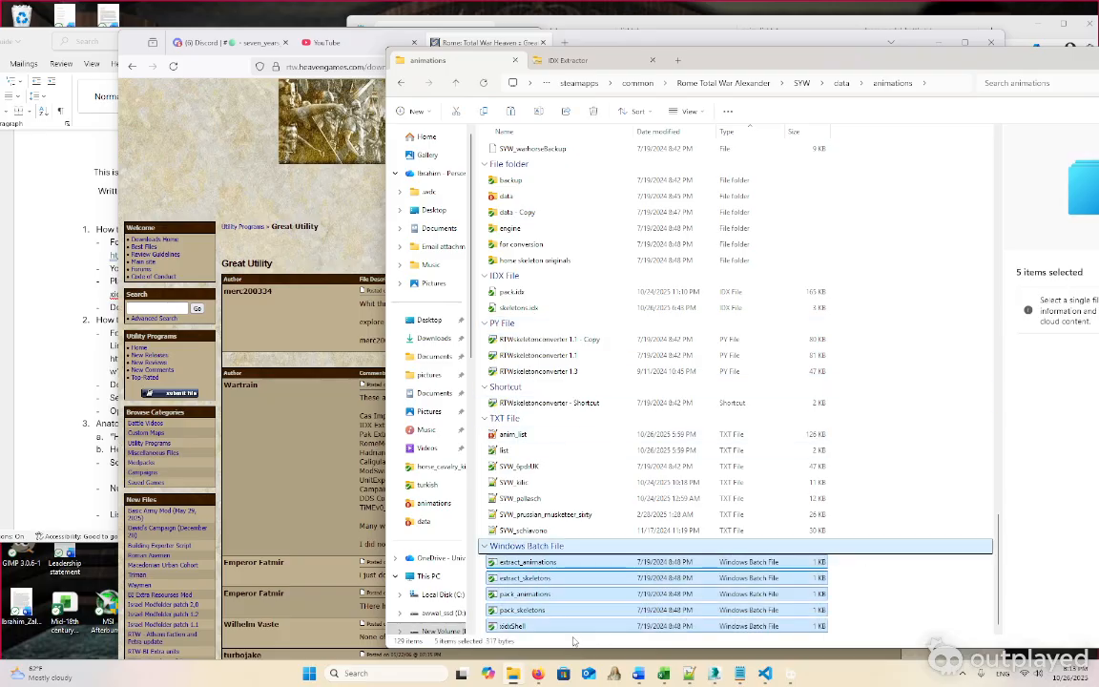
left_click(887, 564)
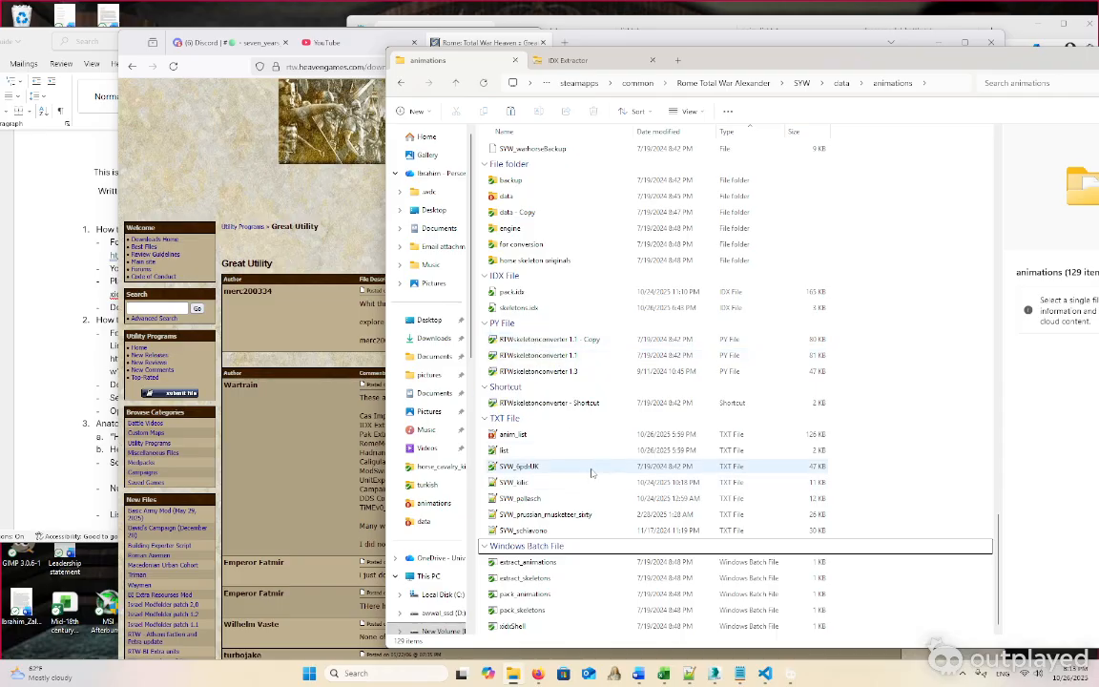
scroll(591, 472, "up", 20)
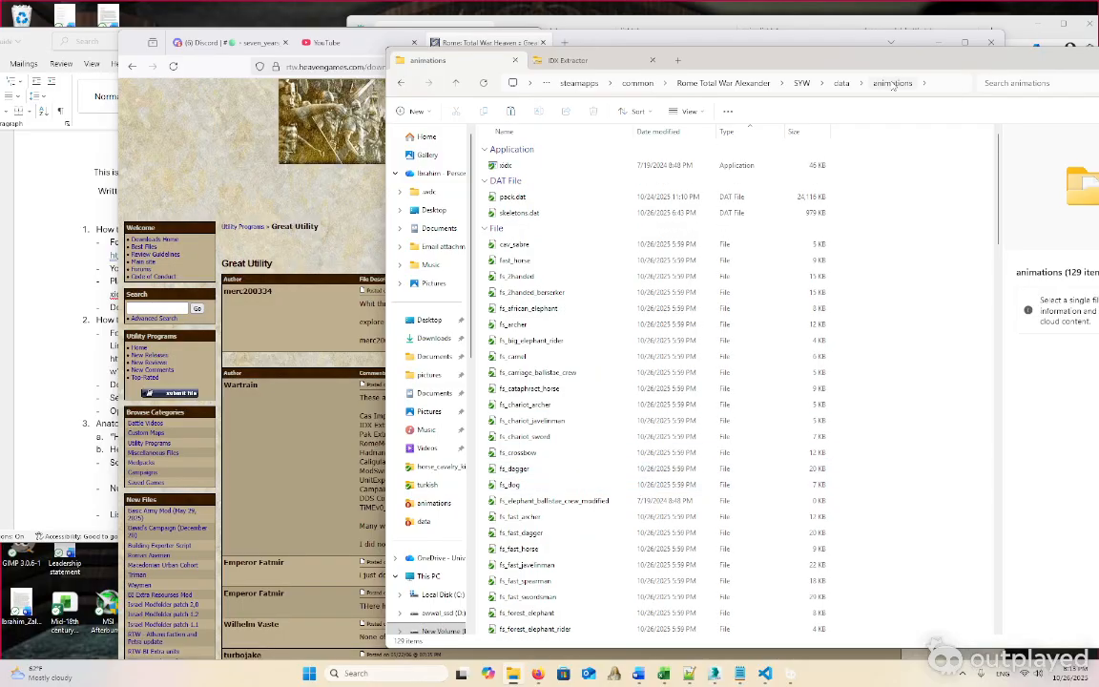
Go up to SYW's data folder, glance at the IDX Extractor files, and open the sounds folder
left_click(840, 85)
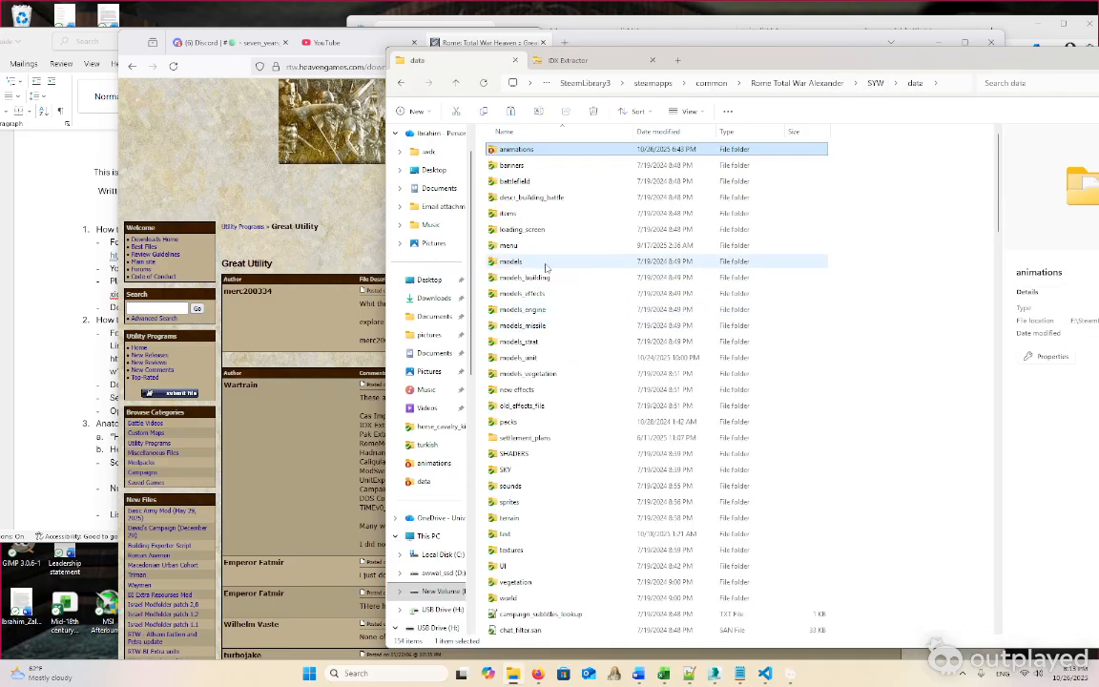
left_click(569, 60)
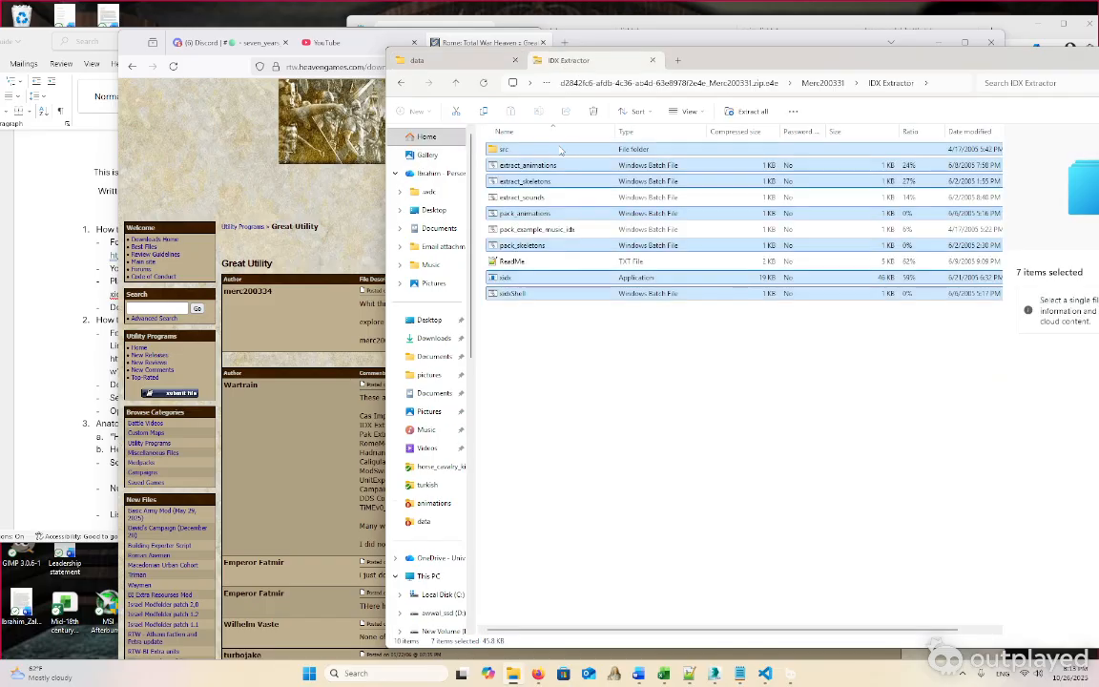
left_click(480, 68)
scroll(557, 342, "down", 3)
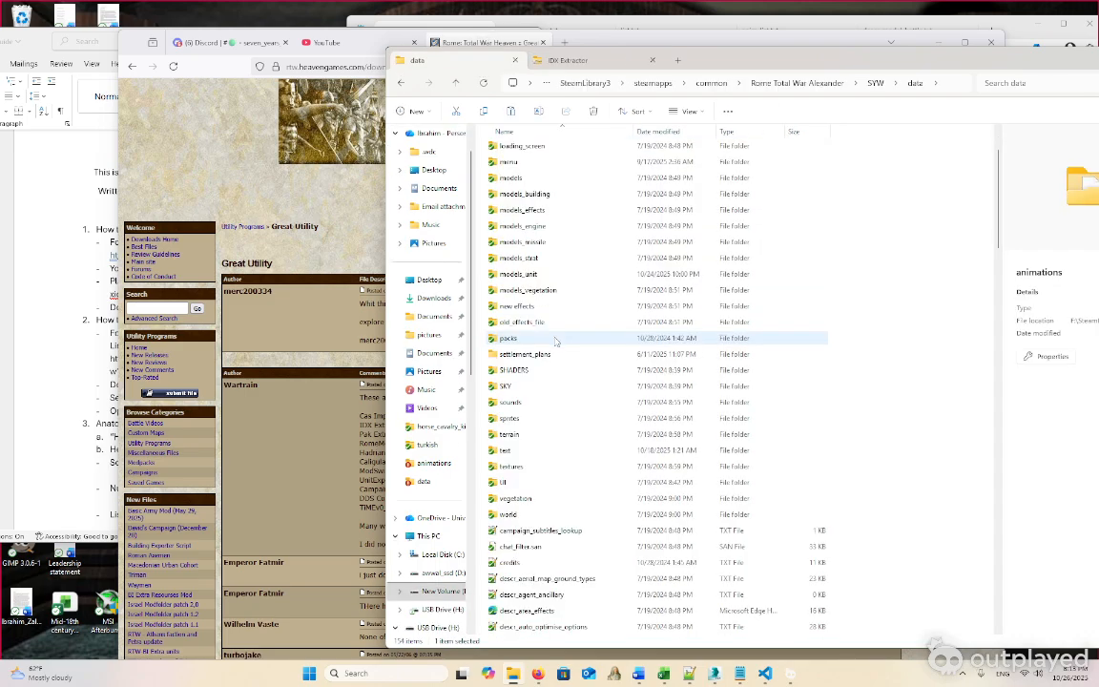
double_click(521, 405)
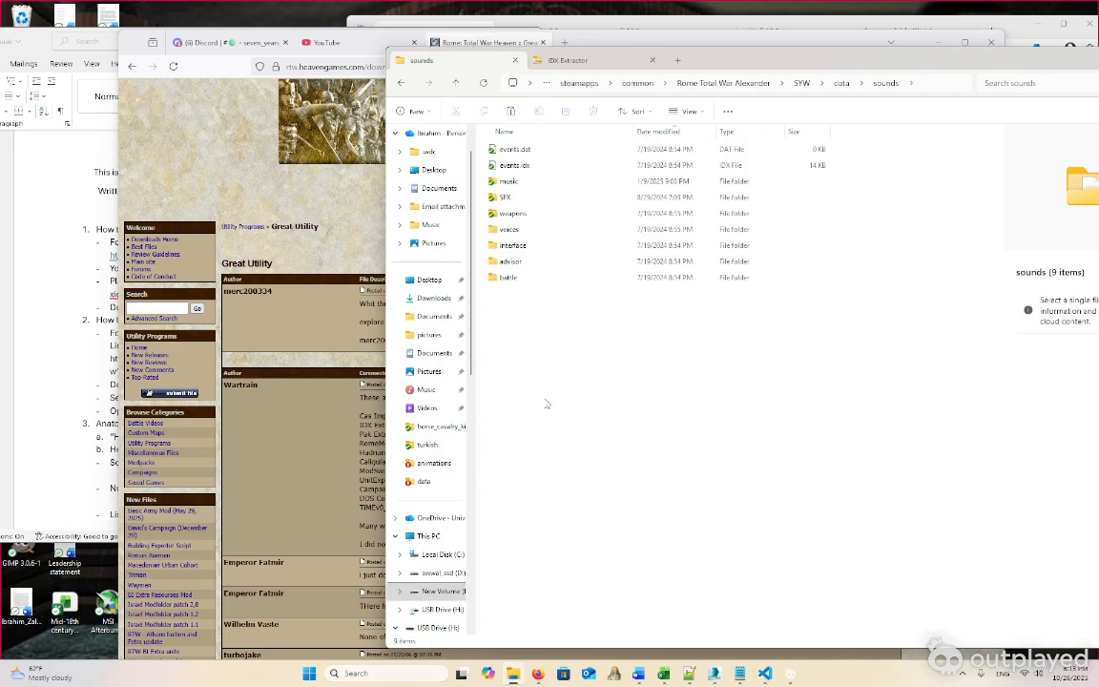
Leave the sounds folder, recheck the IDX Extractor files, and reopen the animations folder inside data
left_click(456, 84)
left_click(572, 60)
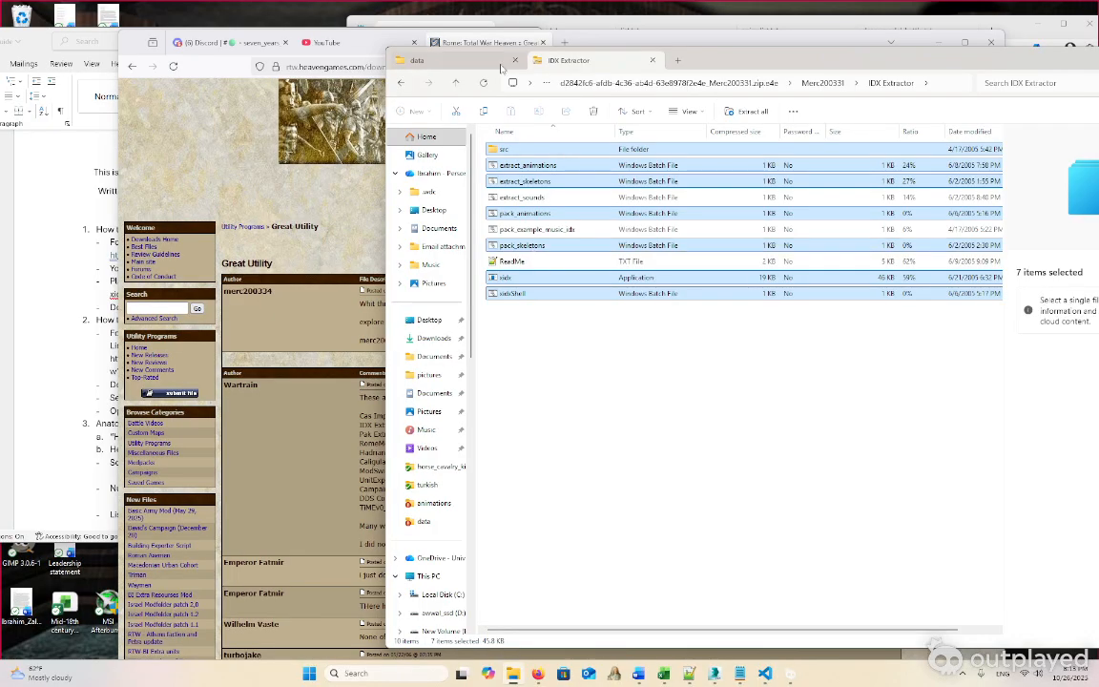
left_click(467, 61)
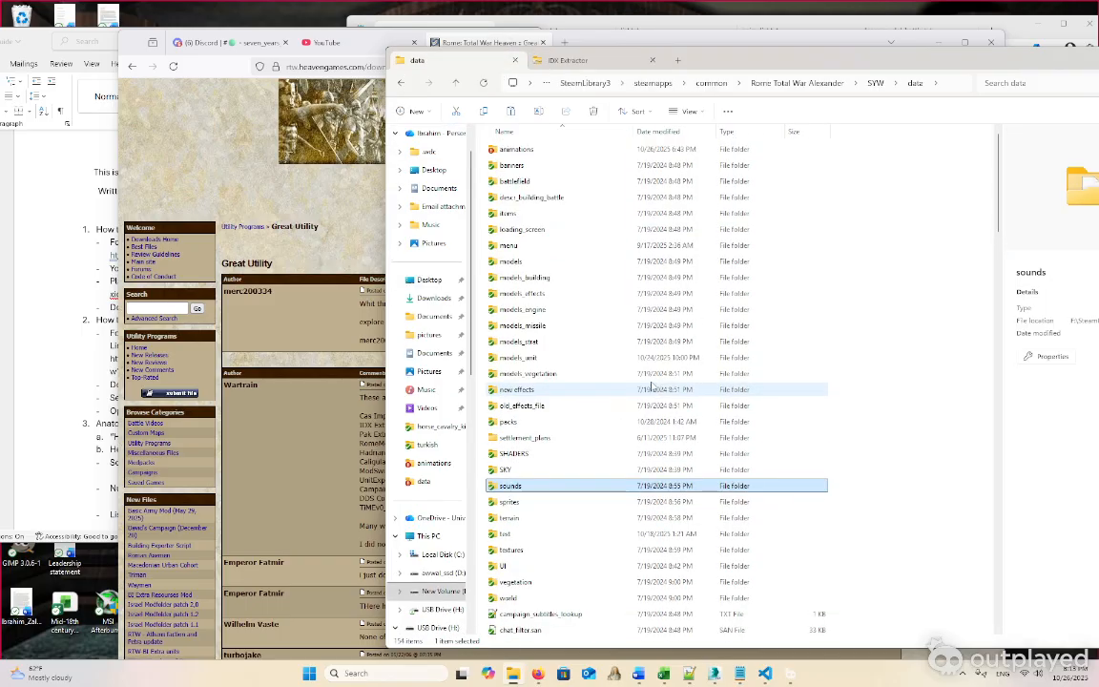
double_click(516, 150)
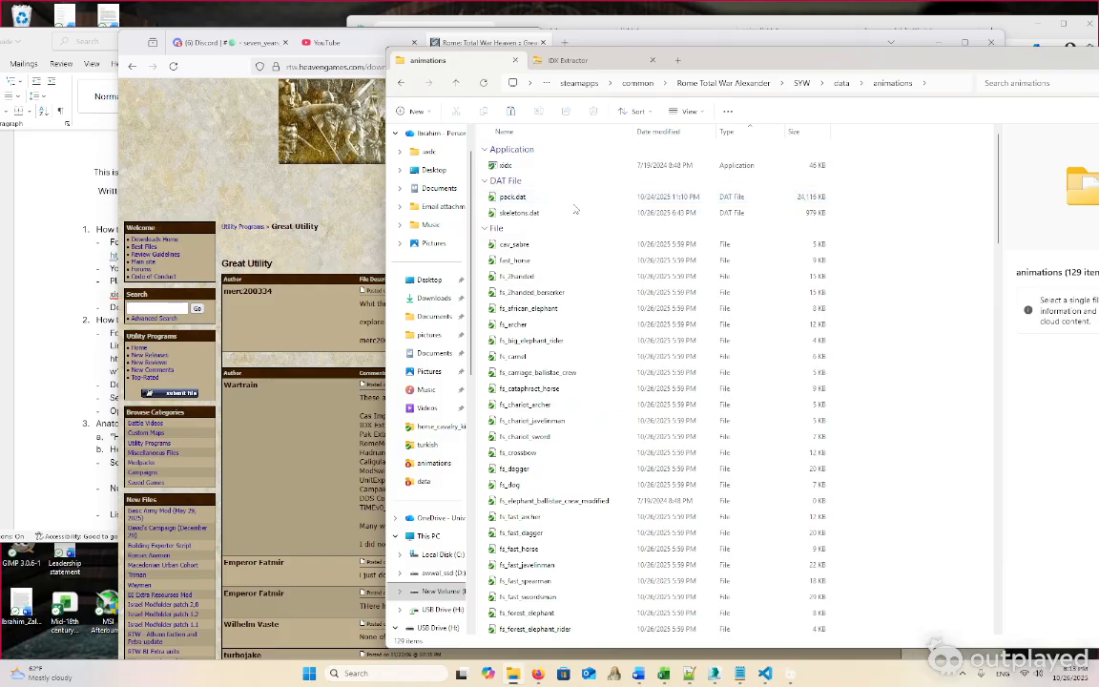
Select the anim_list and list text files together in the animations folder, and switch to descr_skeleton.txt in Visual Studio Code
scroll(577, 210, "down", 15)
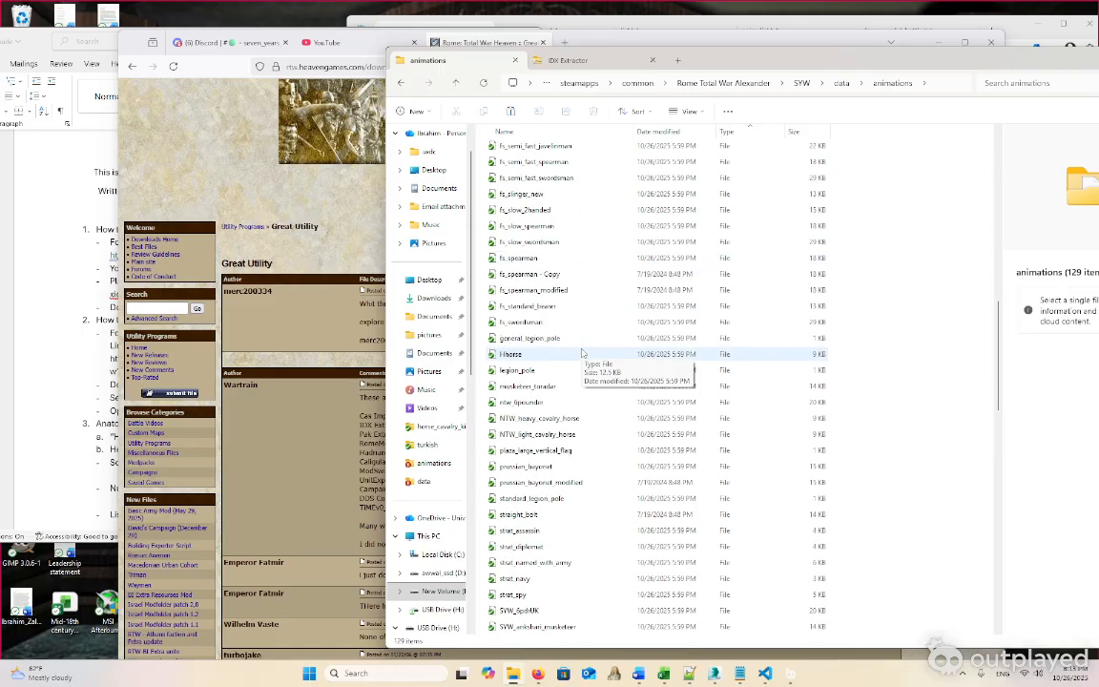
scroll(582, 354, "down", 15)
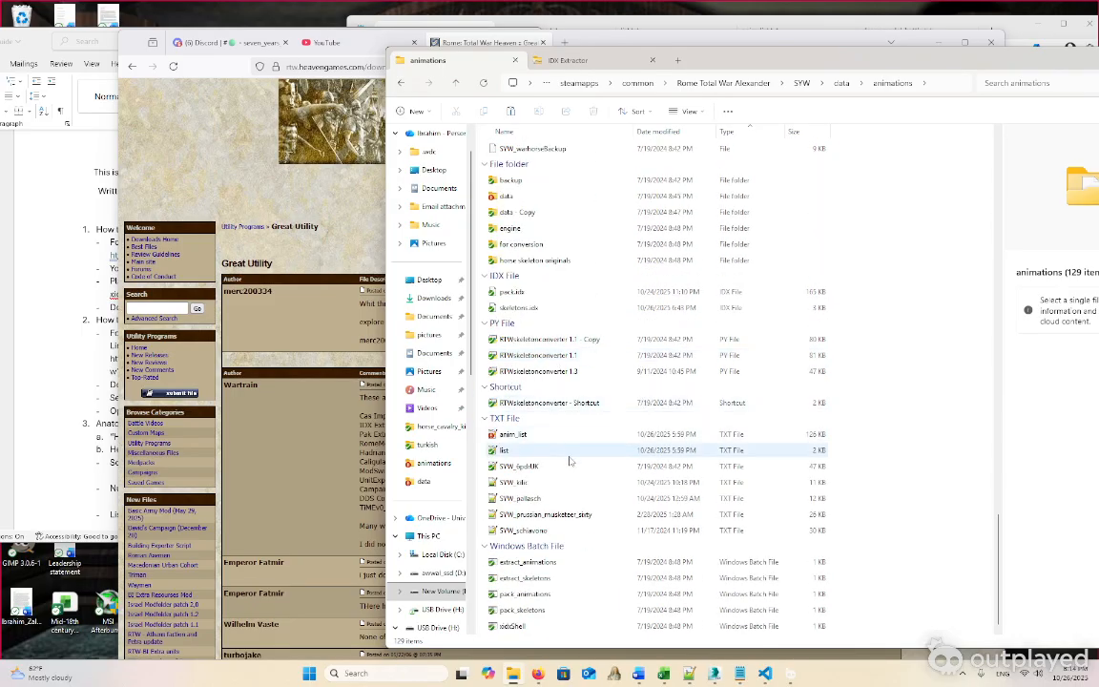
left_click(515, 435)
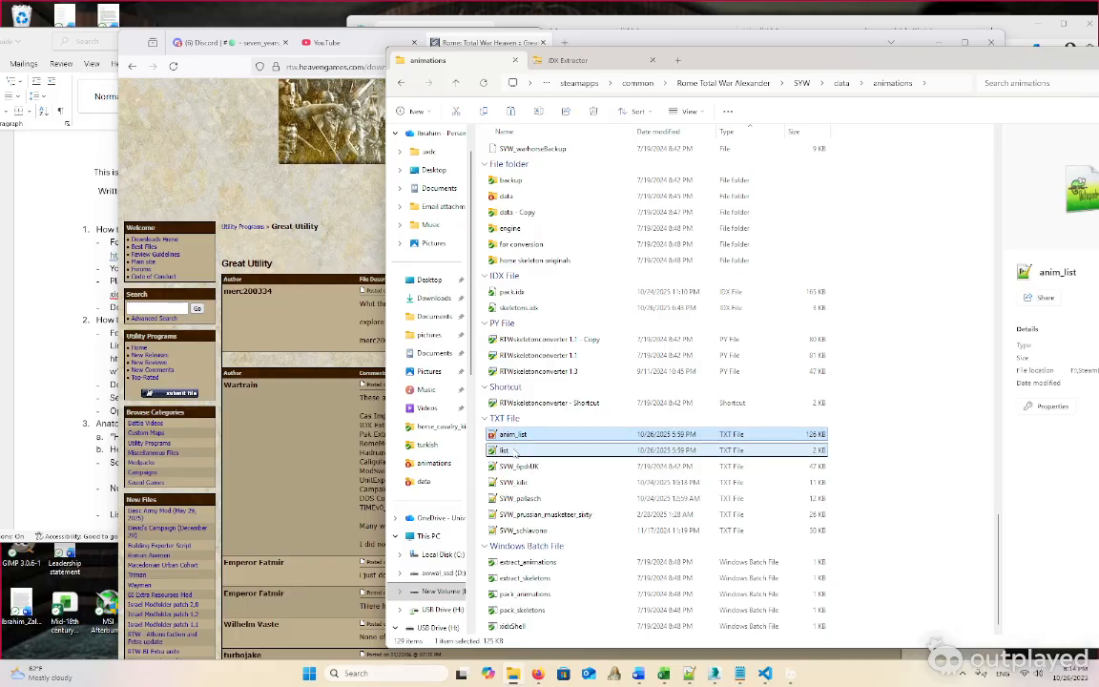
left_click(503, 450, "ctrl")
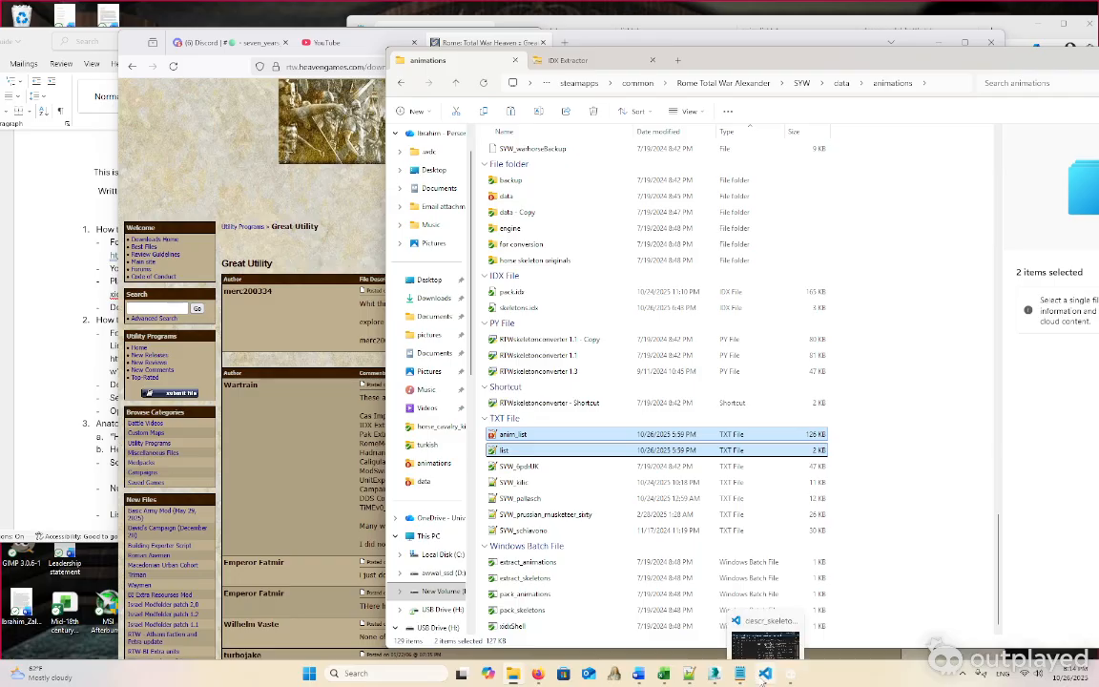
left_click(764, 675)
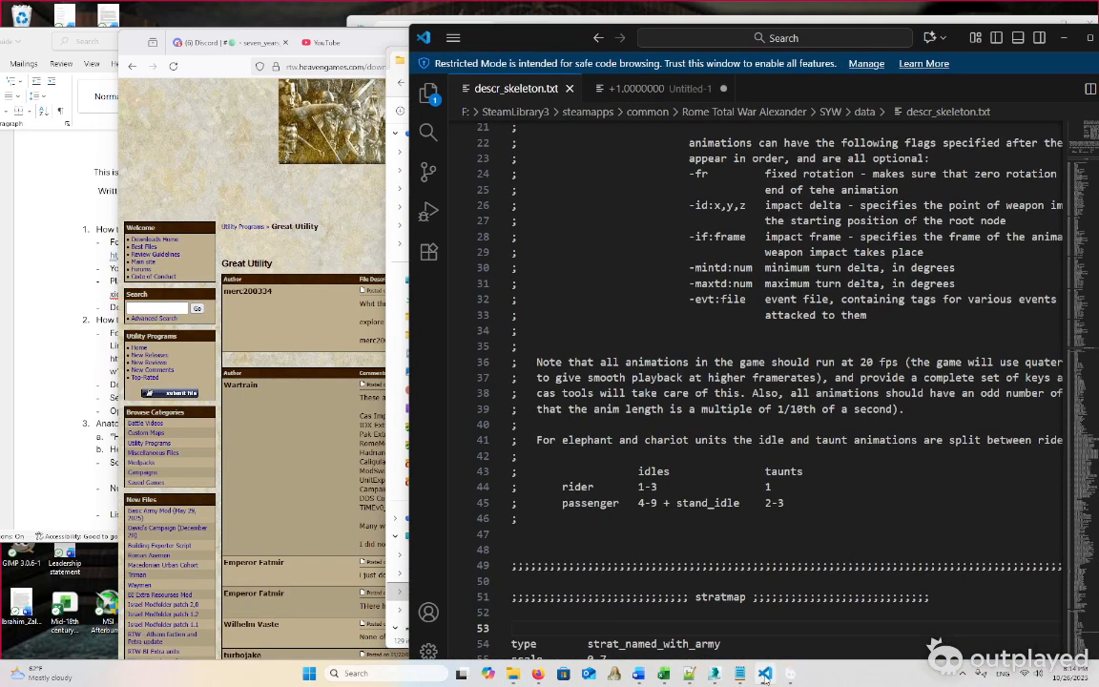
Switch to Notepad and look through the animation file entries in anim_list.txt down to the SYW_drummer and flag animations
left_click(765, 678)
mouse_move(741, 675)
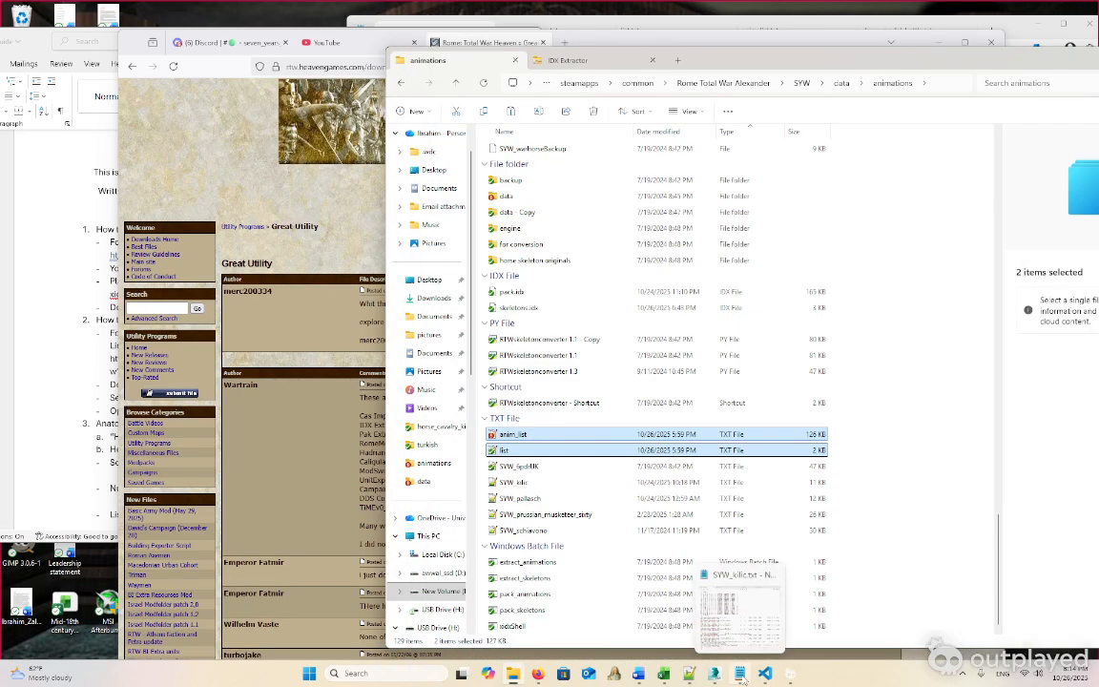
left_click(744, 636)
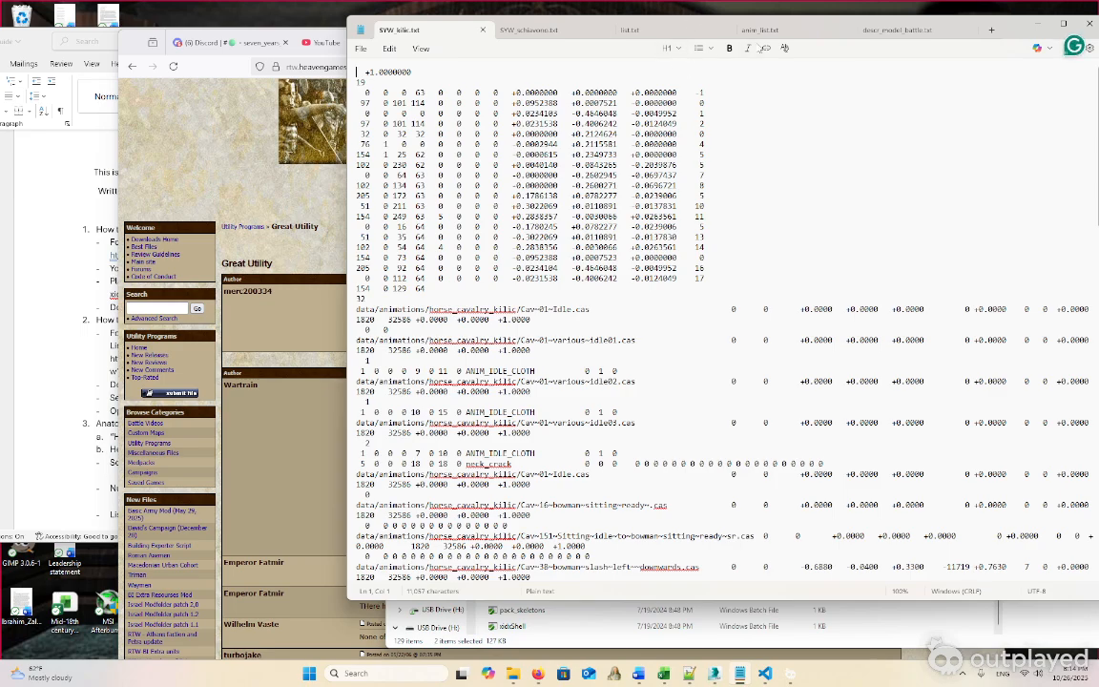
left_click(760, 30)
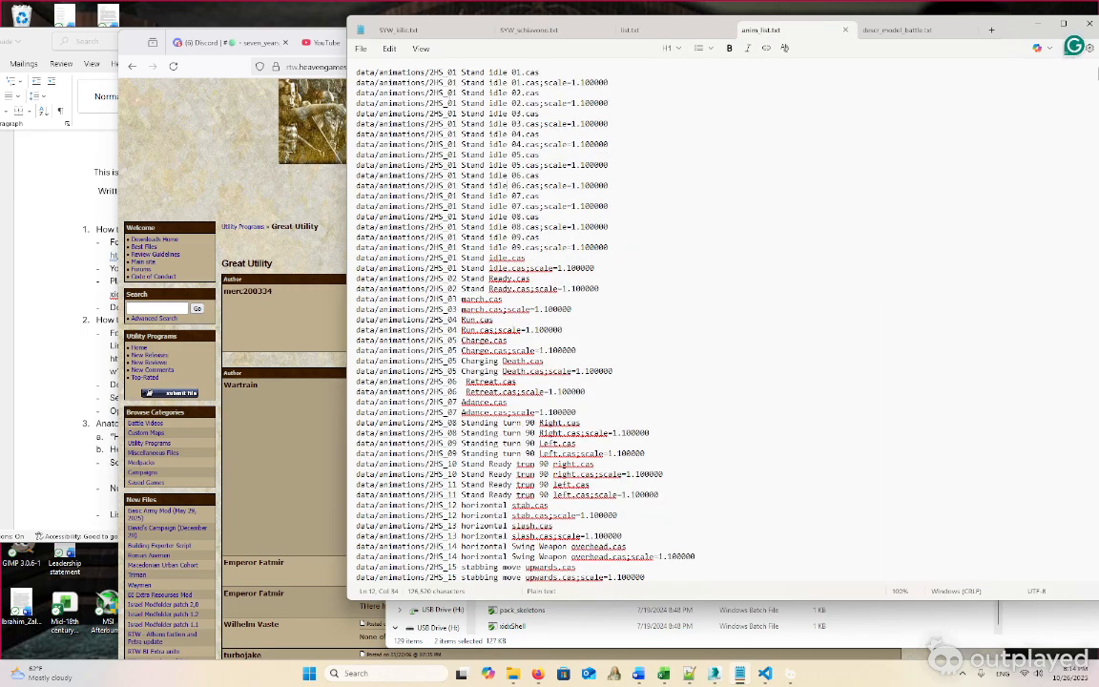
scroll(513, 320, "down", 20)
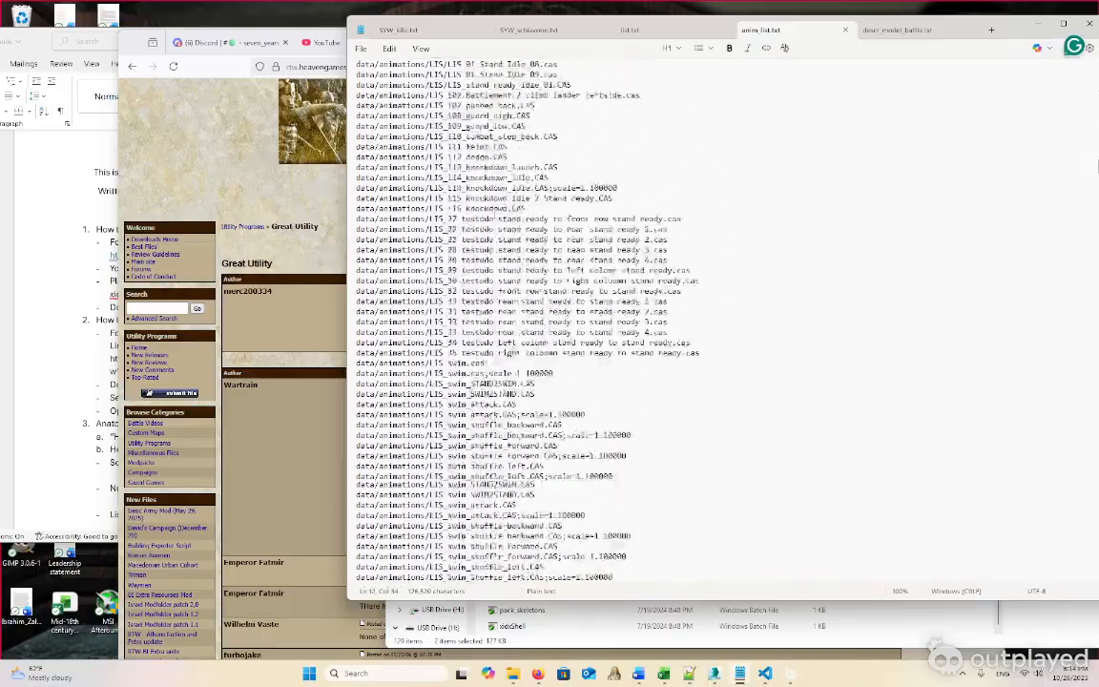
scroll(513, 320, "down", 20)
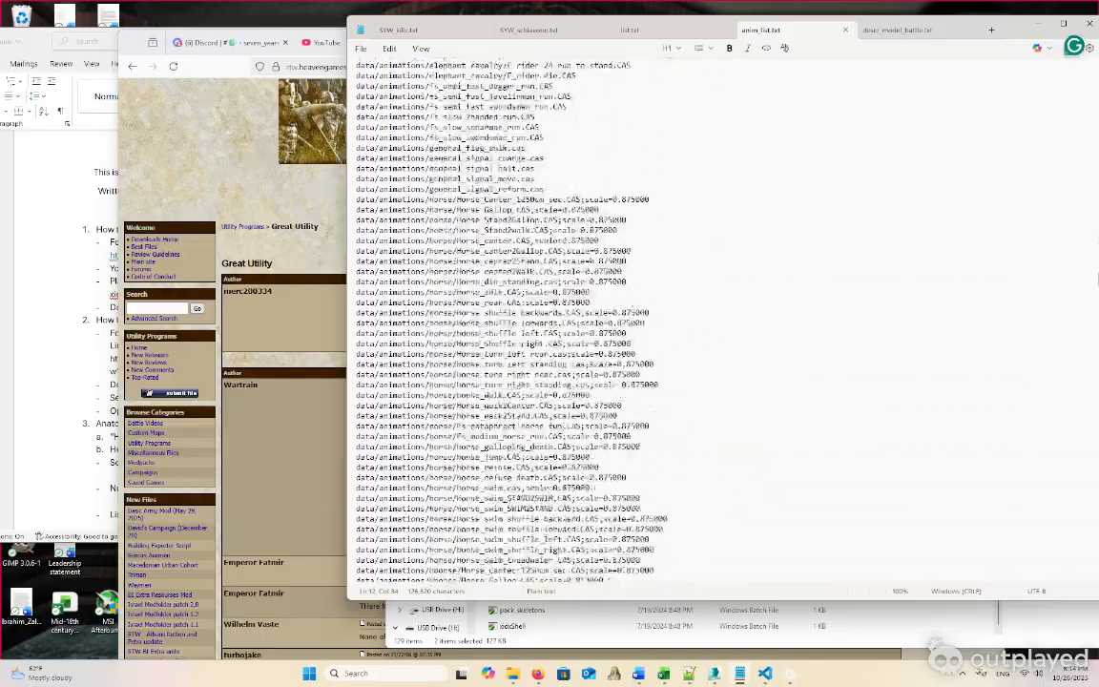
scroll(513, 320, "down", 20)
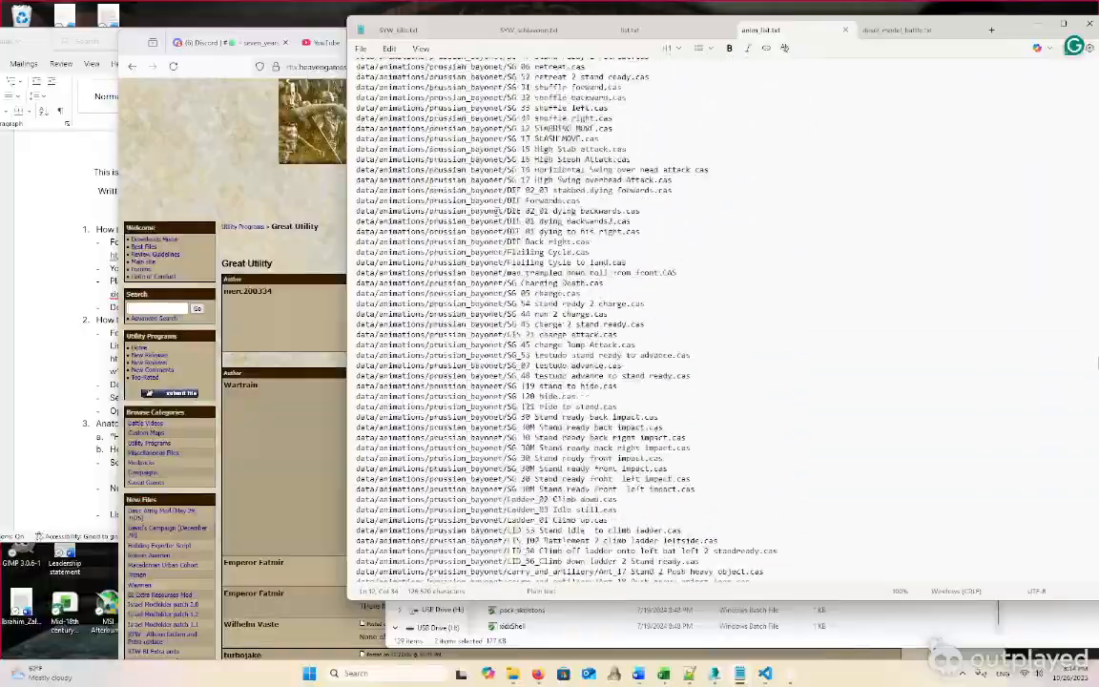
scroll(497, 212, "down", 20)
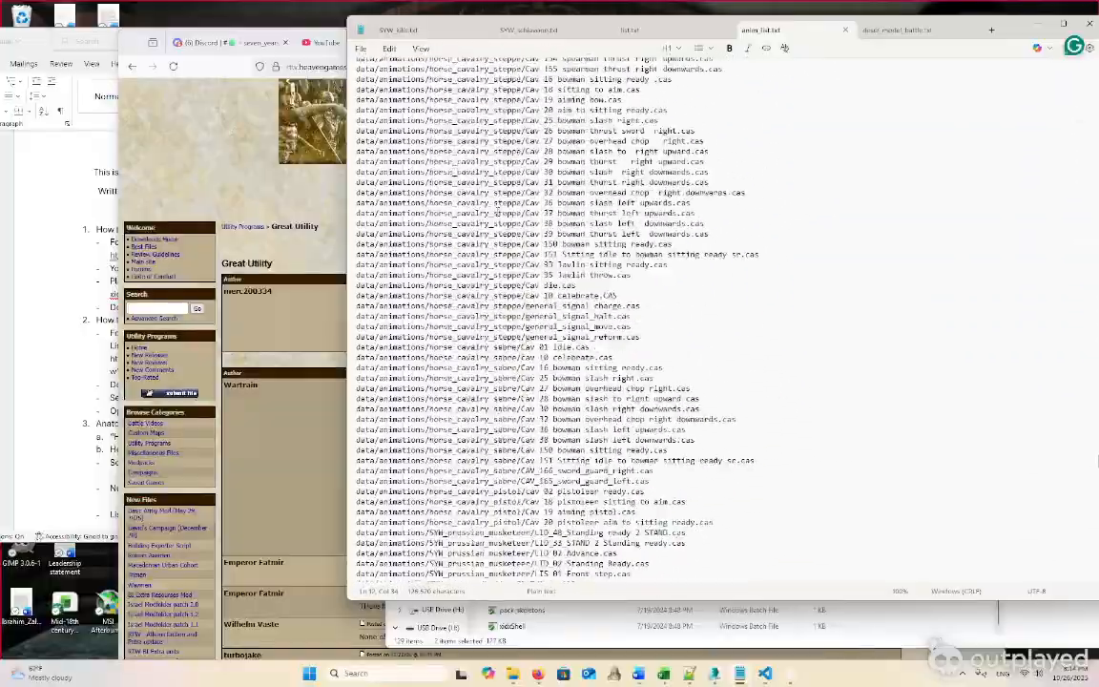
scroll(497, 212, "down", 12)
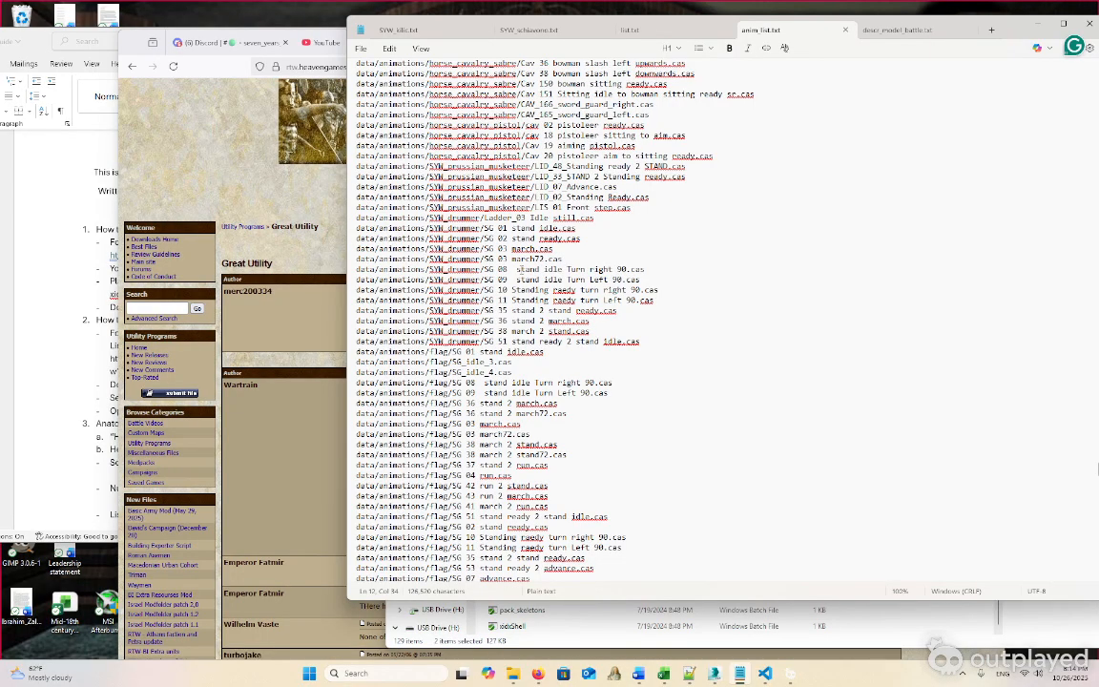
Look through the skeleton names in list.txt and compare them with the animation paths in anim_list.txt
left_click(677, 27)
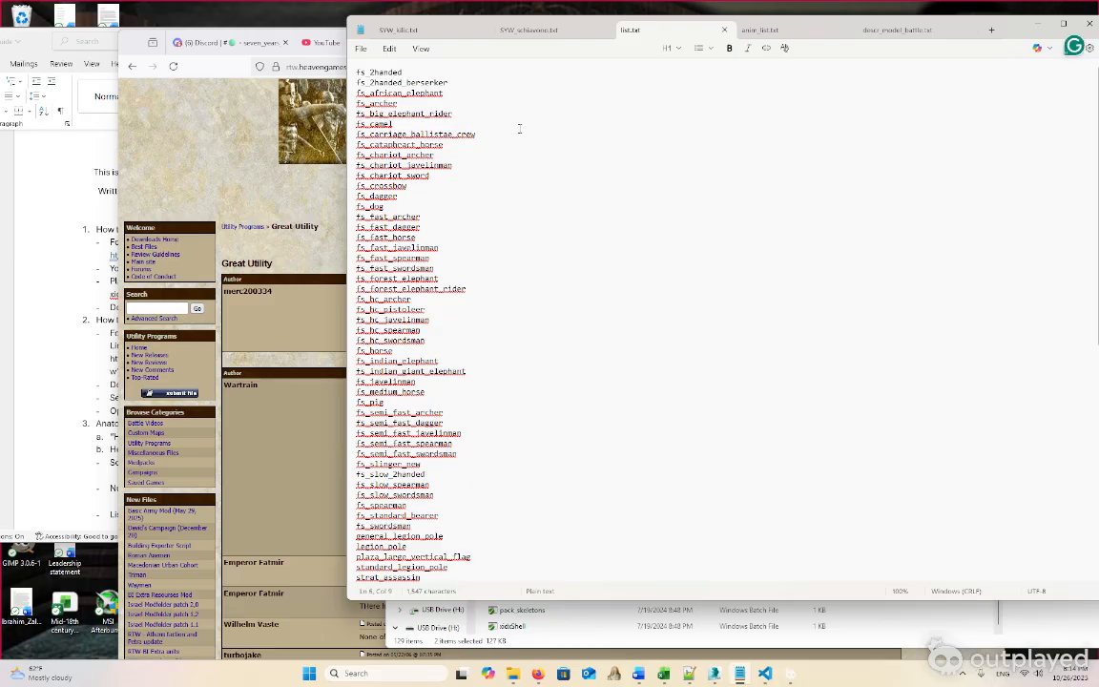
scroll(510, 135, "down", 13)
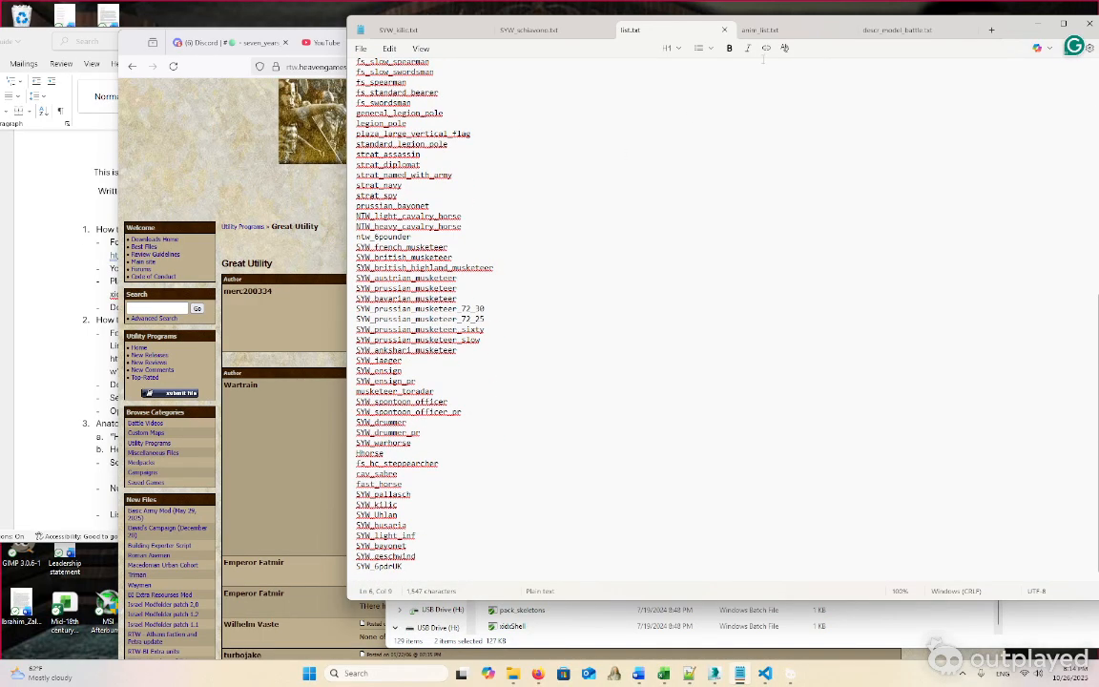
left_click(753, 30)
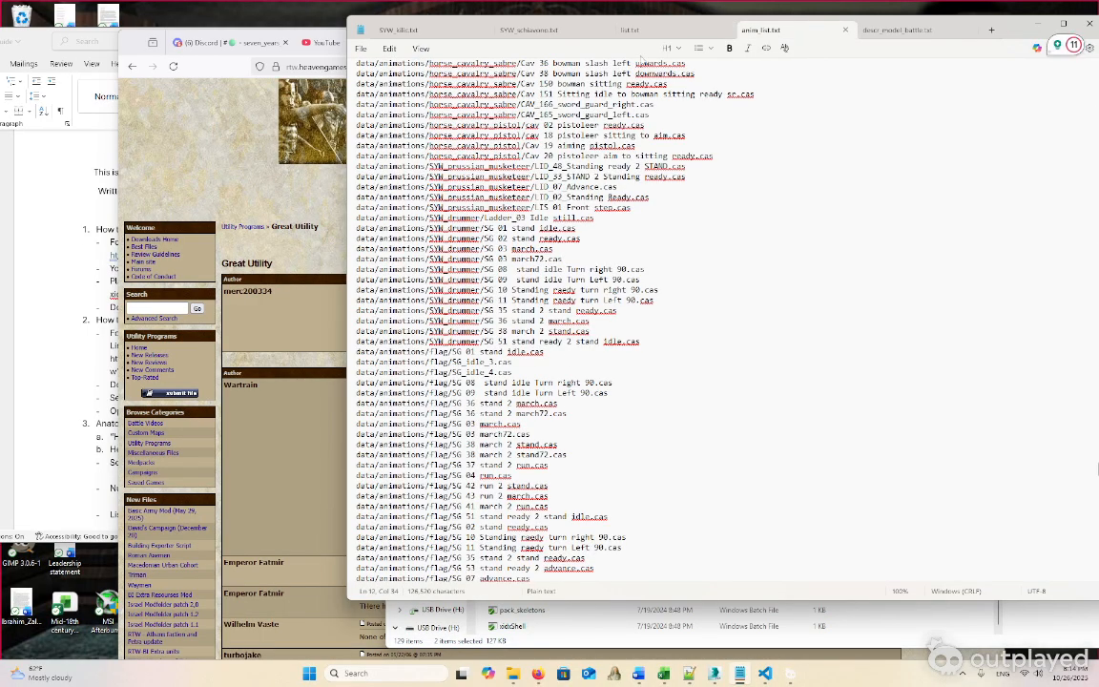
left_click(630, 29)
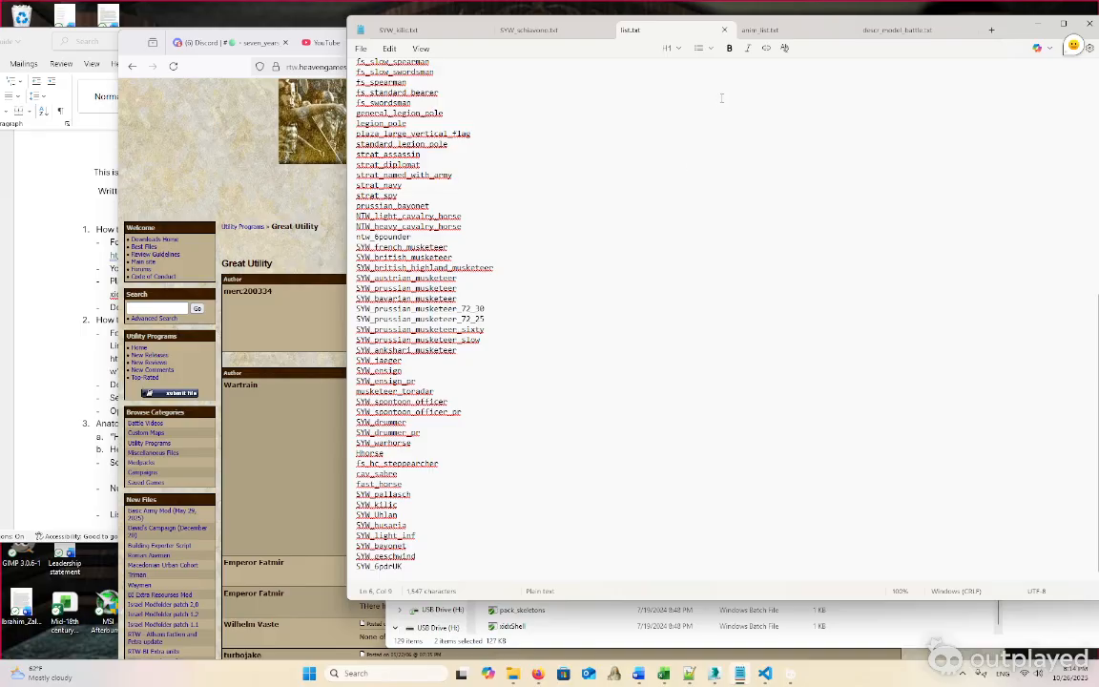
left_click(763, 29)
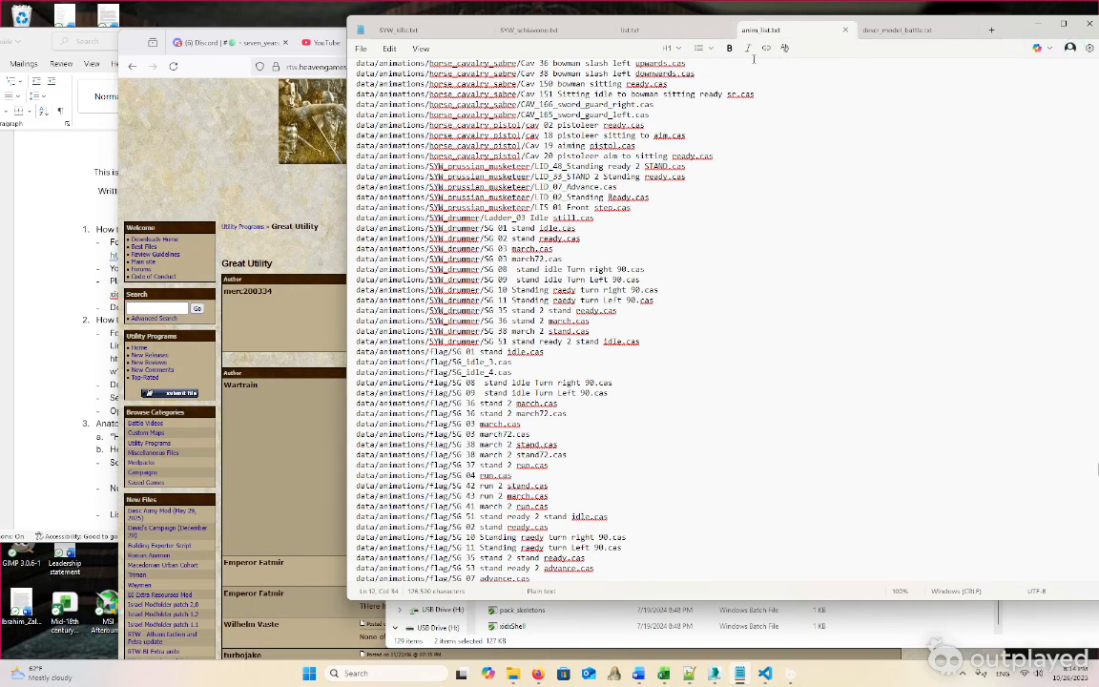
left_click(646, 33)
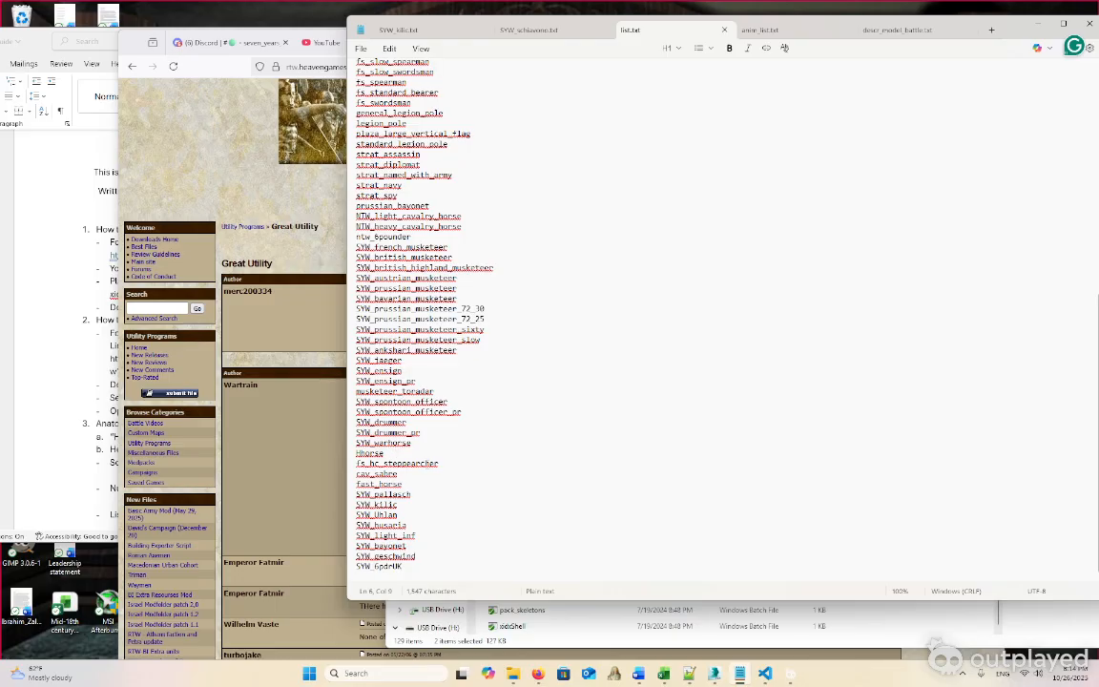
Review the skeleton names in list.txt again, from the fs_ entries to the SYW_ entries
scroll(426, 463, "up", 1)
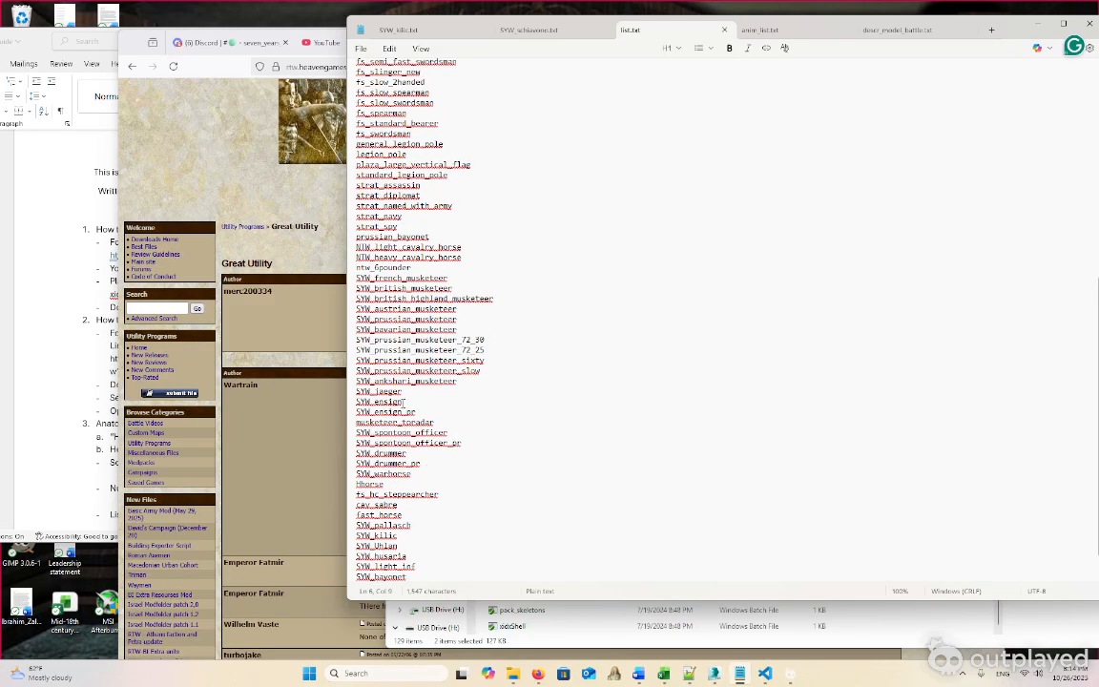
scroll(462, 432, "up", 2)
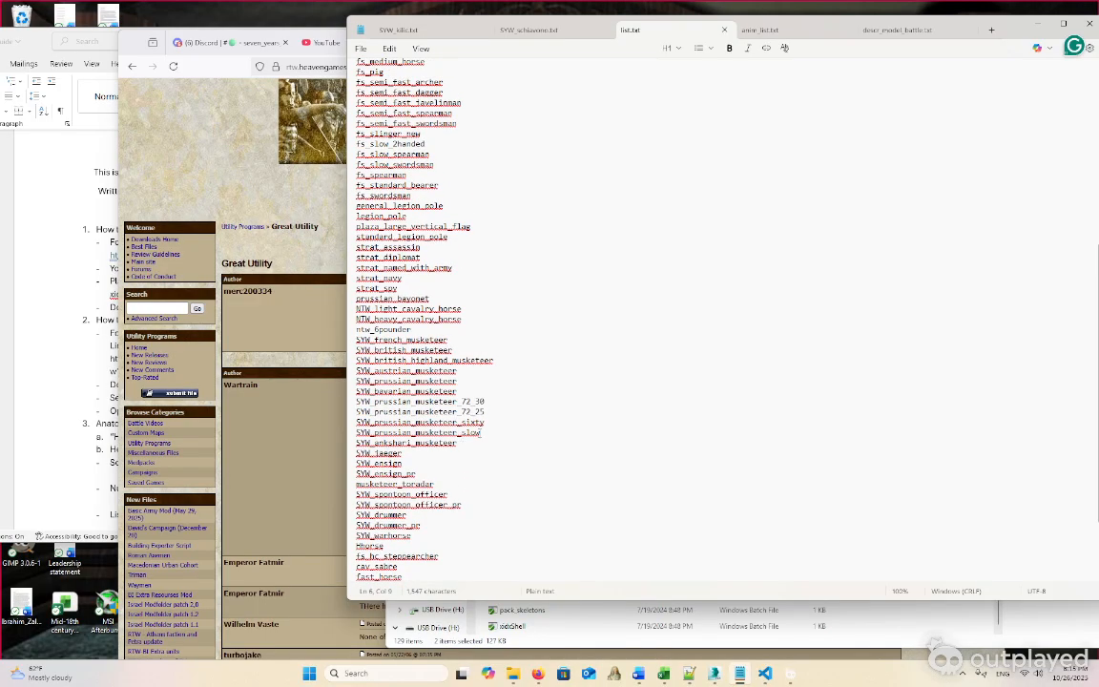
scroll(506, 444, "up", 6)
scroll(506, 444, "down", 9)
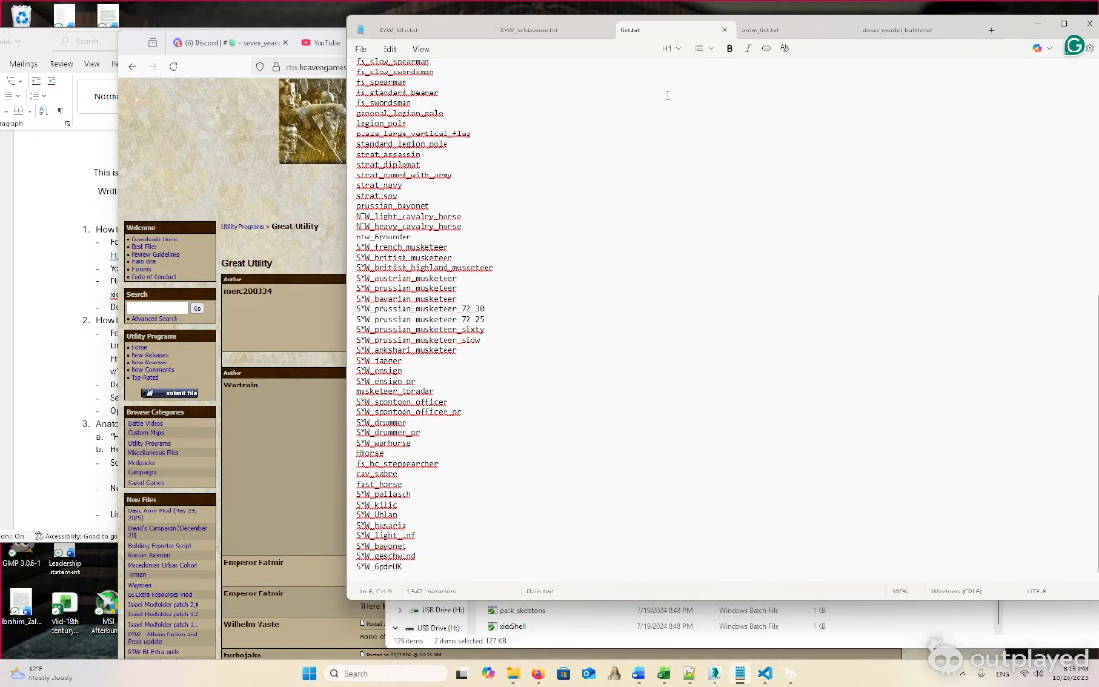
Minimize Notepad and look over the extracted skeleton files in the animations folder
left_click(1031, 24)
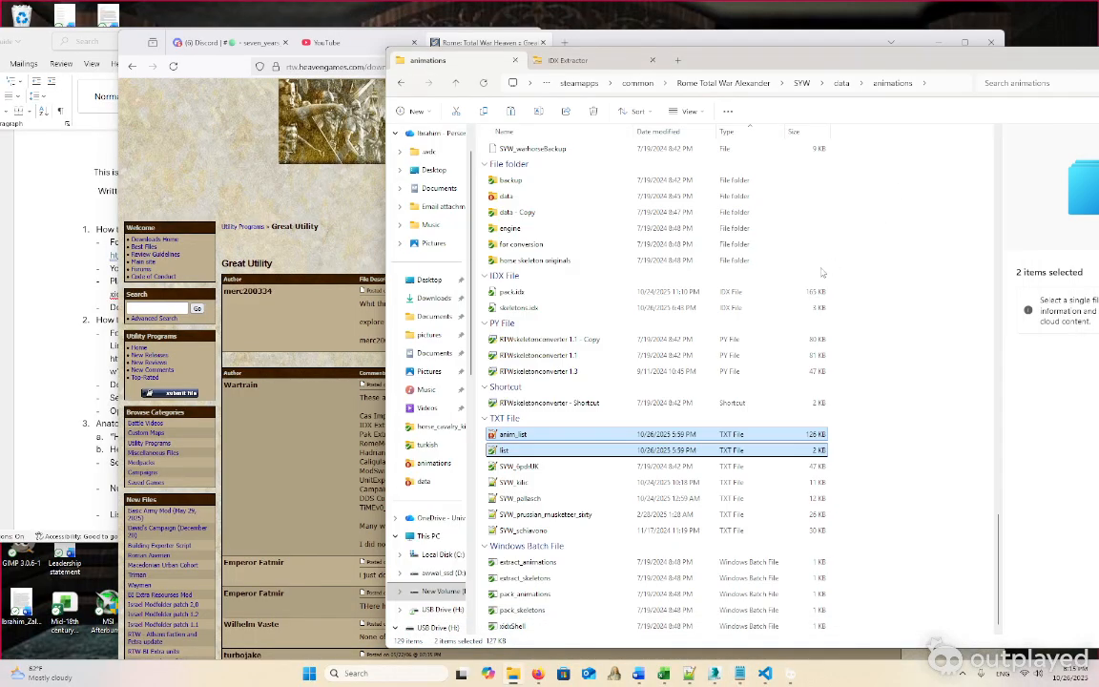
scroll(620, 425, "up", 6)
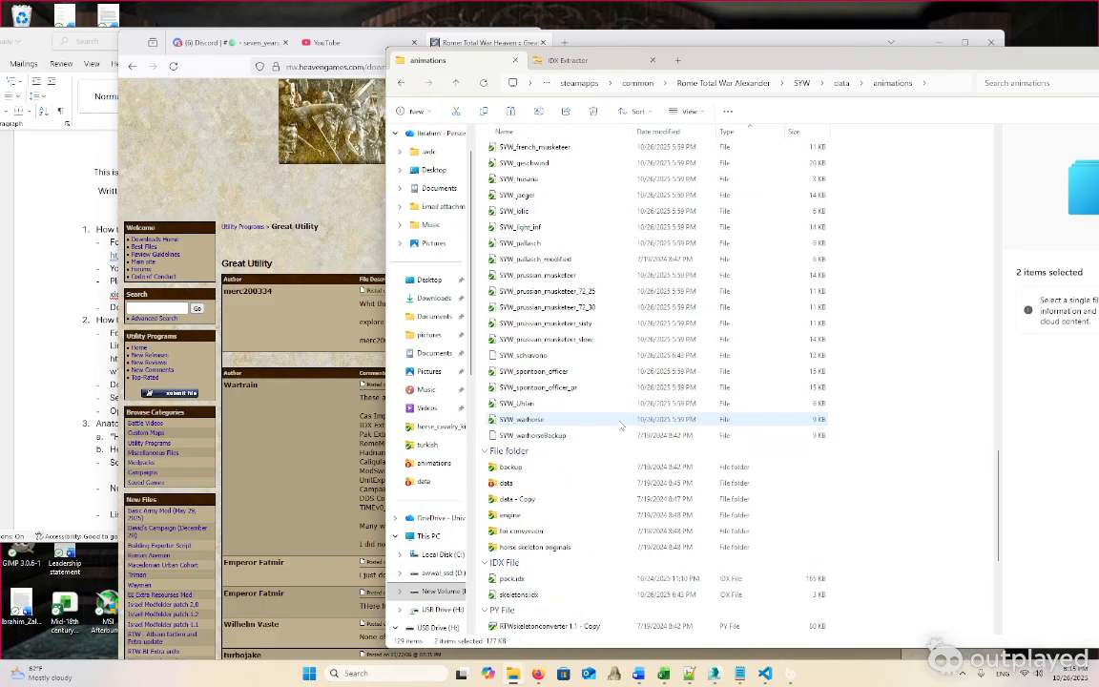
scroll(621, 426, "down", 6)
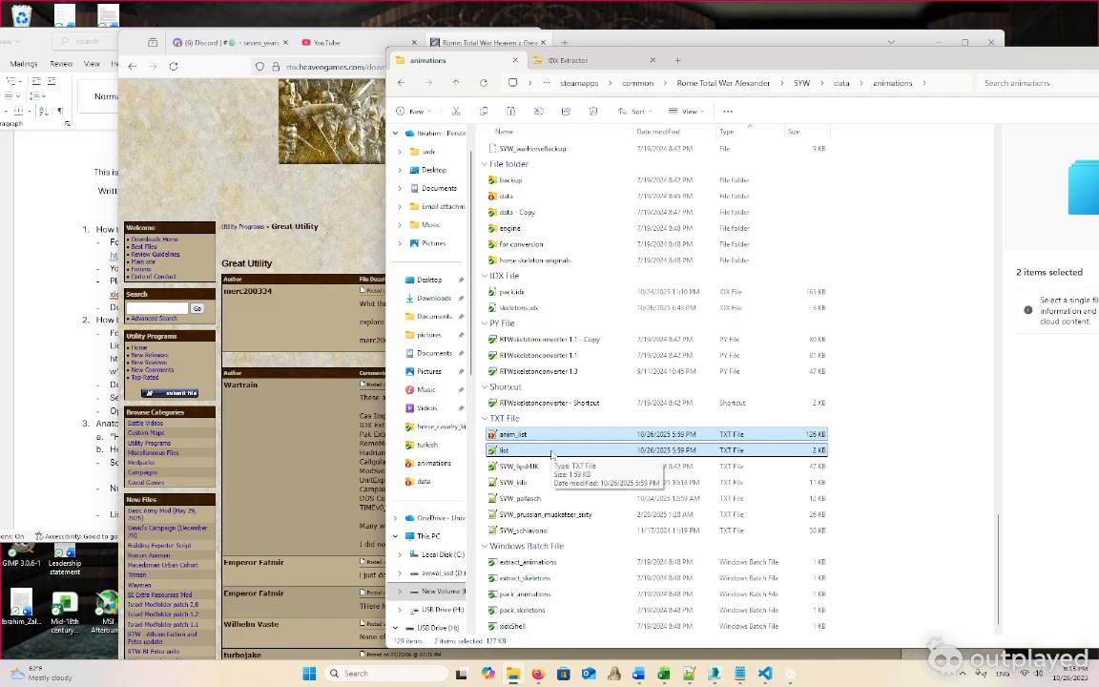
scroll(548, 454, "up", 7)
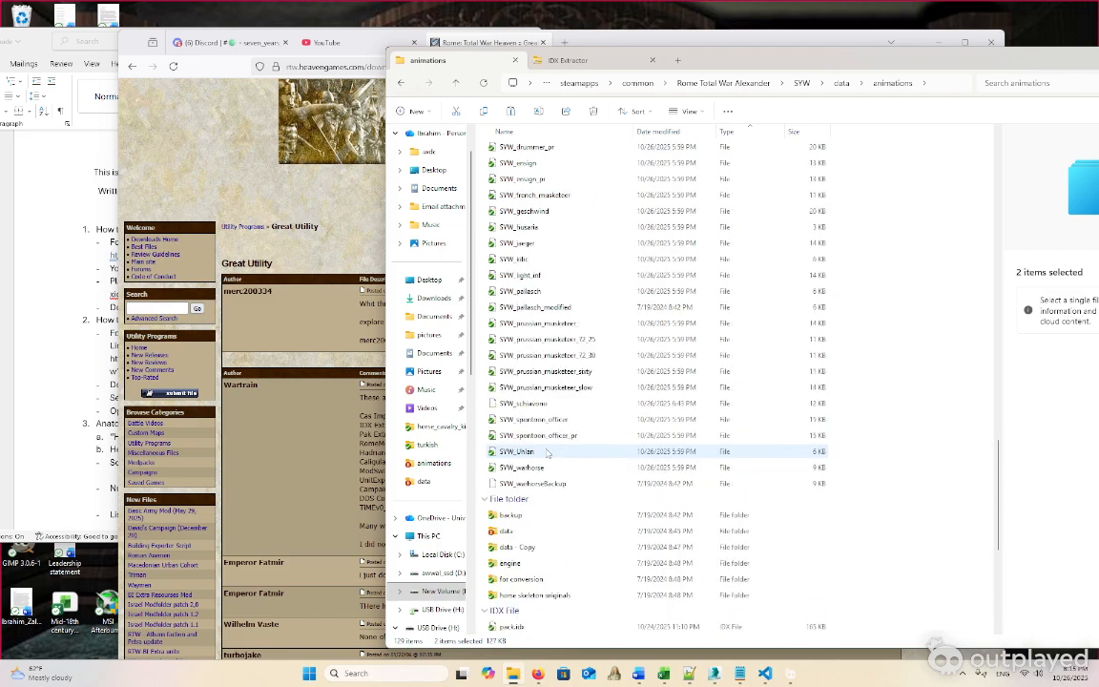
scroll(548, 453, "up", 15)
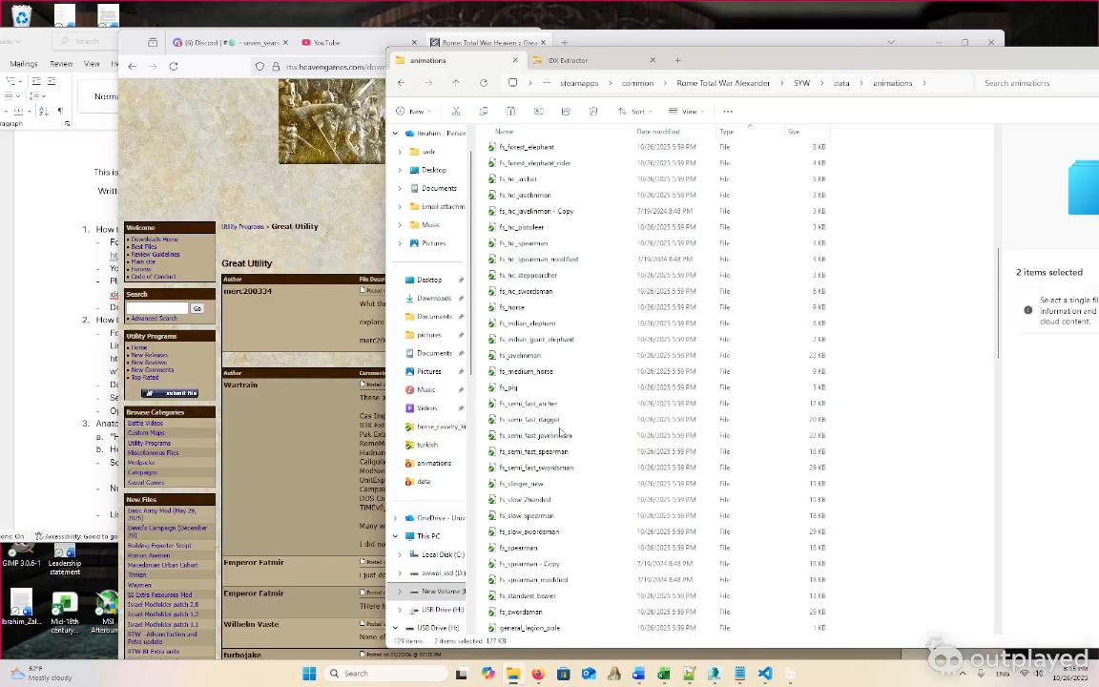
scroll(560, 434, "up", 10)
Select all skeleton files from cav_sabre through SYW_warhorseBackup to point them out, and clear the selection
left_click(531, 246)
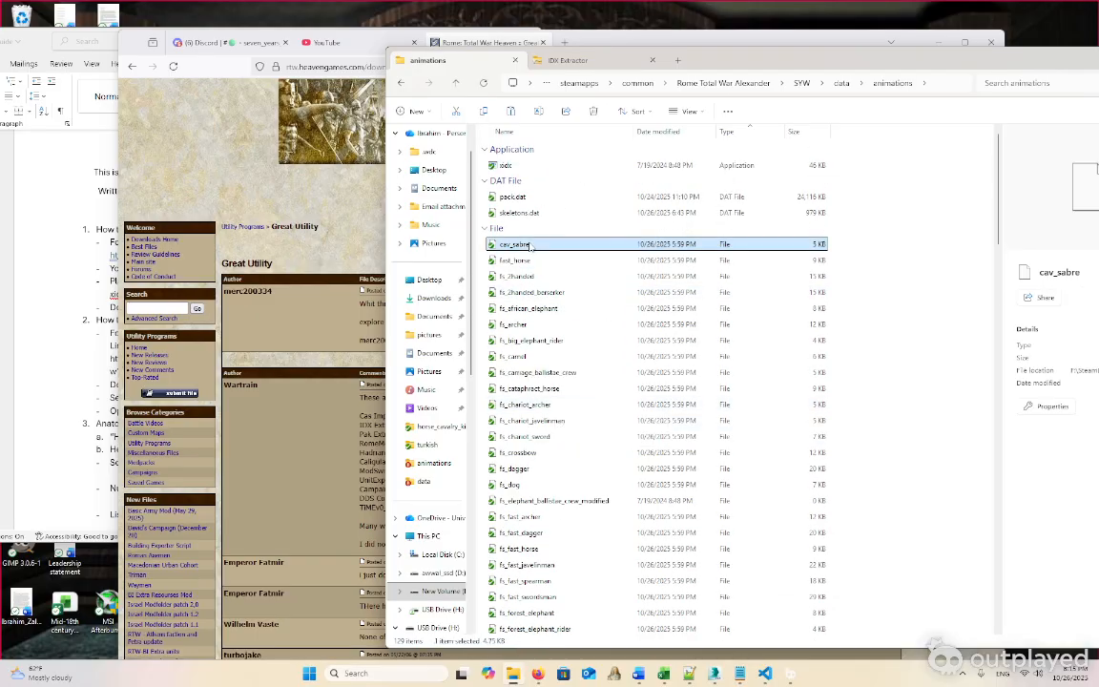
scroll(548, 391, "down", 20)
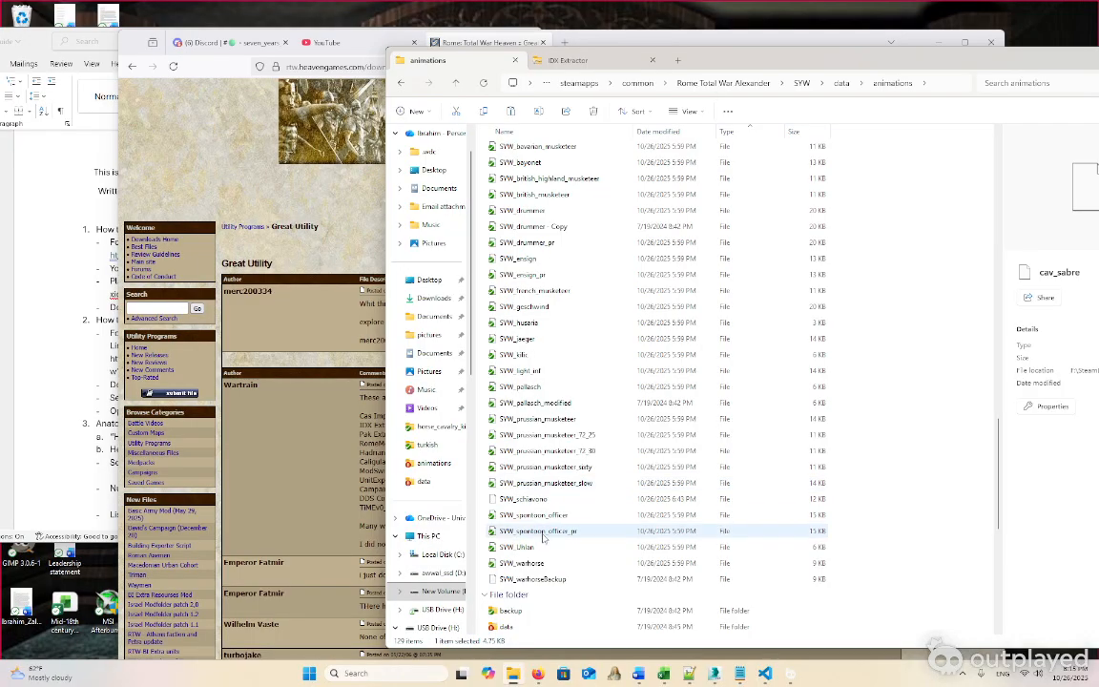
left_click(542, 579, "shift")
left_click(877, 513)
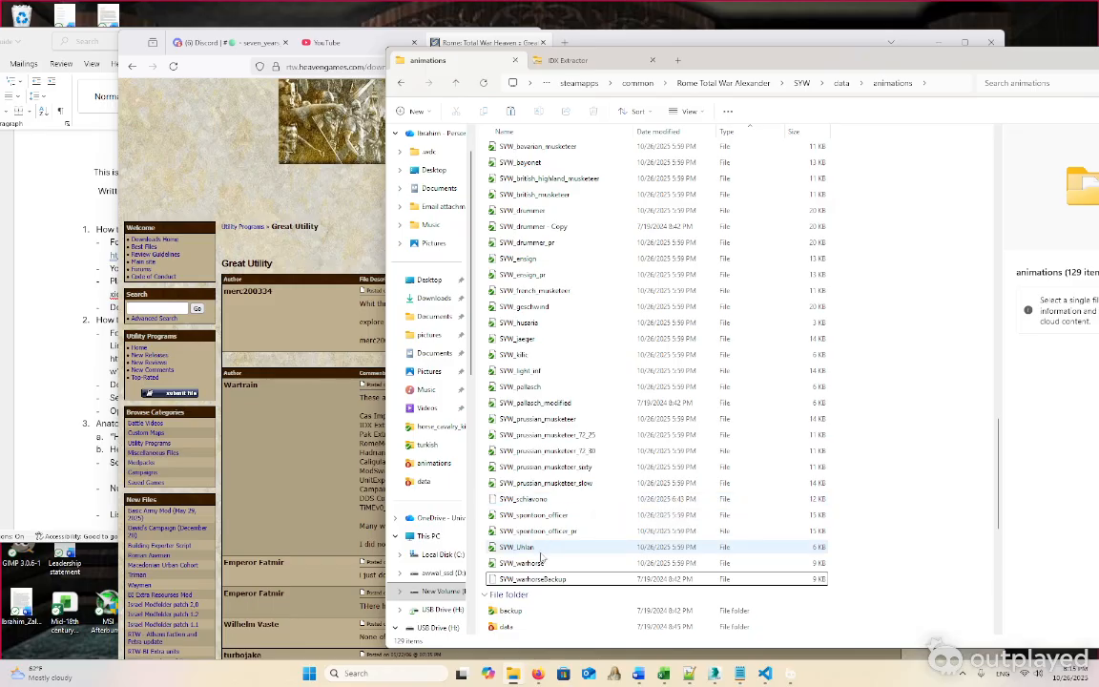
Duplicate the SYW_warhorseBackup skeleton file in the animations folder and rename the copy SYW_slowhorse
scroll(543, 556, "up", 11)
scroll(564, 357, "down", 12)
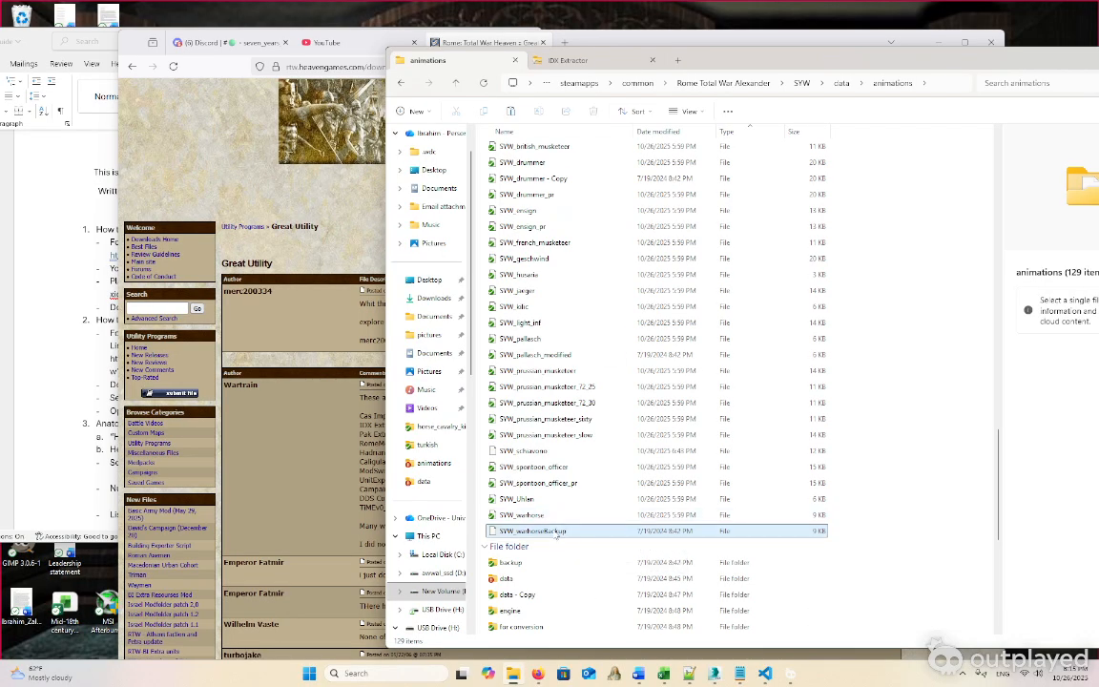
left_click(542, 533)
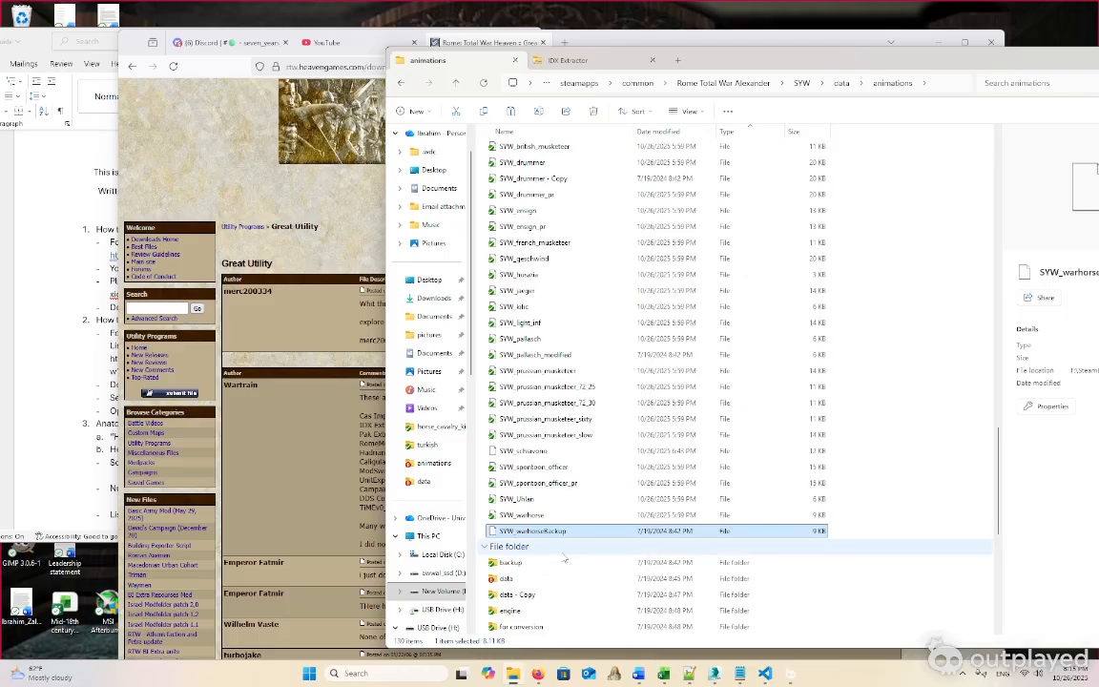
key("ctrl+v")
right_click(560, 548)
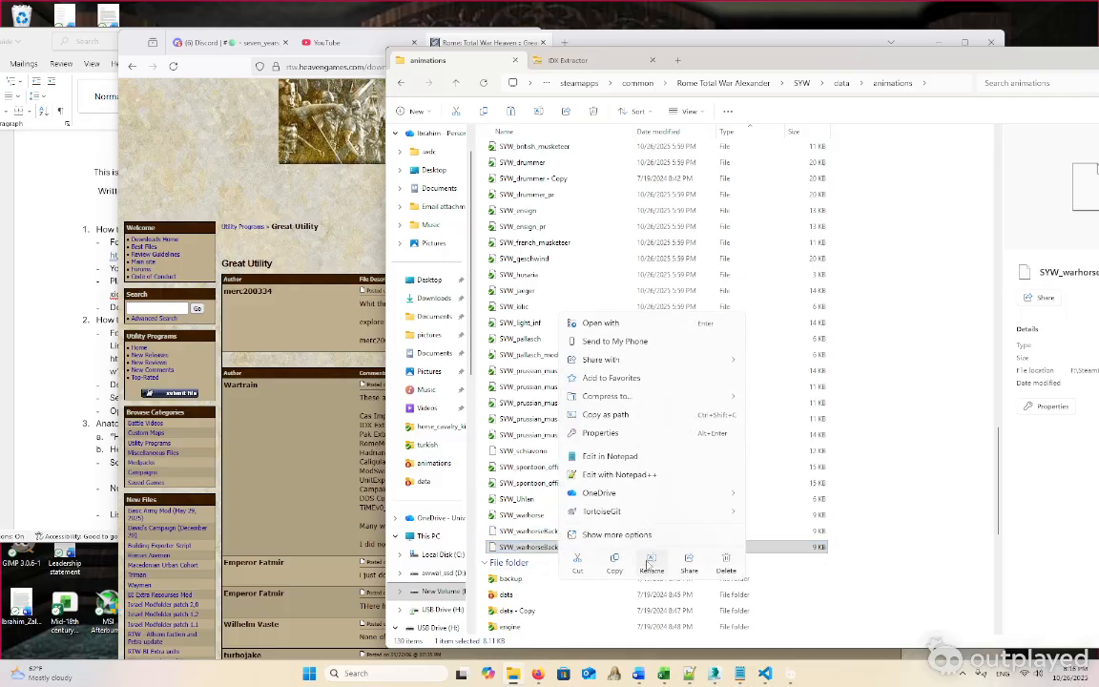
left_click(646, 563)
type("SVW")
type("_s")
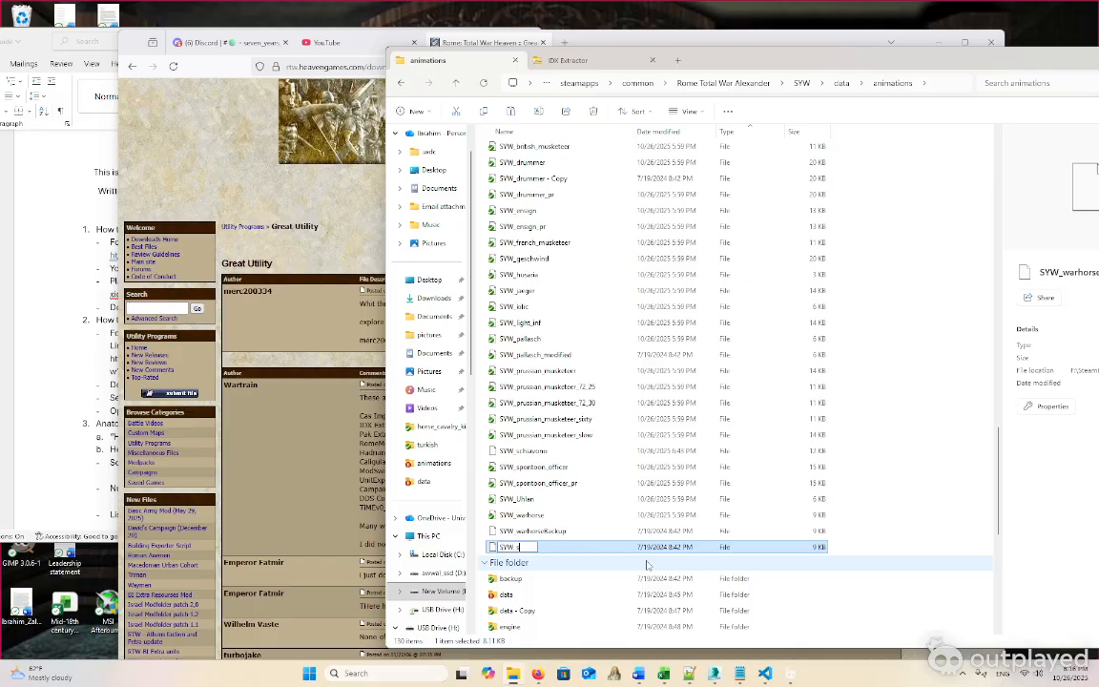
type("lowhorse")
key("Return")
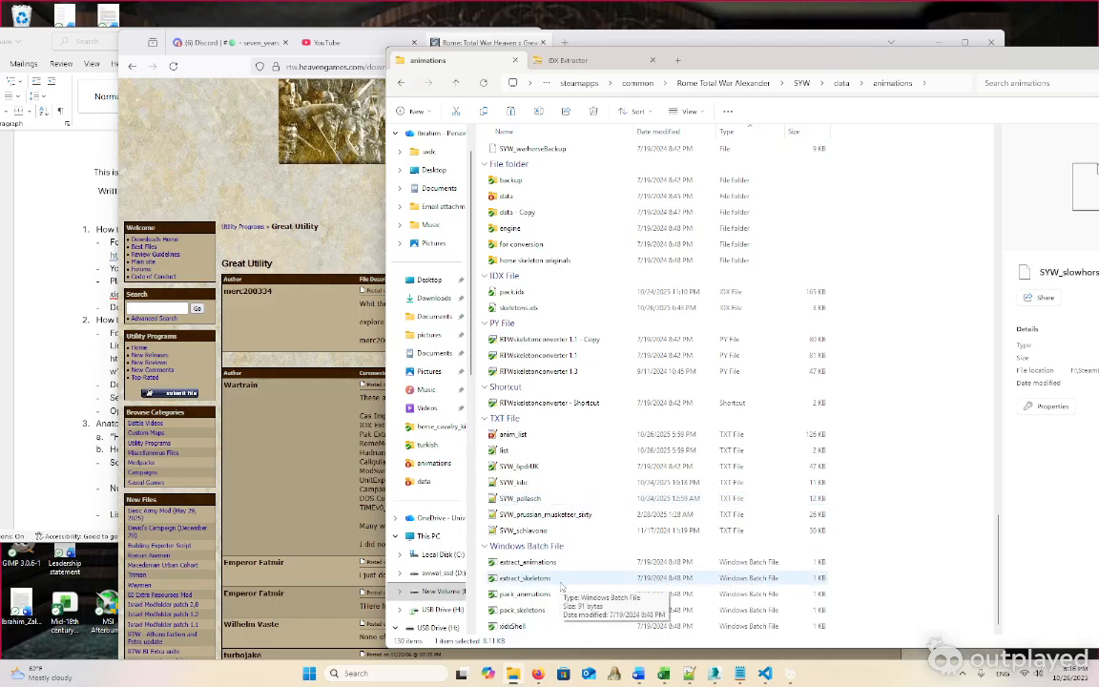
Select the list text file and check the new SYW_slowhorse file among the skeleton files in the animations folder
left_click(504, 449)
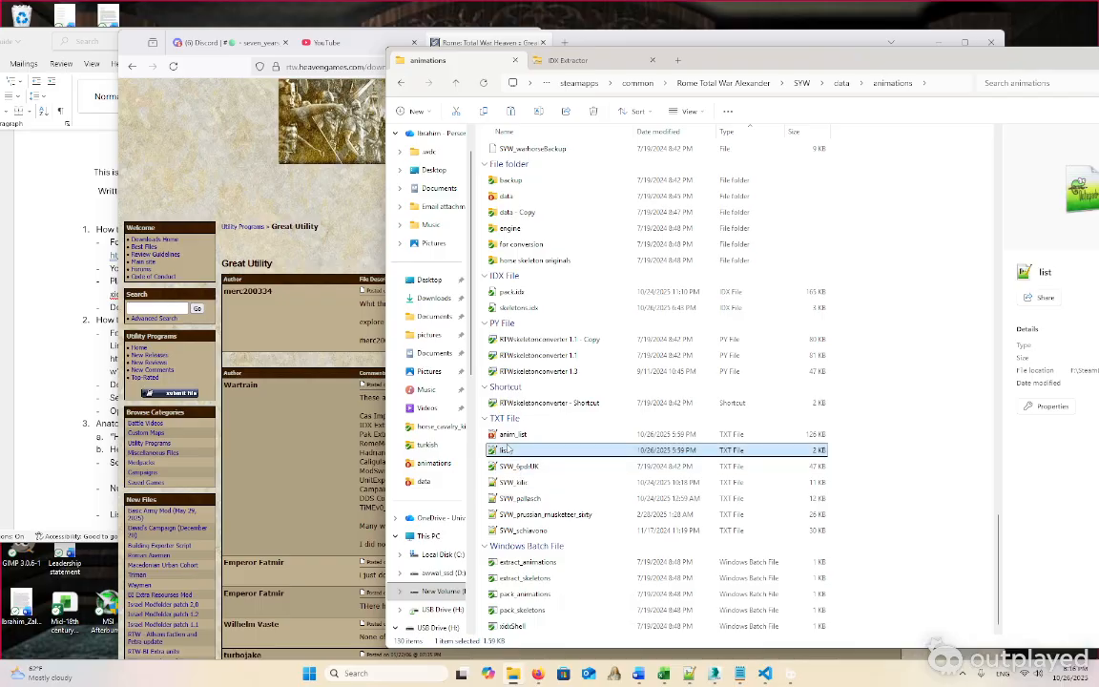
scroll(530, 474, "up", 1)
scroll(530, 474, "up", 15)
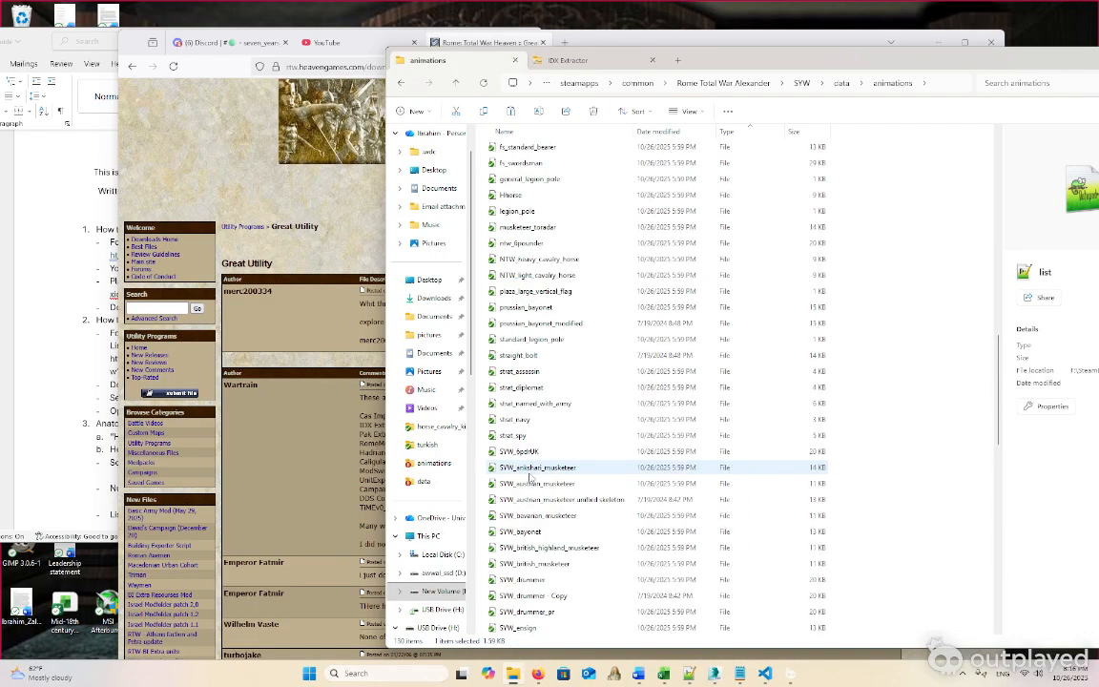
scroll(511, 498, "down", 6)
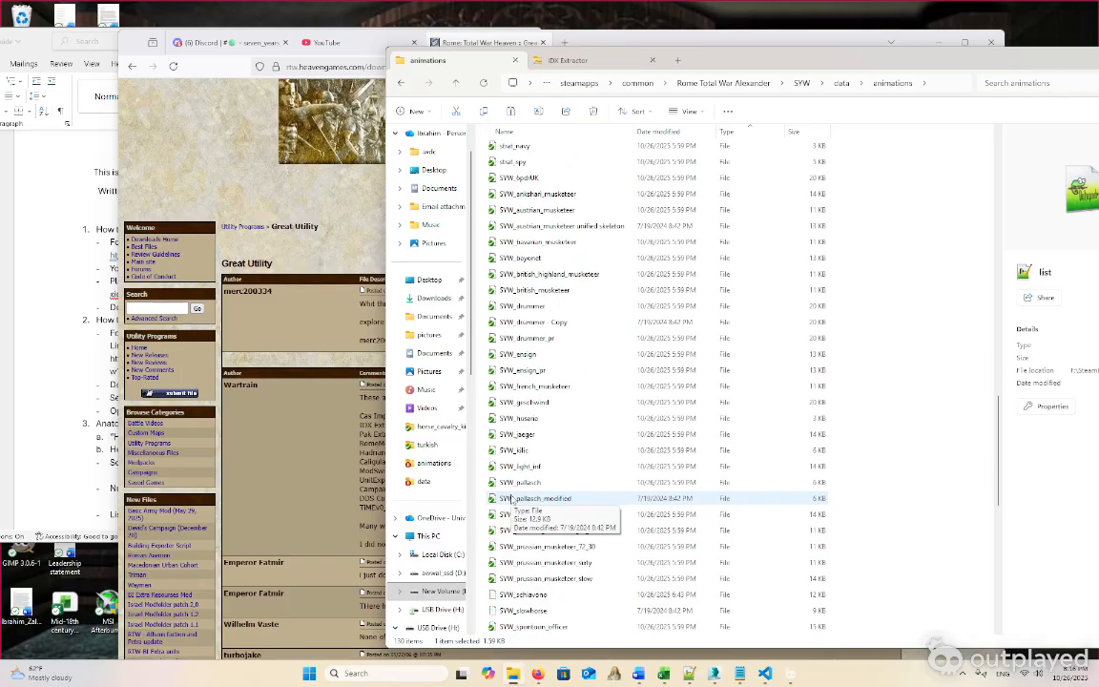
scroll(510, 497, "down", 9)
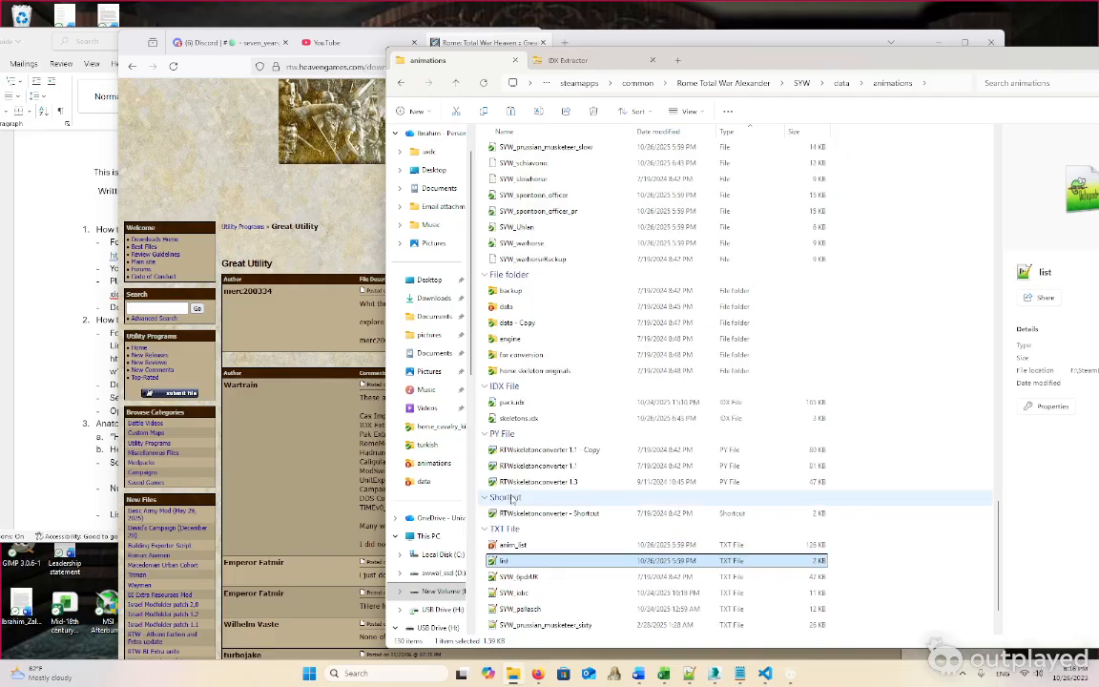
scroll(510, 497, "up", 3)
scroll(510, 498, "up", 5)
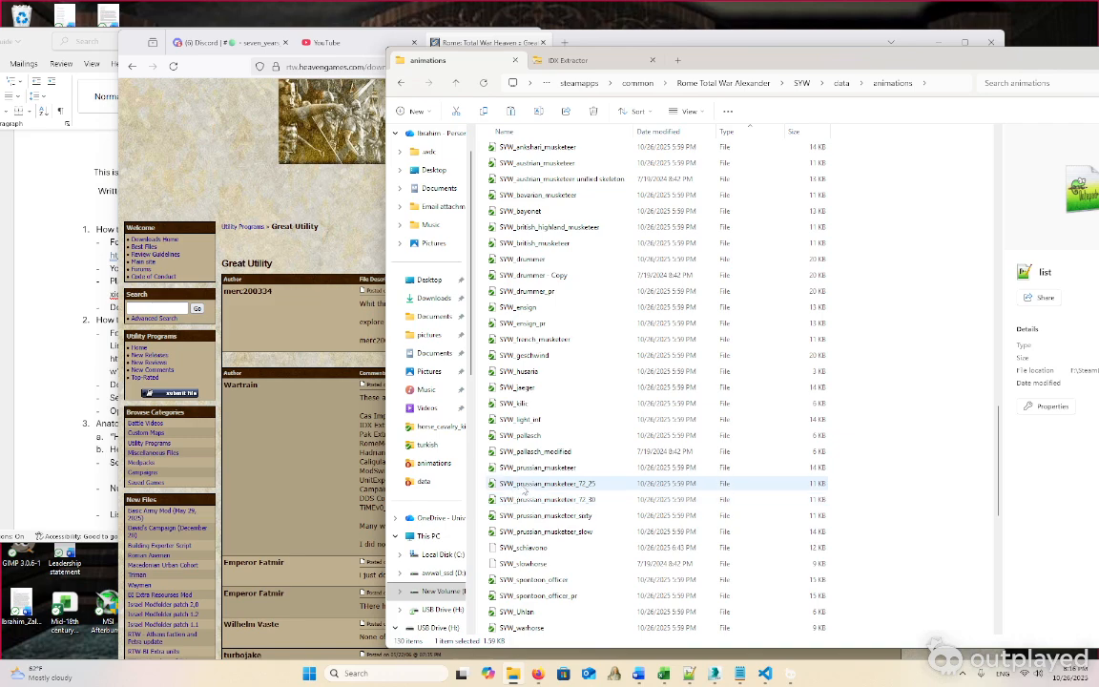
Look over the skeleton files, skeleton text files and RTWskeletonconverter scripts in the animations folder
left_click(527, 420)
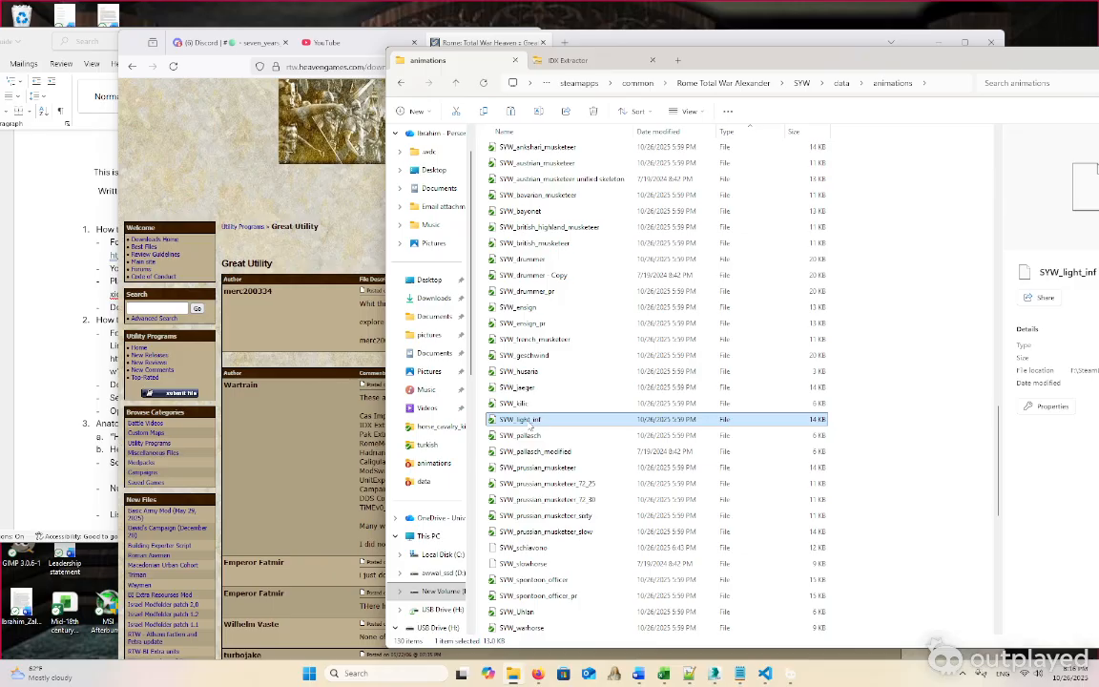
scroll(534, 429, "up", 10)
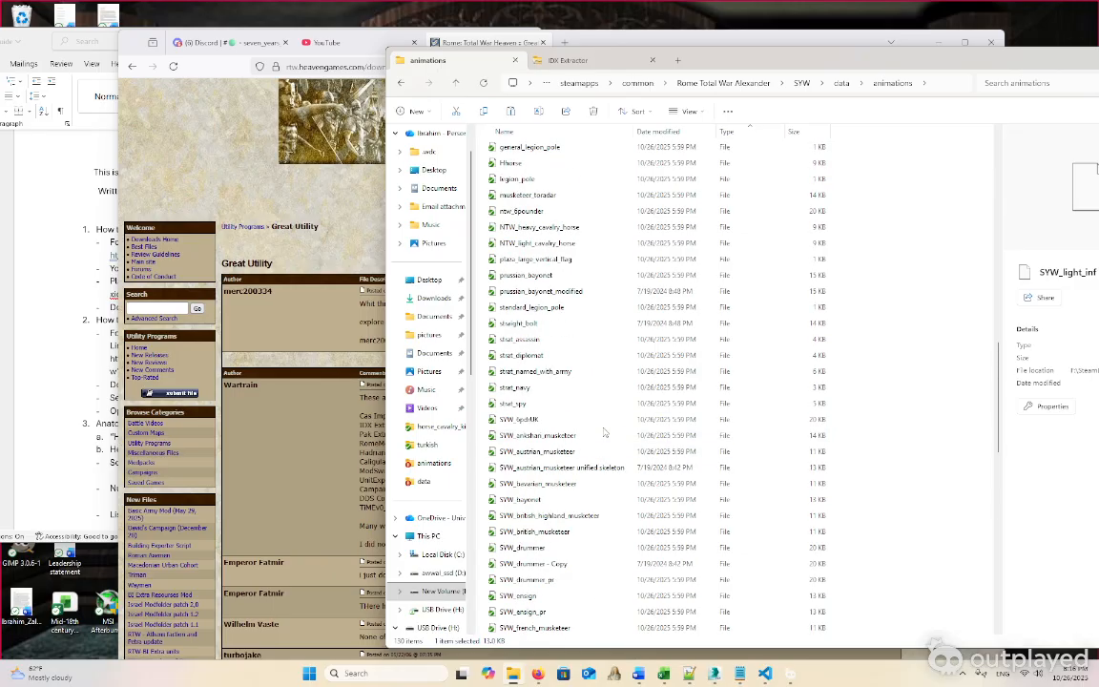
scroll(603, 432, "down", 10)
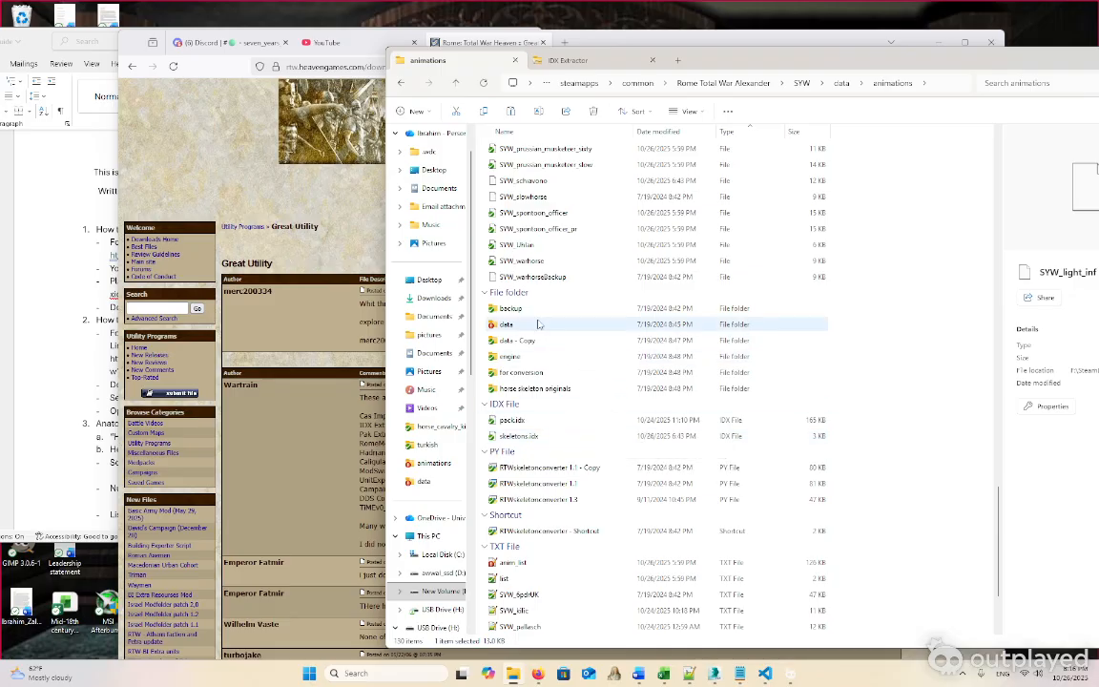
scroll(543, 286, "up", 3)
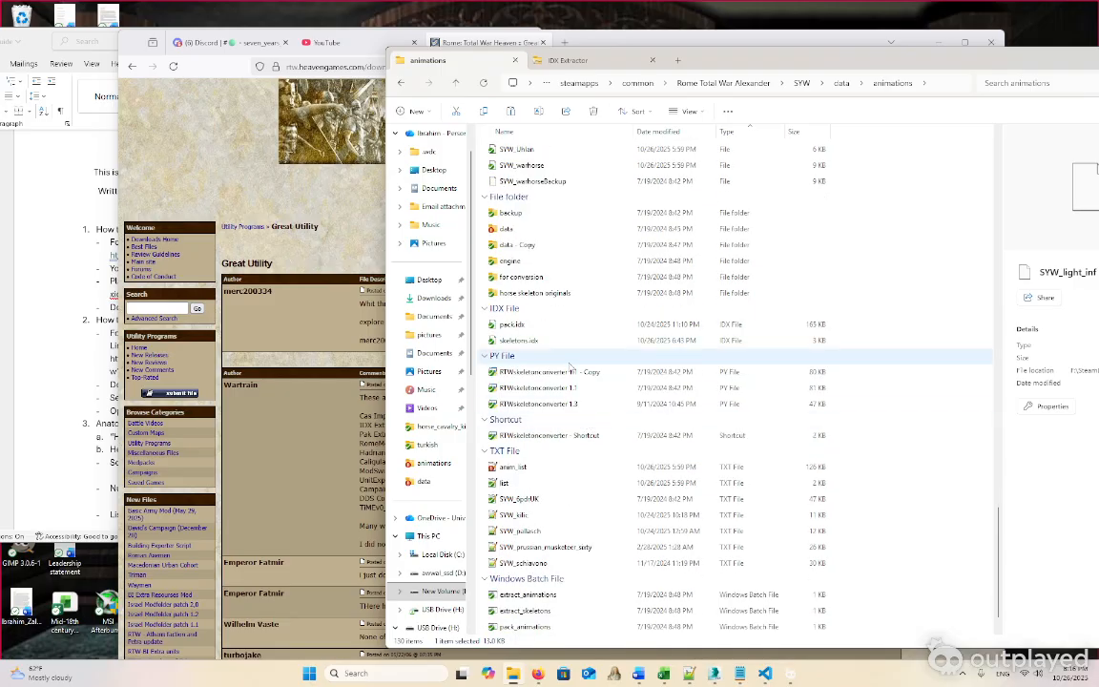
left_click(550, 259)
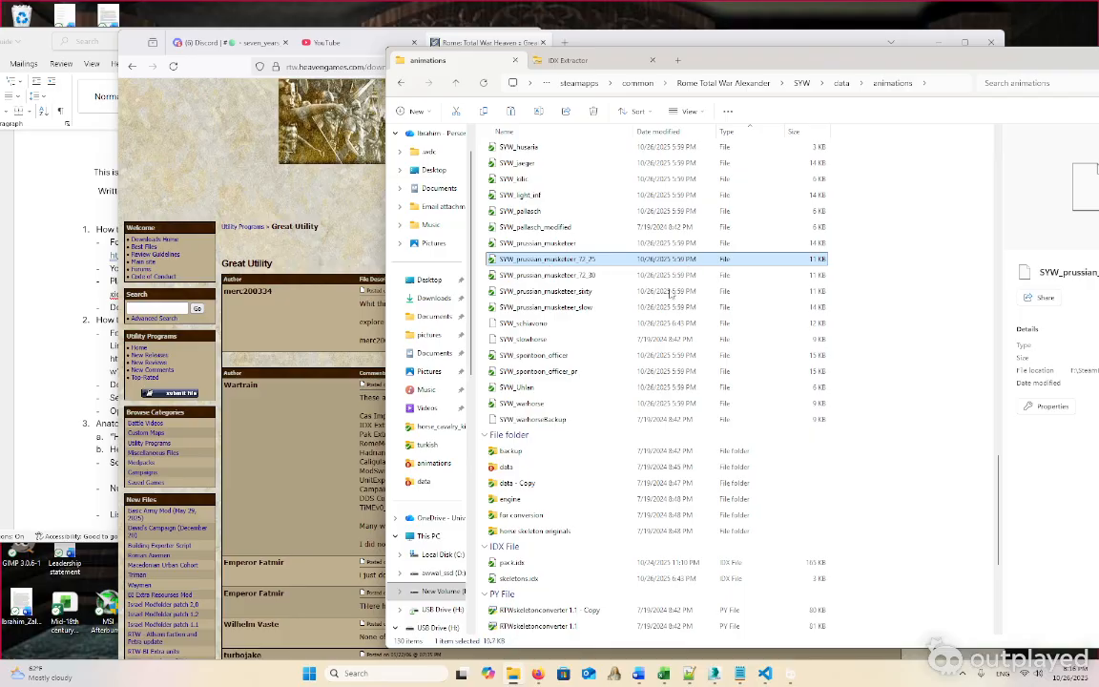
scroll(570, 467, "down", 5)
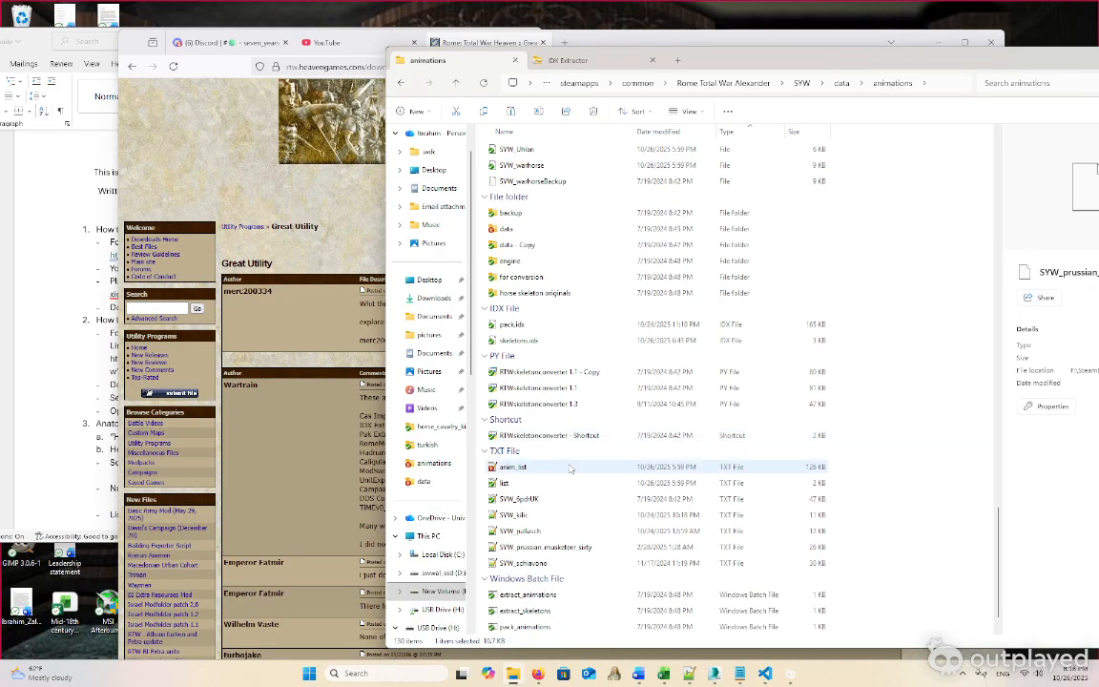
left_click(551, 515)
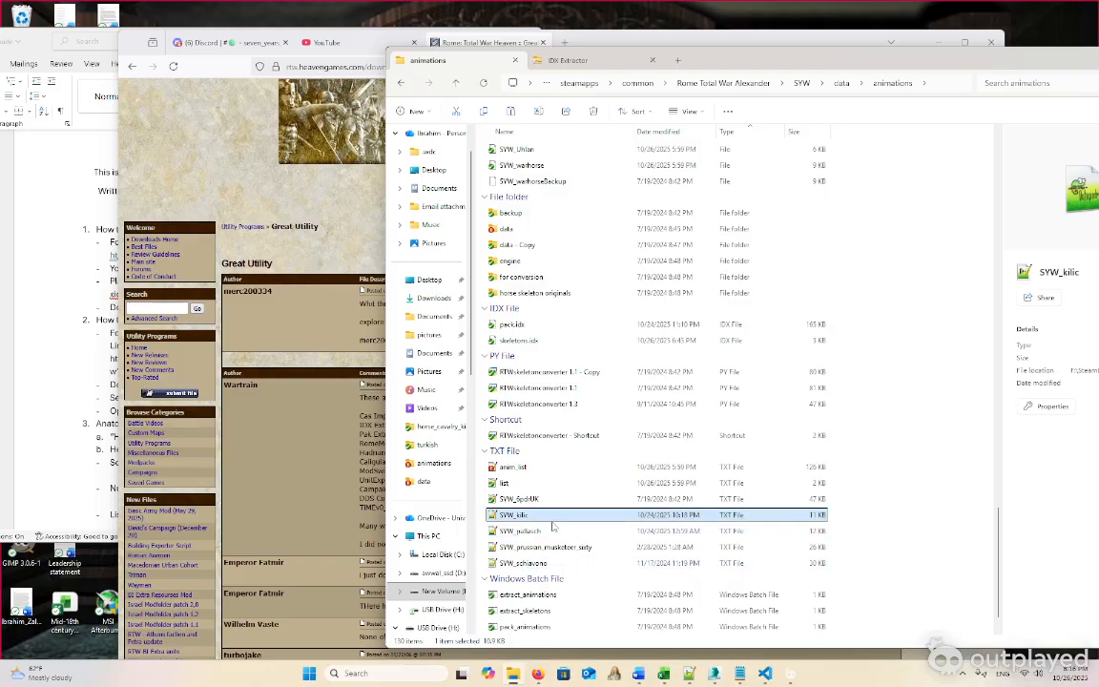
scroll(553, 505, "up", 1)
left_click(556, 449)
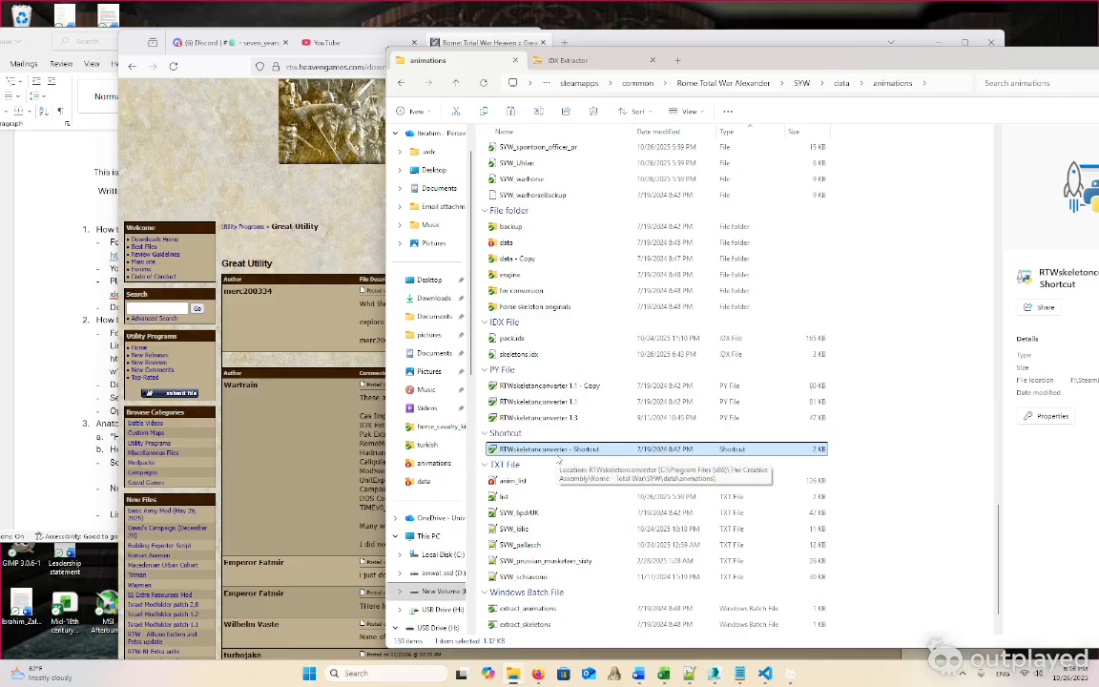
Run RTWskeletonconverter 1.3 from the animations folder and convert the SYW_kilic skeleton file to text
left_click(559, 419)
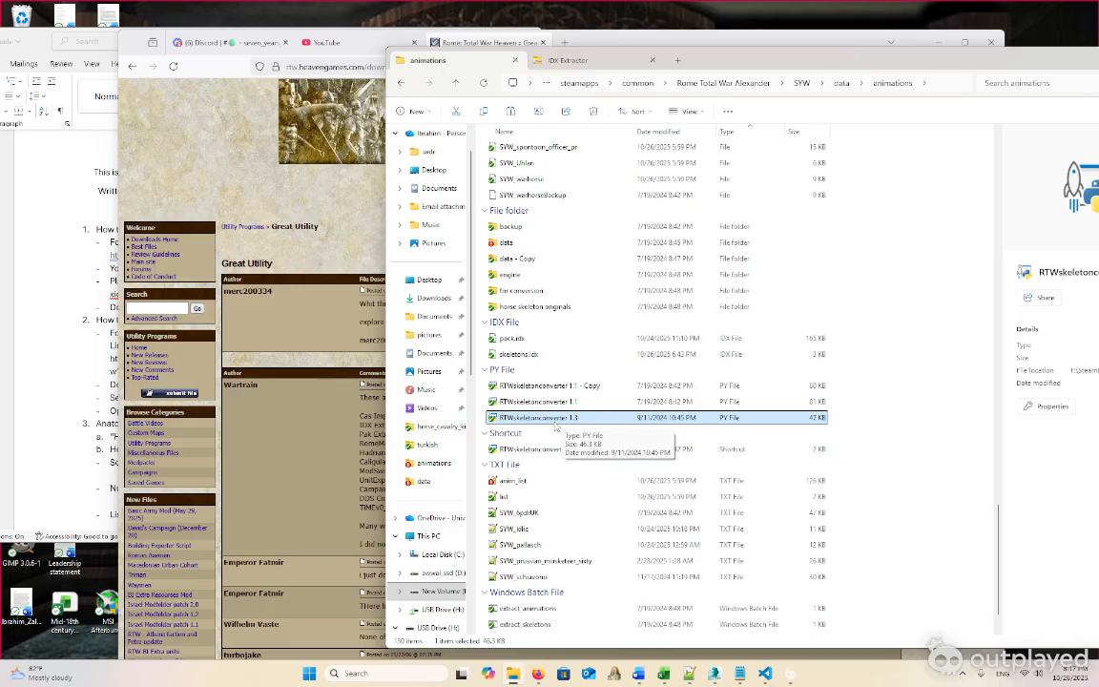
double_click(556, 420)
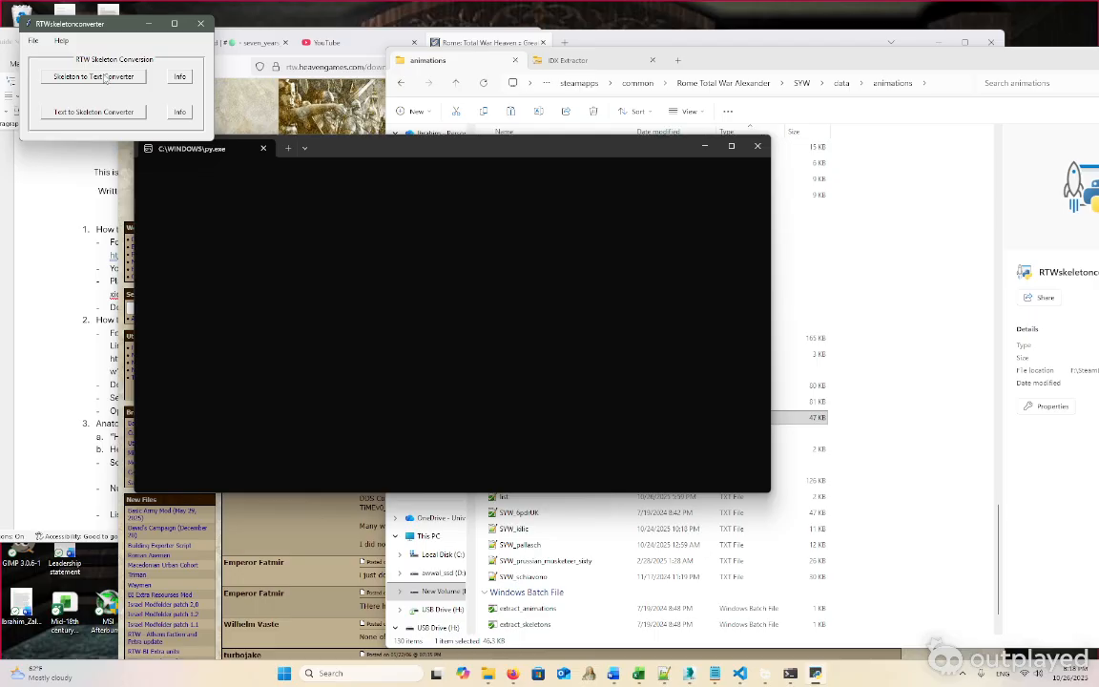
left_click(105, 80)
scroll(203, 206, "down", 10)
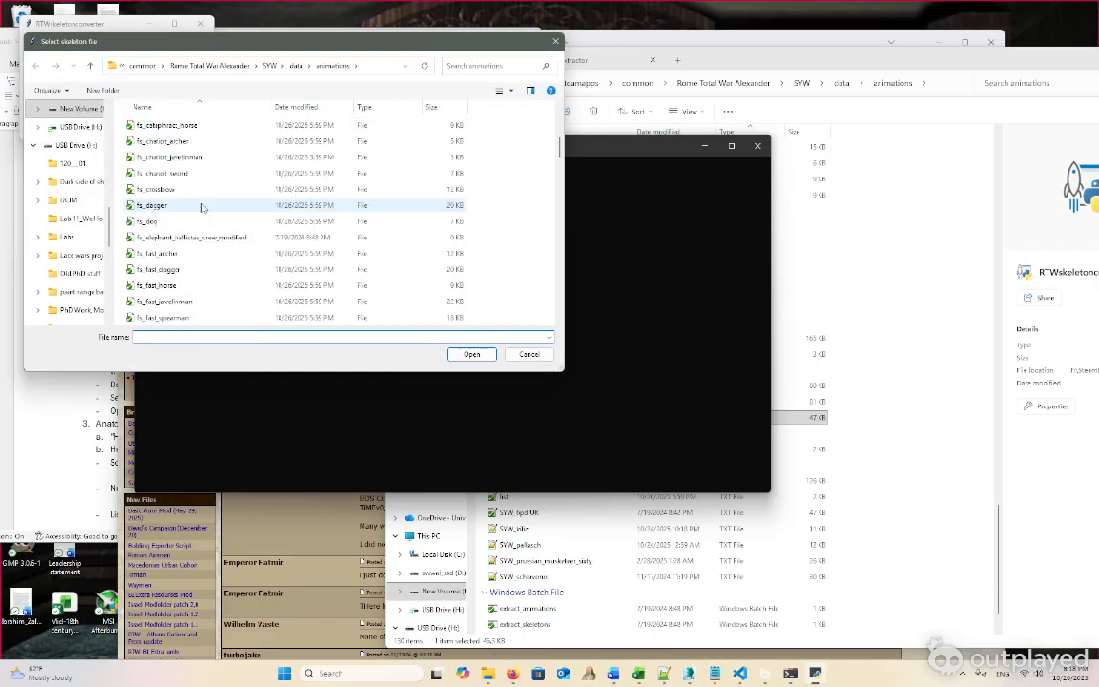
scroll(208, 220, "down", 15)
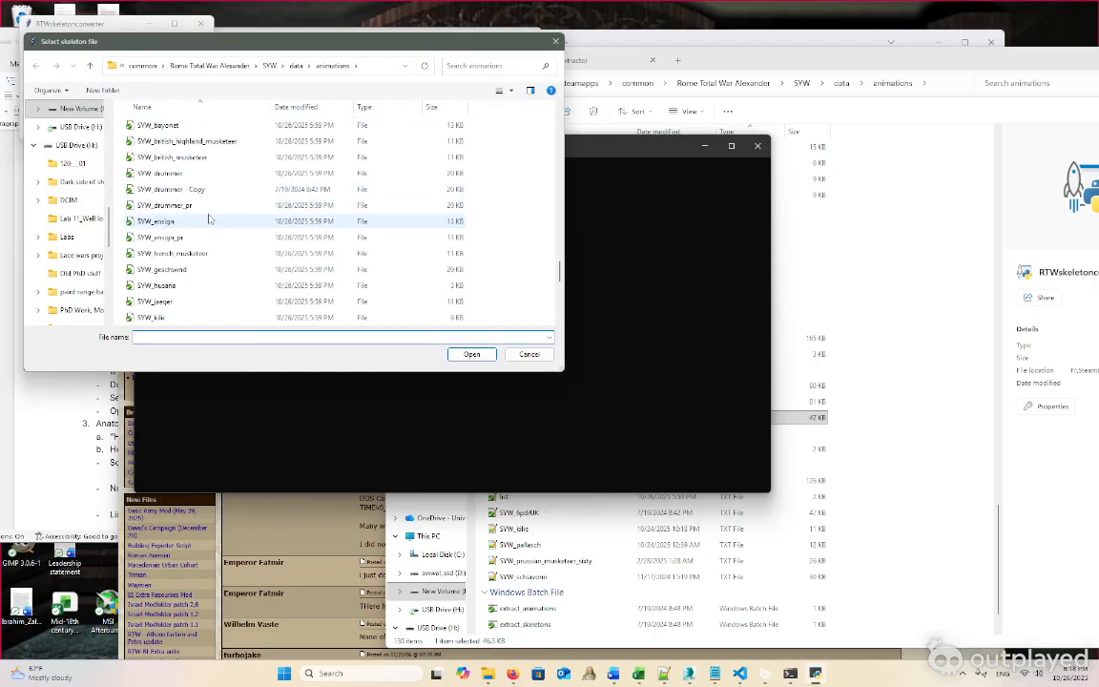
scroll(218, 243, "down", 2)
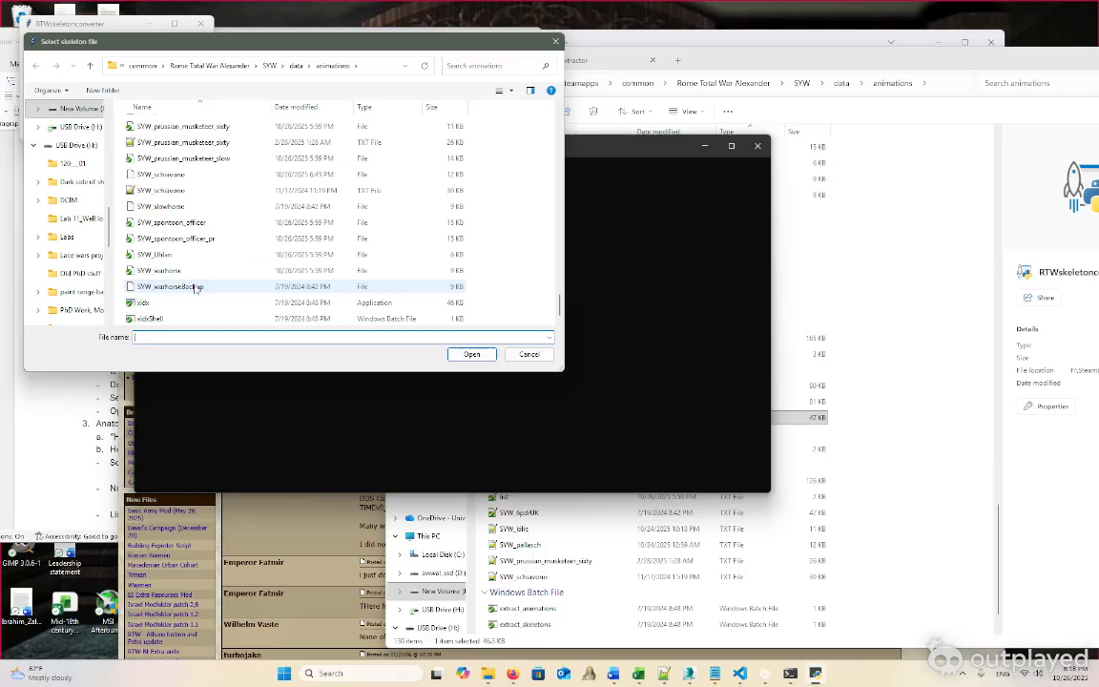
scroll(196, 278, "up", 3)
scroll(198, 276, "up", 2)
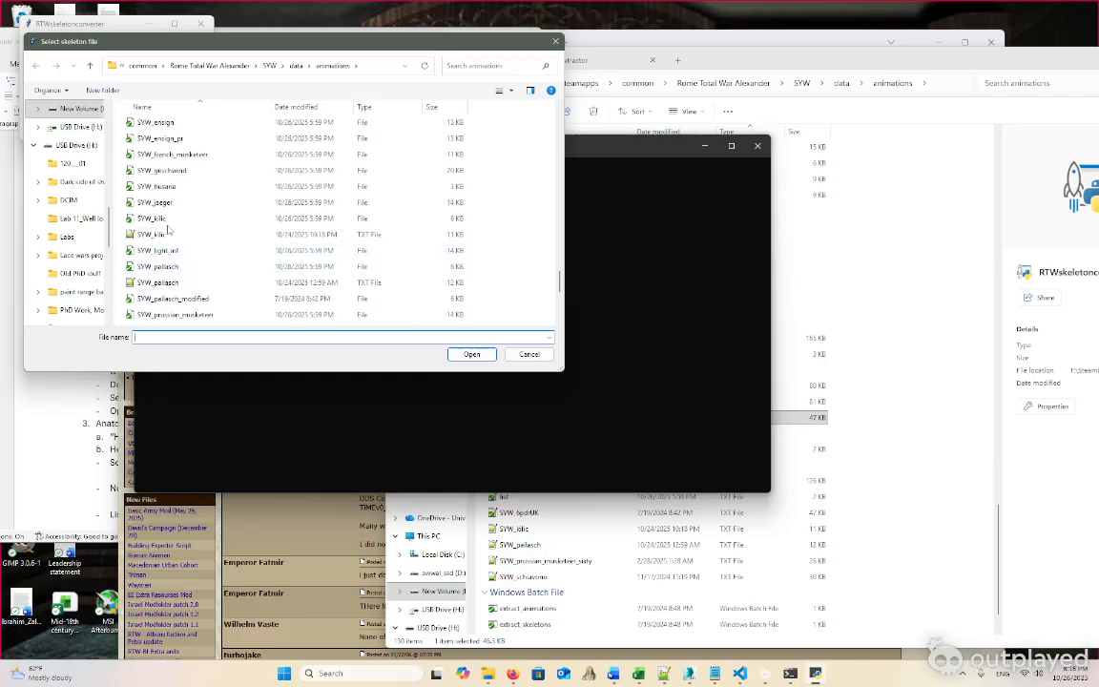
left_click(152, 218)
left_click(483, 359)
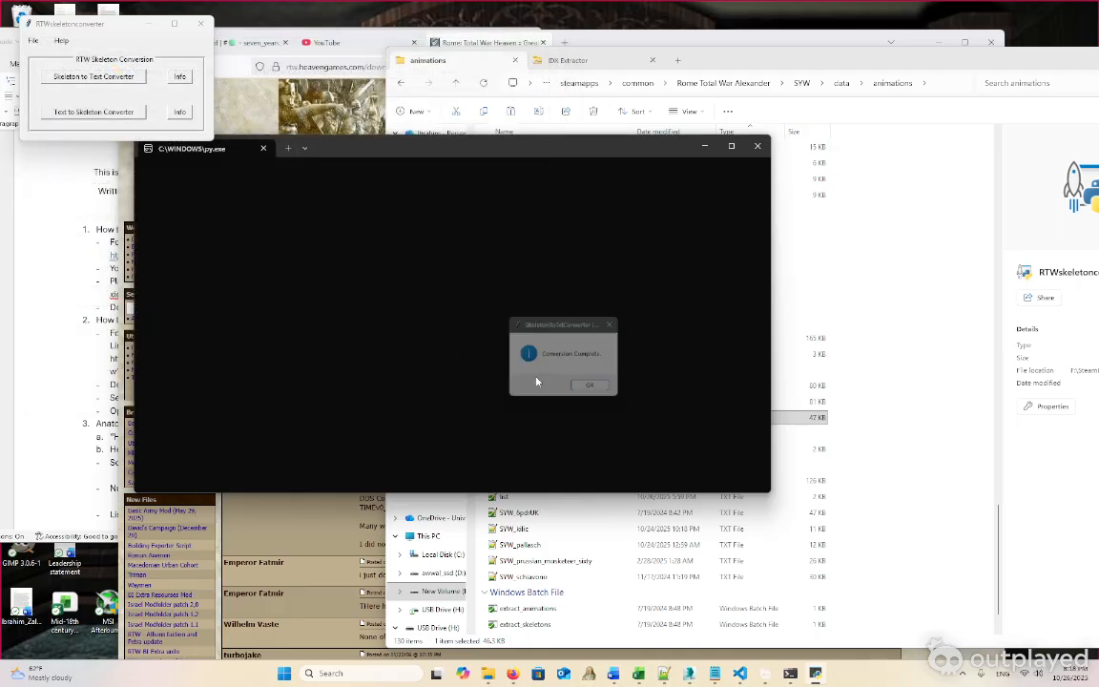
left_click(602, 410)
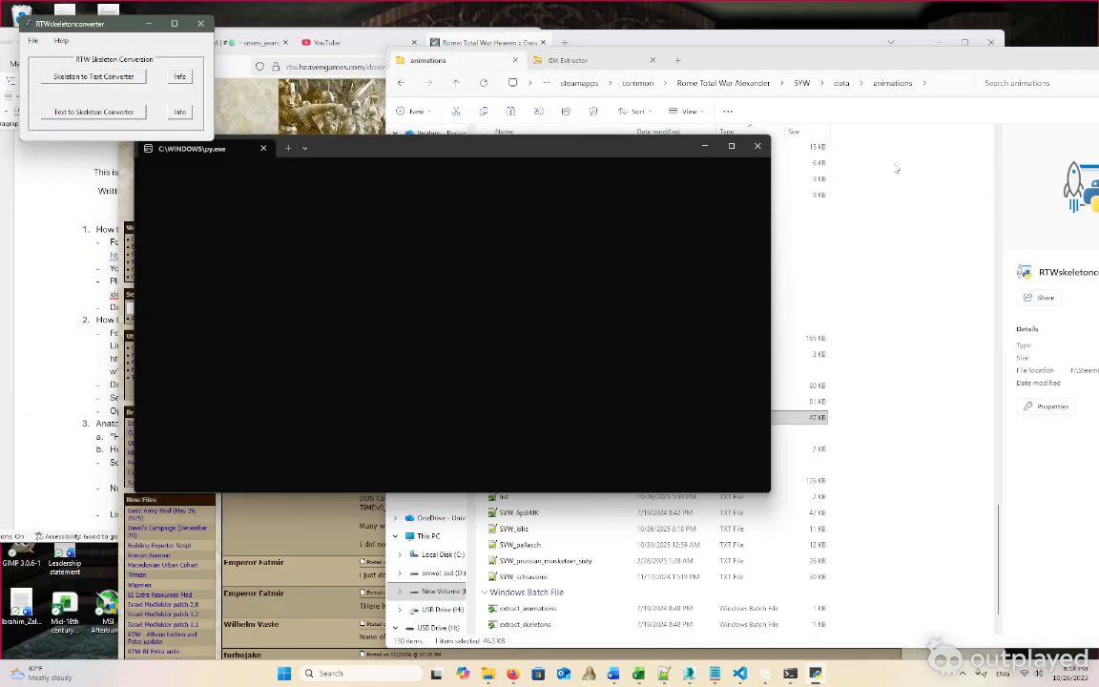
Open the converted SYW_kilic text file from the animations folder and look through its bone values and animation paths
left_click(793, 417)
scroll(735, 408, "down", 1)
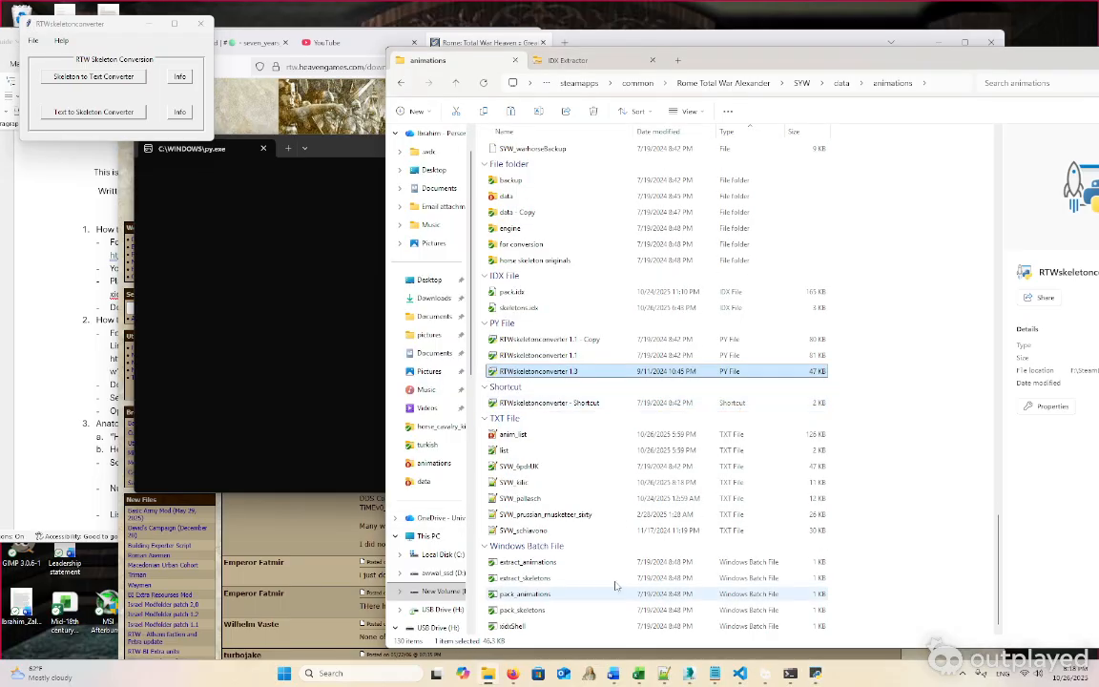
left_click(548, 488)
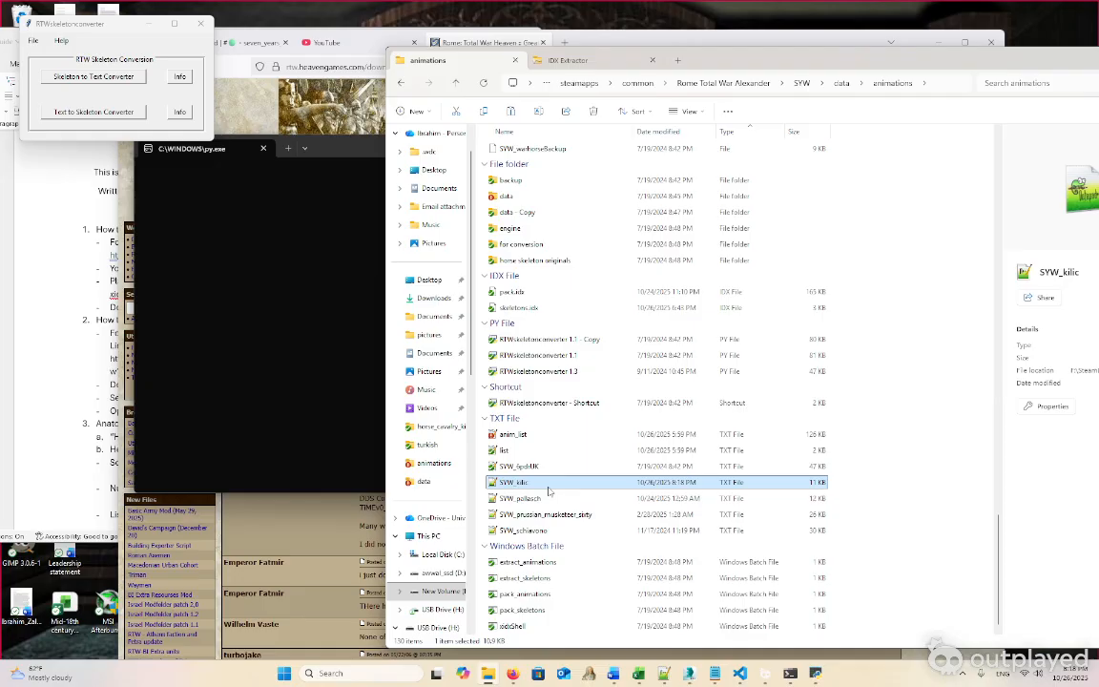
double_click(545, 485)
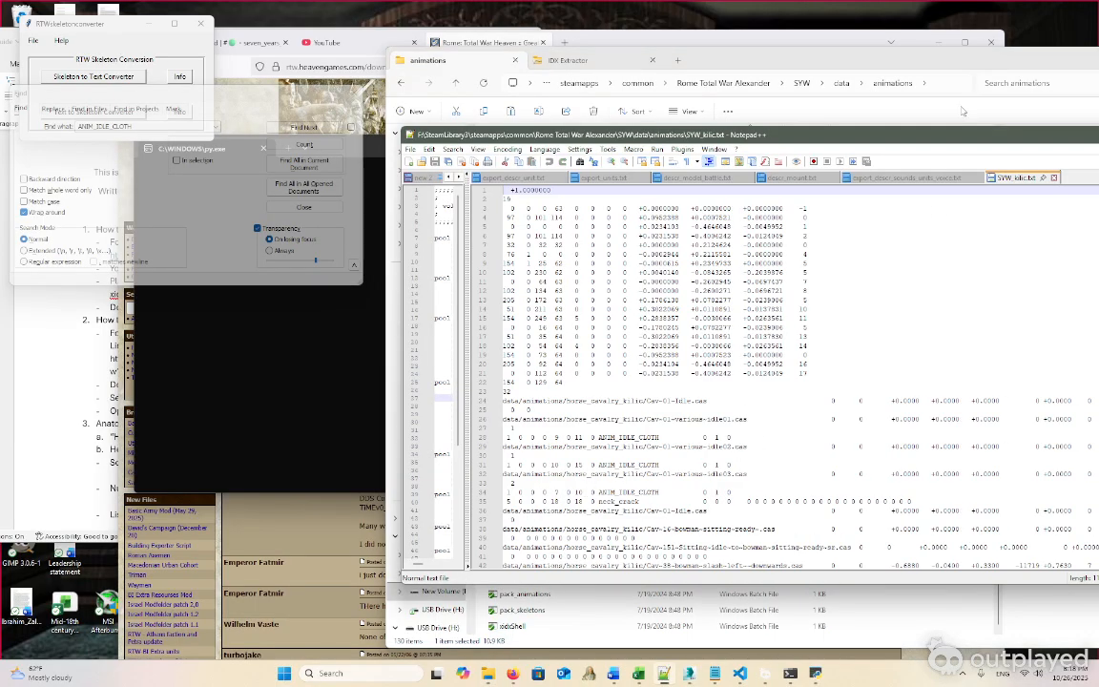
left_click_drag(949, 138, 860, 130)
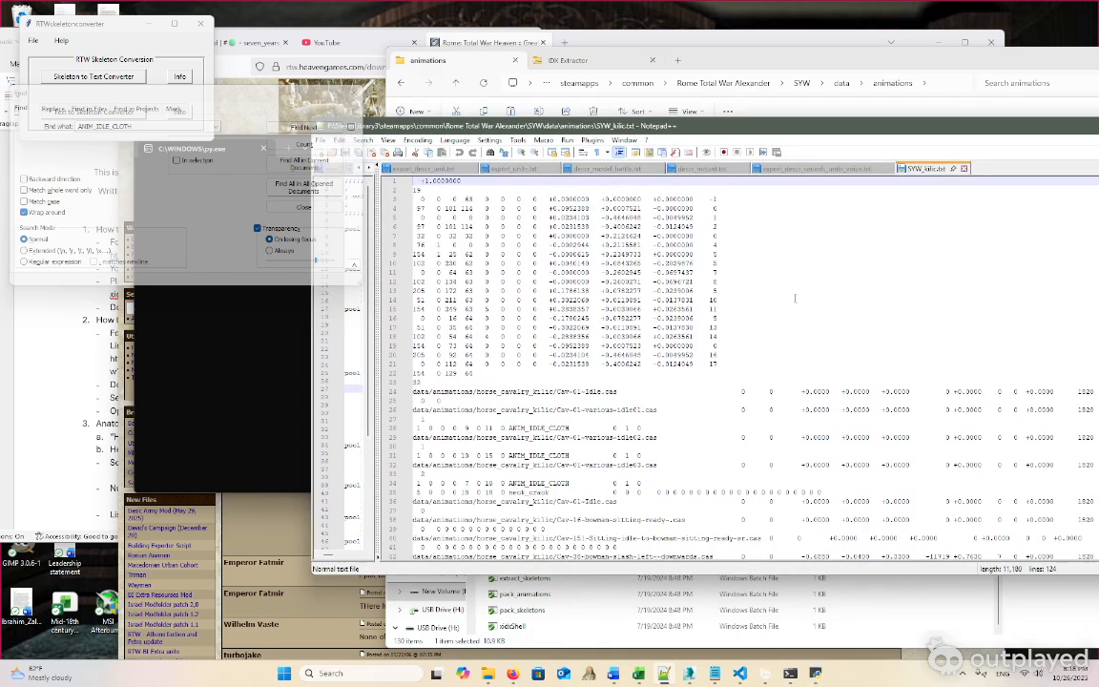
scroll(795, 299, "down", 20)
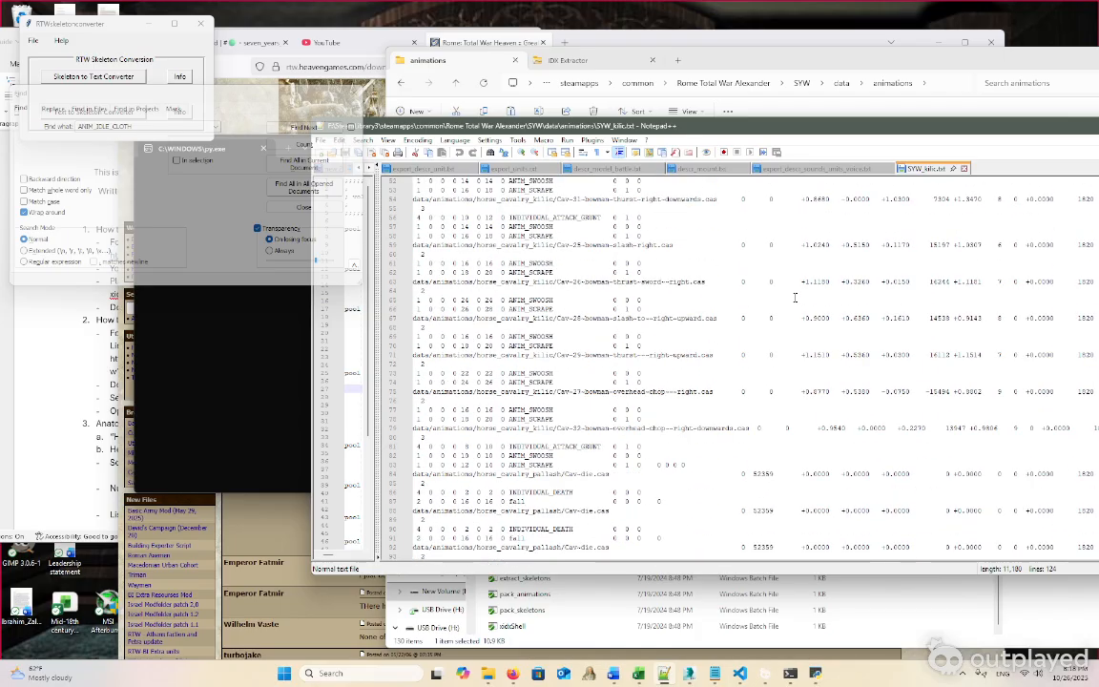
scroll(795, 298, "up", 20)
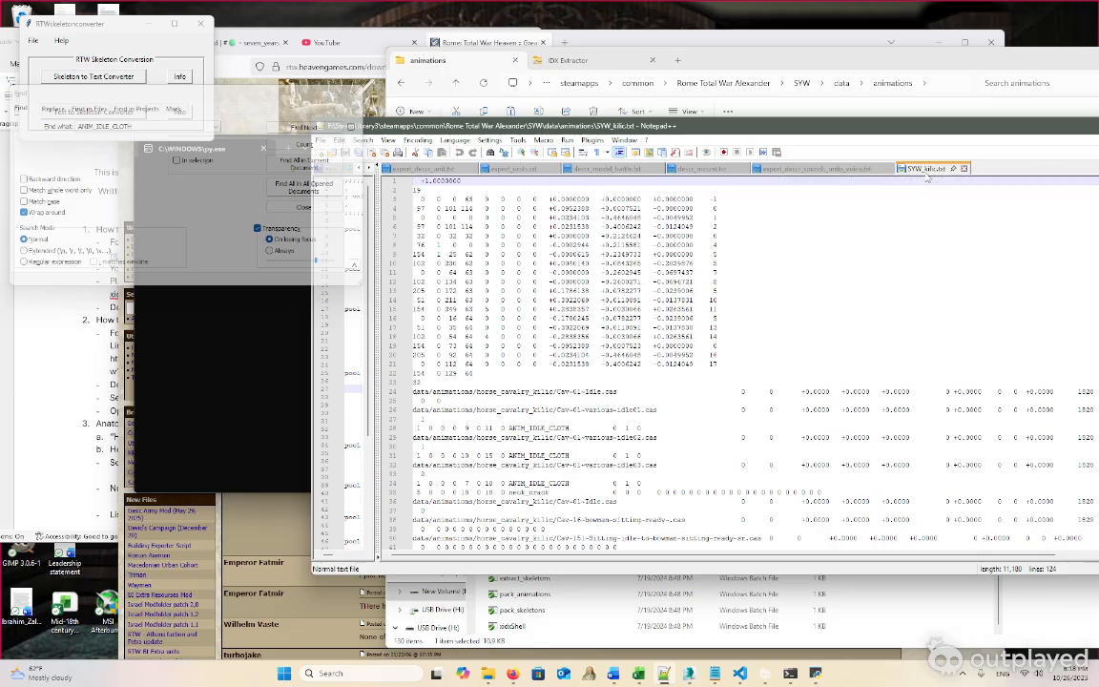
Close the SYW_kilic text file and minimize Notepad++
left_click(964, 169)
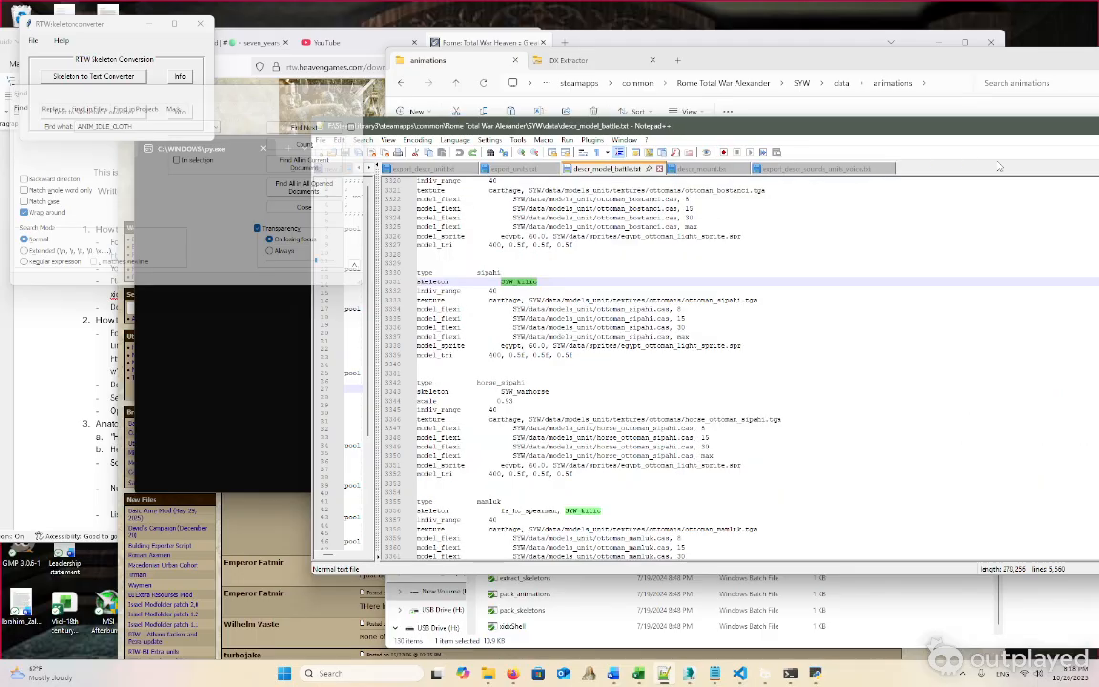
left_click_drag(1006, 130, 824, 159)
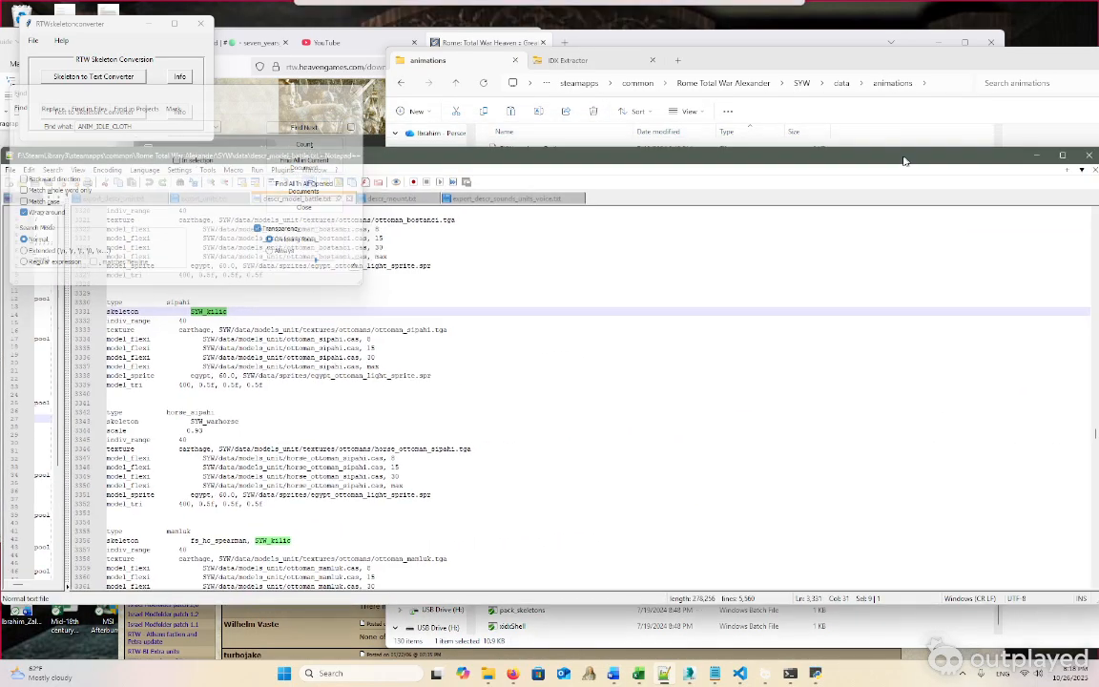
left_click(1038, 158)
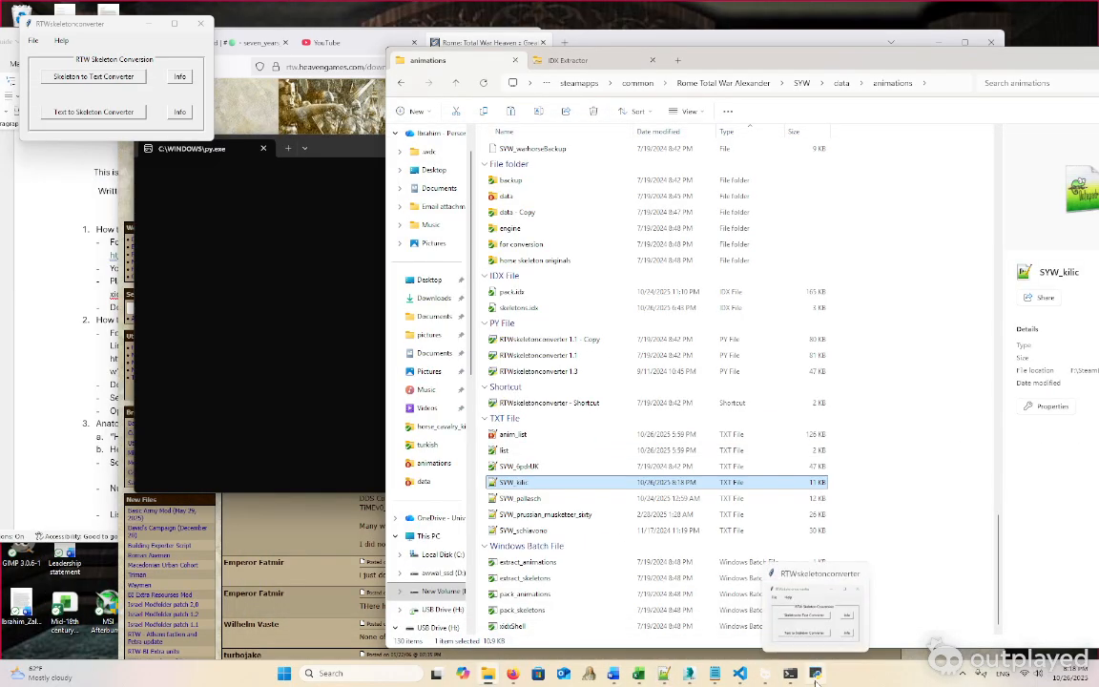
Switch to Visual Studio Code, show the unsaved skeleton text beginning with +1.0000000, and widen and reposition the window for reading
left_click(740, 673)
left_click(740, 673)
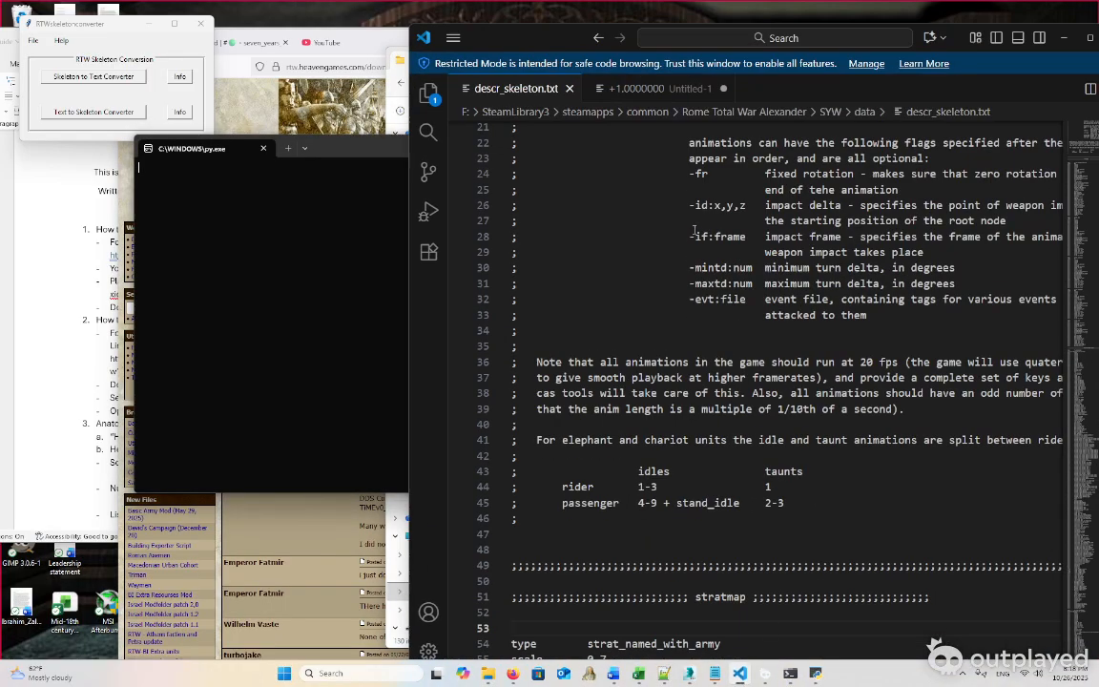
left_click_drag(551, 45, 449, 39)
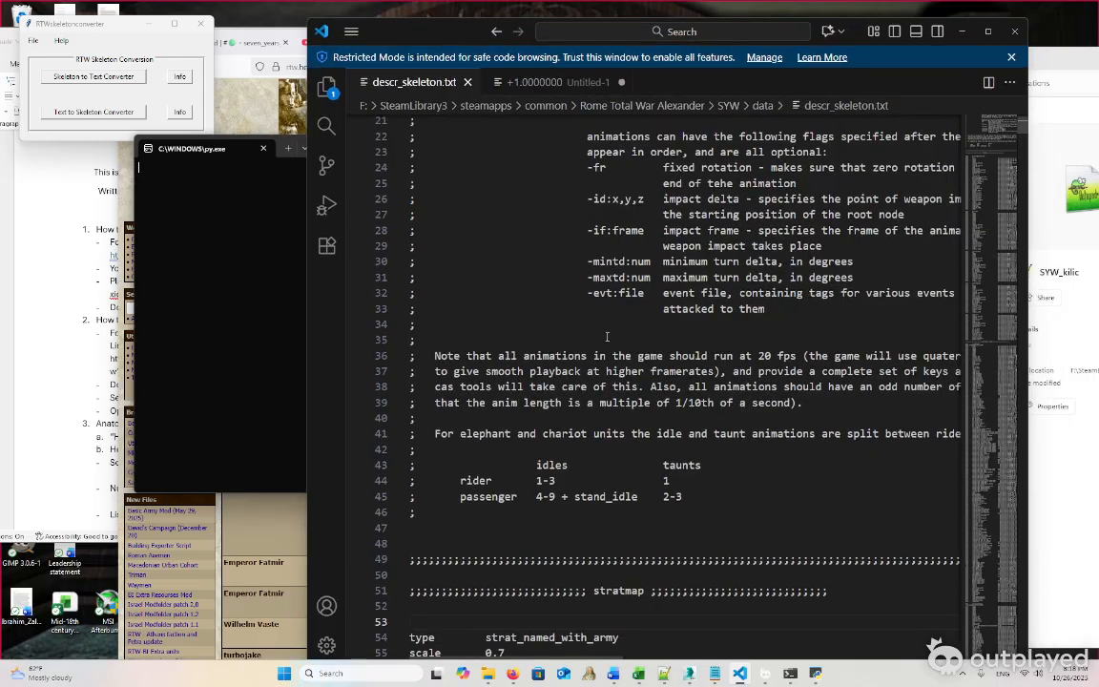
scroll(608, 335, "up", 4)
left_click(549, 84)
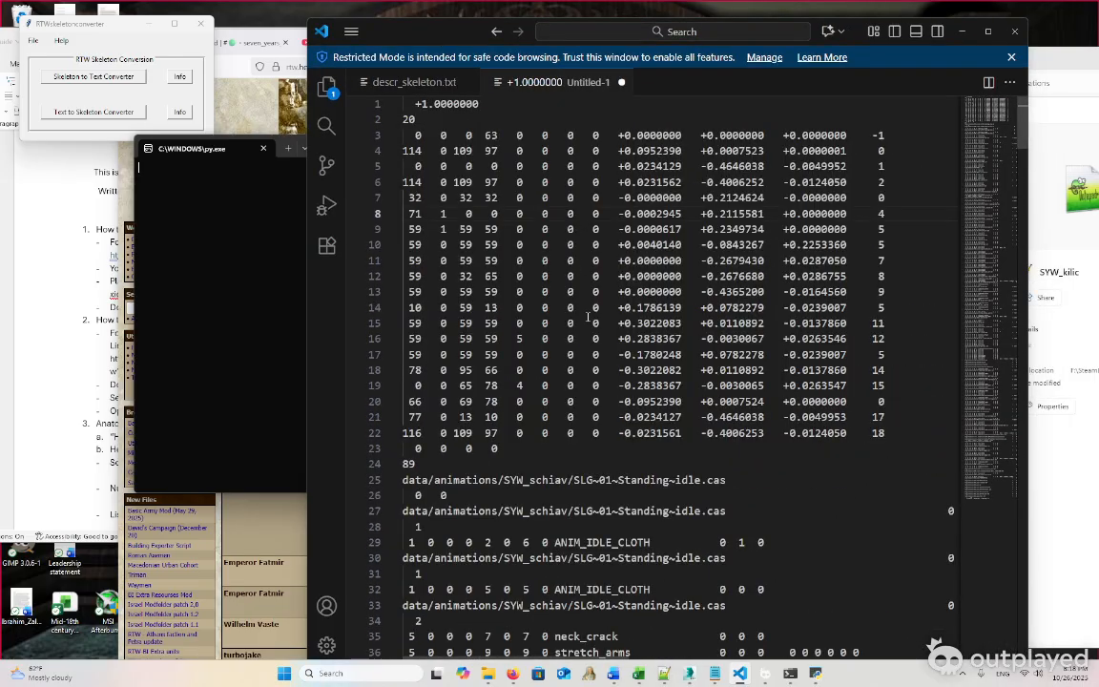
scroll(597, 355, "down", 1)
scroll(597, 355, "up", 1)
left_click_drag(307, 107, 266, 107)
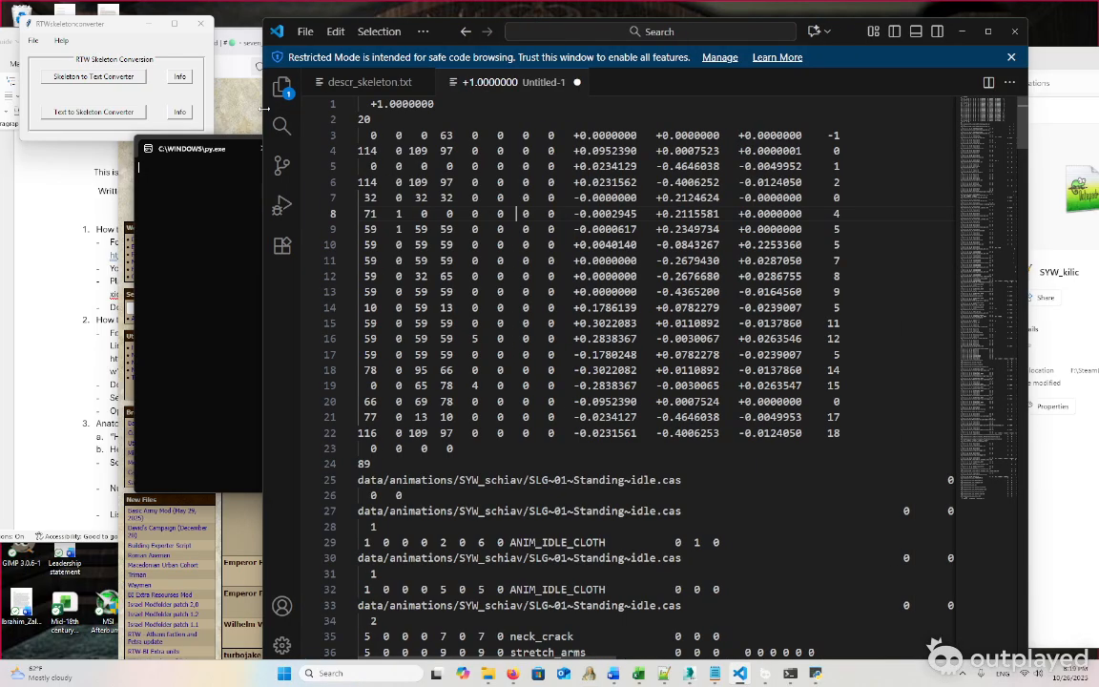
left_click(422, 31)
left_click(590, 242)
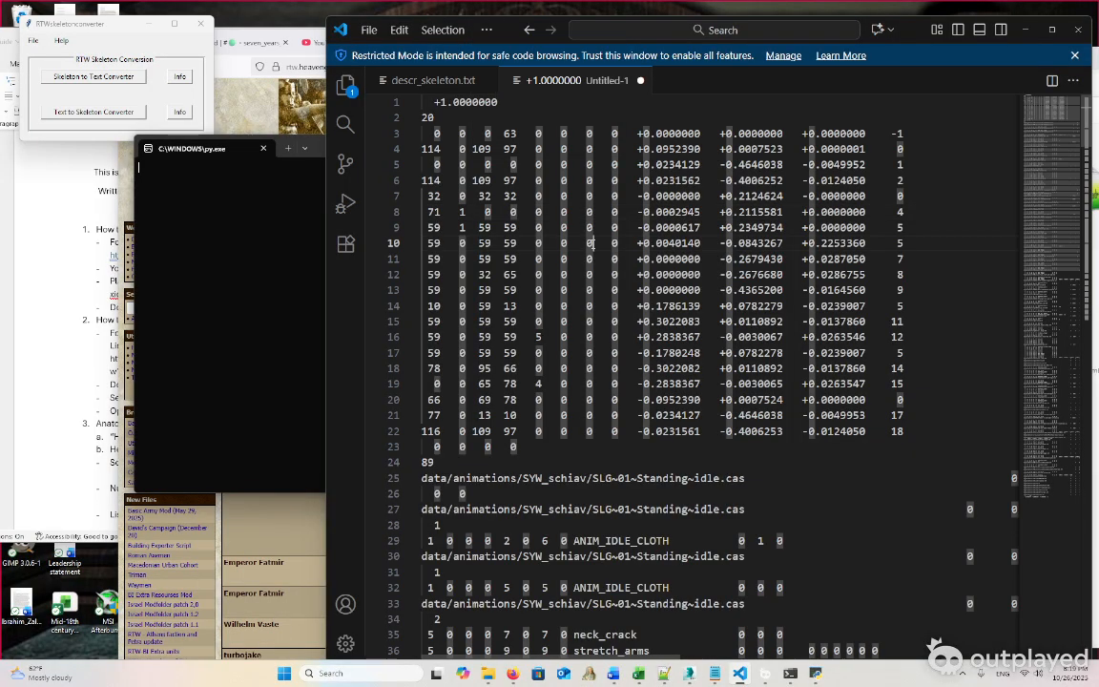
Examine the start of the skeleton text and select lines 1 to 24, above the first animation path, to point them out
left_click(687, 478)
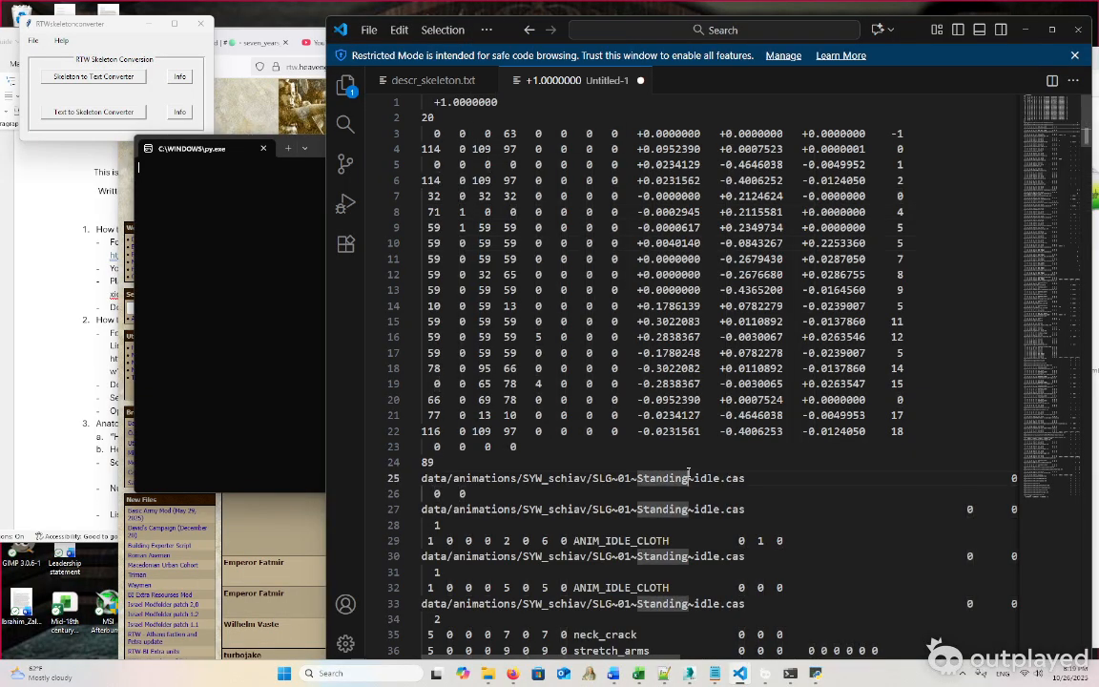
left_click(646, 448)
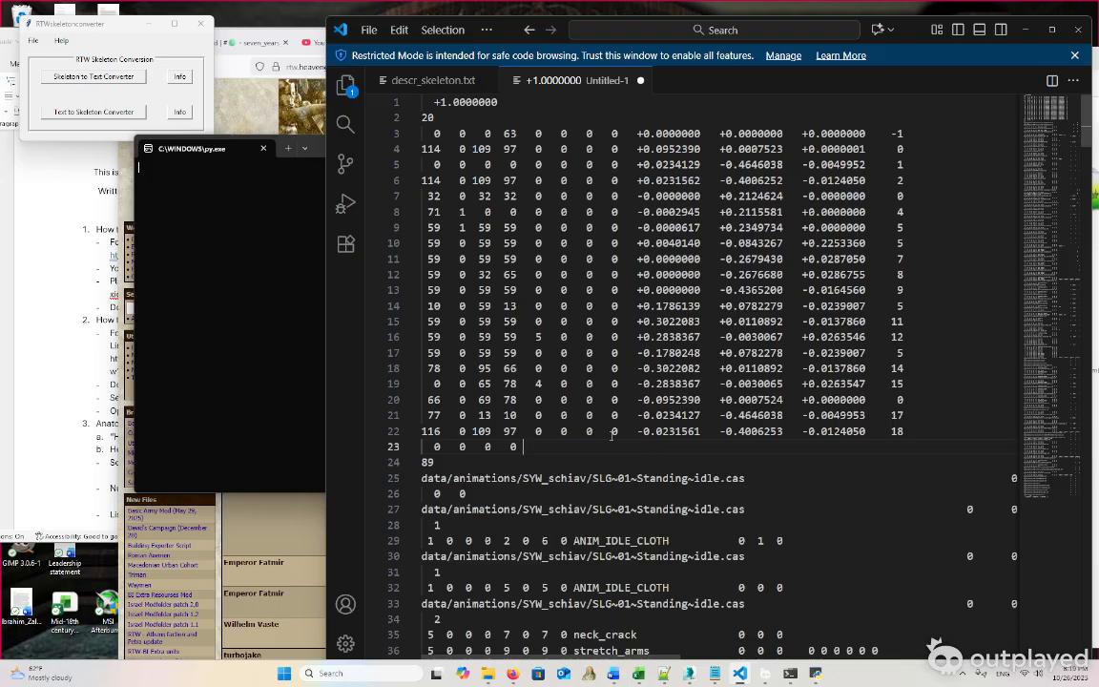
scroll(611, 436, "down", 1)
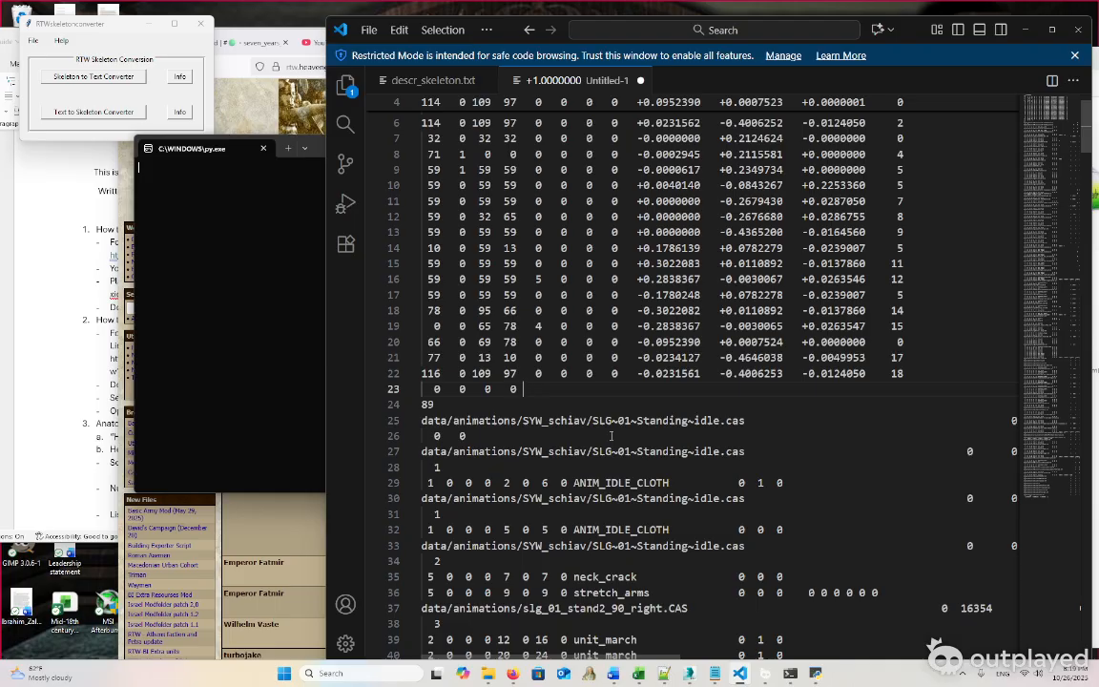
scroll(612, 436, "up", 1)
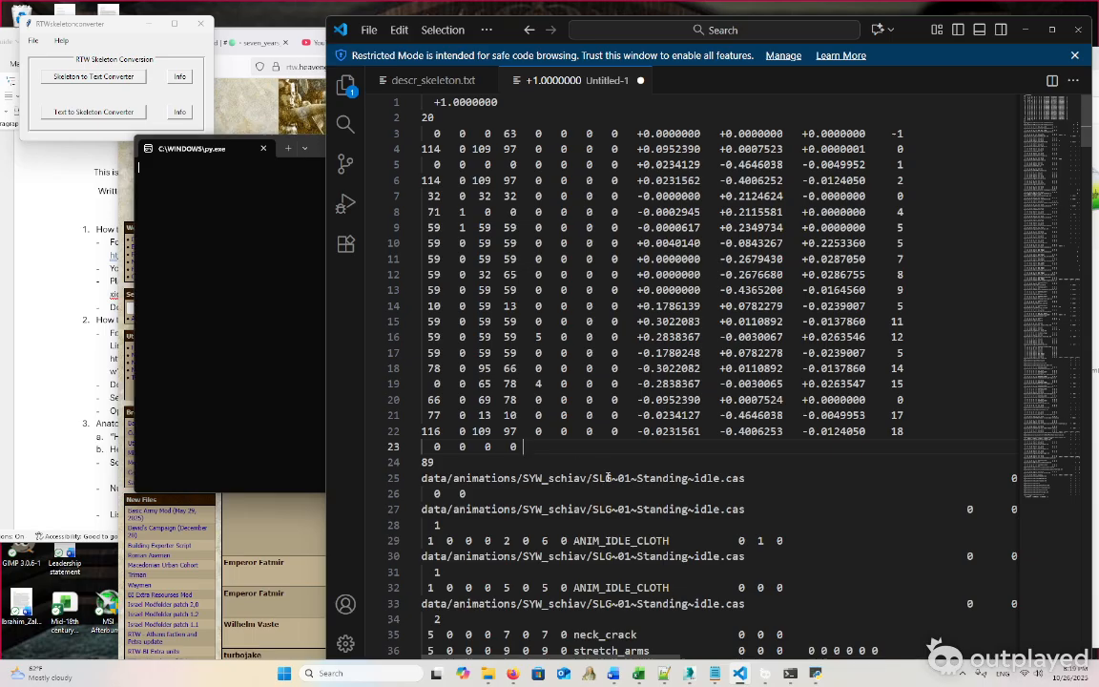
left_click_drag(611, 478, 497, 439)
left_click_drag(434, 462, 355, 82)
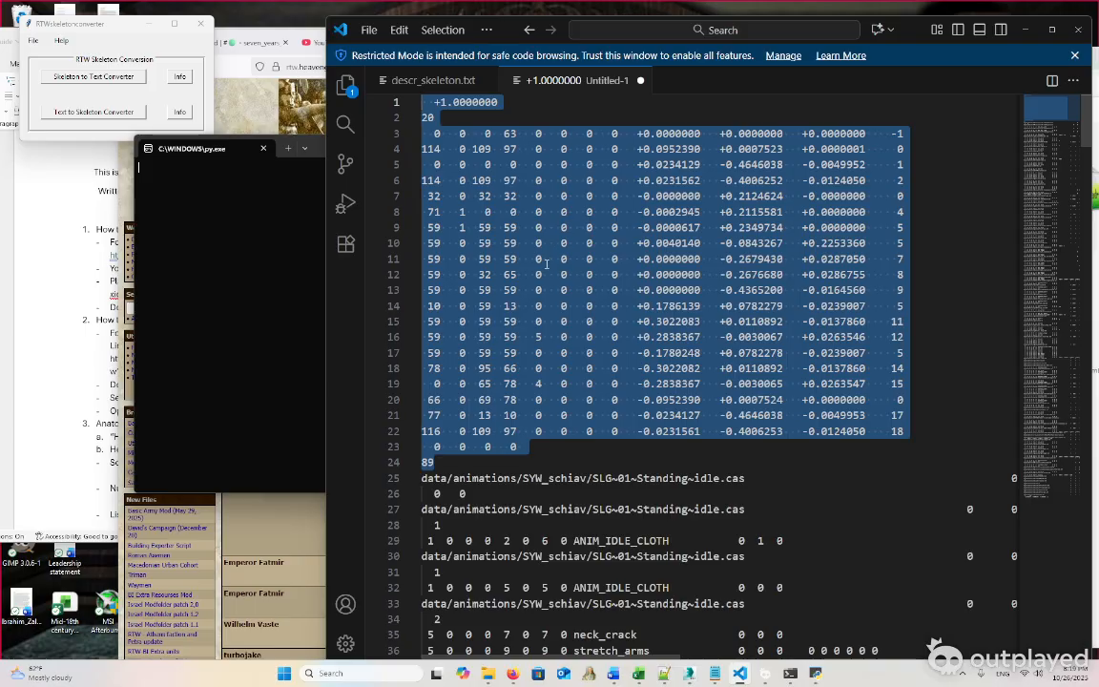
Select the animation entries from line 25 downward and look through the animation paths to the end of the skeleton text
scroll(513, 315, "down", 4)
left_click(512, 320)
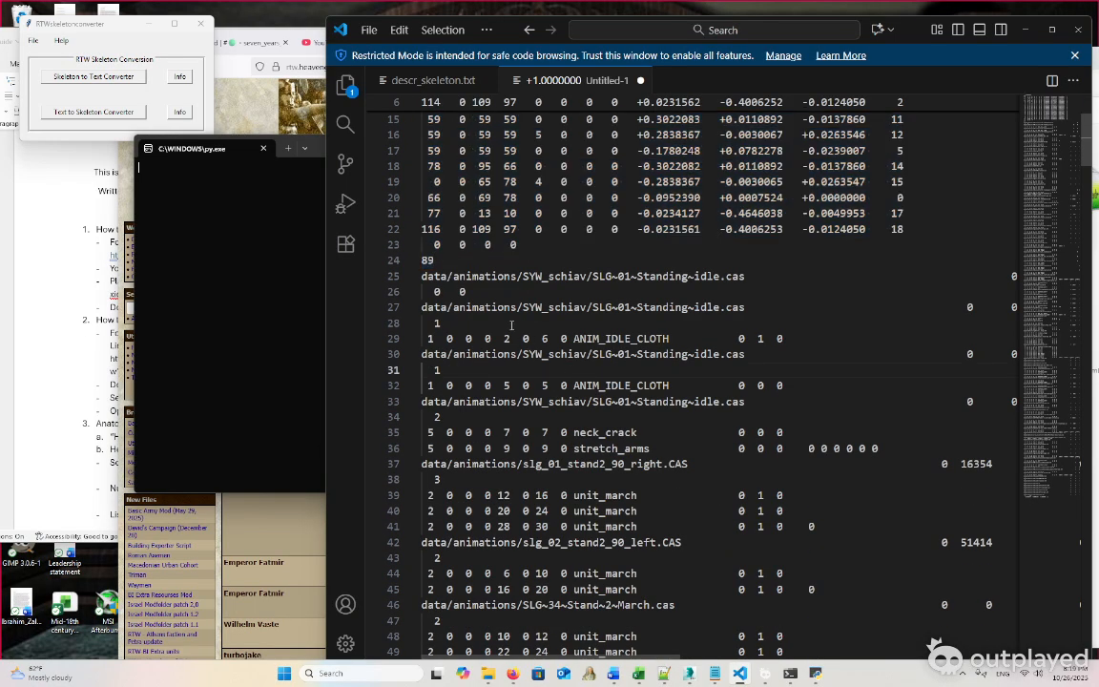
left_click_drag(427, 276, 696, 238)
scroll(477, 377, "down", 17)
scroll(581, 410, "down", 20)
scroll(593, 425, "down", 18)
scroll(668, 442, "down", 19)
scroll(711, 460, "down", 9)
scroll(701, 386, "up", 10)
scroll(697, 306, "down", 20)
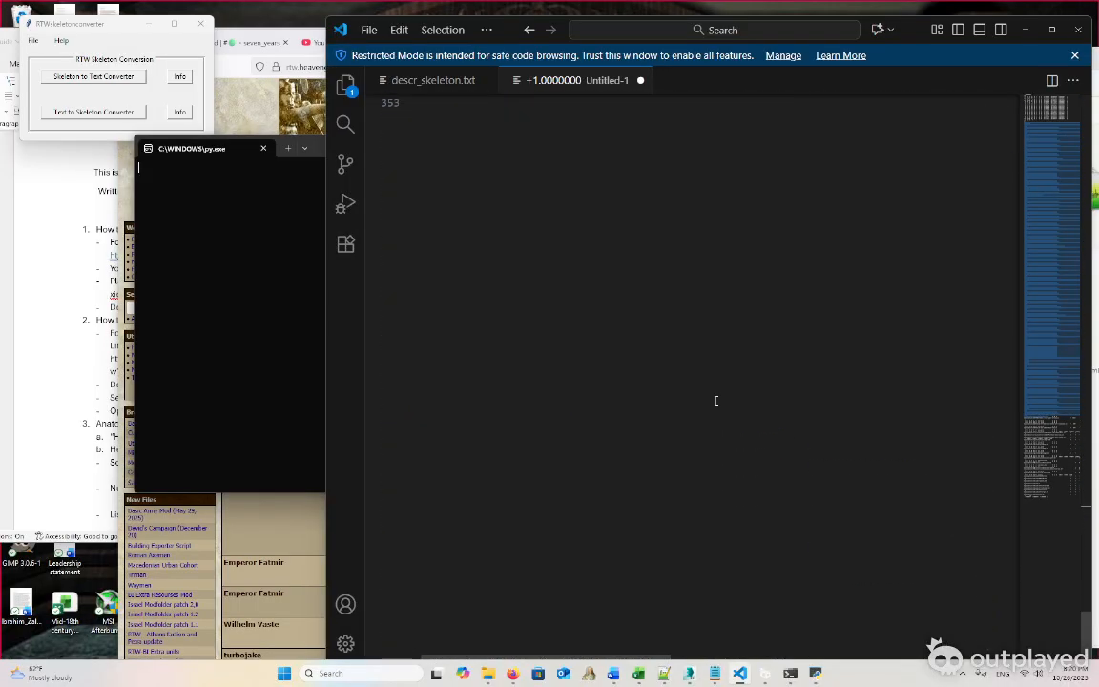
Point out the final values on line 352 by selecting that line, and return to the start of the skeleton text
scroll(715, 401, "up", 5)
left_click_drag(718, 314, 434, 317)
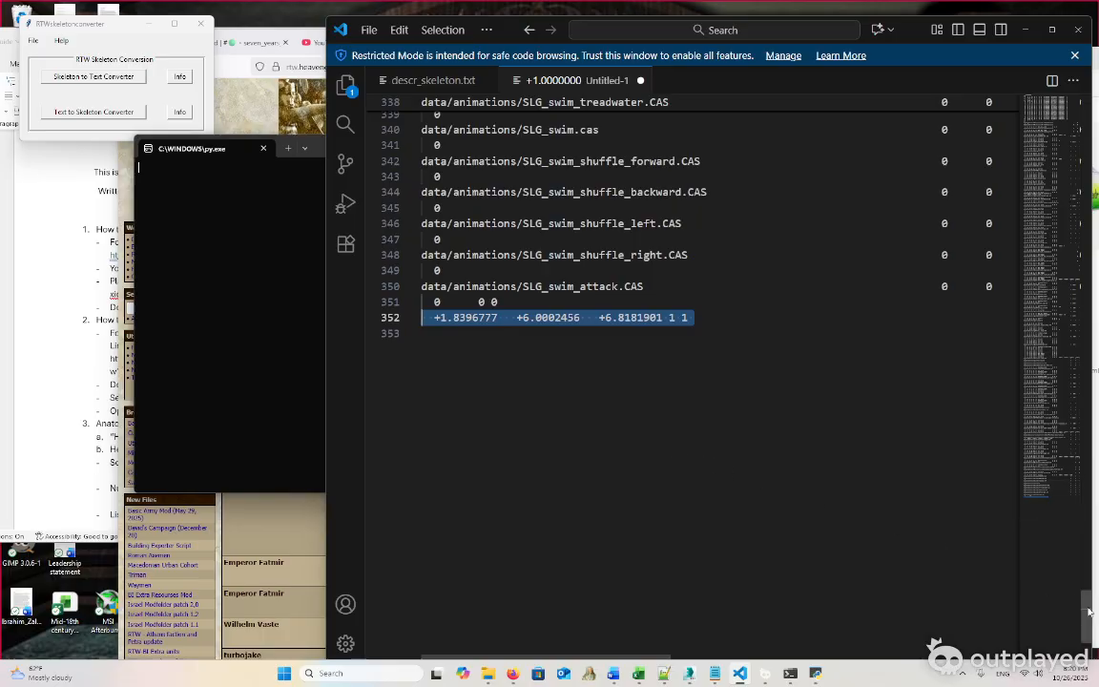
left_click_drag(1088, 612, 974, 86)
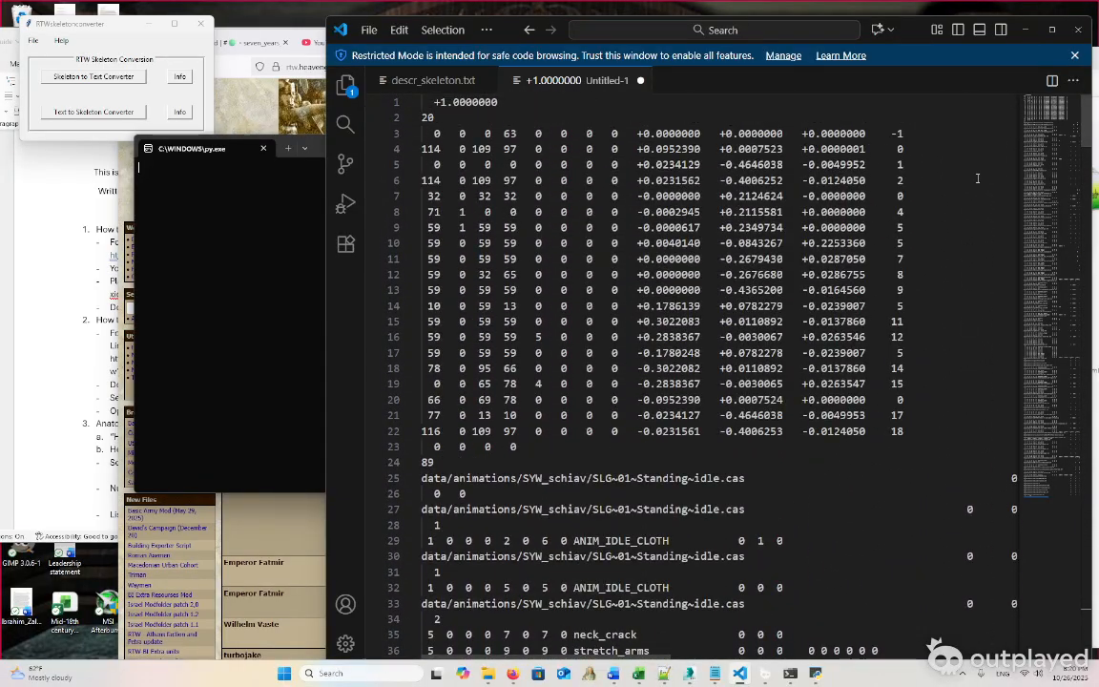
left_click(804, 146)
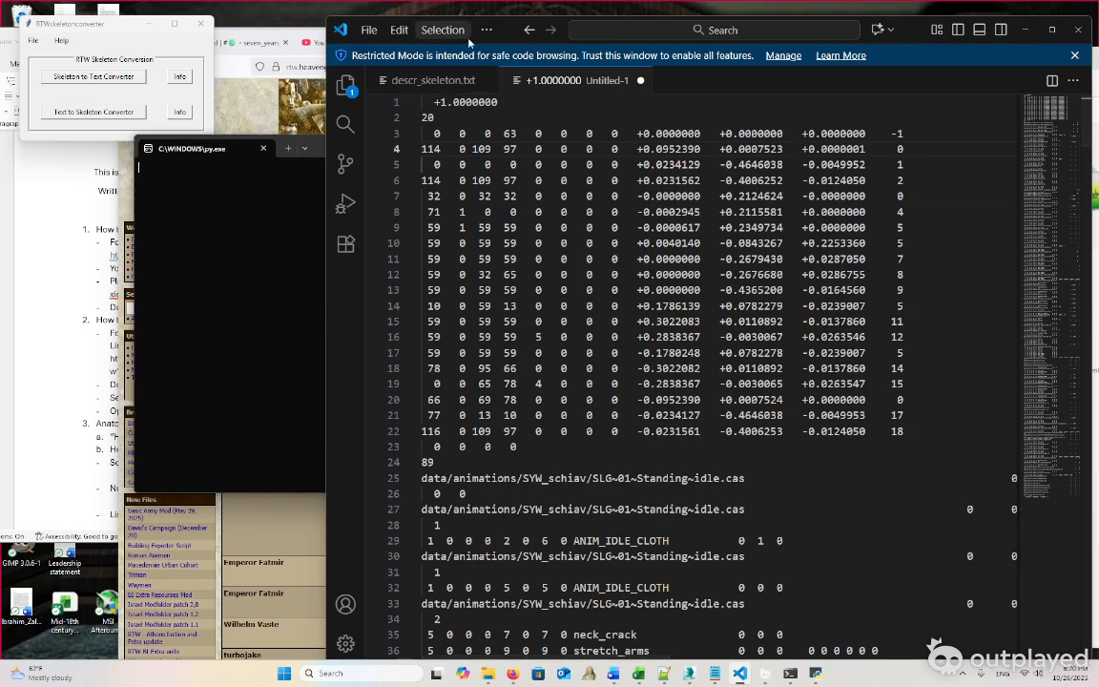
Move the editor window aside and select the line 1 value, the three decimal values on line 3, and line 1 again
left_click_drag(507, 34, 577, 36)
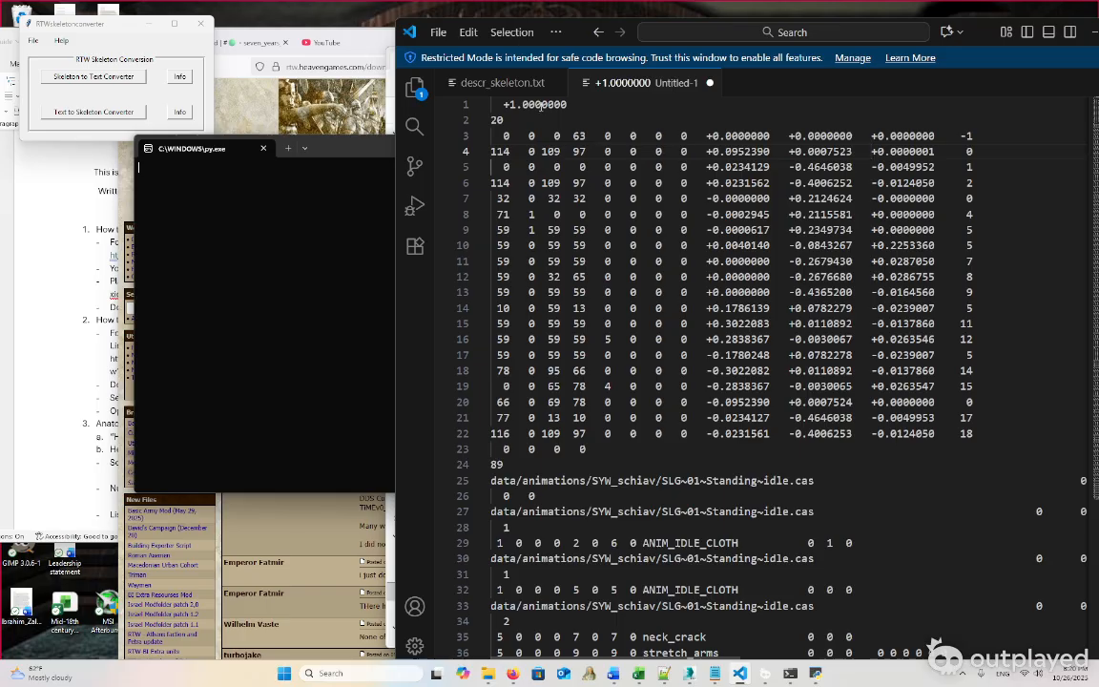
left_click(540, 106)
left_click(567, 167)
left_click_drag(582, 105, 495, 106)
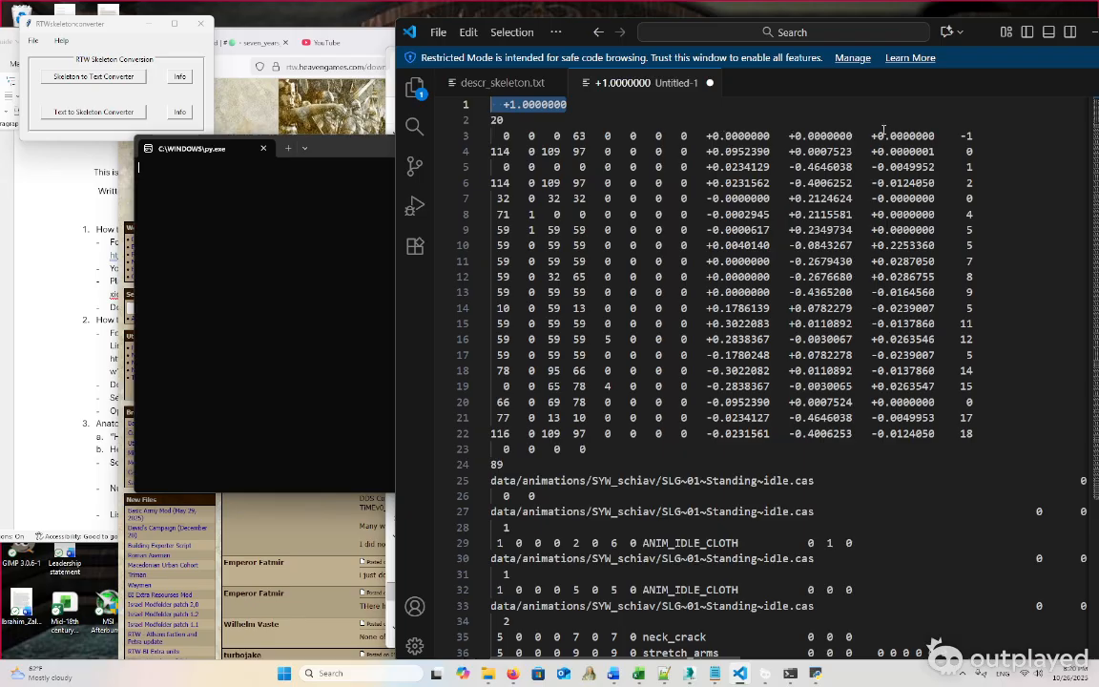
left_click_drag(883, 136, 713, 134)
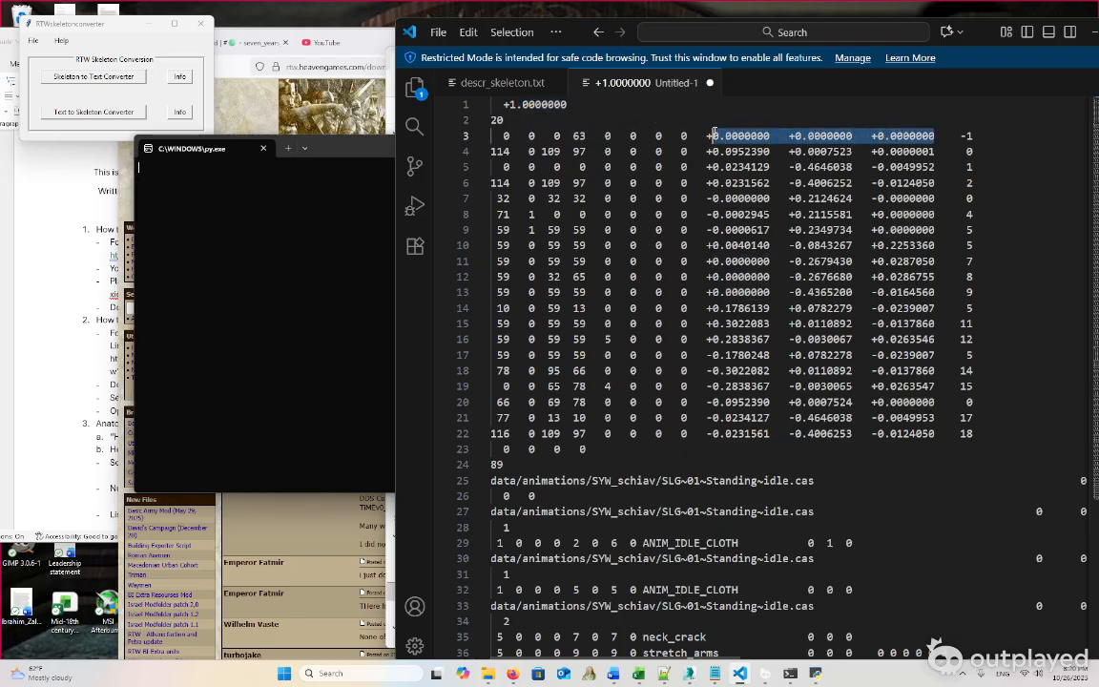
left_click(717, 150)
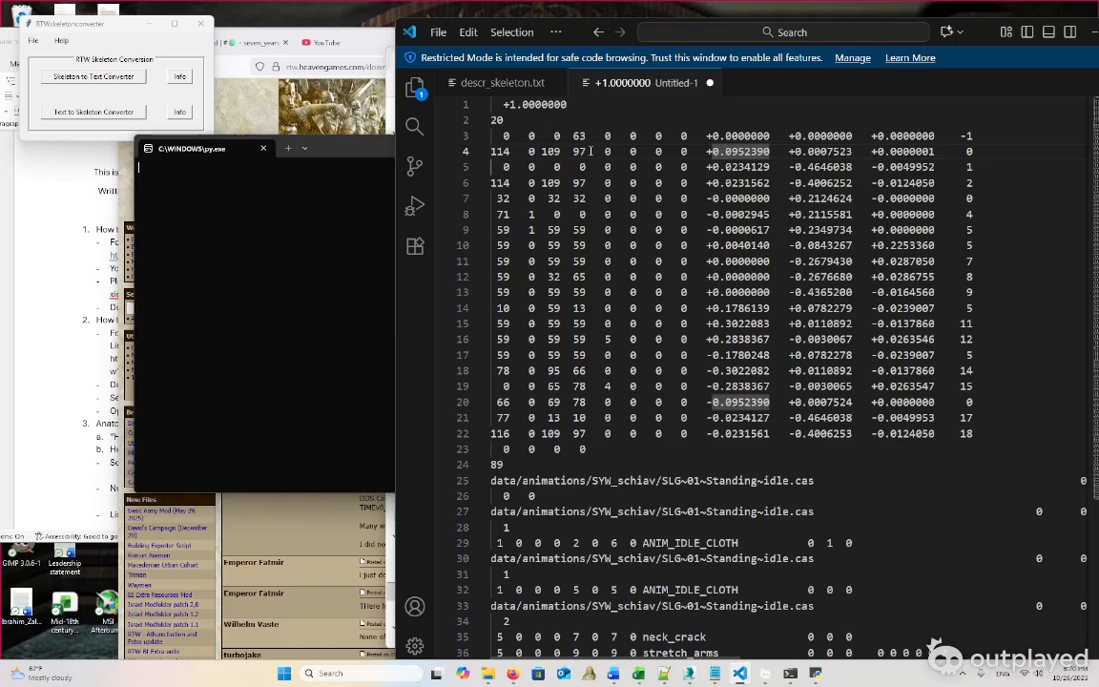
triple_click(551, 104)
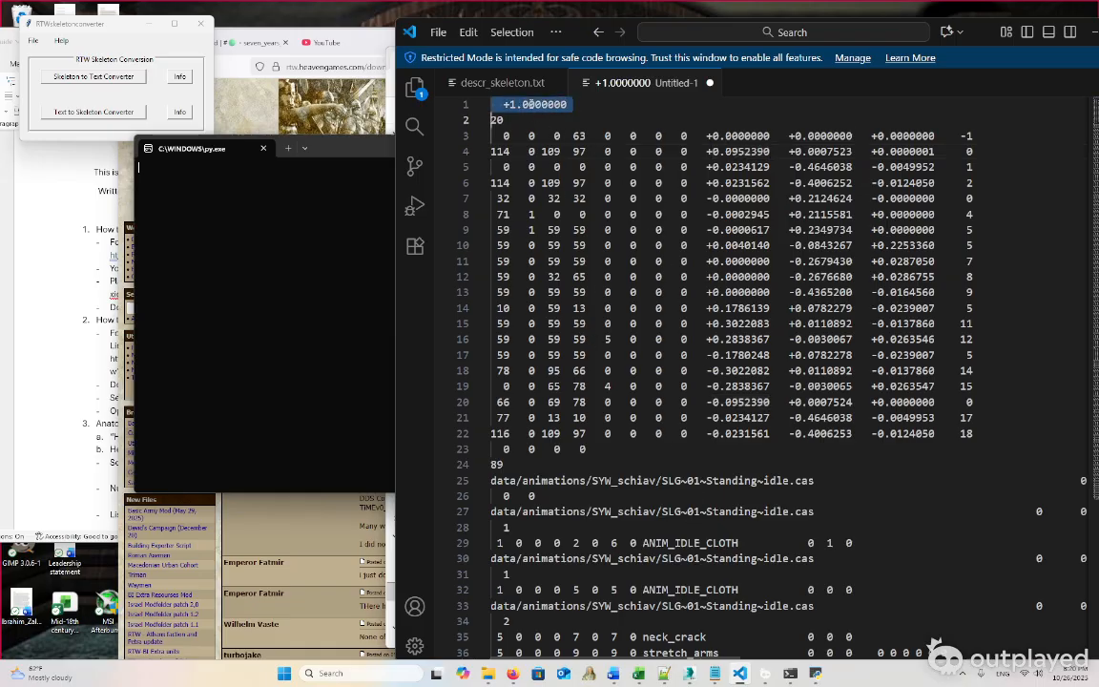
Open the anim_list text file from the animations folder in Notepad++ and reposition its window for reading
mouse_move(665, 677)
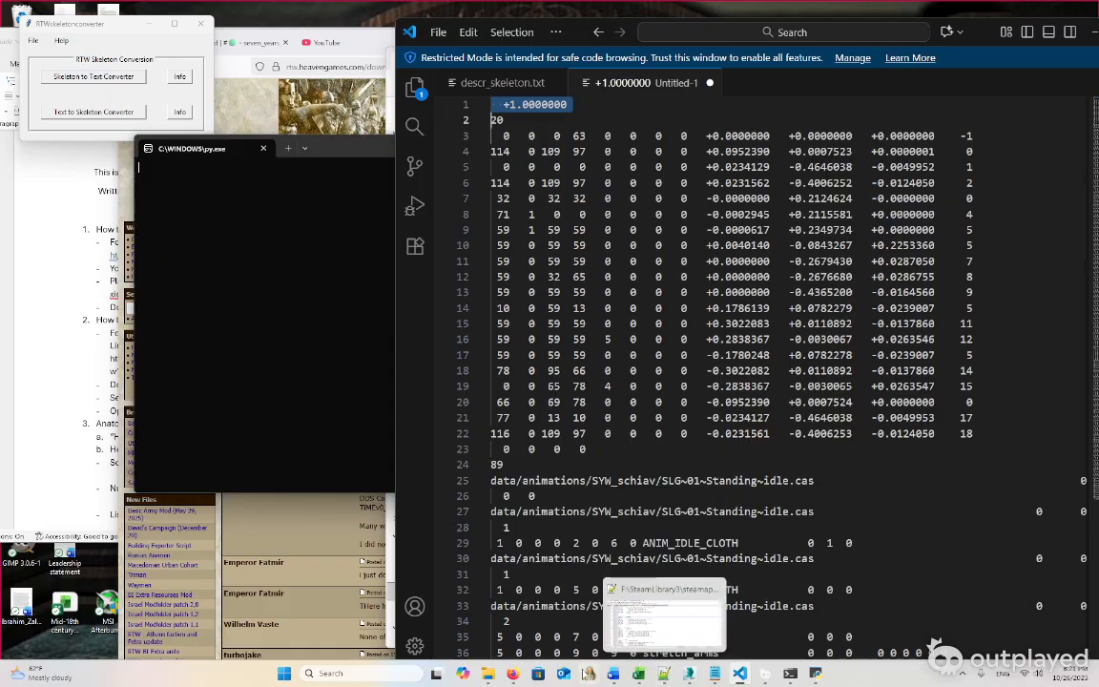
left_click(512, 674)
left_click(488, 674)
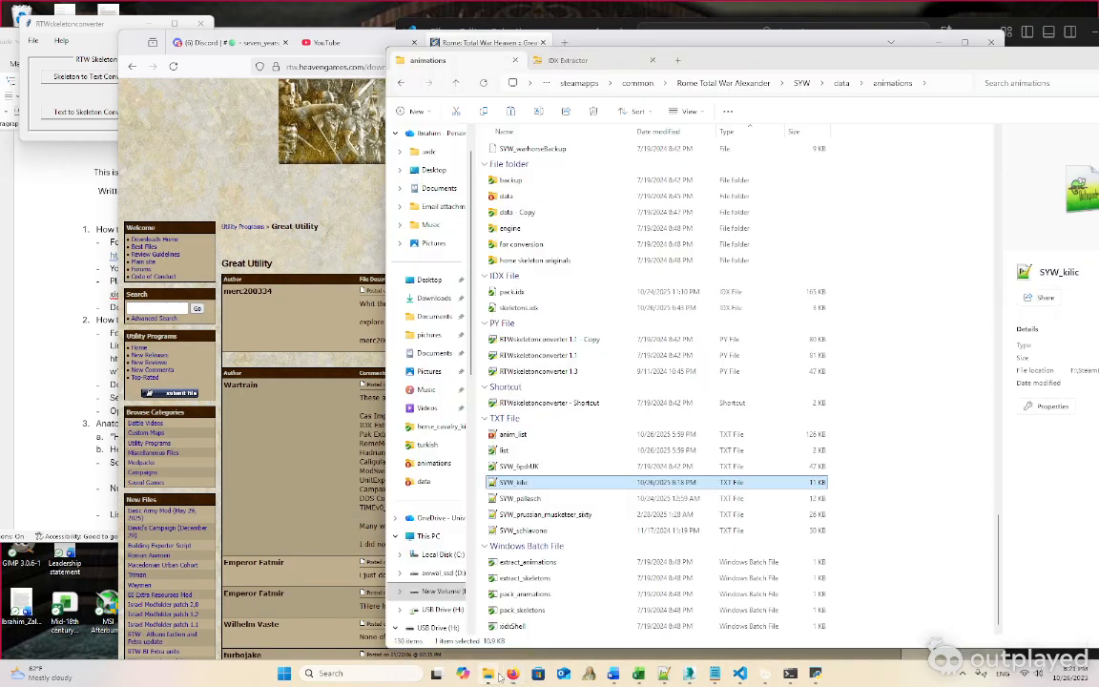
scroll(641, 479, "up", 1)
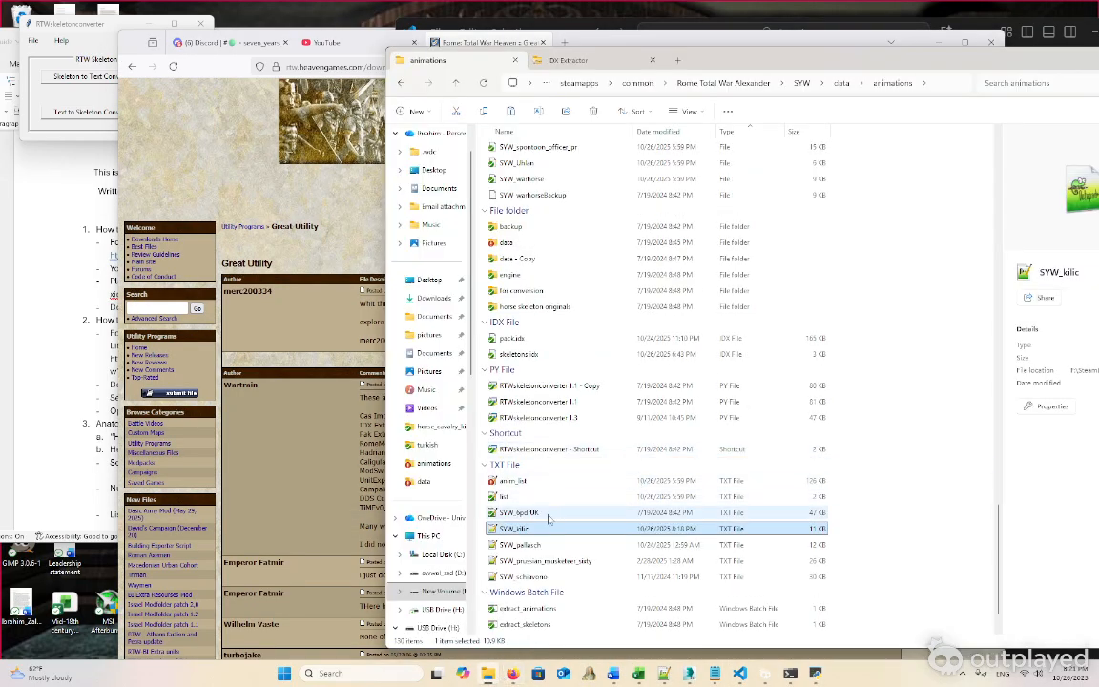
double_click(559, 480)
scroll(560, 343, "down", 6)
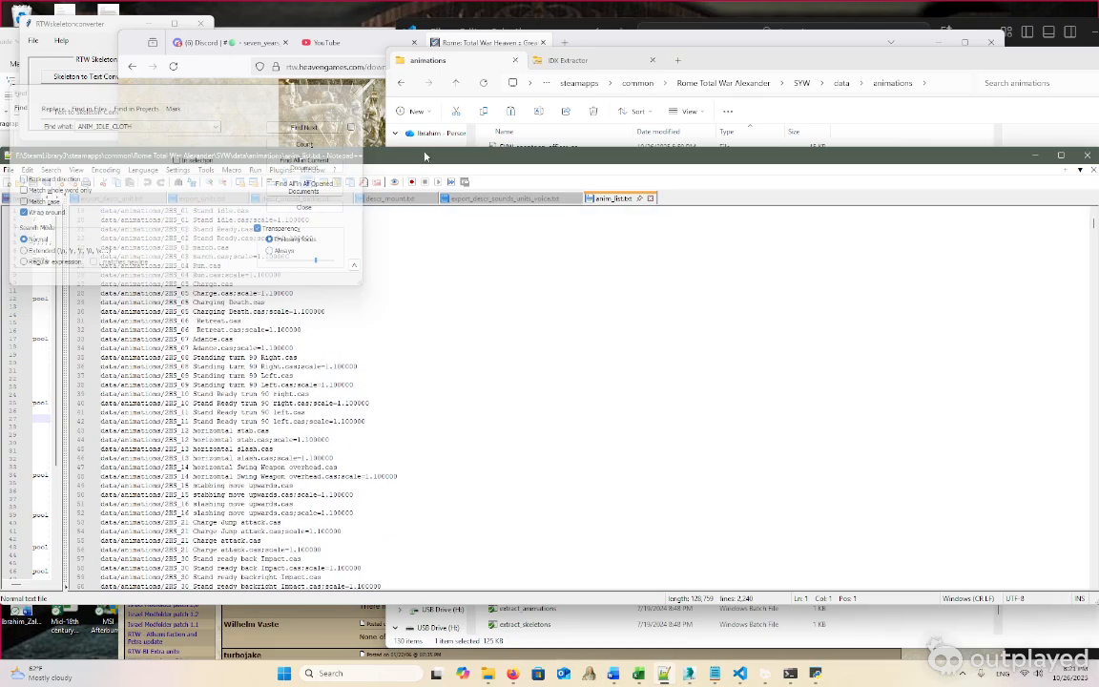
left_click_drag(426, 155, 681, 163)
scroll(568, 314, "down", 2)
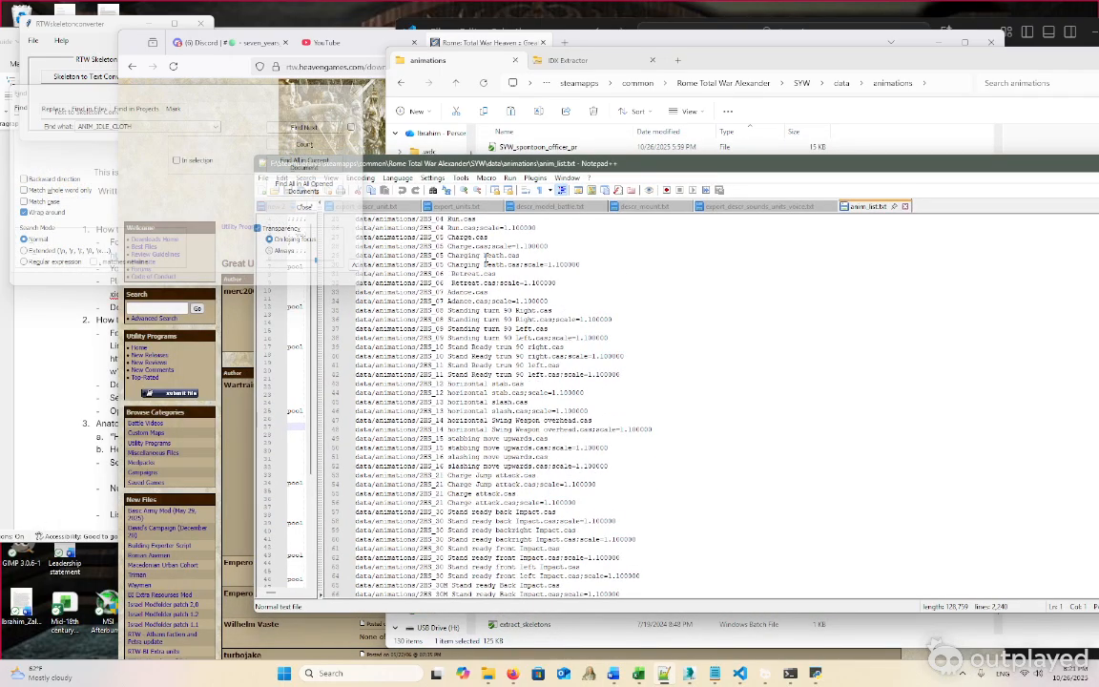
Highlight the scale=1.100000 suffix on the second 2HS_07 Adance entry and compare it with the first line of the skeleton text
left_click_drag(486, 258, 512, 365)
scroll(490, 286, "down", 1)
left_click(488, 280)
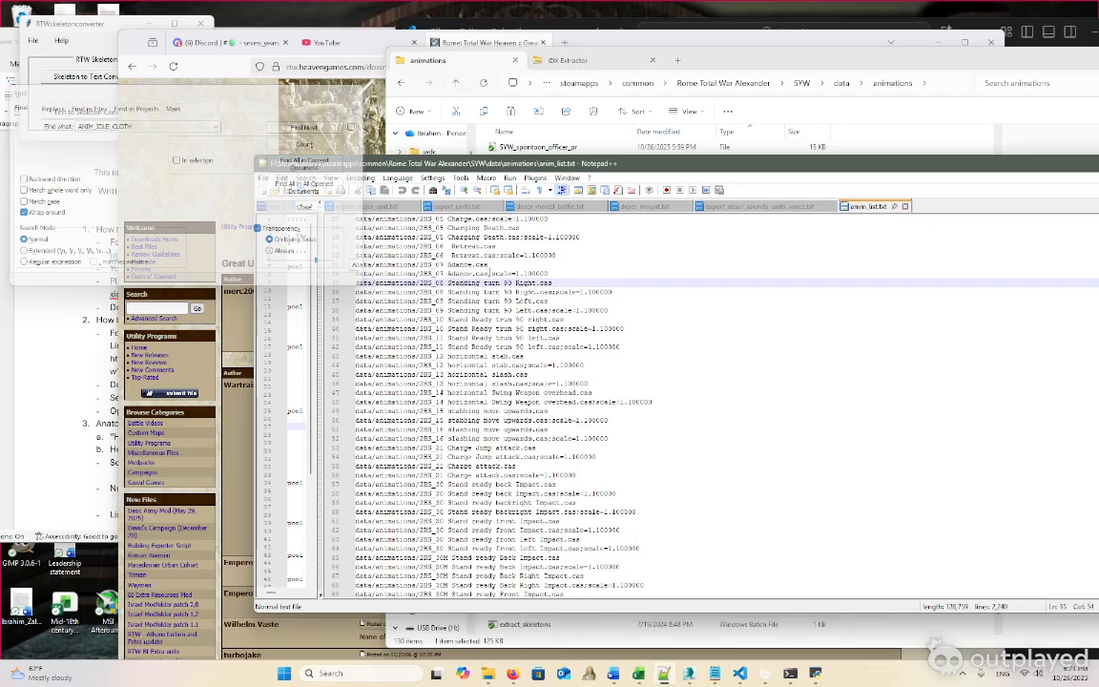
left_click(489, 273)
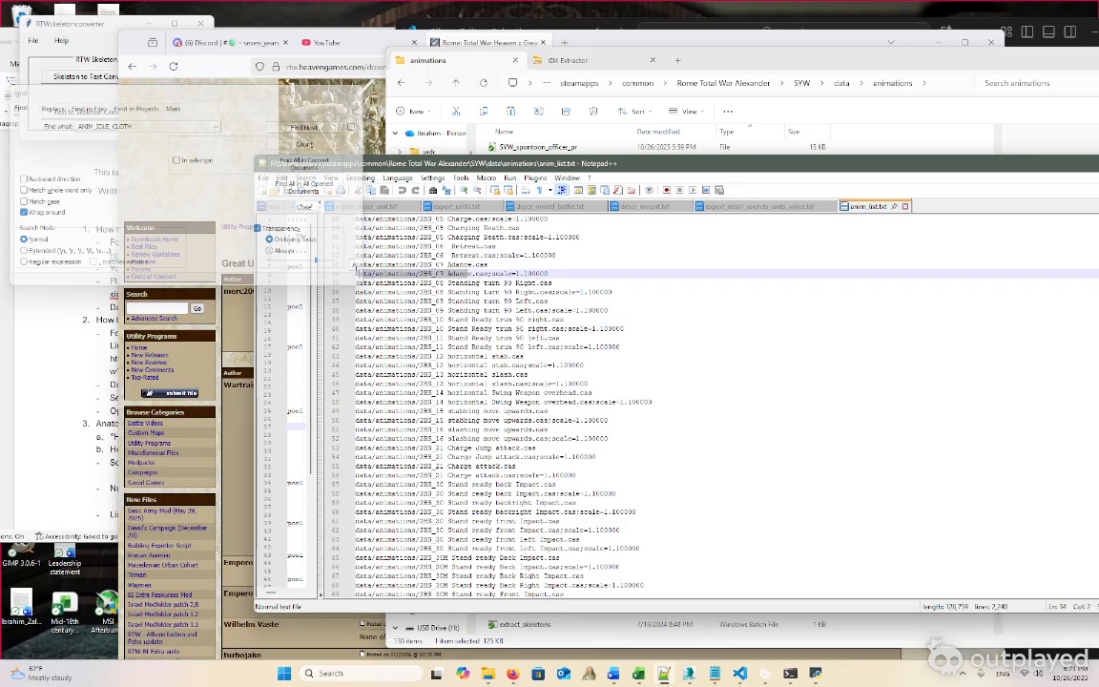
left_click(391, 274)
left_click(493, 279)
left_click_drag(491, 273, 574, 273)
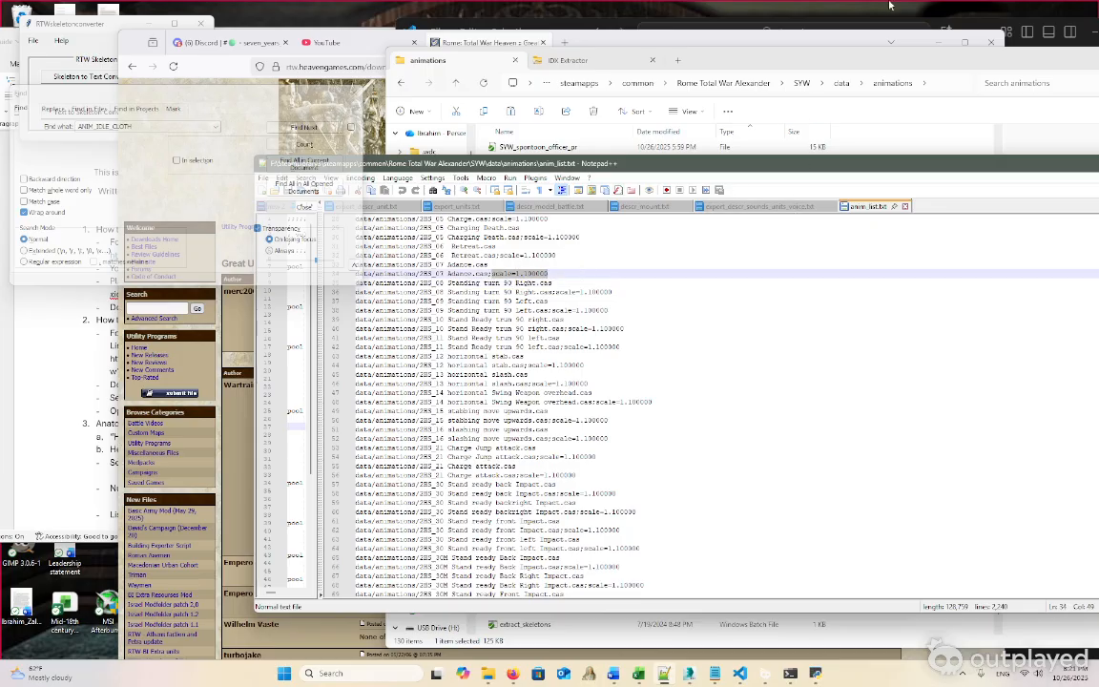
left_click(798, 23)
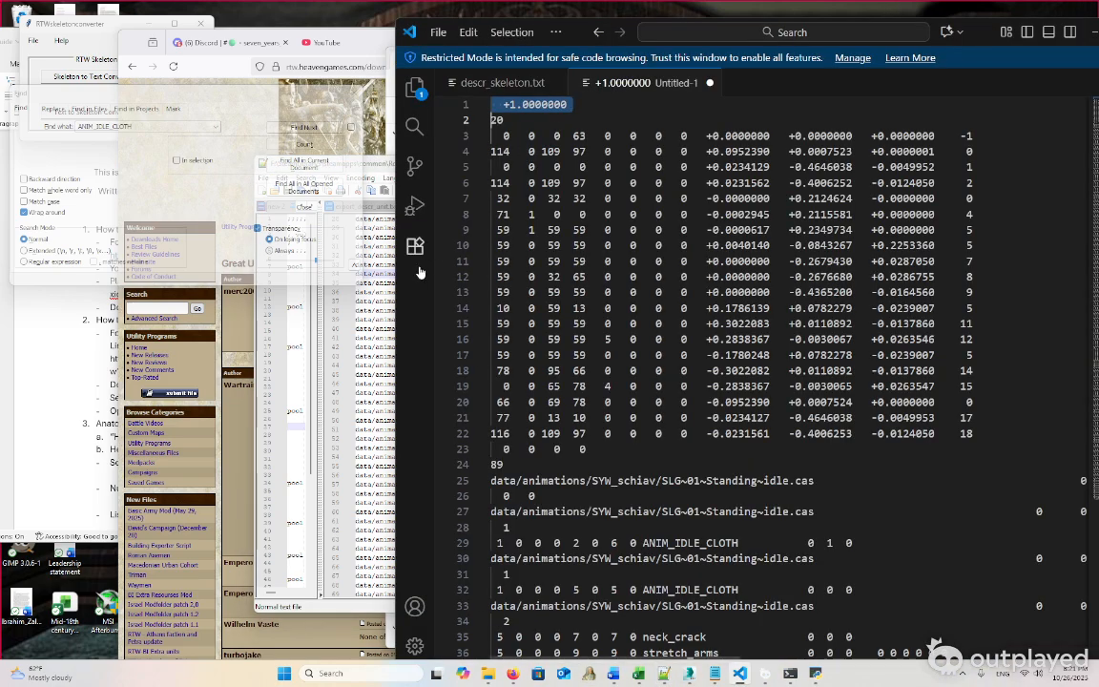
left_click(376, 302)
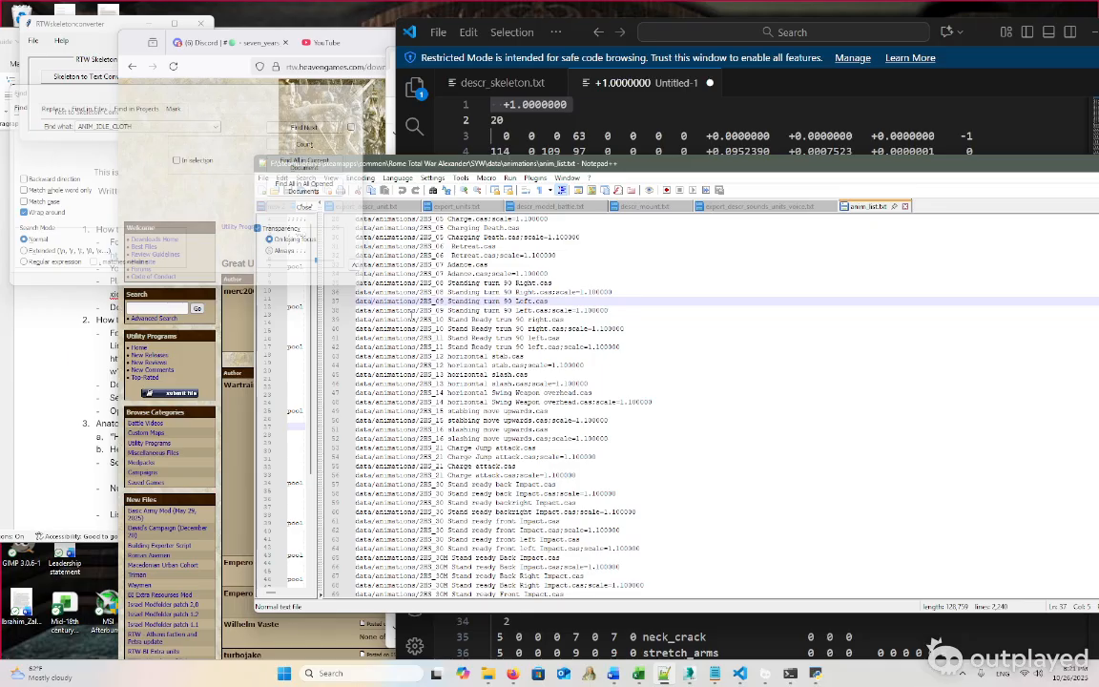
Close anim_list.txt and, in descr_model_battle.txt, highlight the sipahi type line and its SYW_kilic skeleton line
left_click(904, 206)
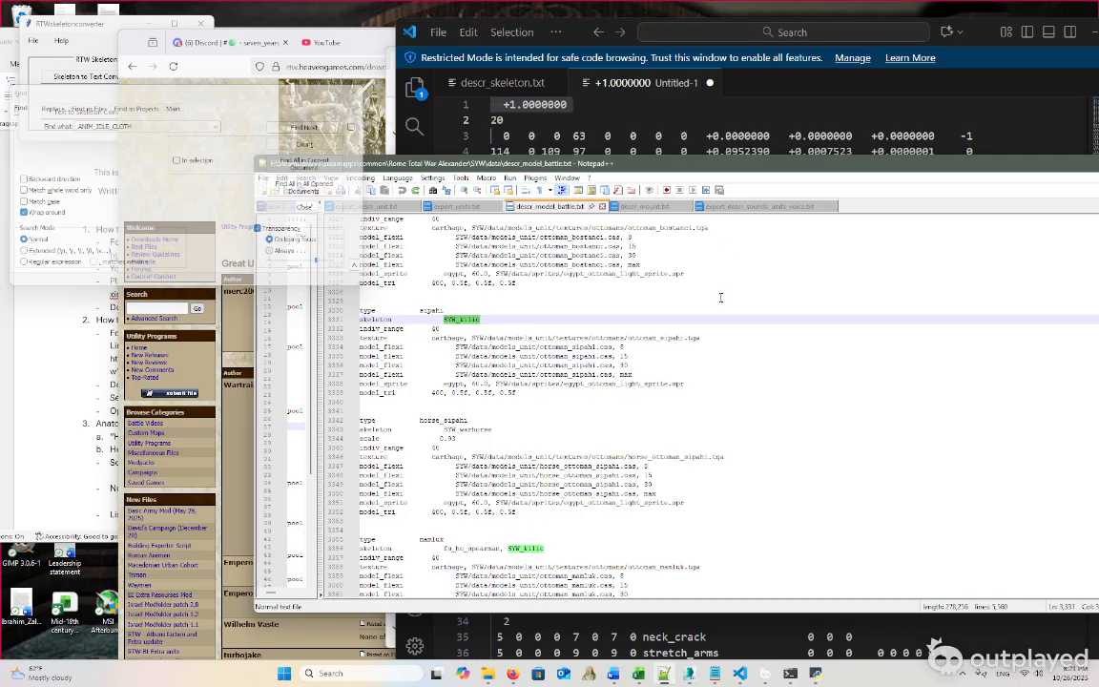
left_click(483, 309)
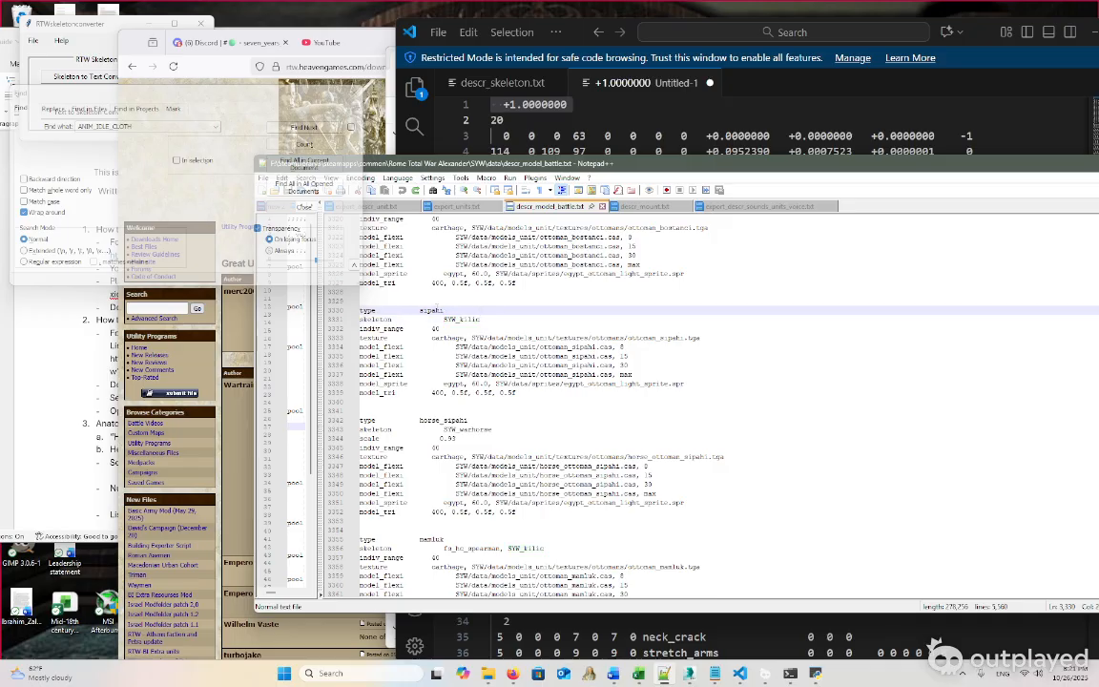
left_click_drag(364, 310, 480, 313)
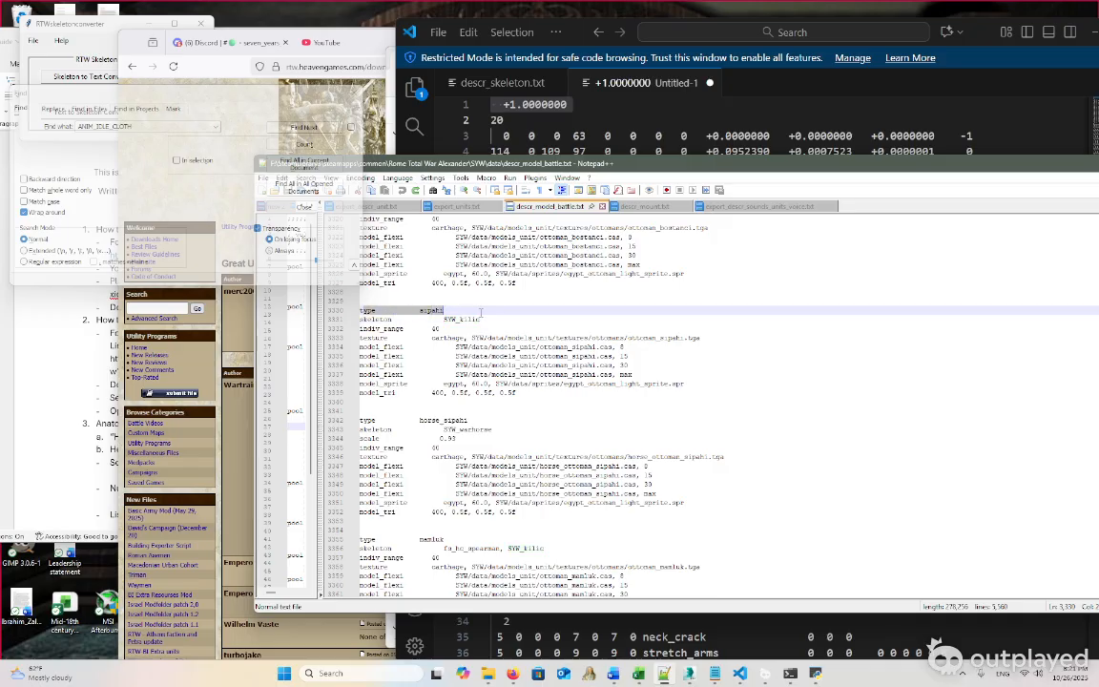
double_click(476, 318)
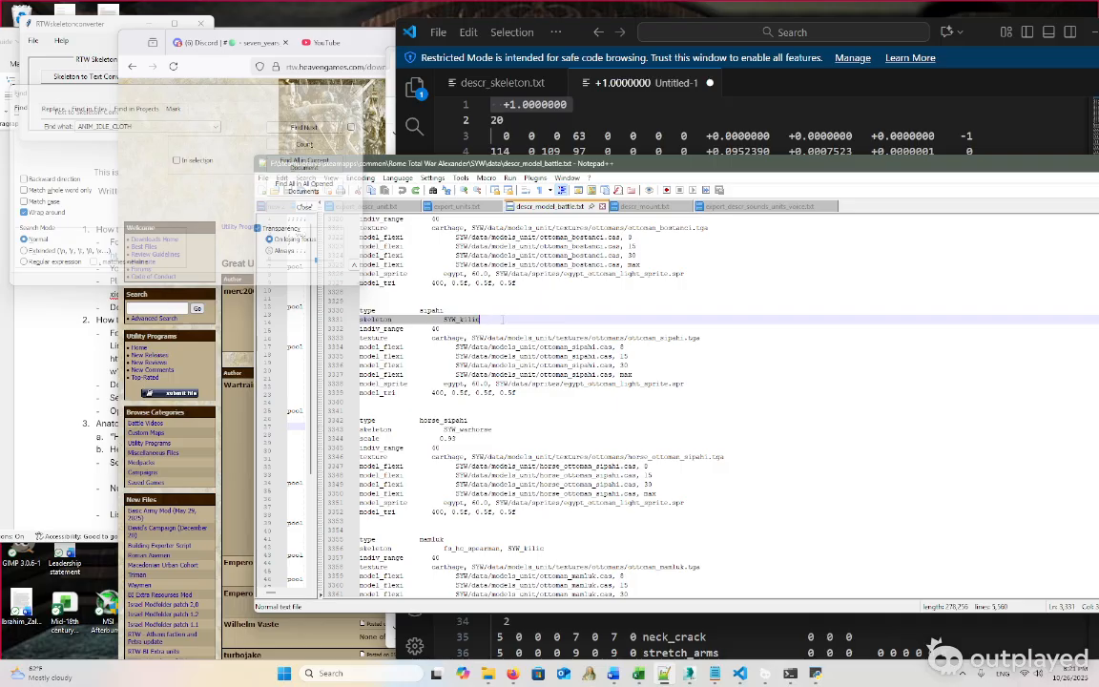
Add a "scale 0.9" line below the sipahi entry's skeleton line and highlight its value
left_click(503, 326)
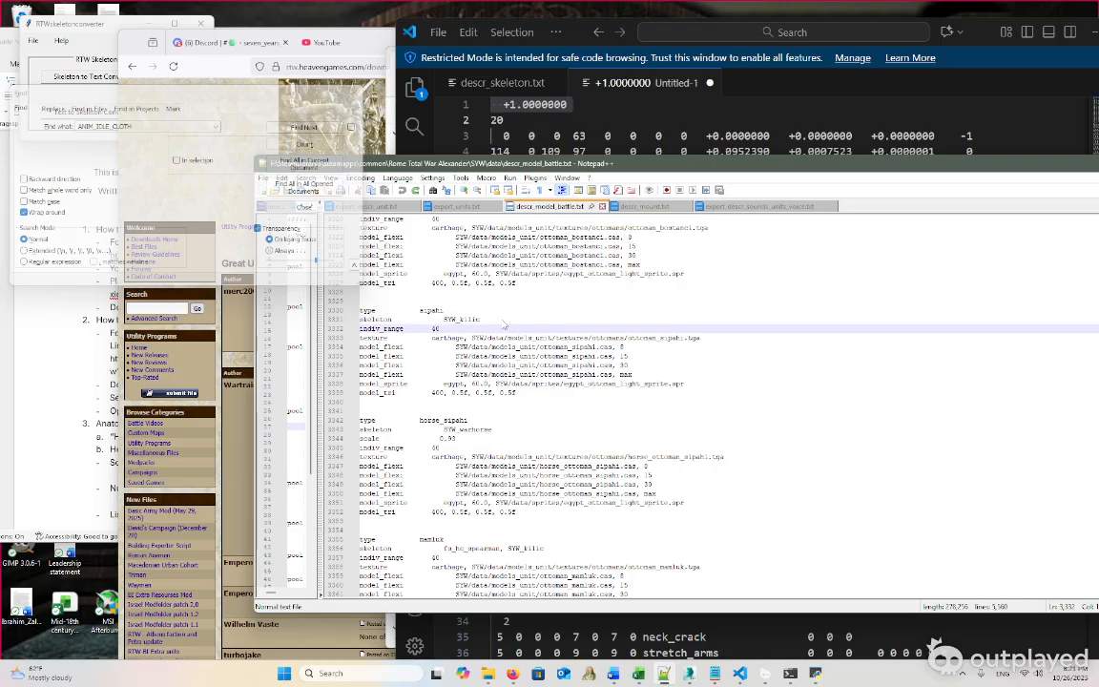
key("Return")
key("Up")
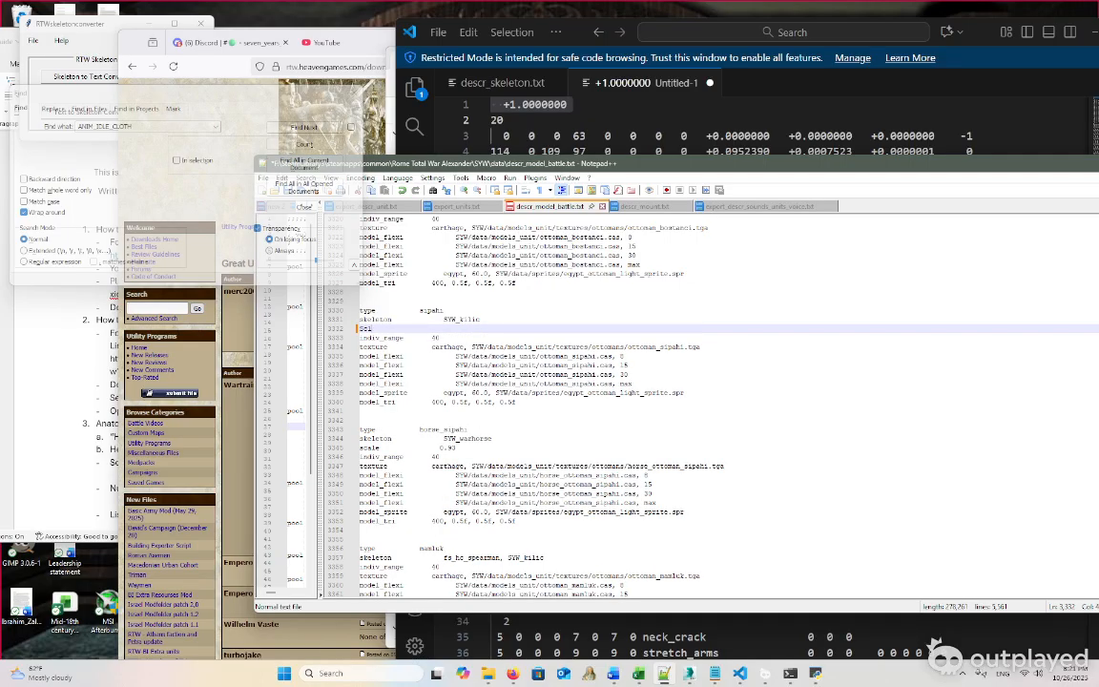
type("scale 0.9")
left_click(568, 357)
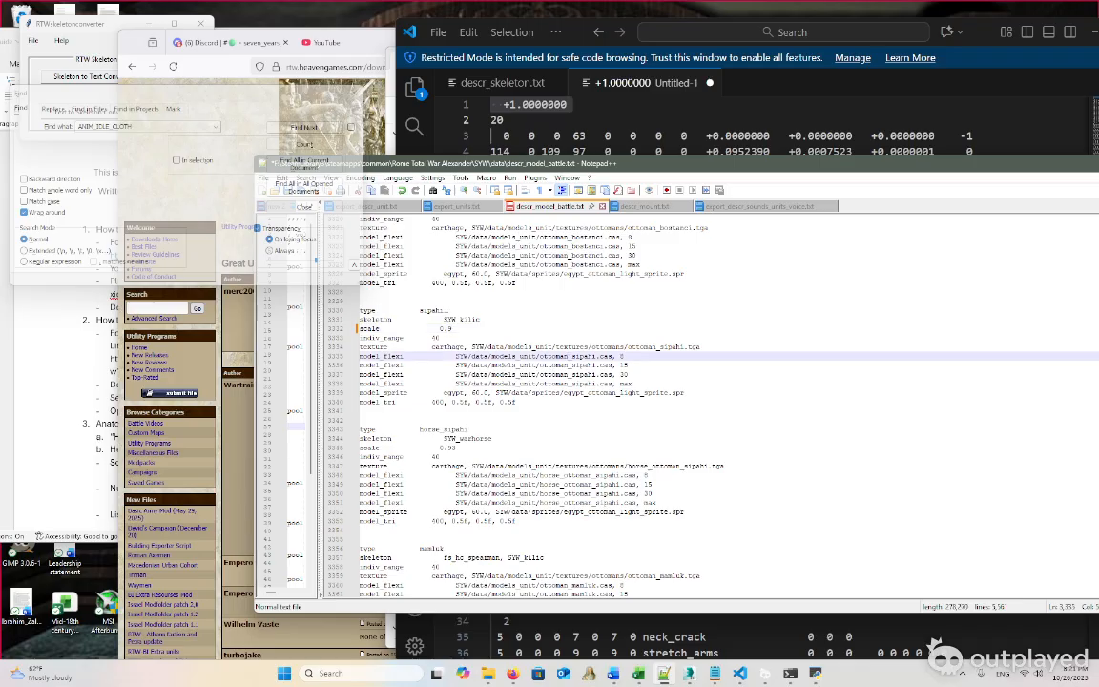
left_click_drag(440, 328, 452, 328)
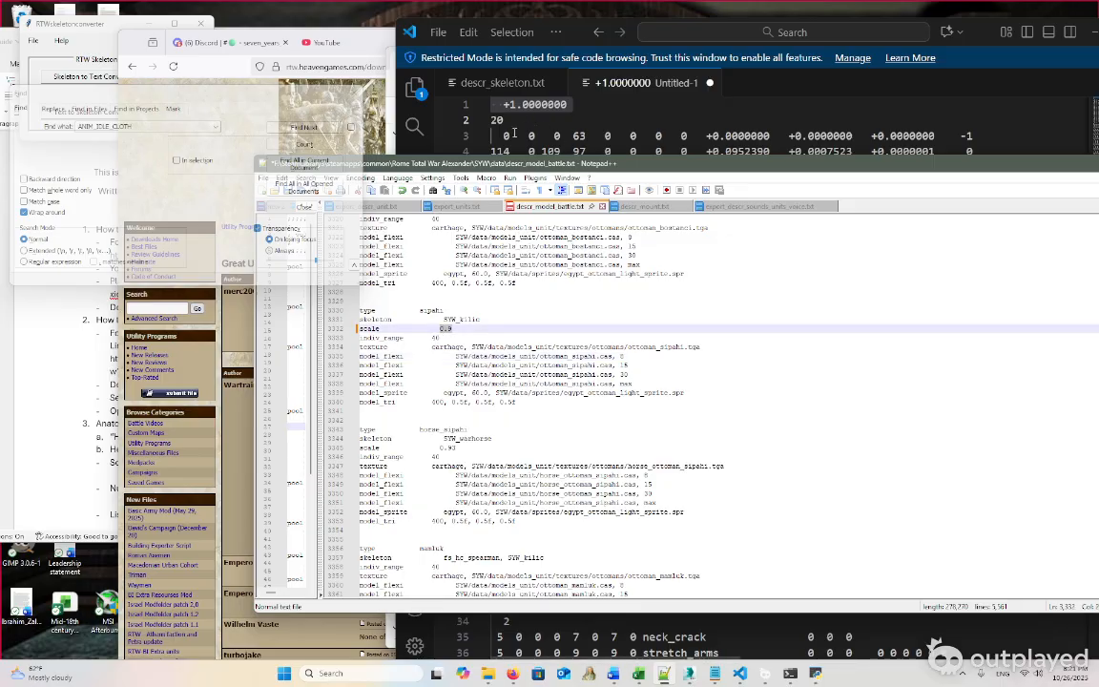
Delete the sipahi entry's scale line, and select the +1.0000000 first line of the skeleton text in Visual Studio Code
left_click(469, 328)
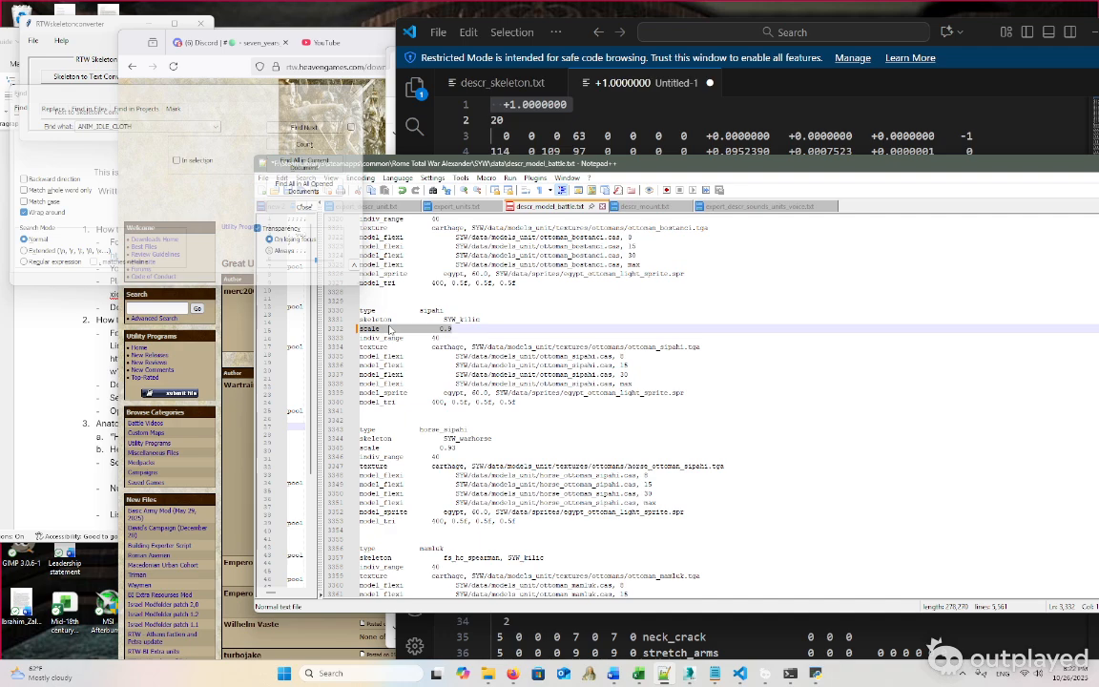
key("BackSpace")
key("BackSpace")
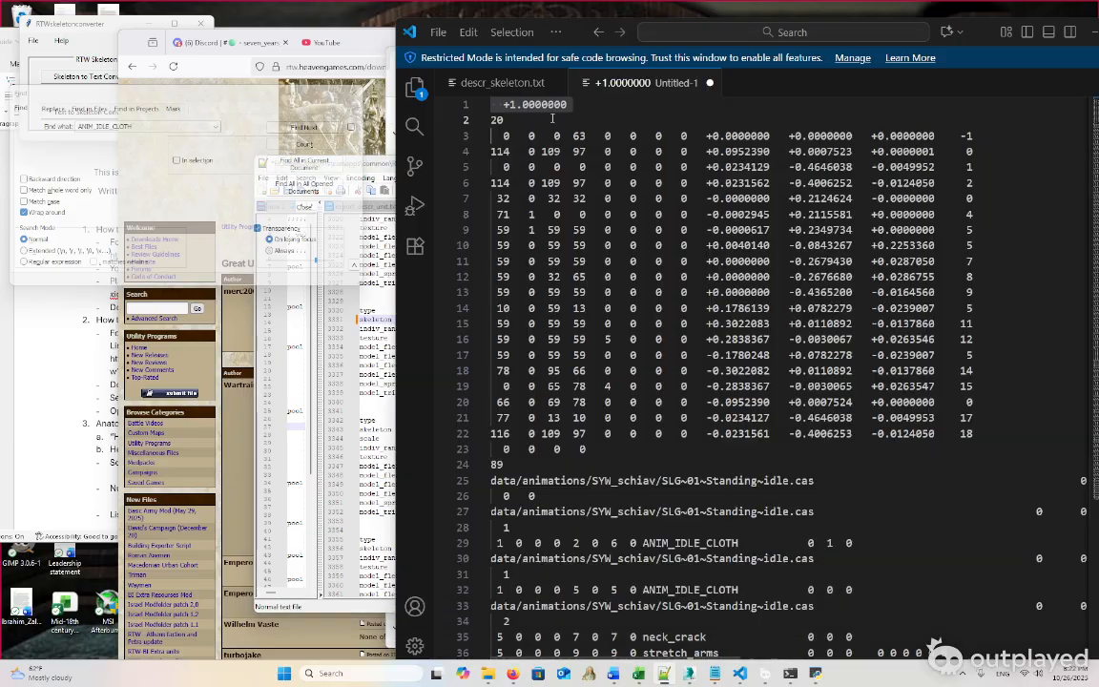
left_click(575, 105)
left_click_drag(575, 105, 459, 103)
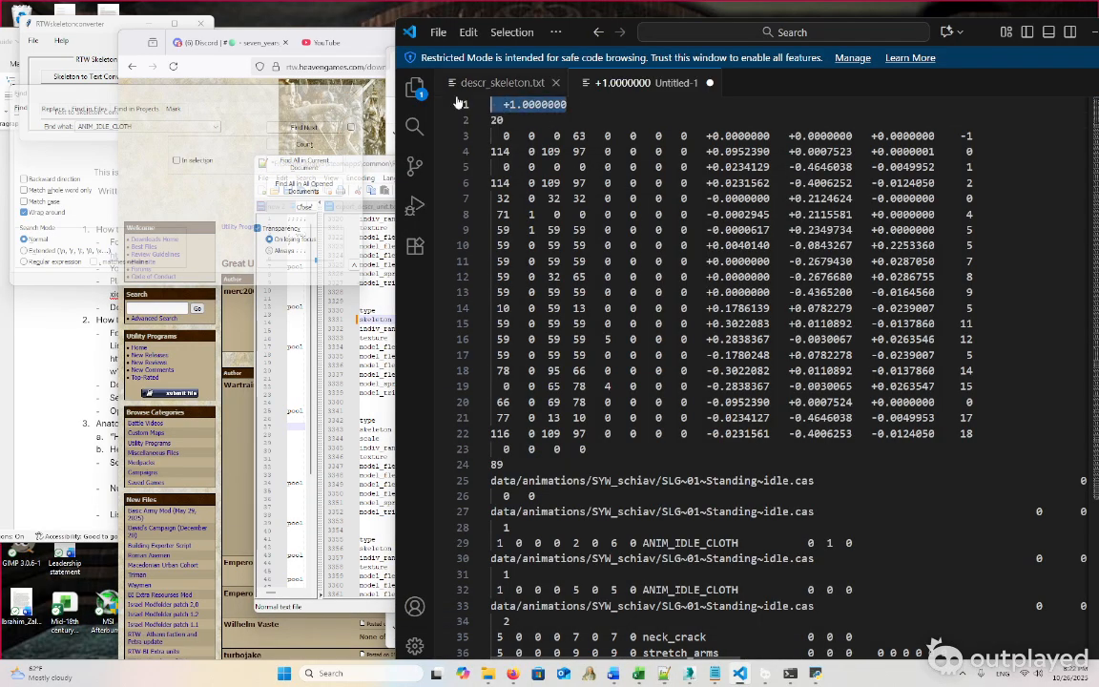
Return to descr_model_battle.txt in Notepad++ and undo all the scale line edits in the sipahi entry
left_click(373, 365)
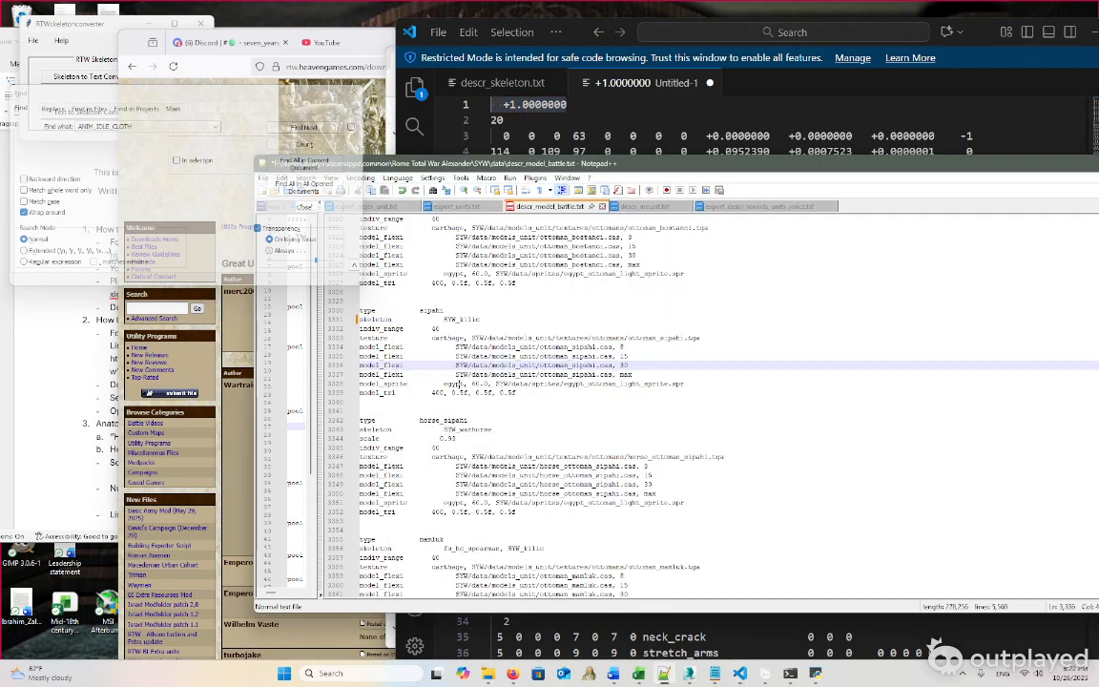
key("ctrl+z")
key("ctrl+z")
key("ctrl+z")
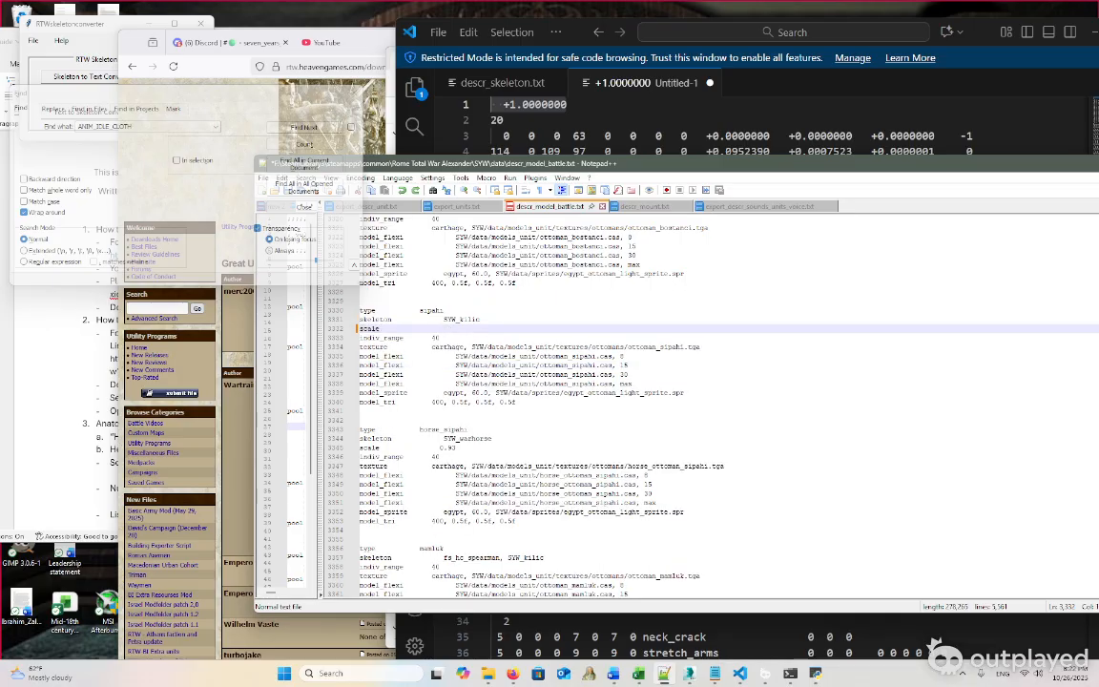
key("ctrl+z")
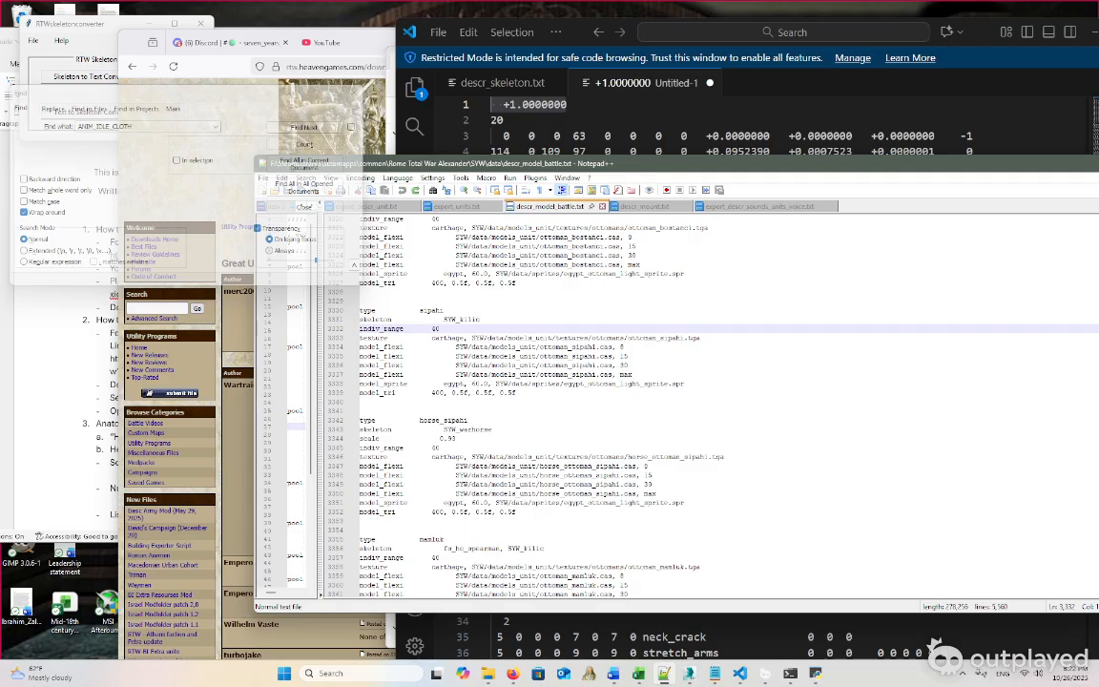
Leave the Notepad++ files and highlight the value 20 on line 2 of the skeleton text in Visual Studio Code
left_click(763, 206)
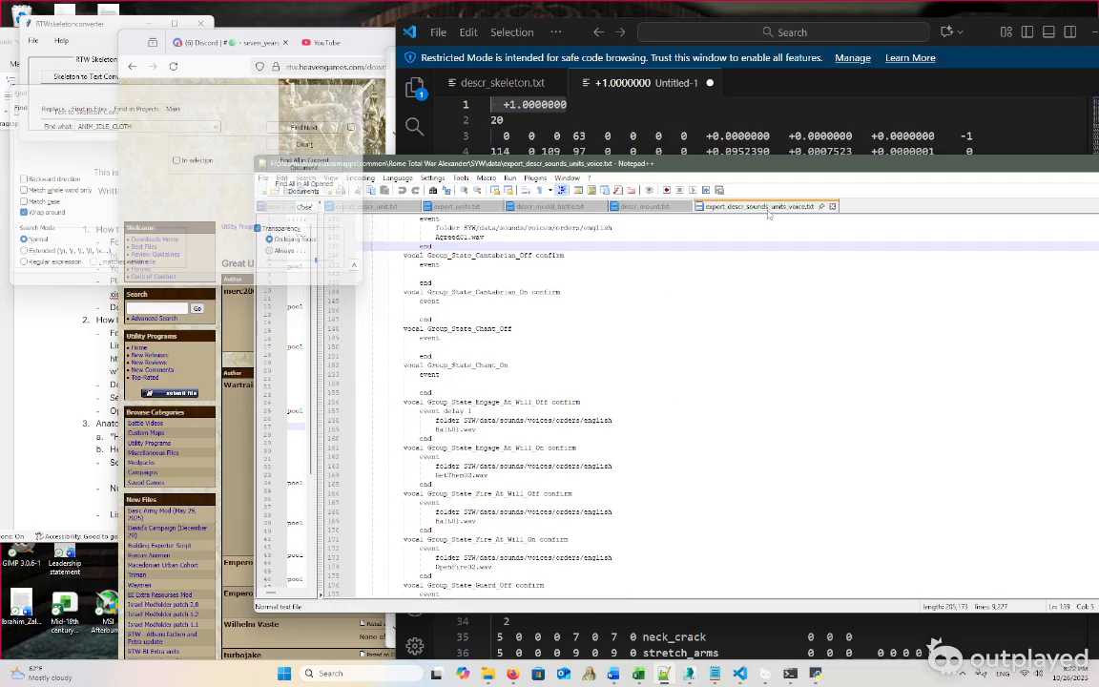
left_click(650, 206)
mouse_move(1056, 180)
left_mouse_down()
mouse_move(923, 181)
mouse_move(934, 172)
mouse_move(903, 186)
mouse_move(1066, 196)
left_mouse_up()
left_click(1067, 196)
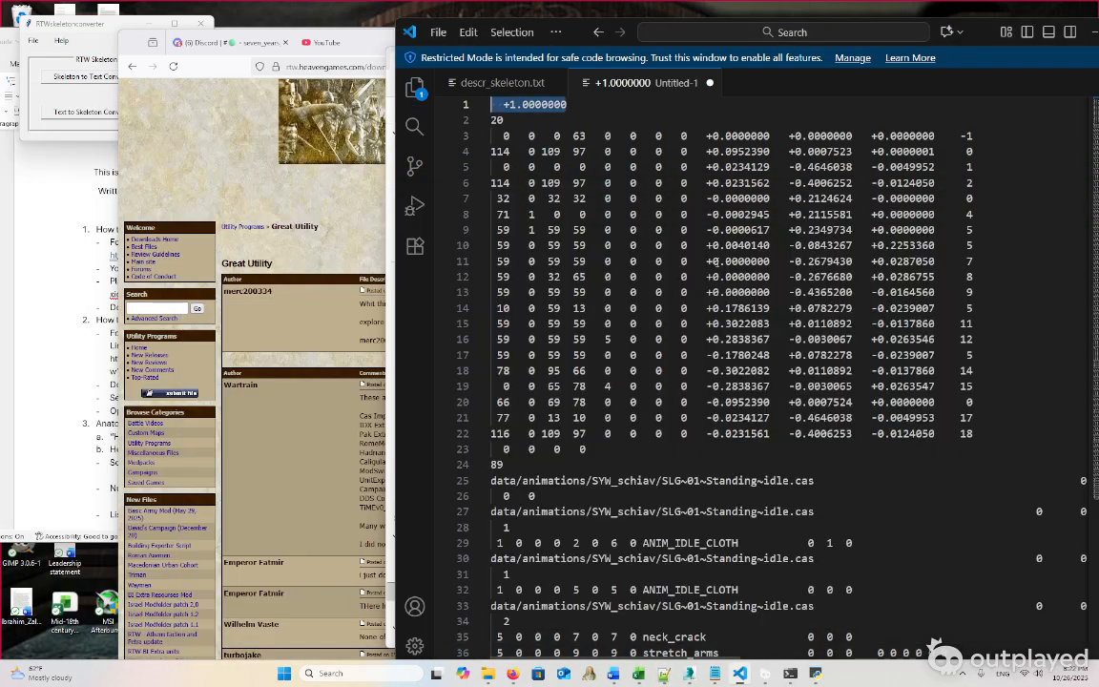
left_click(503, 119)
double_click(499, 120)
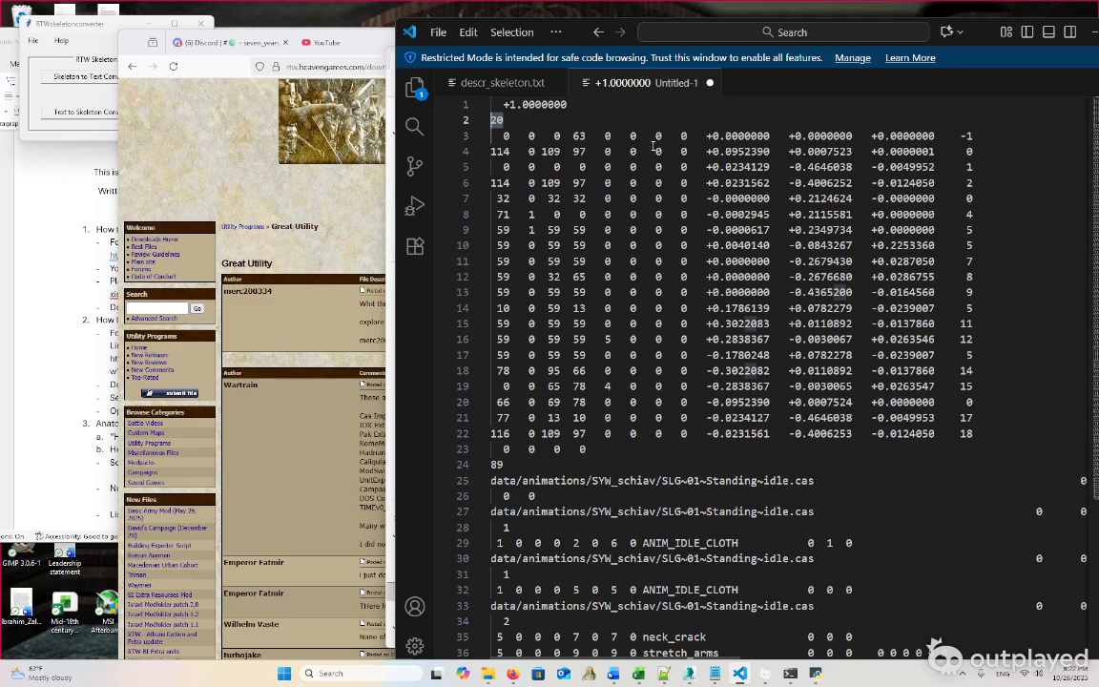
Go through the skeleton rows from line 3 to line 22 one by one to count them, and select the whole block
double_click(579, 136)
left_click(536, 149)
left_click(533, 166)
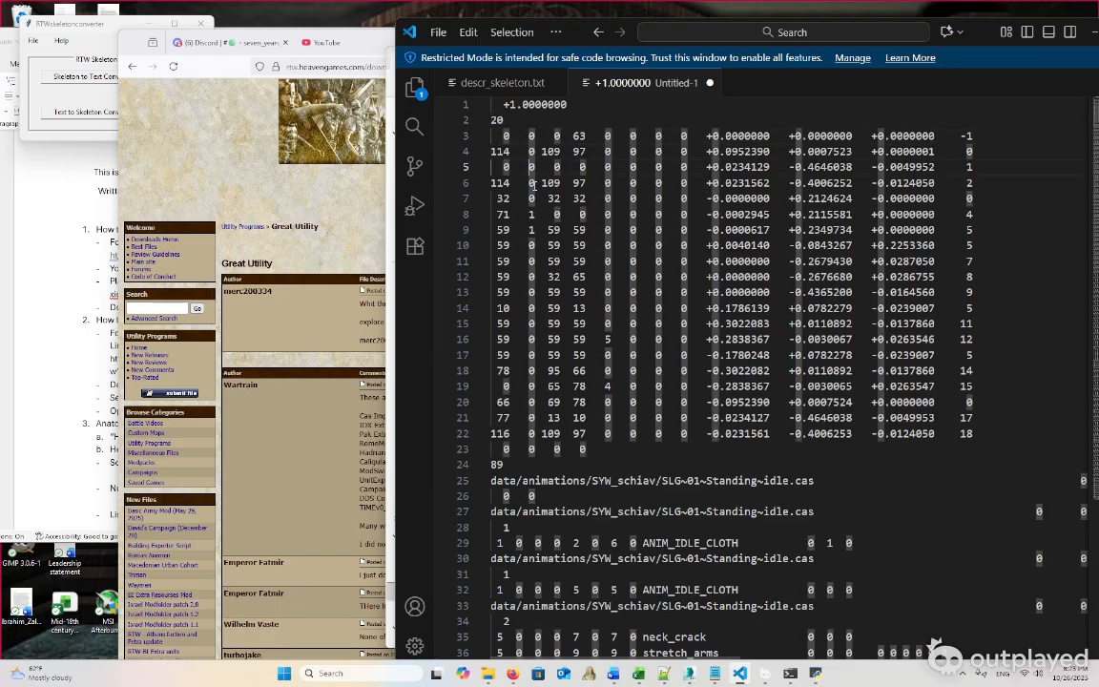
left_click(532, 183)
left_click(531, 200)
left_click(531, 215)
left_click(534, 231)
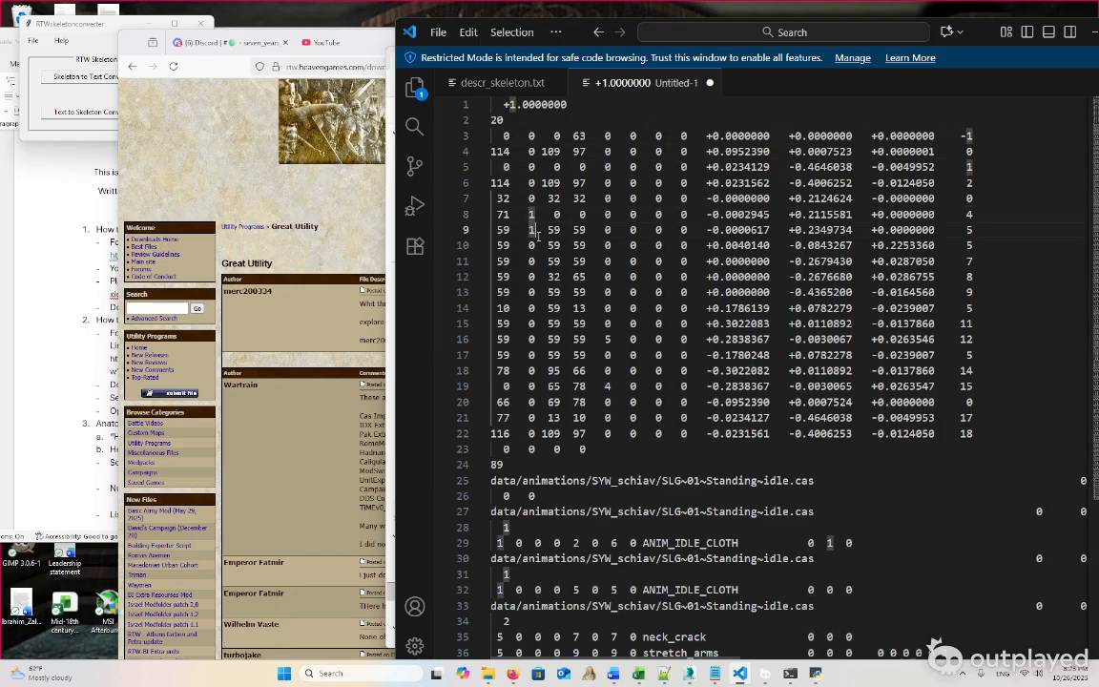
left_click(535, 246)
left_click(535, 261)
left_click(533, 277)
left_click(532, 293)
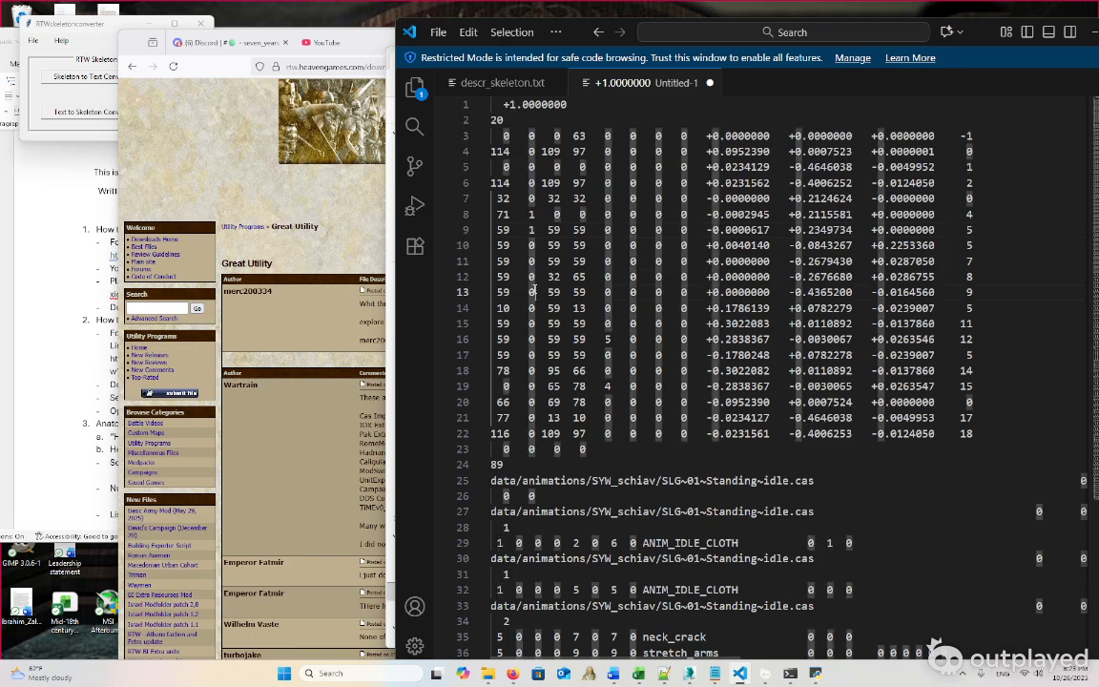
left_click(532, 308)
left_click(533, 324)
left_click(533, 339)
left_click(532, 354)
left_click(531, 370)
left_click(532, 386)
left_click(532, 402)
left_click(532, 418)
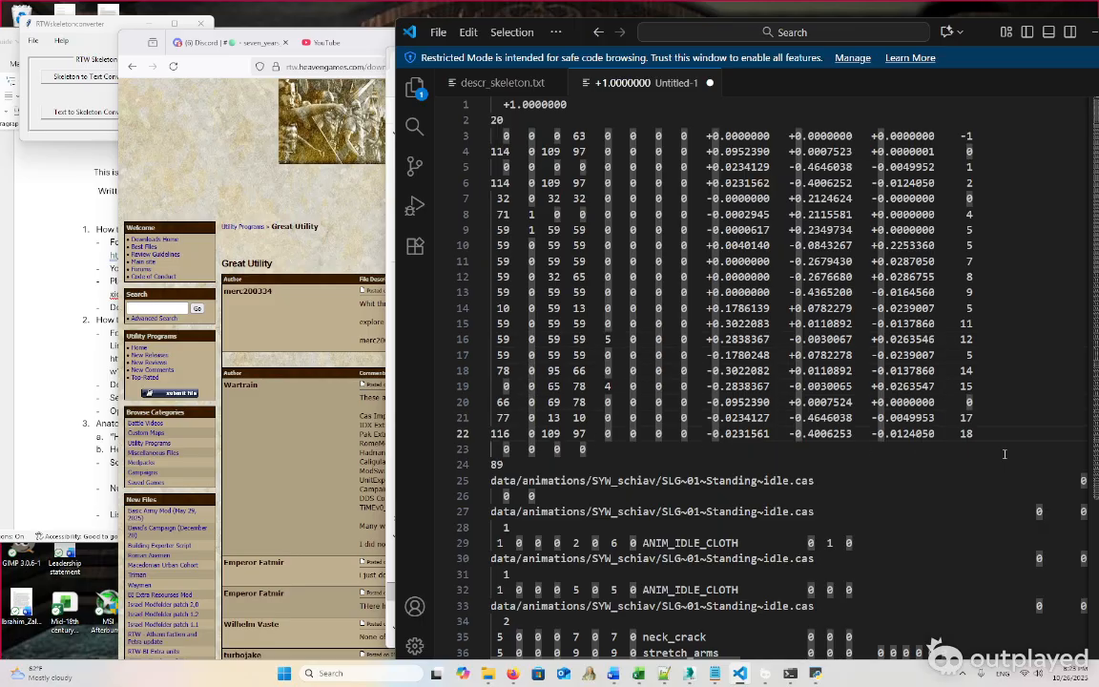
left_click_drag(975, 434, 491, 136)
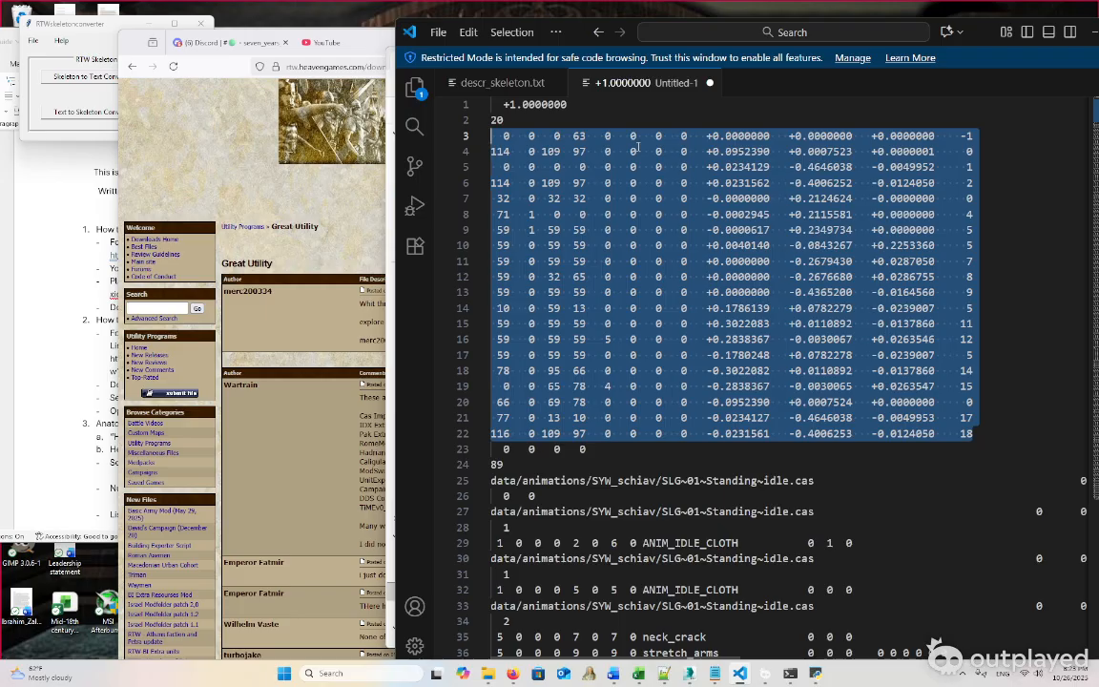
key("Escape")
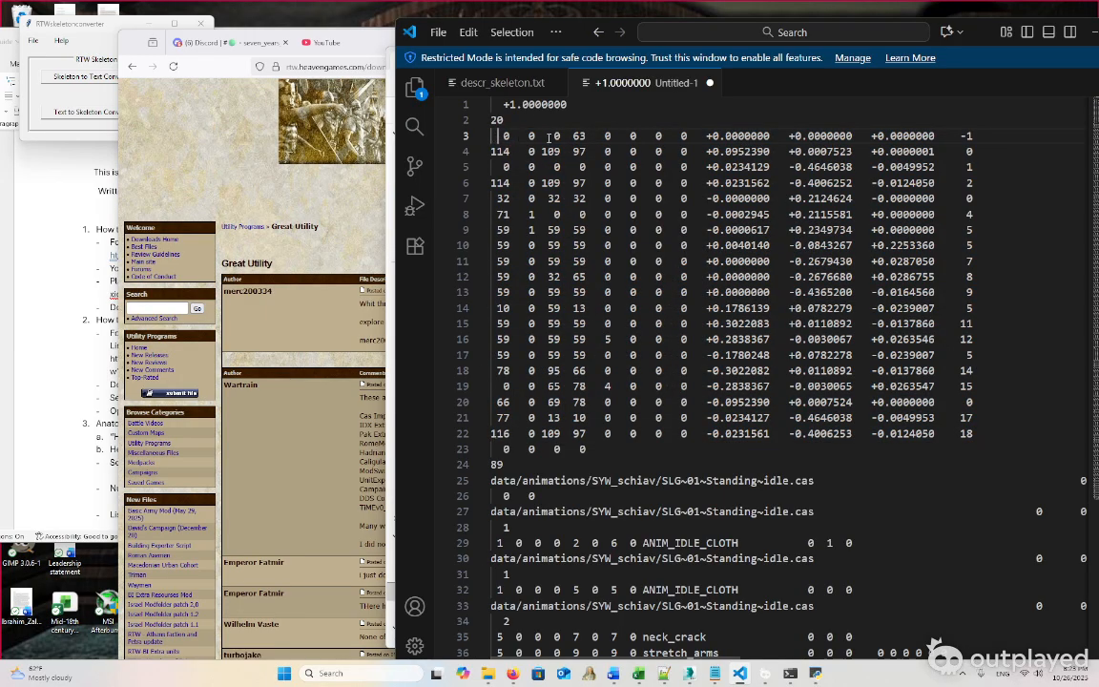
Highlight the 20 on line 2 and the first skeleton row on line 3 to relate the number to the rows
left_click_drag(507, 121, 490, 121)
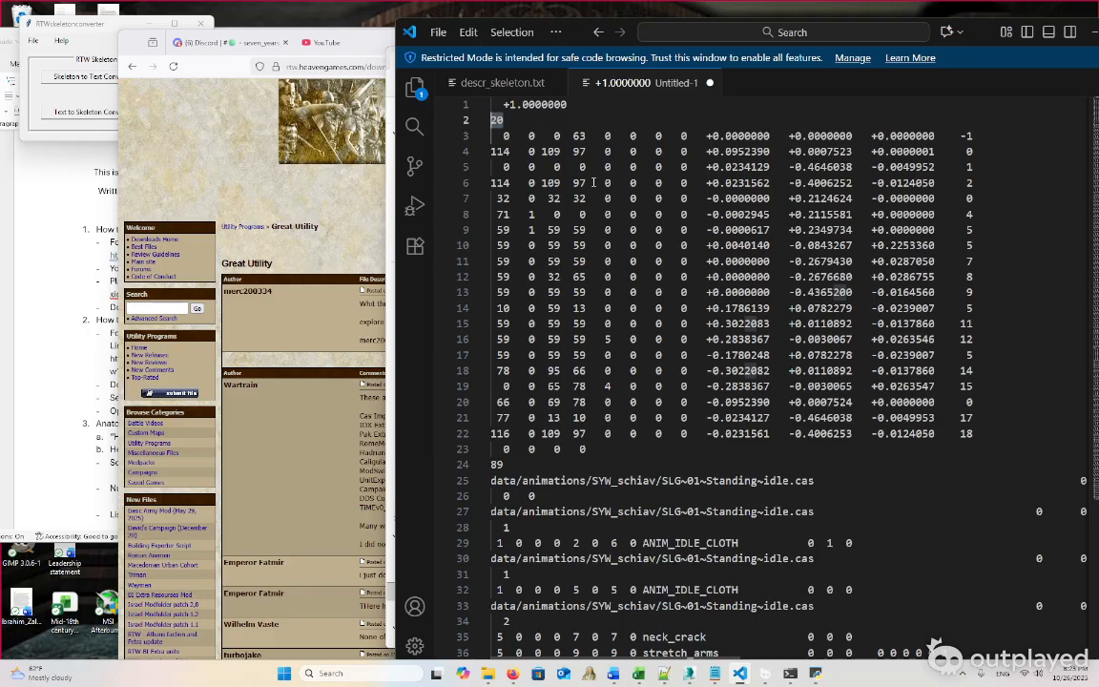
left_click_drag(490, 135, 996, 147)
double_click(474, 119)
left_click(990, 141)
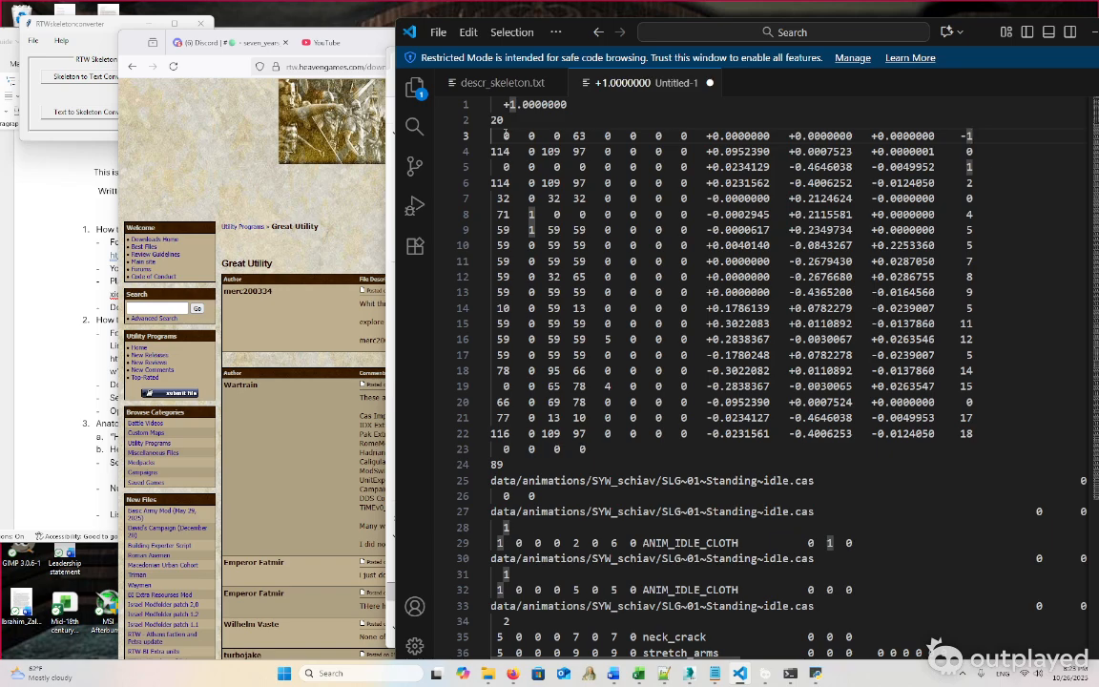
left_click(505, 131)
double_click(500, 121)
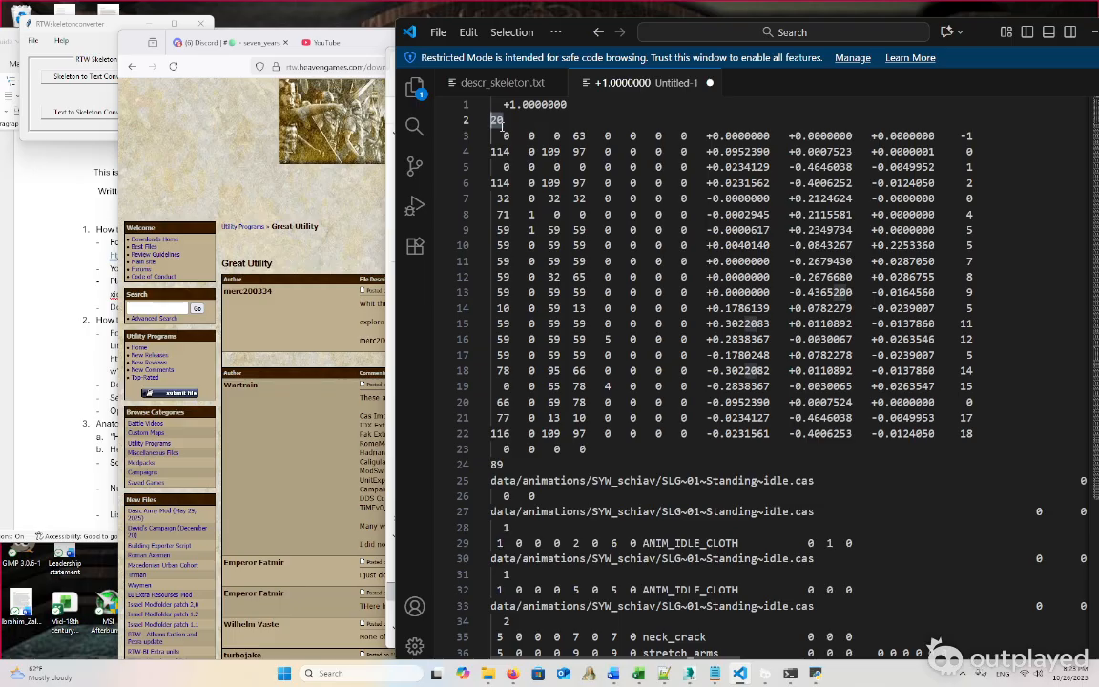
Highlight the full block of rows on lines 3 to 22, and the first four values of line 3
left_click(531, 136)
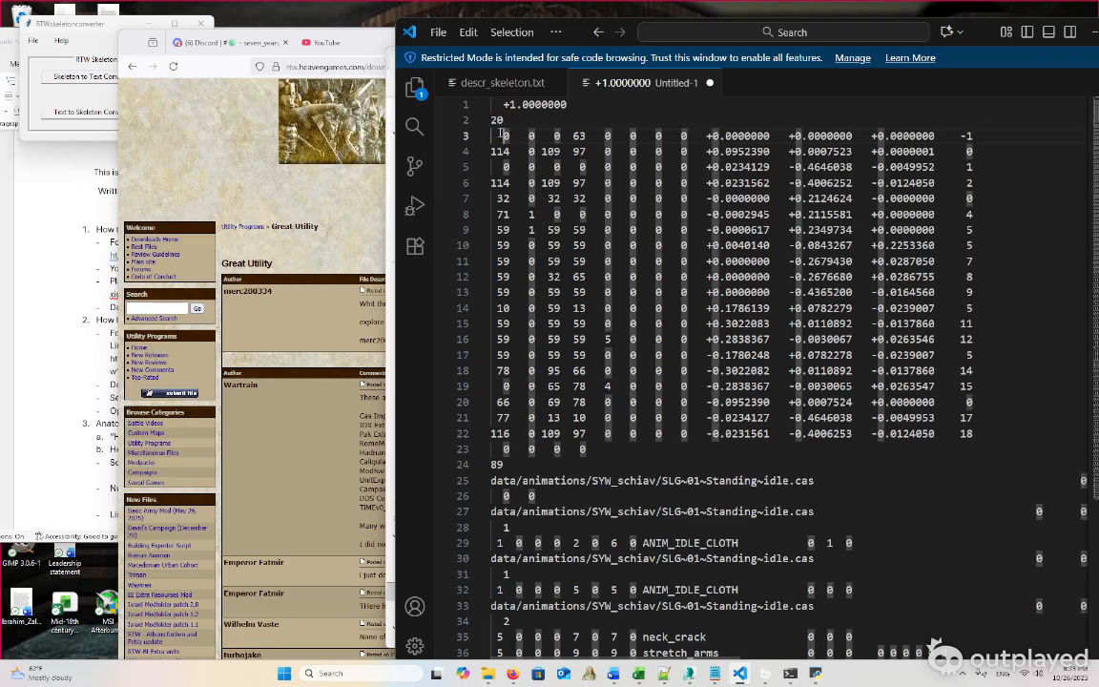
left_click_drag(498, 135, 969, 436)
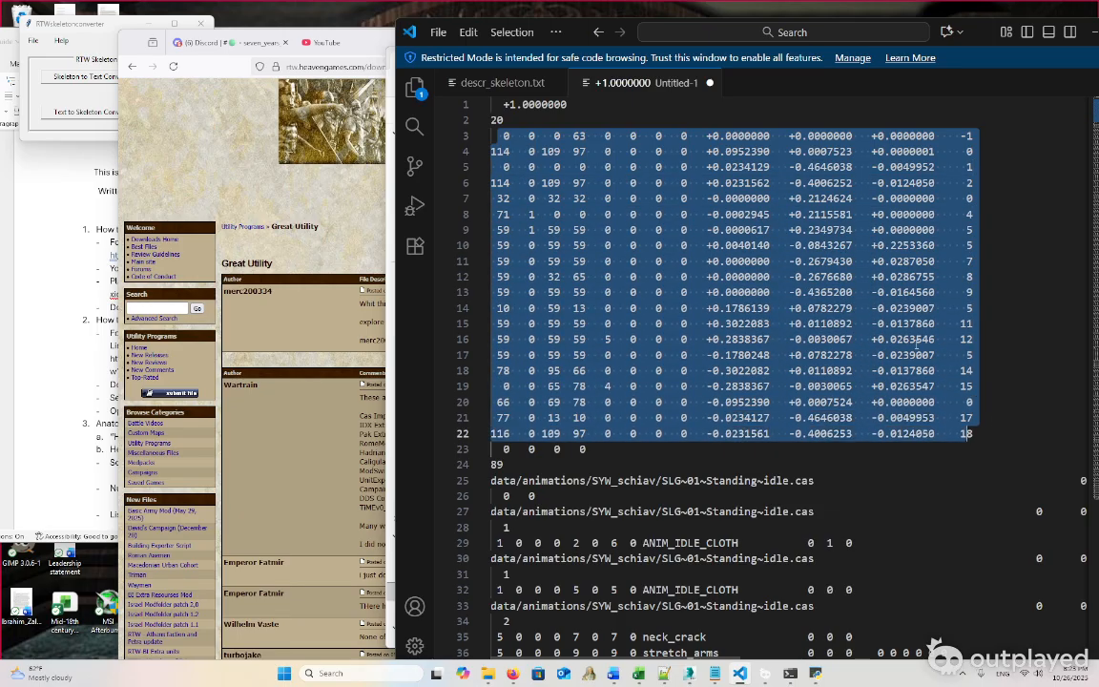
left_click(732, 213)
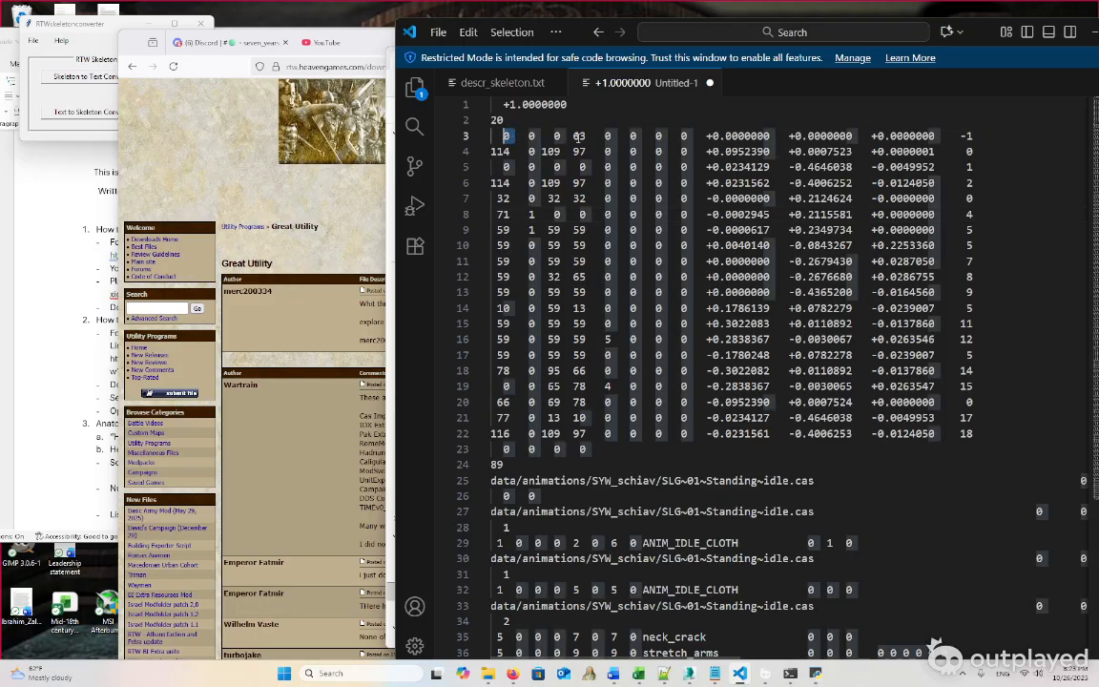
left_click_drag(591, 135, 472, 139)
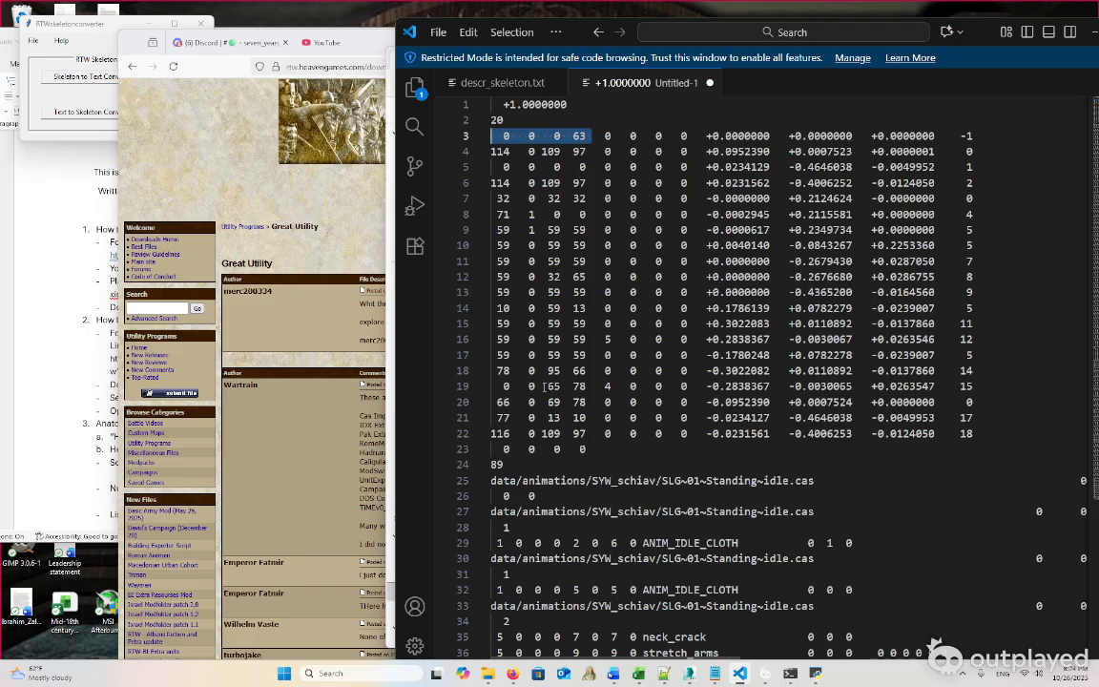
Change the fifth value on line 4 of the skeleton text to 1, highlight that row, and change the value to 3
left_click(607, 136)
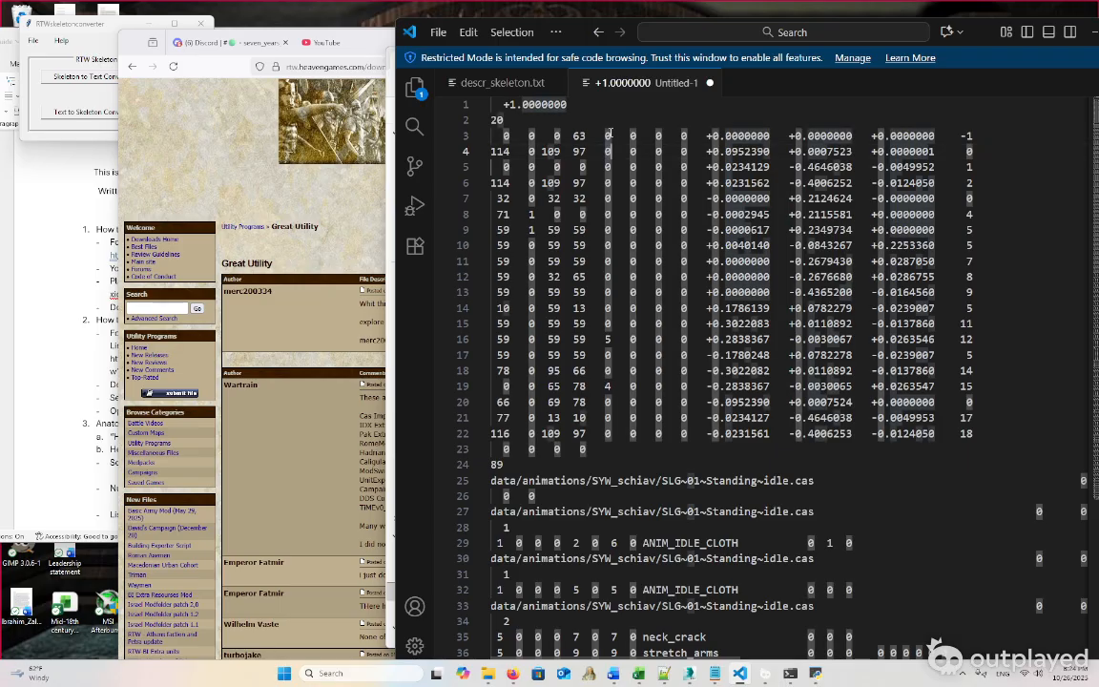
type("1")
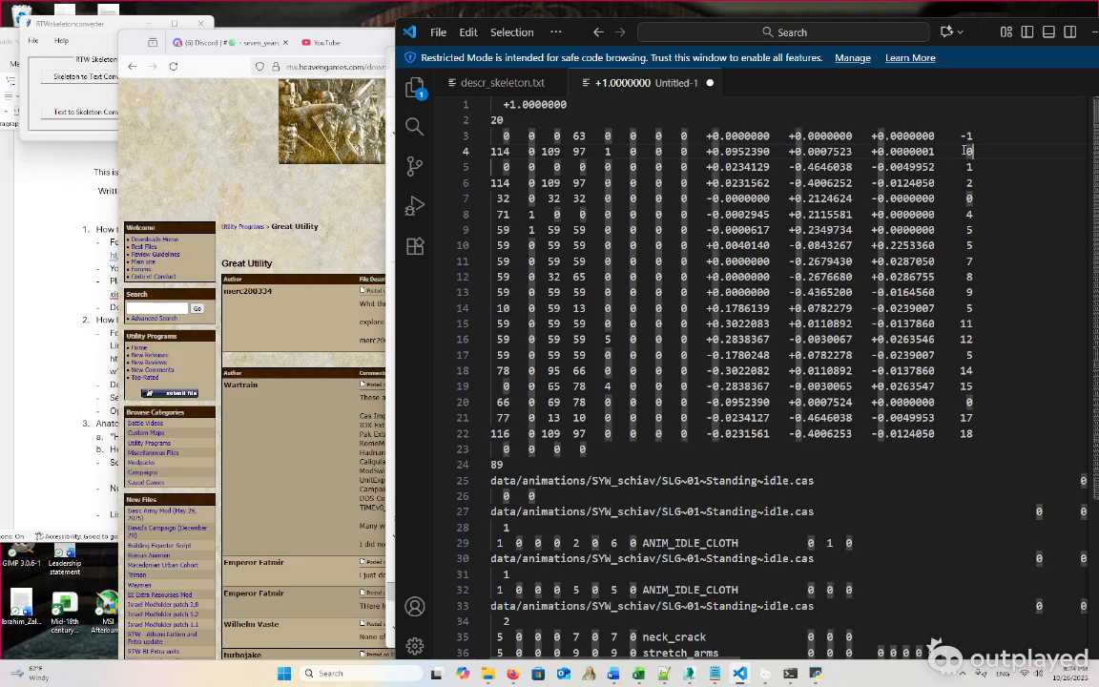
left_click_drag(972, 151, 475, 152)
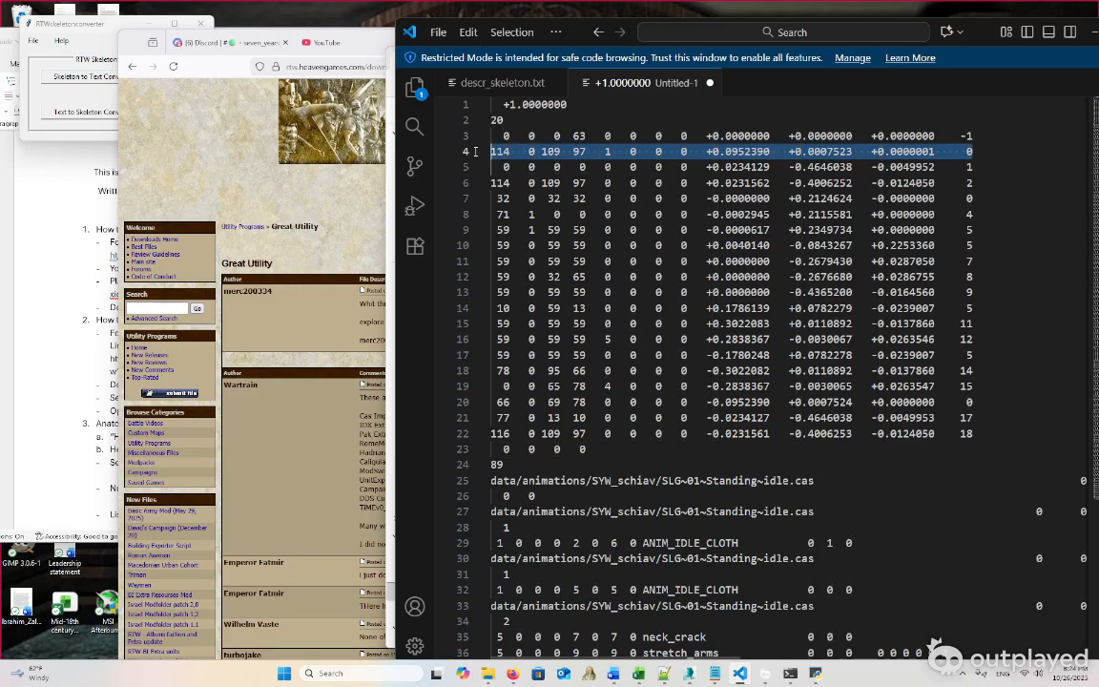
double_click(606, 151)
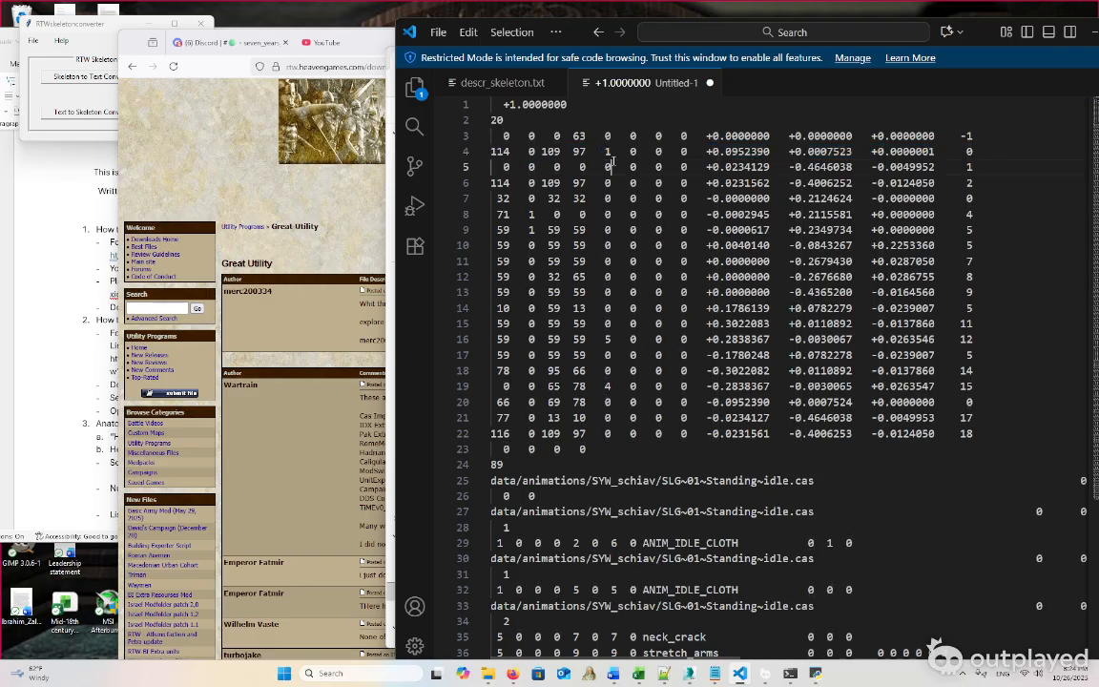
type("2")
key("BackSpace")
type("3")
Show the rider and passenger notes in descr_skeleton.txt and highlight the rider's idles range 1-3
left_click(496, 82)
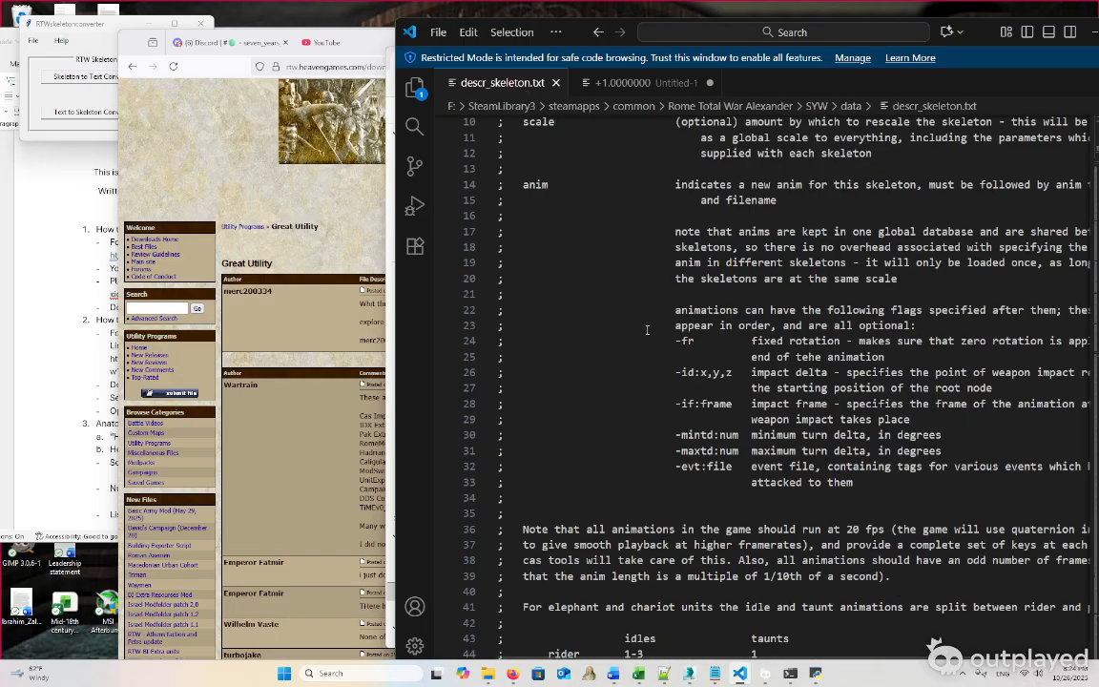
scroll(573, 286, "down", 5)
scroll(645, 338, "down", 2)
left_click(554, 366)
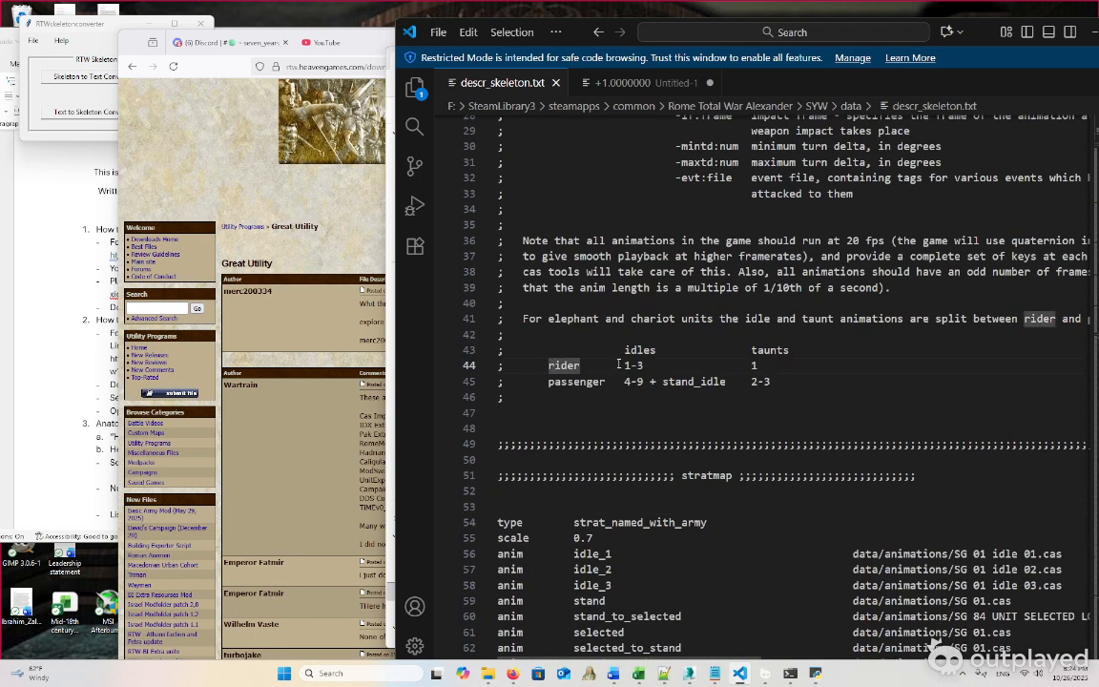
left_click_drag(623, 365, 654, 364)
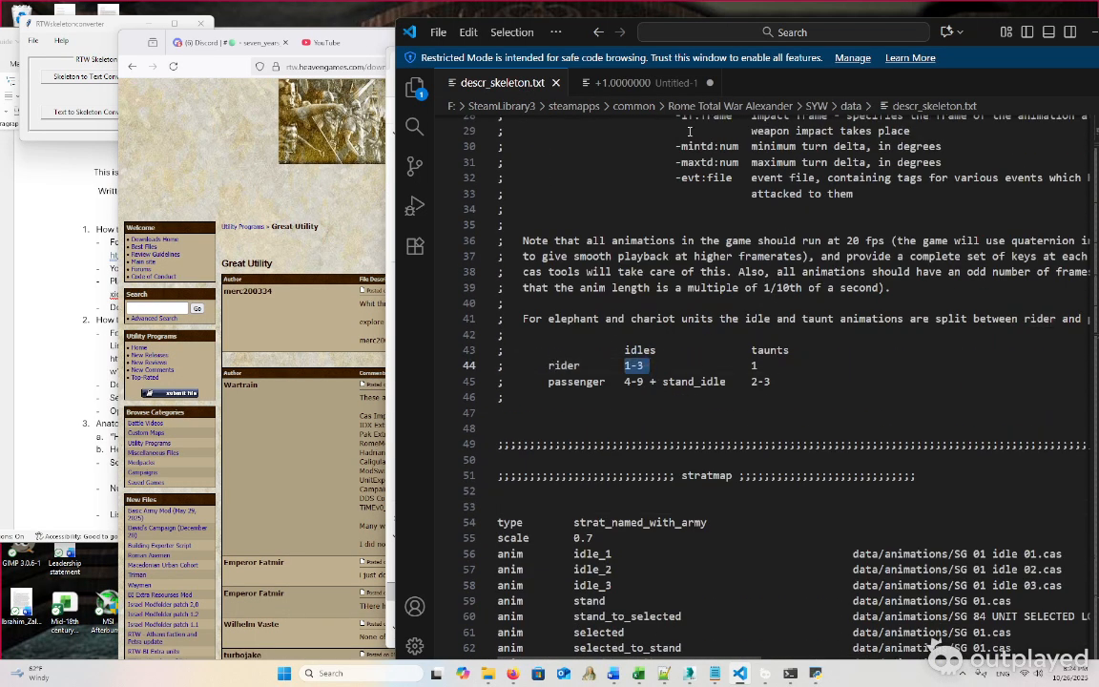
Return to the unsaved skeleton text and undo the changes to the fifth value on line 4
left_click(593, 88)
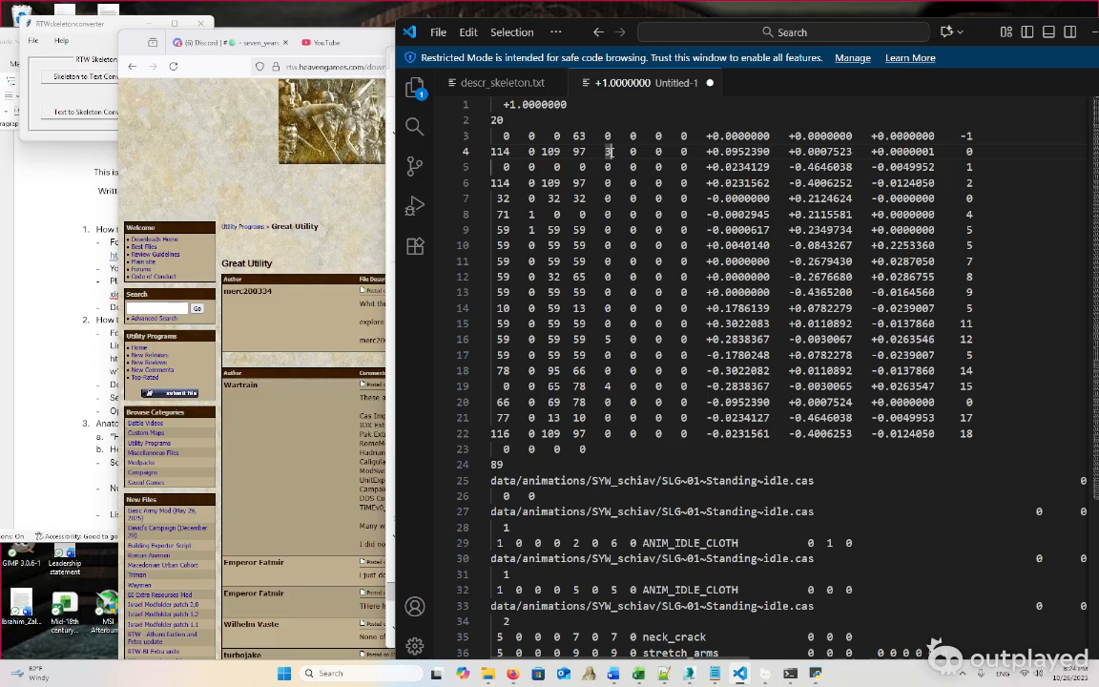
key("ctrl+z")
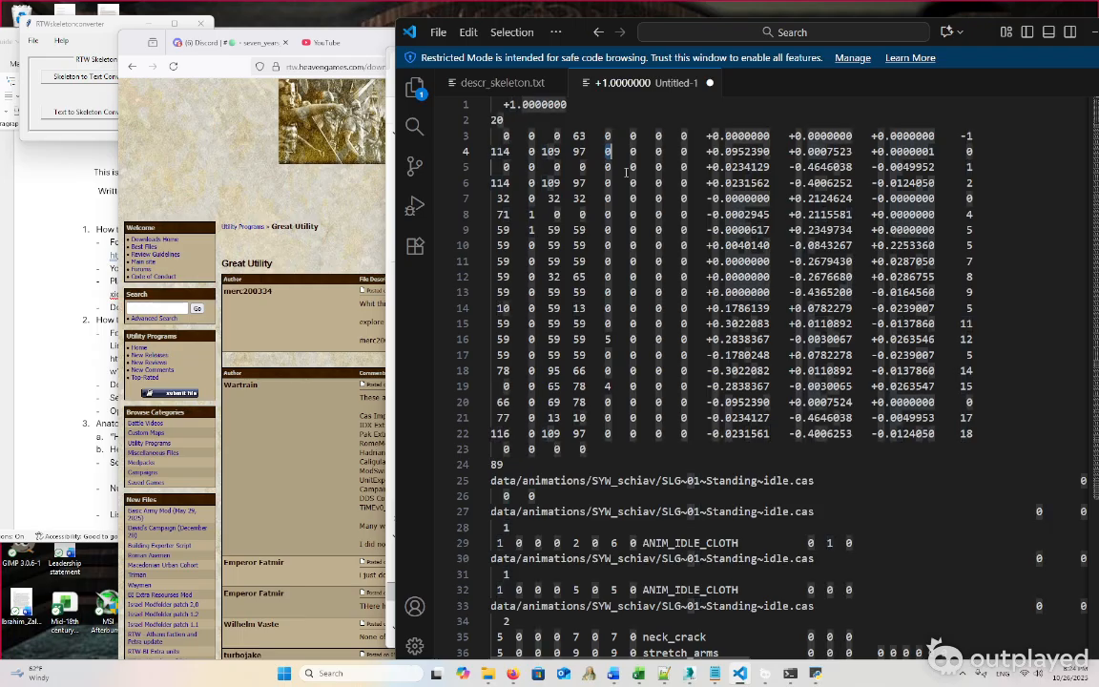
key("ctrl+s")
key("Escape")
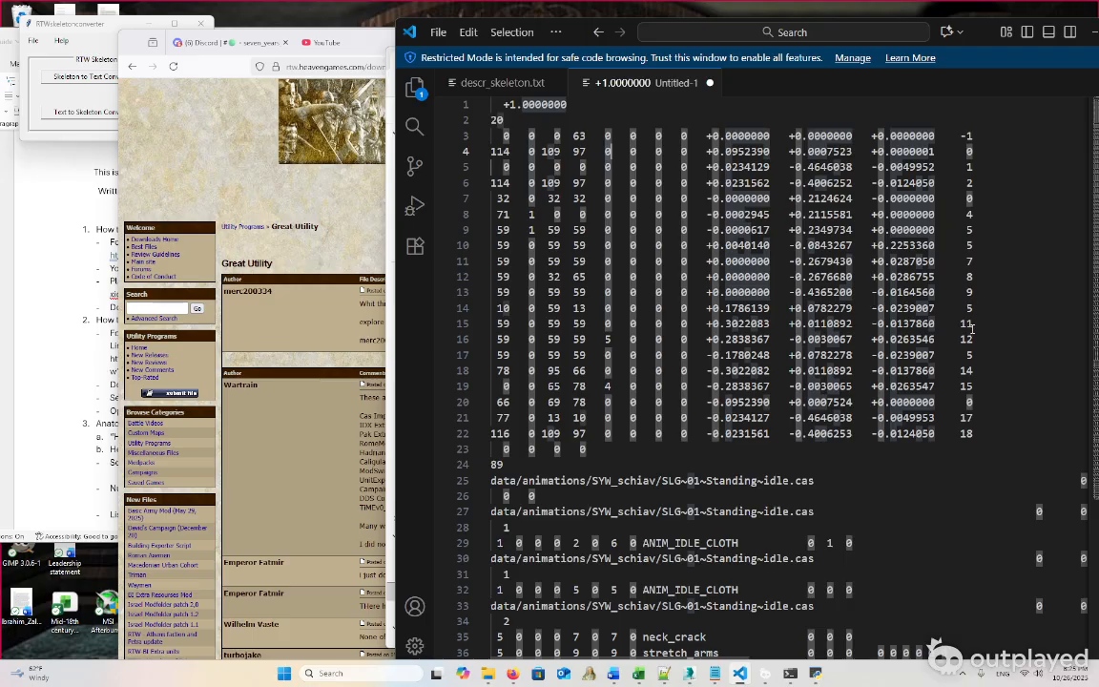
Highlight line 19 from its value 4 onward and the row on line 16, and set line 16's fifth value to 0
double_click(608, 386)
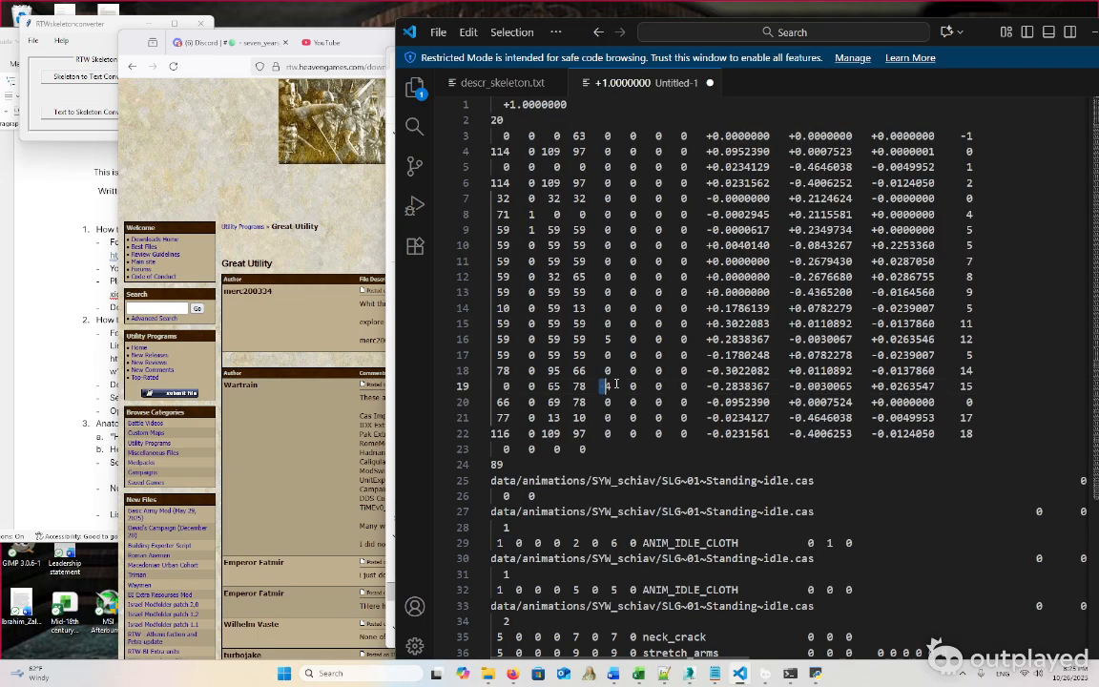
left_click_drag(615, 384, 977, 386)
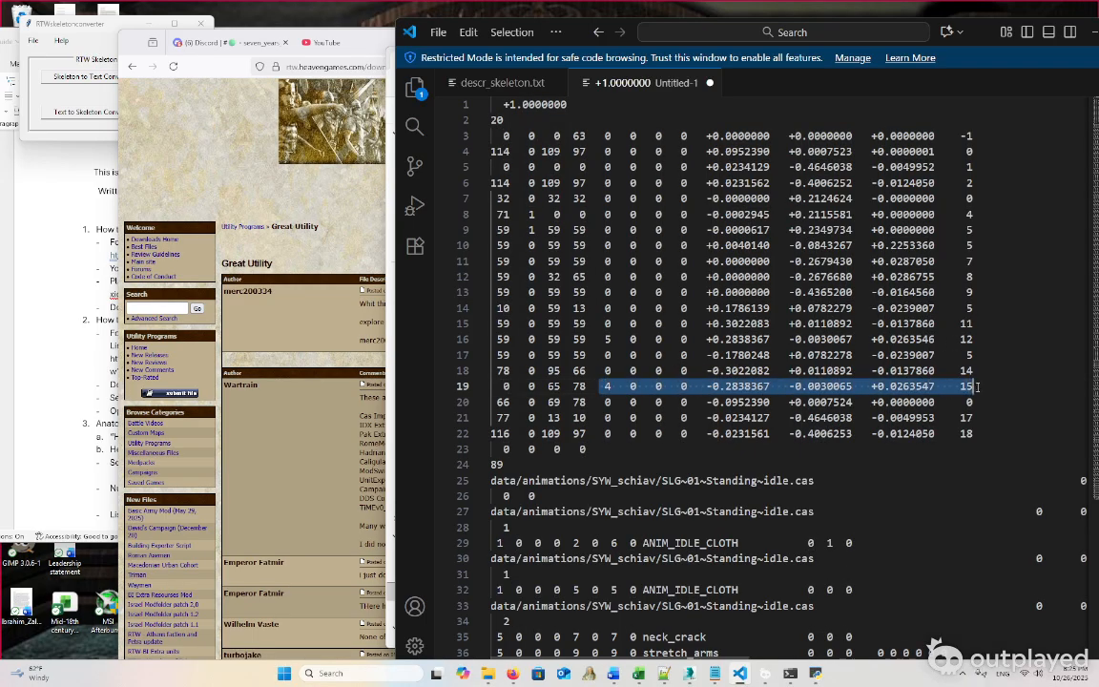
left_click(971, 371)
left_click_drag(975, 340, 500, 340)
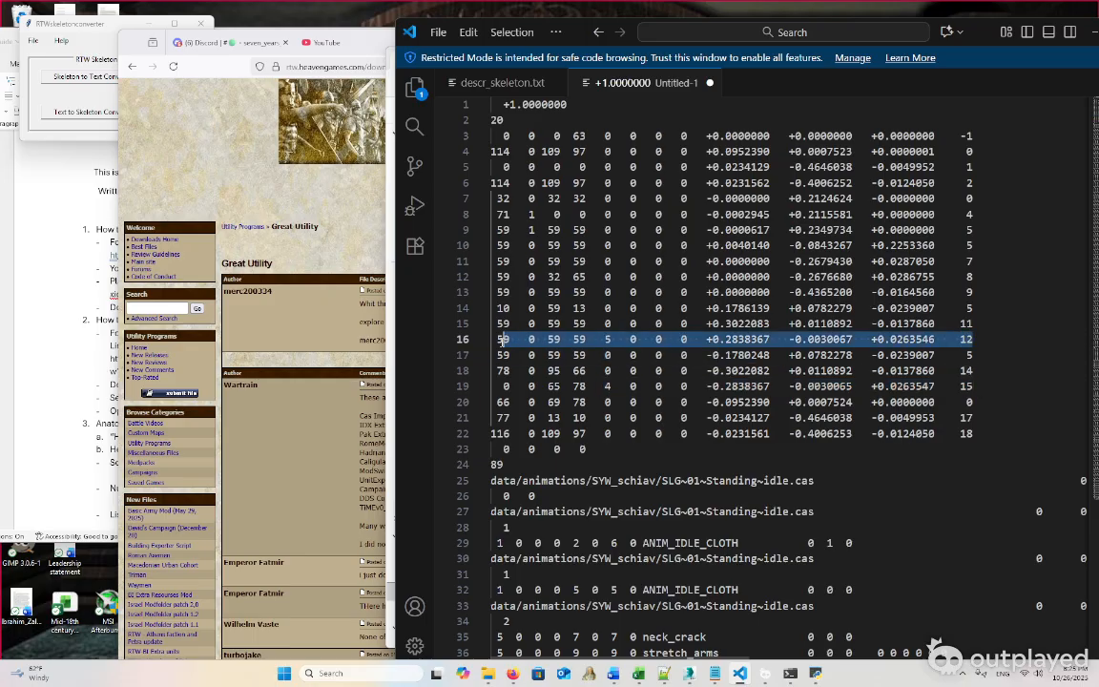
left_click(607, 340)
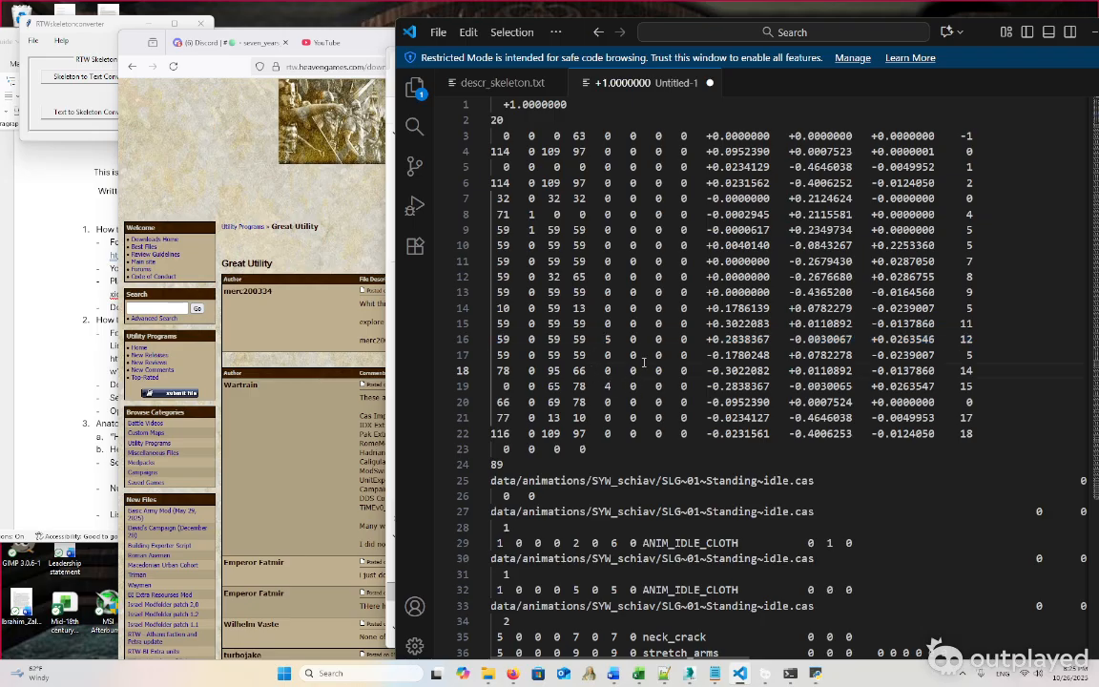
double_click(608, 339)
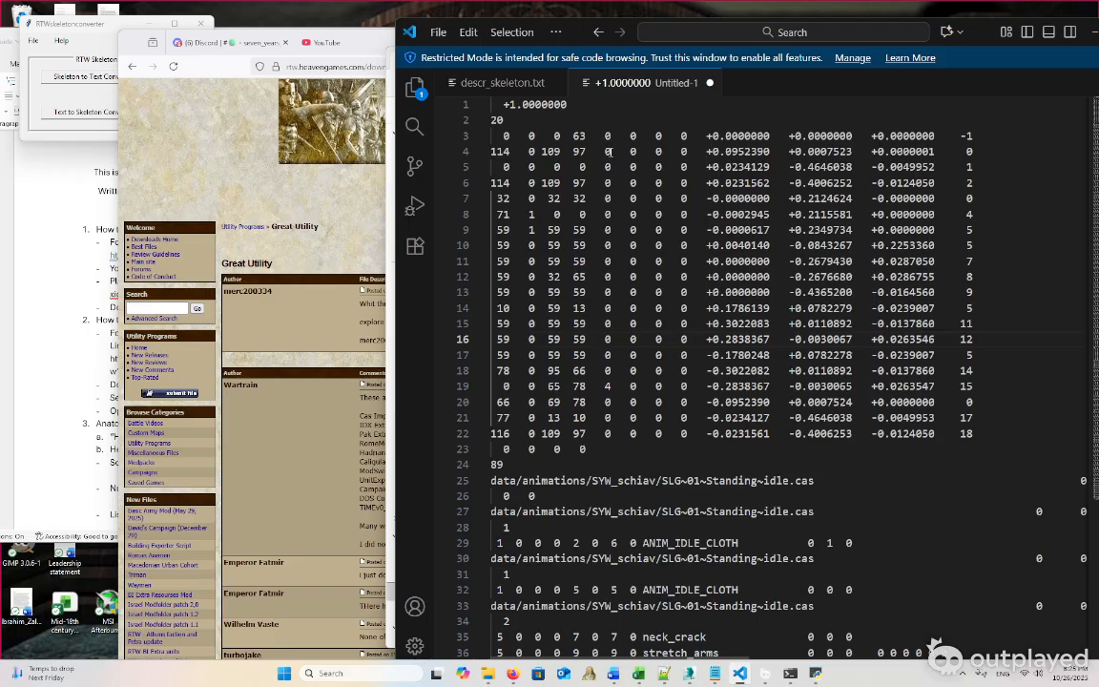
Set the fifth value on line 4 to 5 as a trial, and put it back to 0
left_click(607, 151)
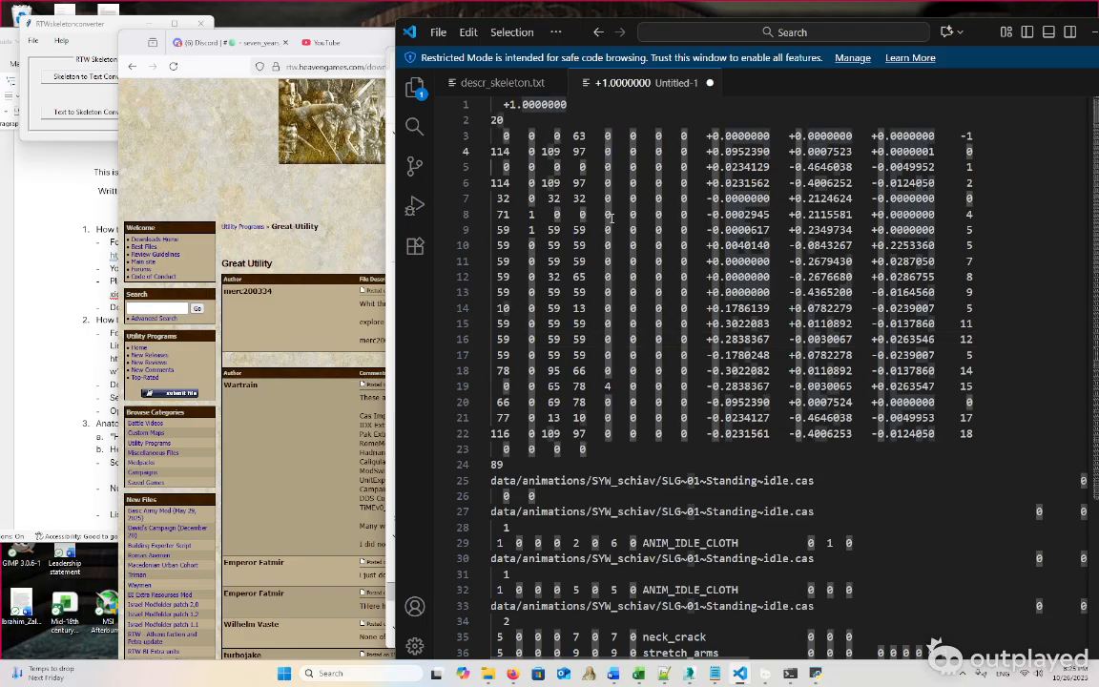
key("BackSpace")
type("5")
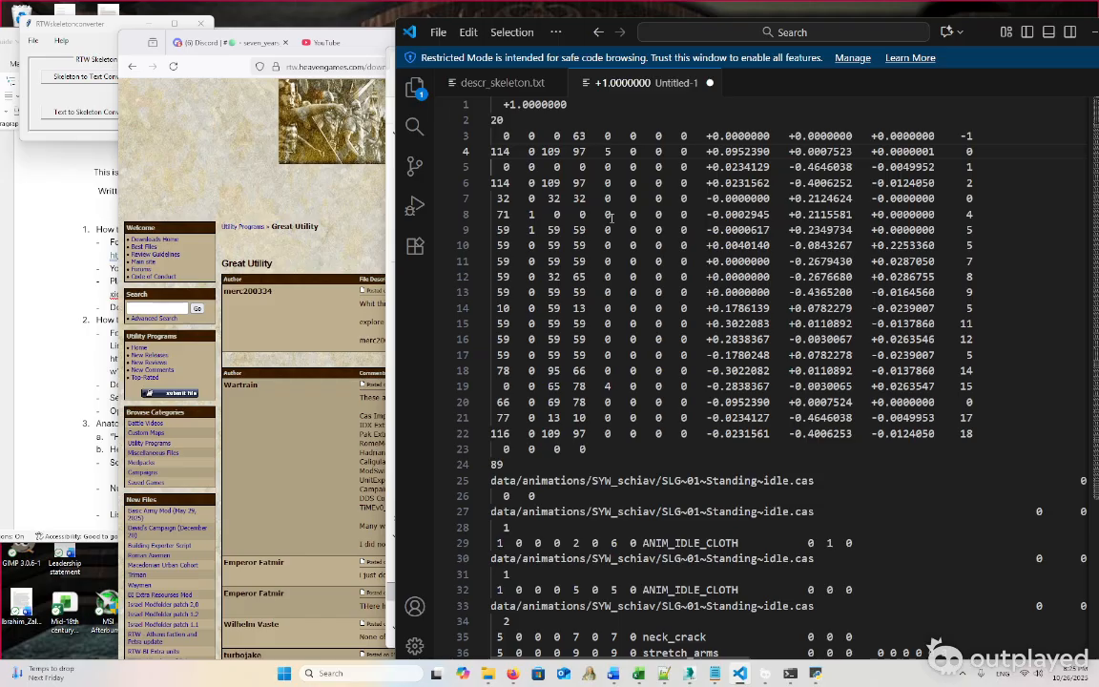
key("BackSpace")
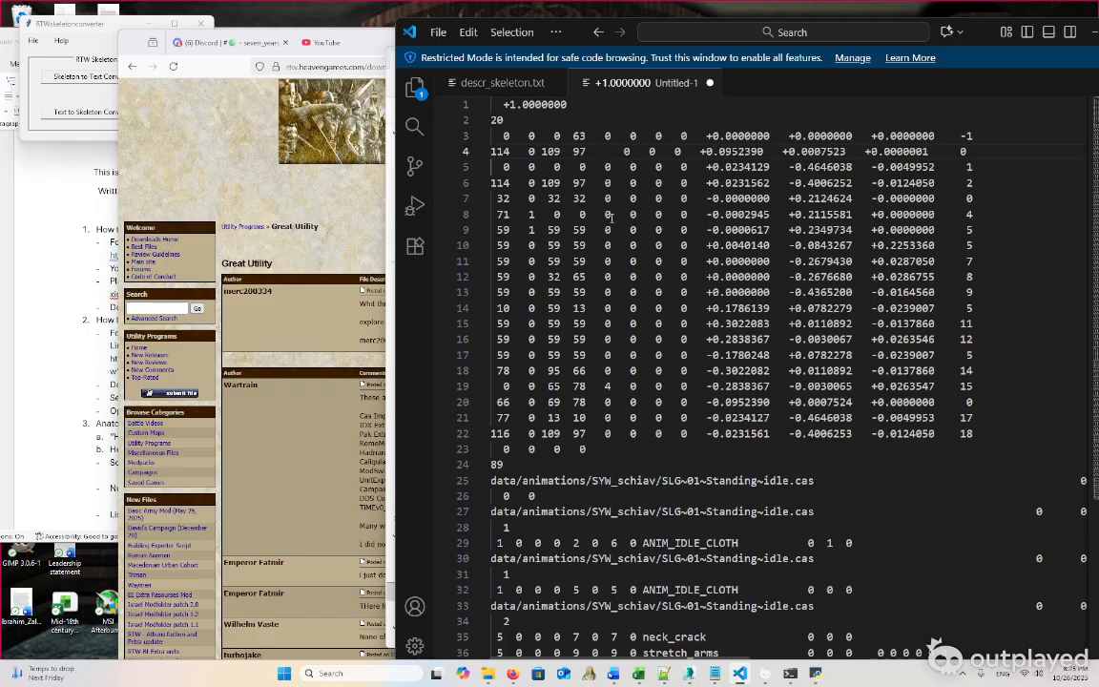
type("0")
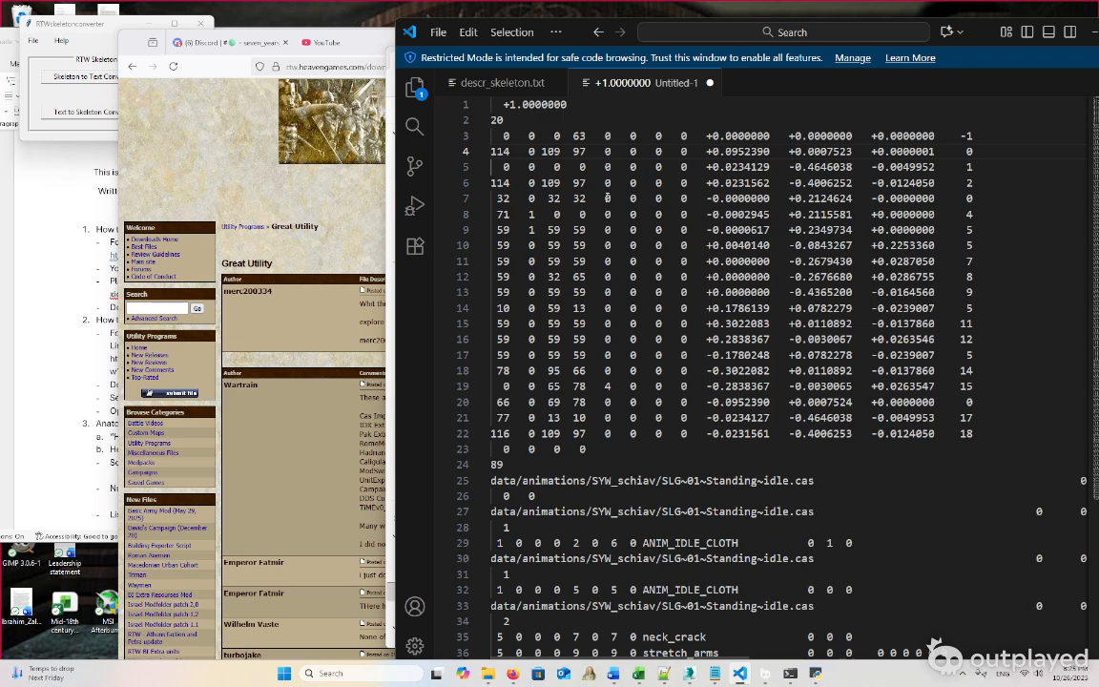
left_click(608, 213)
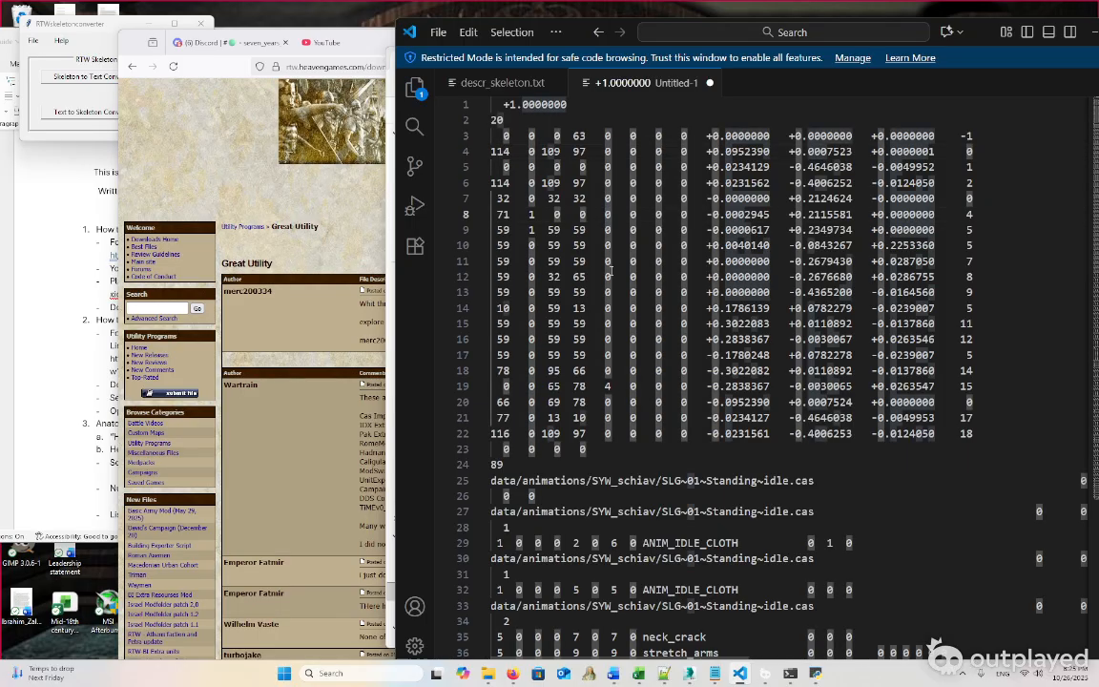
type("5")
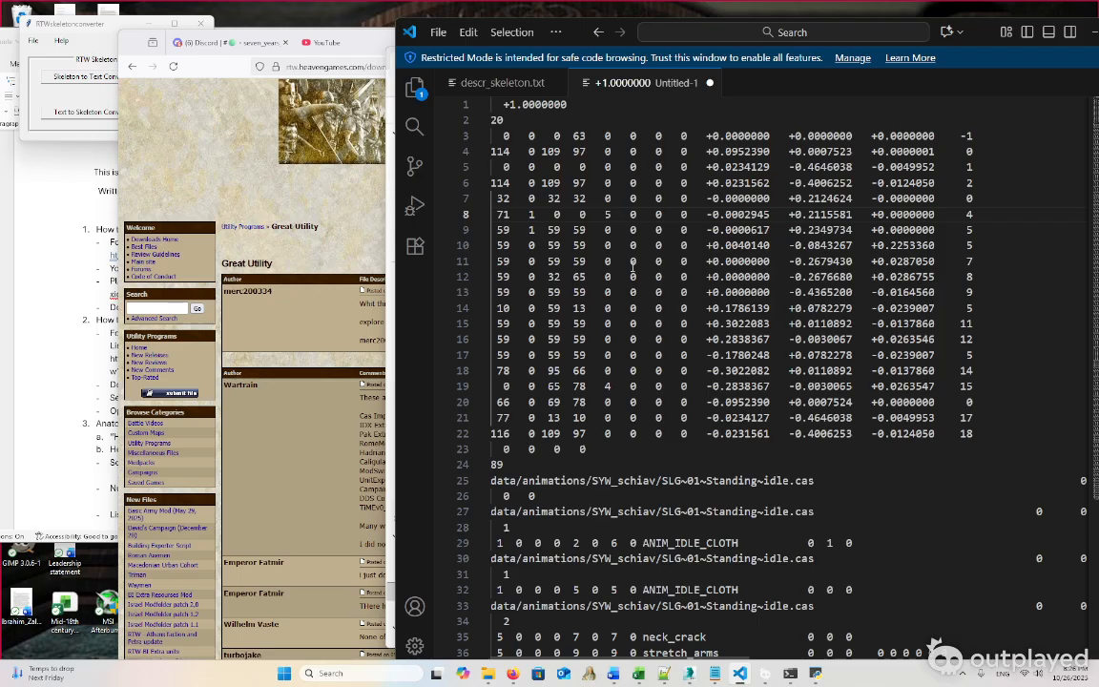
key("ctrl+z")
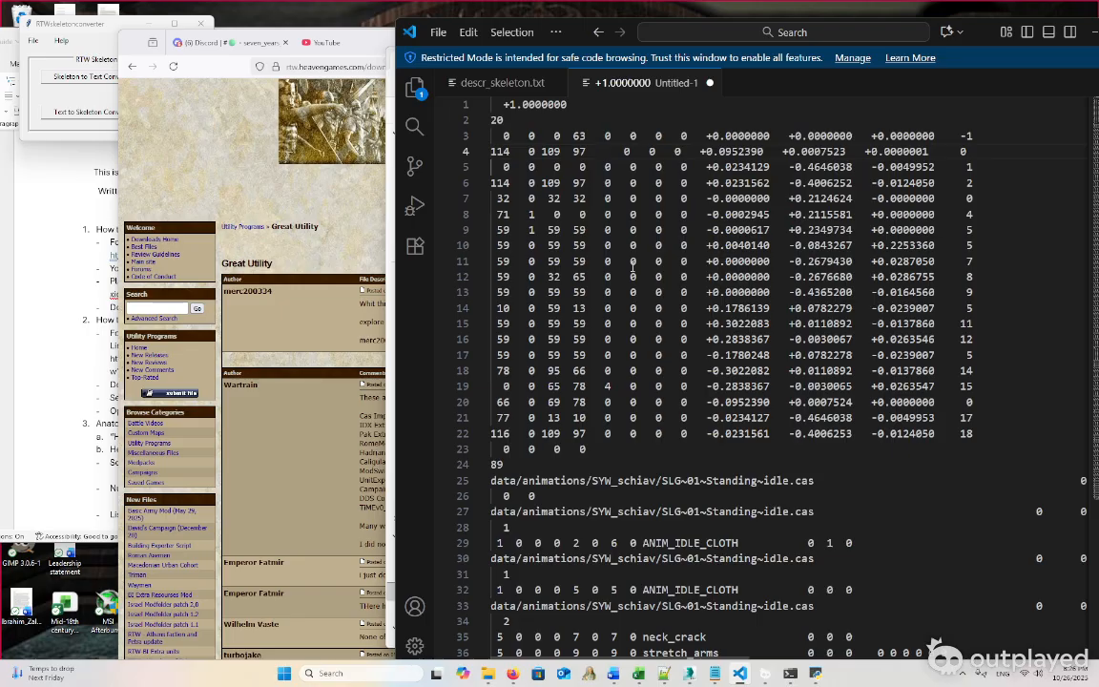
Set the fifth value on line 4 to 5 and highlight the fifth value on line 19
type("5")
left_click(608, 385)
double_click(607, 385)
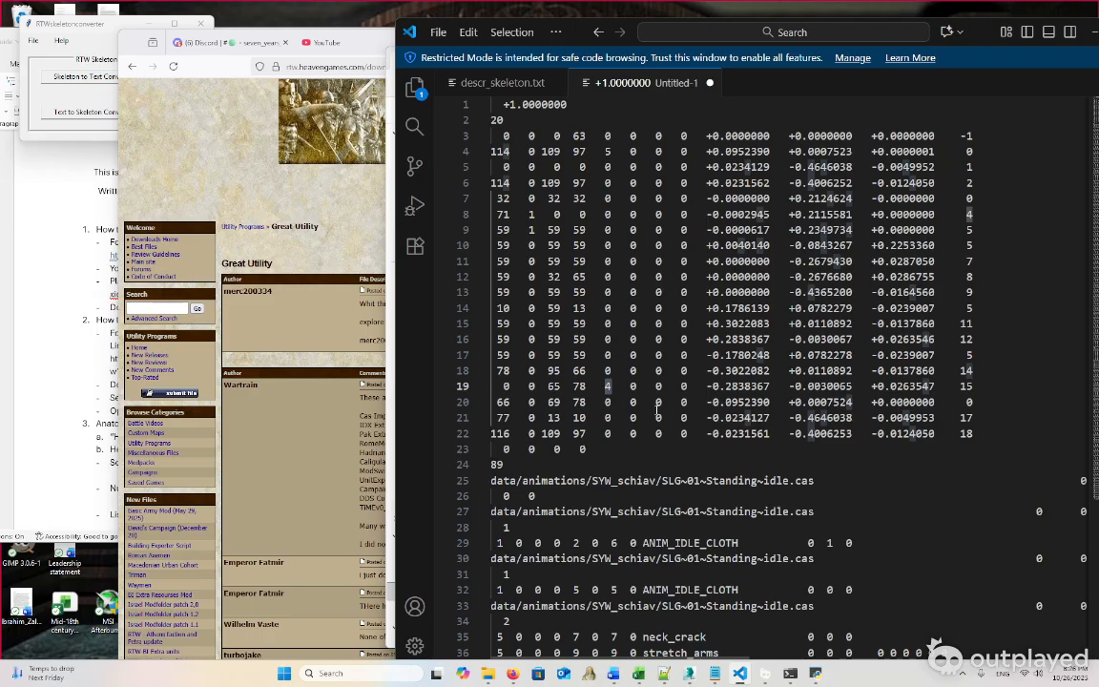
left_click(642, 370)
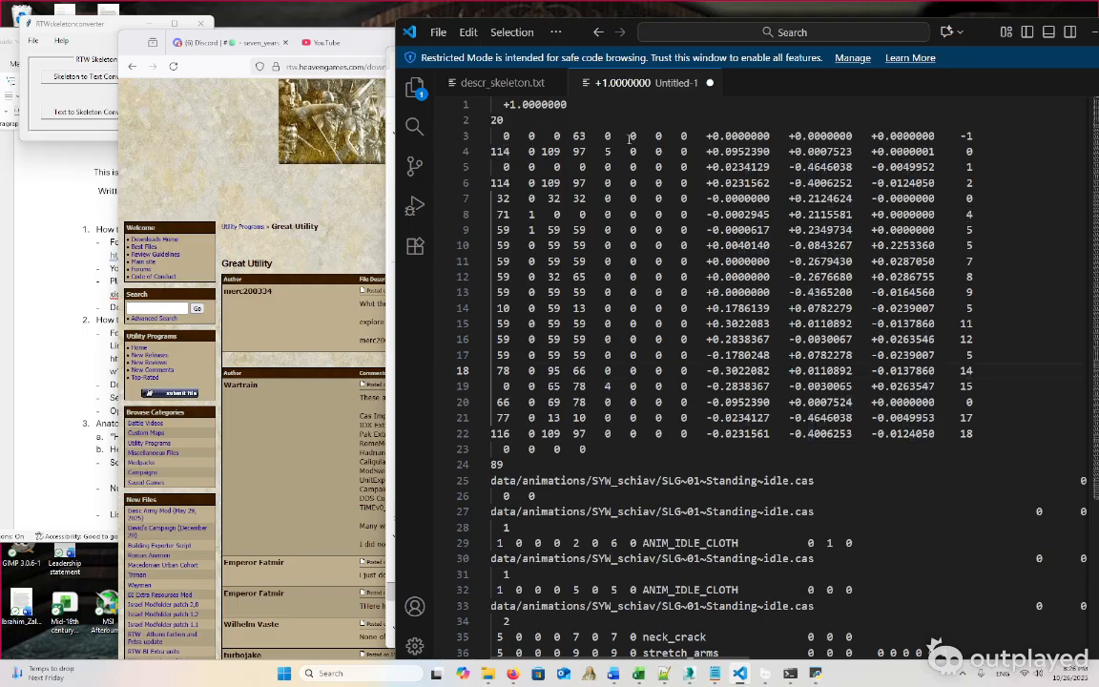
On line 3, highlight the sixth to eighth values, and the three decimal values together and one at a time
left_click_drag(630, 137, 687, 137)
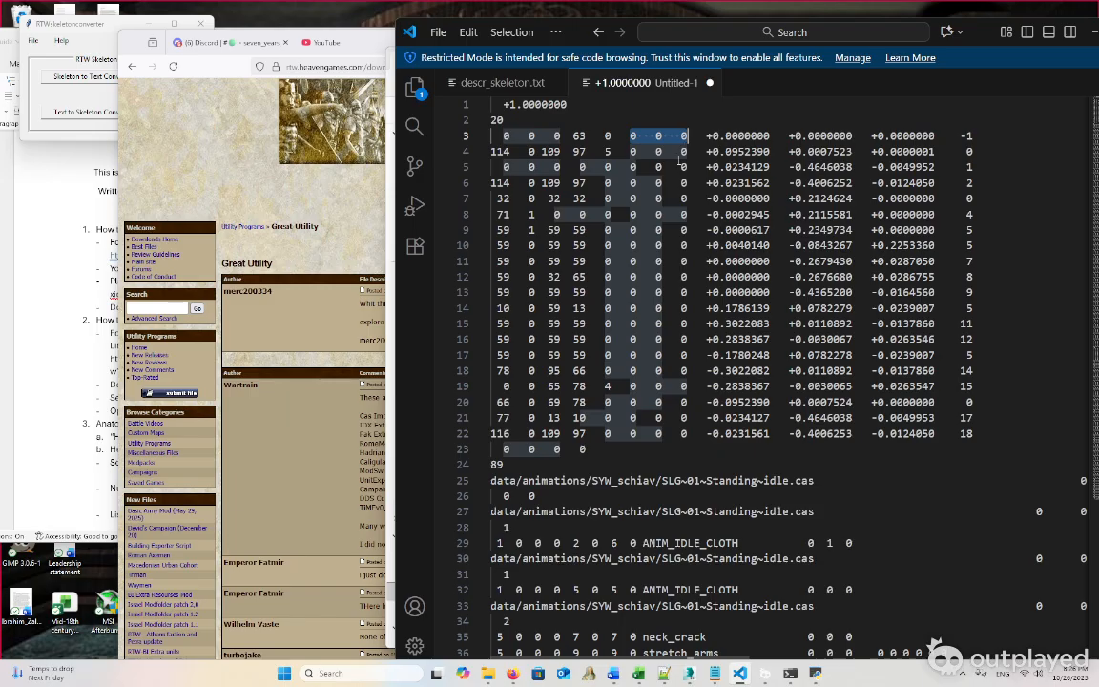
left_click(679, 158)
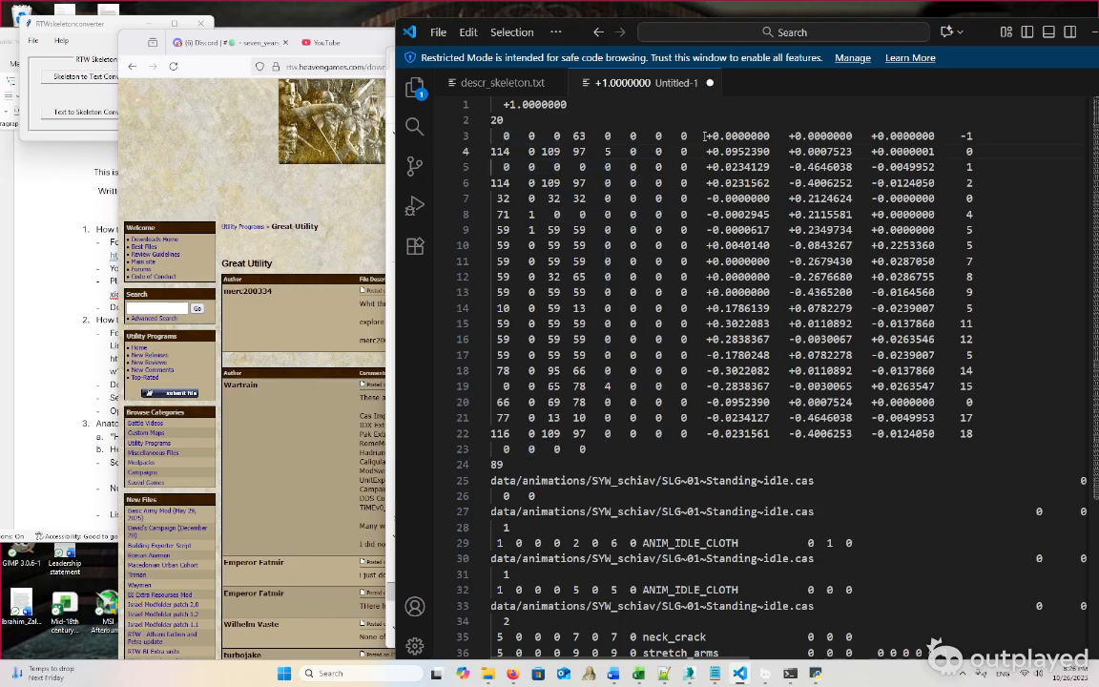
left_click_drag(705, 136, 937, 143)
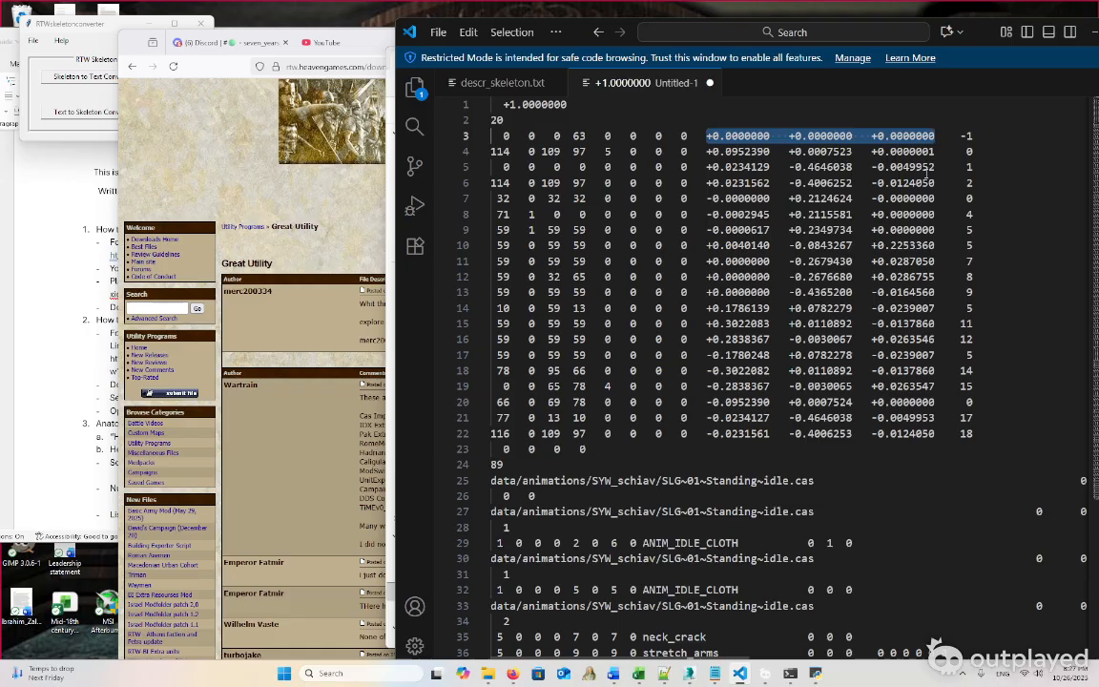
left_click(727, 139)
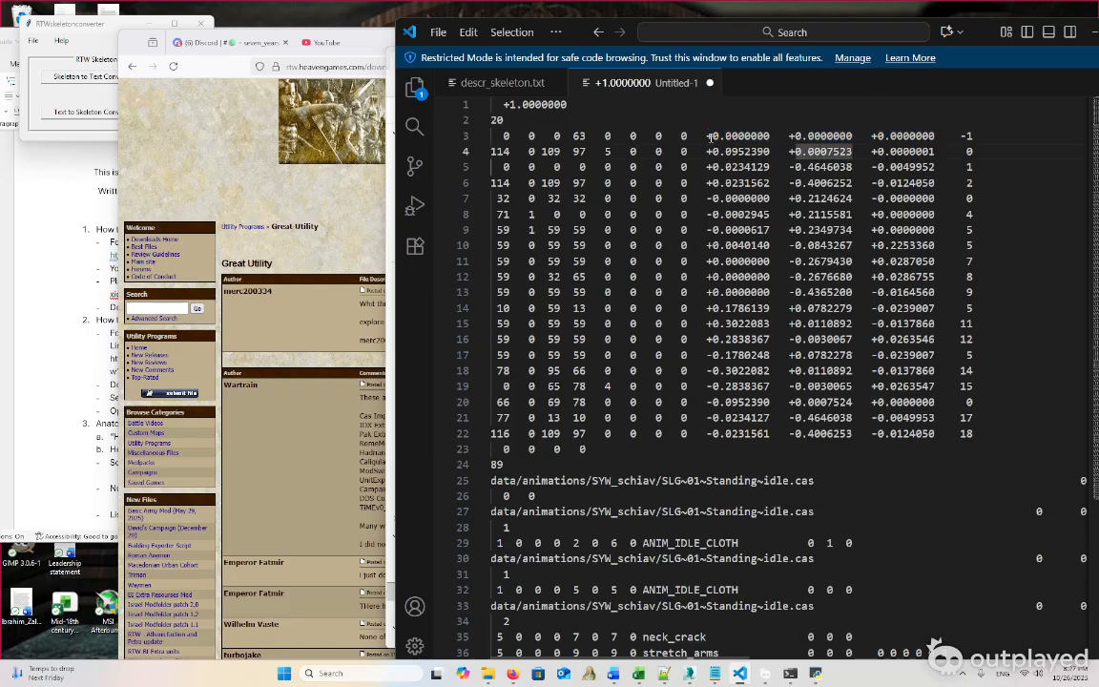
left_click_drag(707, 136, 770, 138)
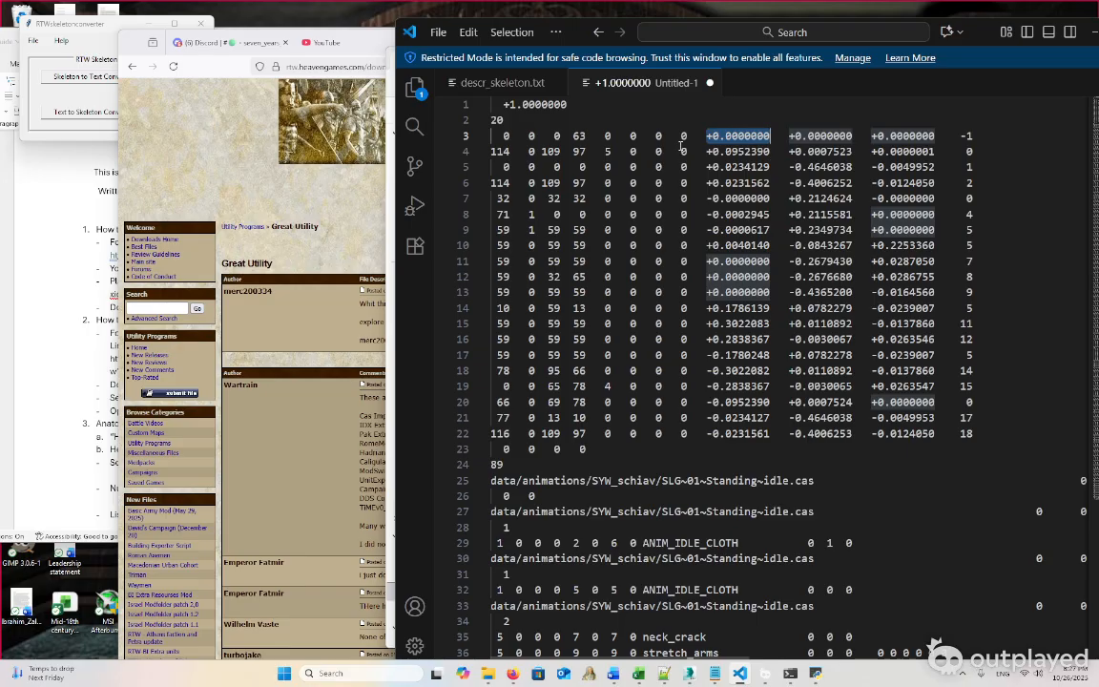
left_click_drag(789, 136, 852, 135)
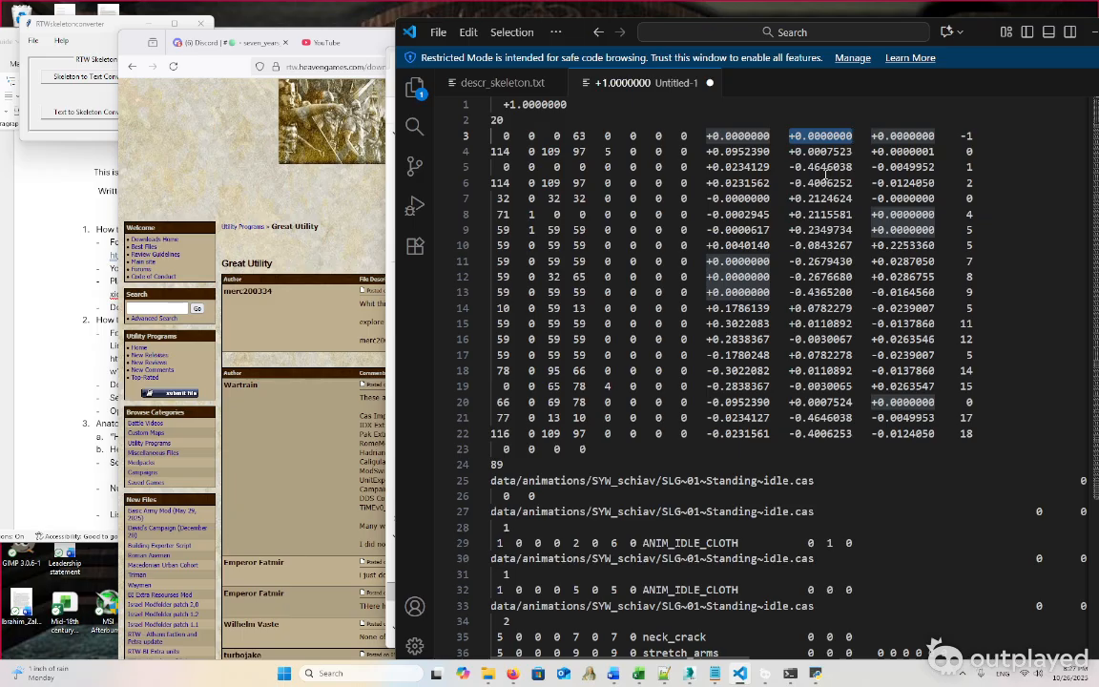
left_click_drag(870, 138, 937, 135)
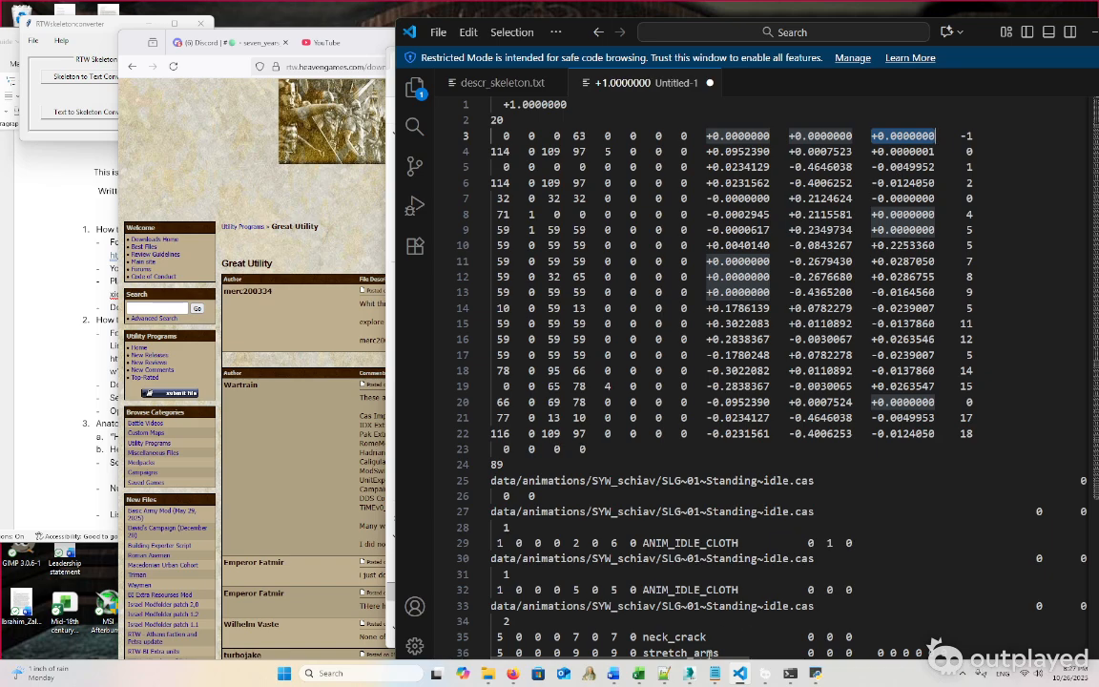
Switch to 3ds Max, show the Top view in wireframe and try to draw a box from the figure's centre
left_click(697, 663)
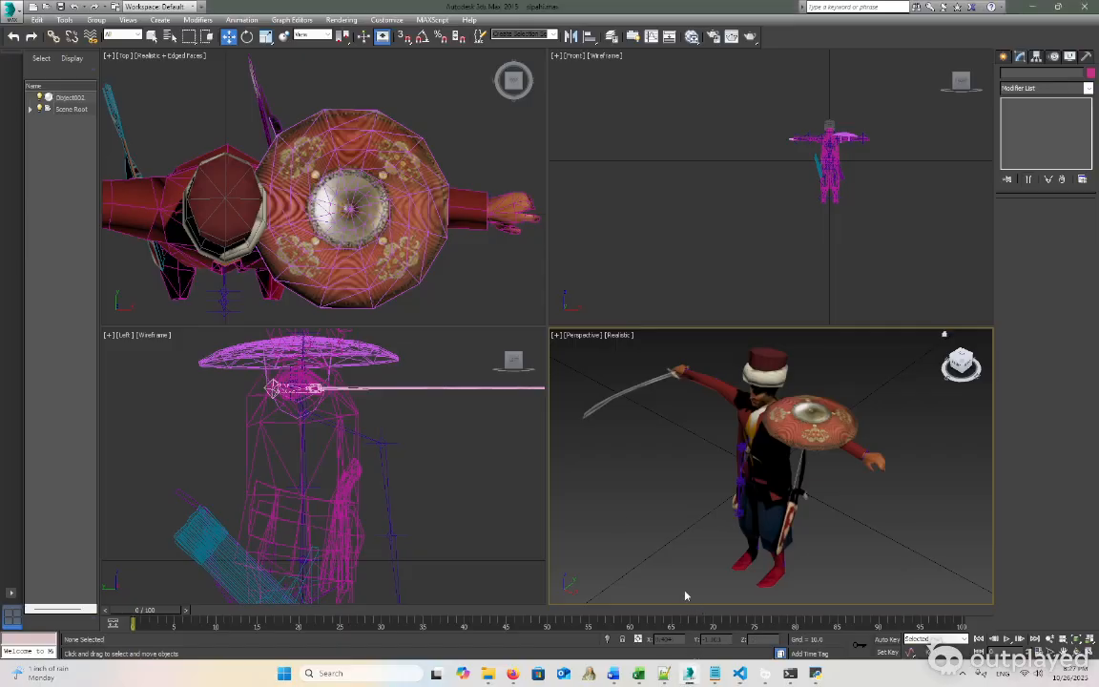
left_click(1004, 56)
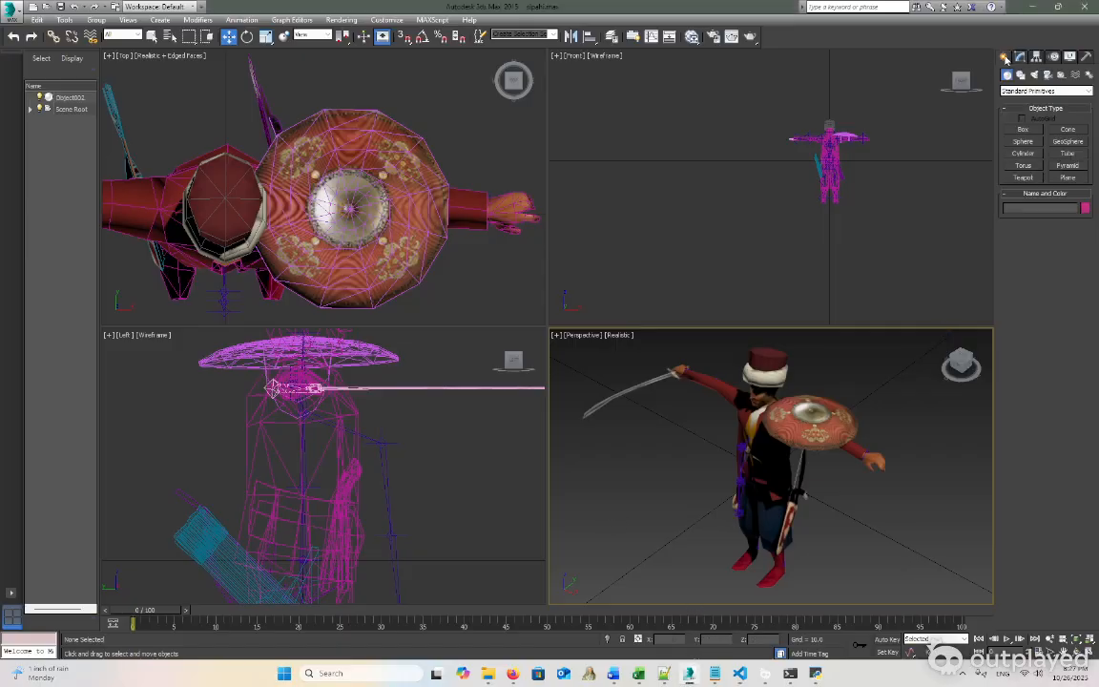
left_click(1025, 132)
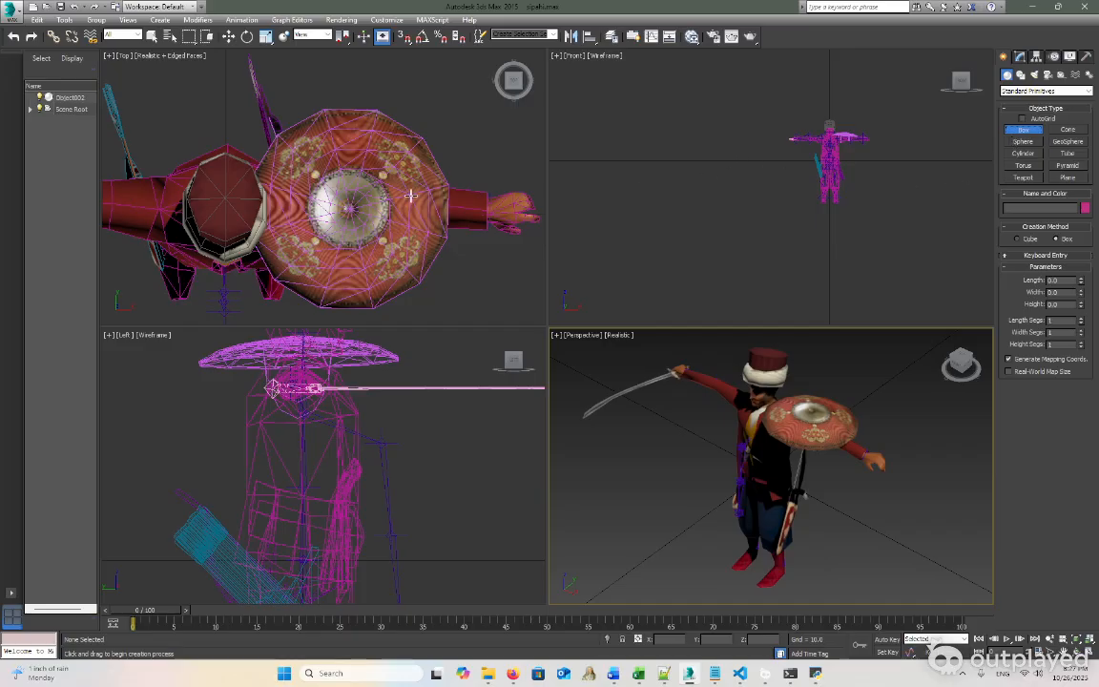
left_click_drag(301, 209, 385, 169)
key("F3")
scroll(351, 169, "down", 4)
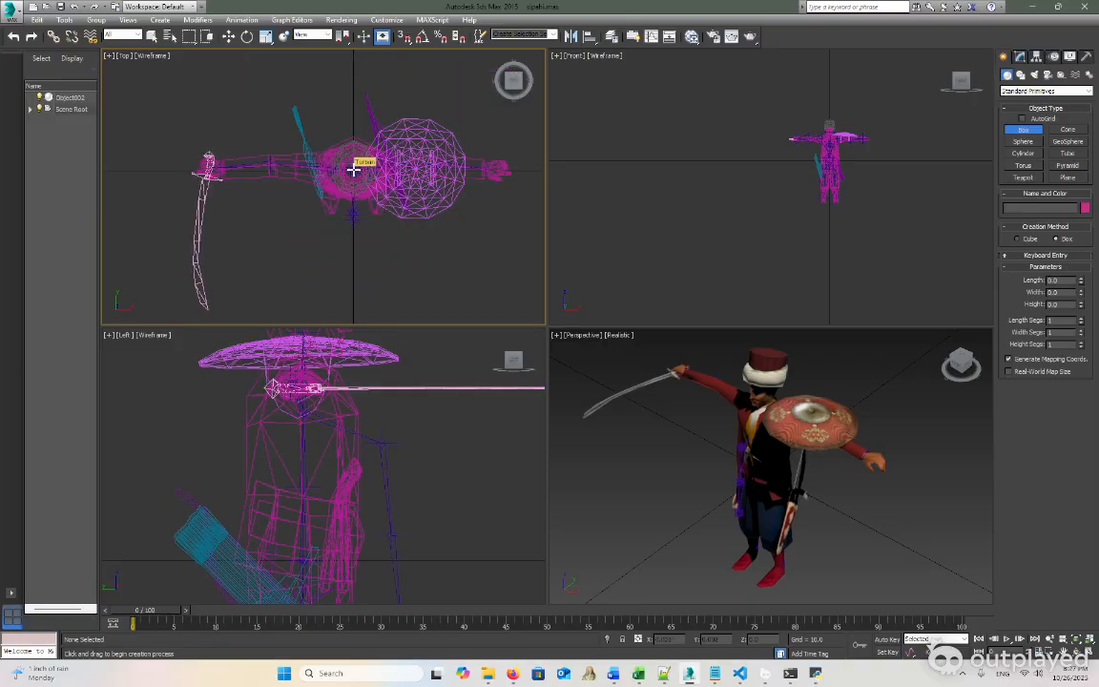
left_click_drag(354, 160, 309, 217)
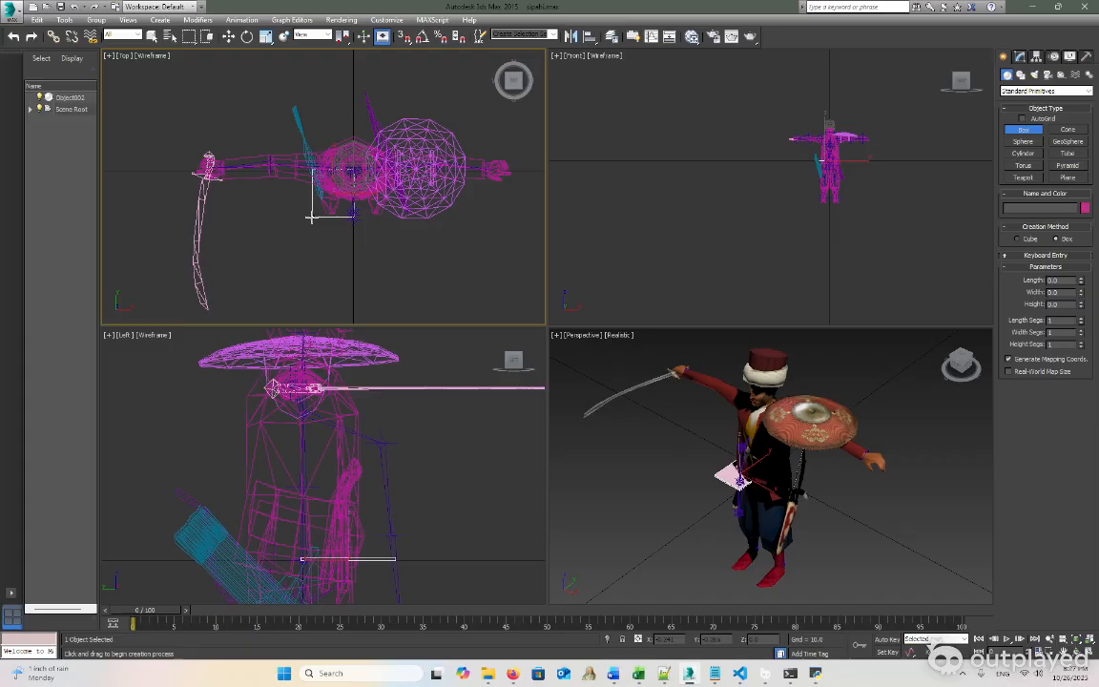
left_click_drag(310, 217, 232, 167)
right_click(332, 214)
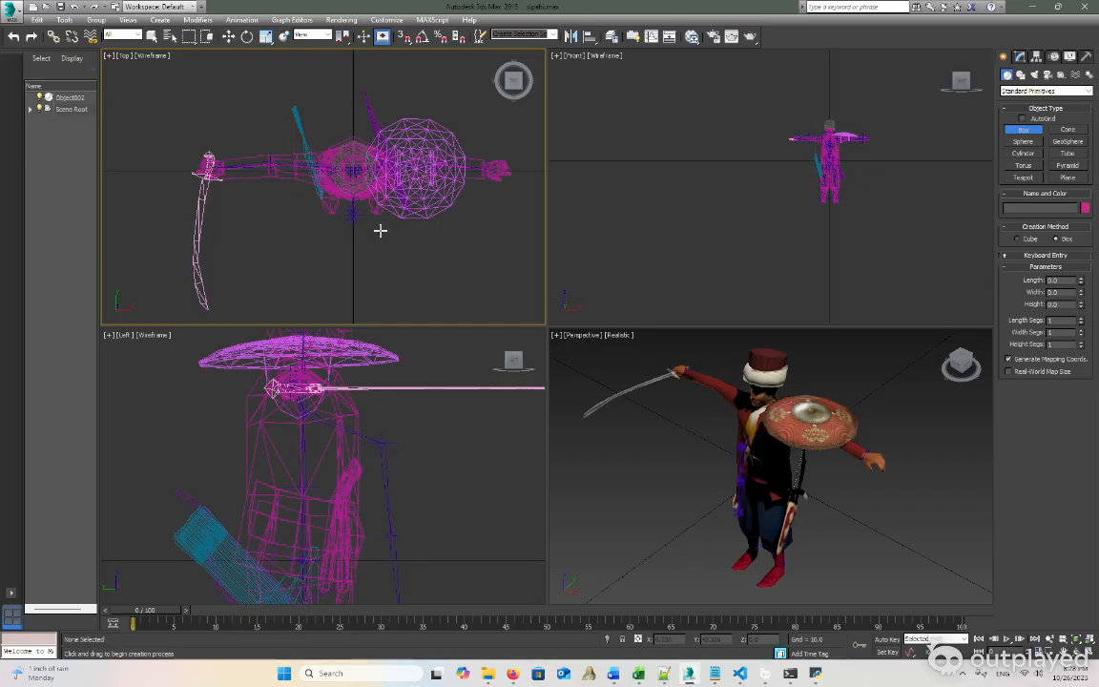
left_click_drag(809, 354, 801, 377)
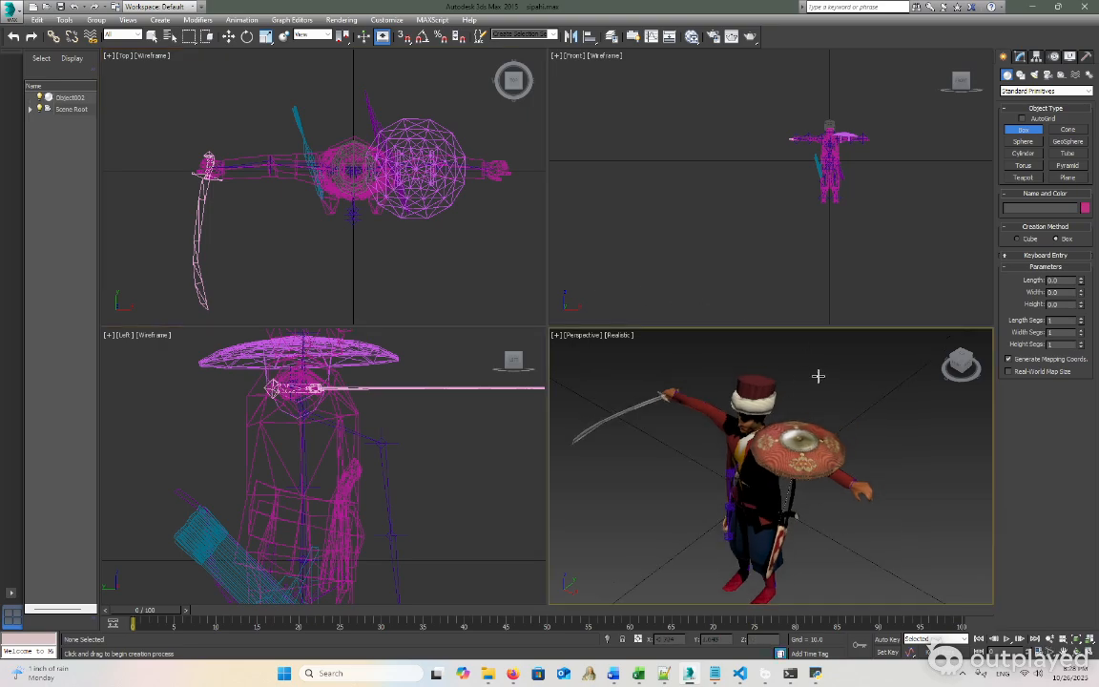
Export all objects as CAS with the R:TW Import/Export script, replacing sipahimounted.cas on the Desktop
left_click(1085, 56)
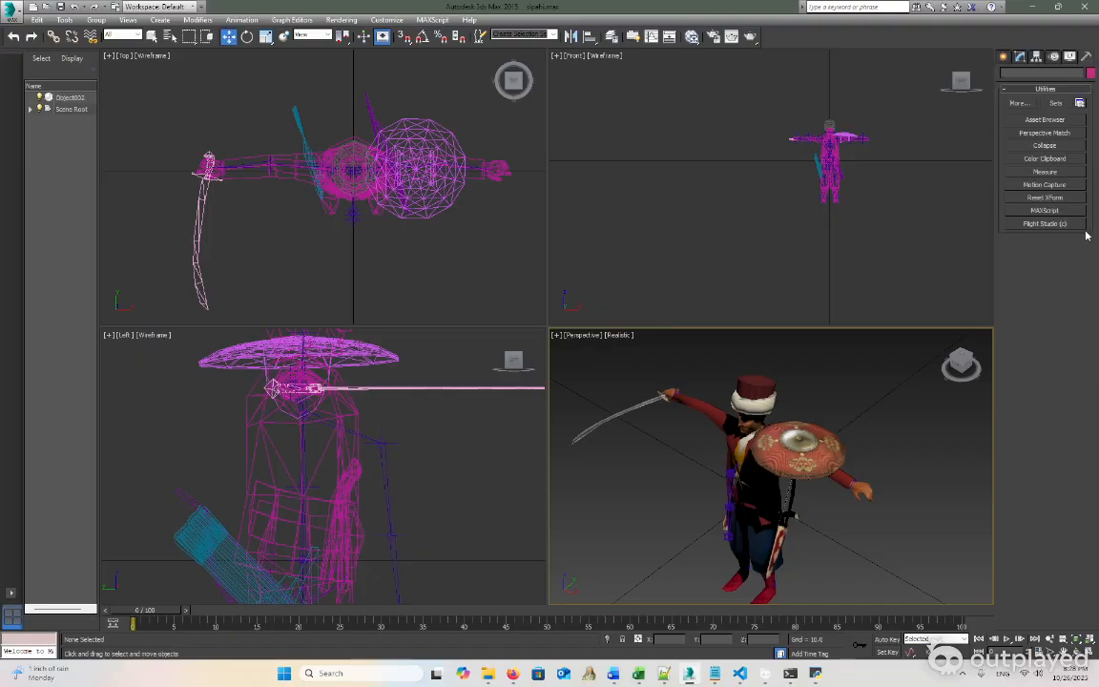
left_click(1045, 209)
left_click(1075, 337)
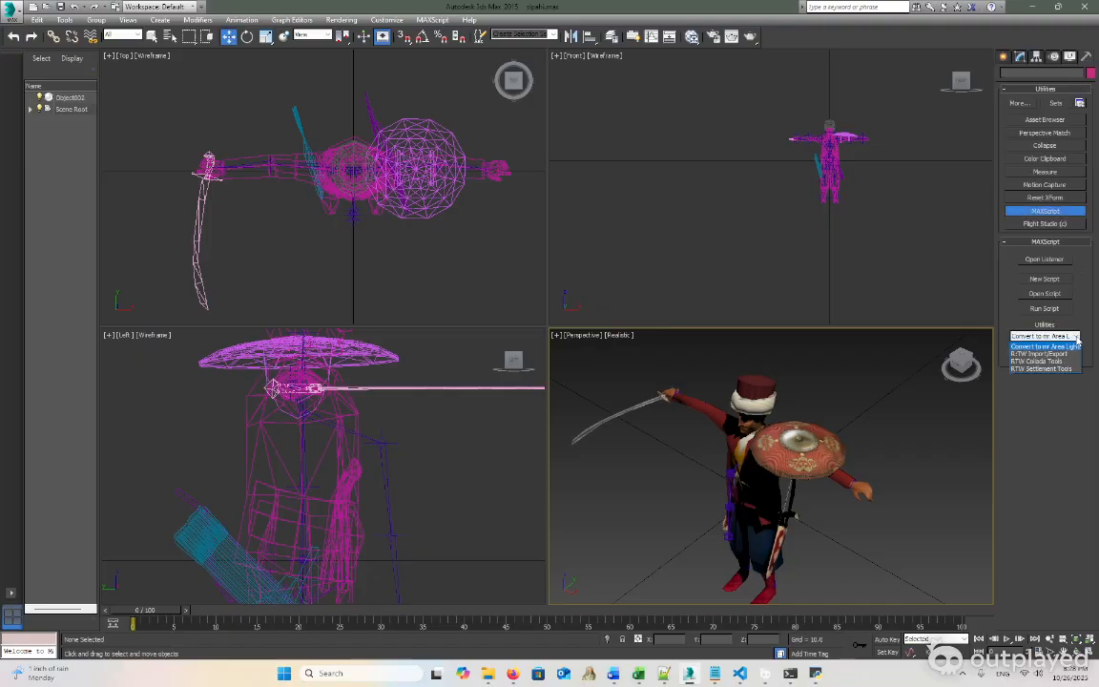
left_click(1047, 353)
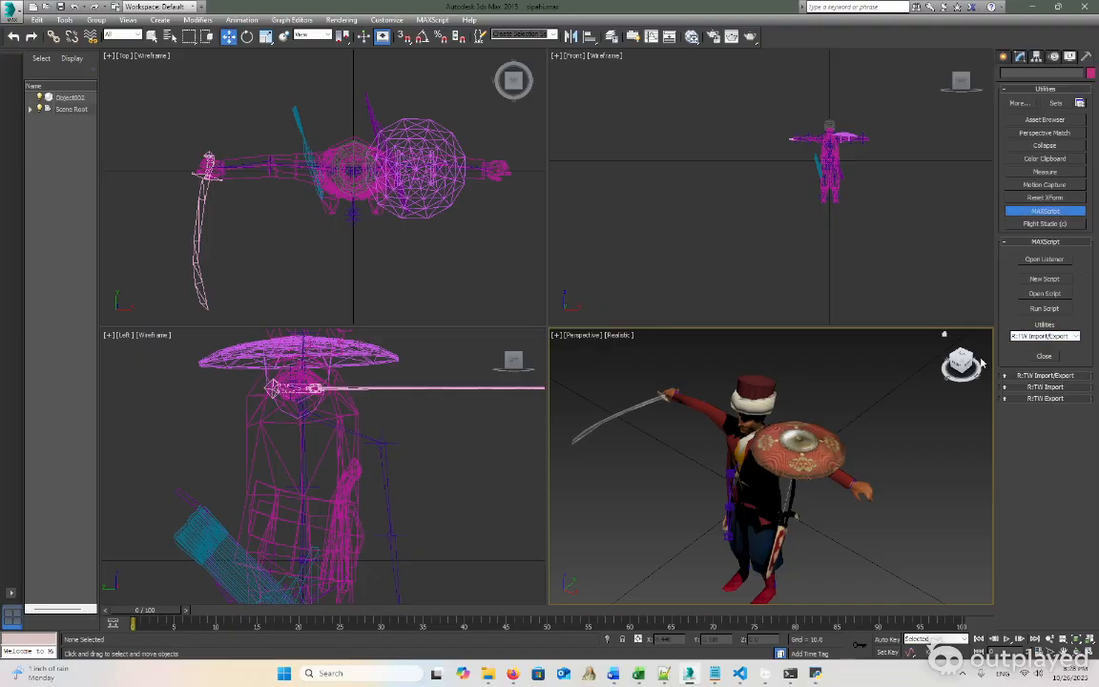
left_click(1060, 398)
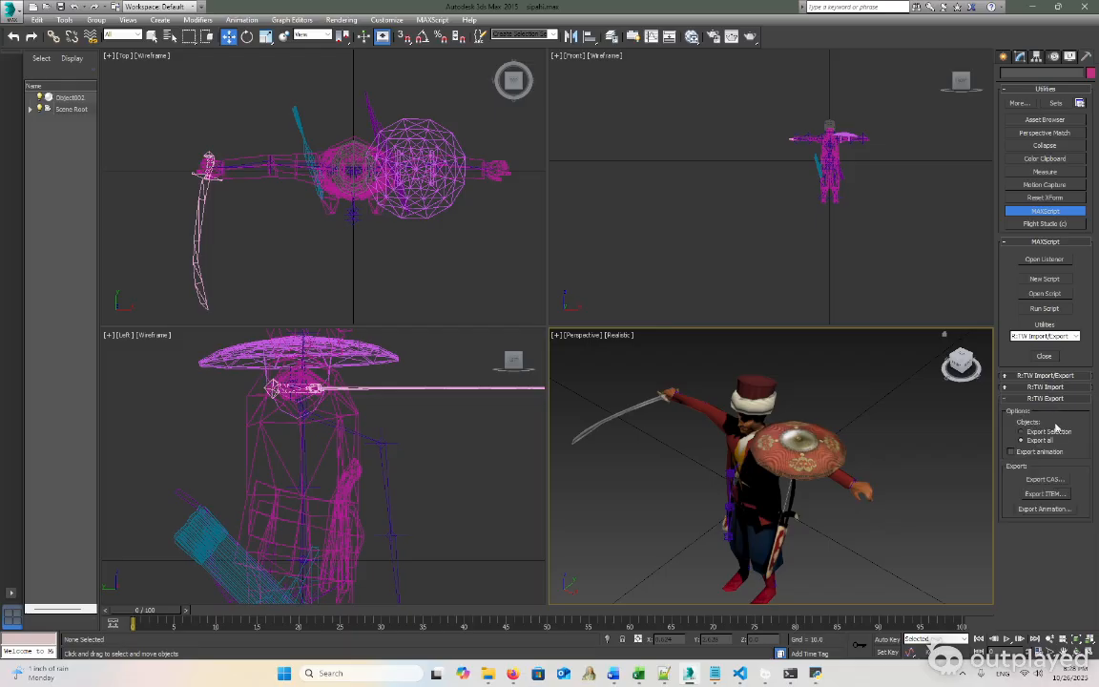
left_click(1045, 479)
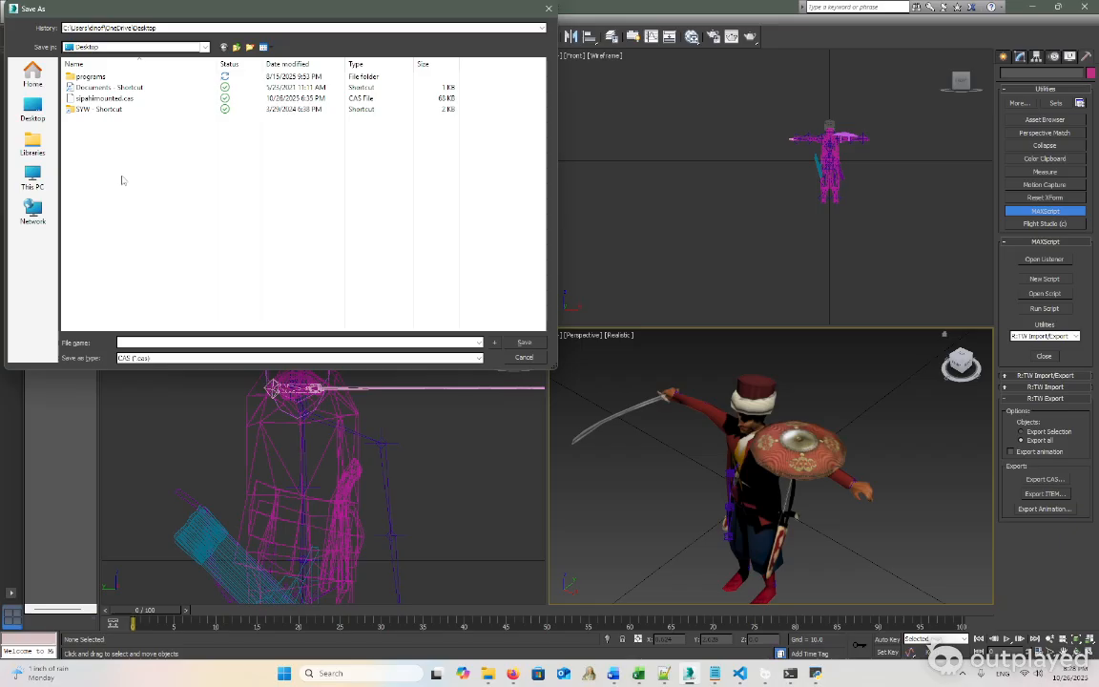
double_click(103, 98)
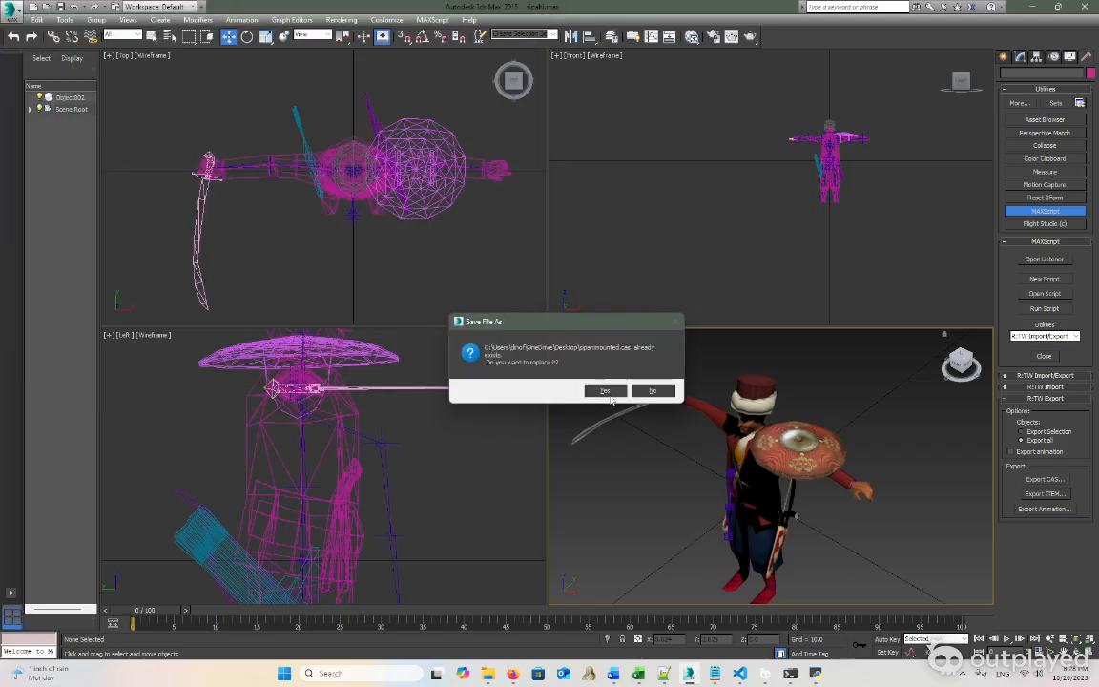
left_click(607, 392)
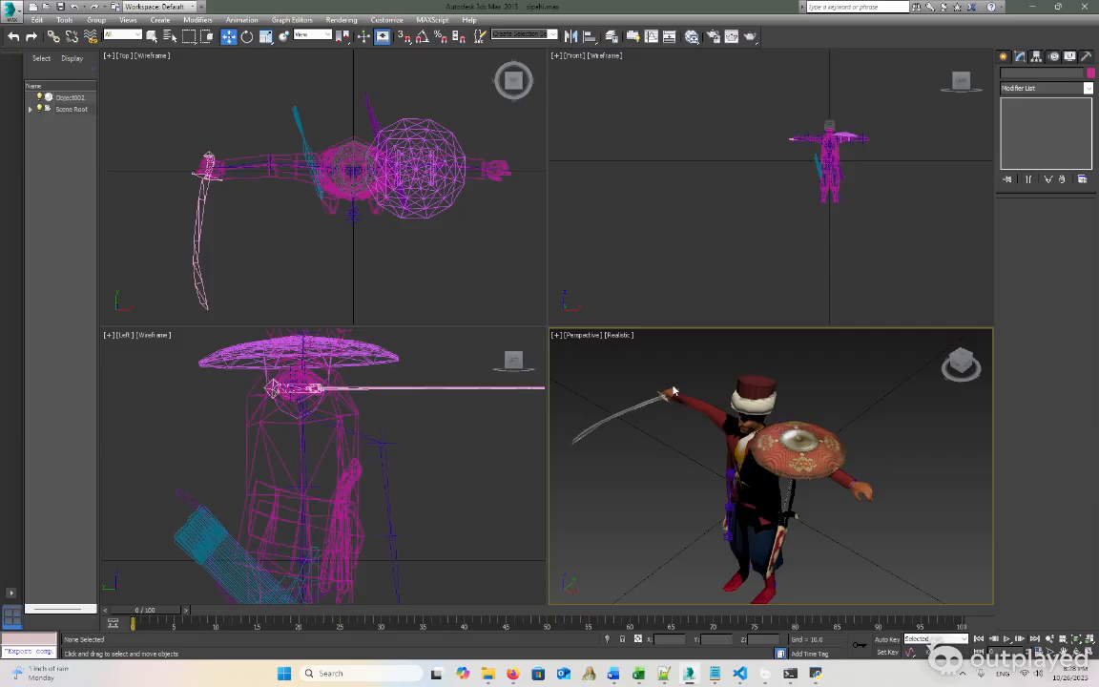
Open the MAXScript Listener and highlight each of the RThigh bone's three rpos values in the export log
key("F11")
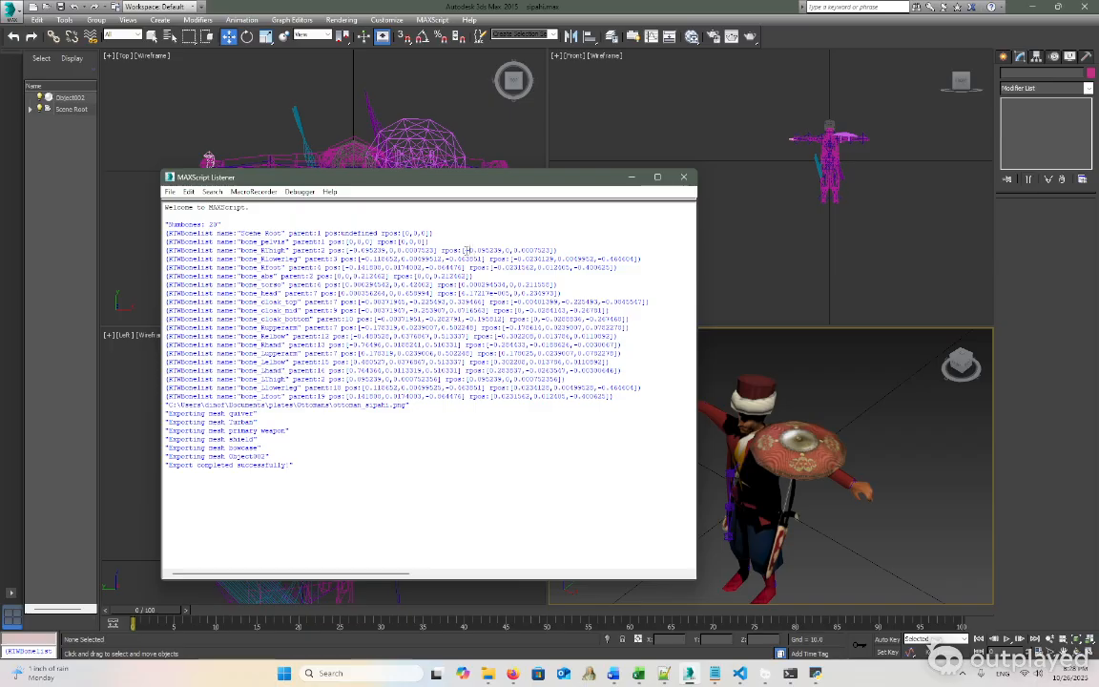
left_click_drag(467, 249, 501, 250)
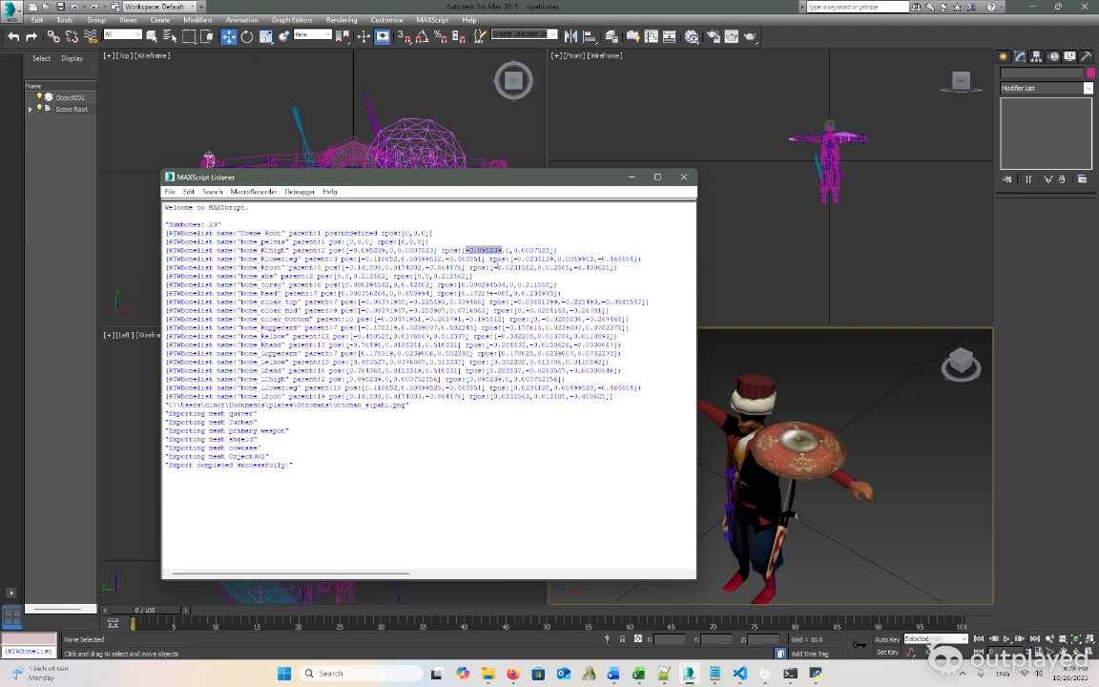
left_click(506, 249)
left_click(509, 251)
left_click_drag(502, 250, 513, 250)
left_click_drag(520, 250, 551, 250)
left_click(537, 249)
left_click_drag(507, 249, 466, 249)
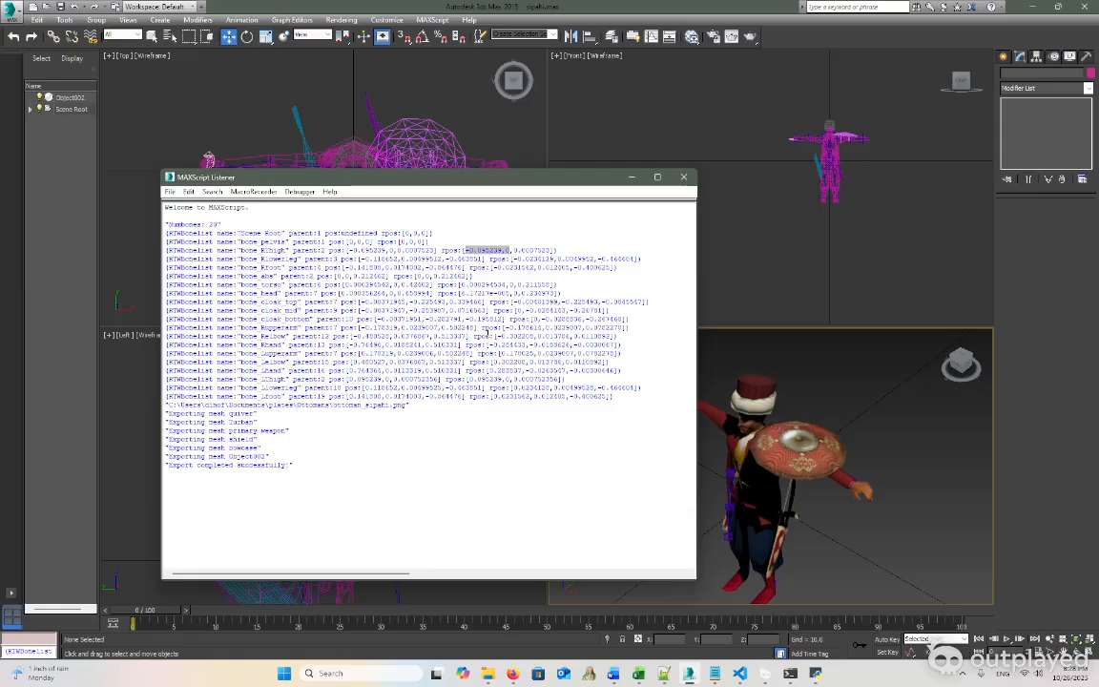
double_click(536, 250)
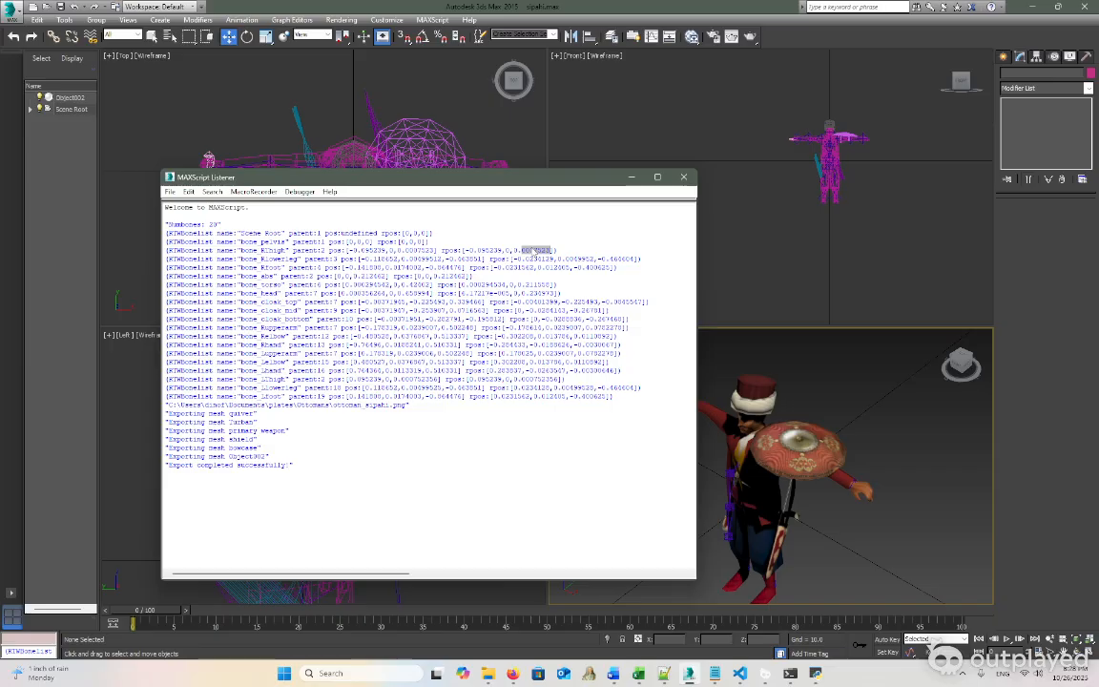
left_click(537, 251)
Copy the Rlowerleg bone's rpos values -0.0234129,0.0049952,-0.464604 into a new Notepad++ document
left_click_drag(512, 259, 637, 258)
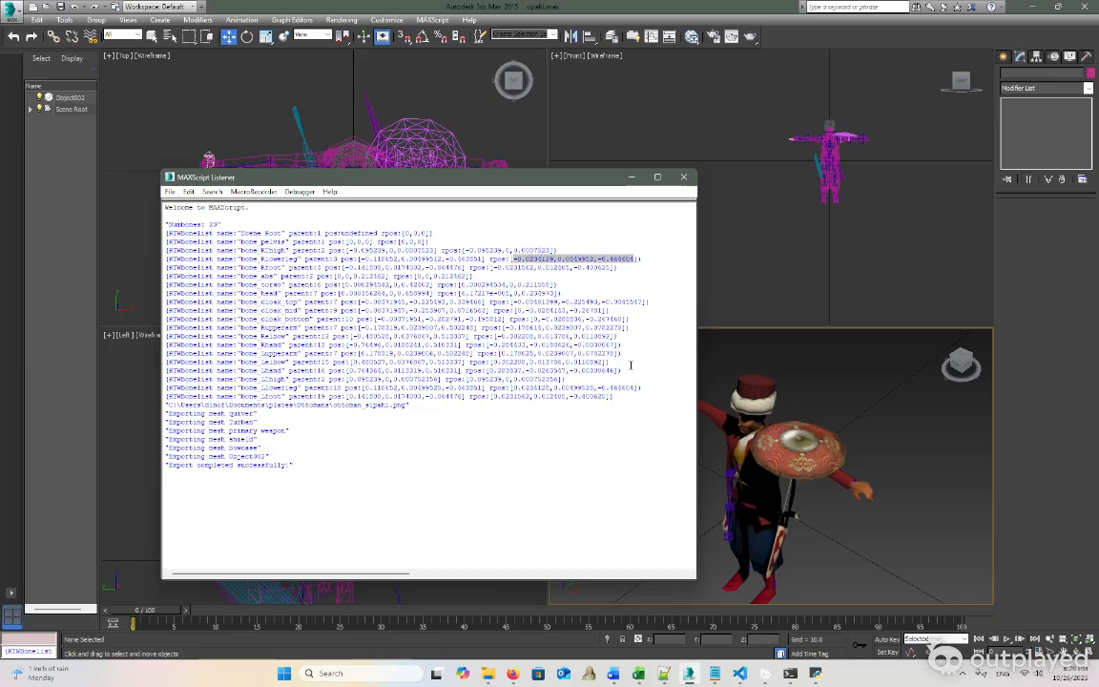
key("alt+Tab")
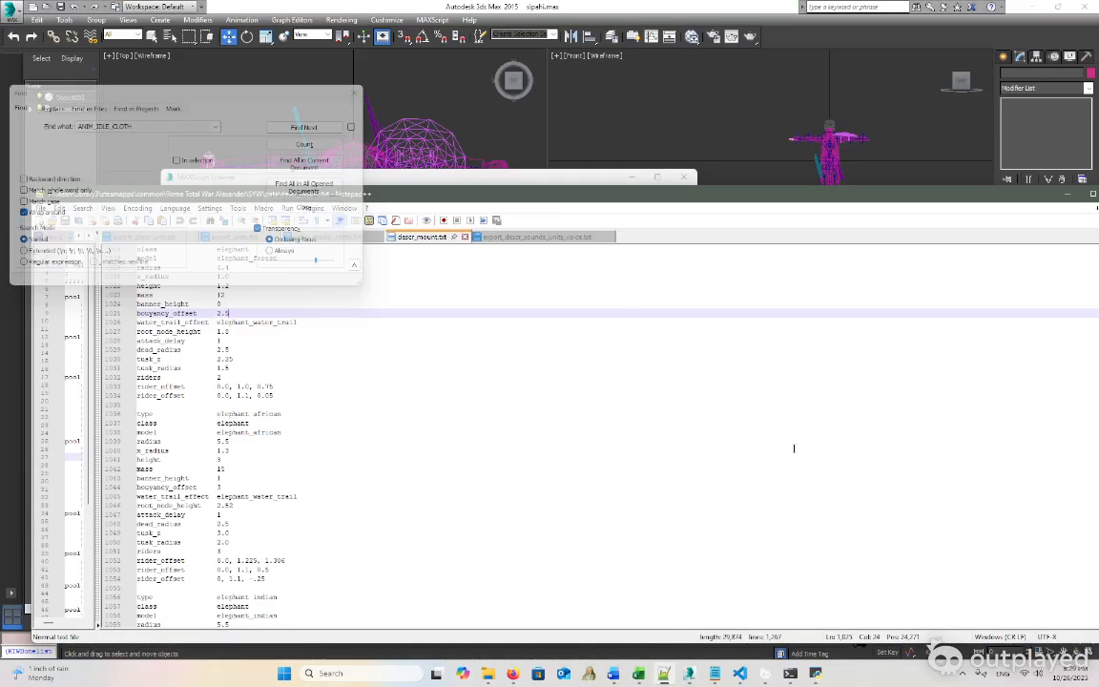
left_click_drag(515, 194, 775, 269)
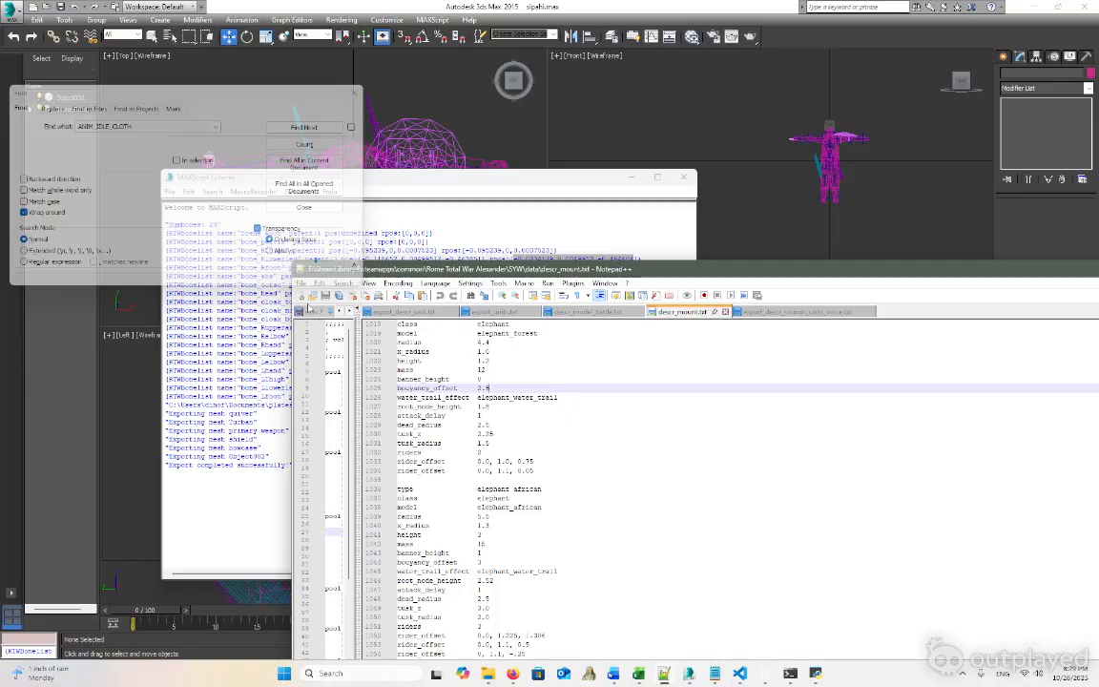
key("ctrl+n")
type("-0.0234129,0.0049952,-0.466004")
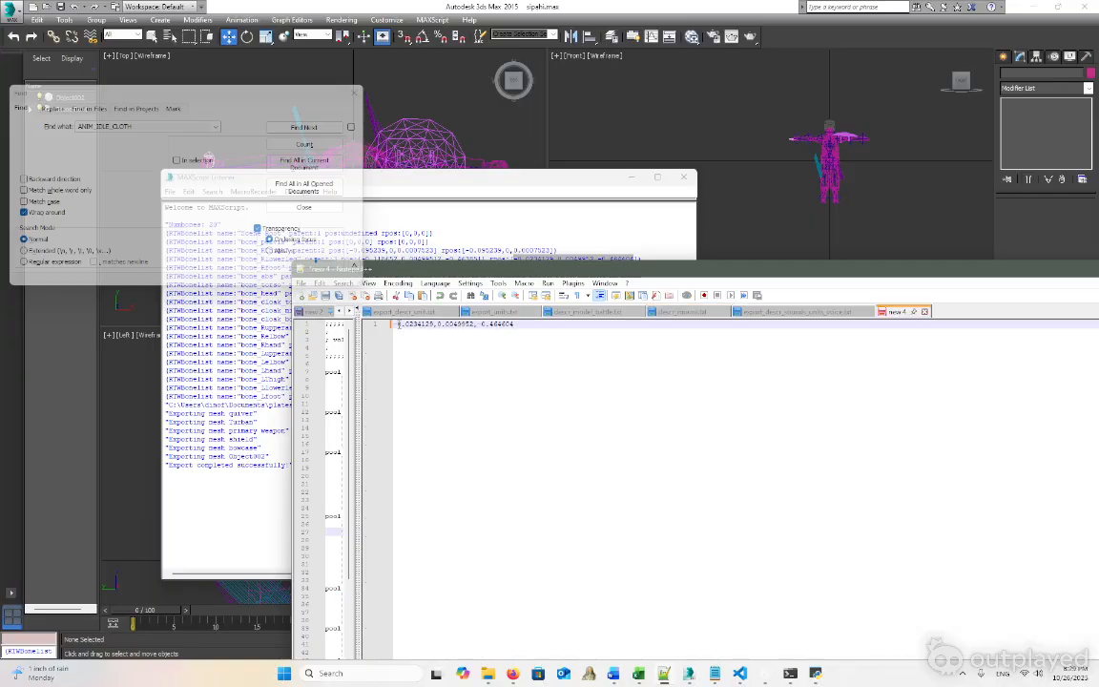
Reorder the pasted Rlowerleg coordinates so that -0.464604 comes second and 0.0049952 third, separated by a comma
left_click_drag(437, 324, 477, 326)
key("ctrl+x")
key("End")
key("ctrl+v")
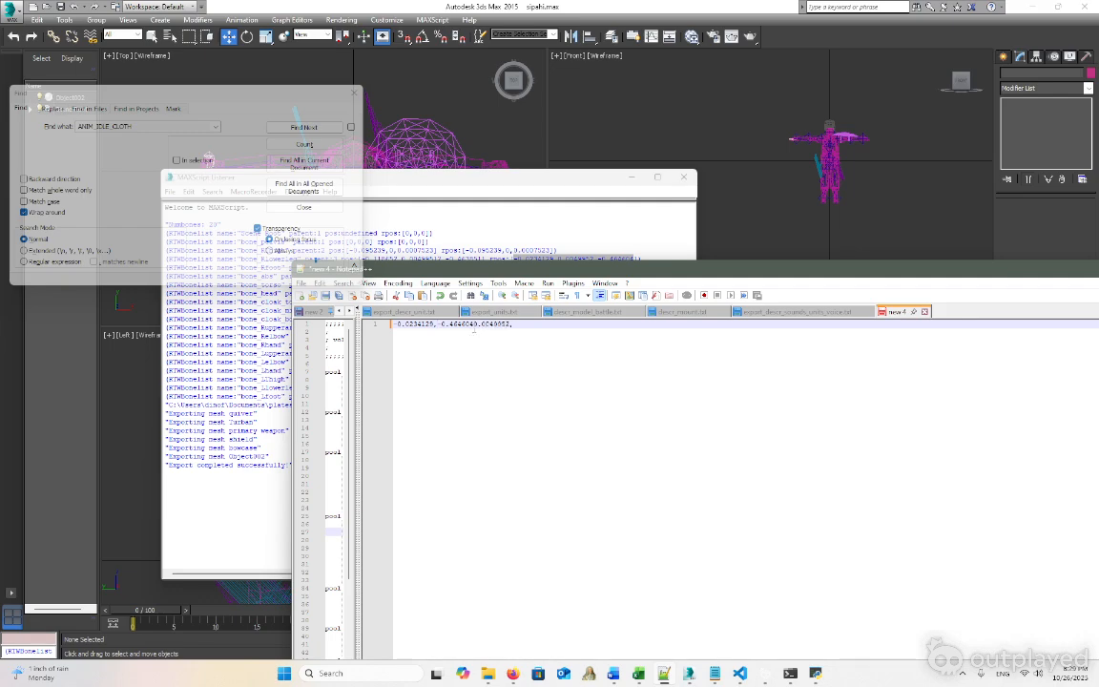
left_click(473, 324)
type(",")
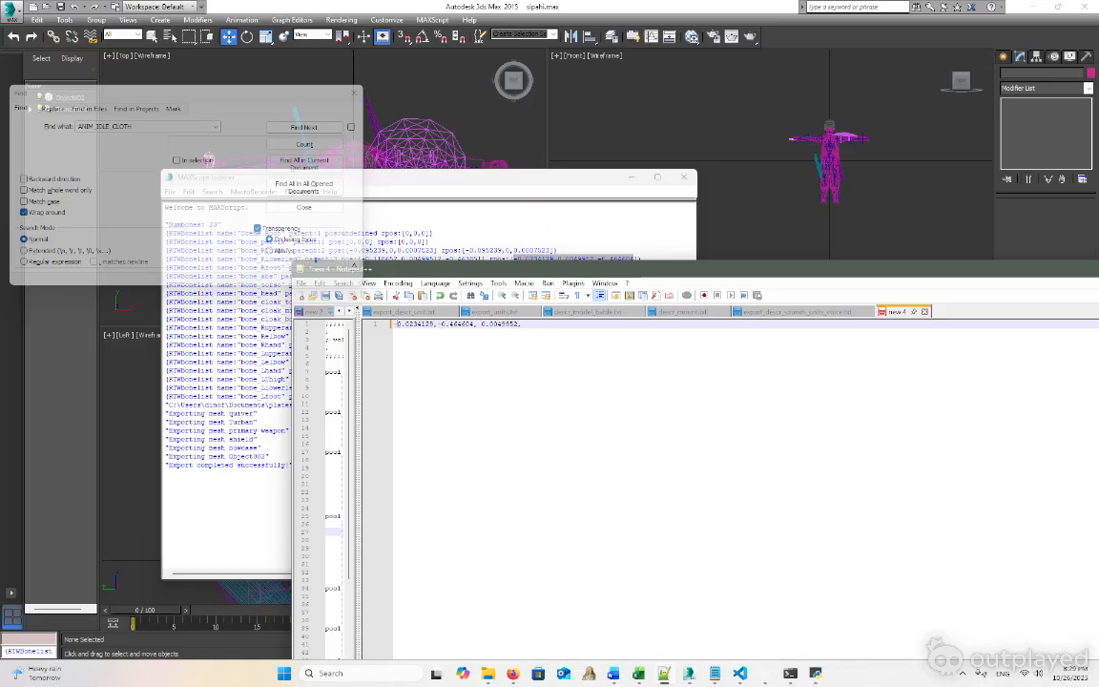
Flip the signs of the first and third values and remove the trailing comma, giving 0.0234129,-0.464604, -0.0049952
key("Home")
key("Delete")
left_click(531, 325)
key("BackSpace")
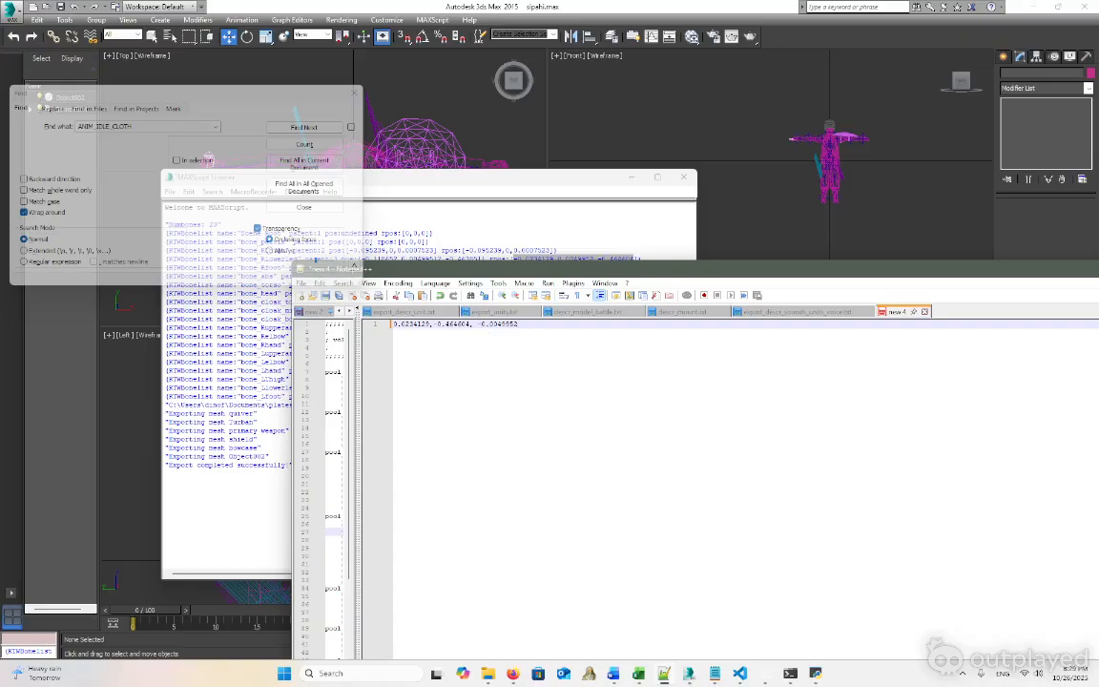
Switch to Visual Studio Code and highlight the three coordinates on line 5, comparing them with the reordered values in Notepad++
mouse_move(663, 673)
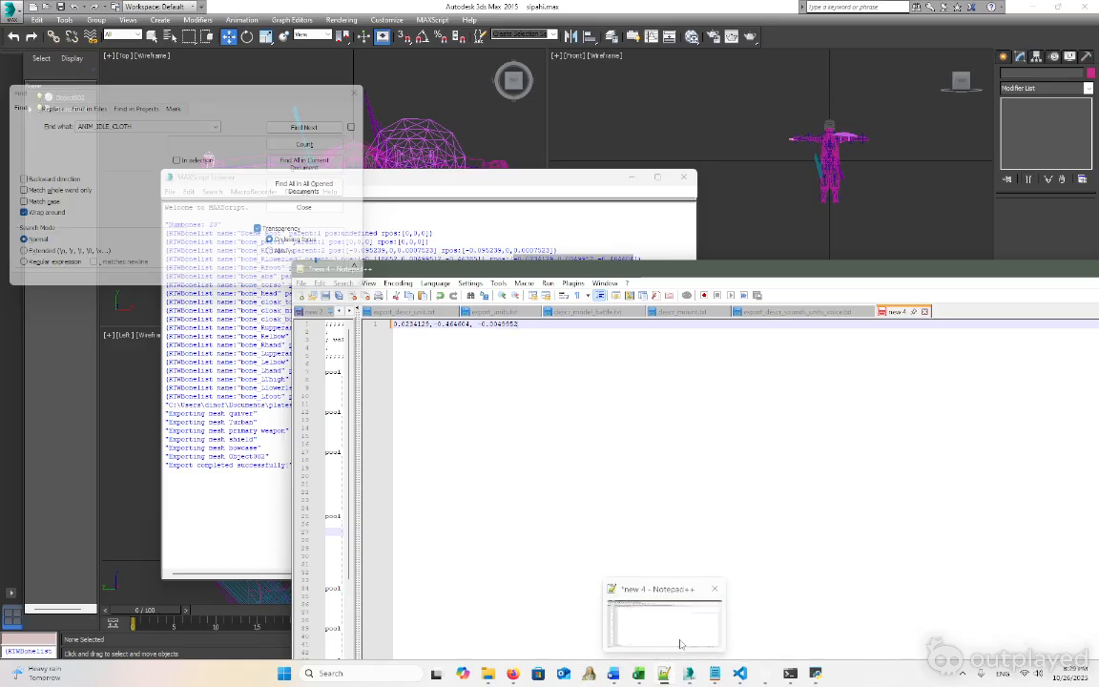
left_click(758, 607)
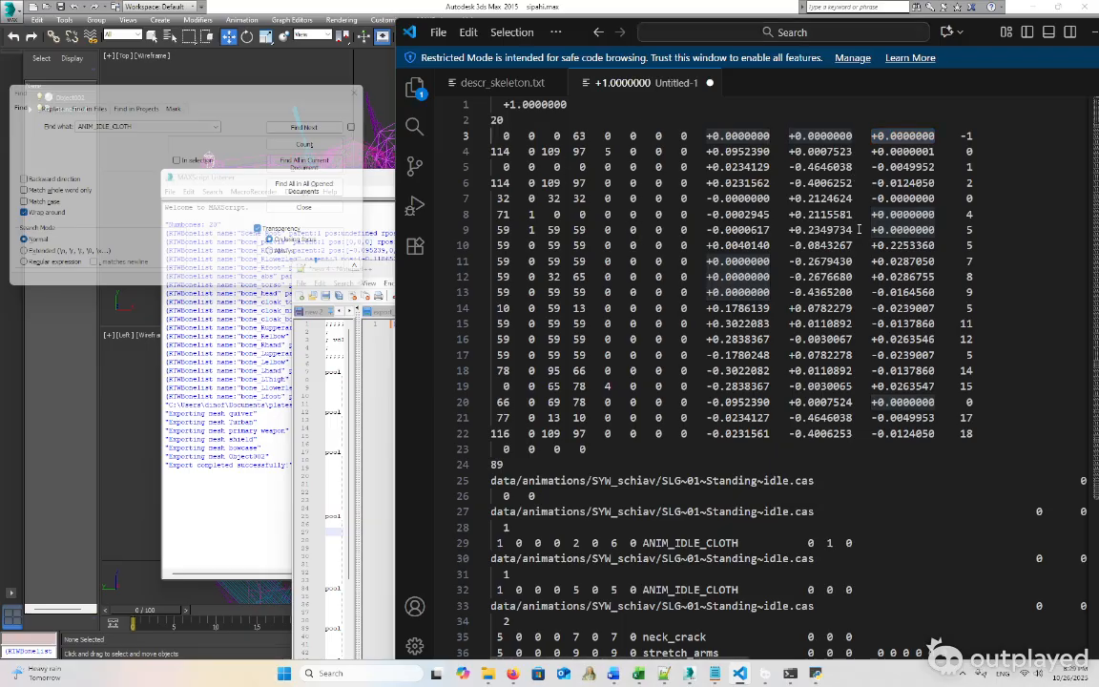
left_click(338, 346)
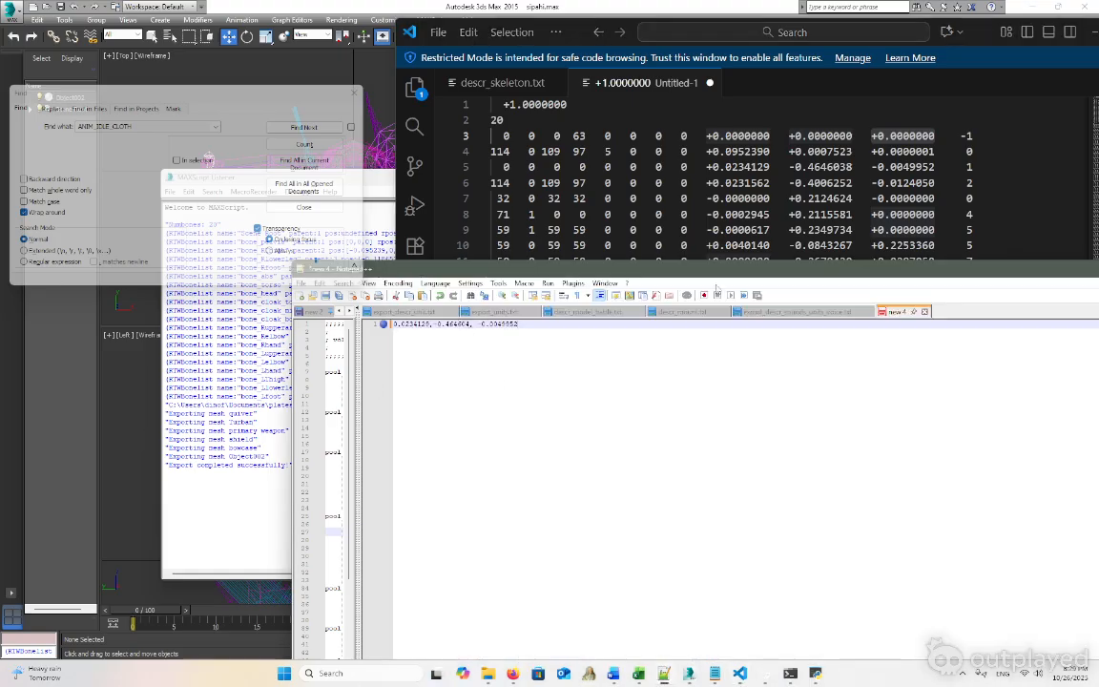
left_click(838, 195)
left_click_drag(936, 168, 720, 167)
left_click(369, 395)
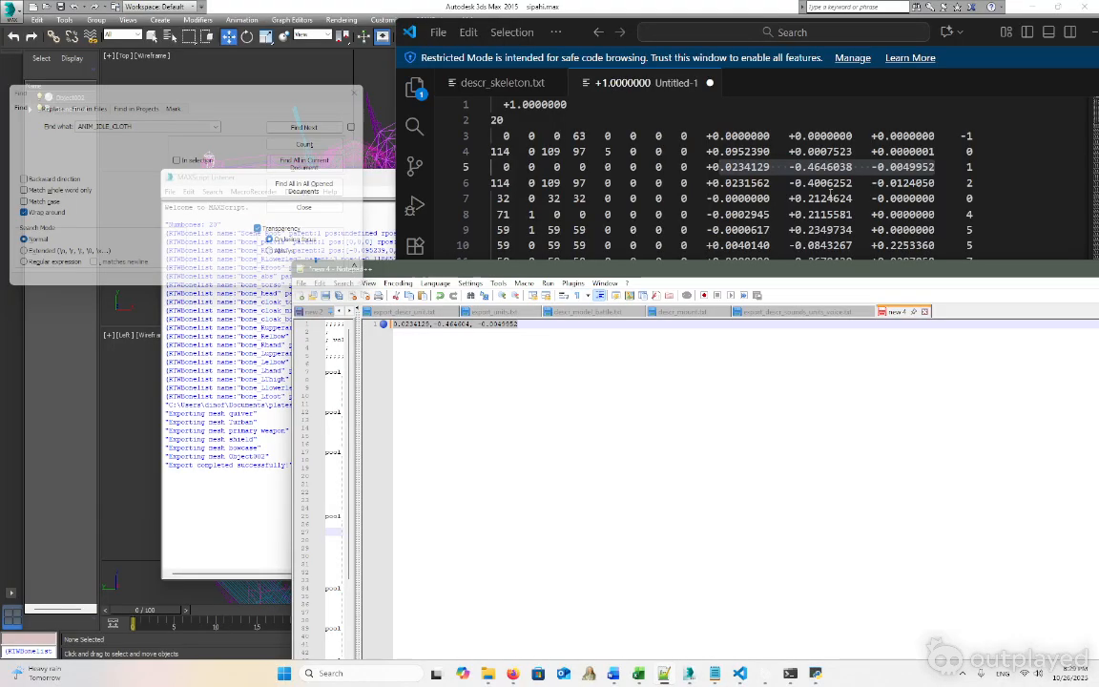
left_click(929, 169)
left_click_drag(941, 167, 707, 167)
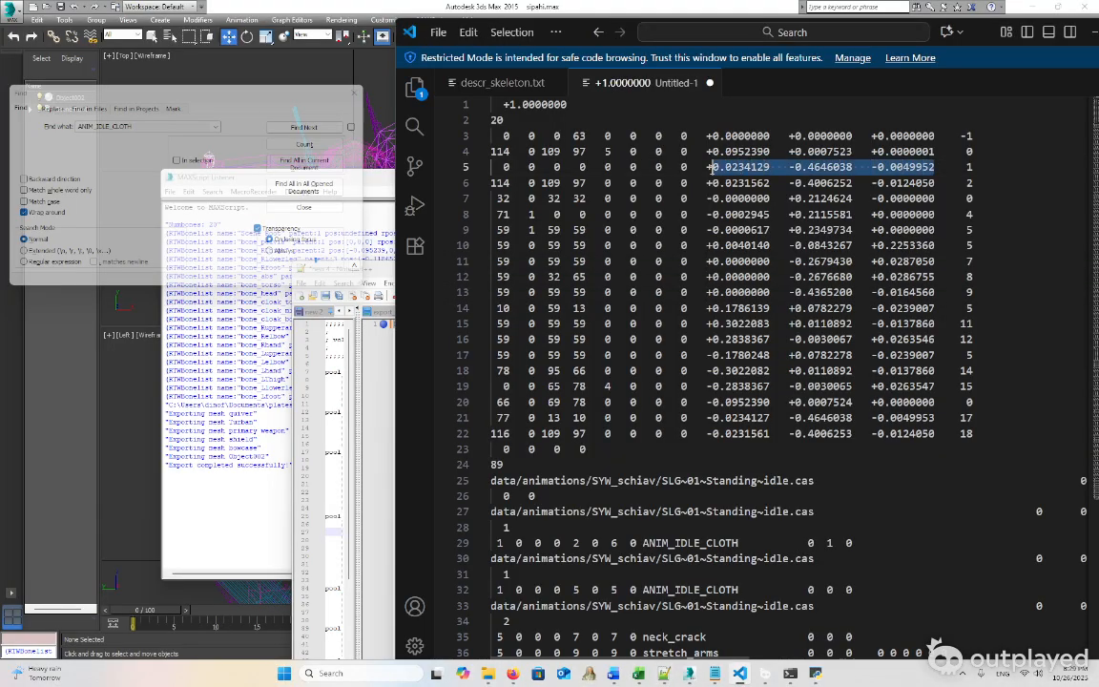
left_click_drag(387, 270, 363, 288)
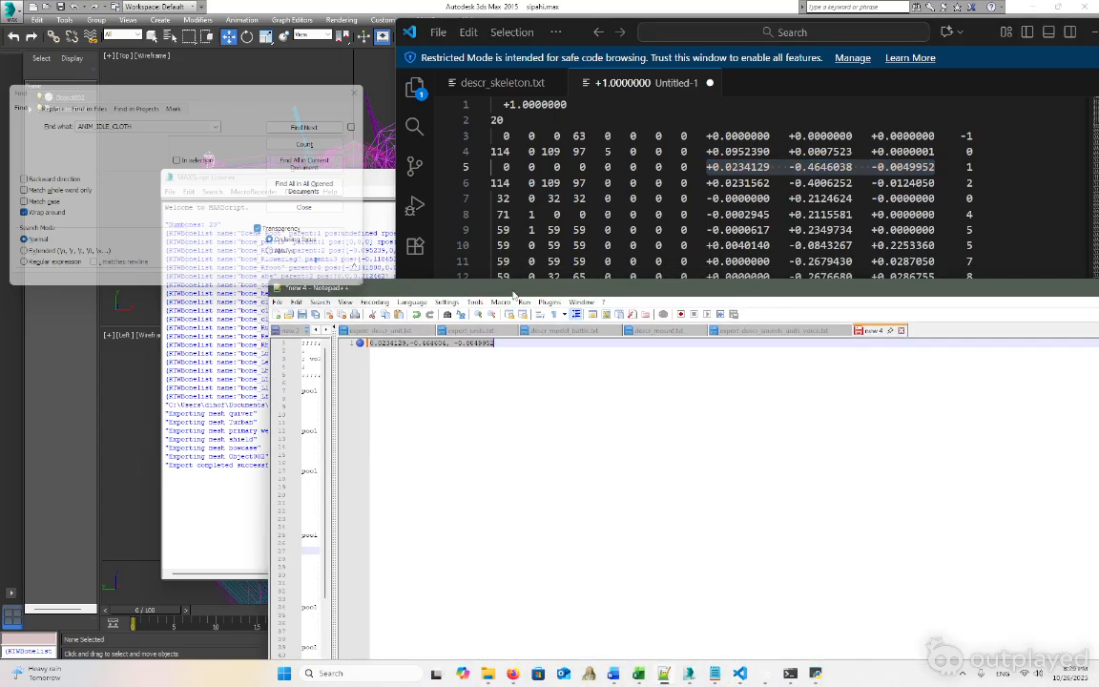
Close the new 4 document without saving it and minimize Notepad++
middle_click(877, 330)
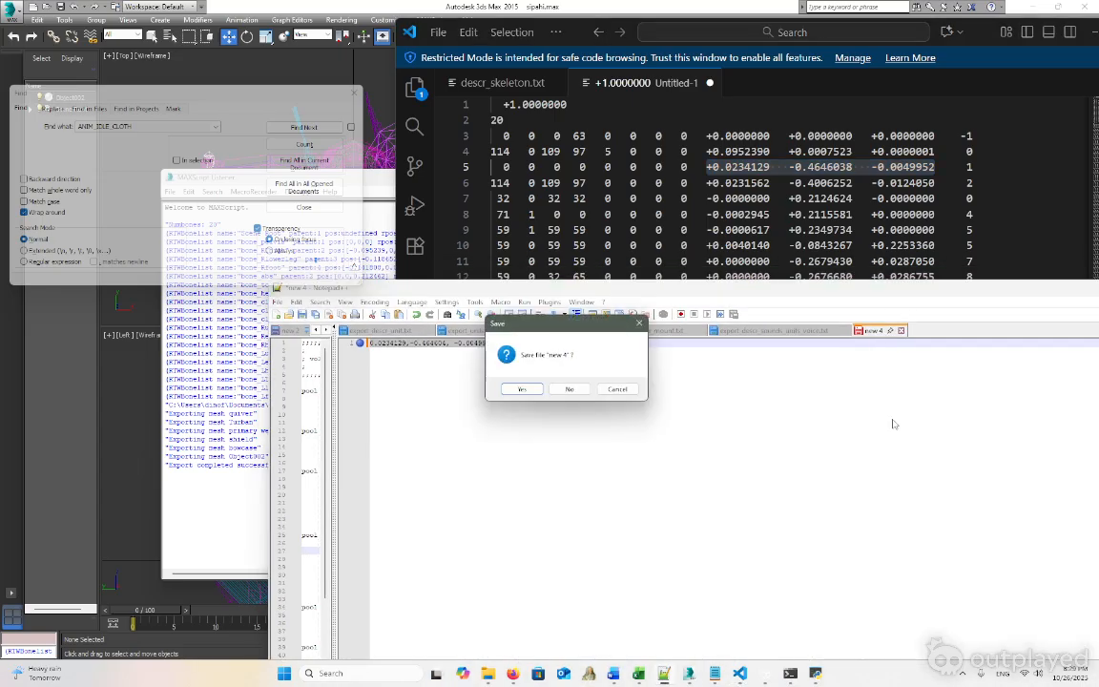
left_click(579, 391)
left_click_drag(998, 292, 725, 346)
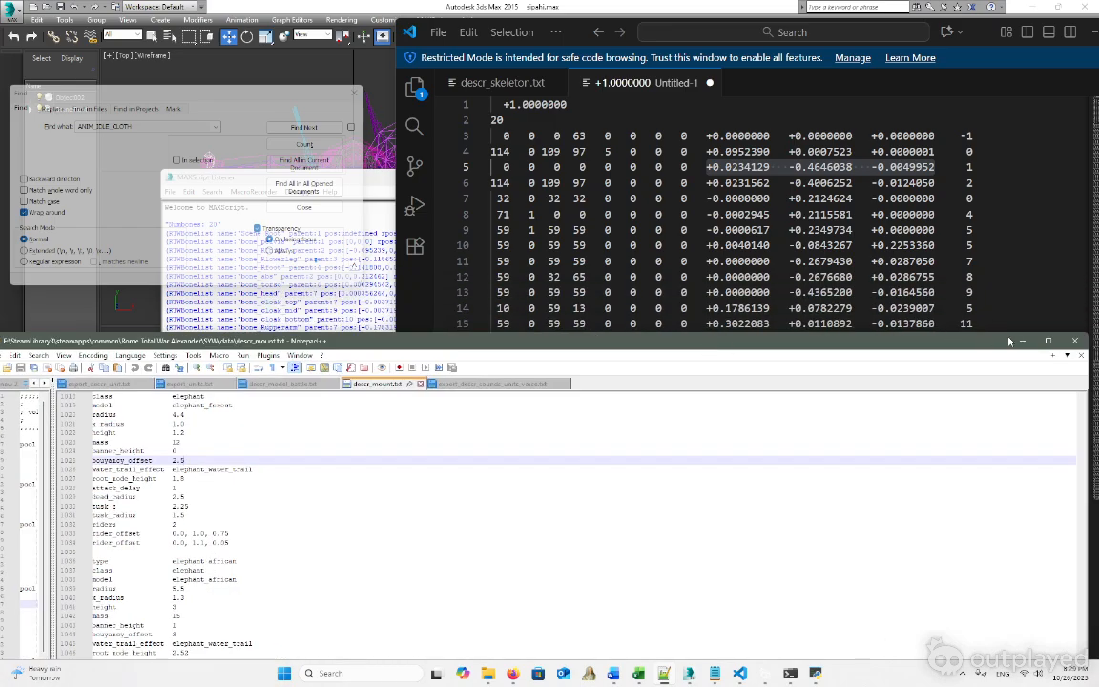
left_click(1010, 340)
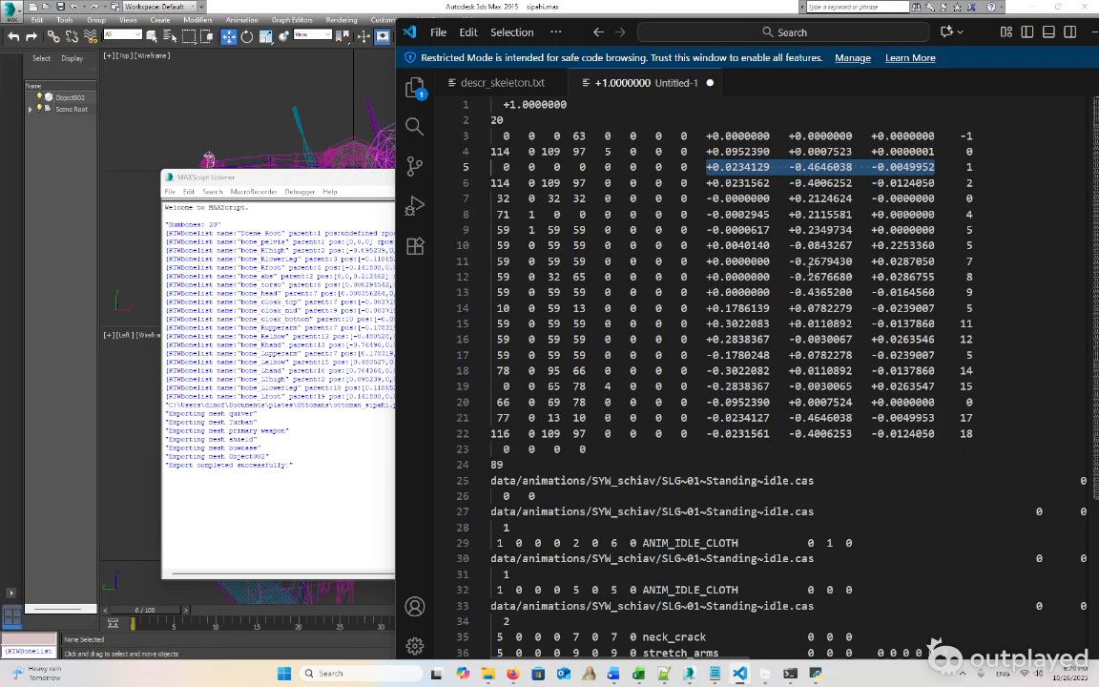
Highlight the final value -1 on line 3 and the entire rows on lines 3 and 4 of the skeleton text
left_click(622, 135)
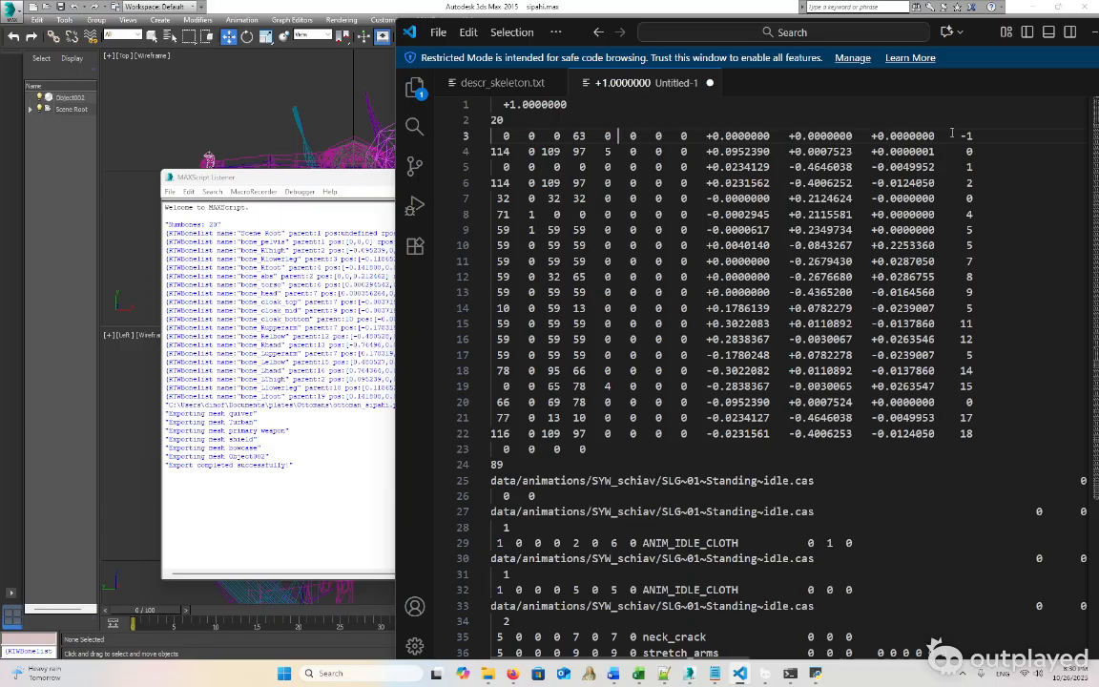
left_click_drag(960, 135, 973, 135)
left_click(960, 135)
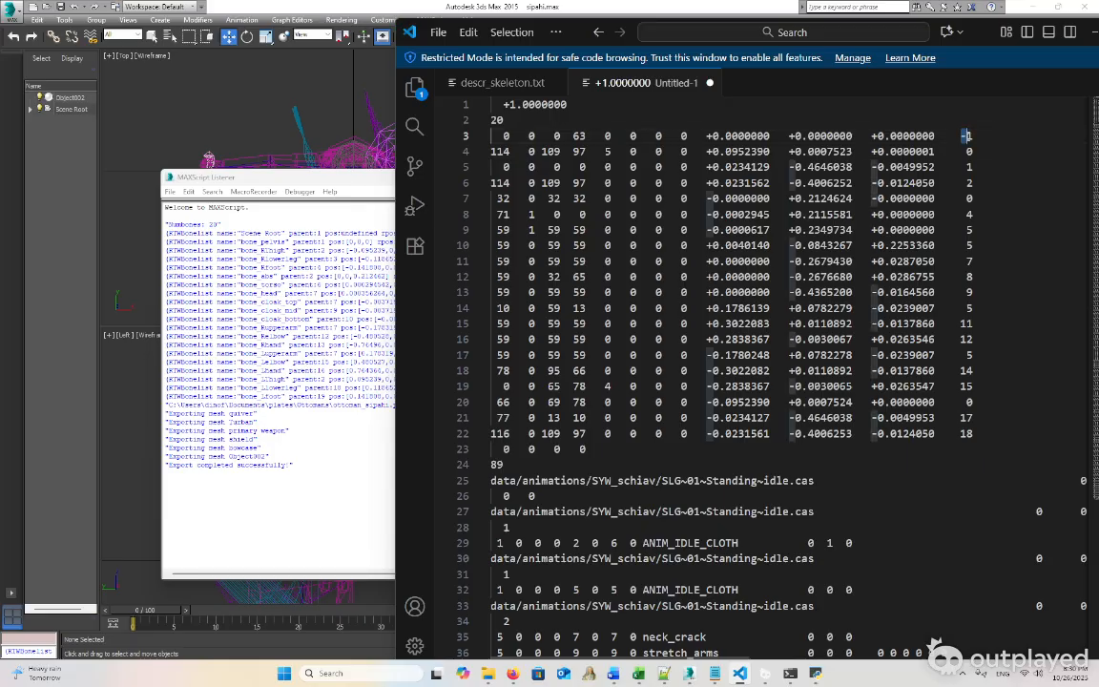
left_click_drag(960, 136, 973, 136)
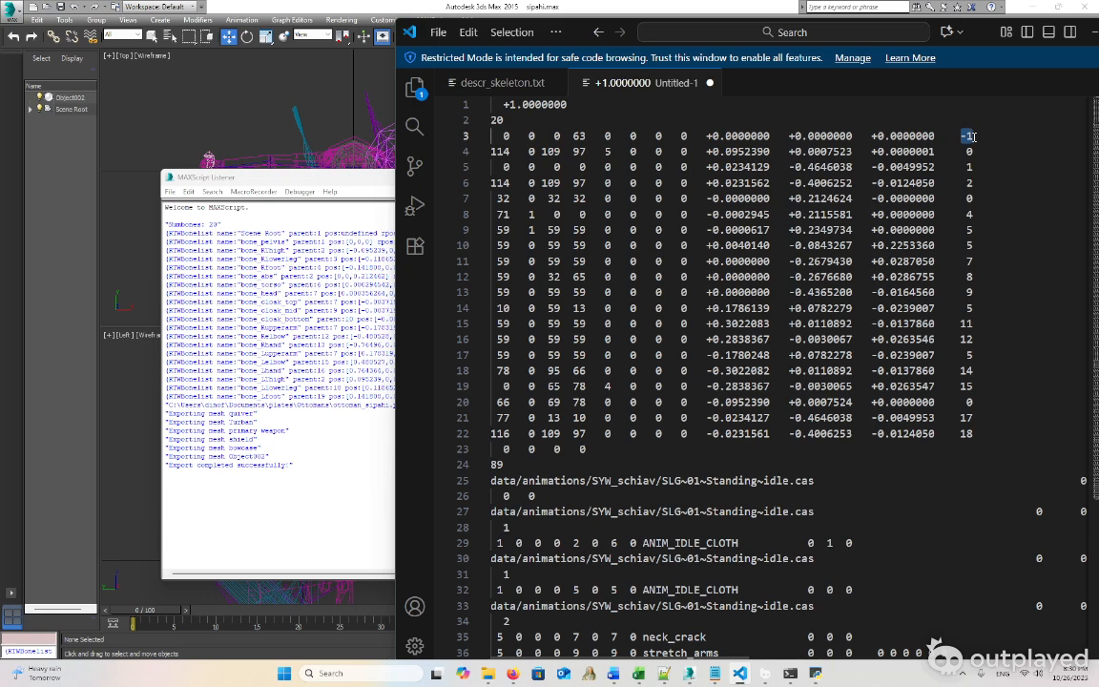
left_click_drag(973, 136, 477, 136)
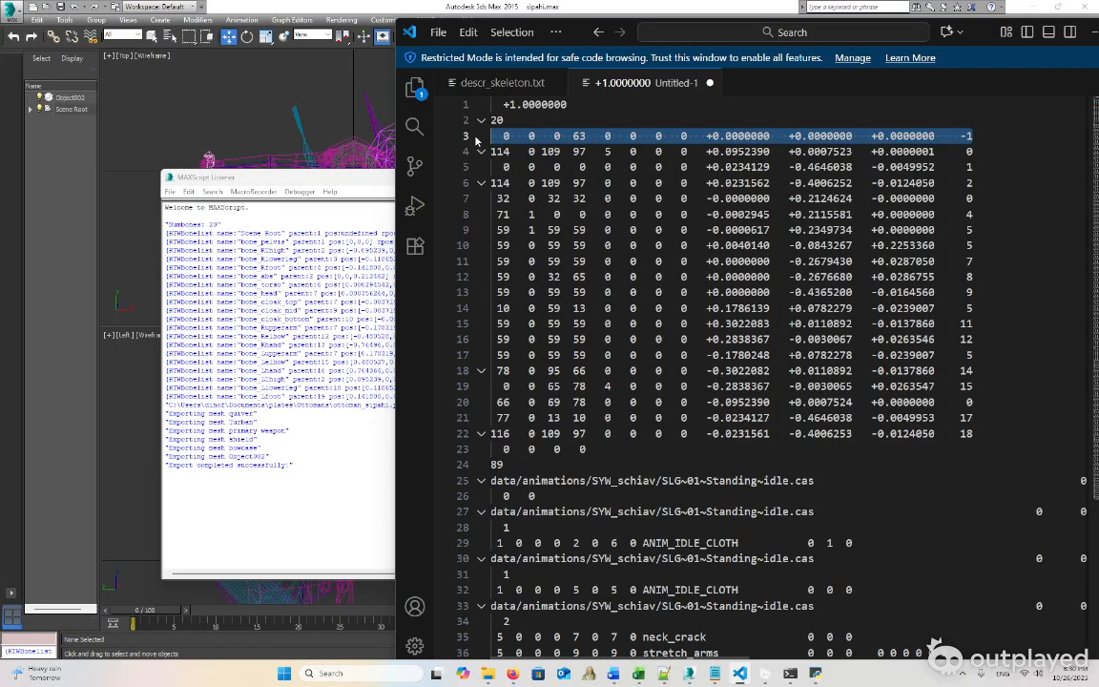
left_click_drag(973, 151, 483, 152)
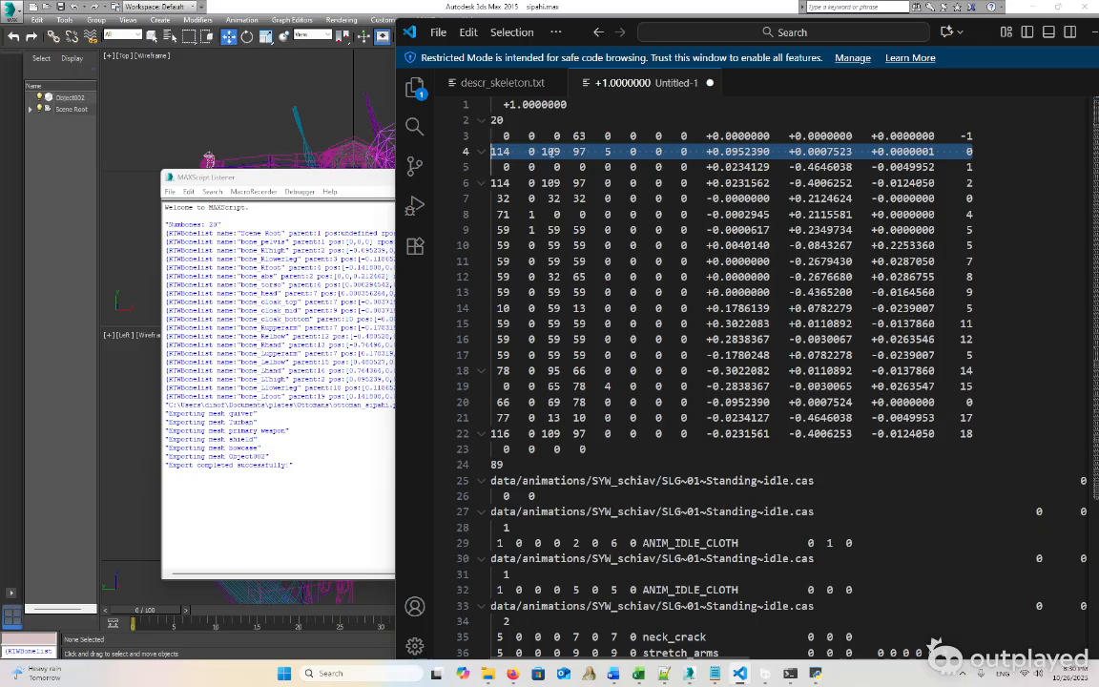
left_click(973, 151)
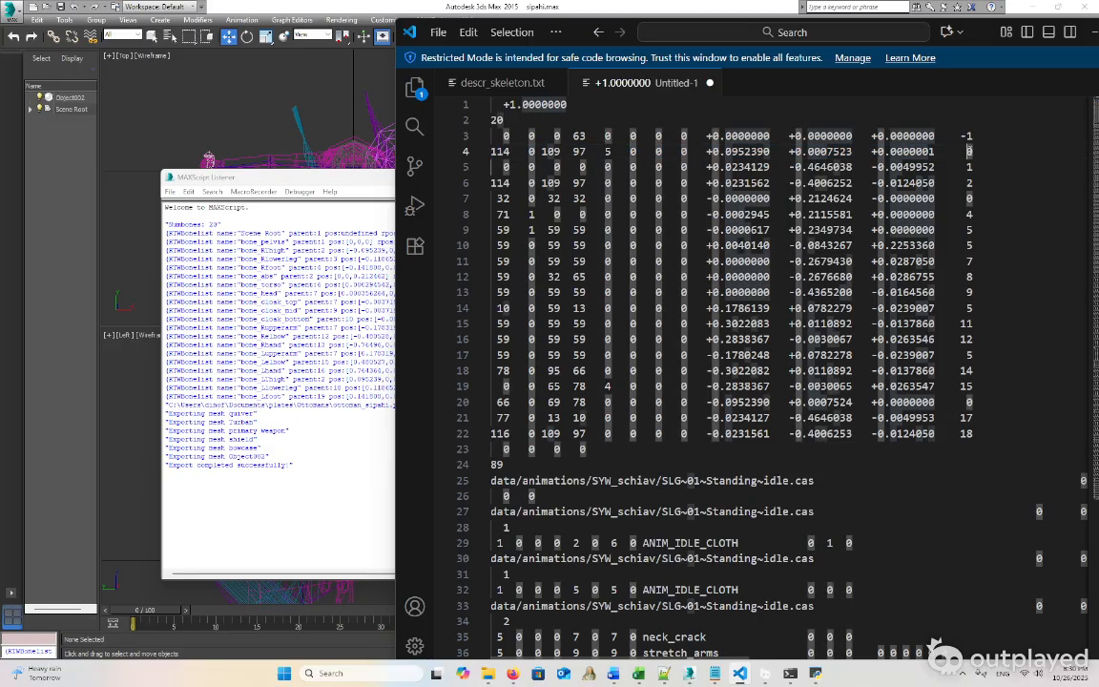
left_click_drag(973, 136, 490, 138)
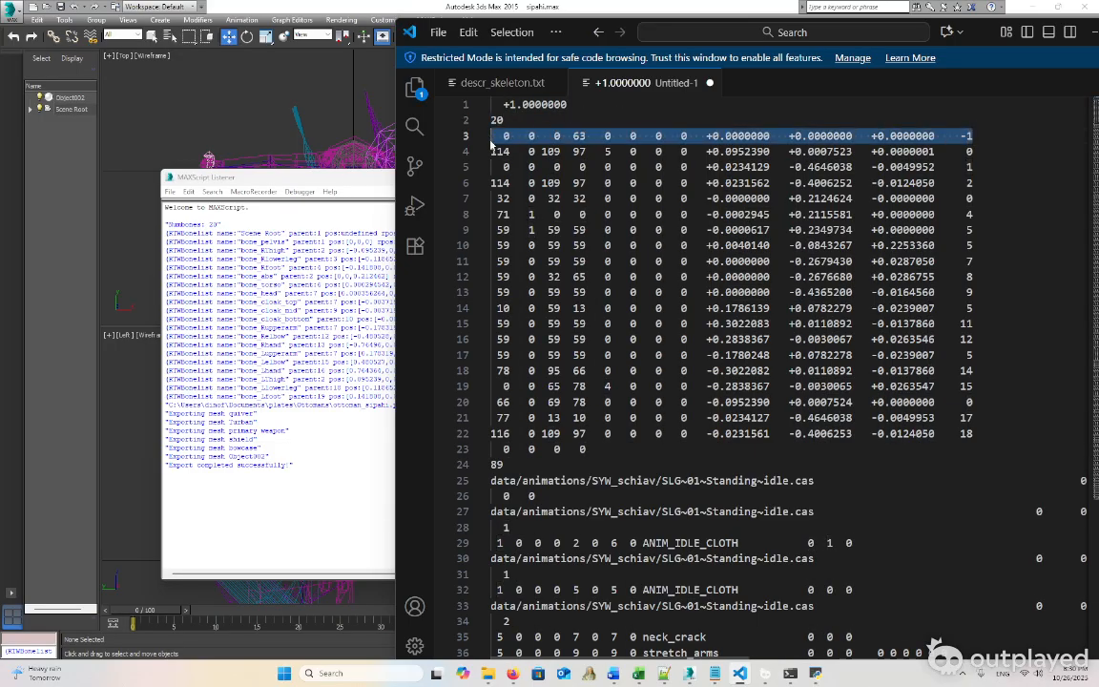
left_click(985, 146)
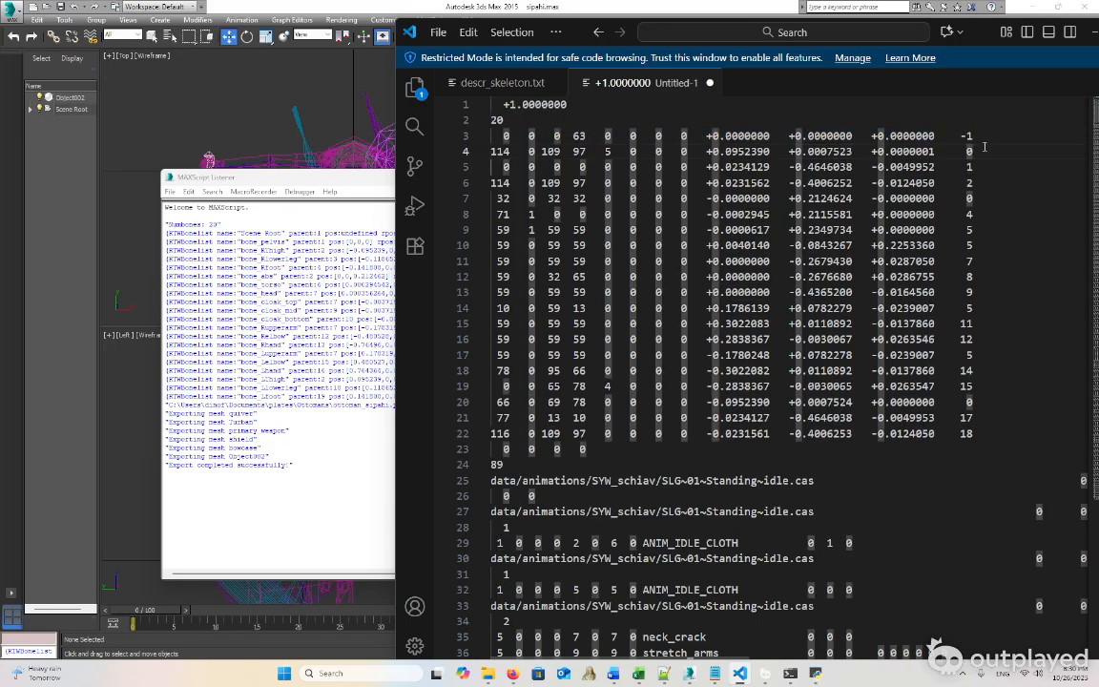
Highlight the coordinates together with the final index on lines 3 and 4, and mark the whole of line 4
left_click_drag(707, 136, 974, 136)
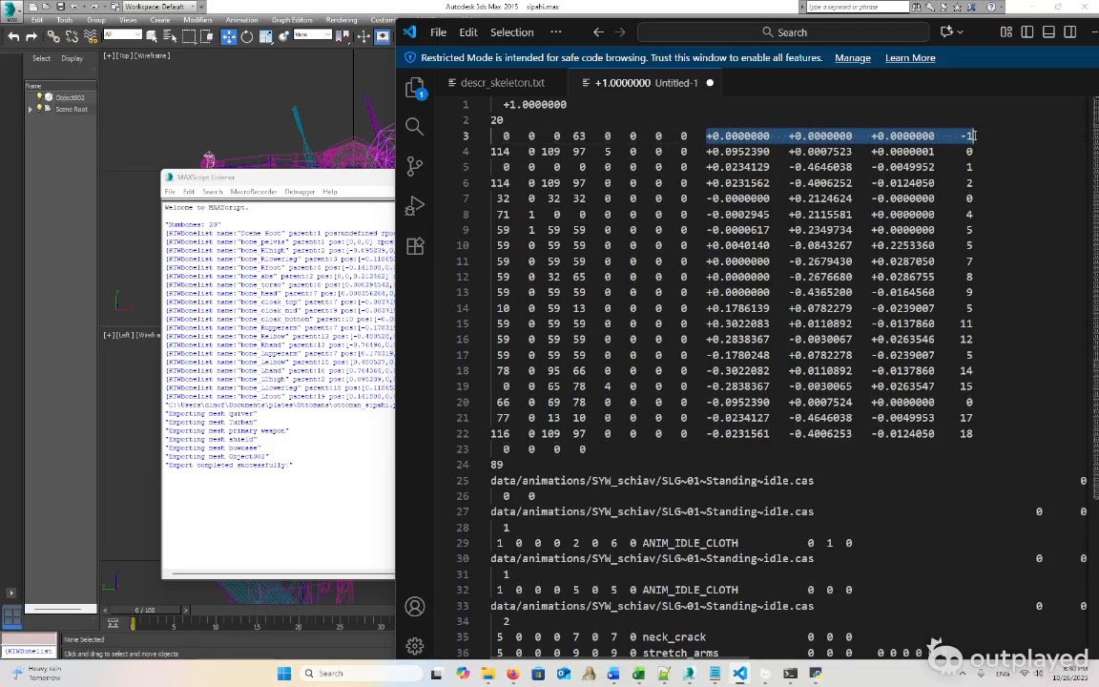
left_click_drag(708, 151, 973, 152)
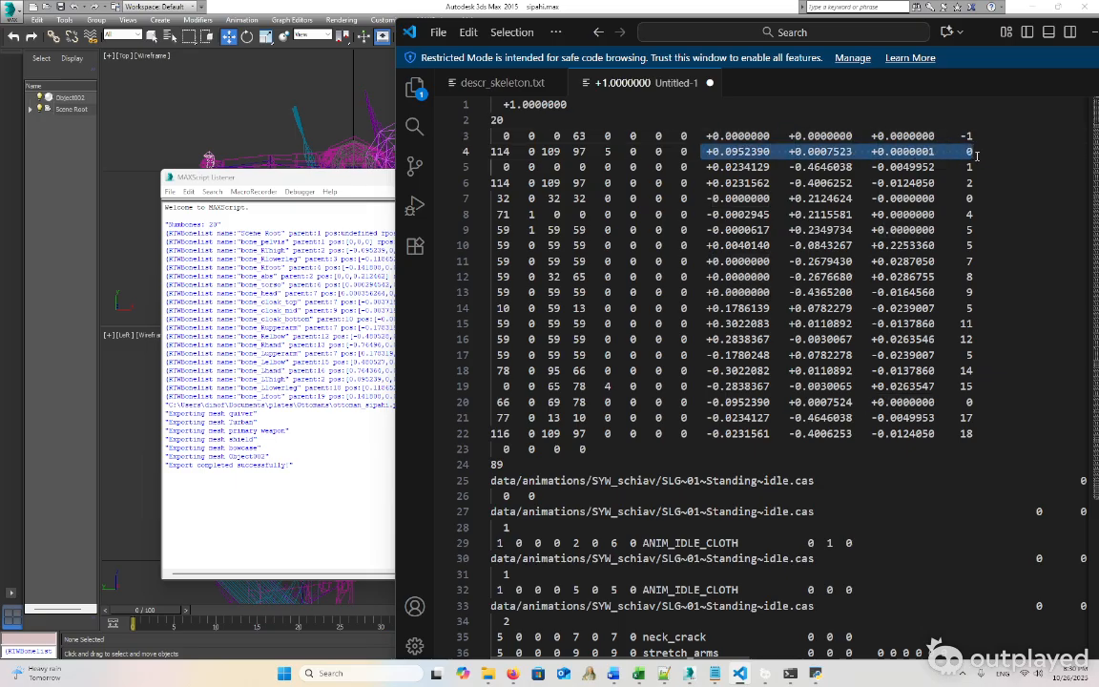
left_click(972, 167)
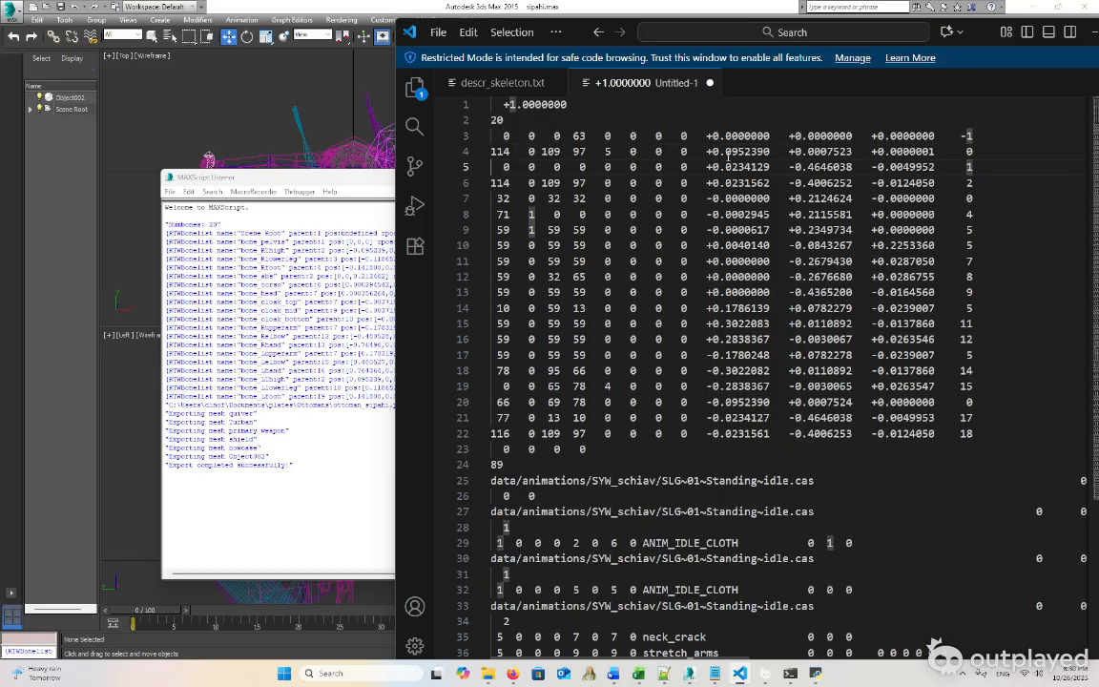
left_click_drag(970, 151, 454, 151)
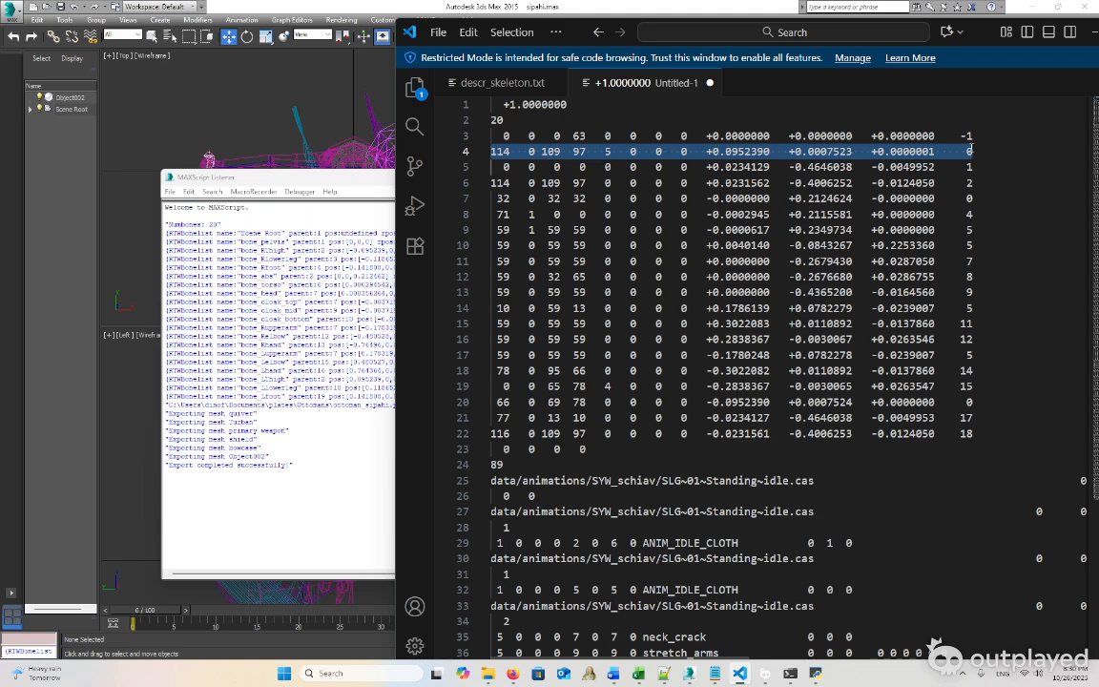
double_click(969, 151)
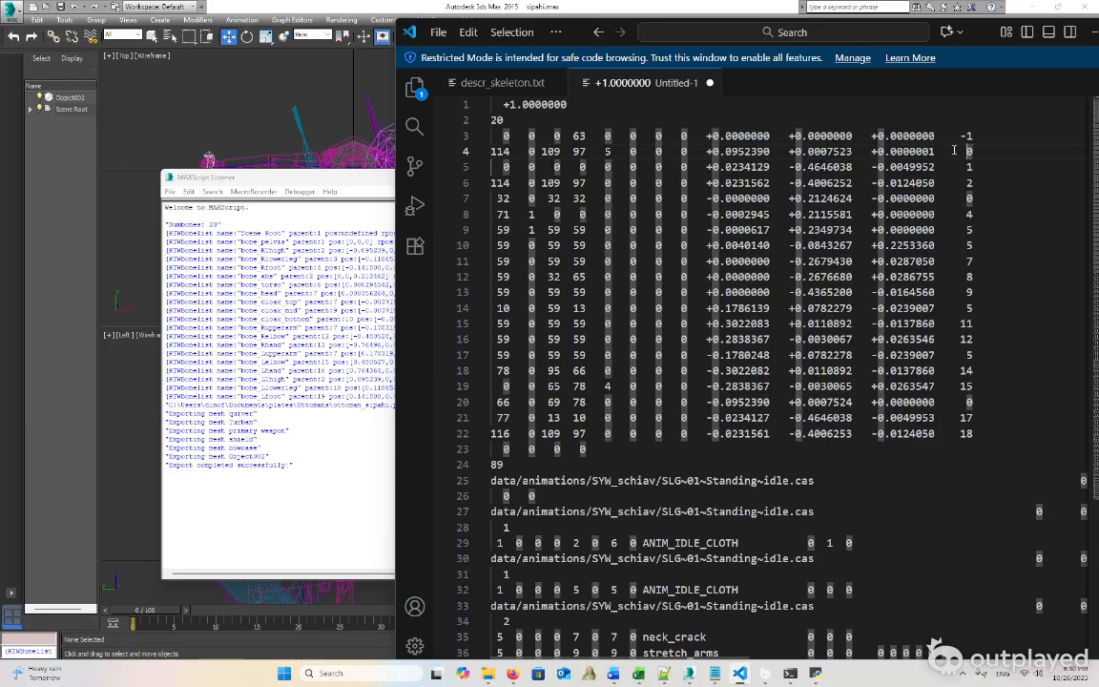
left_click_drag(974, 152, 473, 151)
Append the bone numbers 1, 2 and 3 to the ends of lines 4 to 6 in the skeleton table
left_click(996, 158)
type("1")
key("Home")
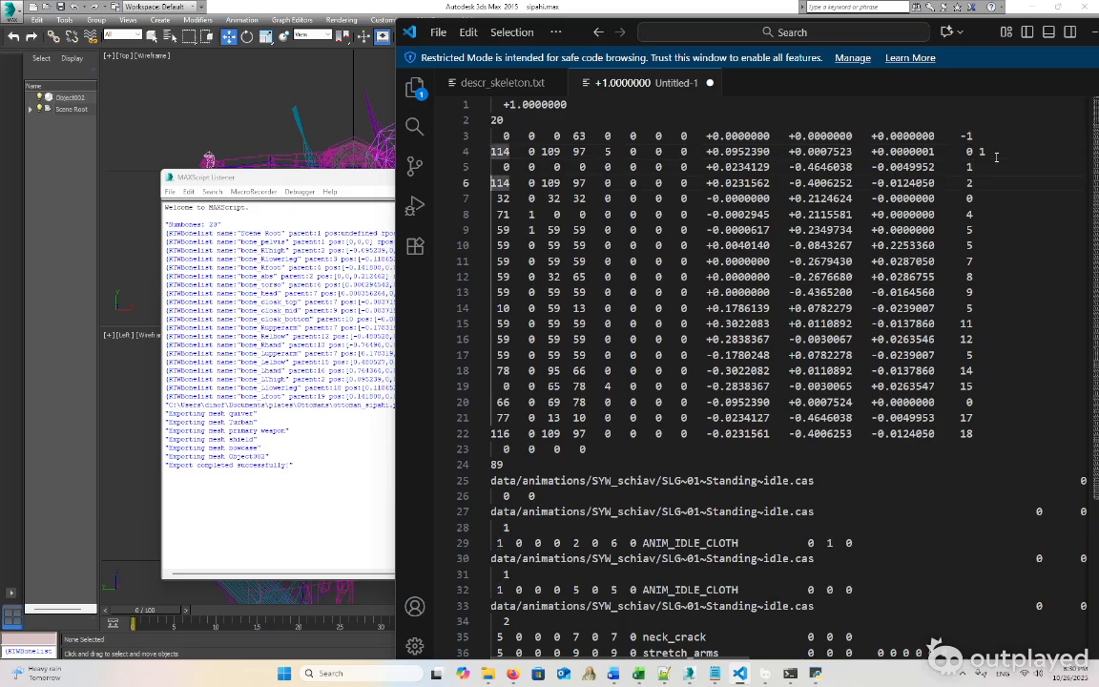
key("Down")
key("End")
type("2")
key("Down")
type("2")
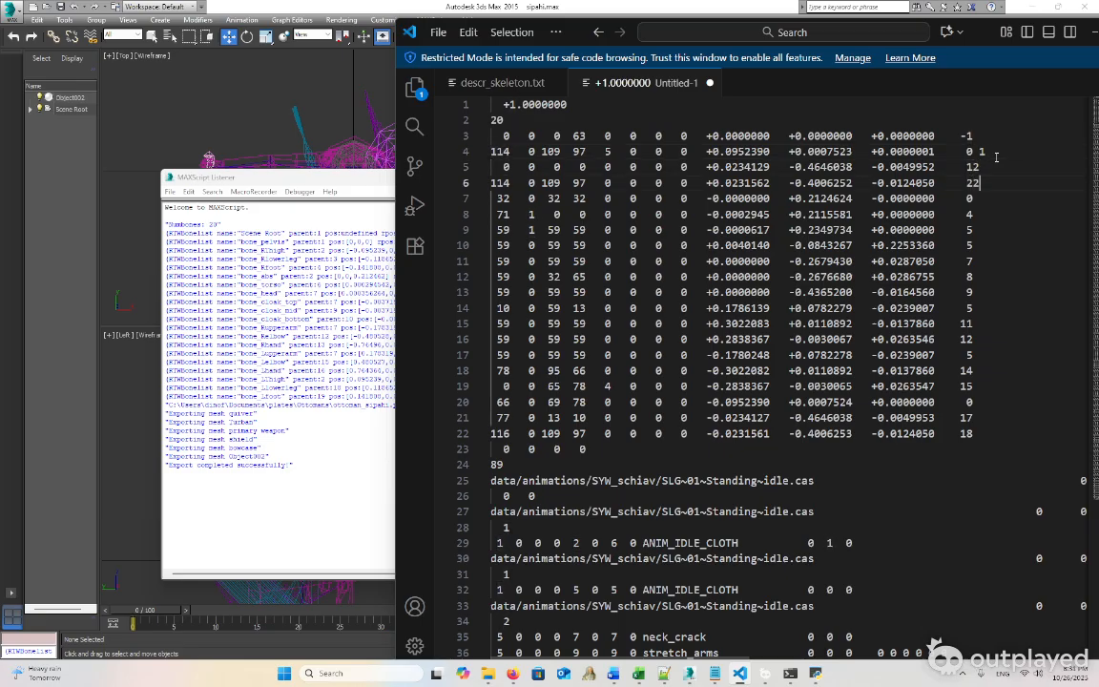
key("BackSpace")
type("3")
Append the bone numbers 4 to 7 to the ends of lines 7 to 10, correcting line 10 to end in 57
key("Down")
type("4")
key("Down")
type("5")
key("Down")
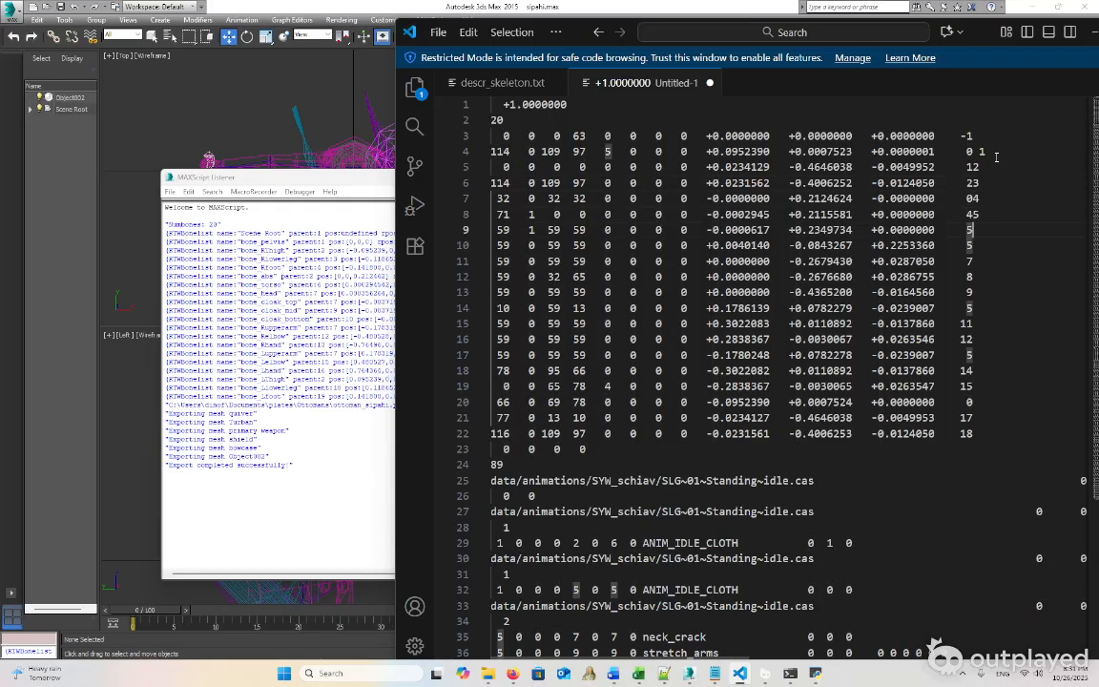
type("6")
key("Down")
type("9")
key("Down")
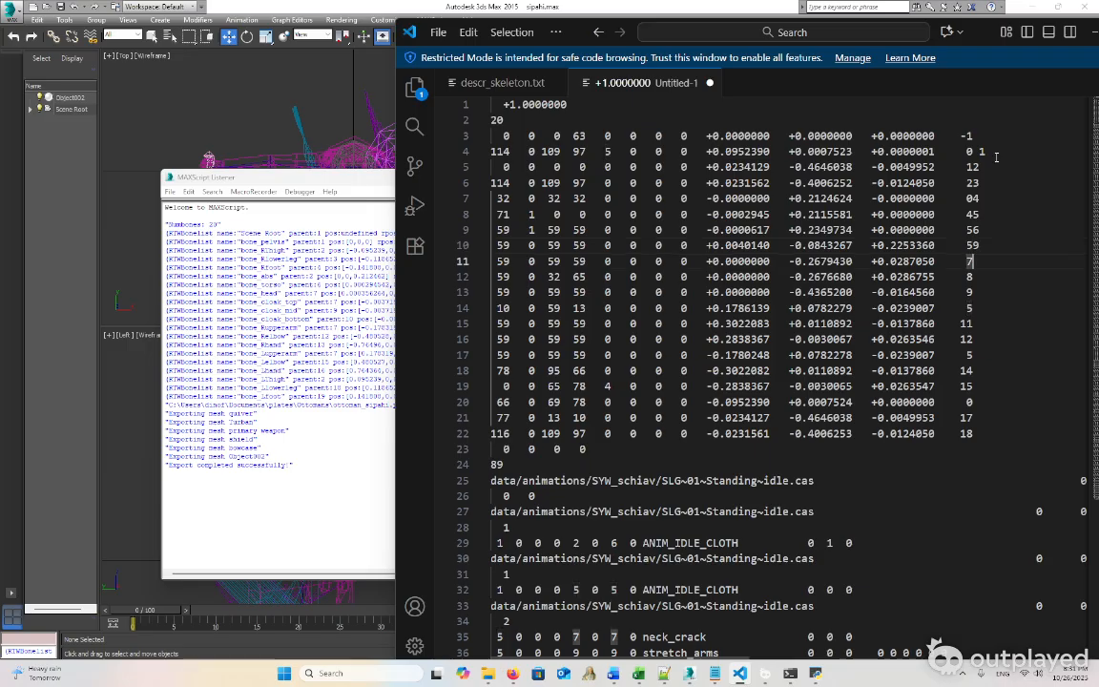
double_click(972, 245)
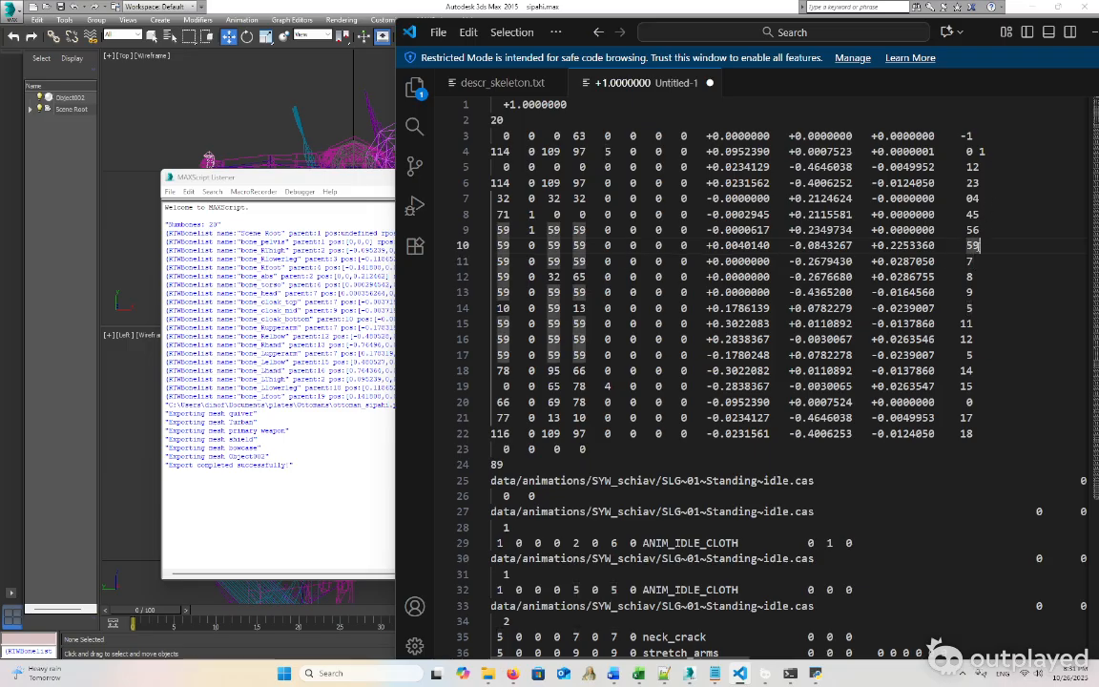
type("57")
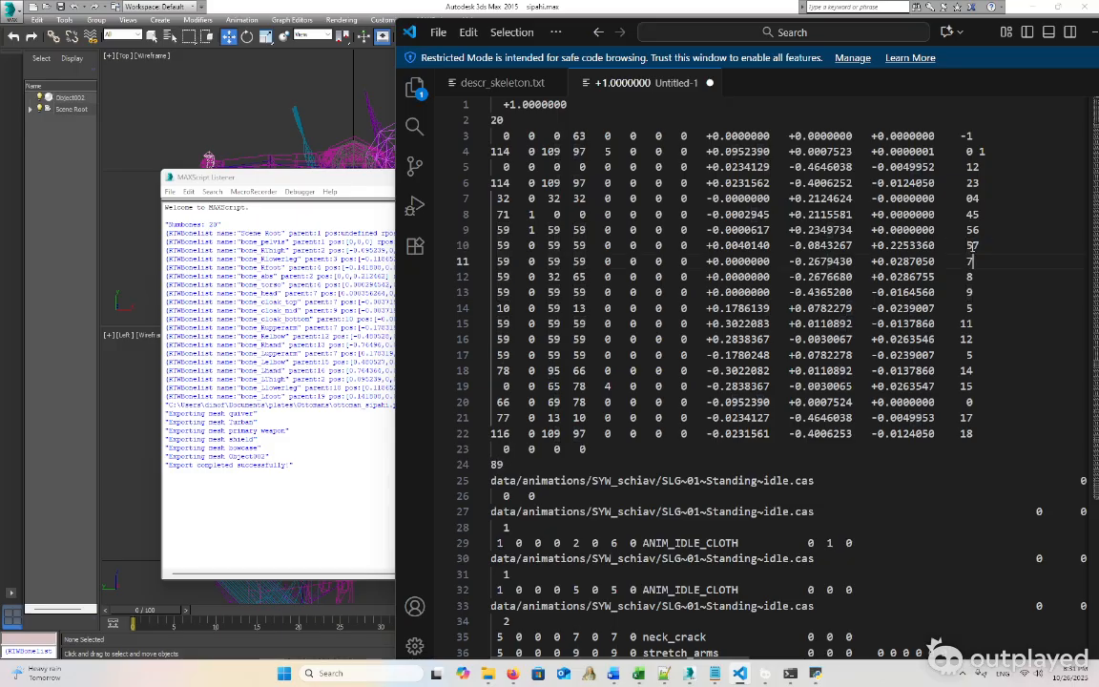
Append the bone numbers 8 to 12 to the ends of lines 11 to 15
key("Down")
type("8")
key("Down")
type("9")
key("Down")
type("10")
key("Down")
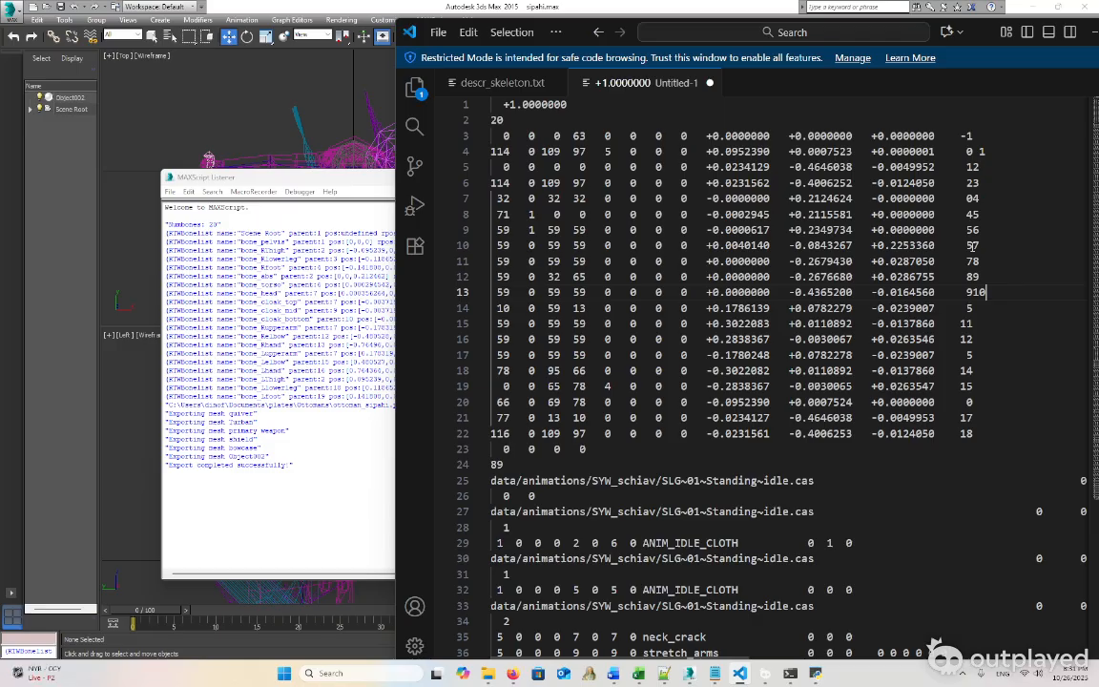
type("11")
key("Down")
type("12")
key("Down")
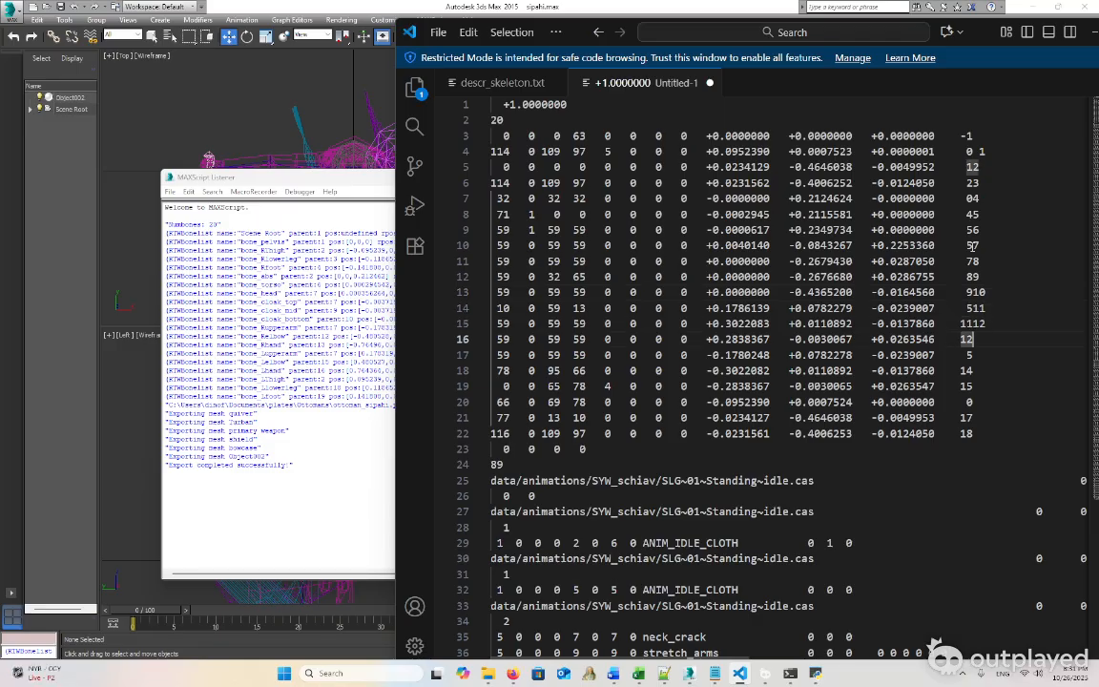
Append the bone numbers 13, 14 and 15 to the ends of lines 16 to 18
type("13")
key("Down")
type("1")
type("4")
key("Down")
type("15")
key("Down")
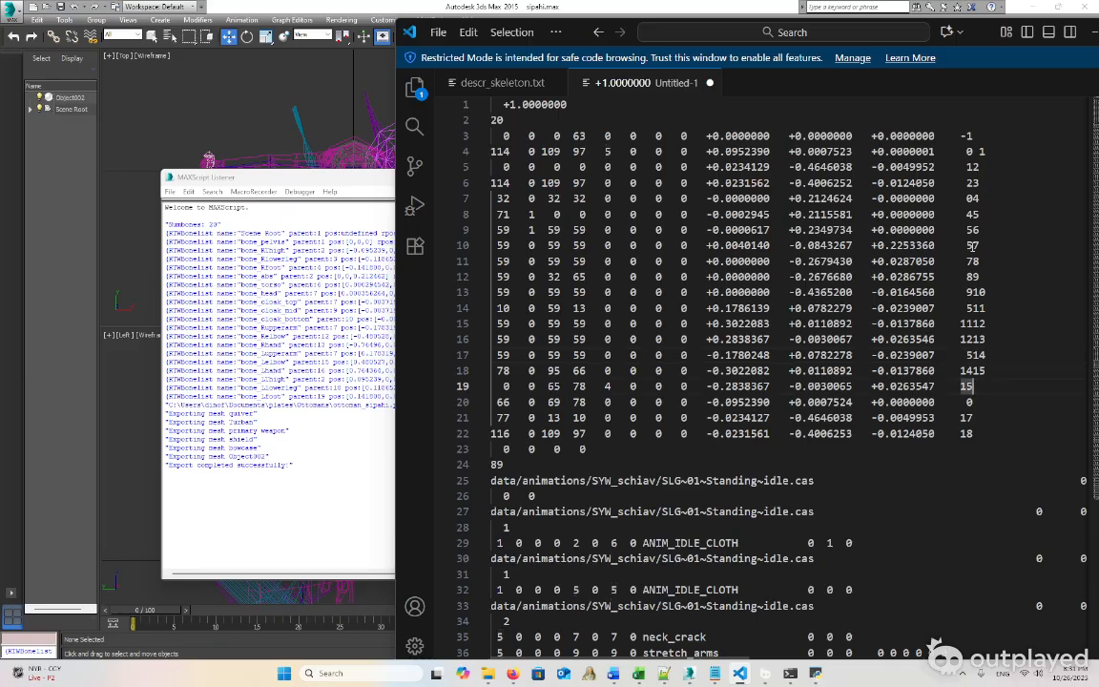
Append the bone numbers 16 to 19 to the ends of lines 19 to 22
type("16")
key("Down")
type("17")
key("Down")
type("18")
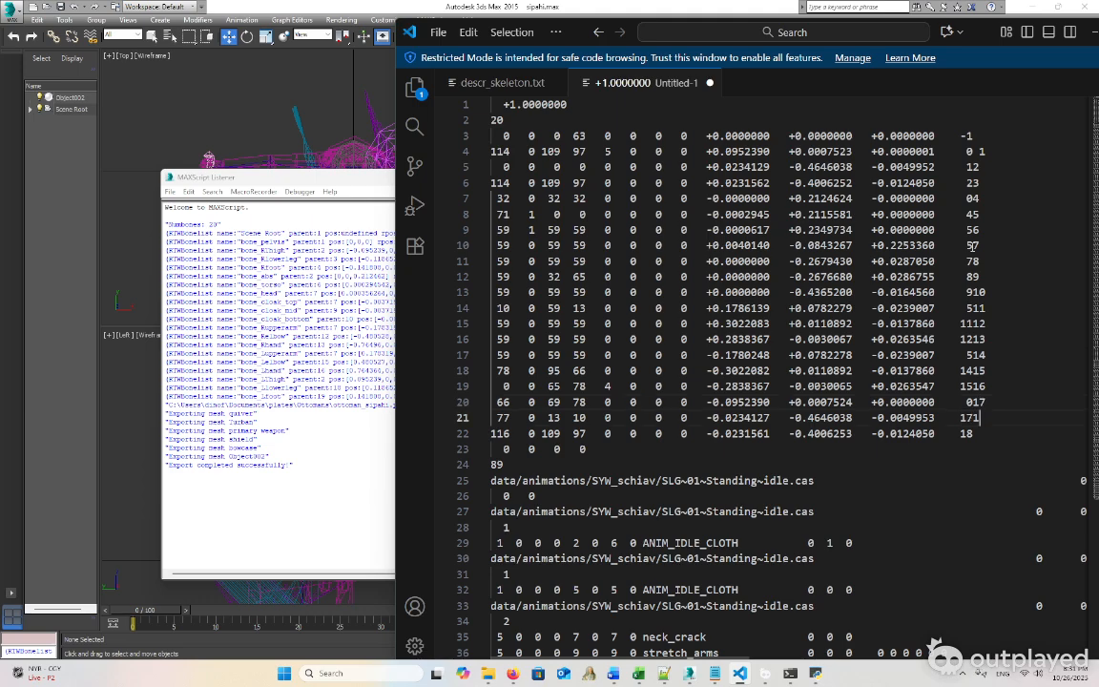
key("Down")
type("19")
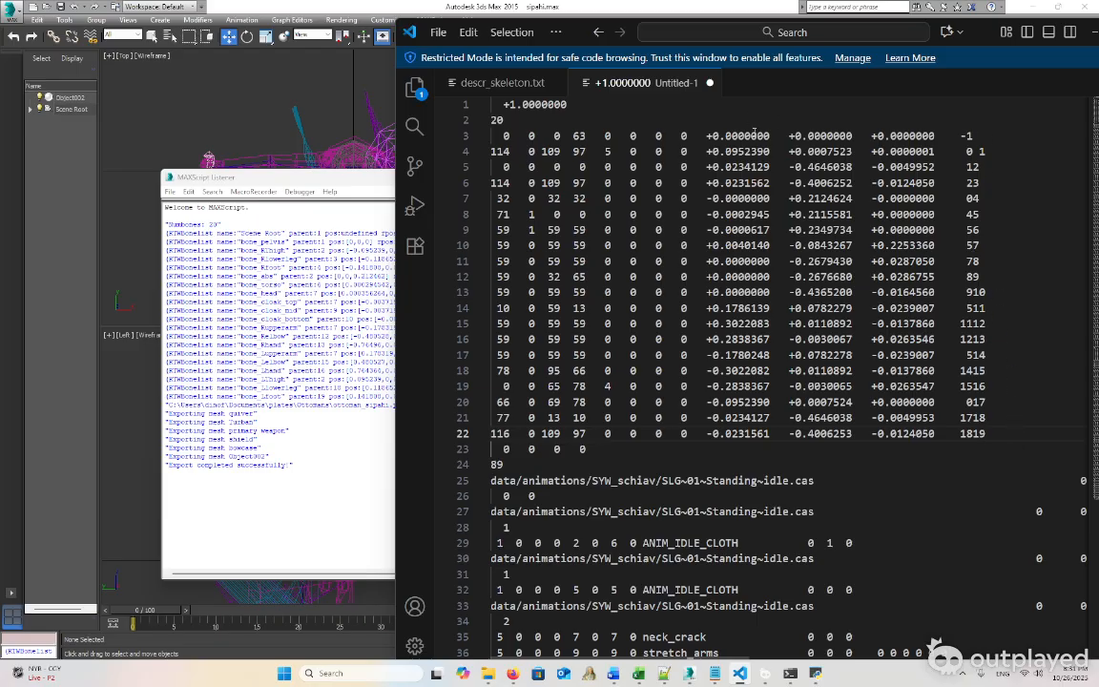
Point out the parent and bone numbers ending lines 4, 5 and 7, and highlight line 4's values from its parent index back into line 3
left_click(954, 197)
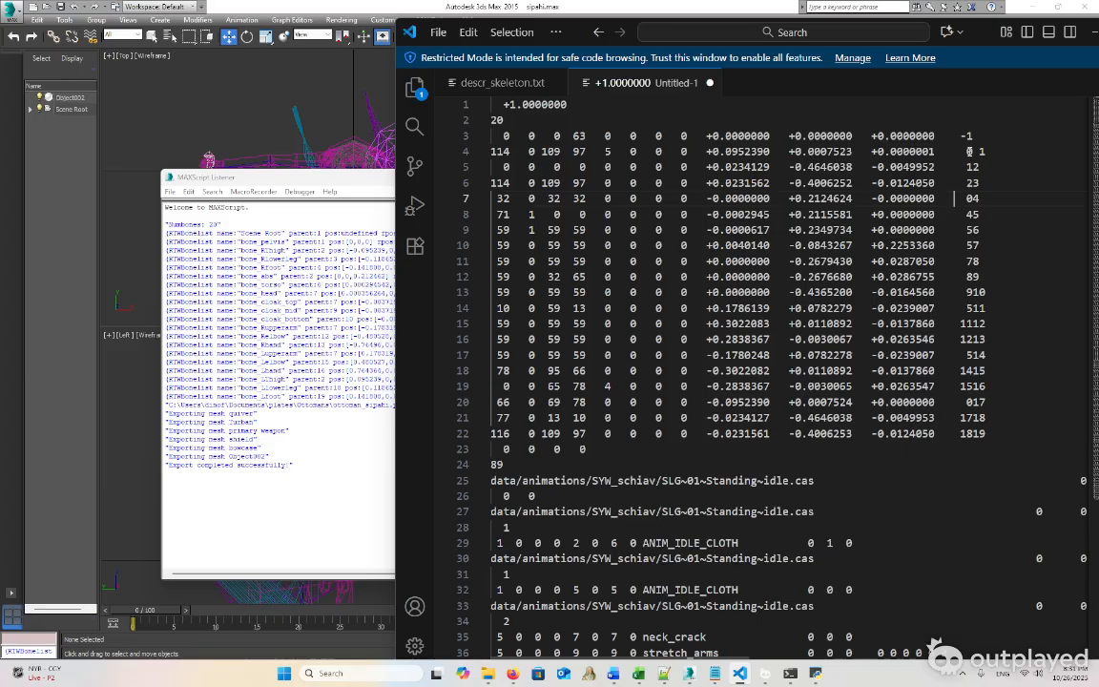
mouse_move(973, 167)
left_mouse_down()
mouse_move(962, 168)
mouse_move(981, 152)
left_mouse_up()
left_click(972, 167)
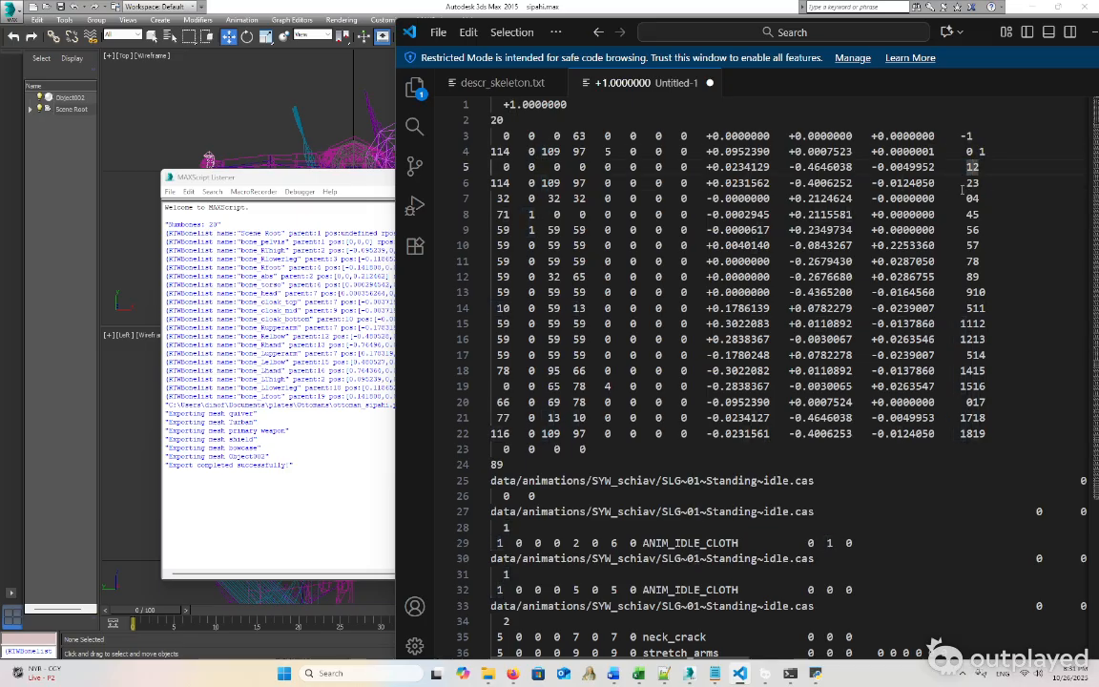
left_click_drag(966, 197, 972, 198)
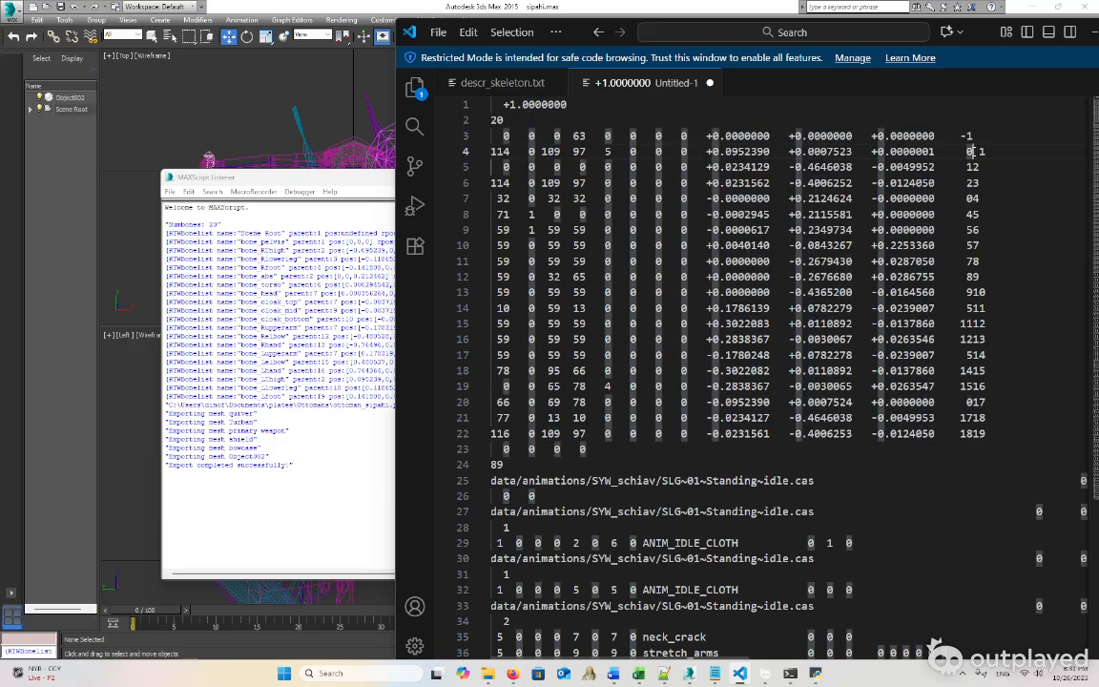
left_click_drag(971, 152, 632, 151)
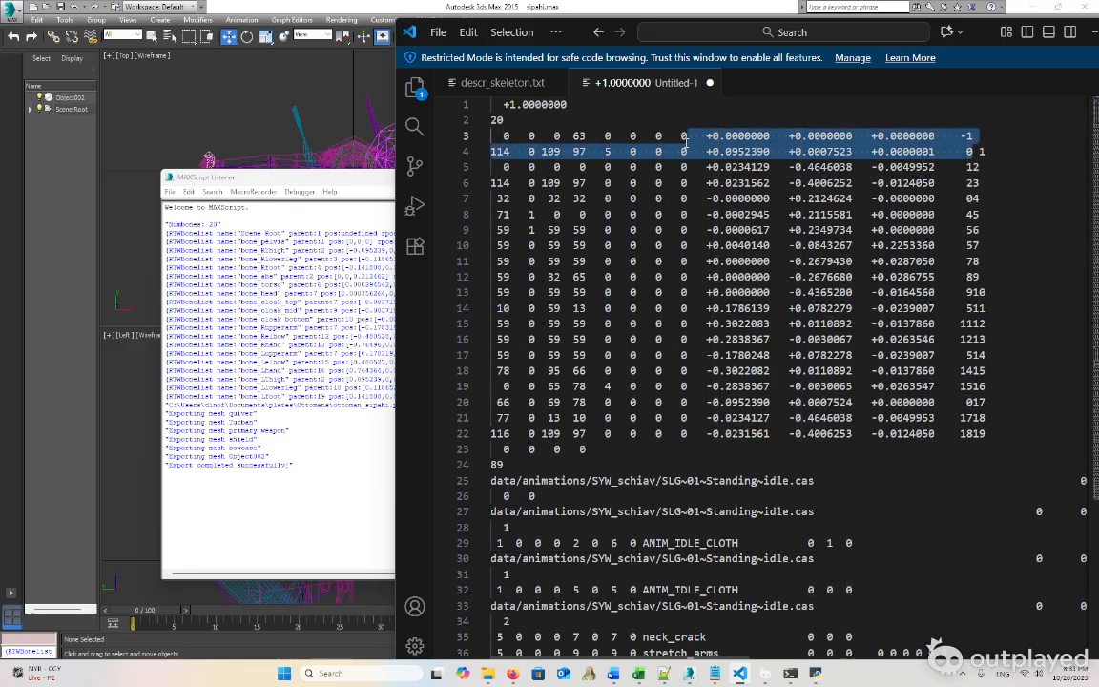
left_click(972, 198)
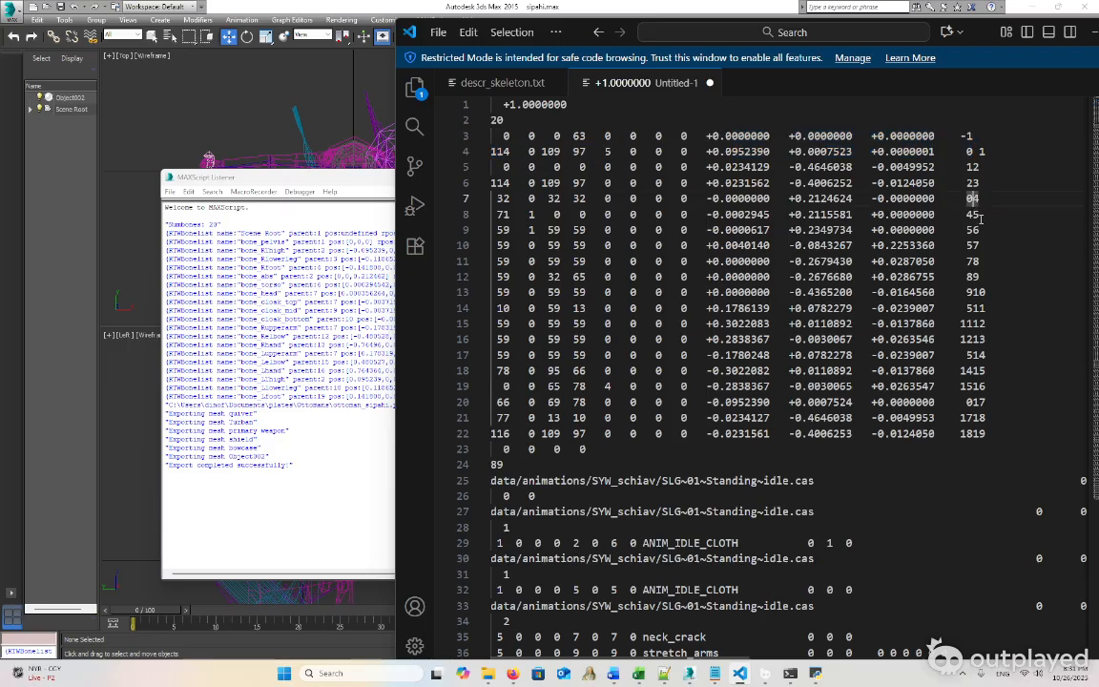
Compare the parent and bone number pairs at the ends of lines 8 to 16
left_click_drag(972, 215, 966, 215)
left_click(978, 214)
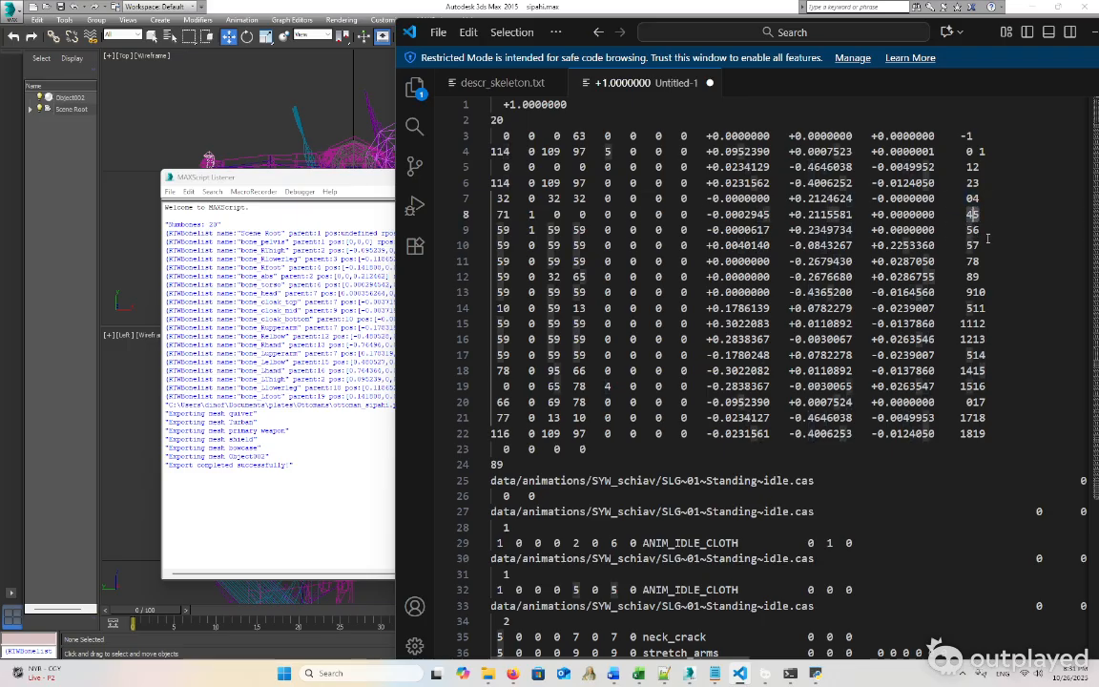
left_click_drag(979, 230, 971, 230)
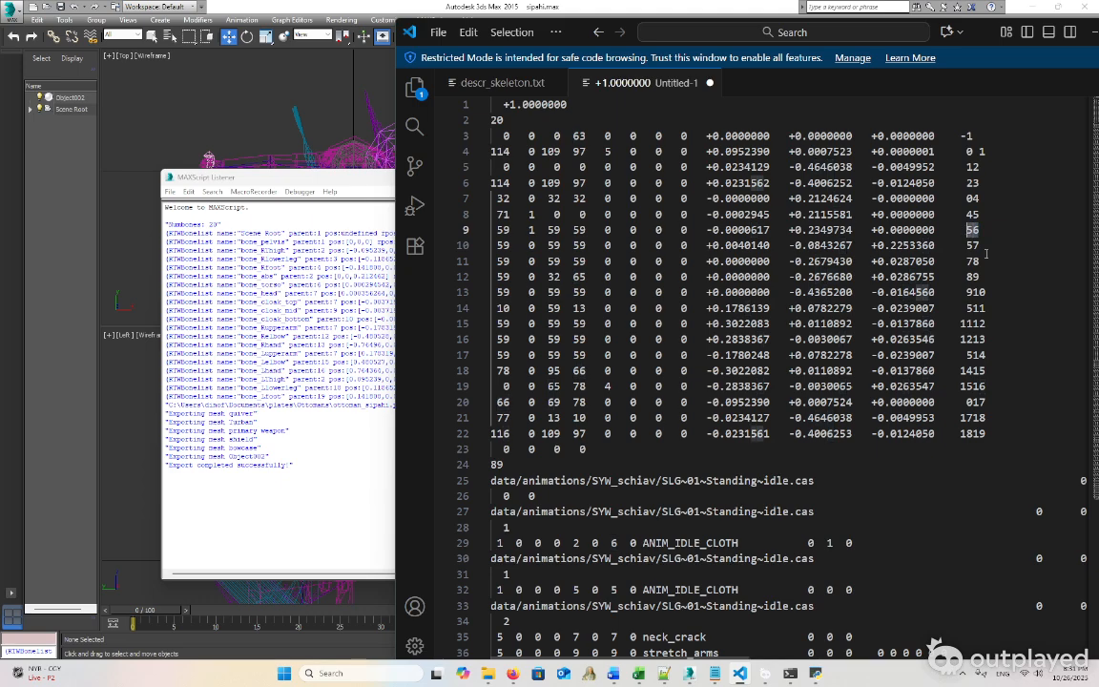
double_click(972, 261)
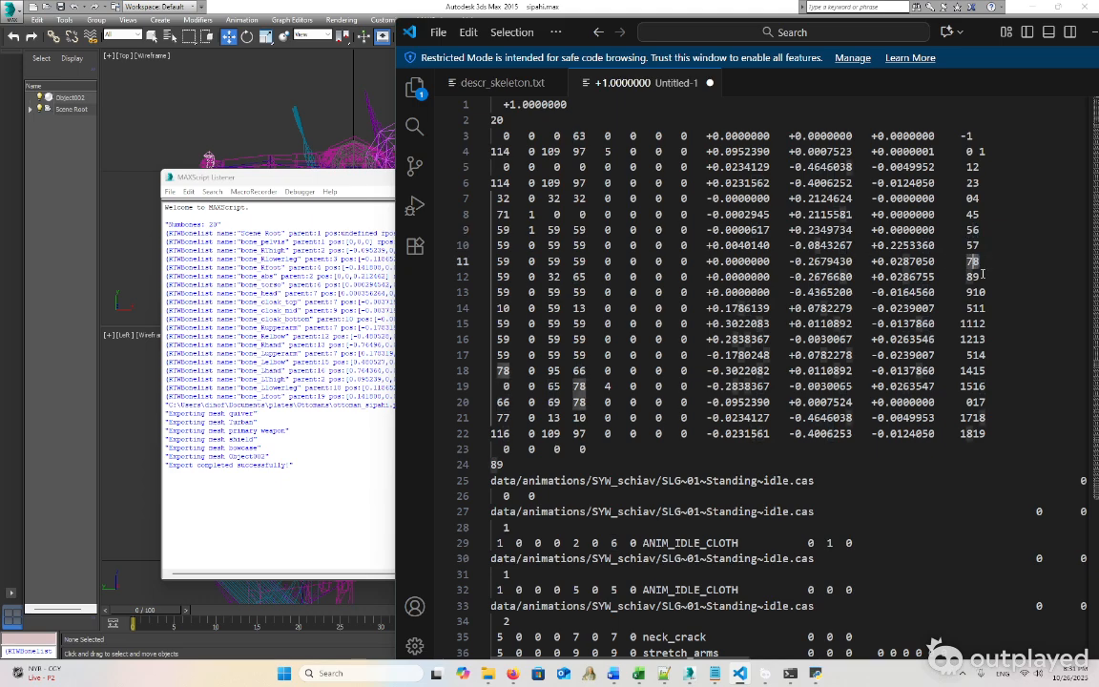
triple_click(989, 306)
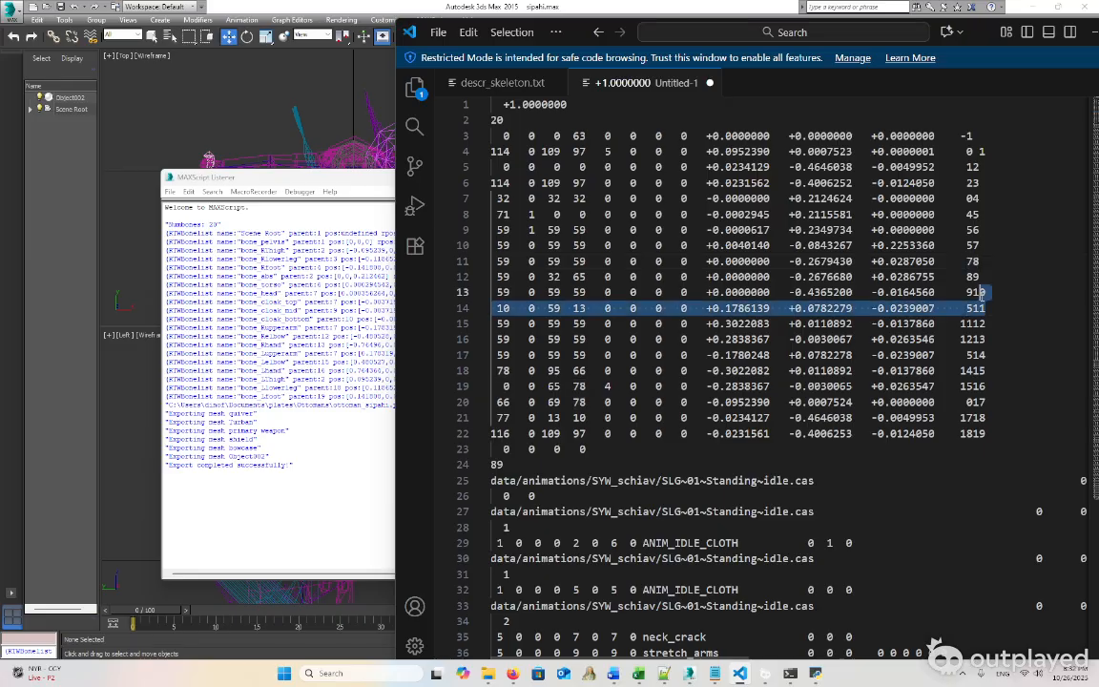
double_click(991, 335)
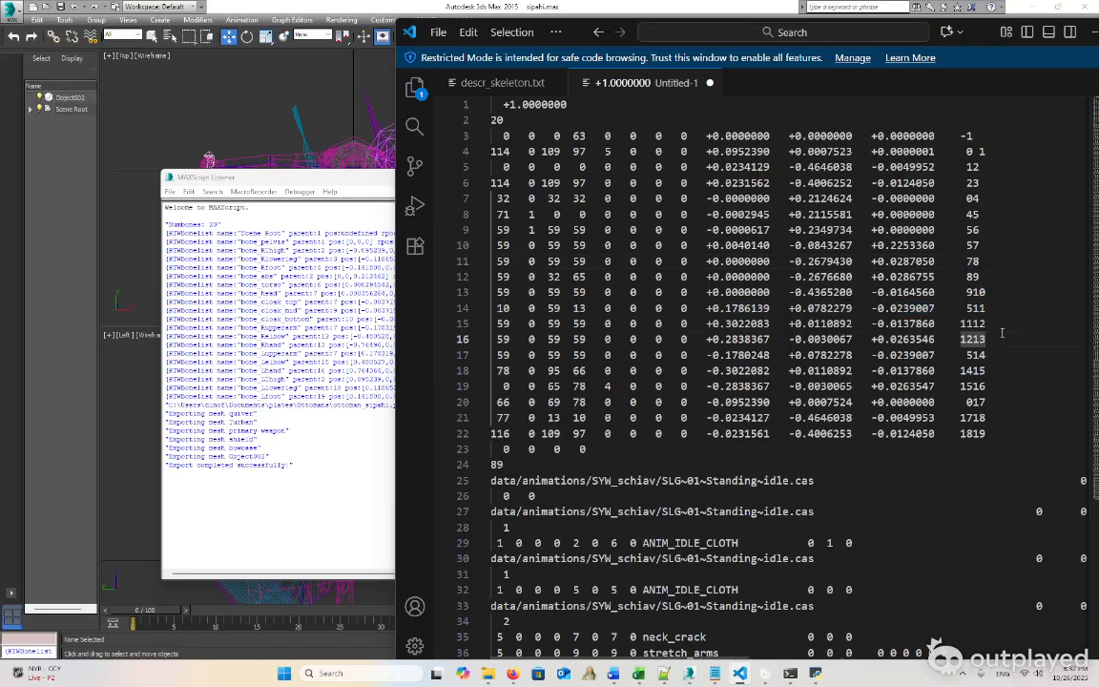
scroll(1002, 333, "down", 1)
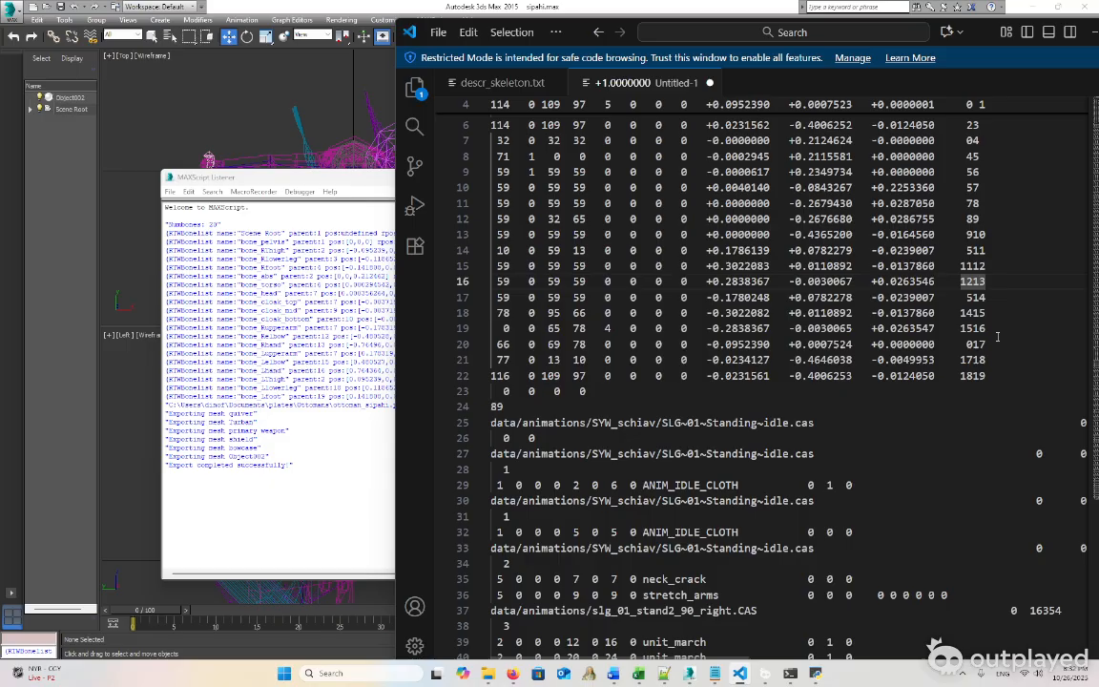
Undo all the bone numbers appended to the ends of lines 4 to 22
scroll(996, 335, "up", 1)
key("ctrl+z")
key("ctrl+z")
key("ctrl+z")
key("ctrl+z")
key("ctrl+z")
key("ctrl+z")
key("ctrl+z")
key("ctrl+z")
key("ctrl+z")
key("ctrl+z")
key("ctrl+z")
key("ctrl+z")
key("ctrl+z")
key("ctrl+z")
key("ctrl+z")
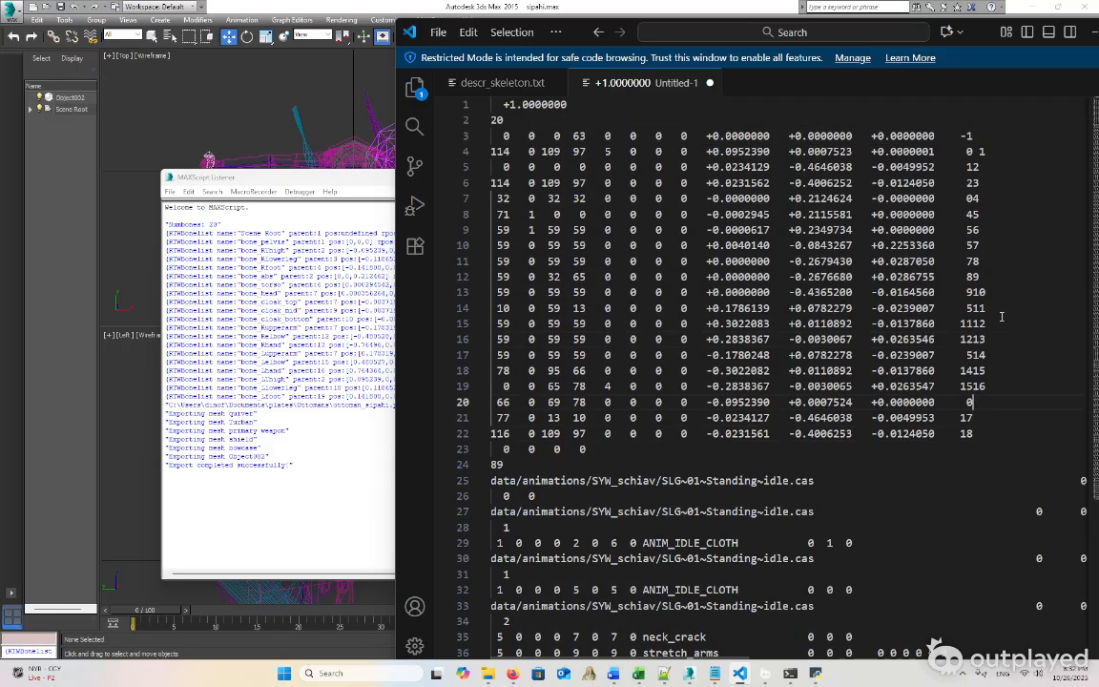
key("ctrl+z")
key("ctrl+z")
key("ctrl+z")
key("ctrl+z")
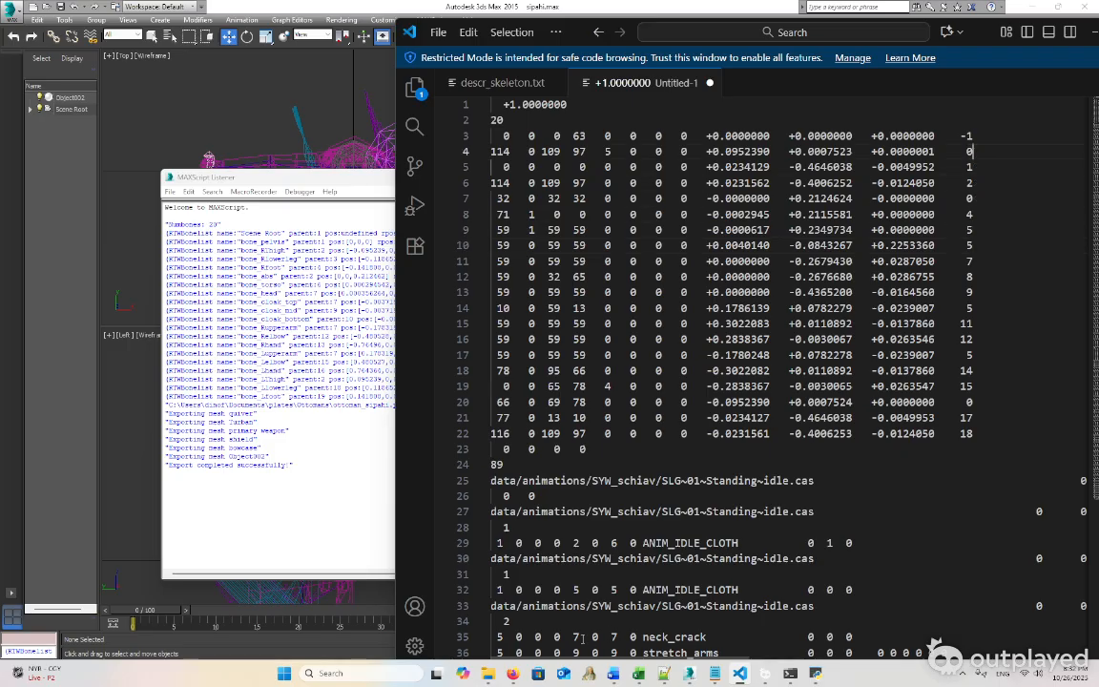
Switch to Firefox, look up "rtw skeleton" in a new tab and open the Total War Center thread on cracked RTW skeletons
left_click(513, 674)
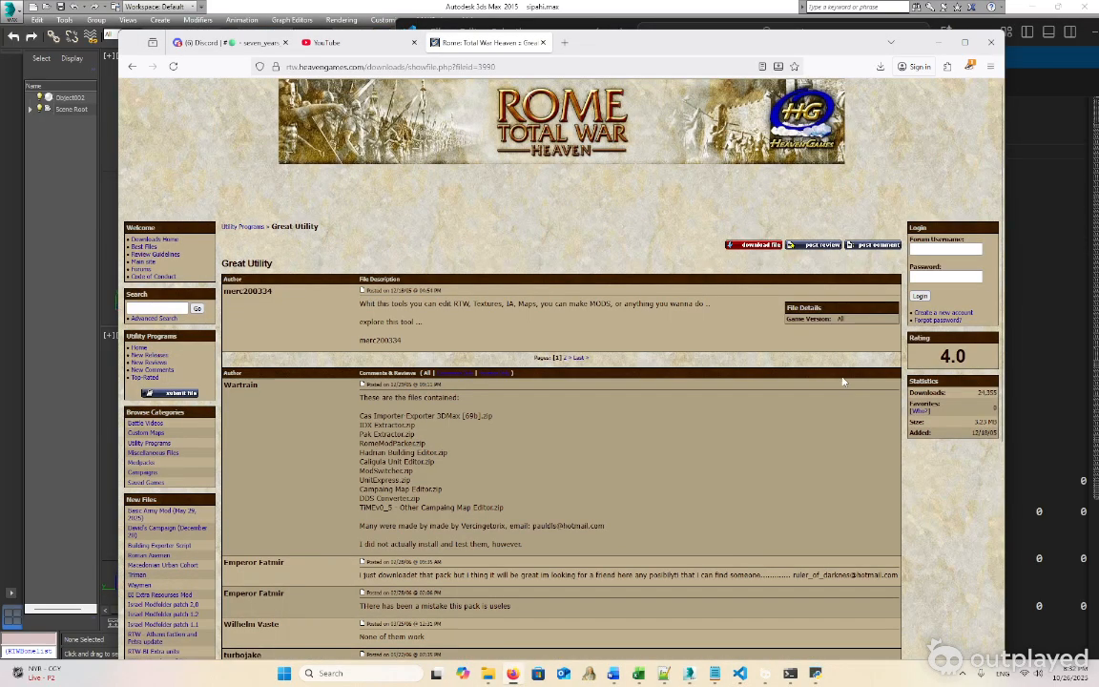
left_click(564, 43)
type("ske")
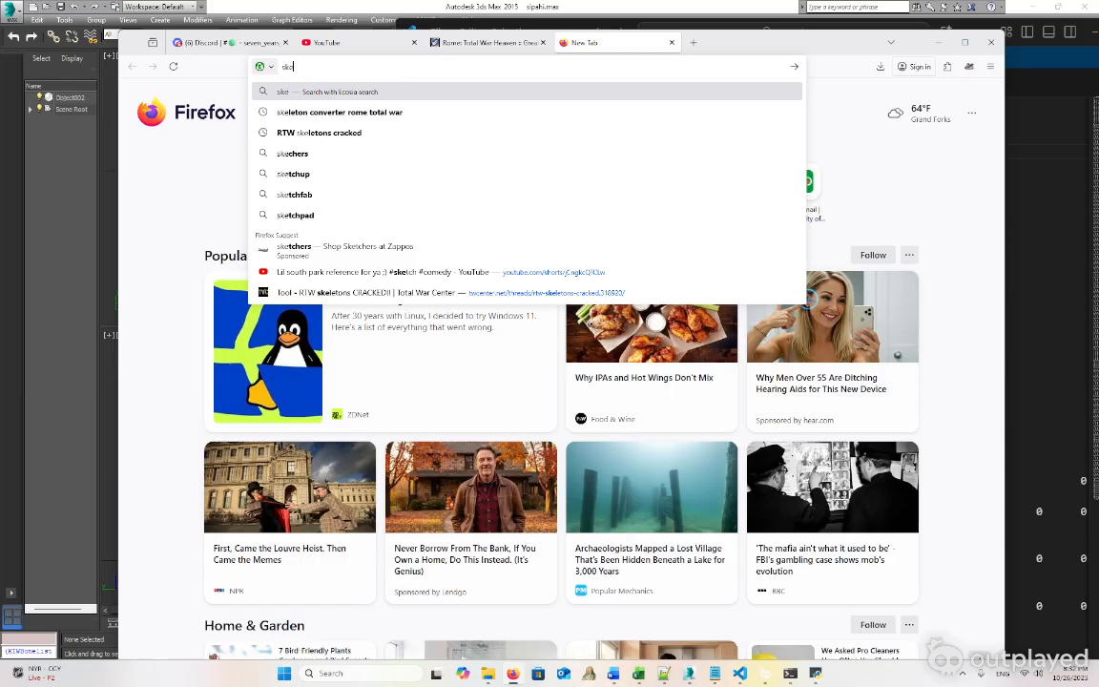
key("BackSpace")
key("BackSpace")
key("BackSpace")
type("rtw")
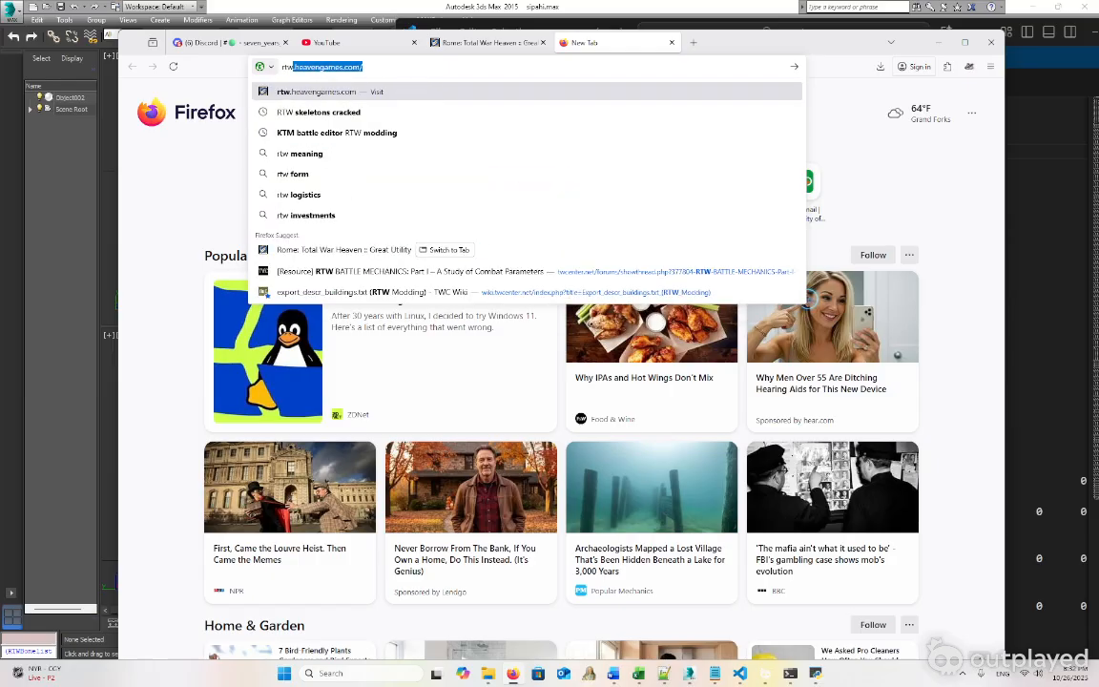
type(" se")
key("BackSpace")
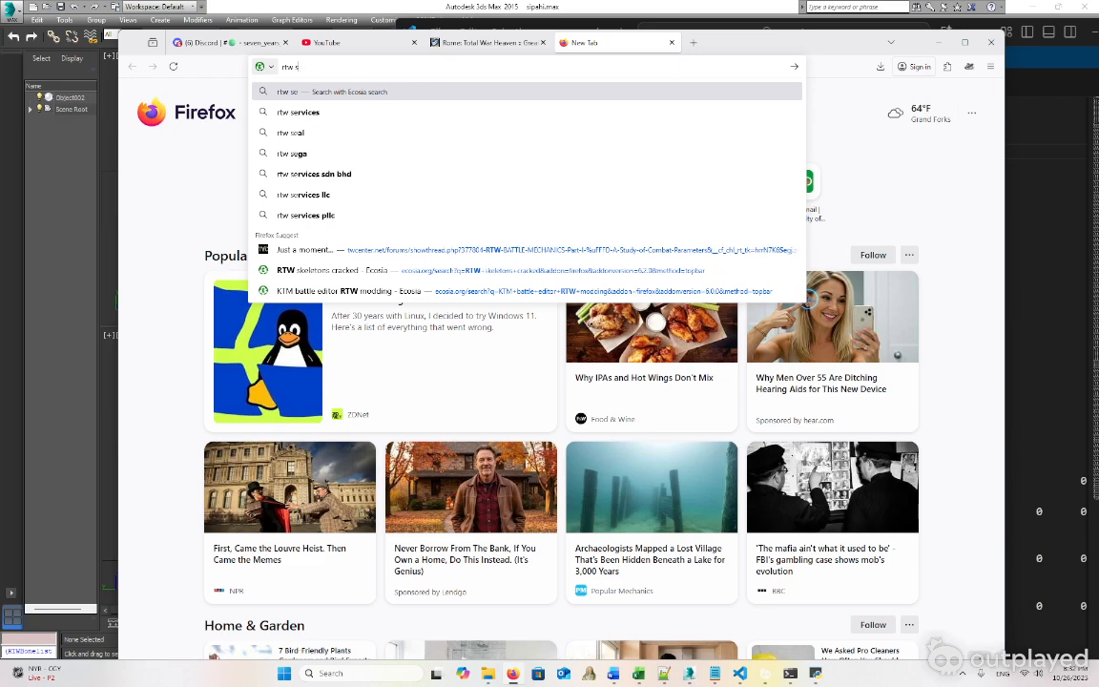
type("keleton")
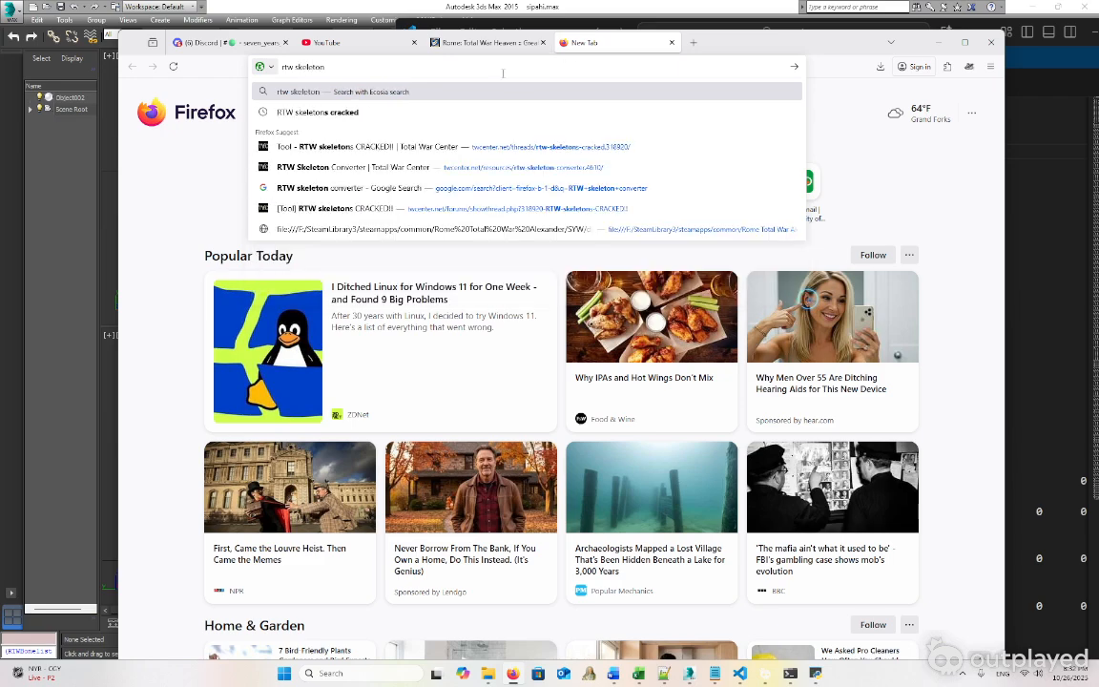
key("Down")
key("Down")
key("Return")
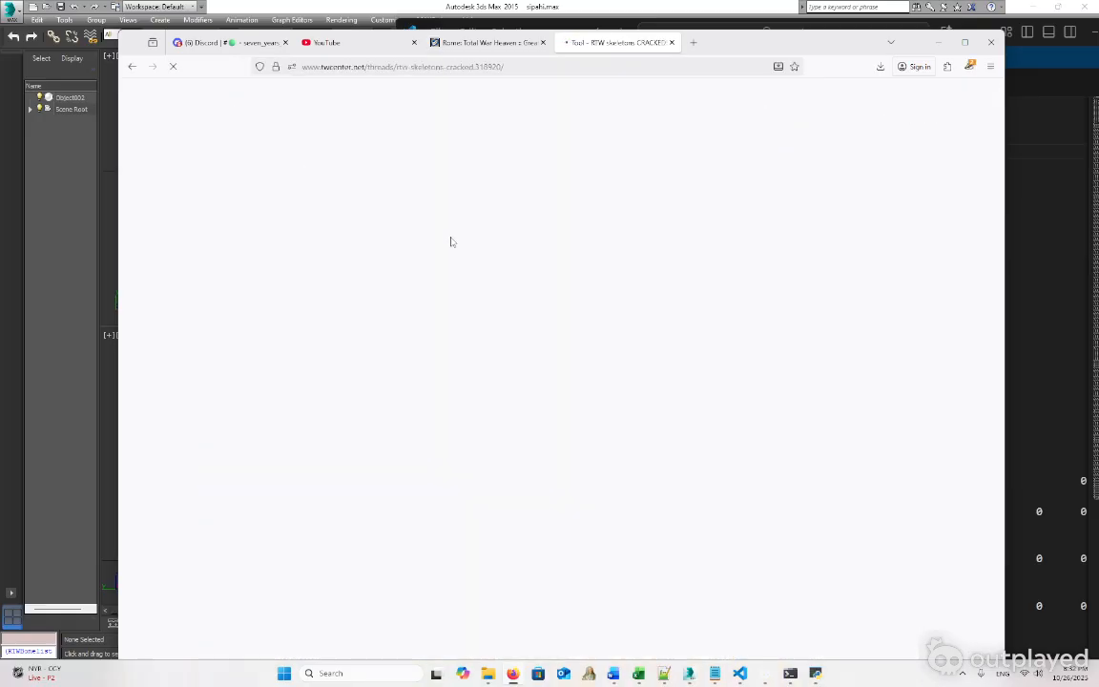
Find the regular skeleton's bone list in the thread and highlight it from bone_pelvis to bone_Rfoot
scroll(451, 243, "down", 15)
scroll(455, 258, "down", 20)
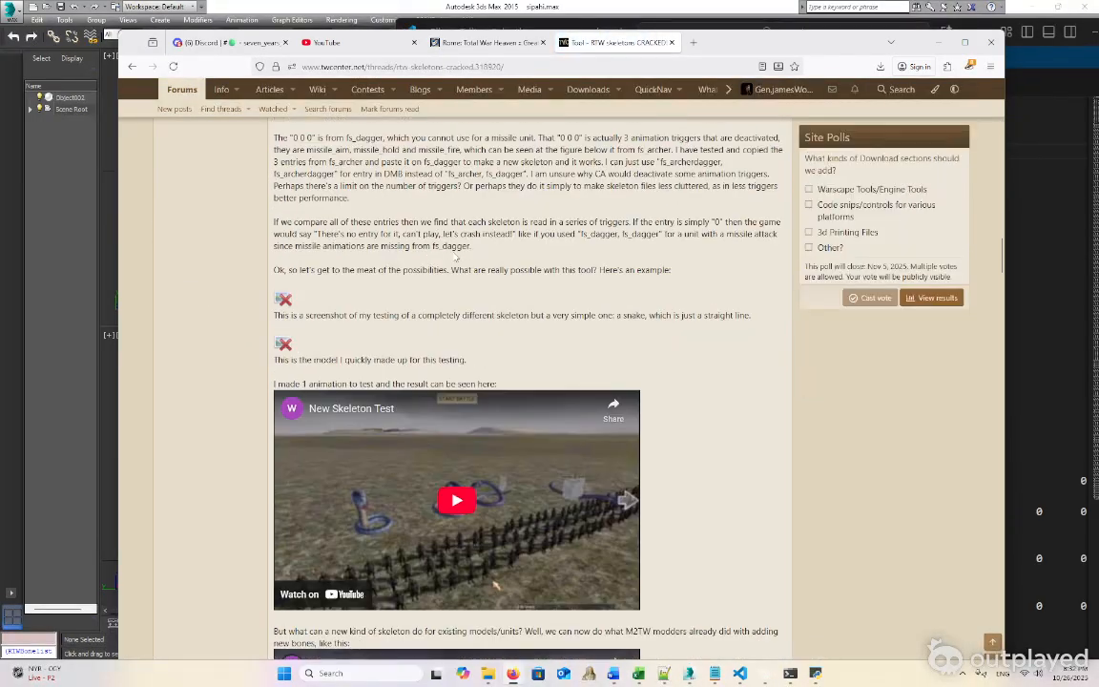
scroll(451, 256, "down", 1)
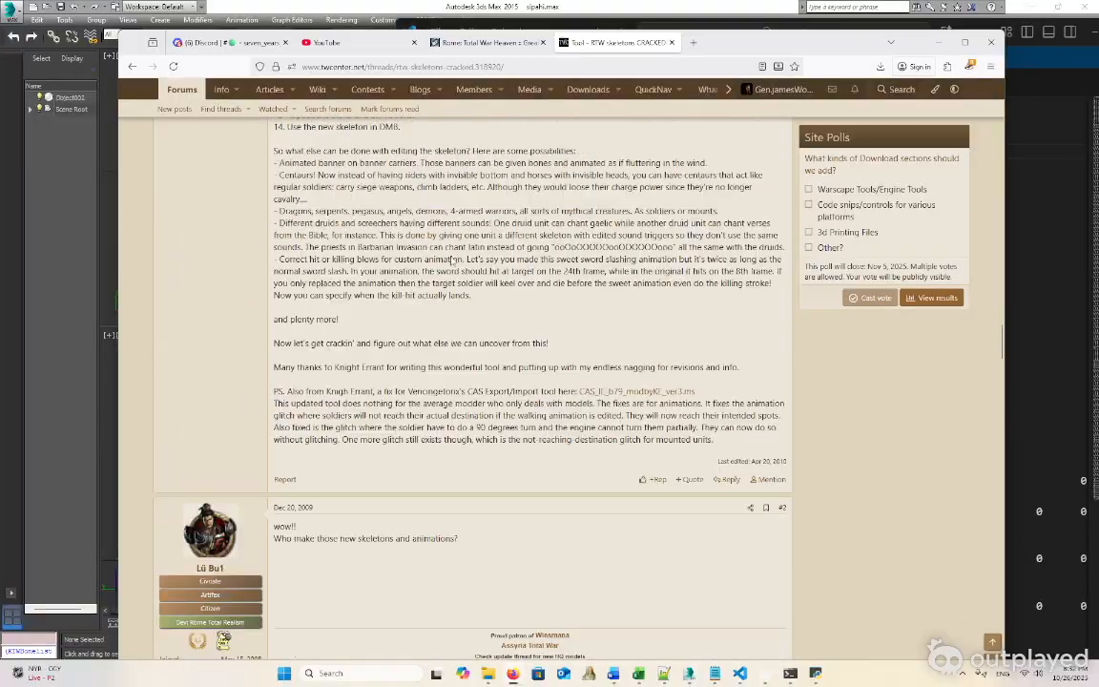
scroll(451, 255, "up", 12)
scroll(443, 263, "down", 2)
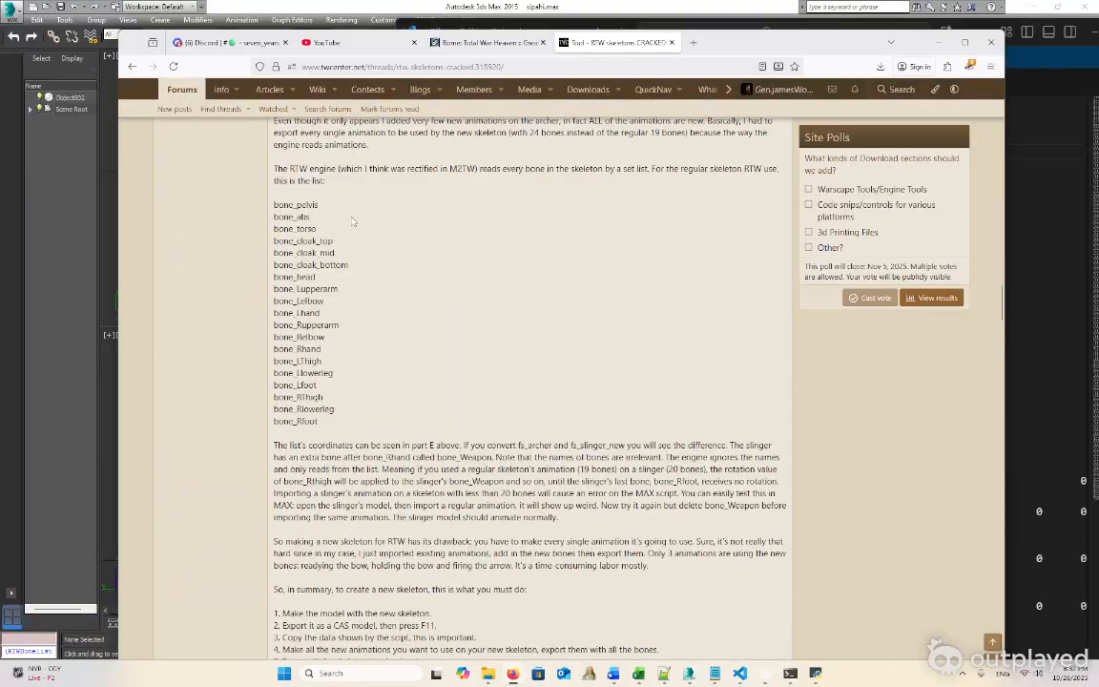
left_click_drag(251, 195, 362, 436)
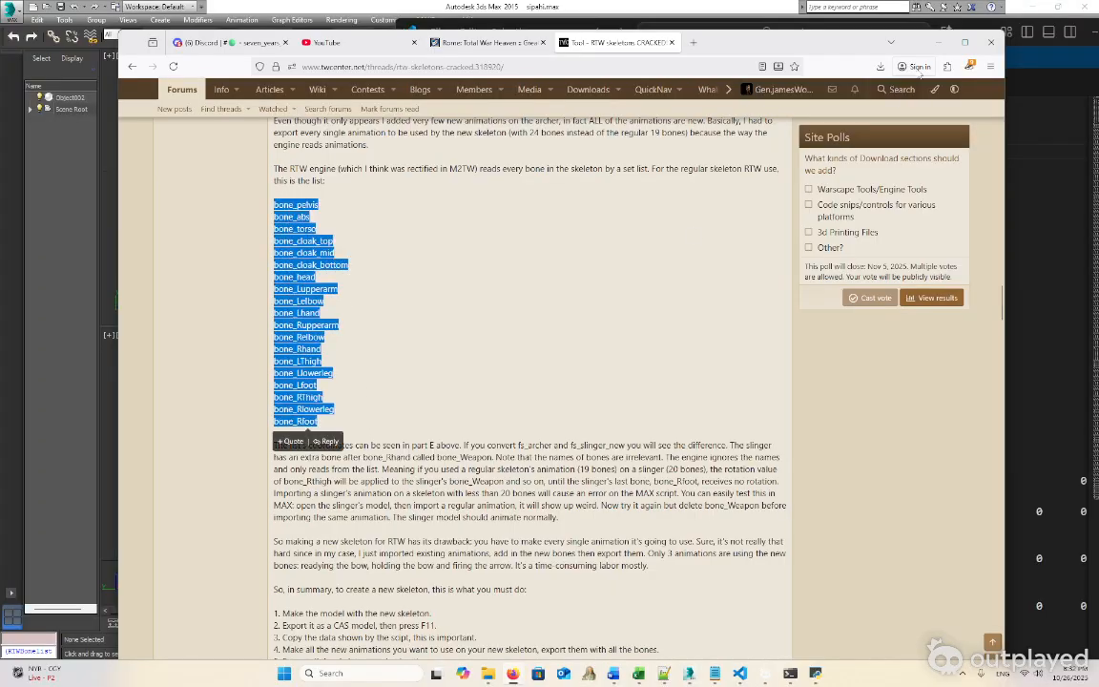
Place the browser's bone list beside the code editor and highlight the skeleton table on lines 3 to 22
left_click_drag(832, 41, 598, 23)
left_click(975, 261)
left_click_drag(975, 434, 485, 139)
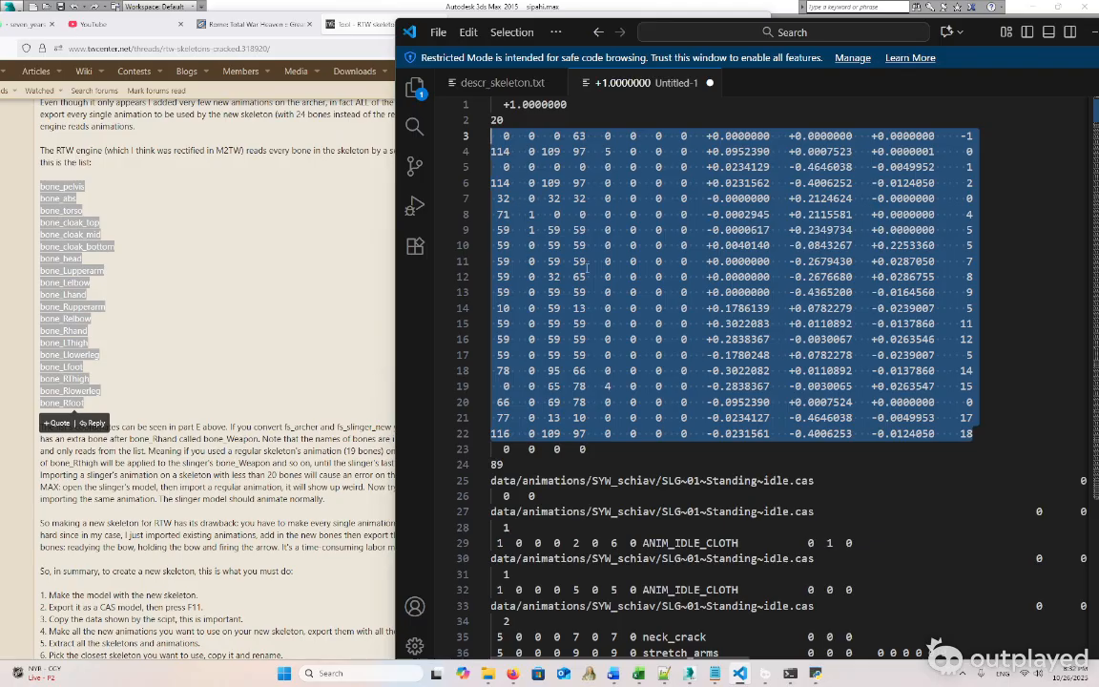
Add a new line after line 22 and paste a copy of line 22 into it
left_click(979, 436)
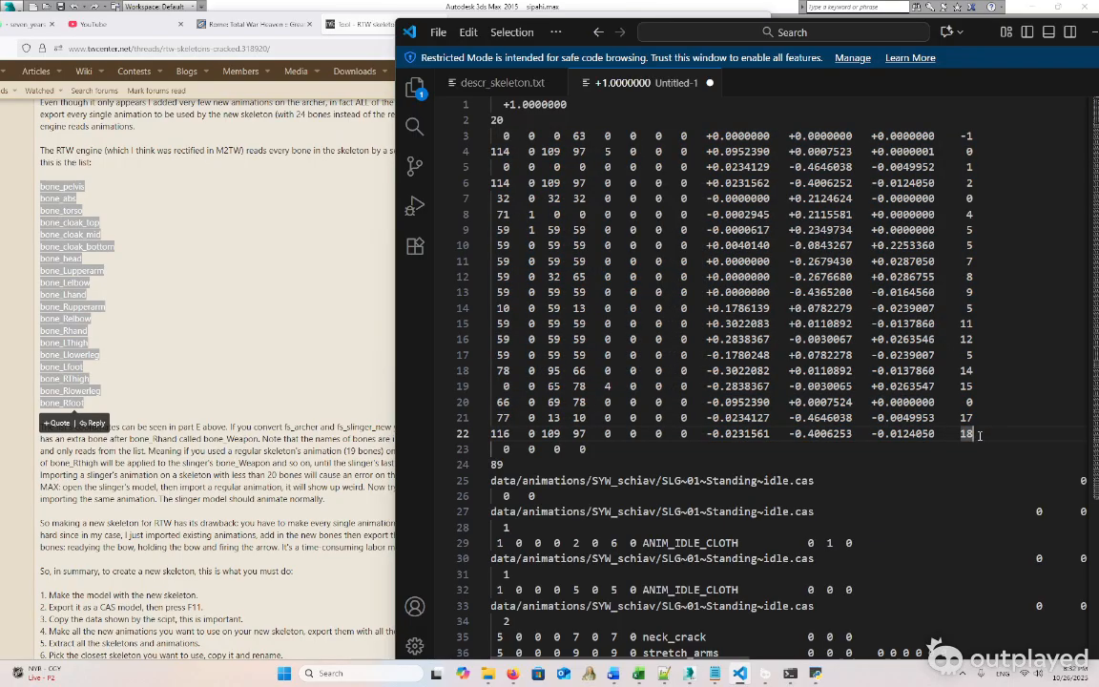
key("Return")
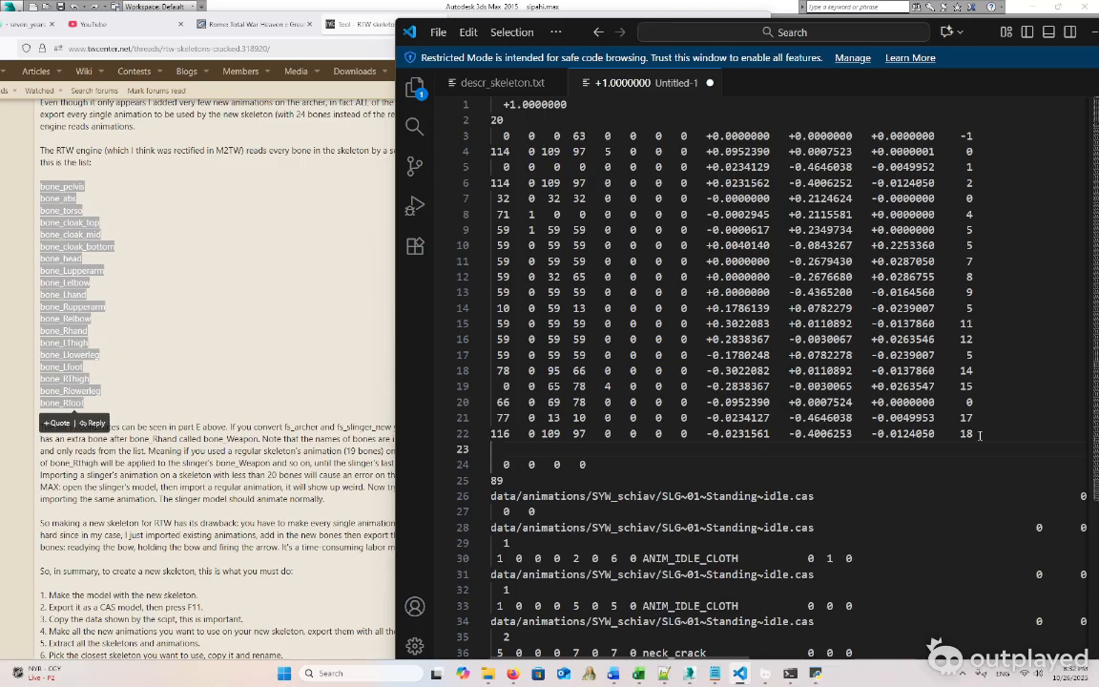
left_click_drag(979, 436, 487, 436)
key("ctrl+c")
left_click(524, 453)
key("ctrl+v")
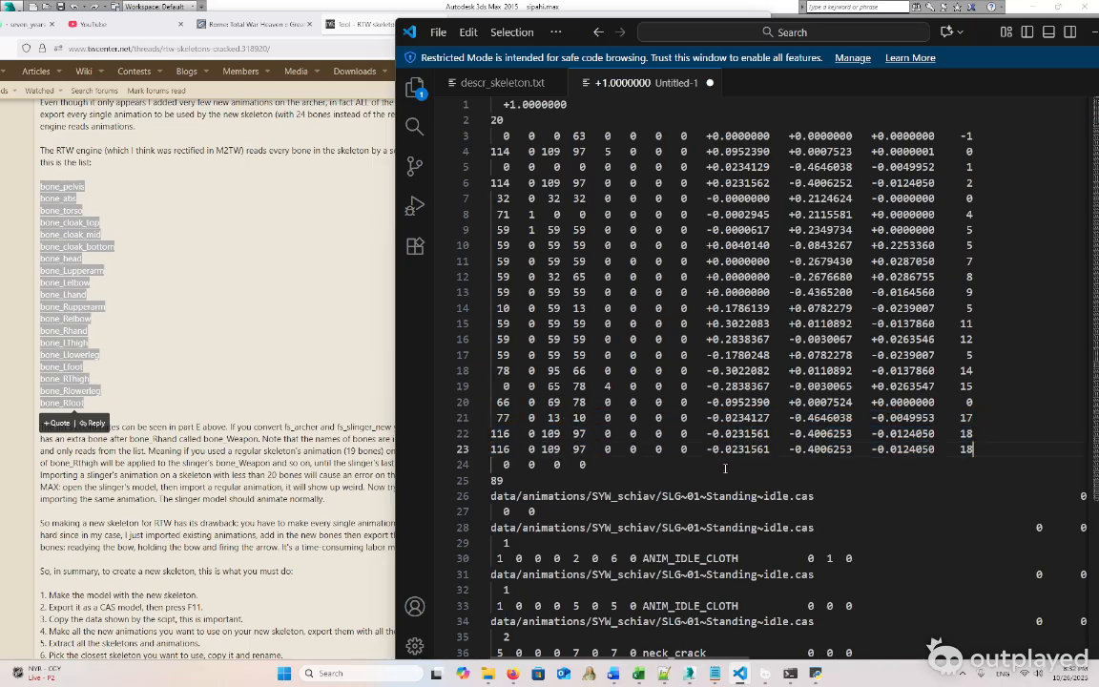
Set the parent index at the end of the duplicated bone line to 19
left_click_drag(973, 450, 960, 451)
type("0")
key("BackSpace")
type("1")
key("BackSpace")
type("18")
key("BackSpace")
type("1")
key("BackSpace")
type("9")
Clear the whole untitled document and paste the skeleton text into it
key("ctrl+a")
key("BackSpace")
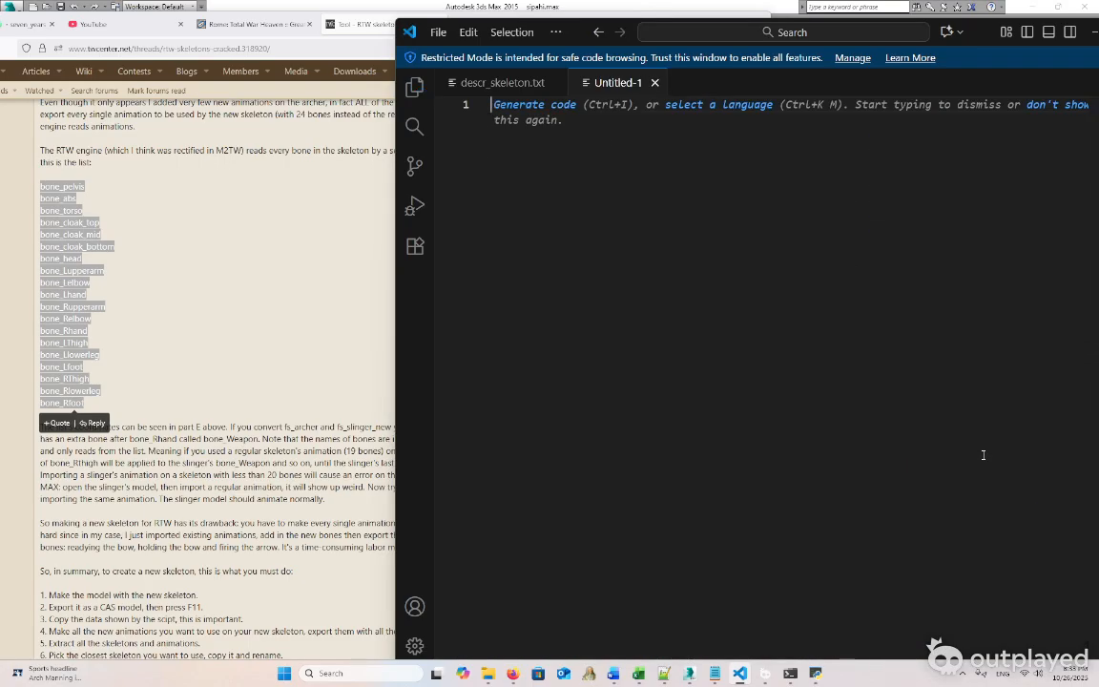
key("ctrl+v")
scroll(870, 388, "up", 10)
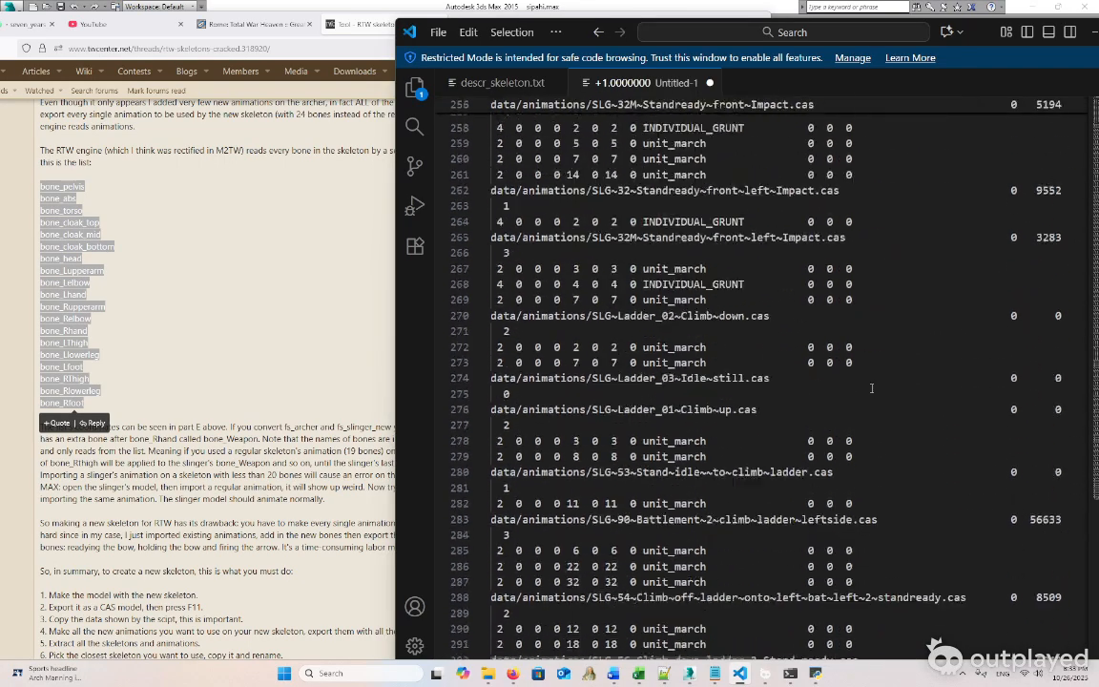
Return to the start of the pasted skeleton text and highlight the bone rows on lines 3 to 22
left_click_drag(852, 410, 689, 37)
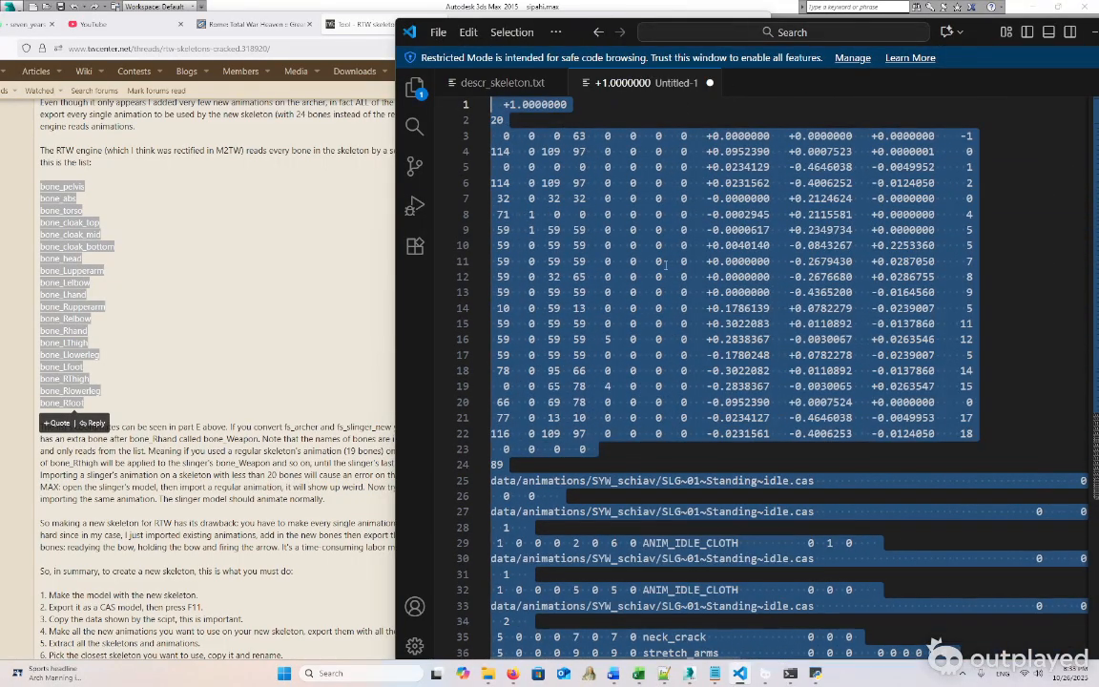
left_click(789, 385)
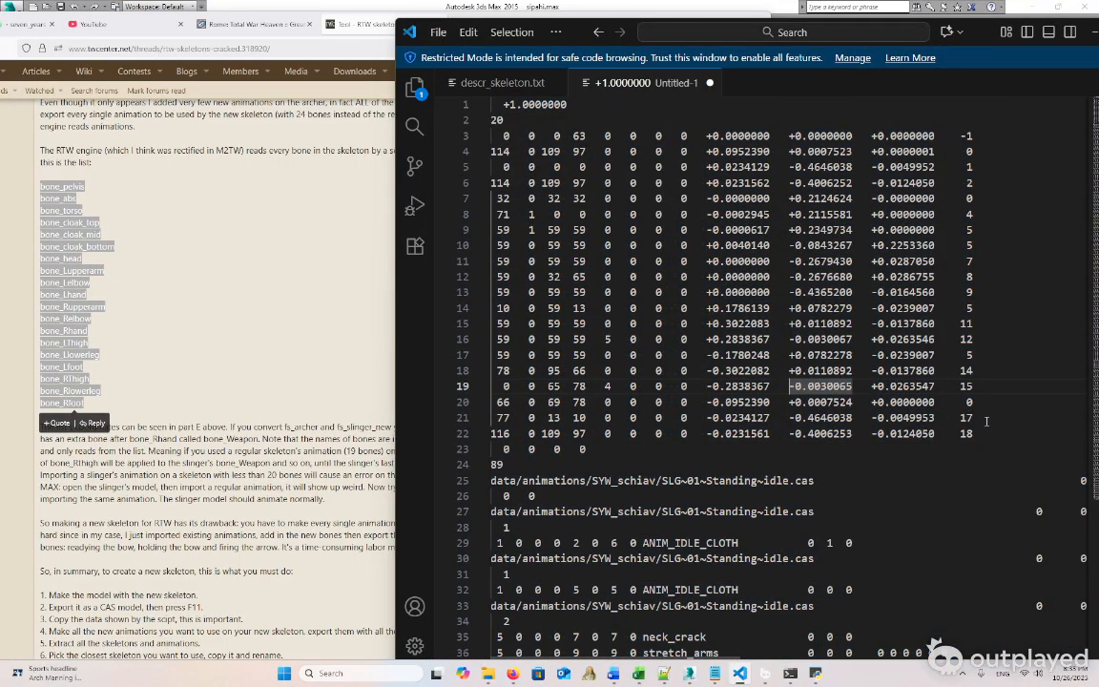
left_click_drag(985, 433, 490, 135)
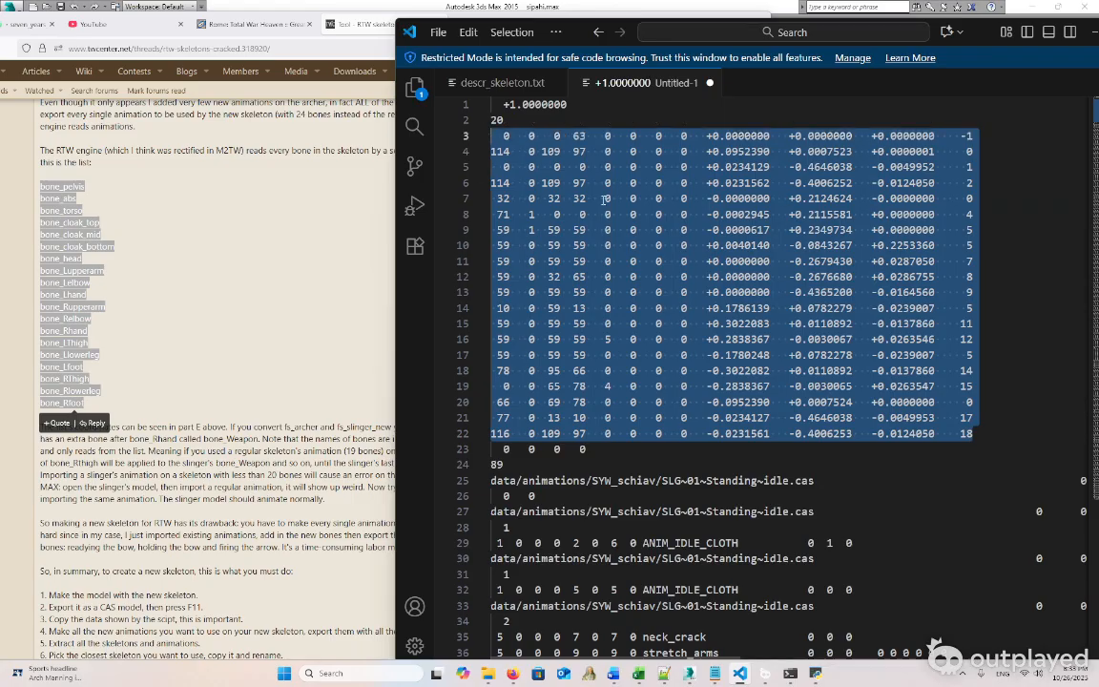
Go through the parent indices at the ends of lines 19 to 22 and set line 22's parent index to 2
left_click(973, 418)
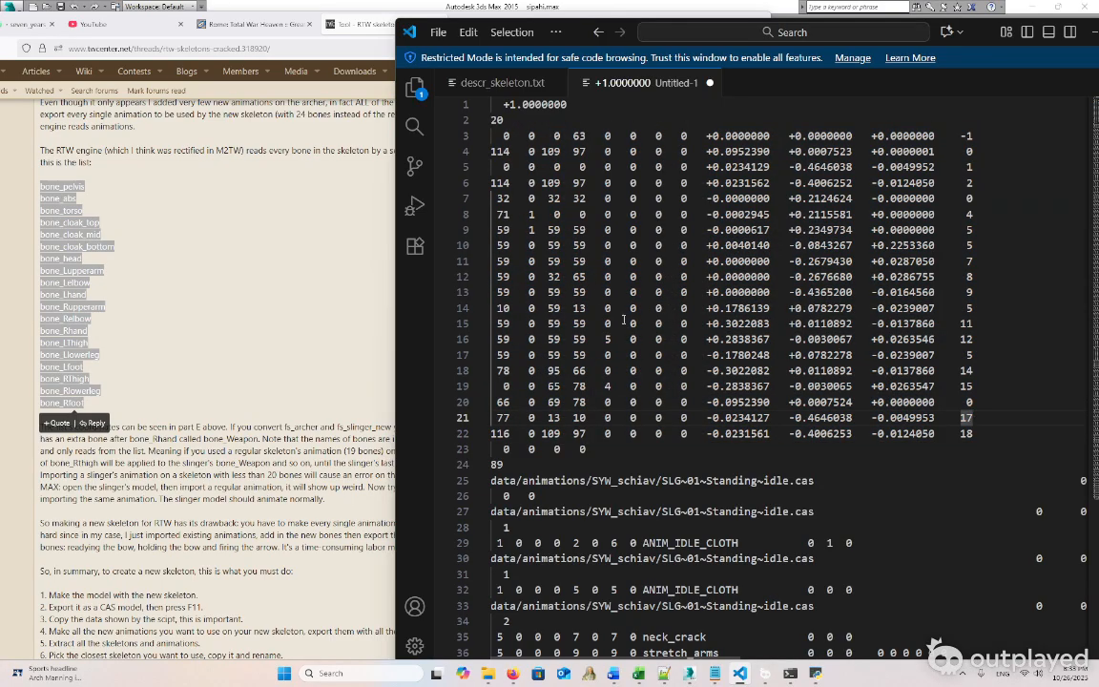
key("Down")
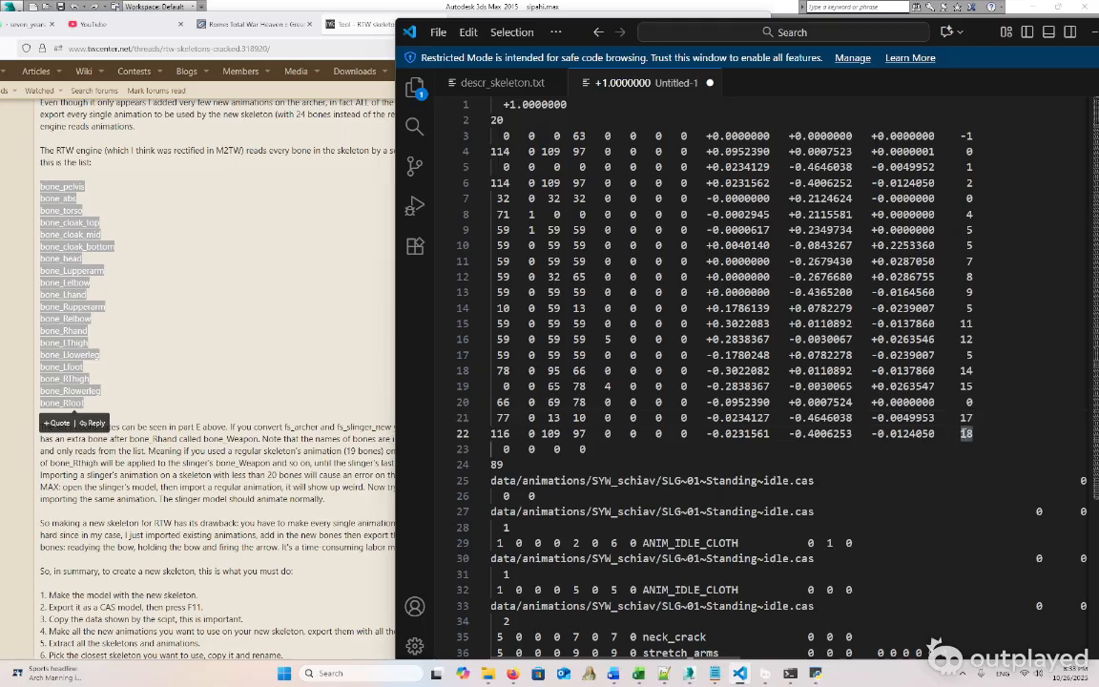
key("Up")
key("Up")
key("Up")
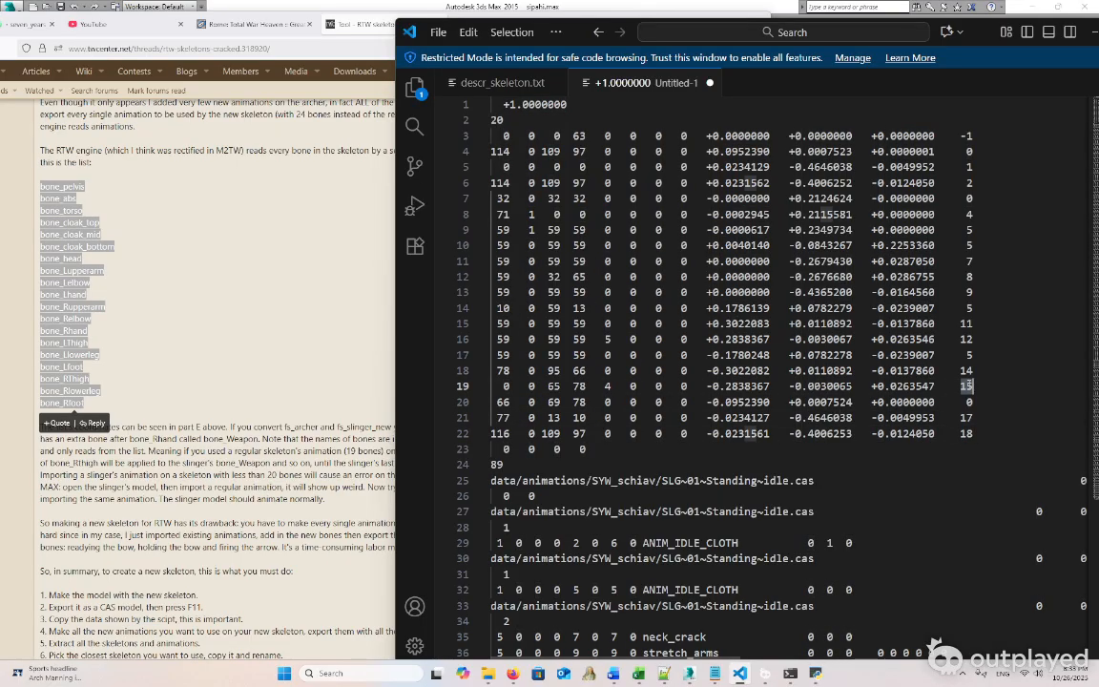
key("Down")
key("Down")
key("Down")
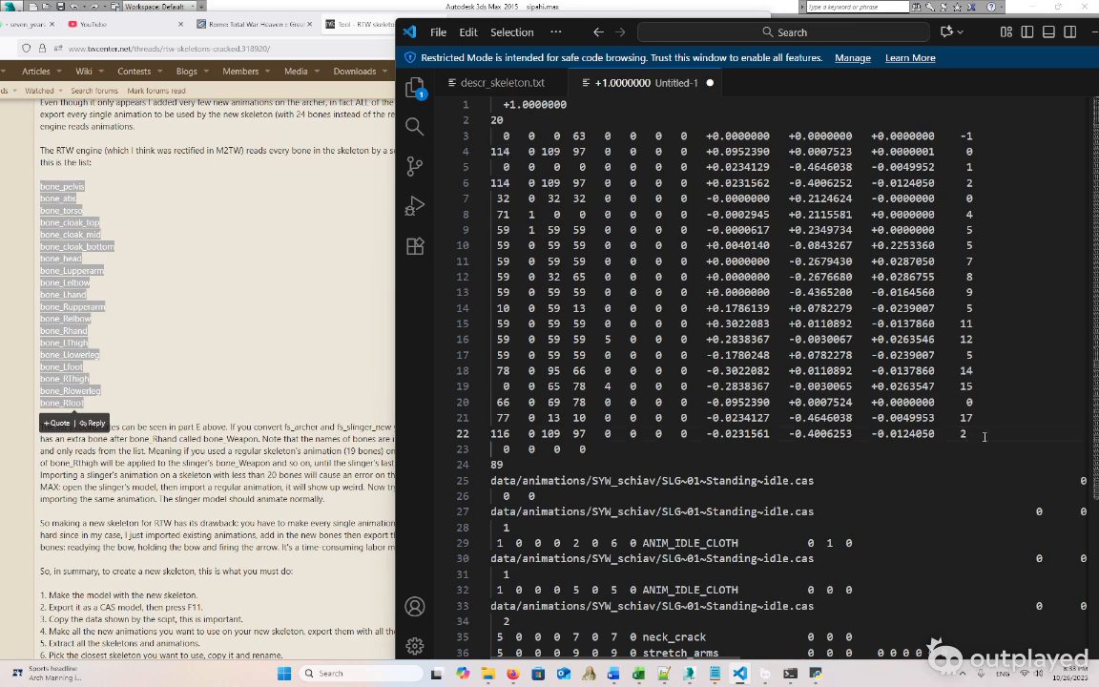
Highlight the parent bone's row on line 6, and set the parent index on line 22 back to 18
left_click_drag(931, 434, 972, 434)
left_click_drag(972, 183, 444, 184)
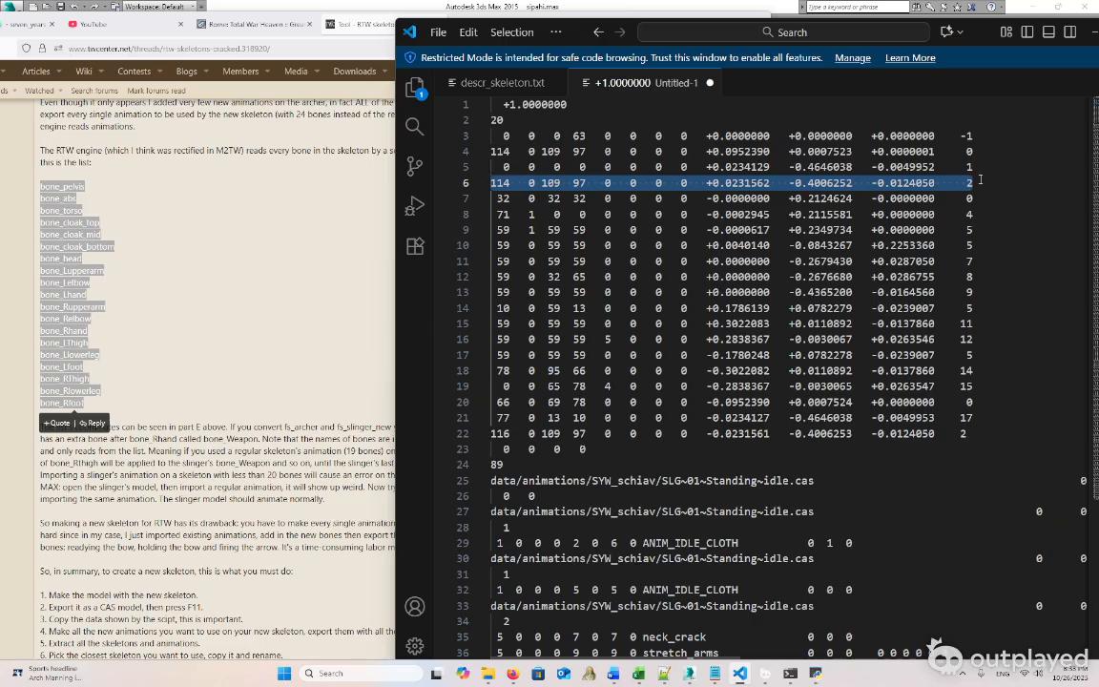
double_click(962, 433)
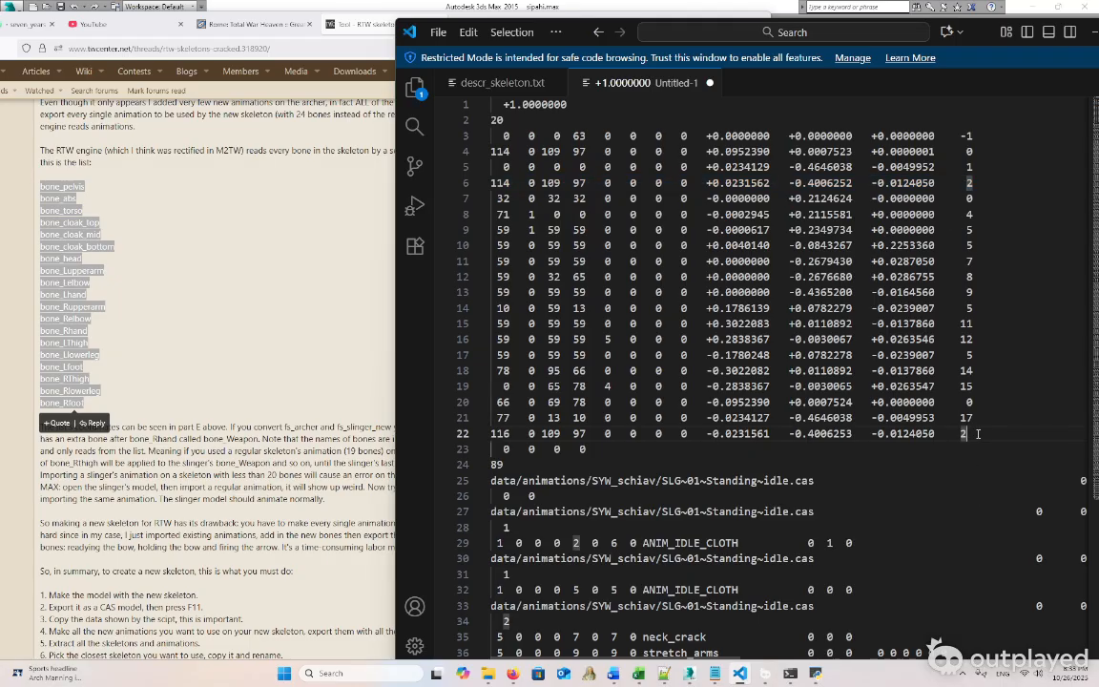
type("18")
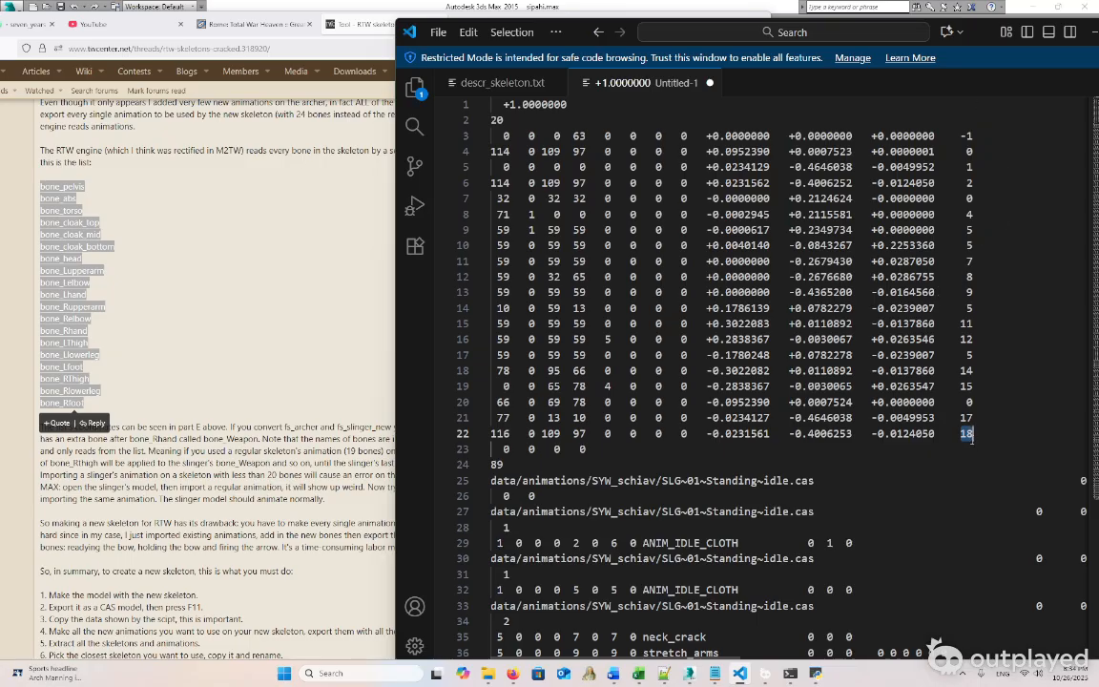
Highlight the full block of bone rows on lines 3 to 22 and review it with the lines just below
left_click_drag(973, 434, 485, 136)
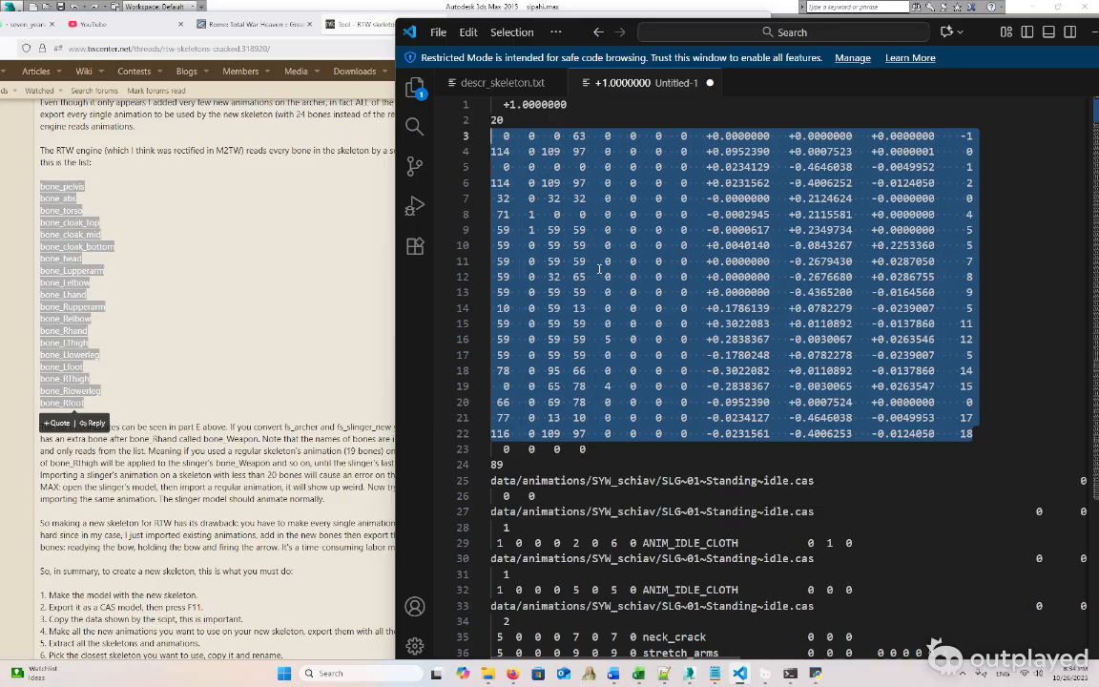
left_click(718, 469)
scroll(811, 439, "down", 1)
scroll(932, 414, "up", 1)
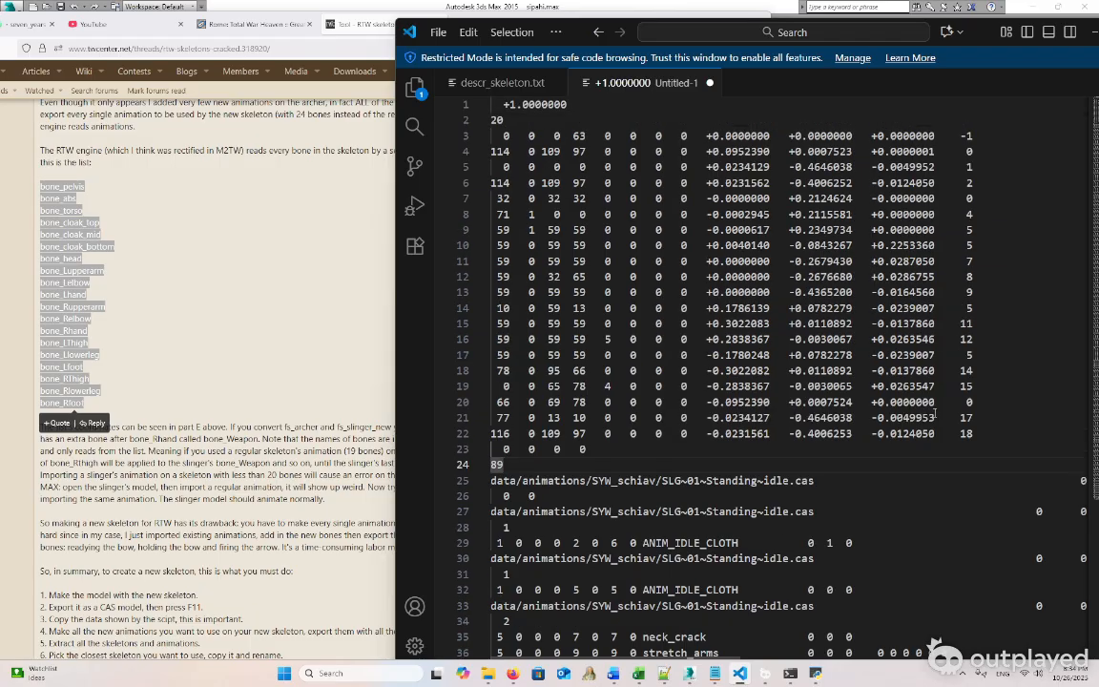
left_click_drag(975, 434, 476, 139)
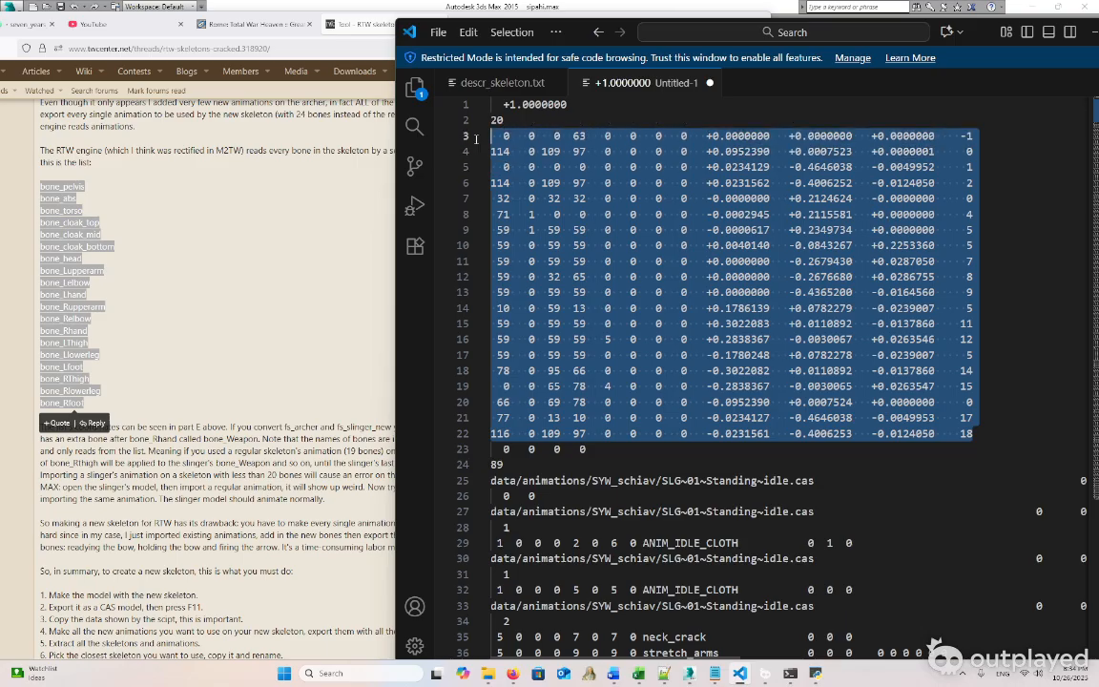
left_click(547, 275)
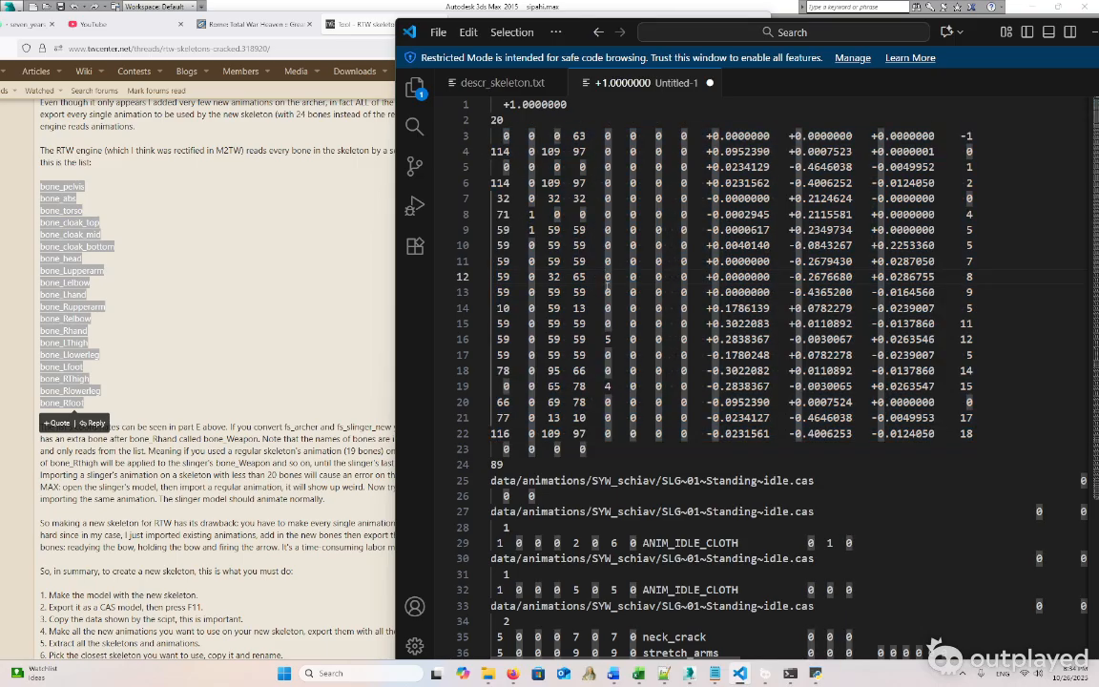
scroll(572, 286, "down", 1)
scroll(611, 294, "up", 1)
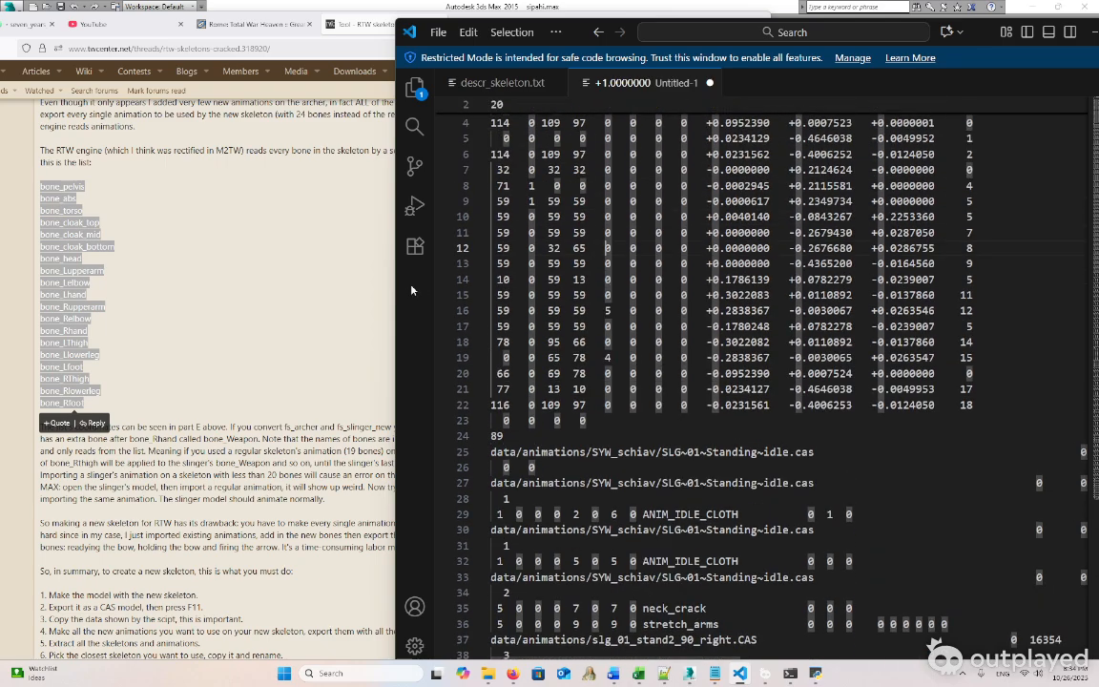
scroll(620, 286, "up", 1)
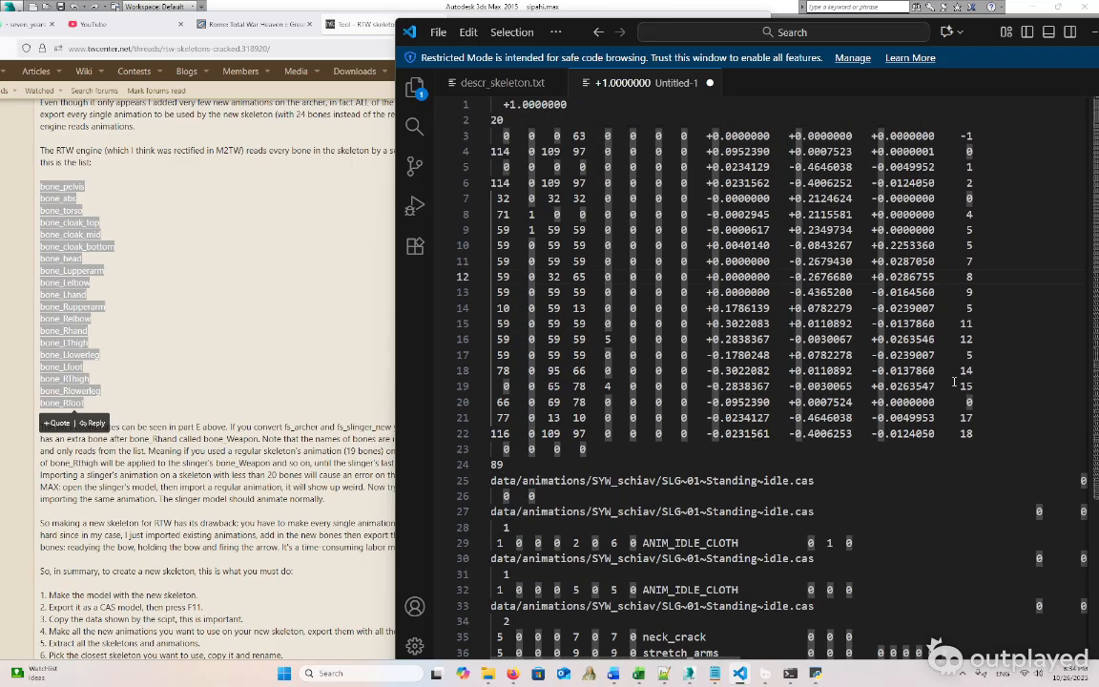
Examine the bone count, the bone rows on lines 2–22, and the separate row of zeros on line 23
left_click_drag(1009, 438, 442, 113)
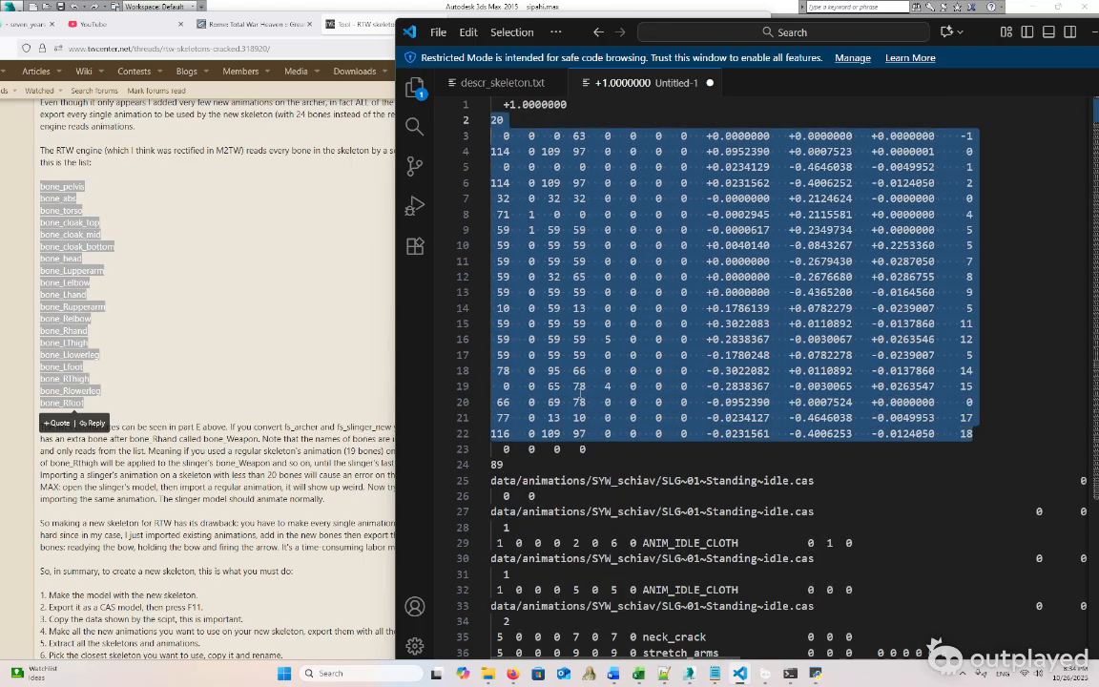
left_click_drag(591, 449, 497, 449)
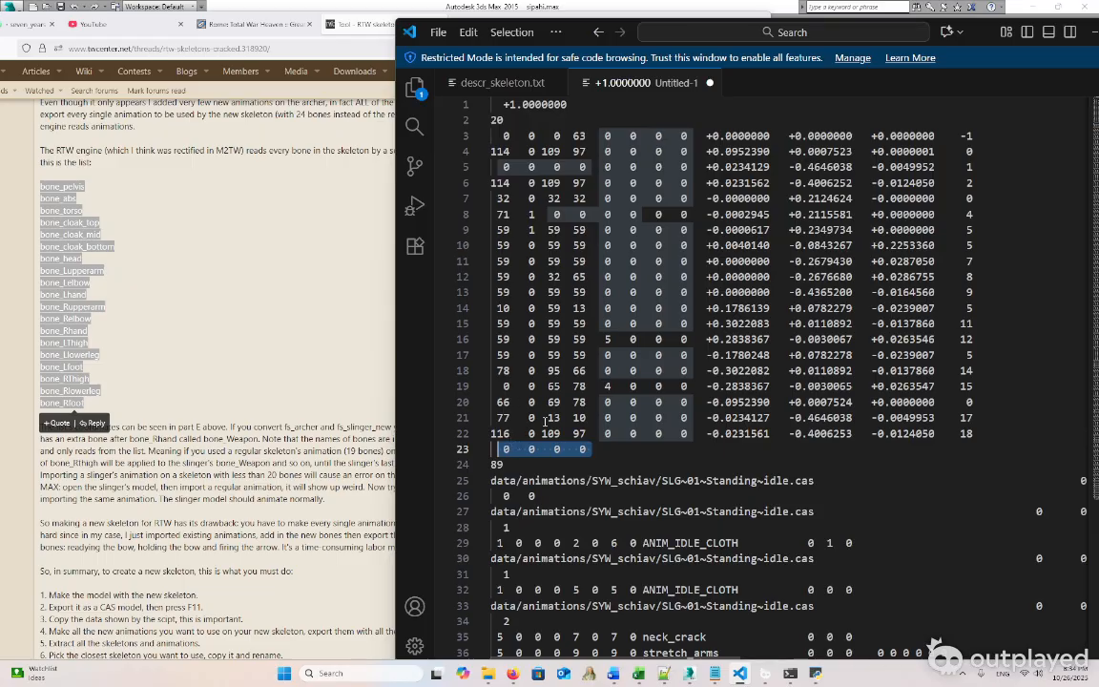
left_click(557, 449)
scroll(559, 458, "down", 1)
scroll(559, 458, "up", 1)
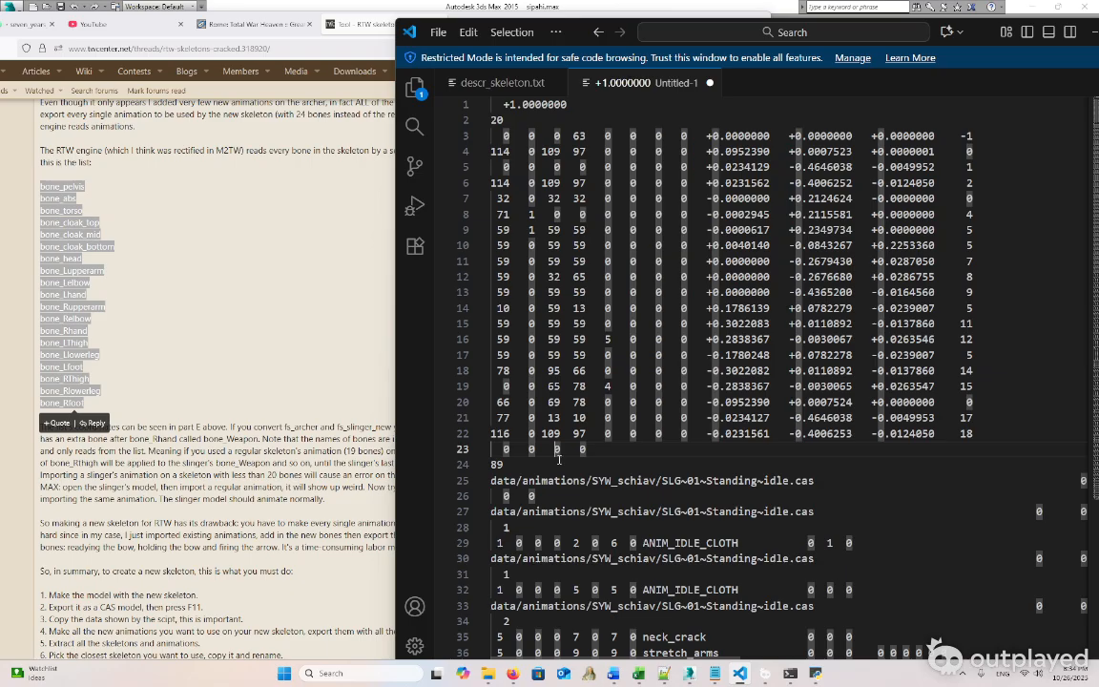
Examine the animation count on line 24 together with the list of animation entries that follows it
double_click(495, 464)
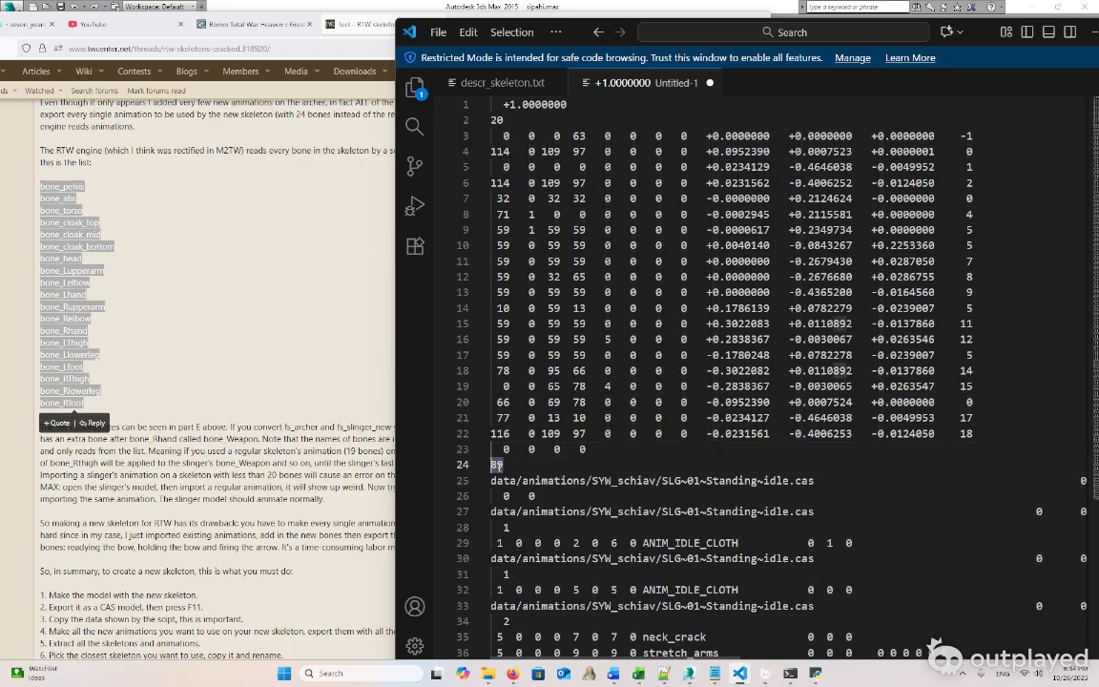
left_click(536, 482)
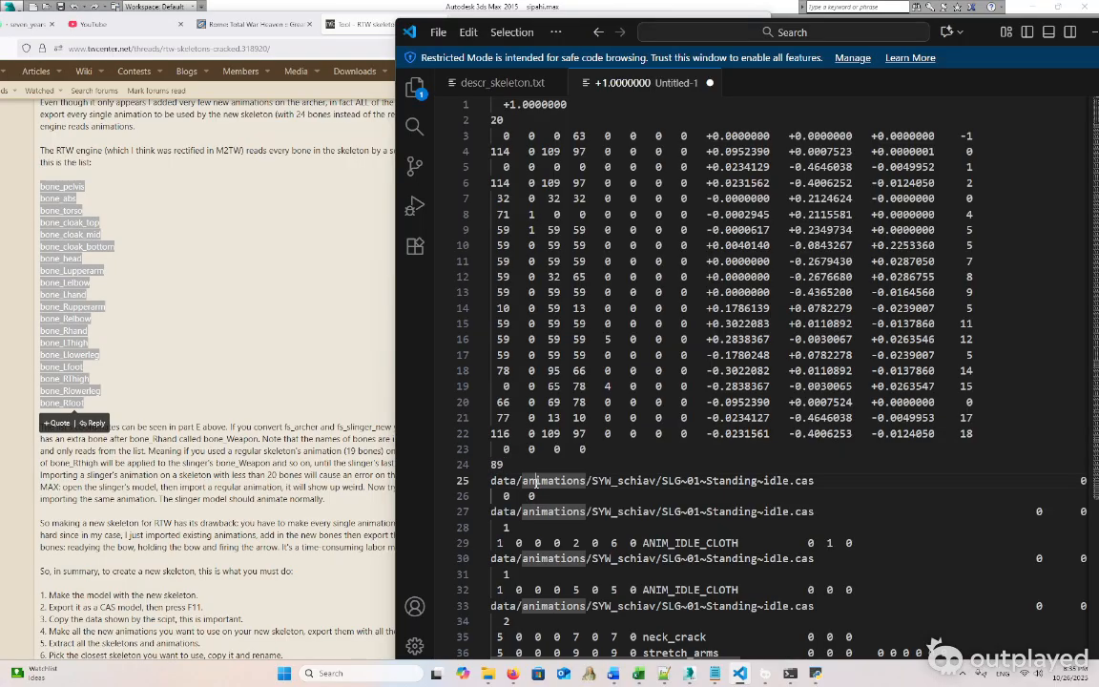
scroll(539, 502, "down", 9)
left_click_drag(536, 481, 557, 532)
scroll(553, 537, "up", 10)
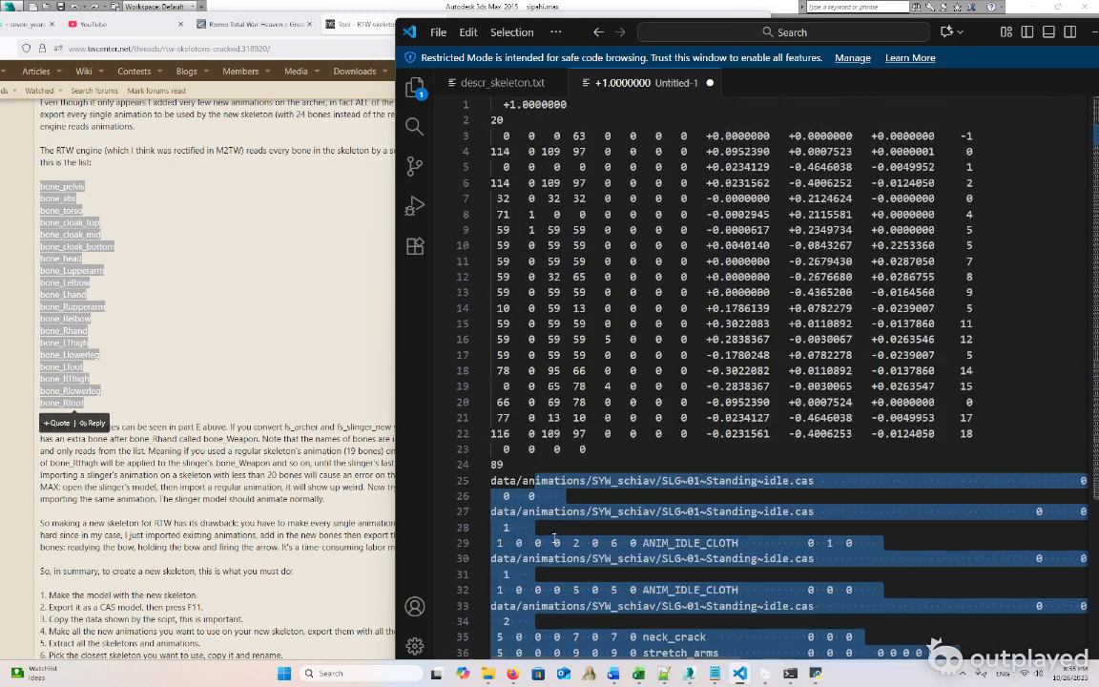
double_click(512, 464)
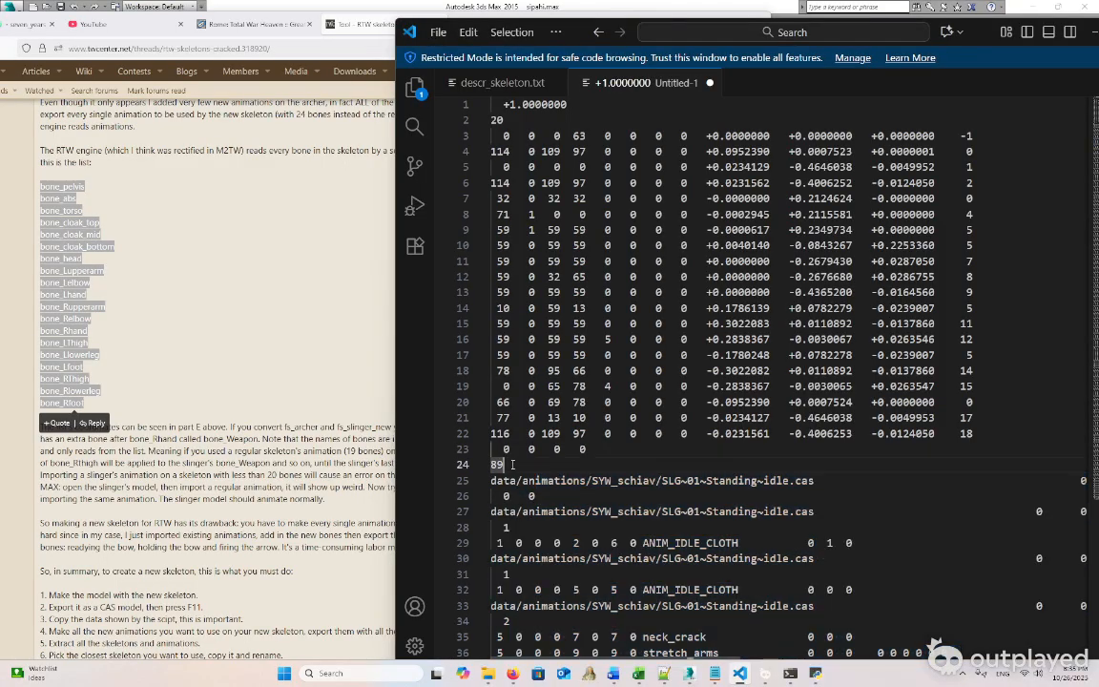
scroll(594, 540, "down", 2)
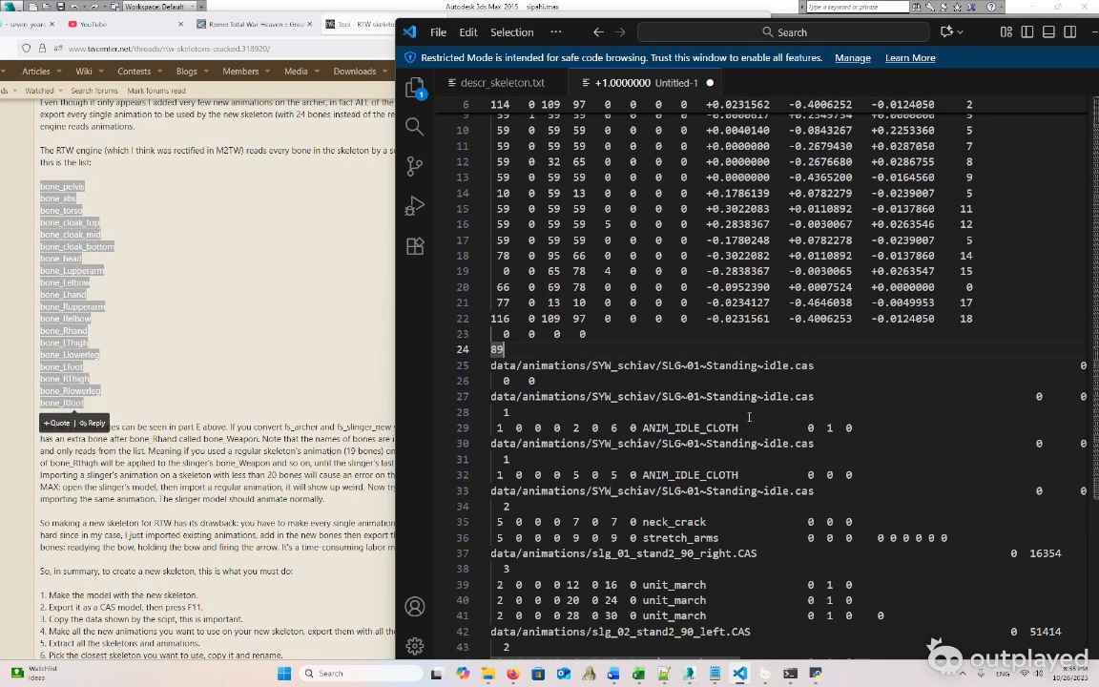
double_click(497, 350)
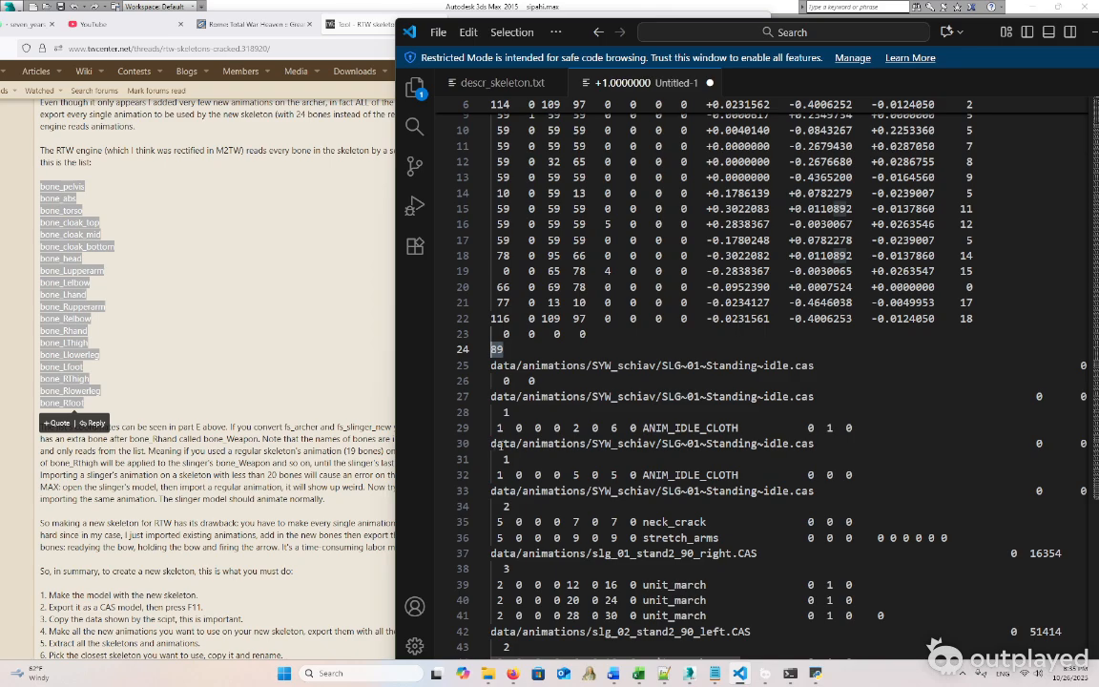
Highlight the first animation entry on lines 25–26 and move the editor window so its full width is on screen
double_click(553, 443)
left_click(627, 382)
scroll(627, 383, "down", 5)
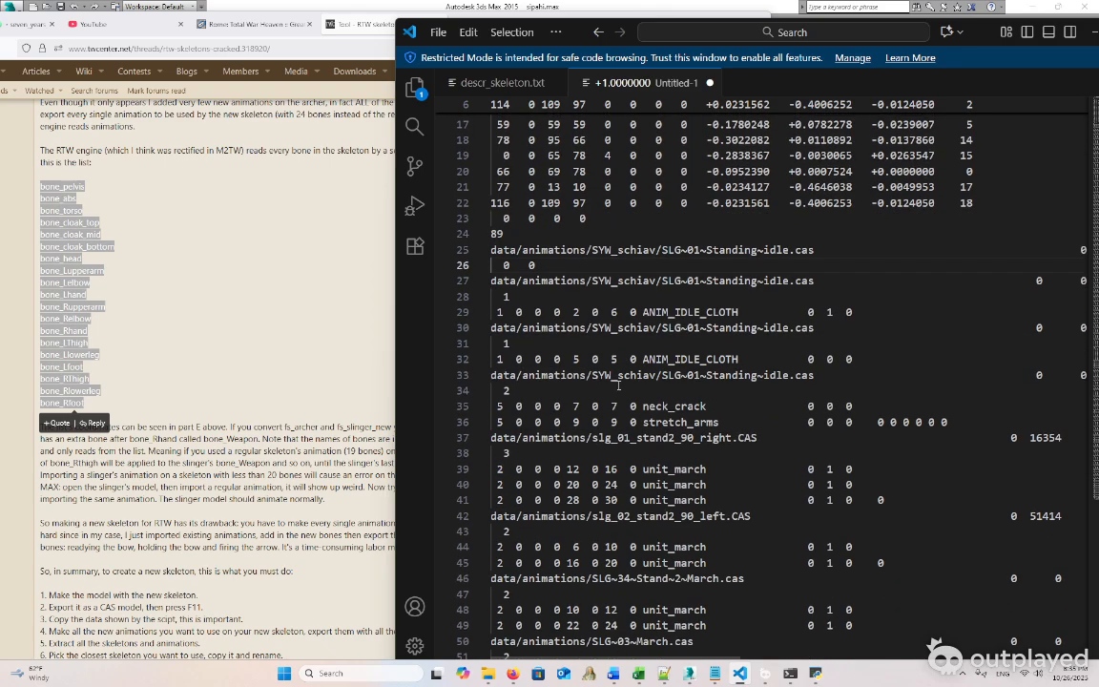
scroll(595, 312, "up", 3)
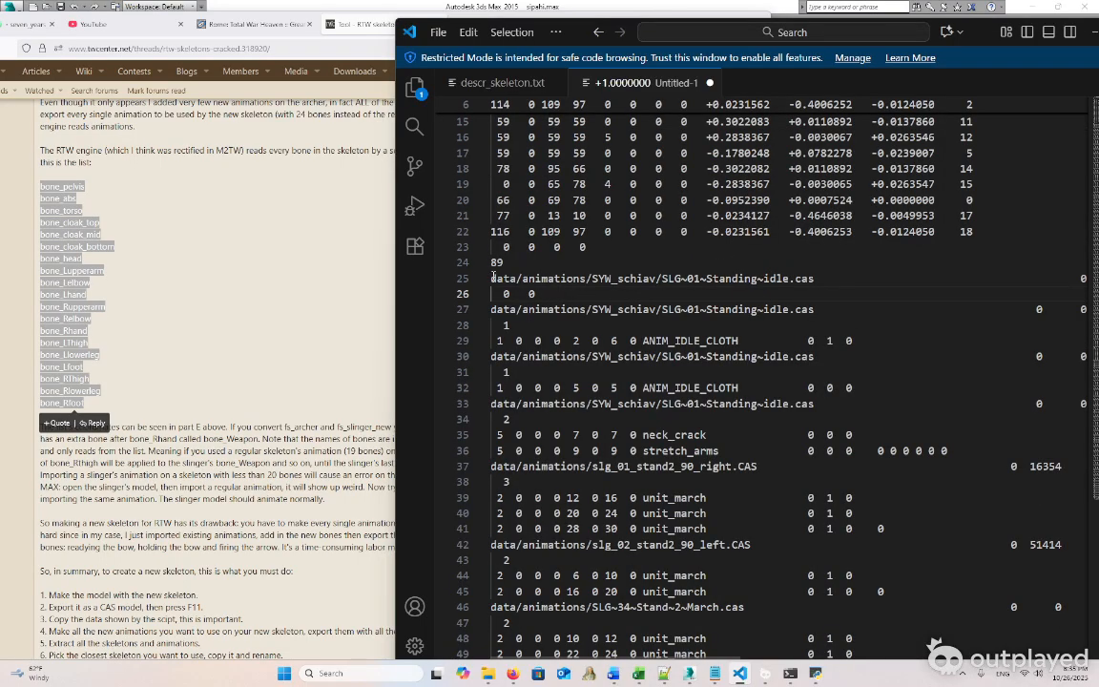
left_click_drag(492, 278, 547, 294)
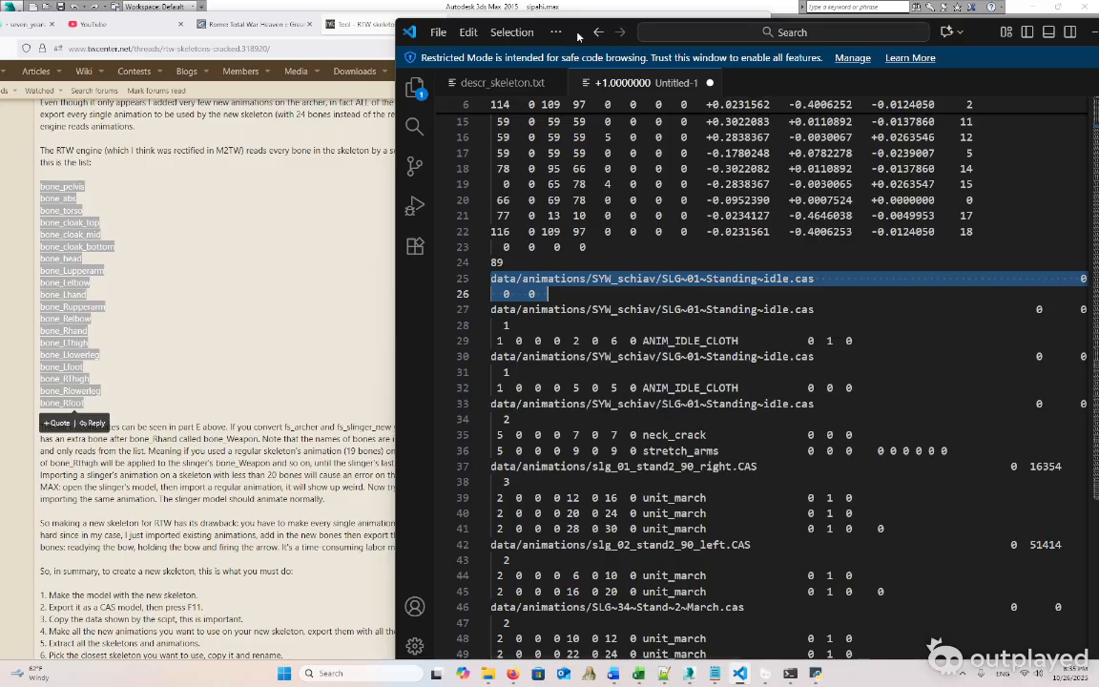
left_click_drag(554, 35, 465, 23)
scroll(482, 236, "down", 1)
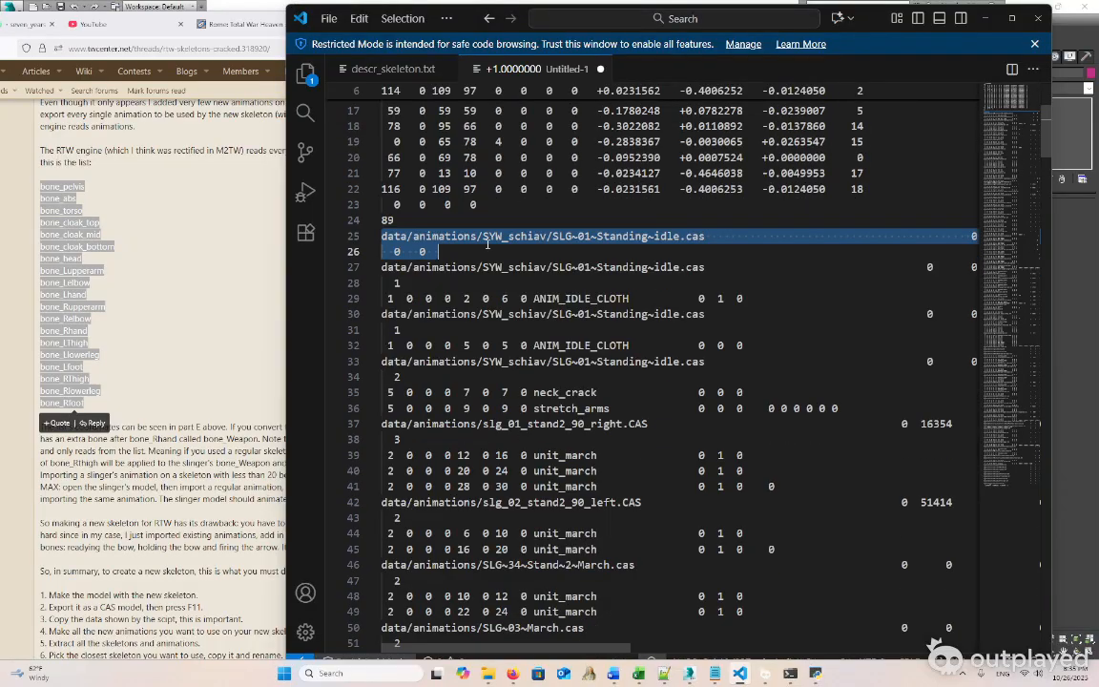
Highlight the full .cas file path of the first animation entry on line 25
left_click(482, 236)
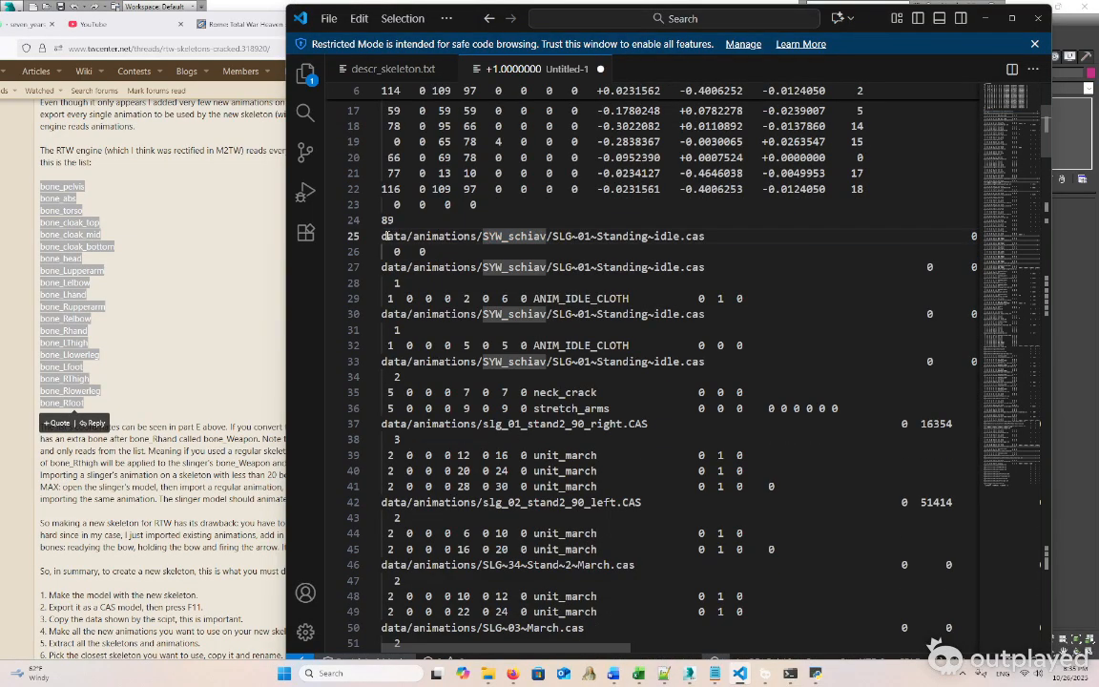
triple_click(387, 236)
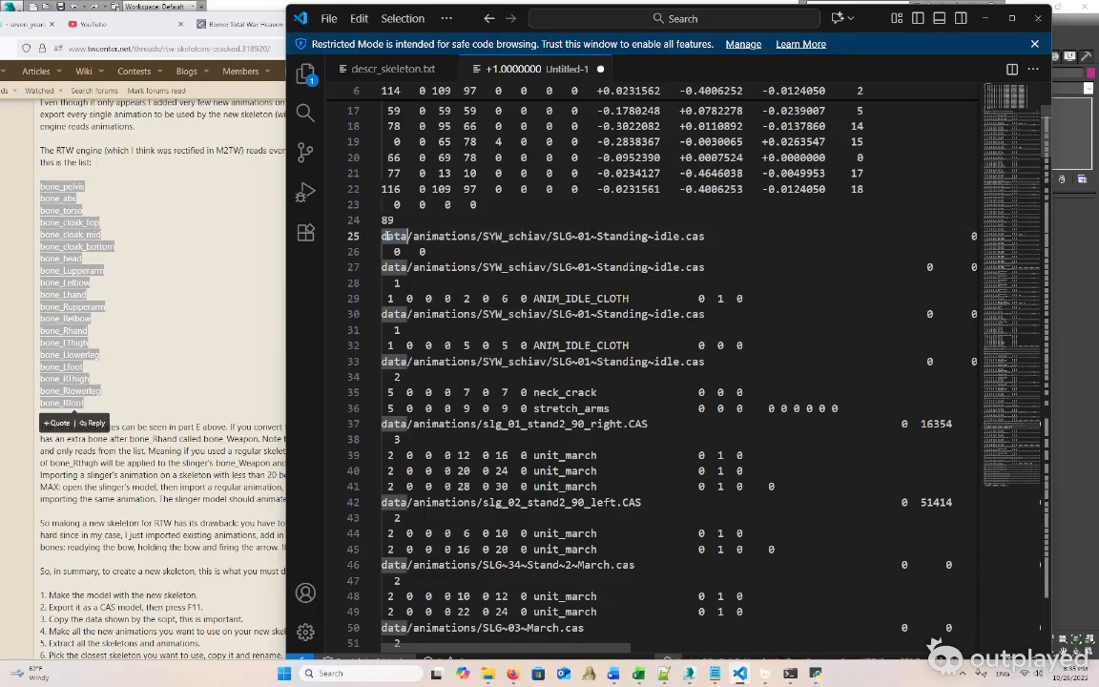
left_click(671, 312)
left_click_drag(381, 237, 718, 242)
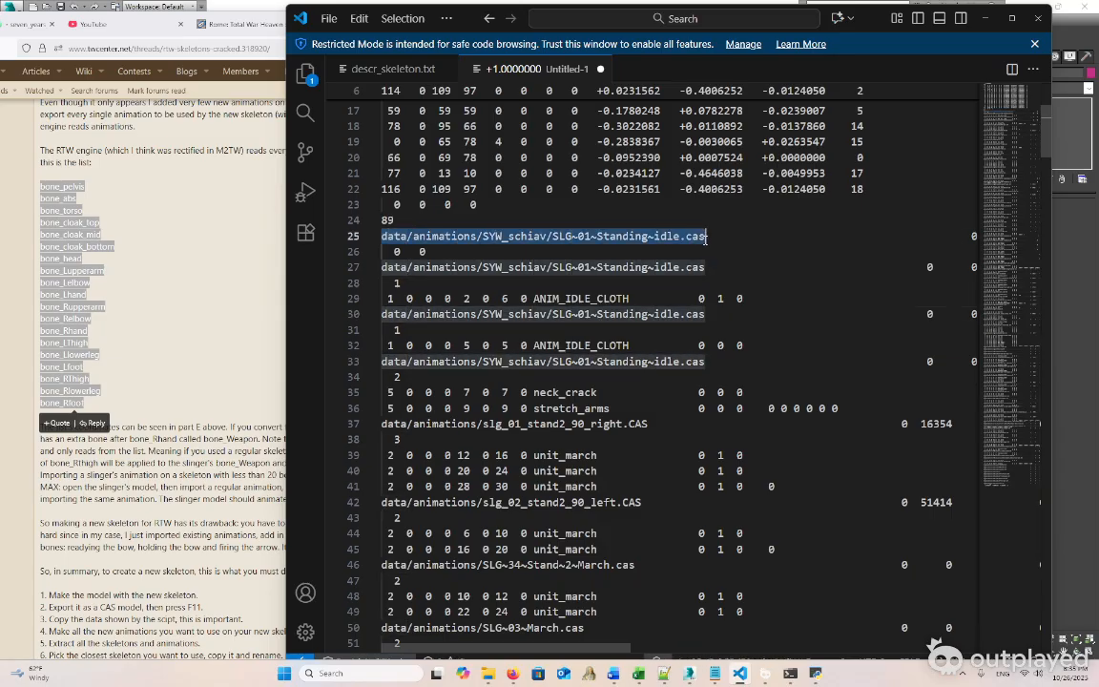
Look through the animation entries down to the Standready impact animations, and return to the start of the list
scroll(609, 398, "down", 20)
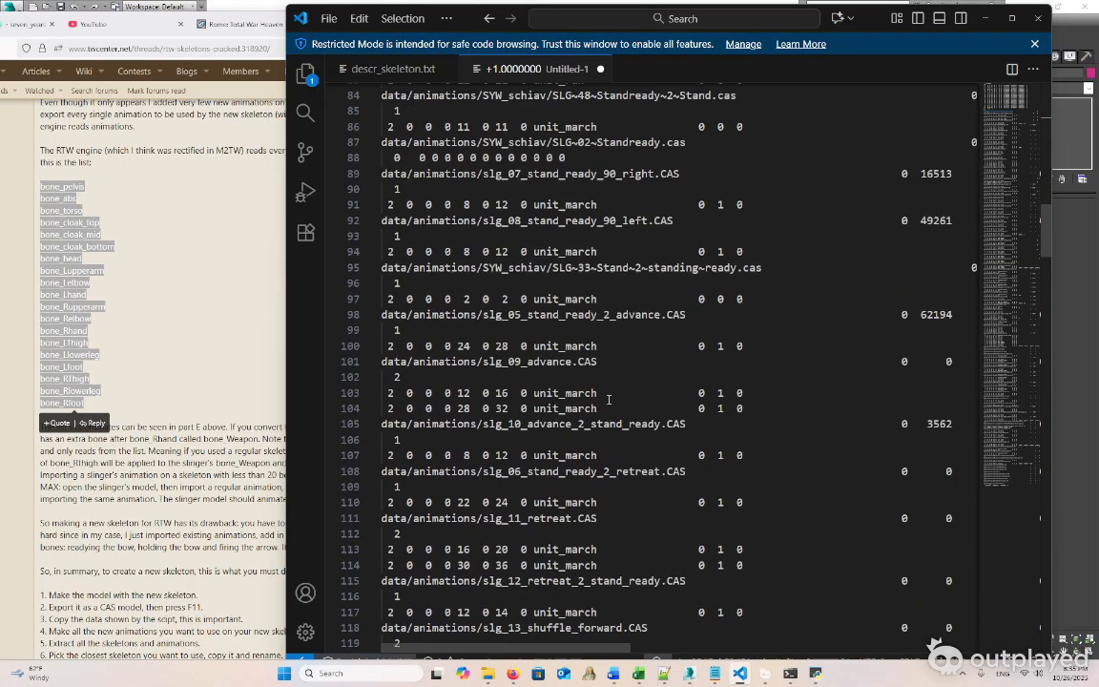
scroll(608, 399, "down", 20)
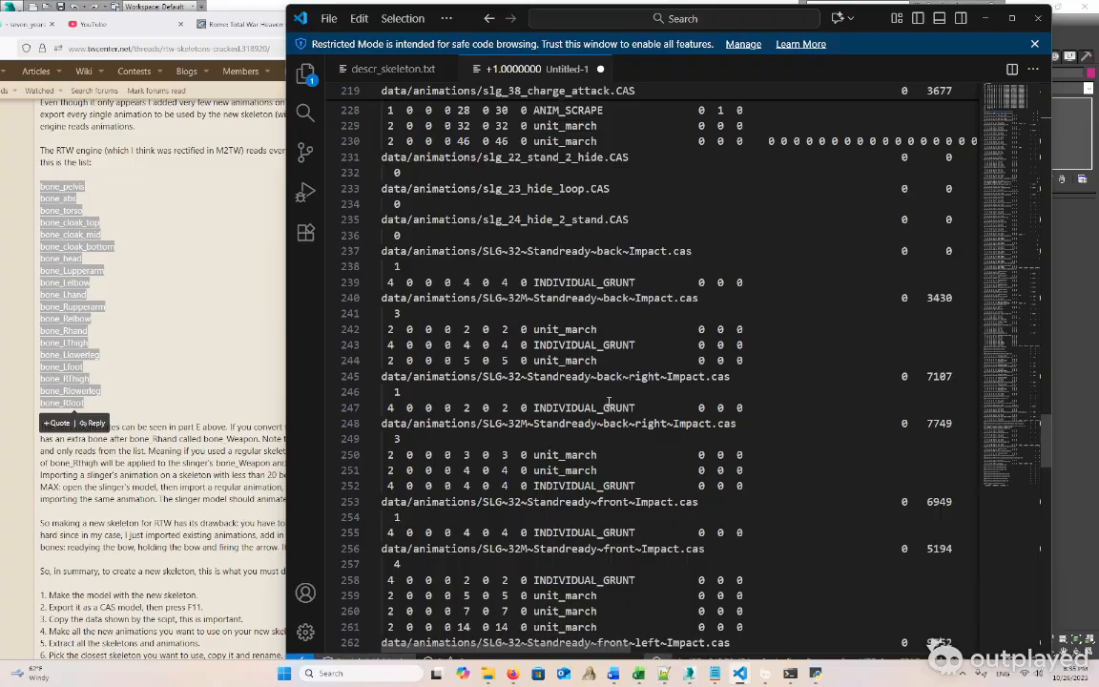
scroll(917, 468, "down", 3)
scroll(967, 349, "up", 3)
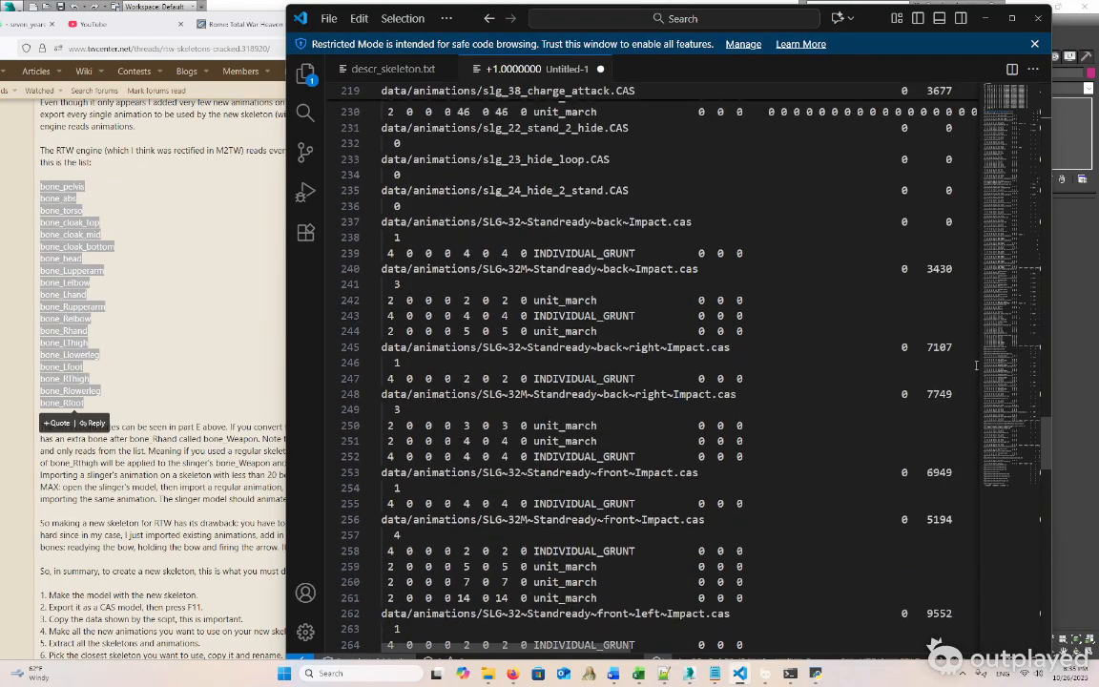
scroll(975, 363, "up", 20)
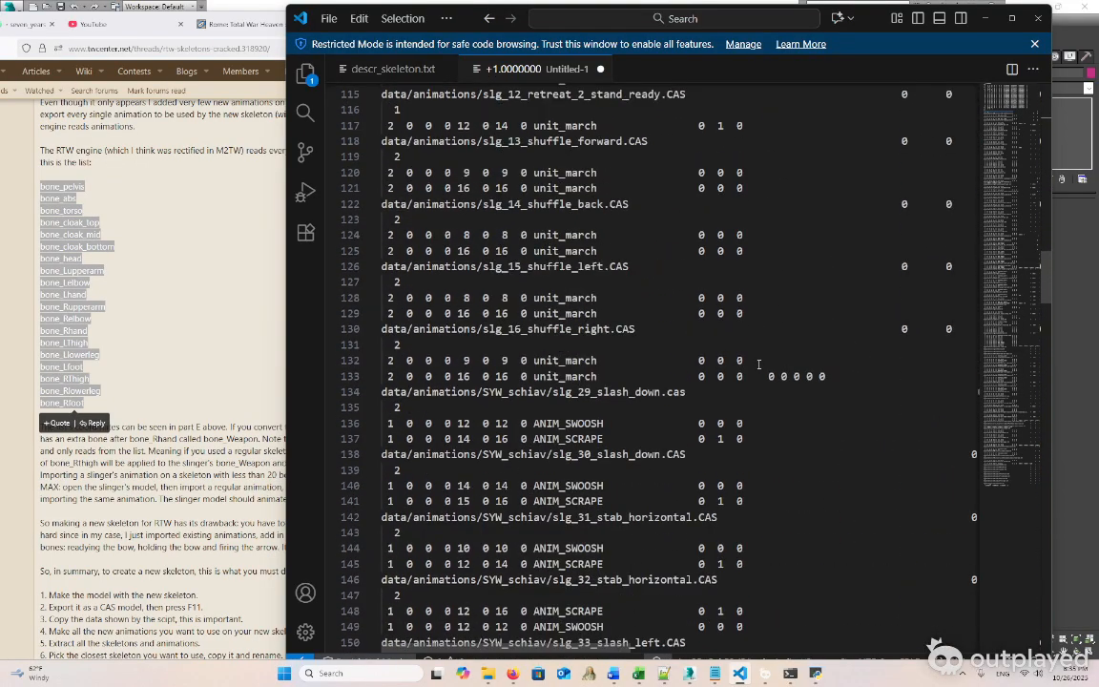
scroll(758, 363, "up", 17)
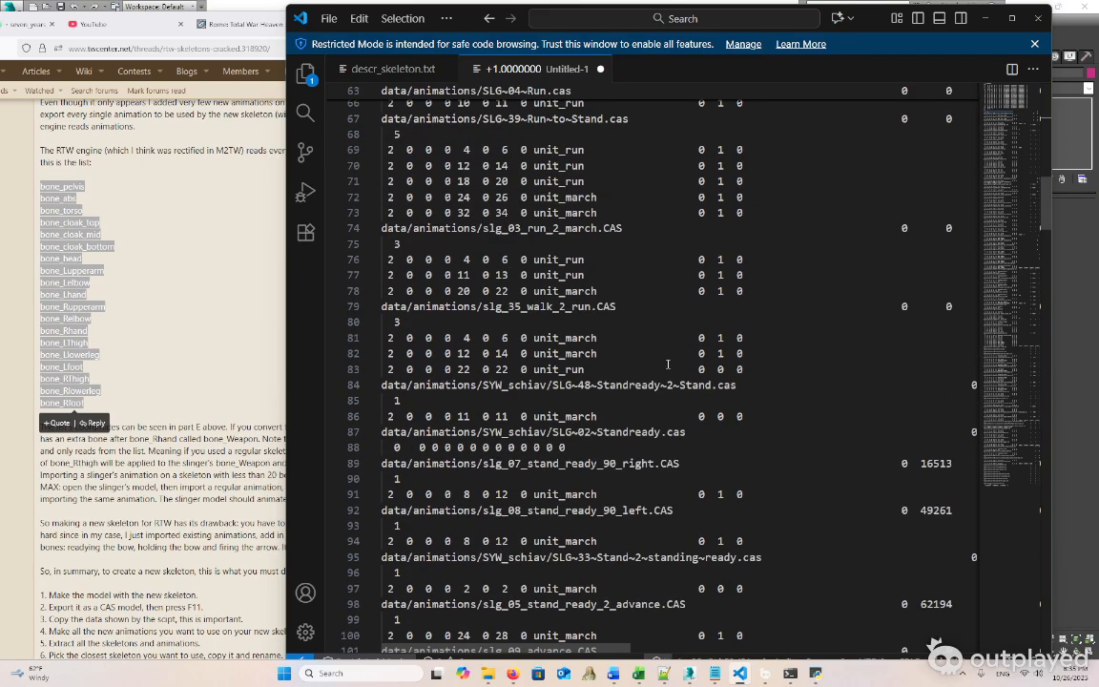
scroll(668, 363, "up", 20)
Examine the animation name, the SYW_schiav folder and the SLG prefix in line 25's path, and highlight the whole path
double_click(665, 440)
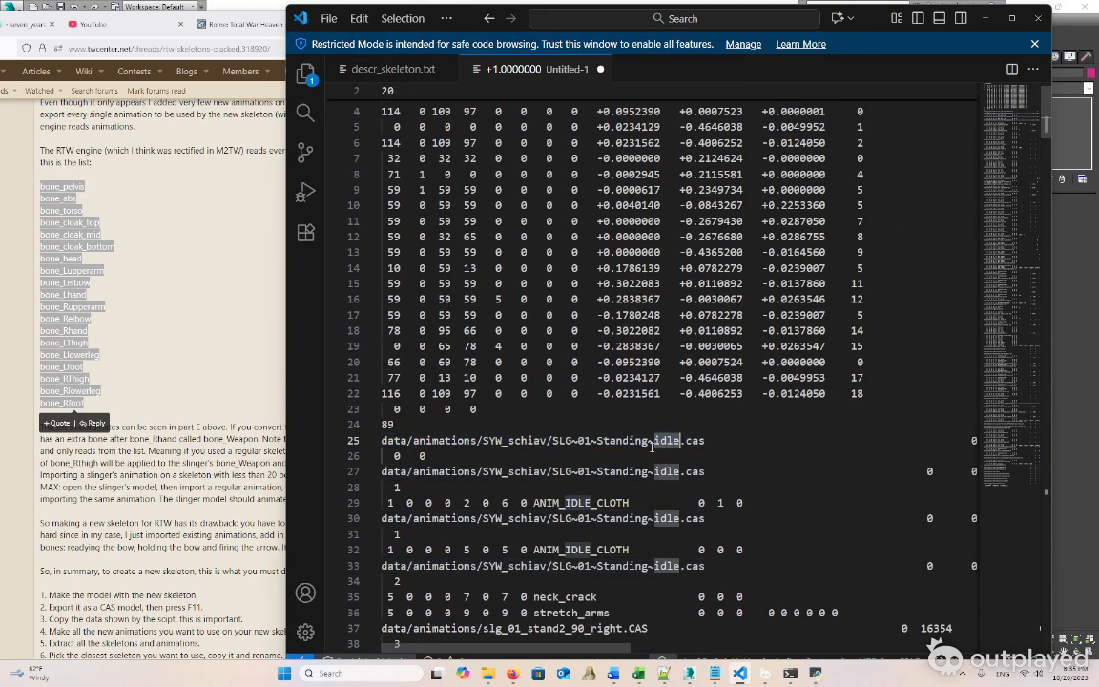
double_click(515, 439)
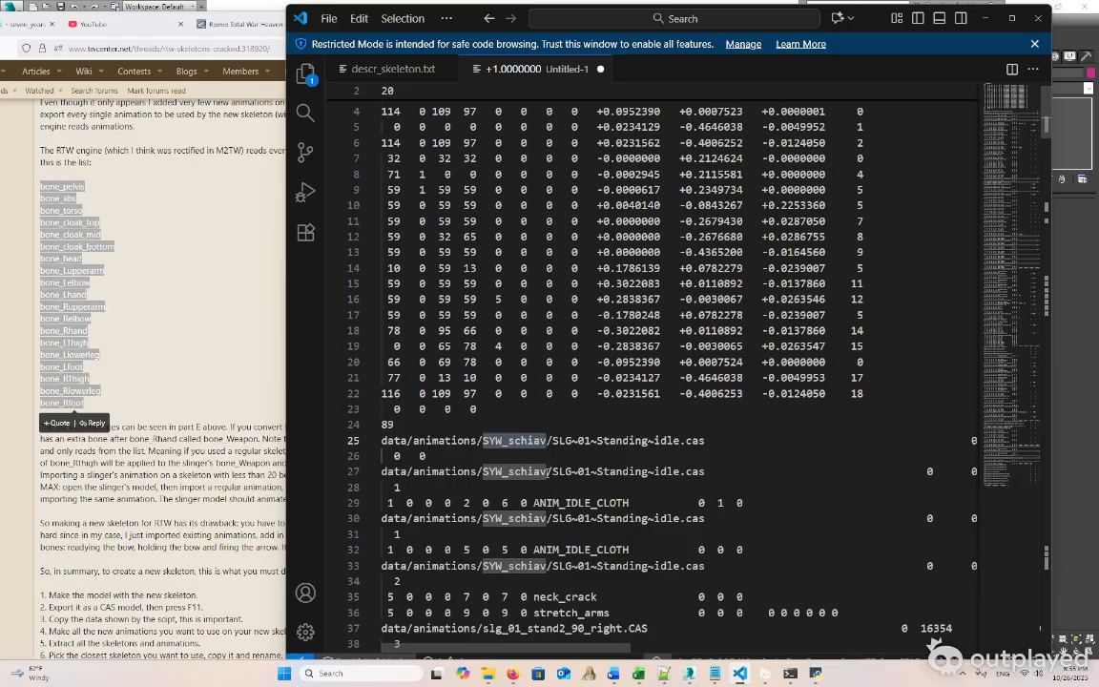
double_click(562, 471)
scroll(570, 457, "down", 4)
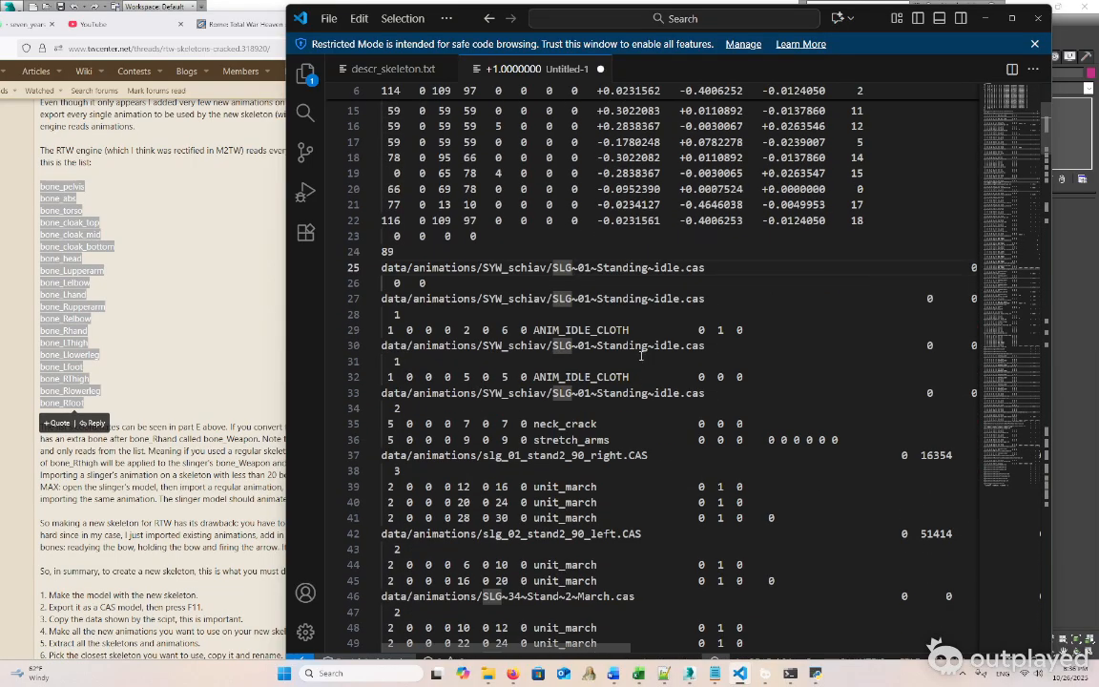
scroll(641, 355, "down", 1)
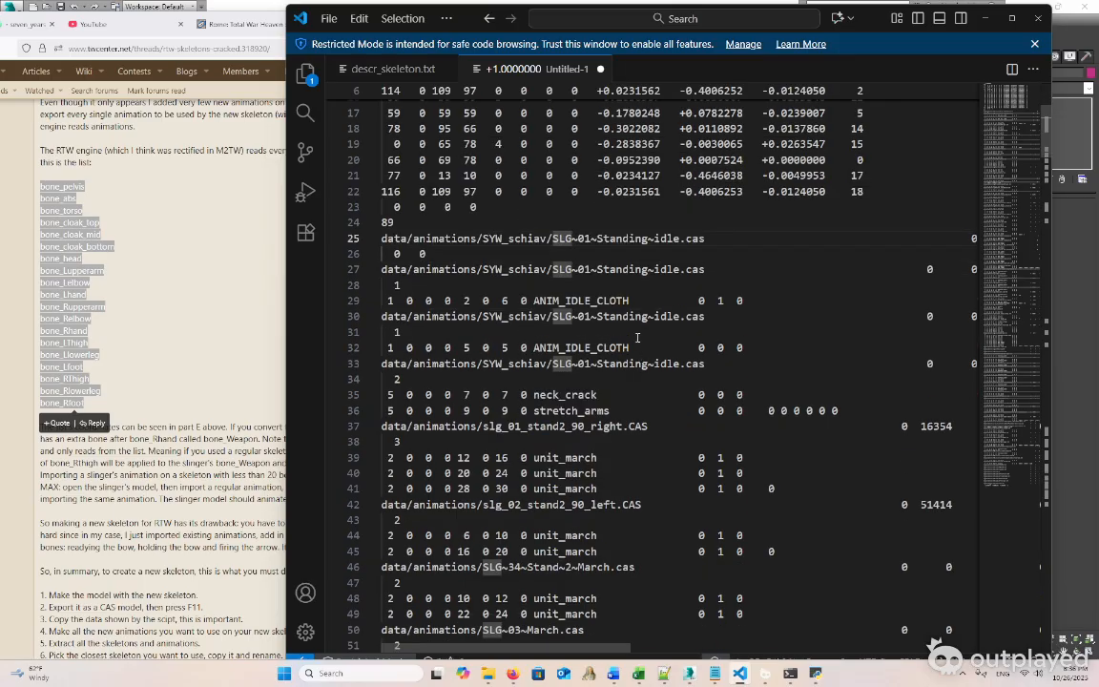
left_click_drag(706, 238, 378, 238)
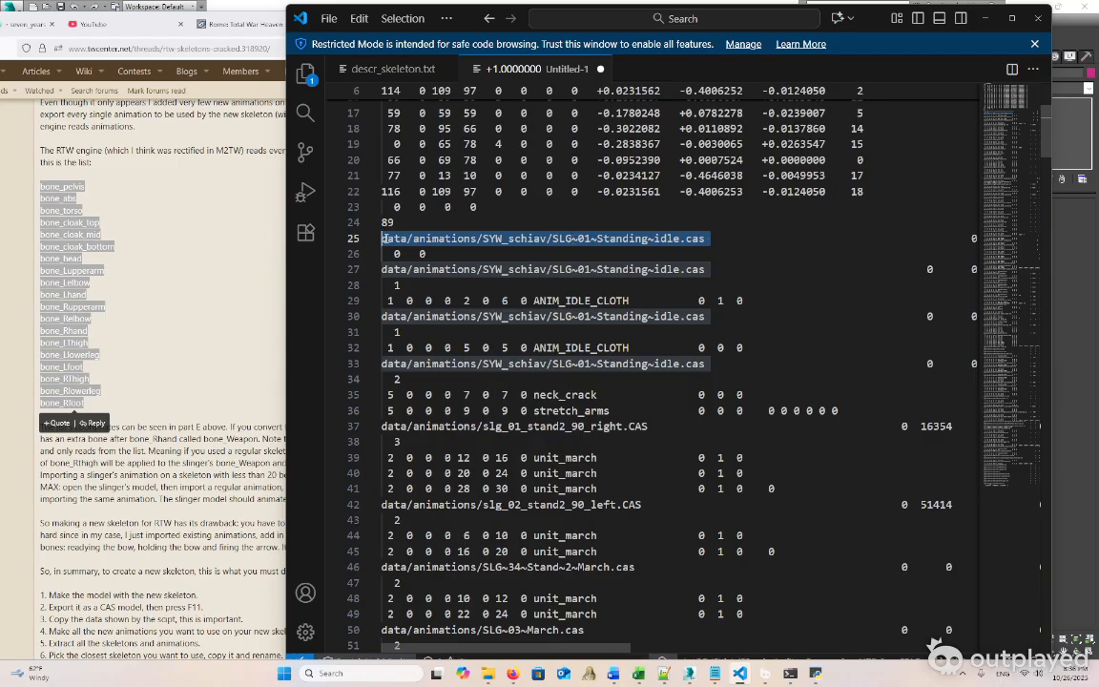
Examine the file name in line 25's path, focusing on the tildes around 01, and leave the file unsaved
left_click_drag(706, 238, 553, 238)
left_click(567, 252)
double_click(574, 237)
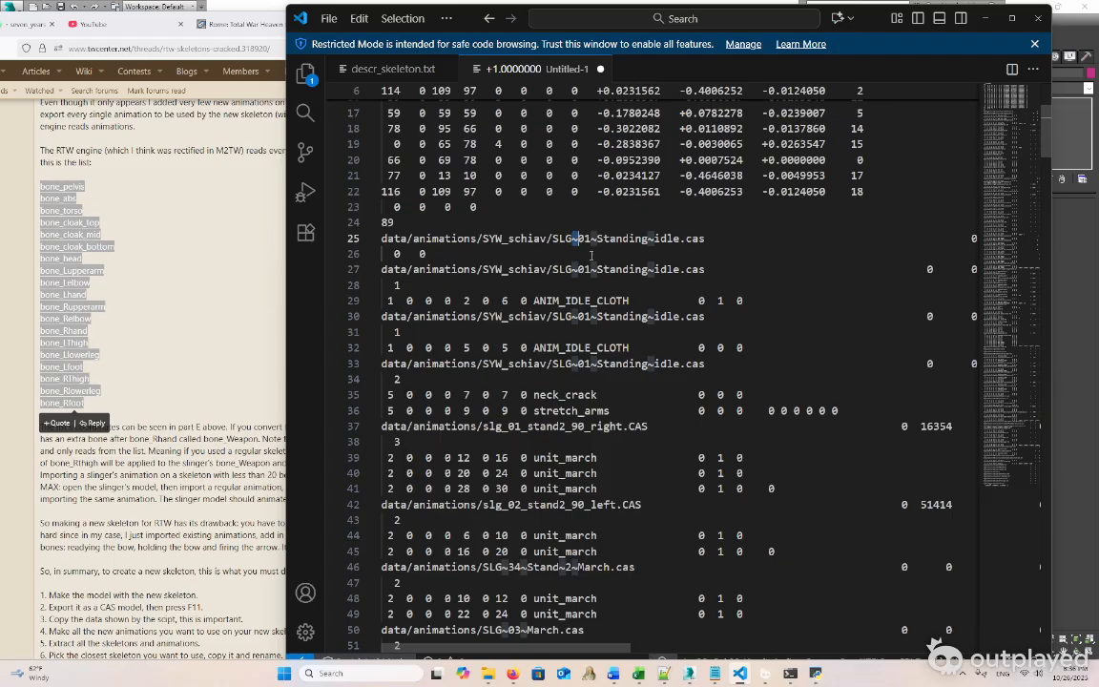
triple_click(575, 238)
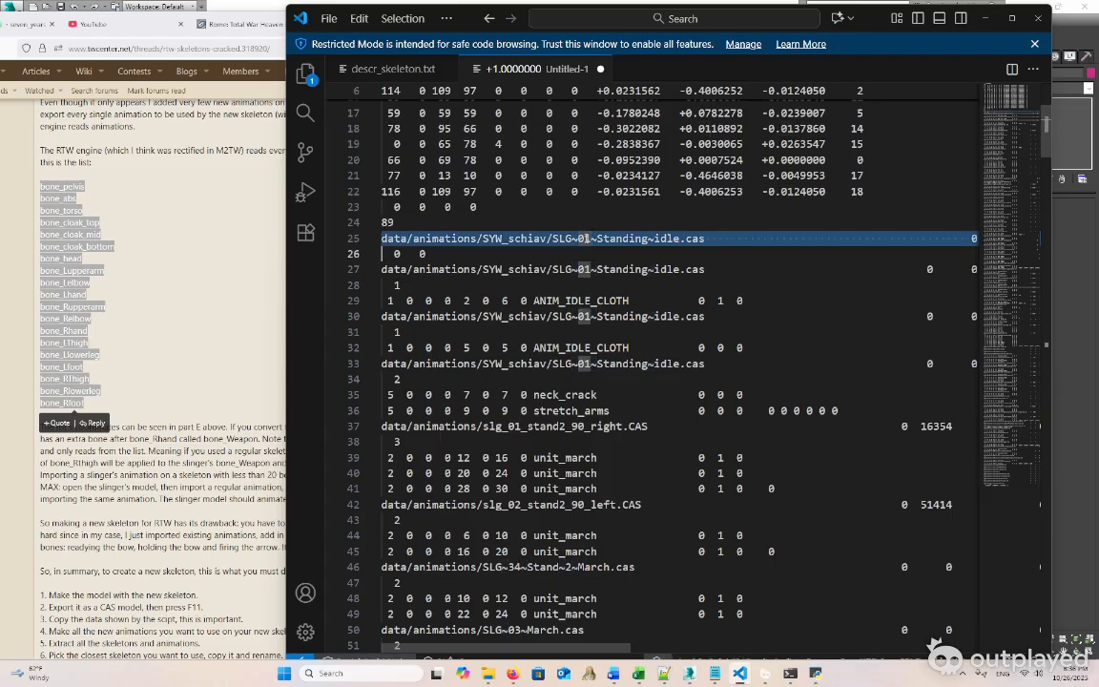
double_click(575, 238)
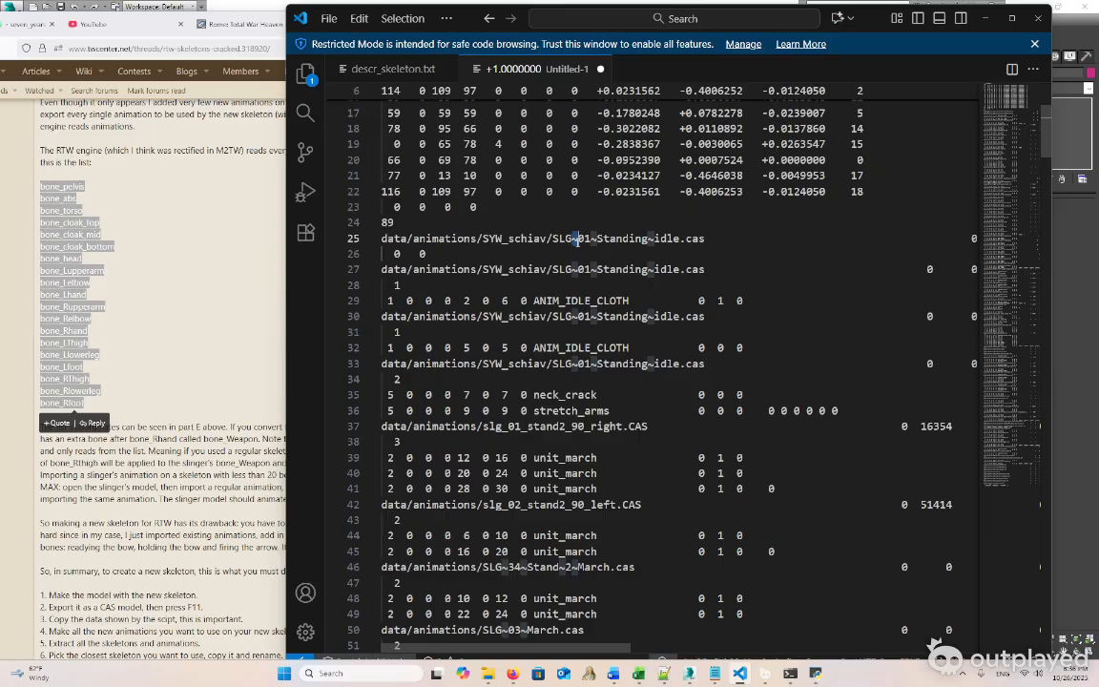
left_click(577, 241)
left_click_drag(597, 241, 591, 242)
left_click(597, 241)
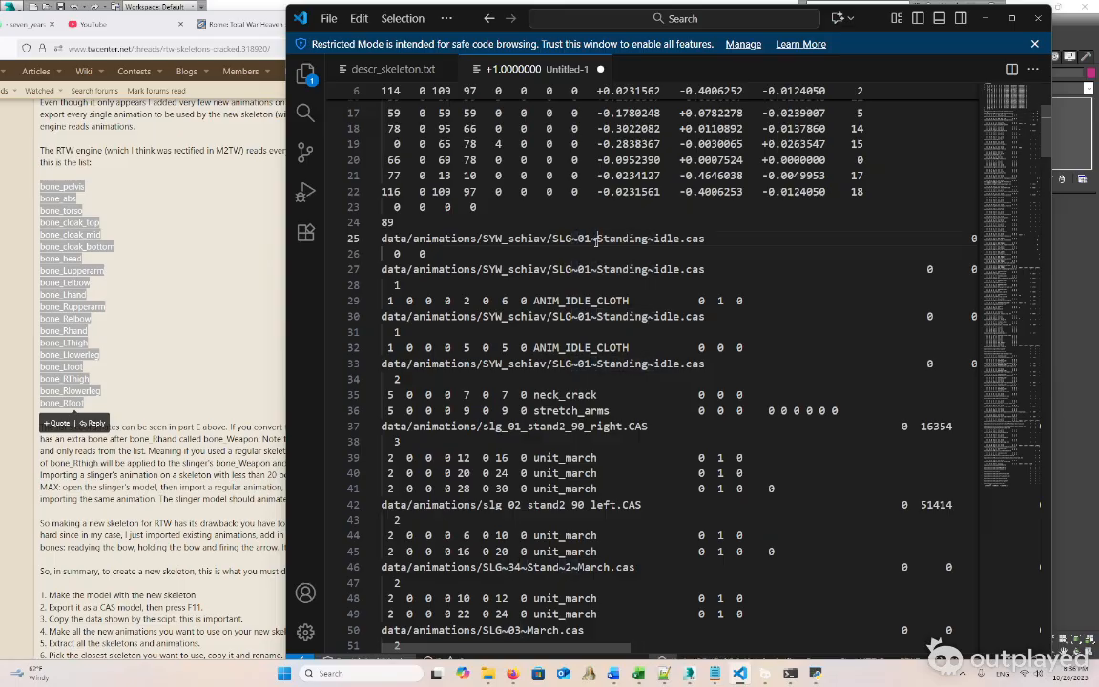
key("ctrl+s")
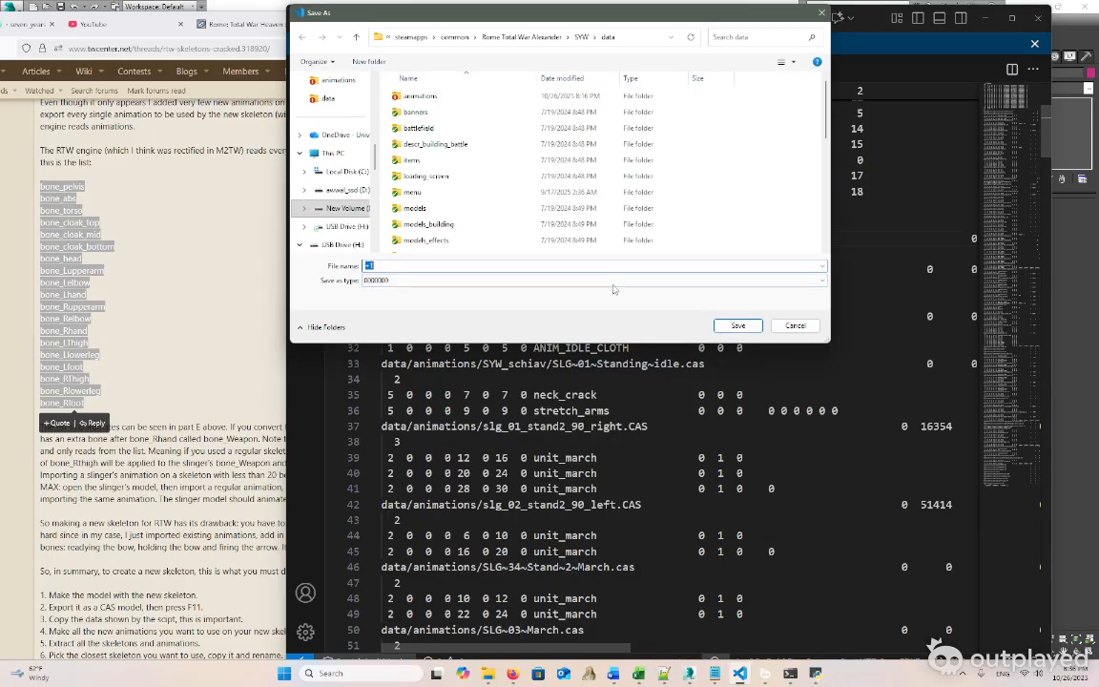
key("Escape")
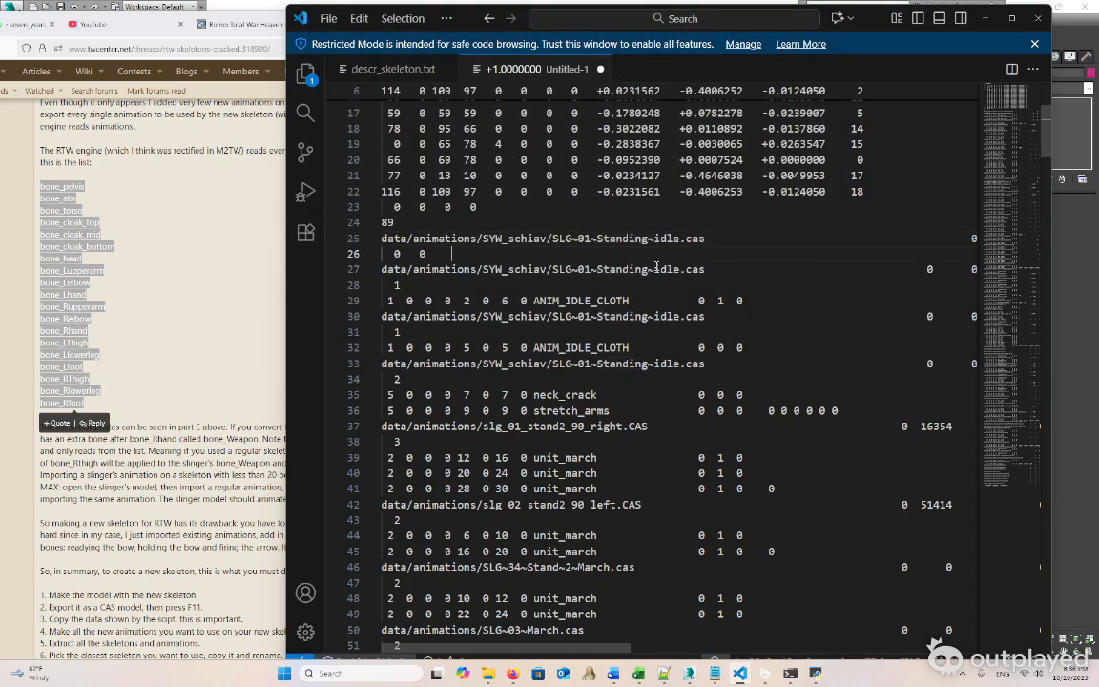
Examine the pair of zeros on line 26 beneath the first animation path and the entries below it
scroll(656, 267, "down", 1)
scroll(656, 267, "up", 2)
left_click_drag(432, 283, 382, 284)
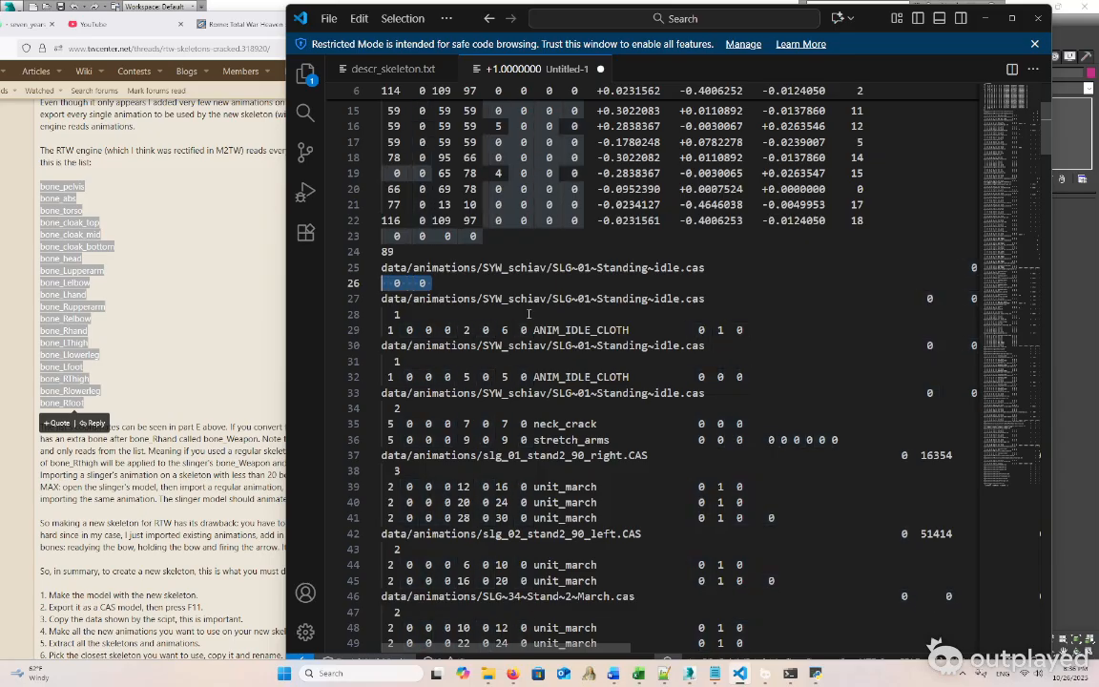
left_click(445, 288)
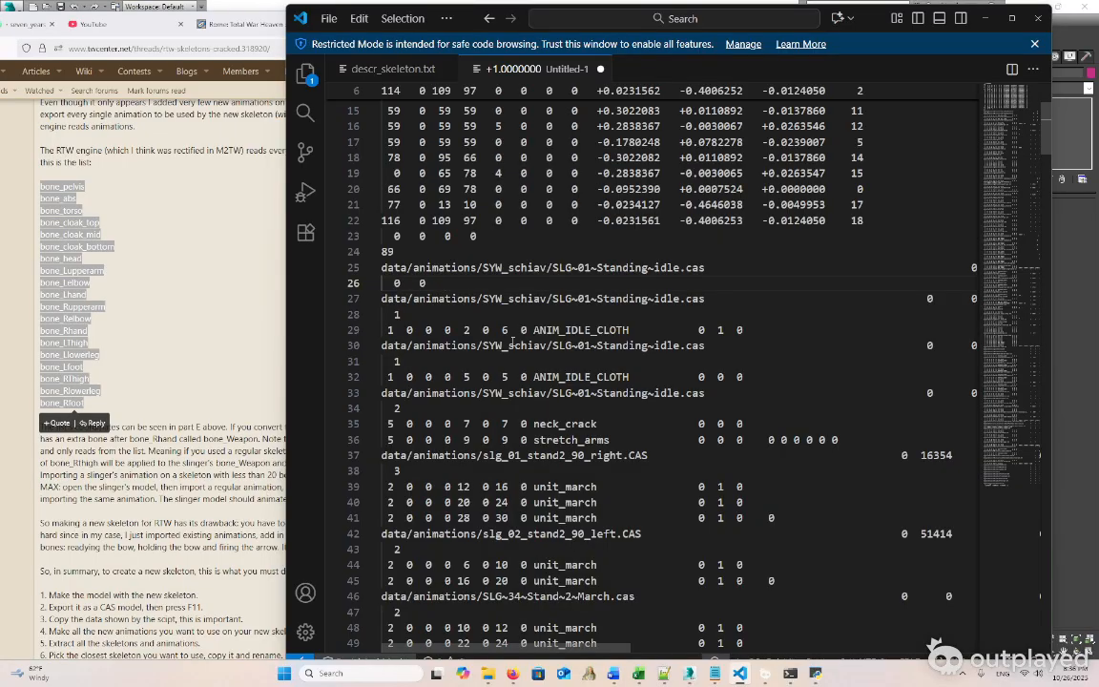
scroll(458, 303, "down", 2)
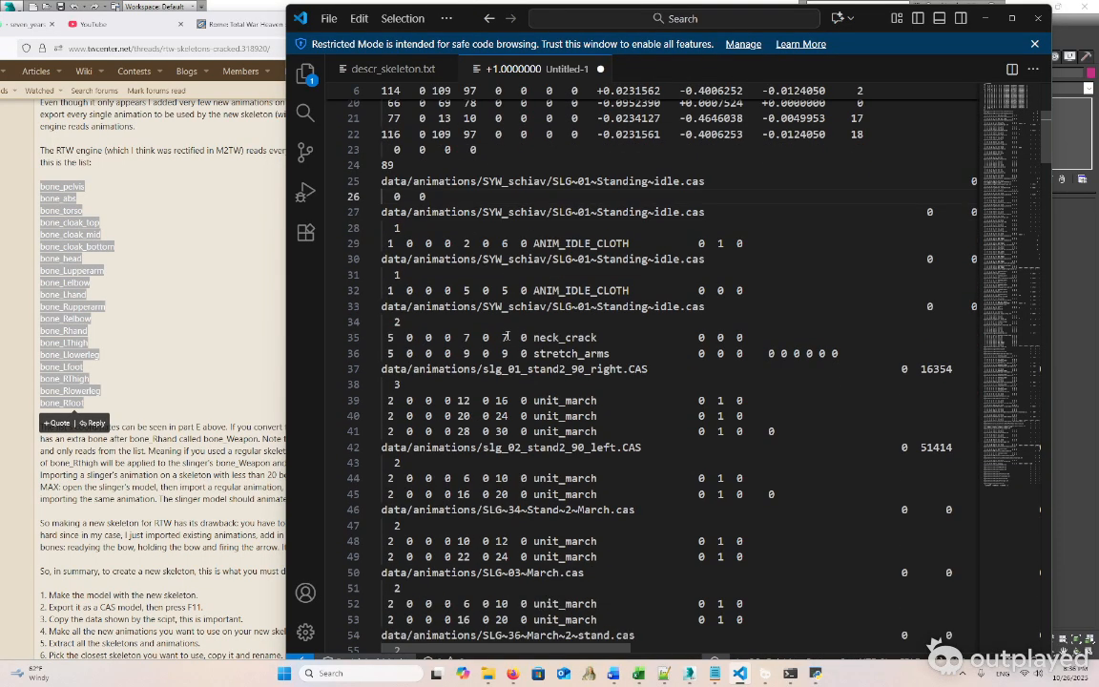
Examine the count on line 28 beneath the second Standing~idle animation path
left_click(446, 211)
left_click(407, 229)
left_click_drag(394, 230, 402, 229)
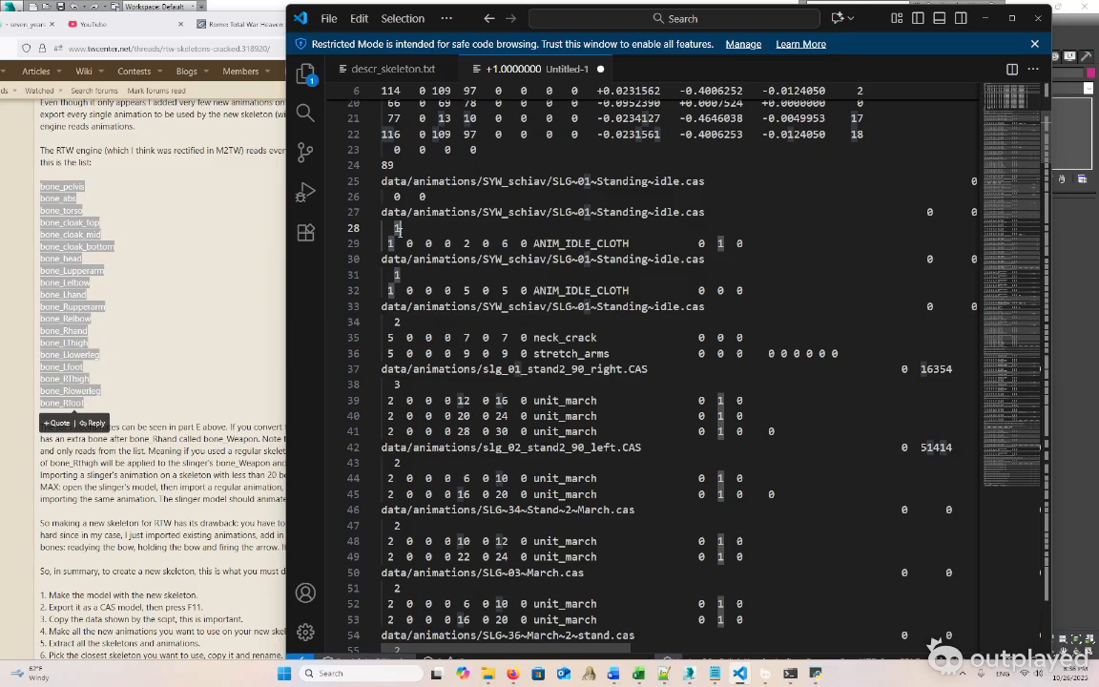
scroll(400, 229, "down", 1)
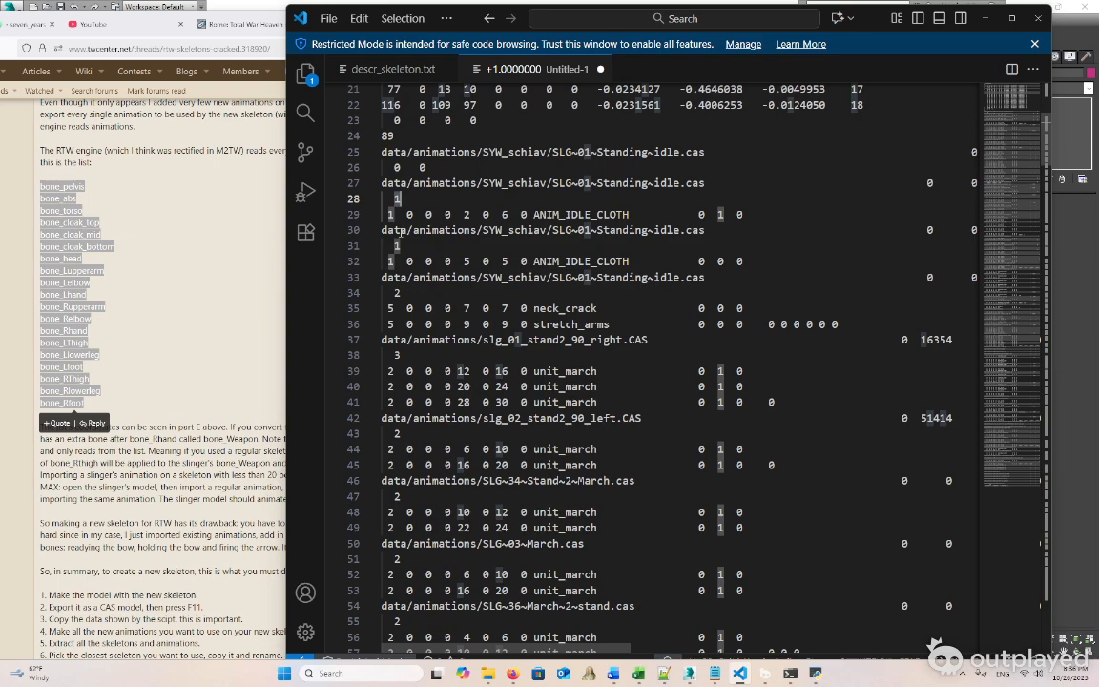
scroll(399, 230, "up", 2)
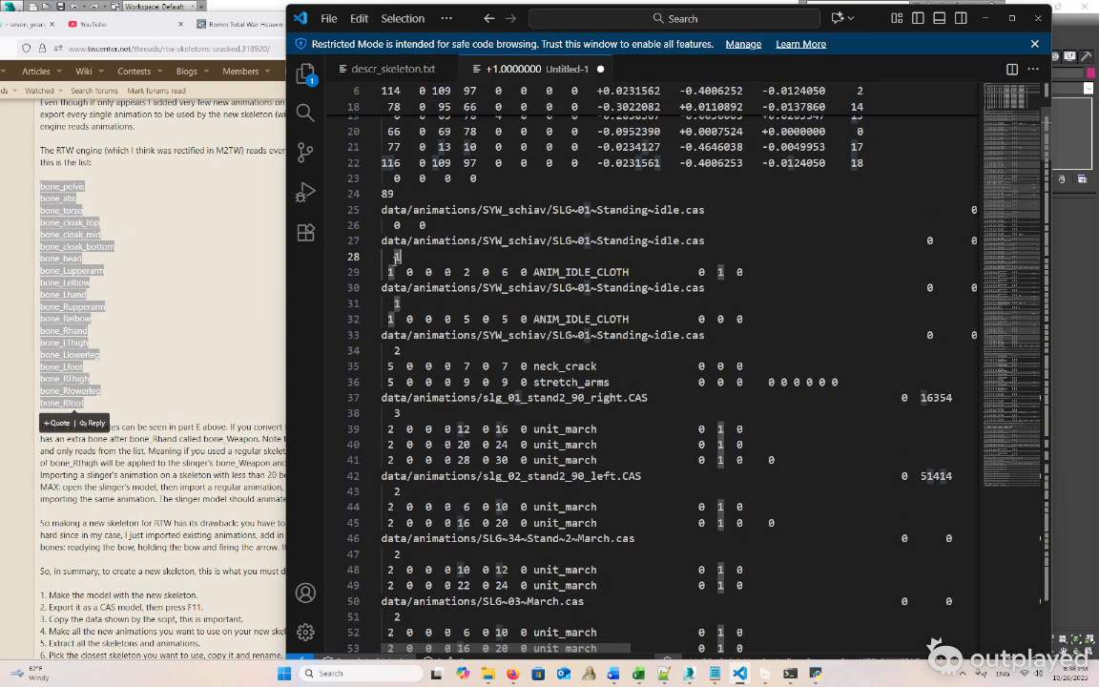
Examine the whole ANIM_IDLE_CLOTH entry on line 29, the count above it, and the entry's first digit
left_click_drag(387, 271, 790, 274)
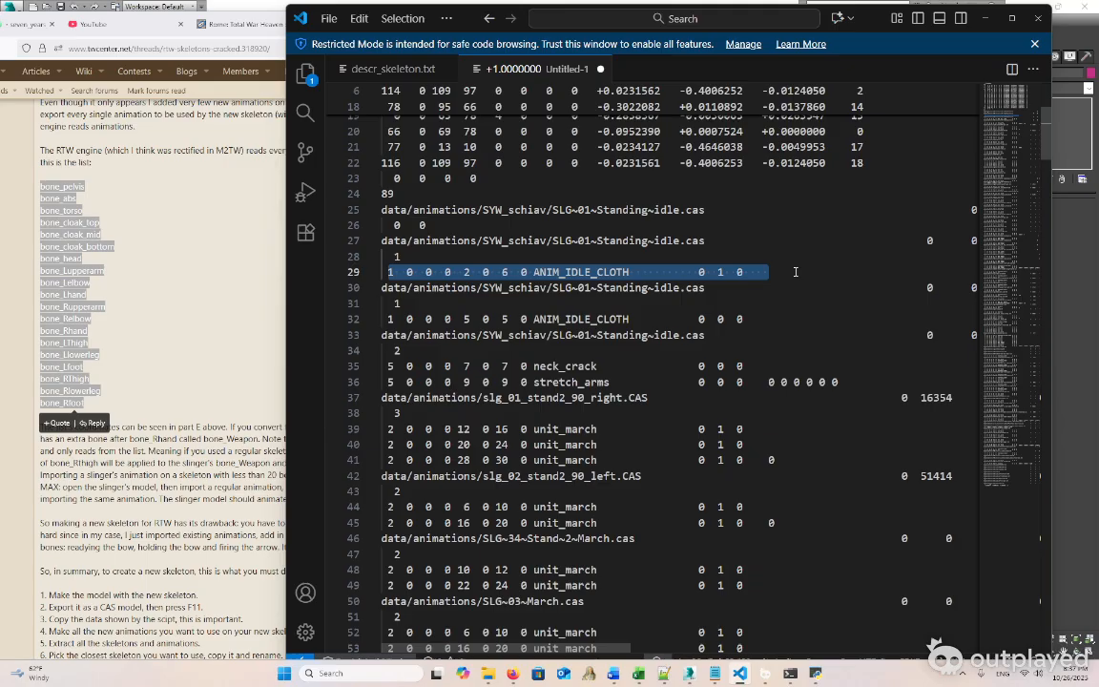
left_click(415, 272)
left_click_drag(389, 271, 756, 271)
double_click(397, 255)
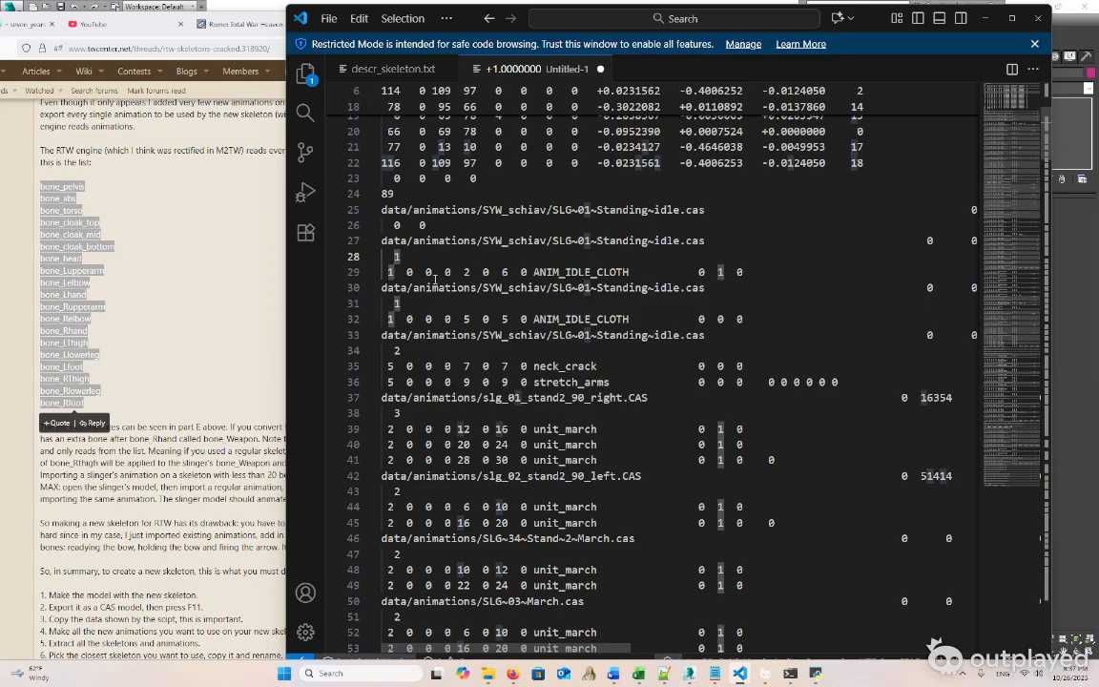
left_click(389, 272)
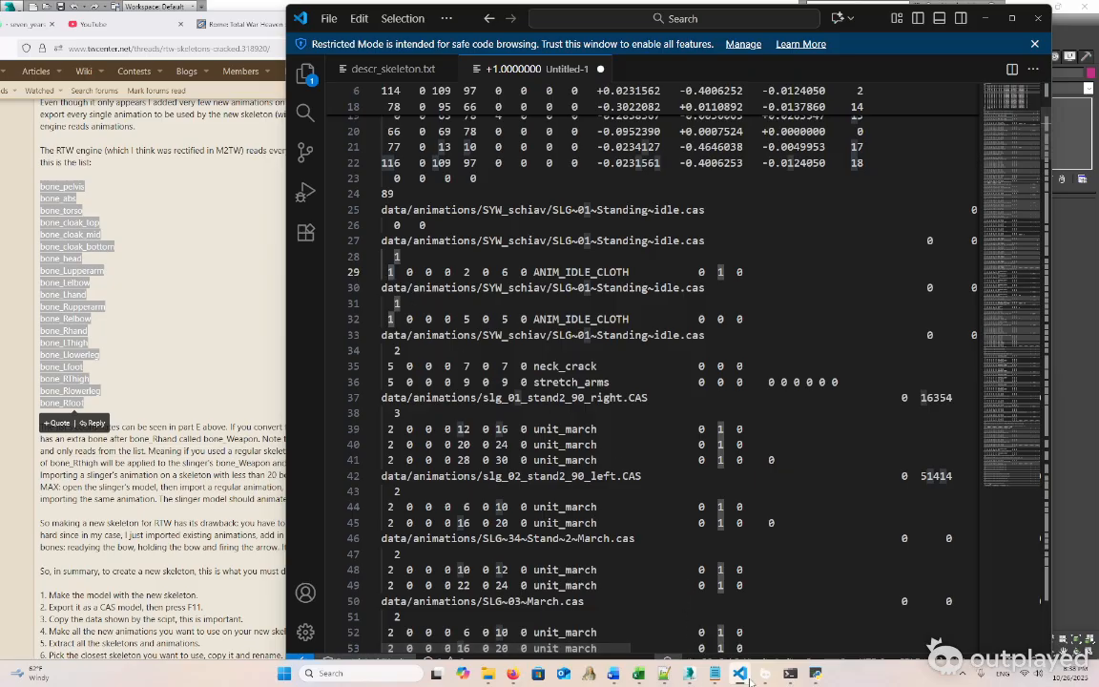
Switch to the skeleton editing guide in Word, review its list of sound type codes, including 4 = voice, and hide the guide again
mouse_move(766, 677)
left_click(612, 673)
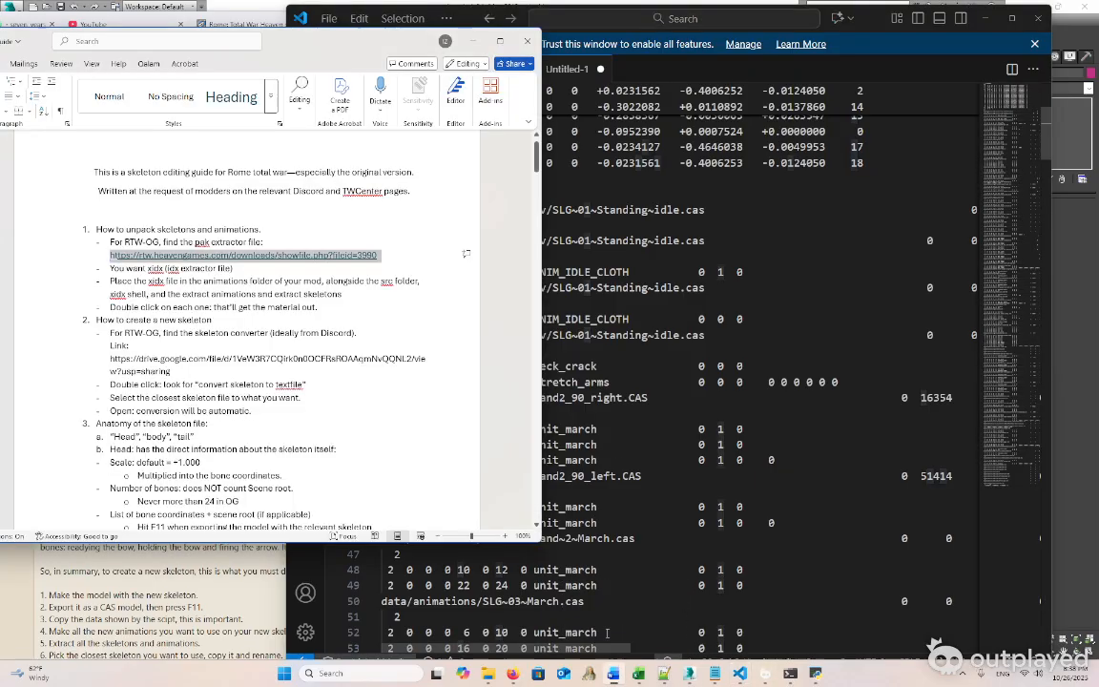
scroll(313, 436, "down", 15)
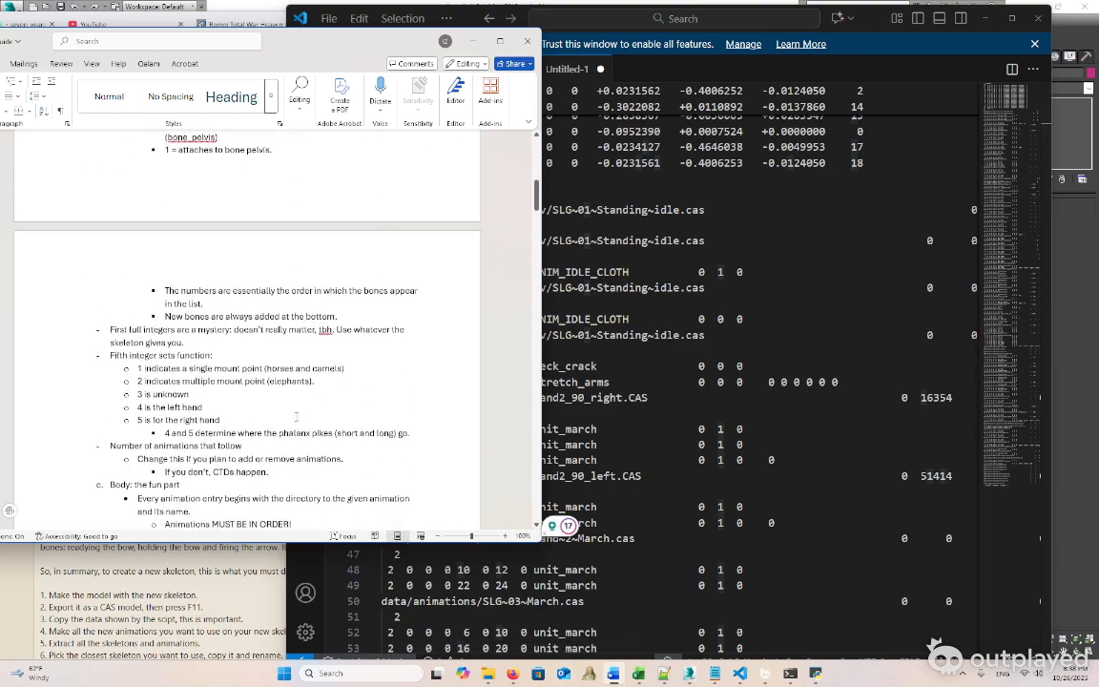
scroll(296, 415, "down", 8)
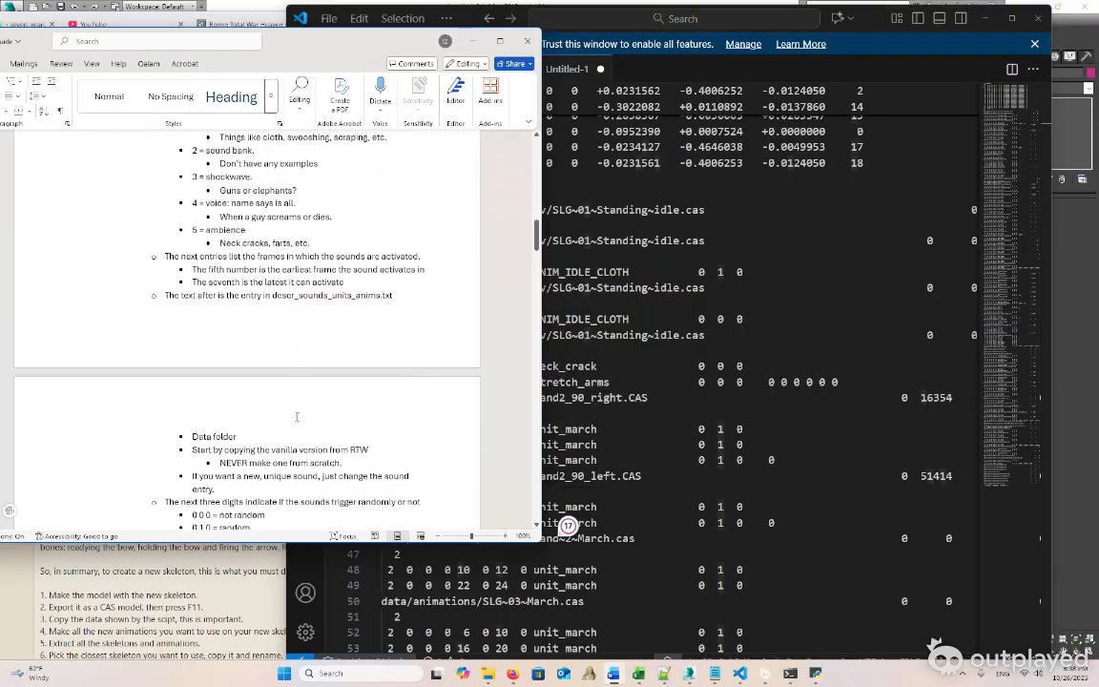
scroll(296, 415, "up", 1)
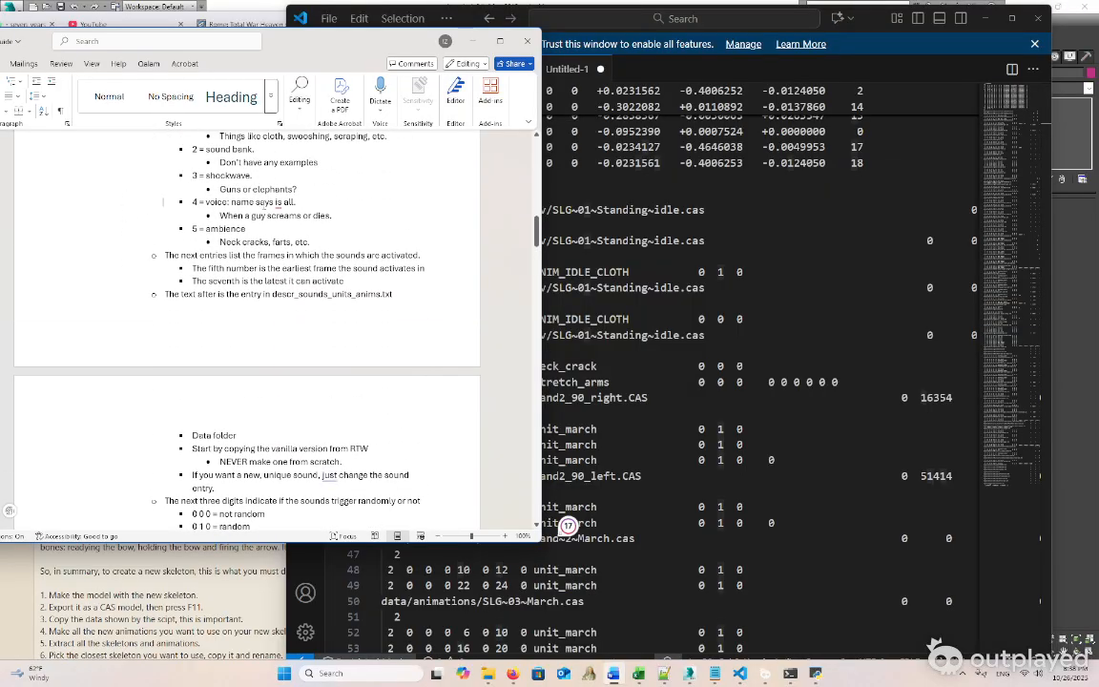
left_click_drag(256, 202, 309, 215)
left_click(472, 41)
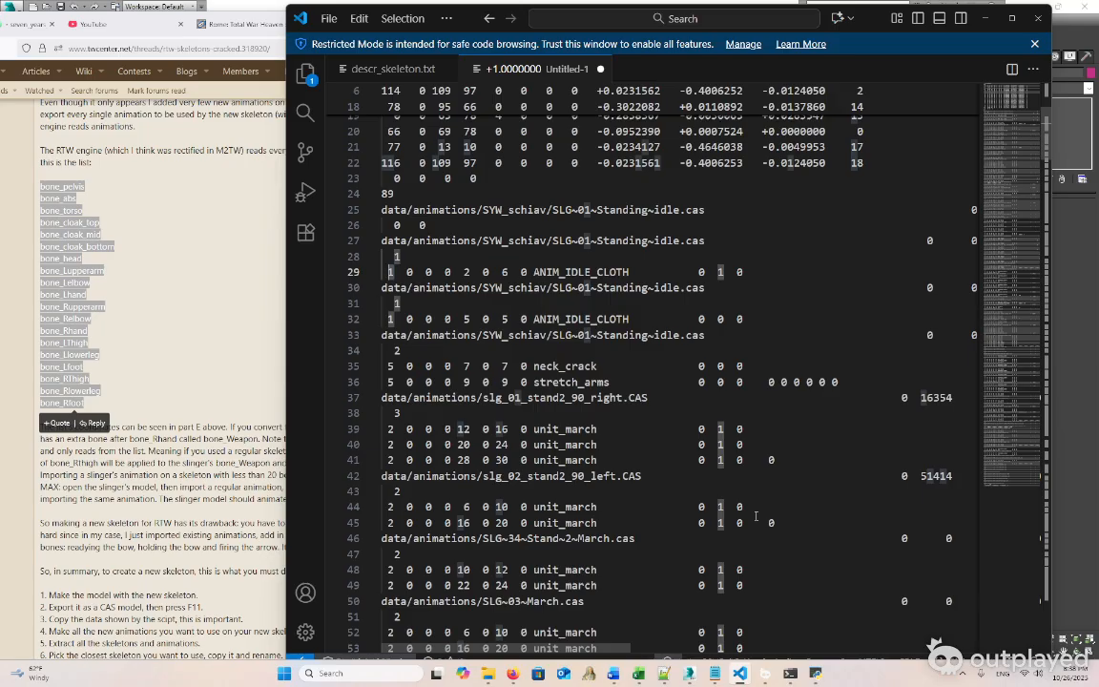
Examine the neck_crack and stretch_arms entries with their leading type digits, and the sound name ANIM_IDLE_CLOTH on line 29
double_click(565, 366)
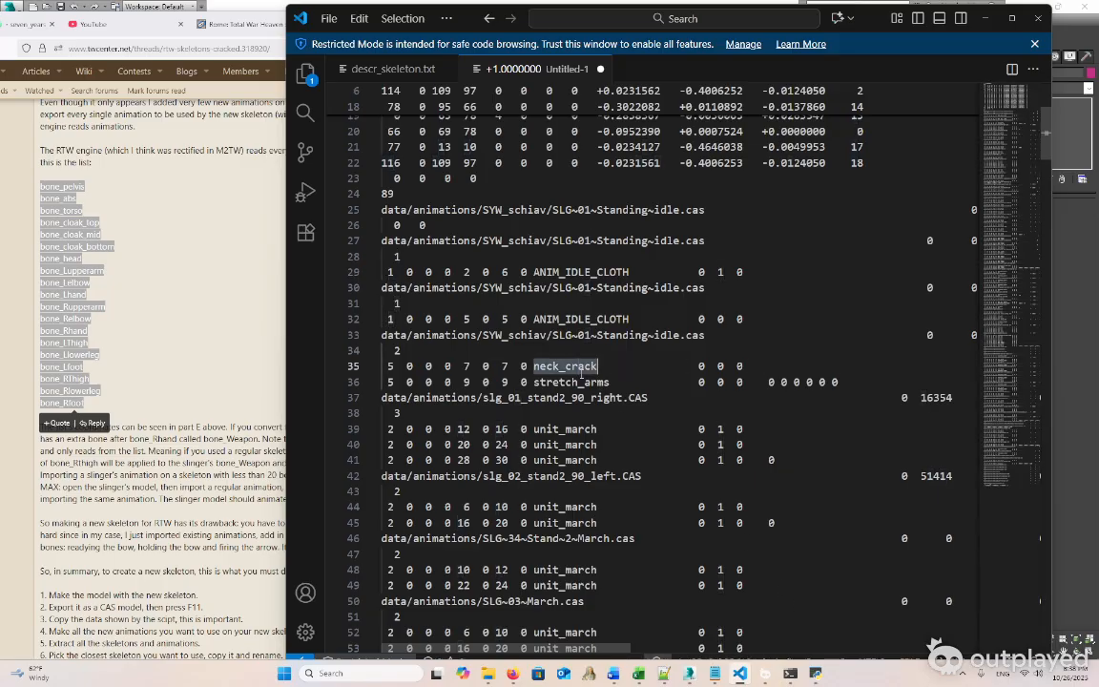
double_click(571, 382)
double_click(390, 381)
double_click(390, 366)
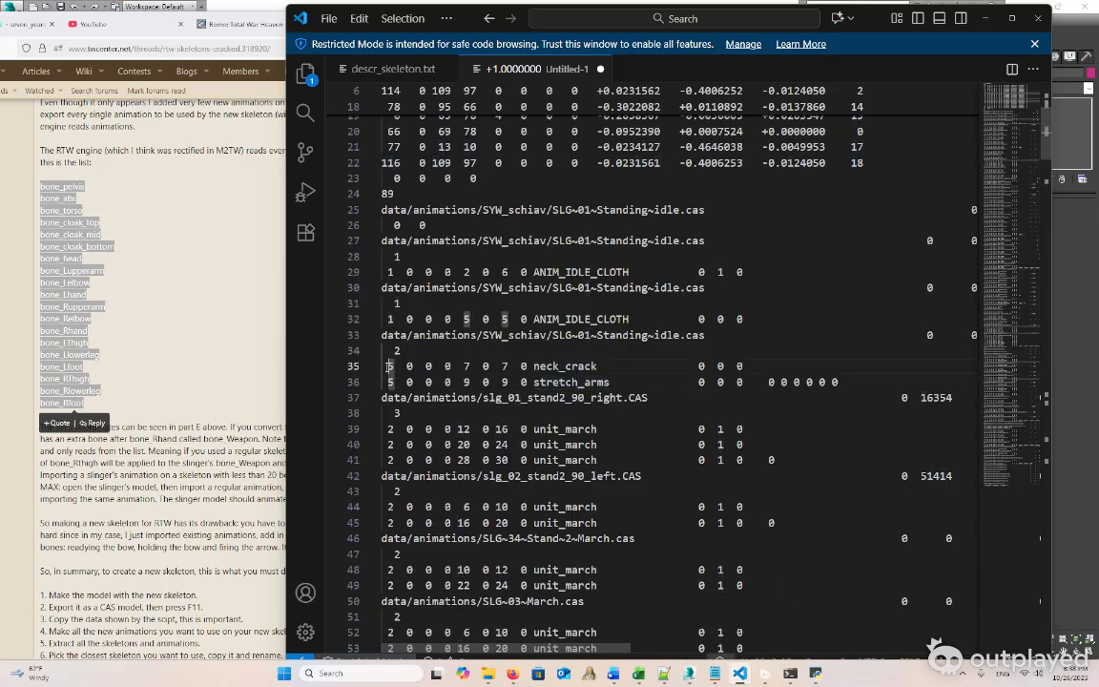
left_click_drag(553, 381, 420, 350)
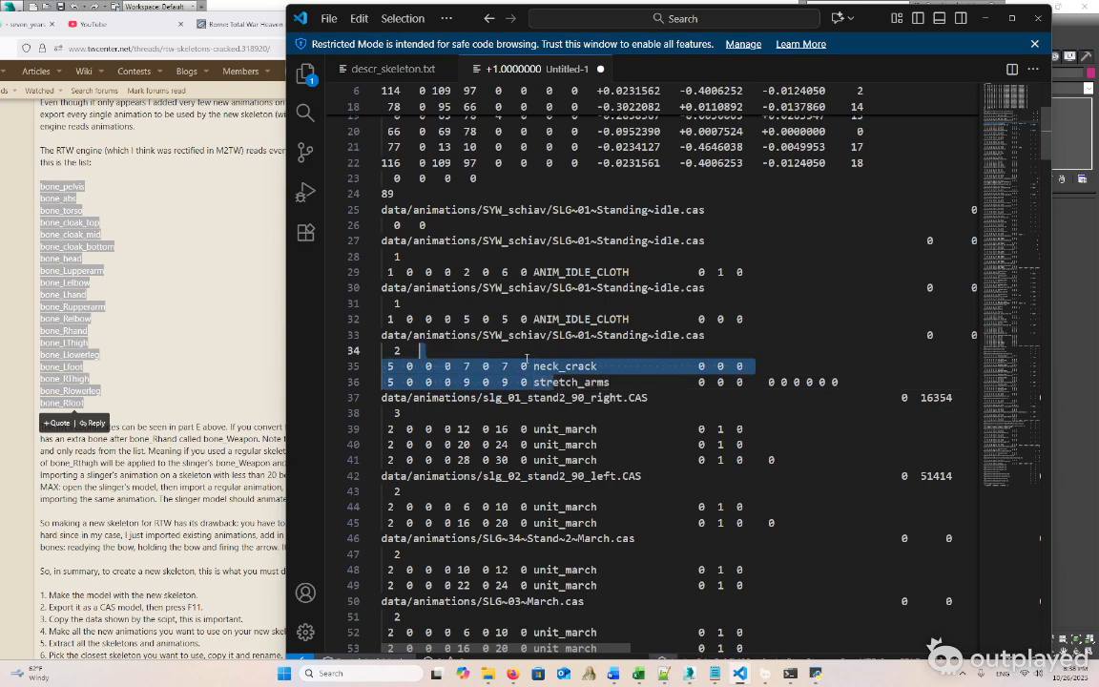
left_click(578, 272)
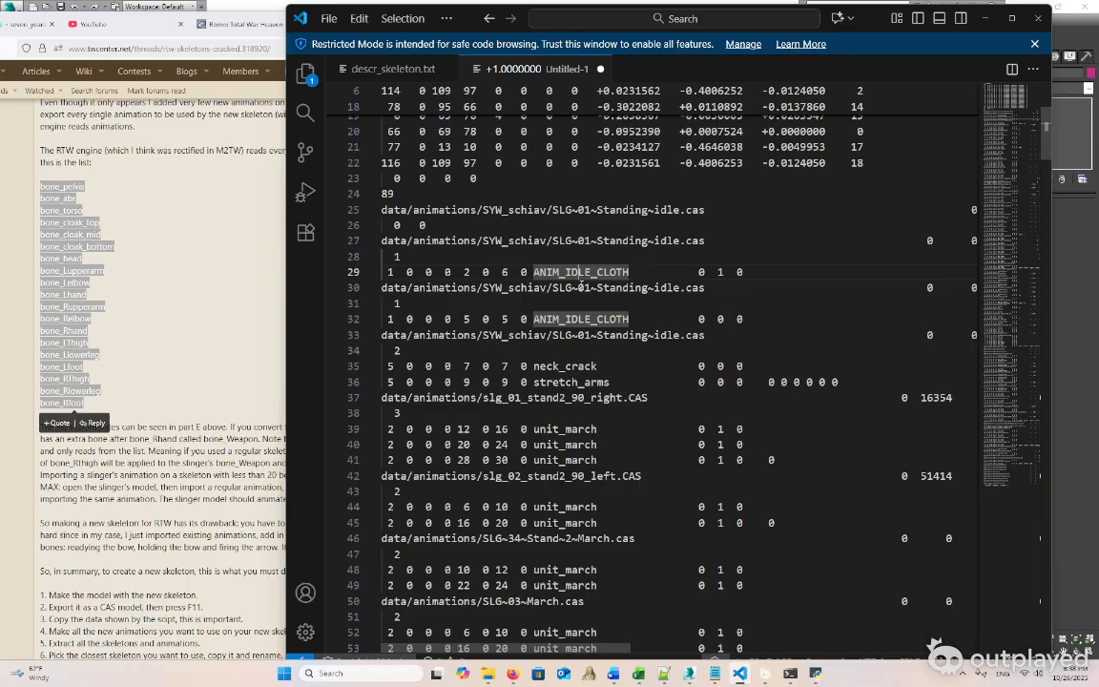
Examine the numbers before ANIM_IDLE_CLOTH on line 29: the three zeros, the fifth and seventh values, and the zero between them
scroll(579, 274, "down", 3)
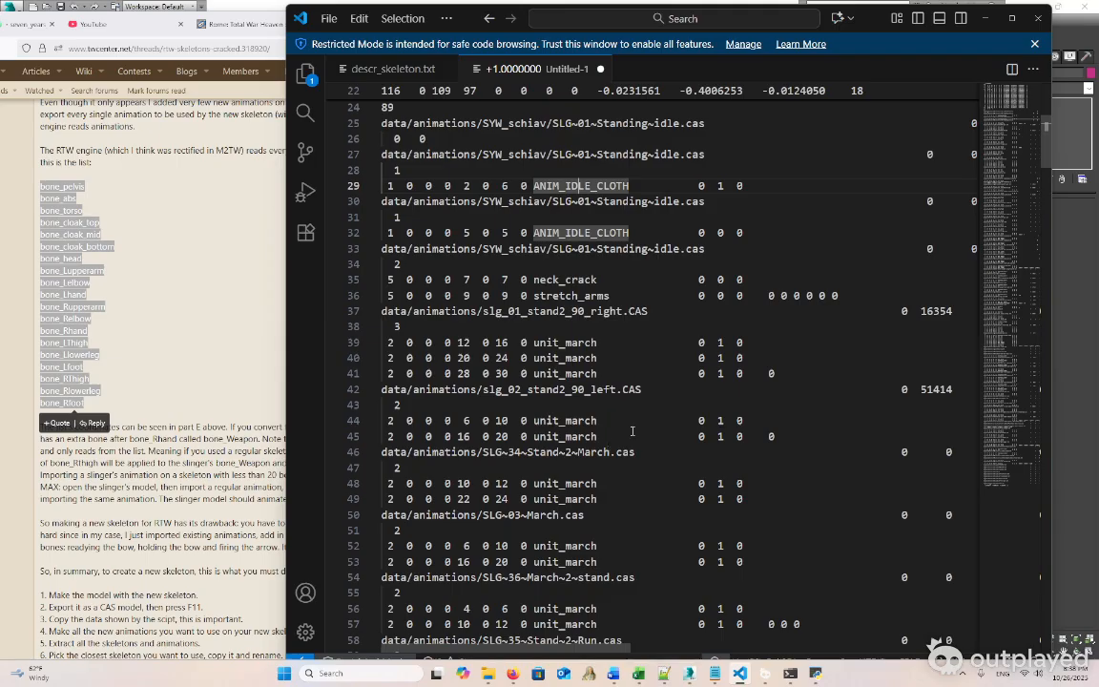
scroll(596, 399, "up", 3)
left_click(536, 360)
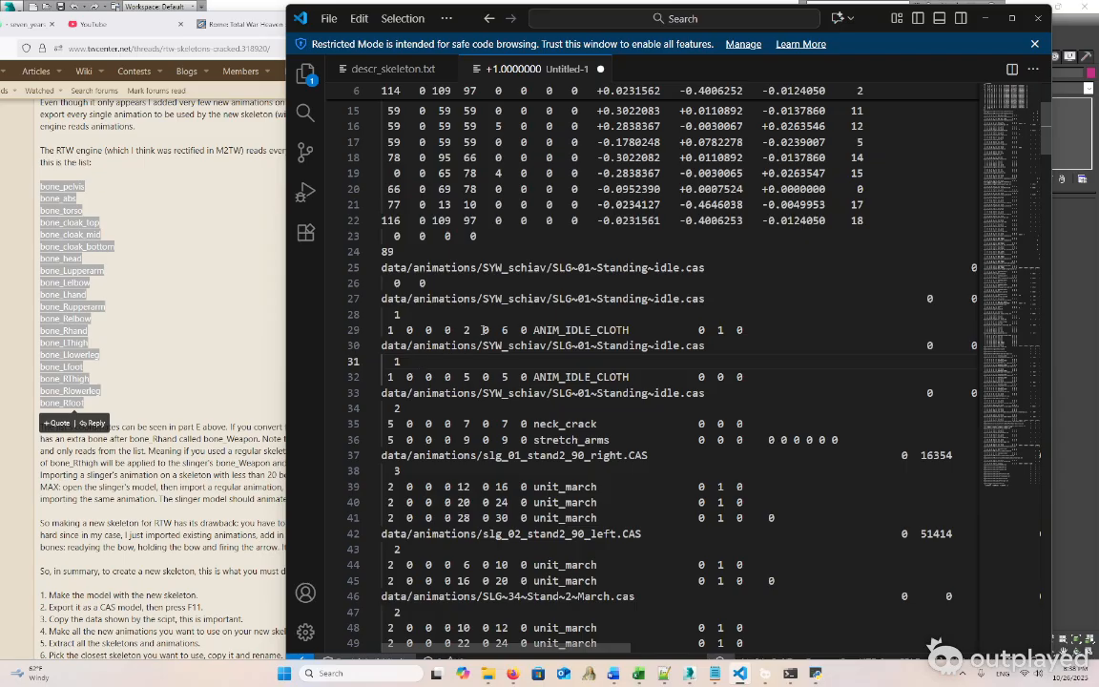
left_click(466, 329)
left_click(450, 329)
left_click_drag(407, 329, 451, 330)
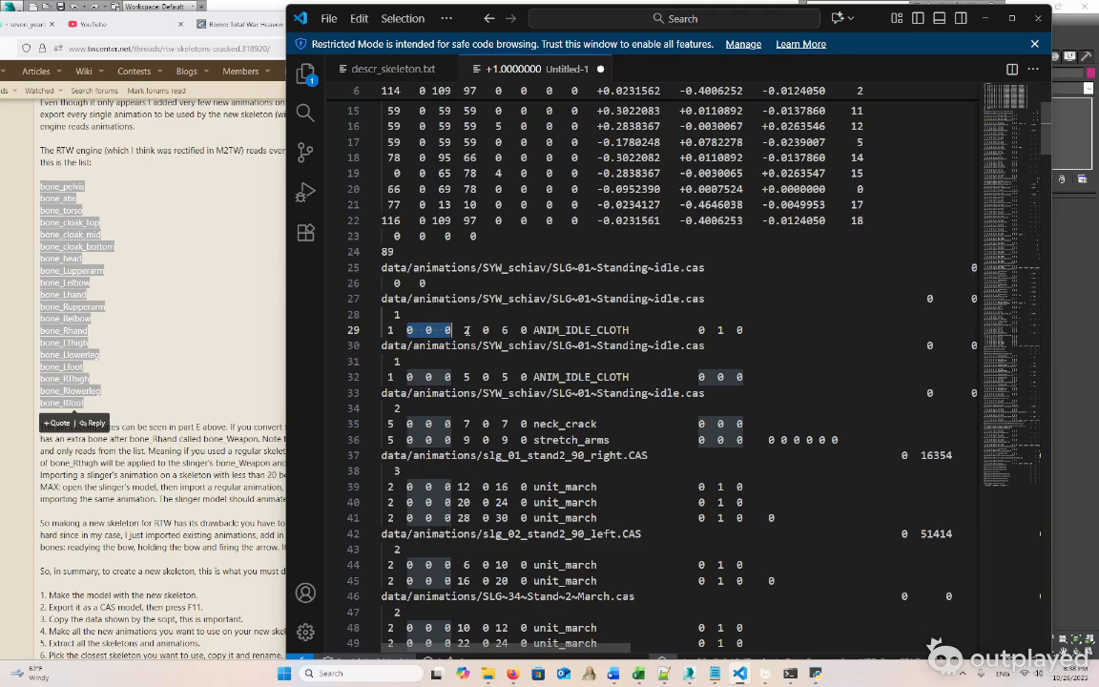
double_click(466, 330)
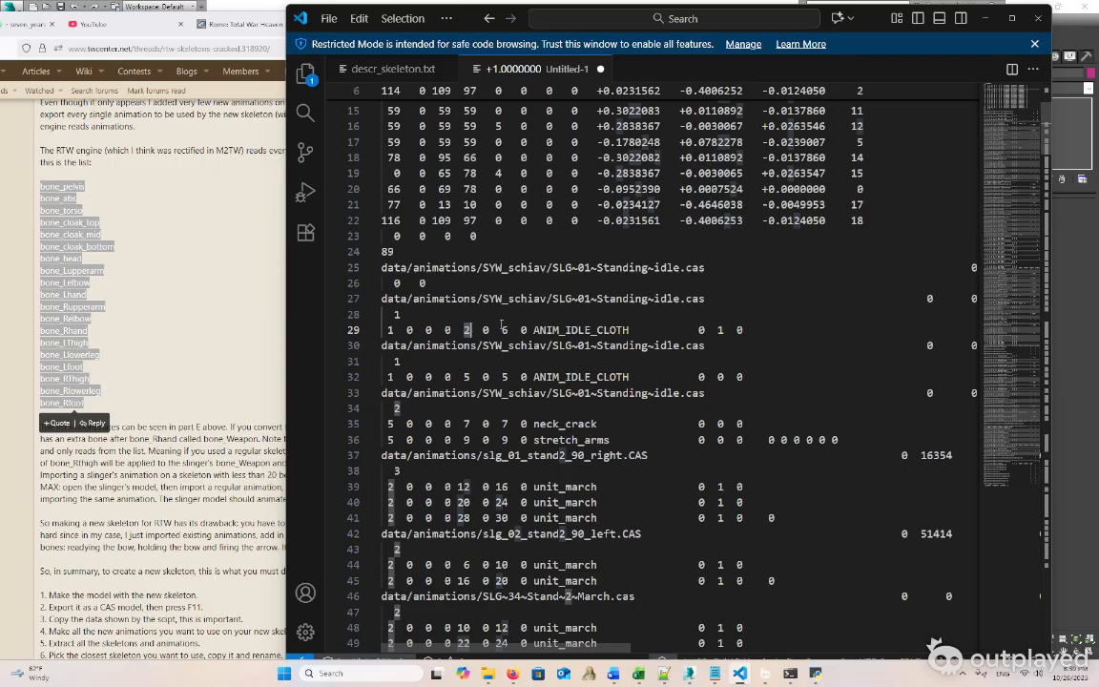
double_click(504, 330)
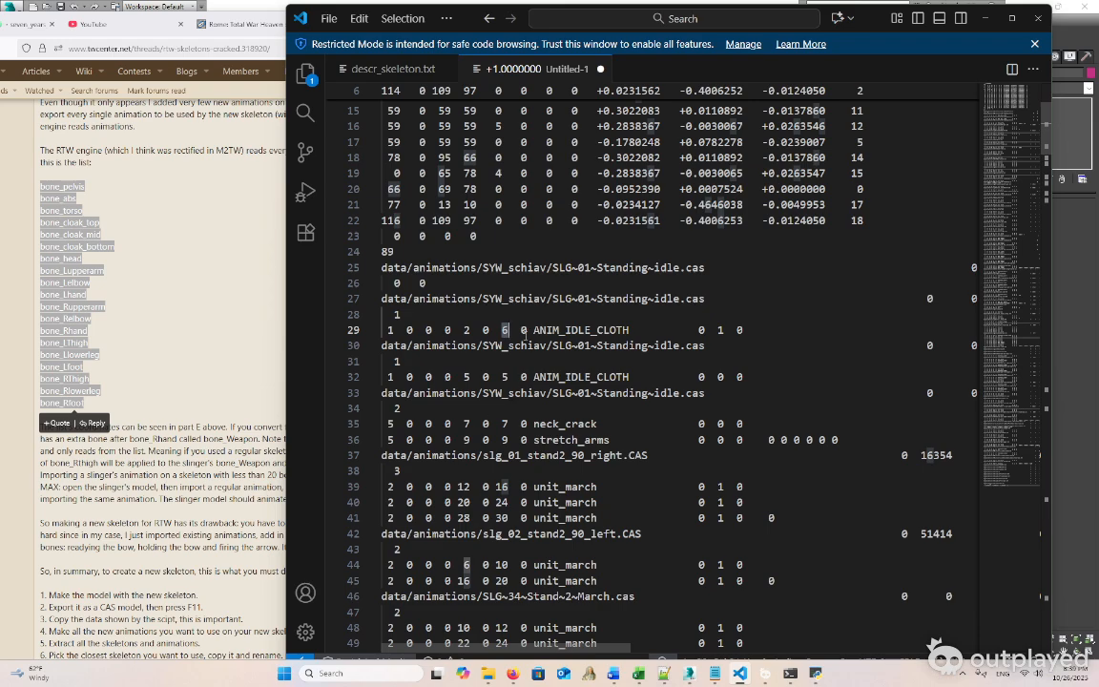
double_click(486, 330)
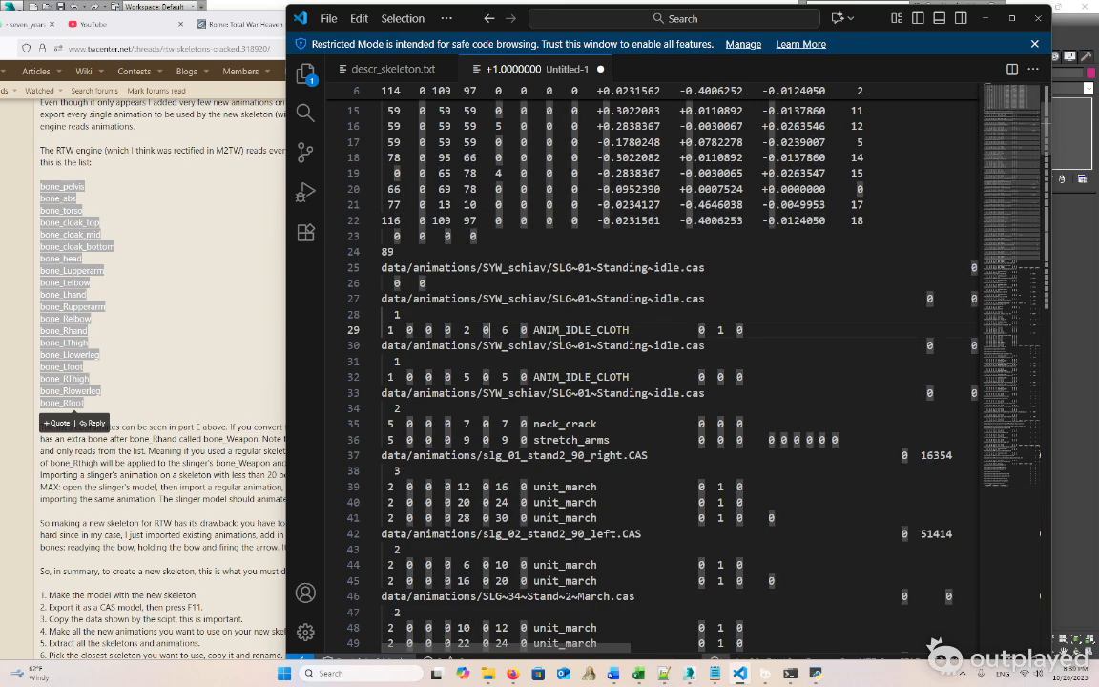
Copy the sound name ANIM_IDLE_CLOTH from line 29 and switch to export_descr_sounds_units_voice.txt in Notepad++
double_click(550, 329)
key("ctrl+c")
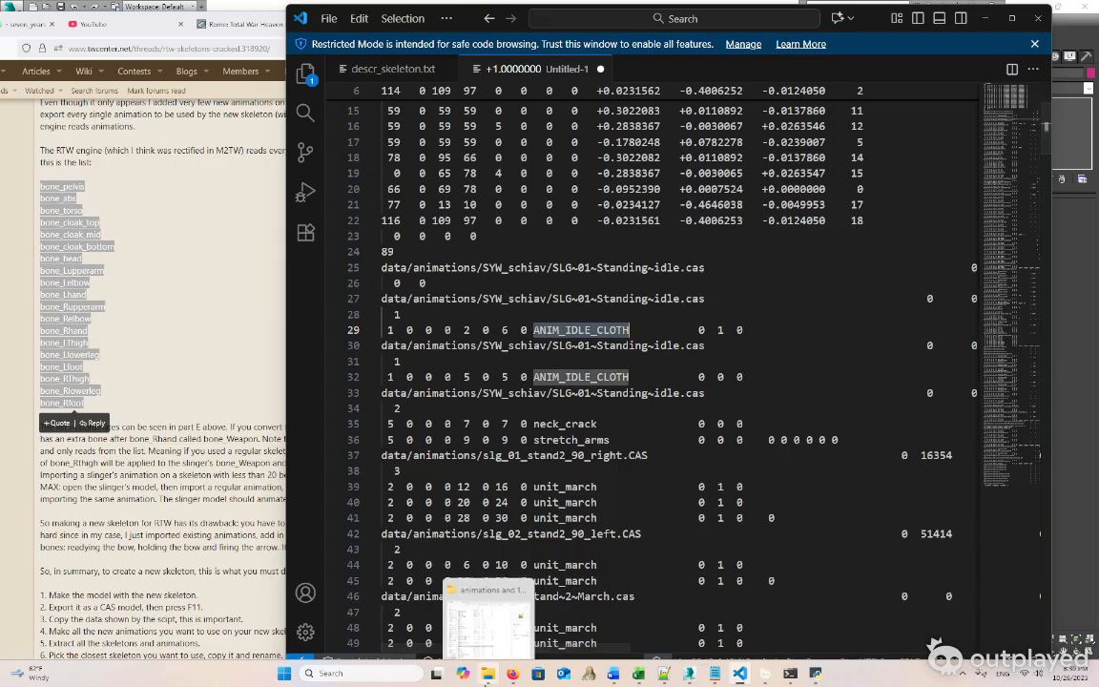
left_click(663, 667)
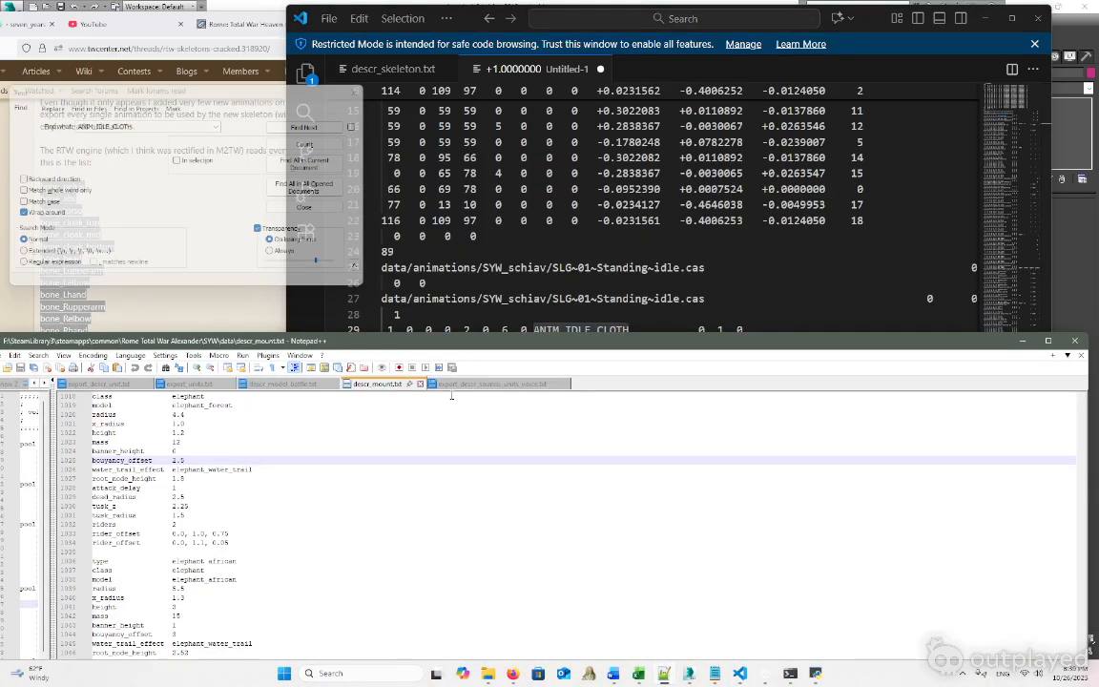
left_click(476, 385)
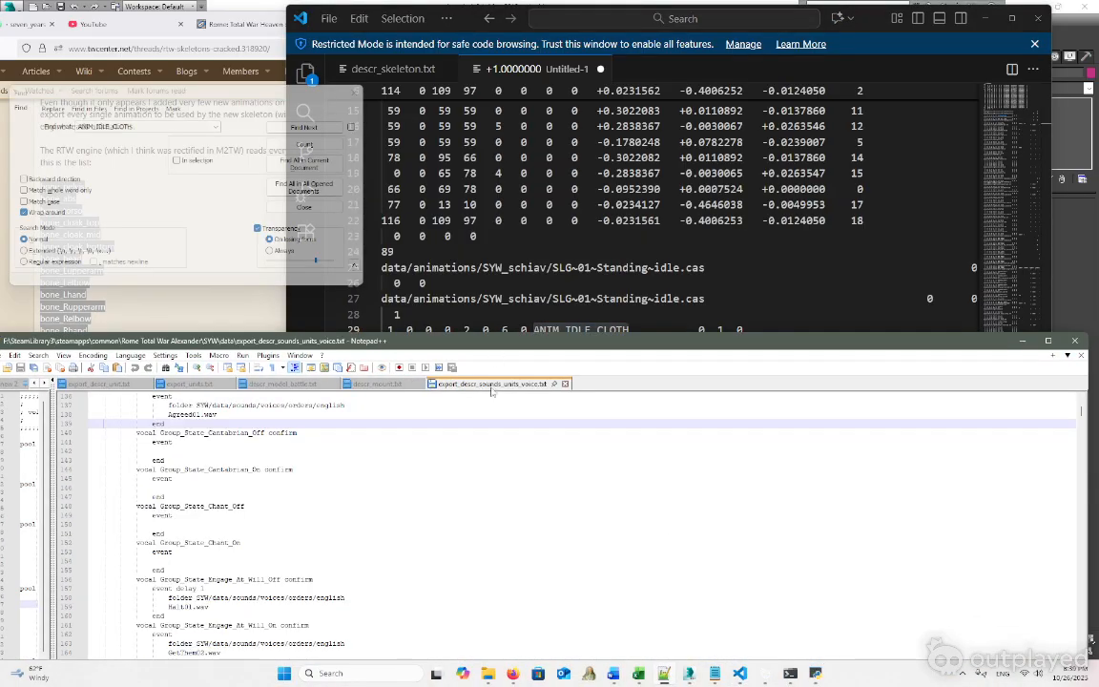
Switch to File Explorer and open descr_sounds_units_anims.txt from the SYW data folder
left_click(489, 673)
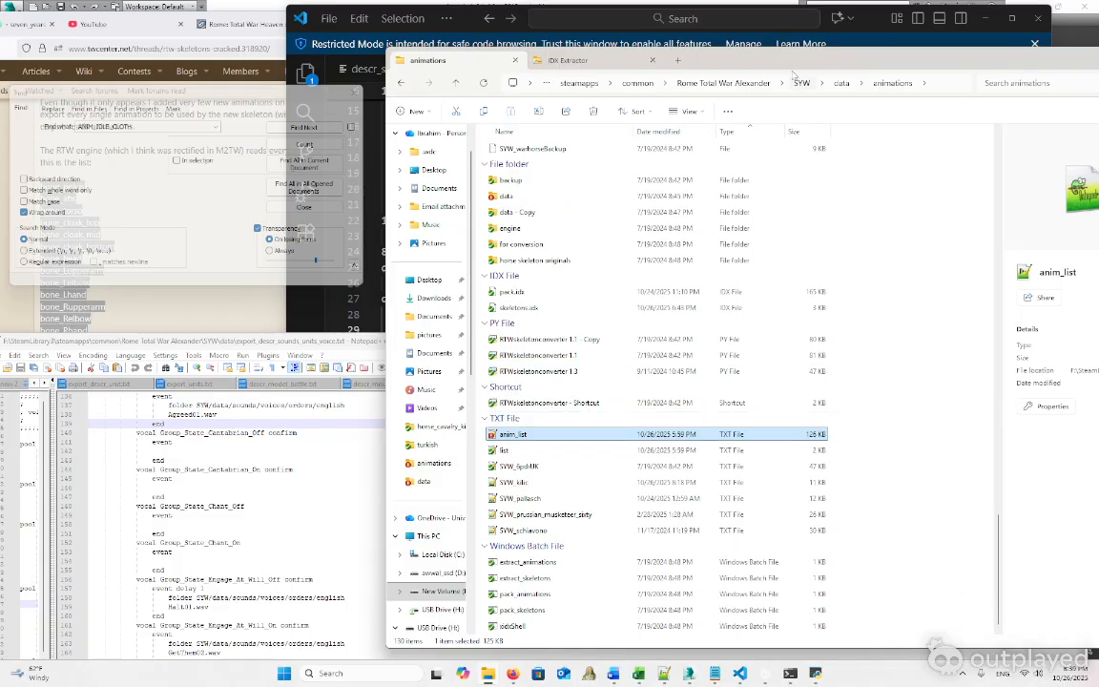
left_click(841, 83)
scroll(646, 384, "down", 15)
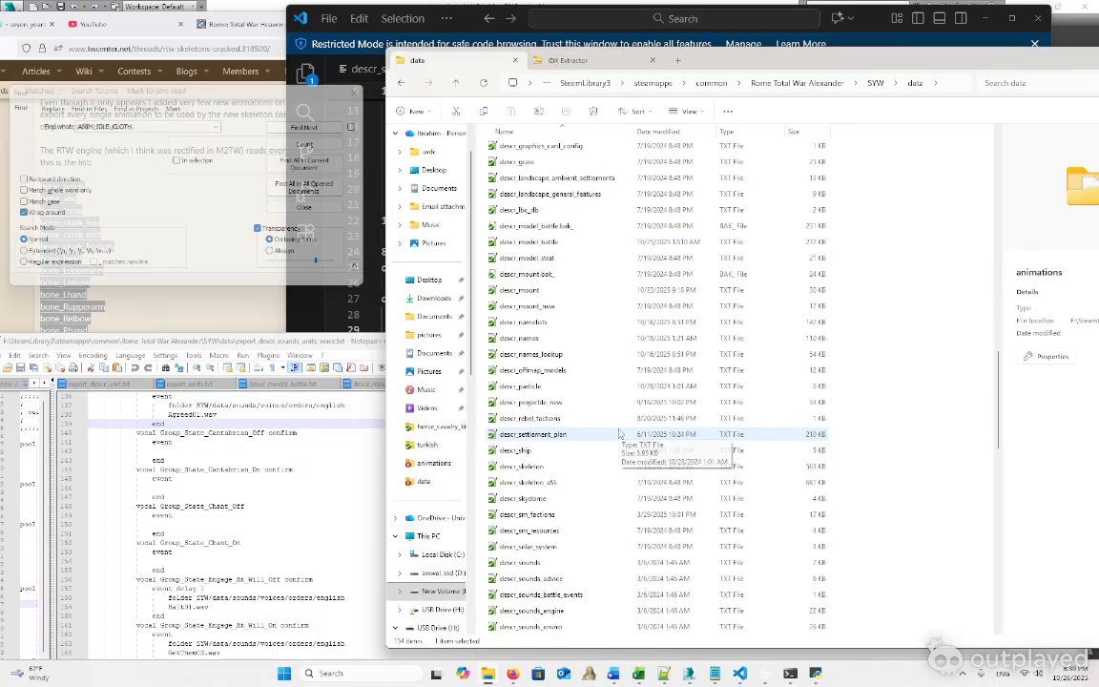
scroll(601, 455, "down", 4)
scroll(599, 464, "down", 4)
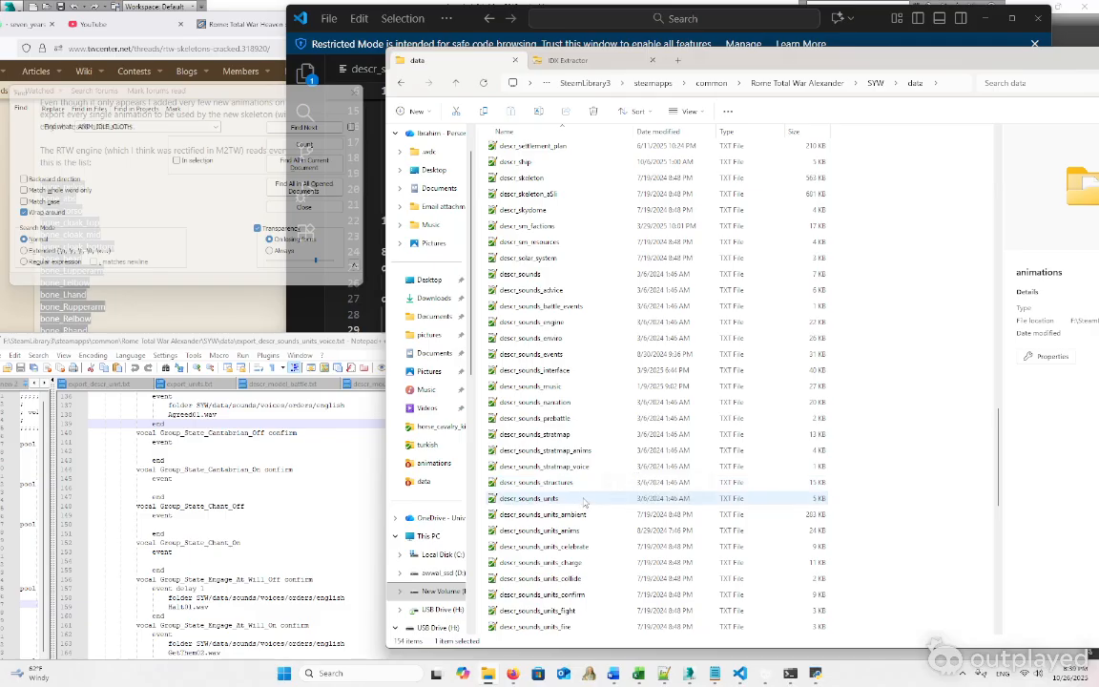
double_click(583, 529)
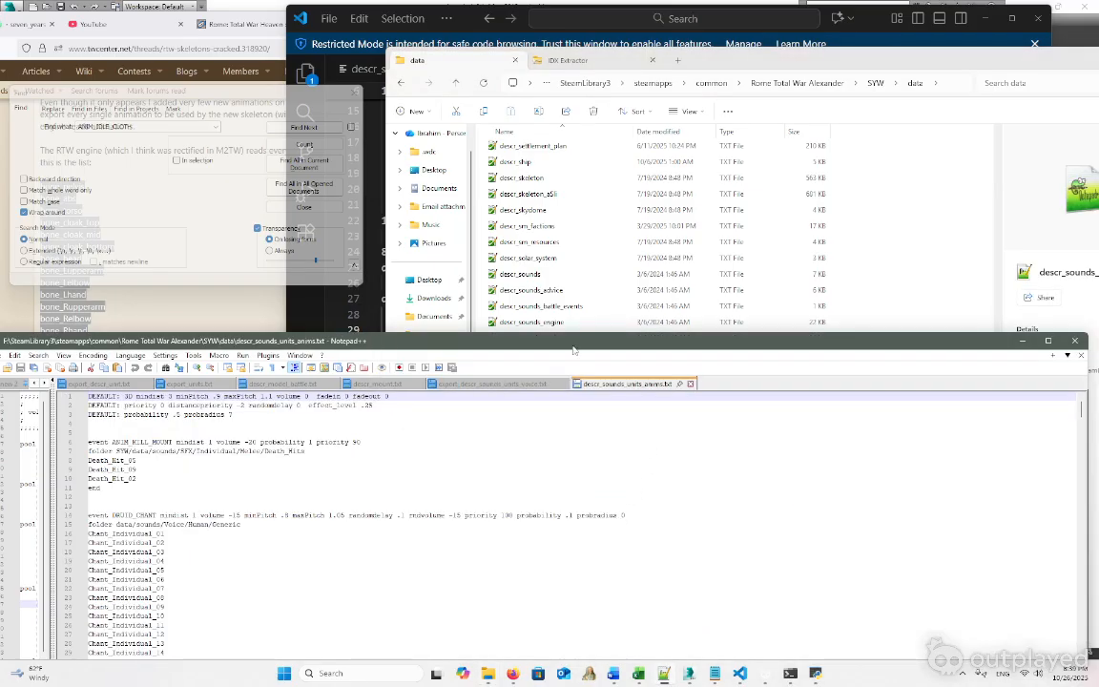
Look through the sound events in descr_sounds_units_anims.txt and search the file for "Crack"
scroll(462, 482, "down", 5)
scroll(461, 482, "down", 20)
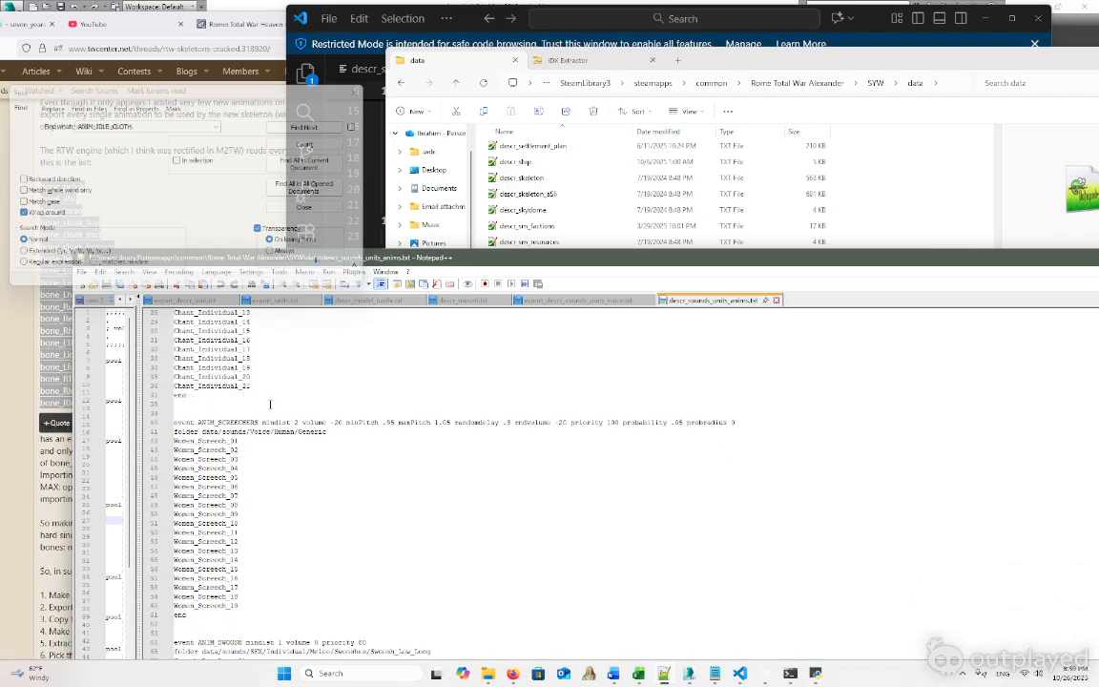
scroll(370, 432, "down", 6)
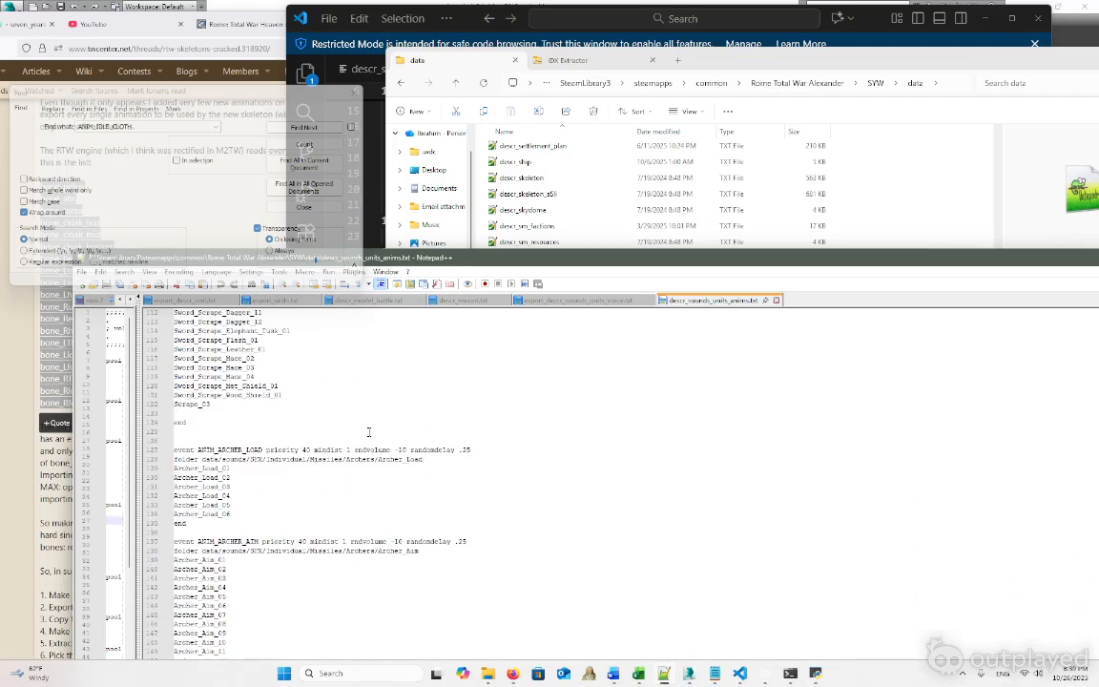
key("ctrl+f")
type("Crack")
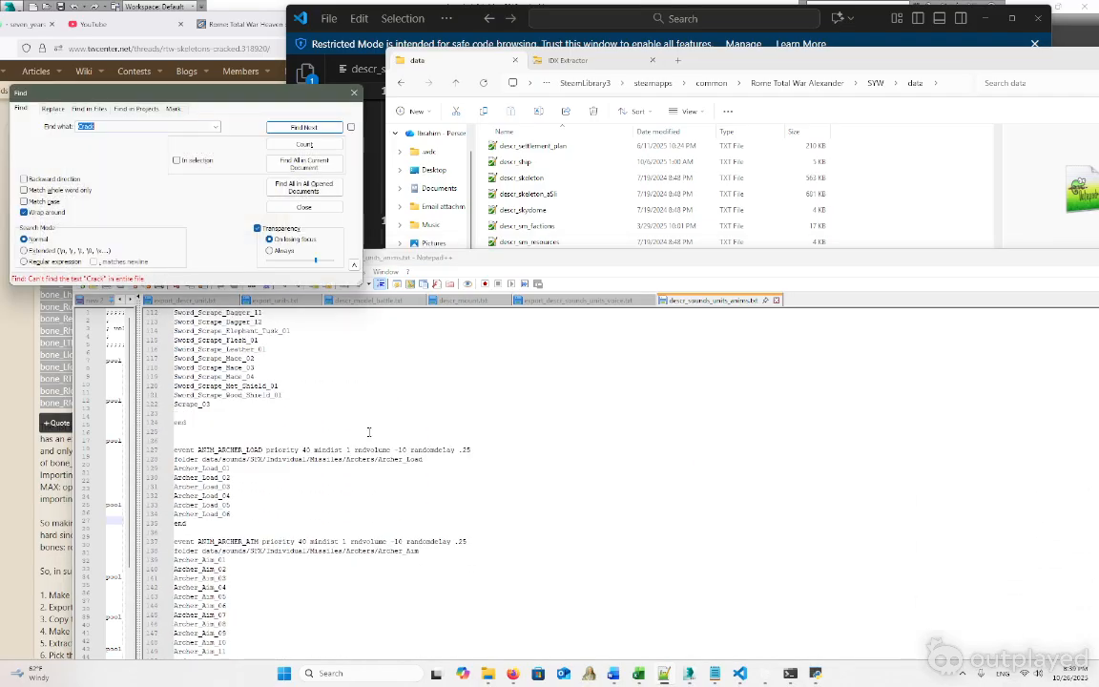
key("Return")
type("CRACK")
key("Return")
key("BackSpace")
key("Escape")
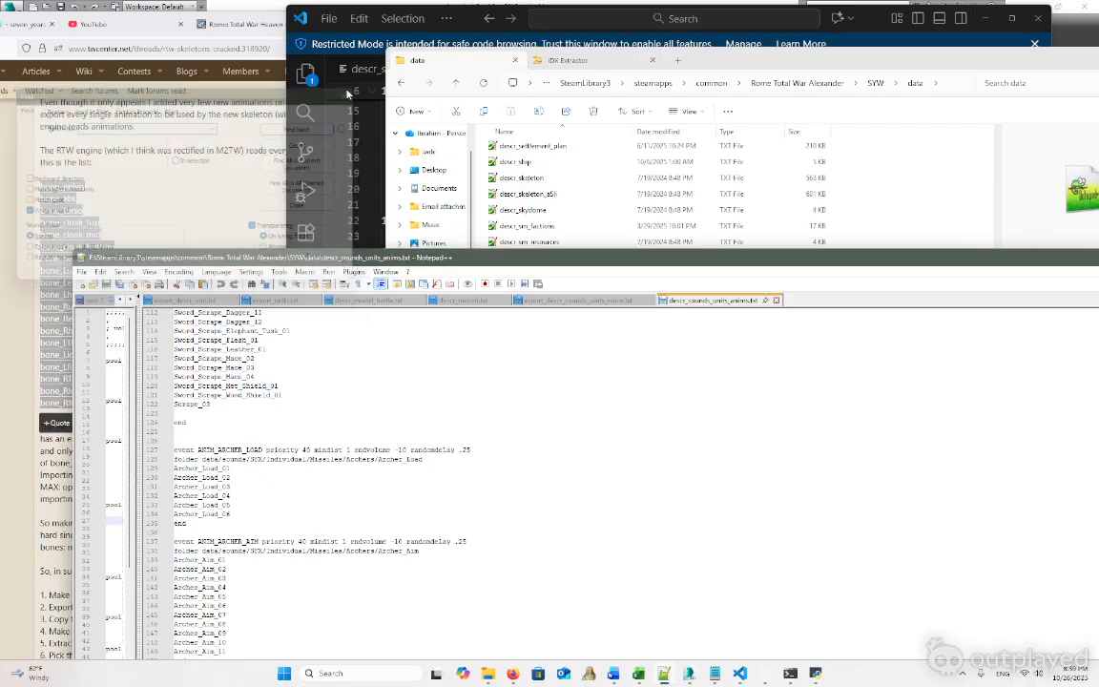
Reposition the Notepad++ window, check the sound names in the skeleton file in VS Code, and return to the sound events
left_click_drag(590, 250, 570, 195)
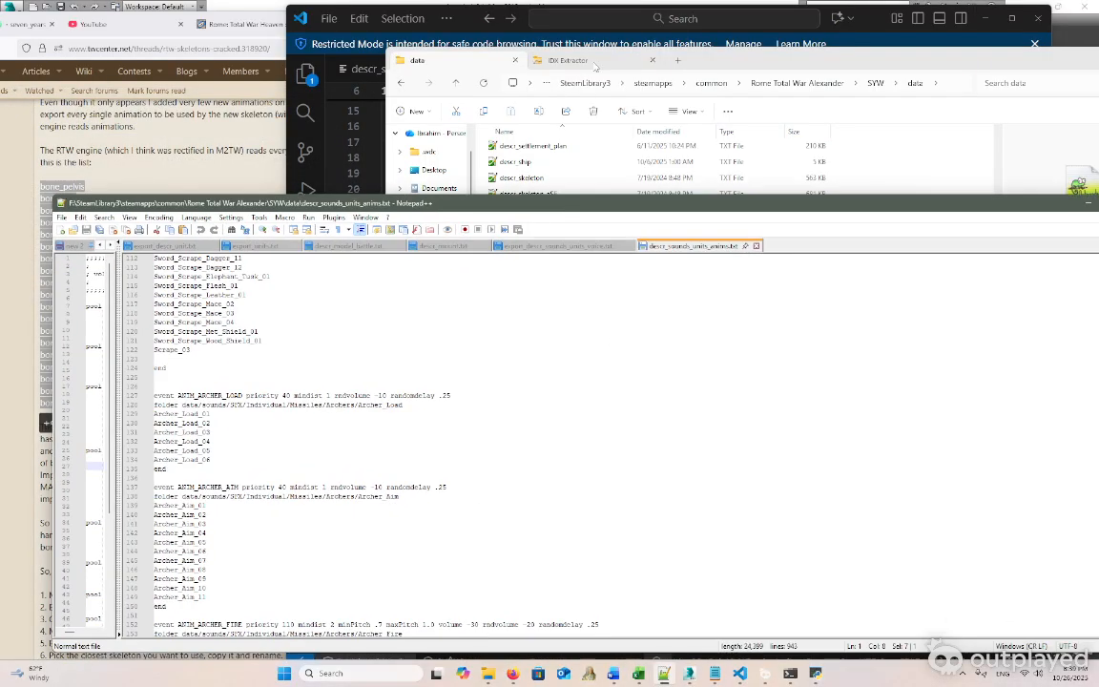
left_click(487, 16)
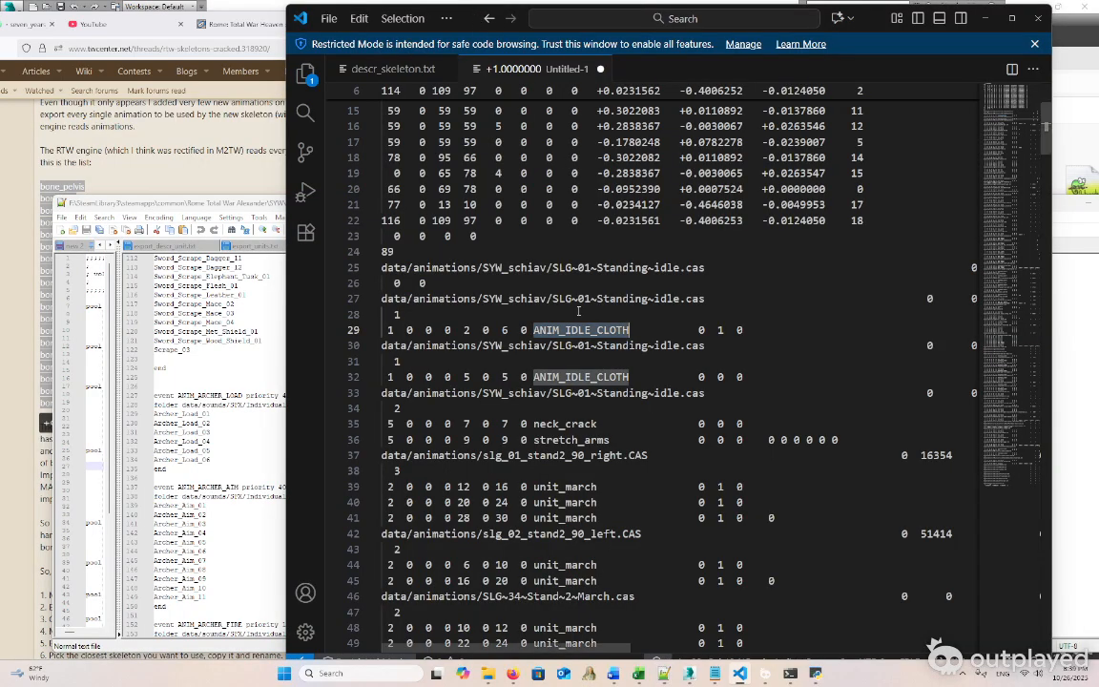
left_click(254, 351)
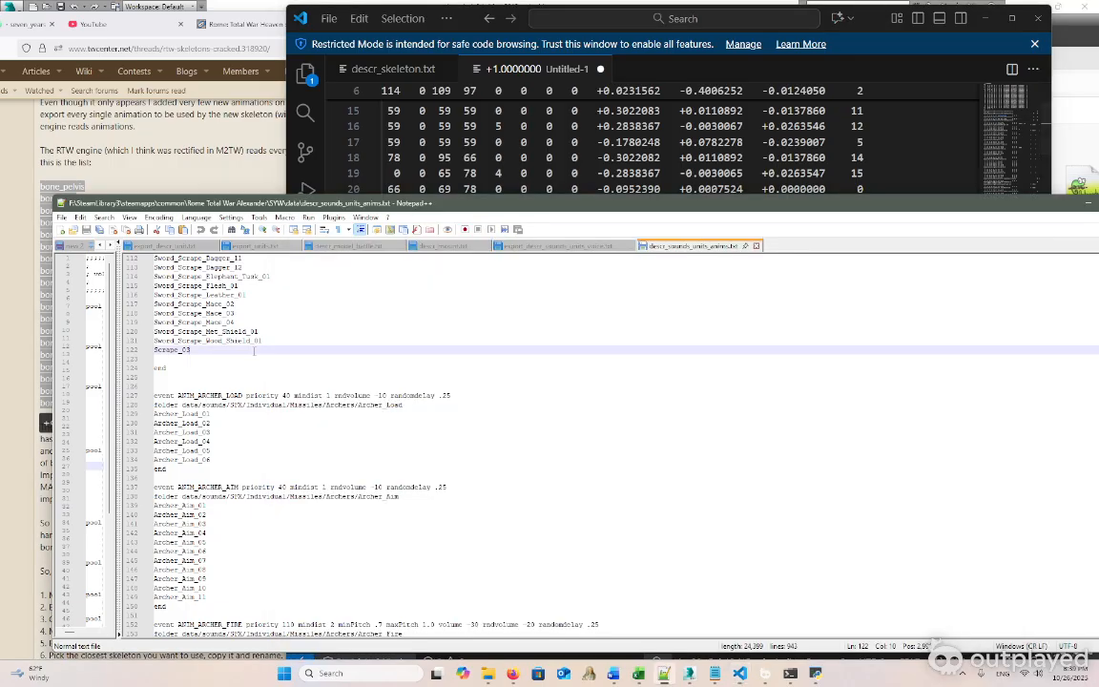
Search descr_sounds_units_anims.txt for ANIM_IDLE_CLOTH, close the search, and return to the stretch_arms entry in the skeleton file in VS Code
key("ctrl+f")
key("ctrl+v")
key("Return")
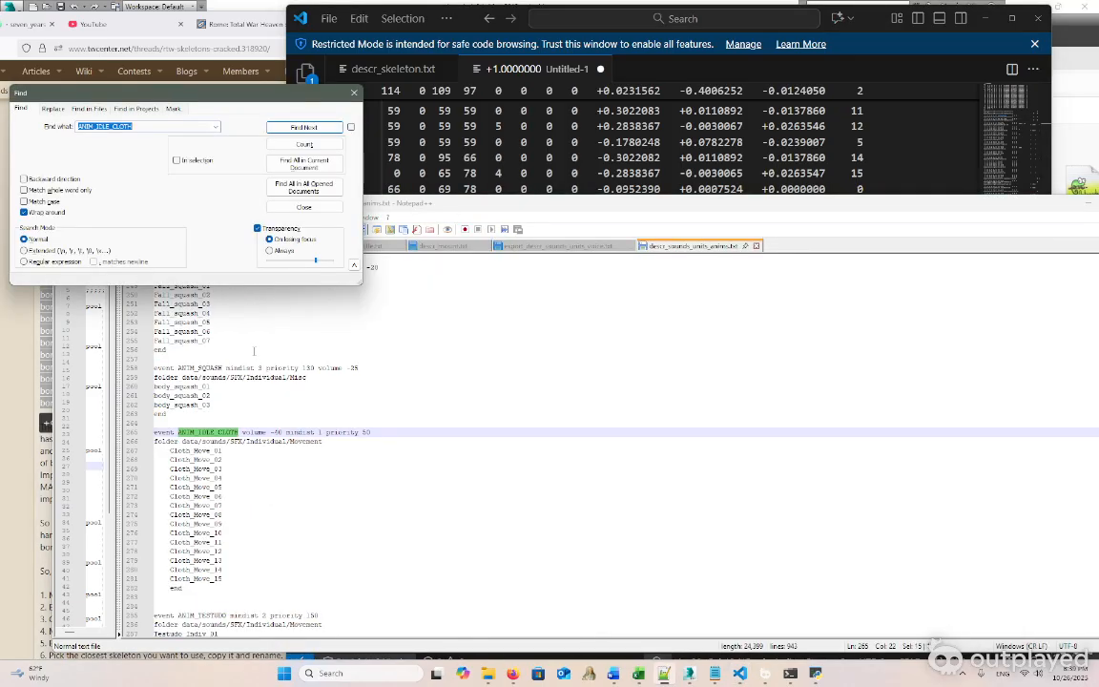
left_click(303, 206)
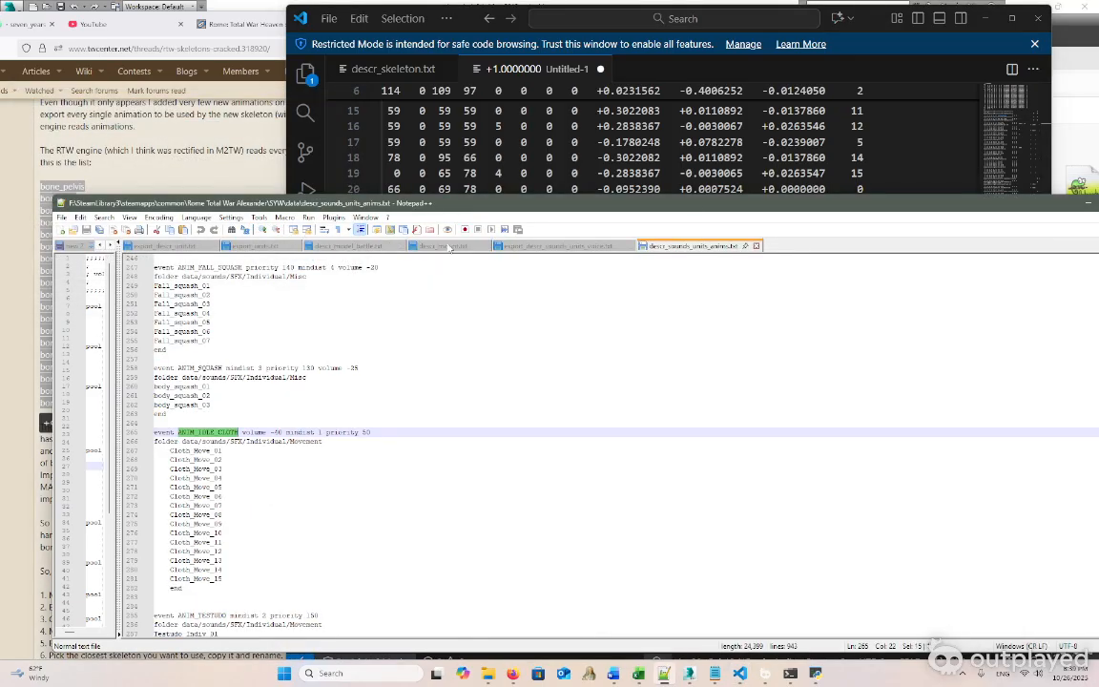
left_click(681, 6)
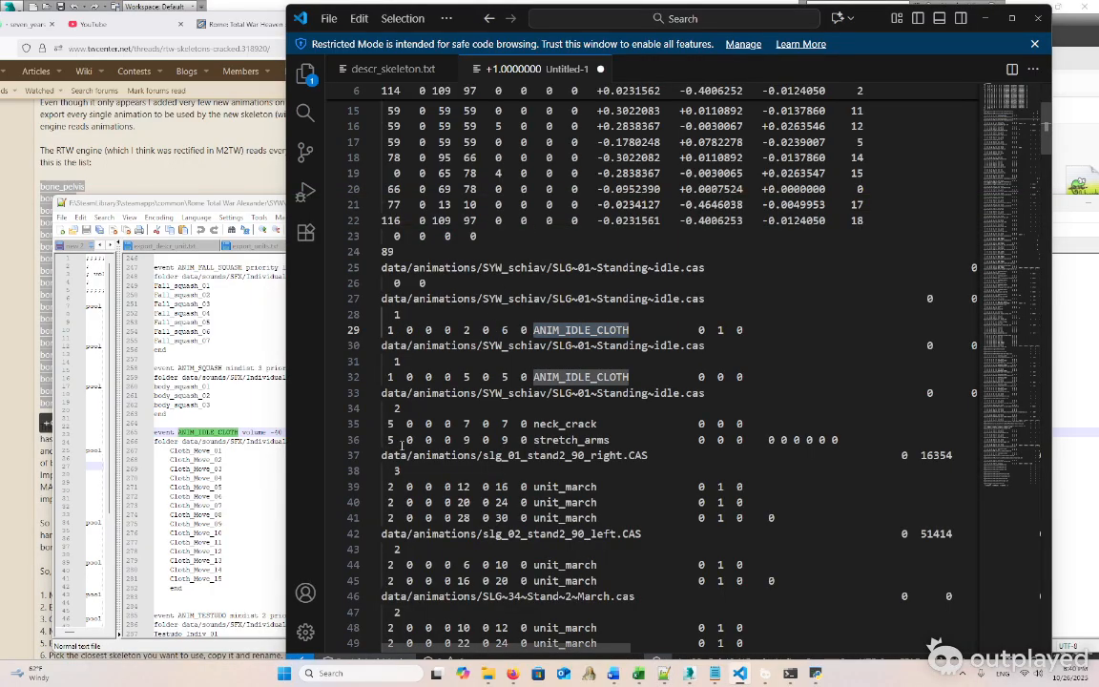
left_click(389, 439)
Switch to File Explorer, open descr_sounds_units_ambient.txt from the SYW data folder, look at its sound events and close it
left_click(487, 674)
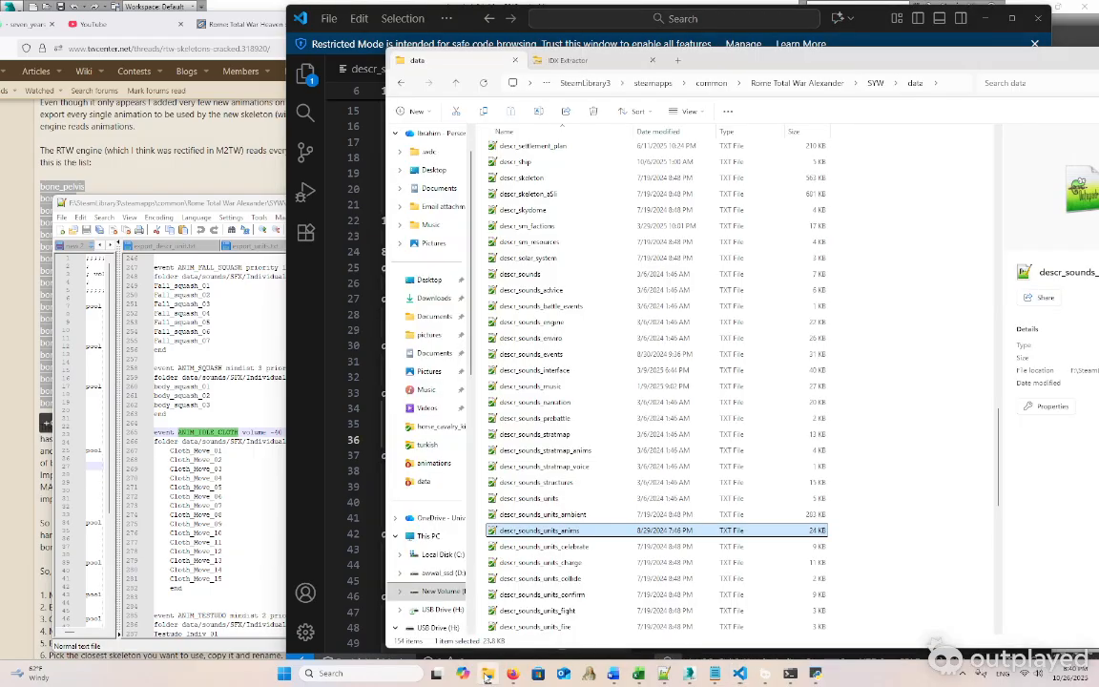
double_click(576, 514)
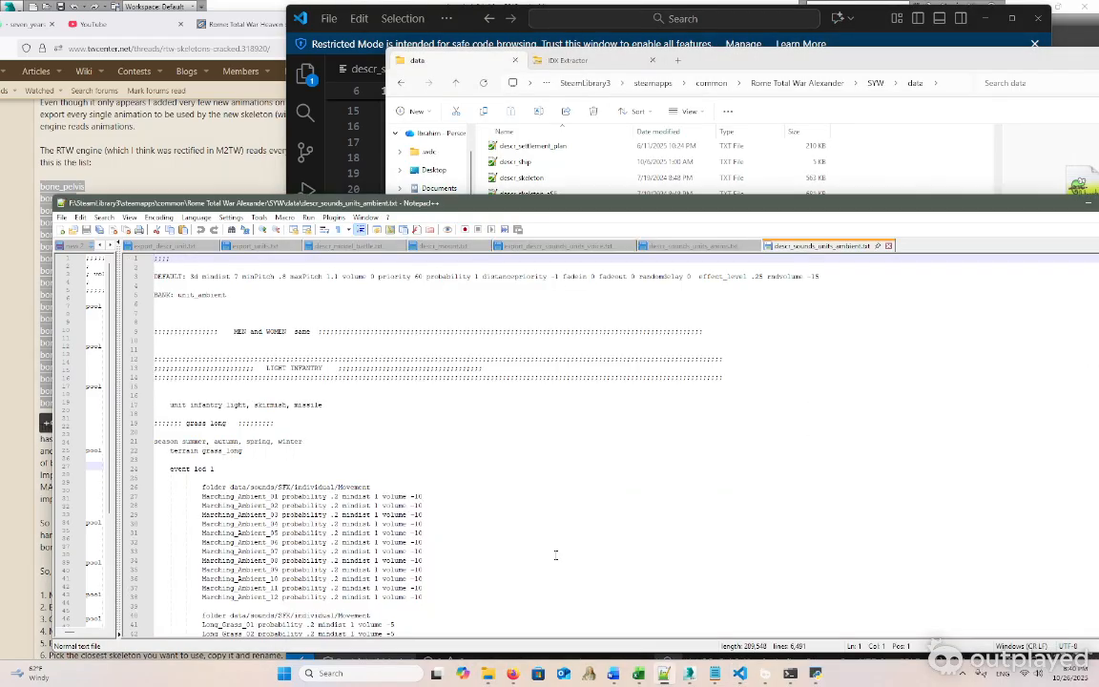
left_click(888, 246)
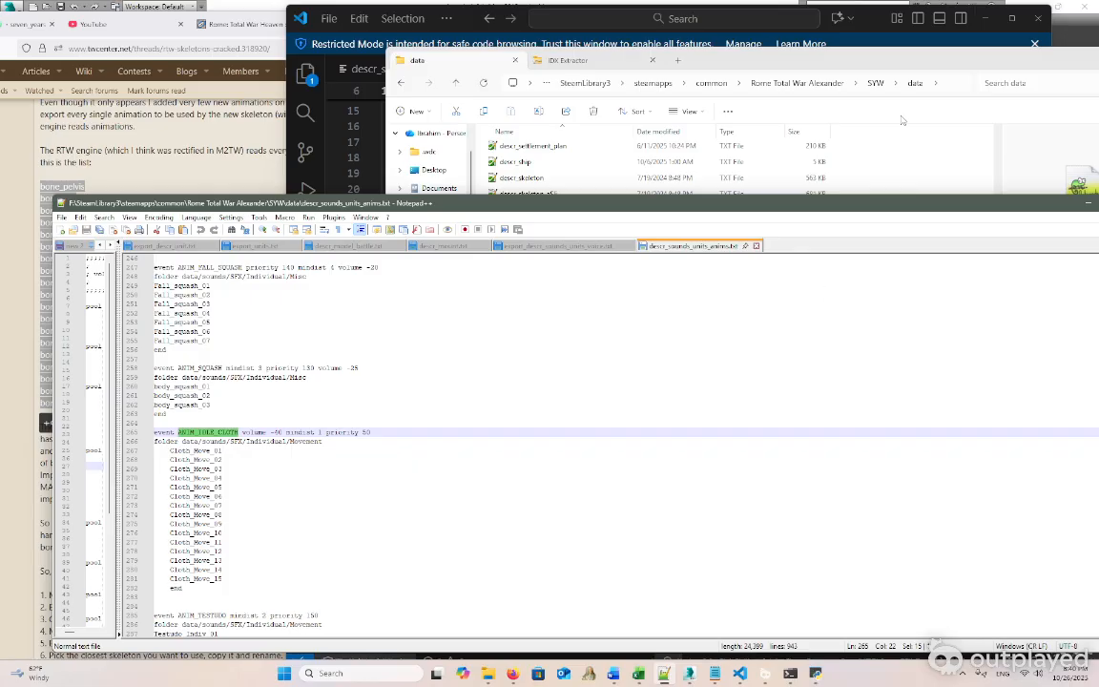
Look through the descr_sounds files in the SYW data folder and bring up descr_sounds_units_anims.txt again
left_click(800, 58)
scroll(657, 439, "down", 1)
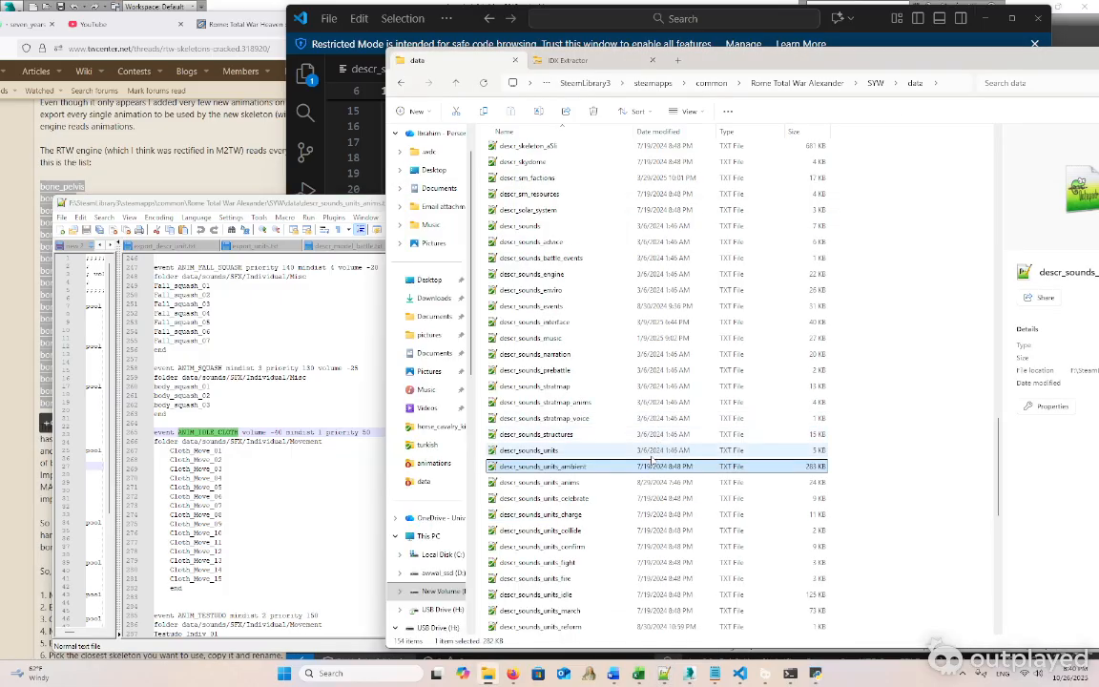
scroll(658, 449, "down", 3)
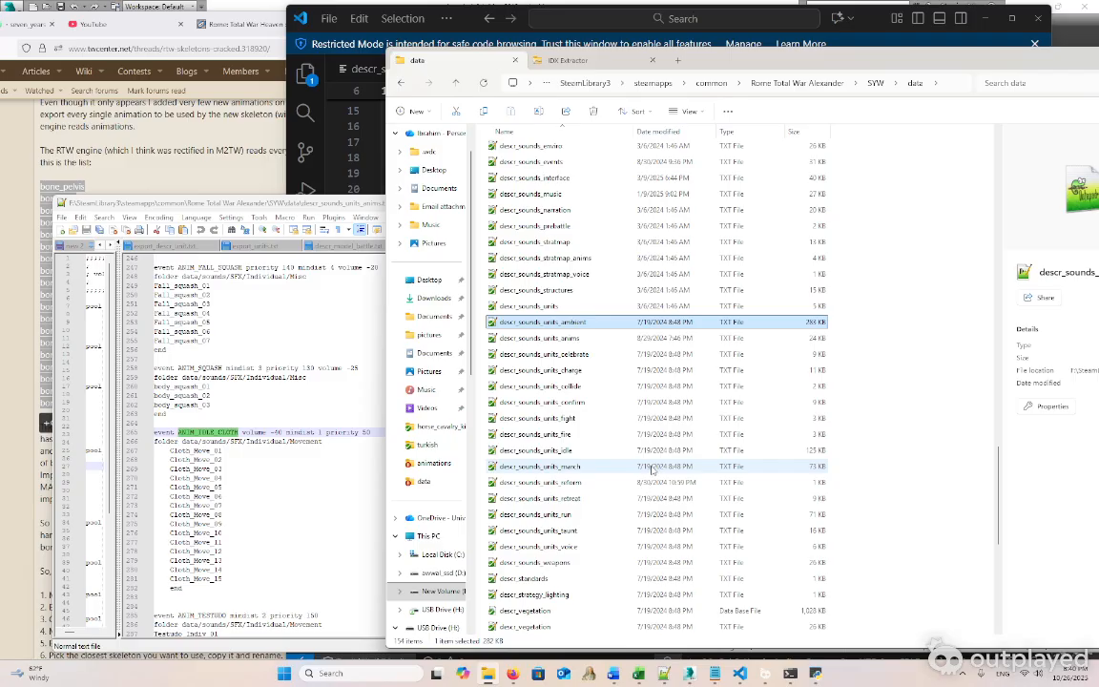
left_click(601, 545)
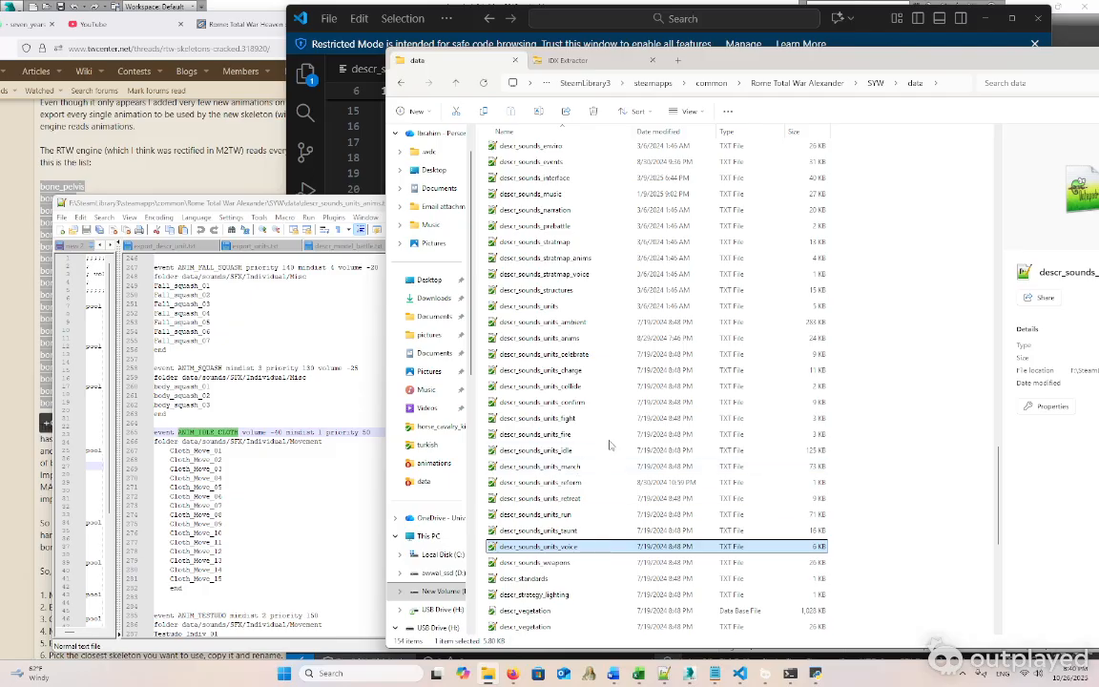
double_click(524, 338)
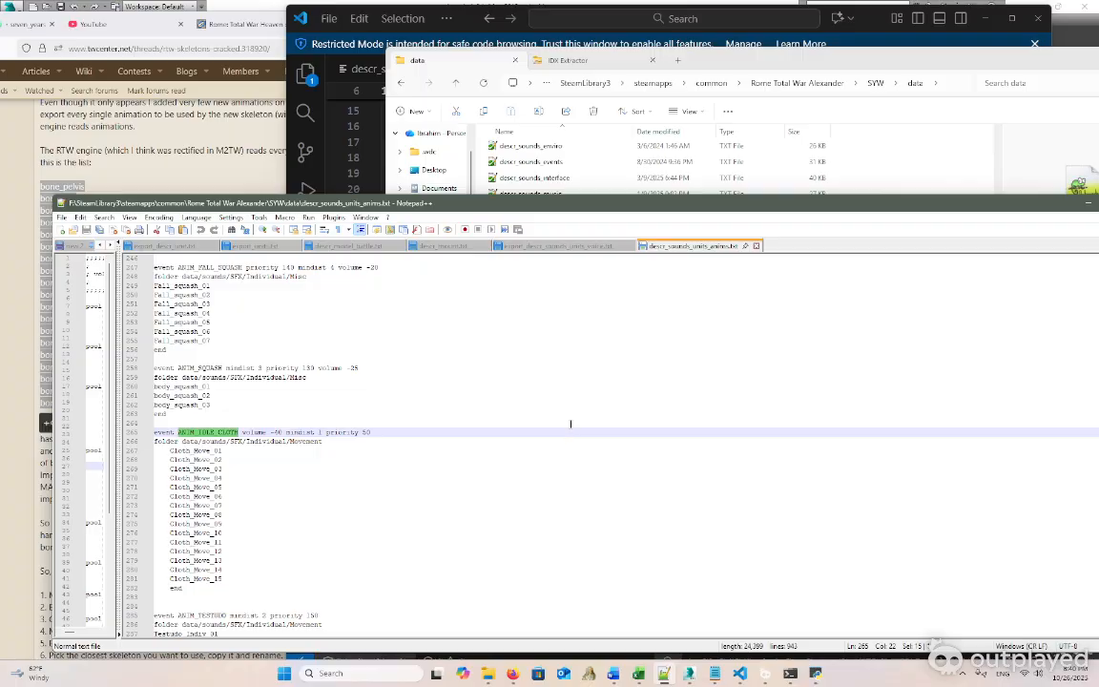
Skim and close descr_sounds_units_anims.txt, minimize Notepad++, and return to the skeleton file in VS Code
scroll(568, 435, "down", 9)
scroll(567, 436, "up", 20)
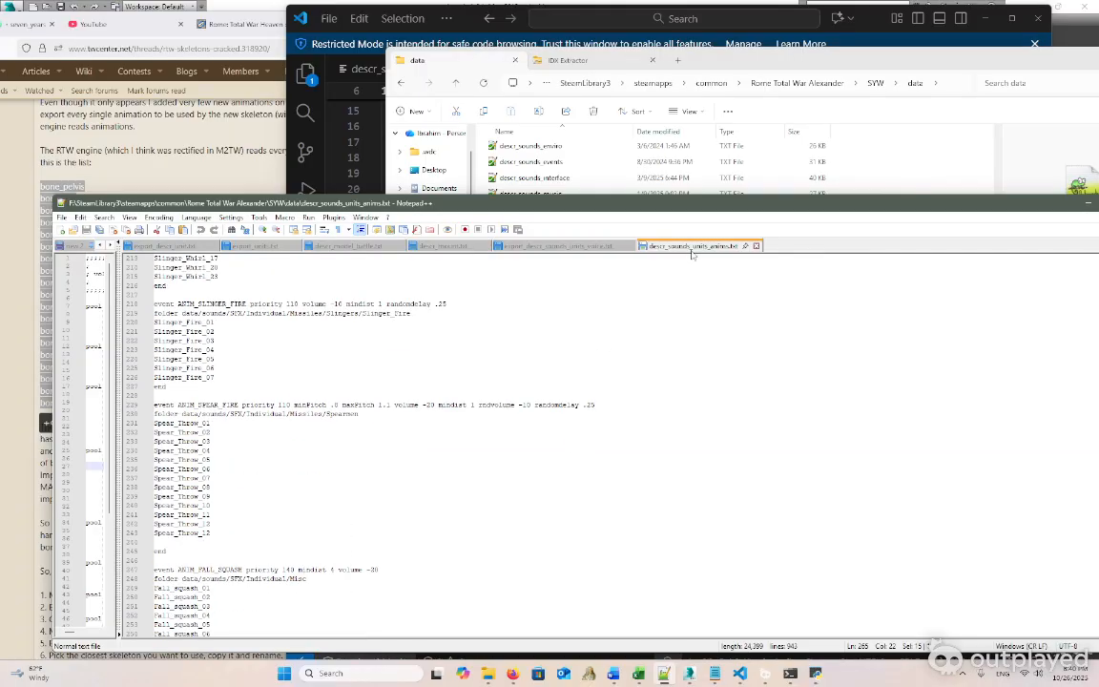
left_click(755, 245)
left_click(1087, 206)
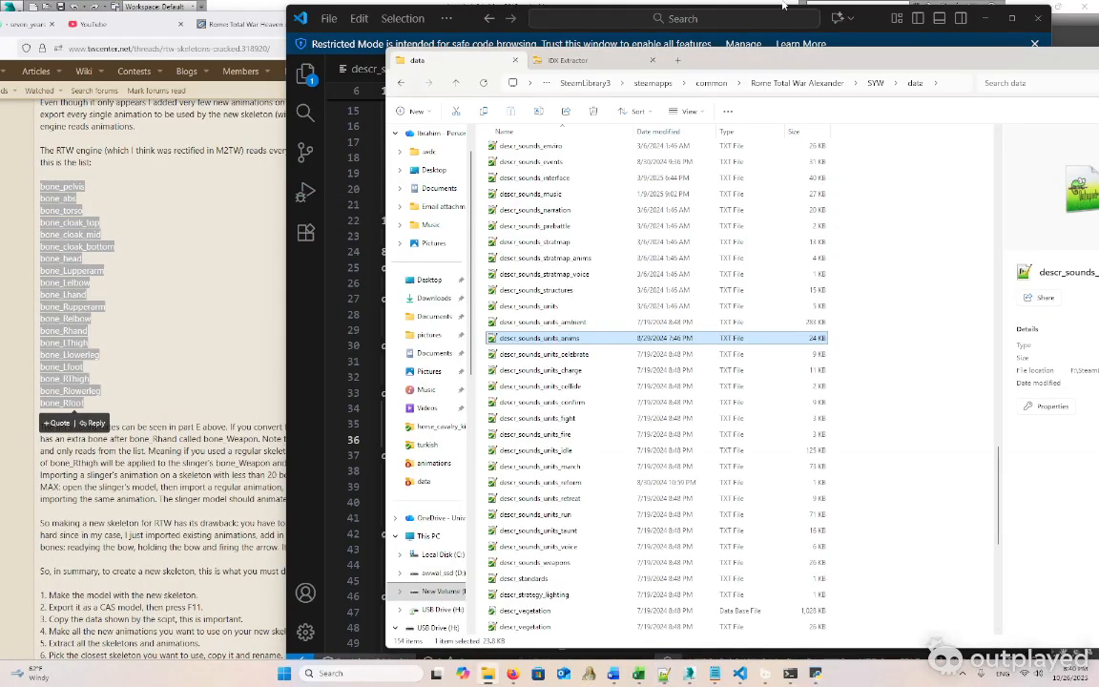
left_click(469, 7)
left_click(542, 344)
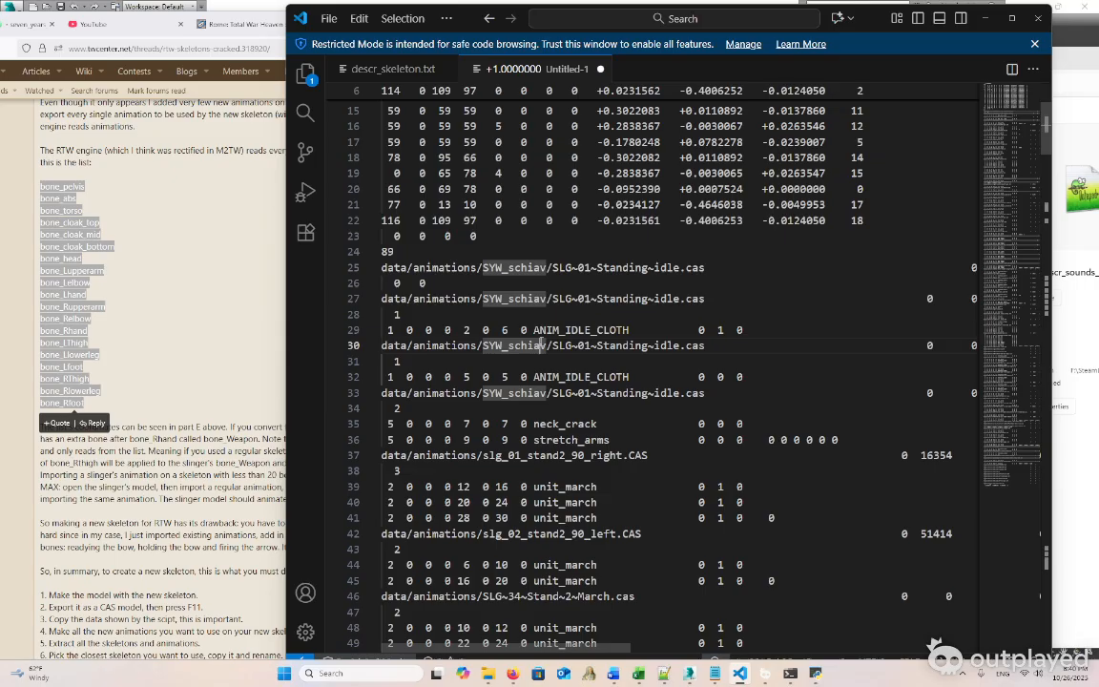
Examine the three flags after ANIM_IDLE_CLOTH on lines 29 and 32, along with line 32's frame values
scroll(541, 344, "down", 1)
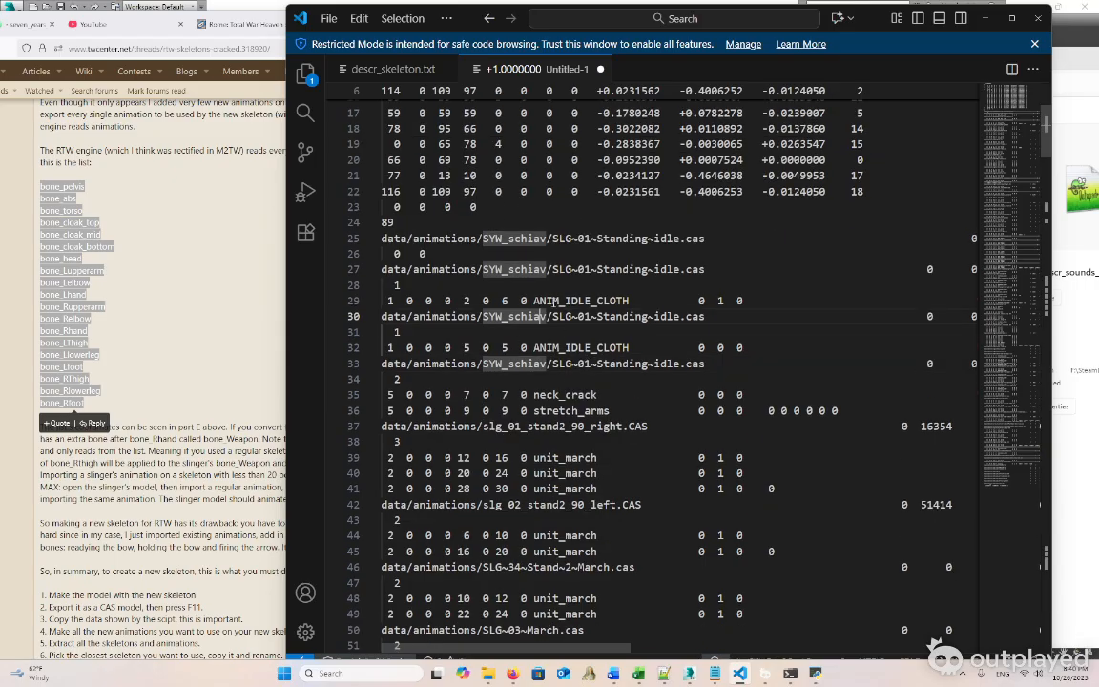
left_click_drag(642, 300, 743, 301)
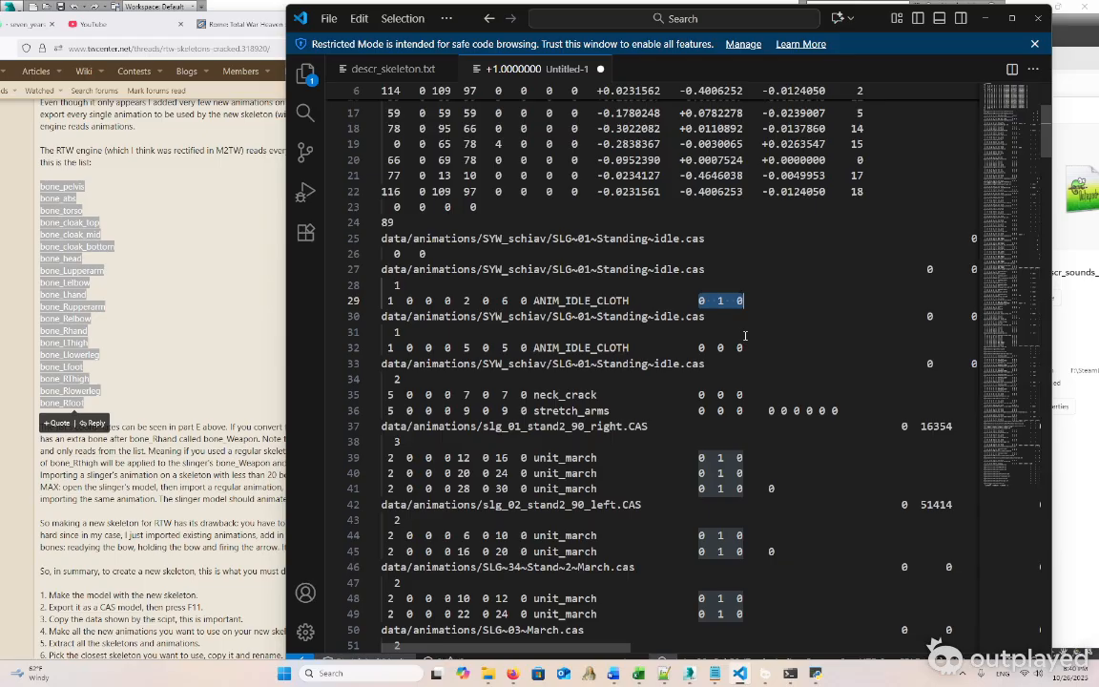
left_click(745, 334)
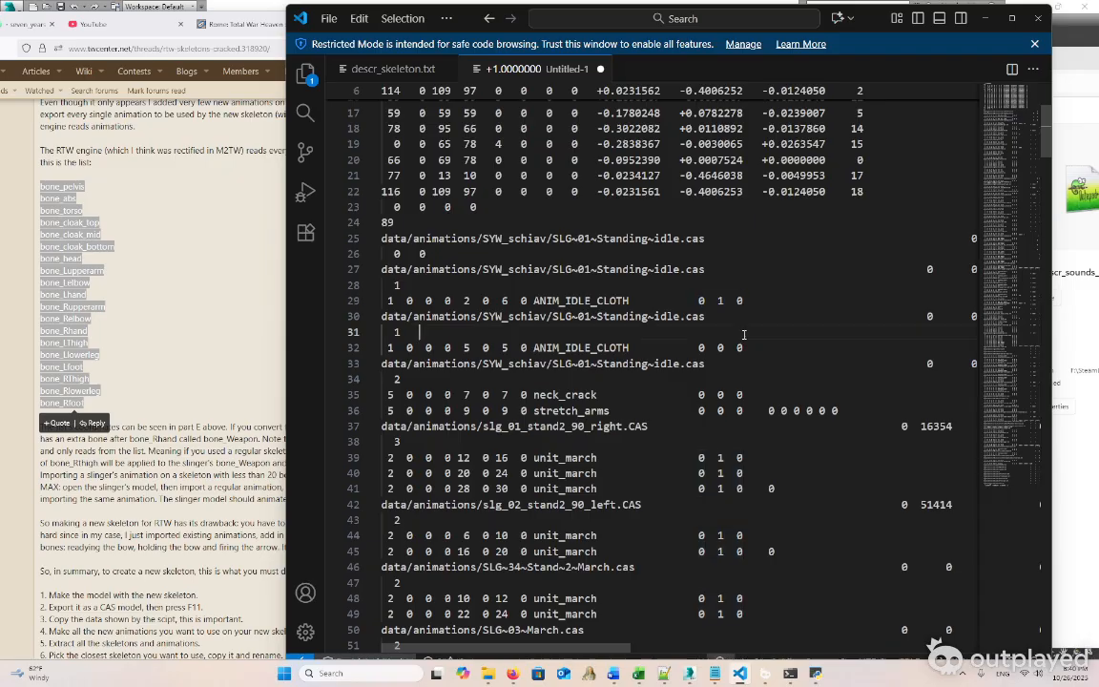
double_click(722, 301)
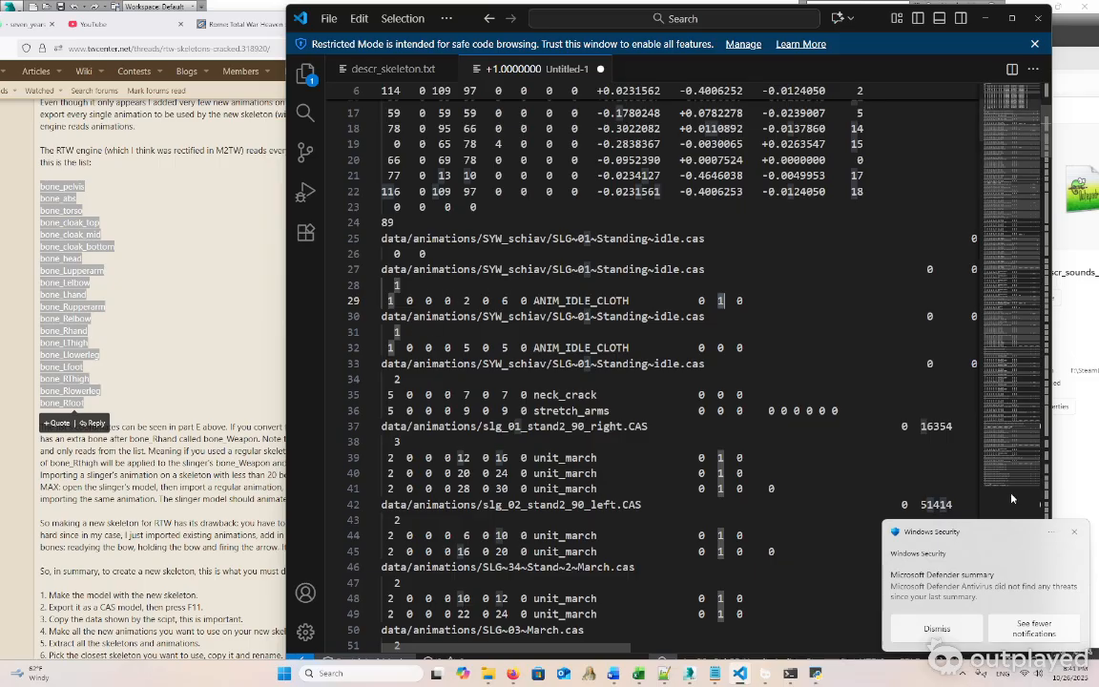
double_click(721, 347)
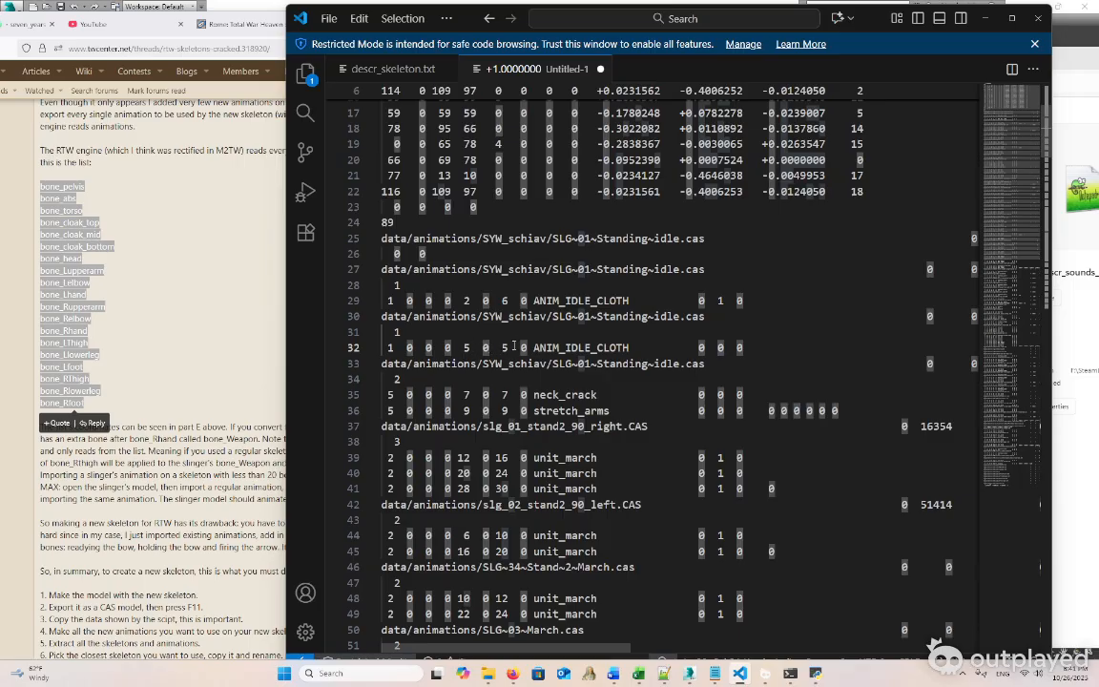
double_click(466, 347)
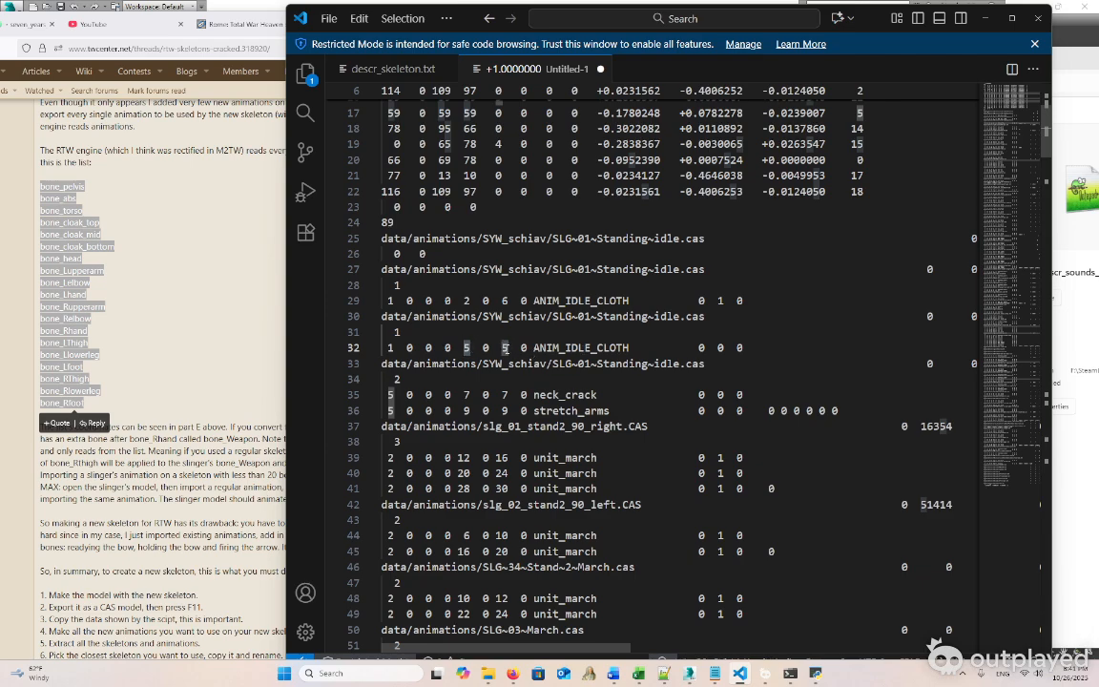
double_click(722, 348)
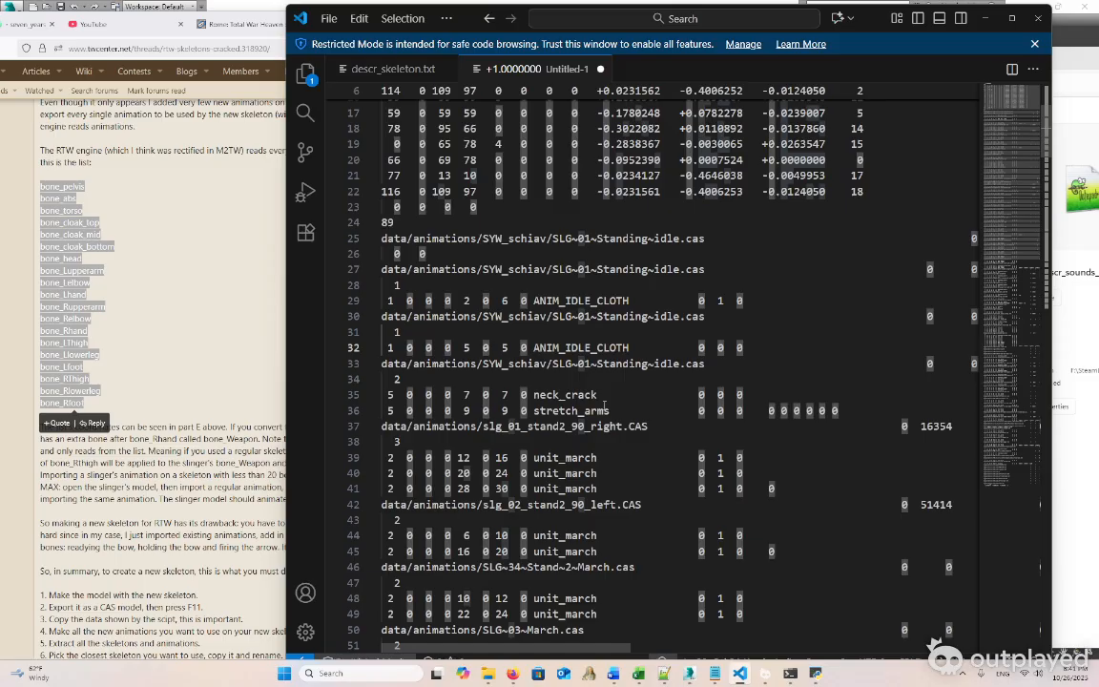
Inspect the numeric columns that follow the animation file paths in the skeleton file
double_click(542, 363)
scroll(544, 362, "up", 2)
left_click(628, 384)
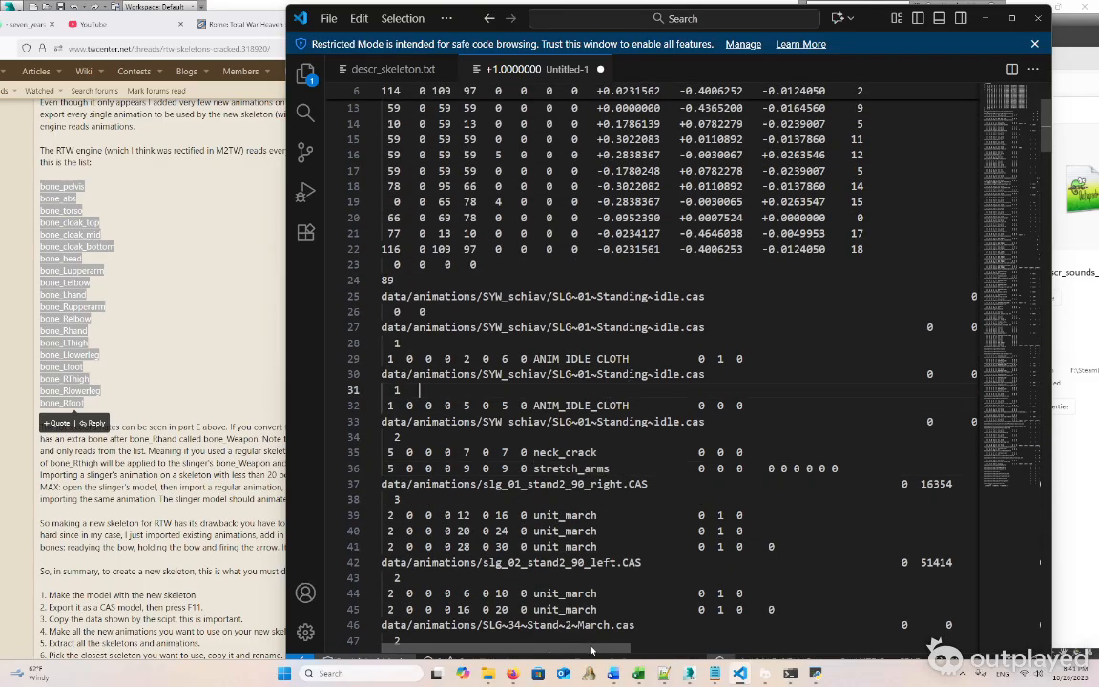
left_click_drag(593, 650, 667, 649)
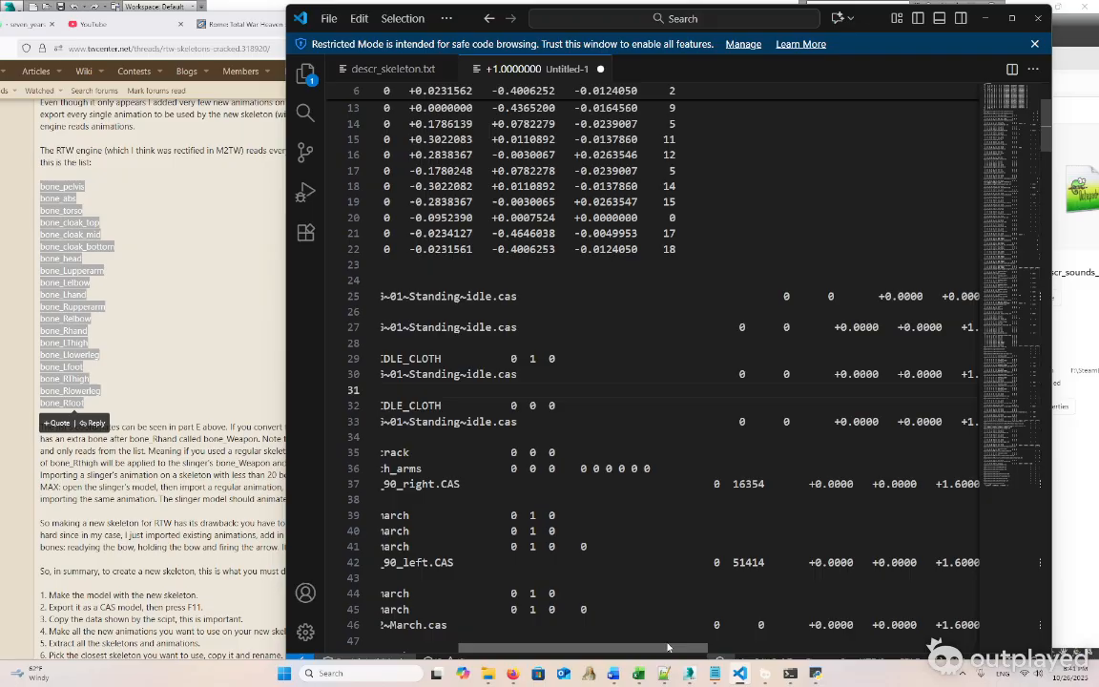
left_click_drag(667, 648, 766, 646)
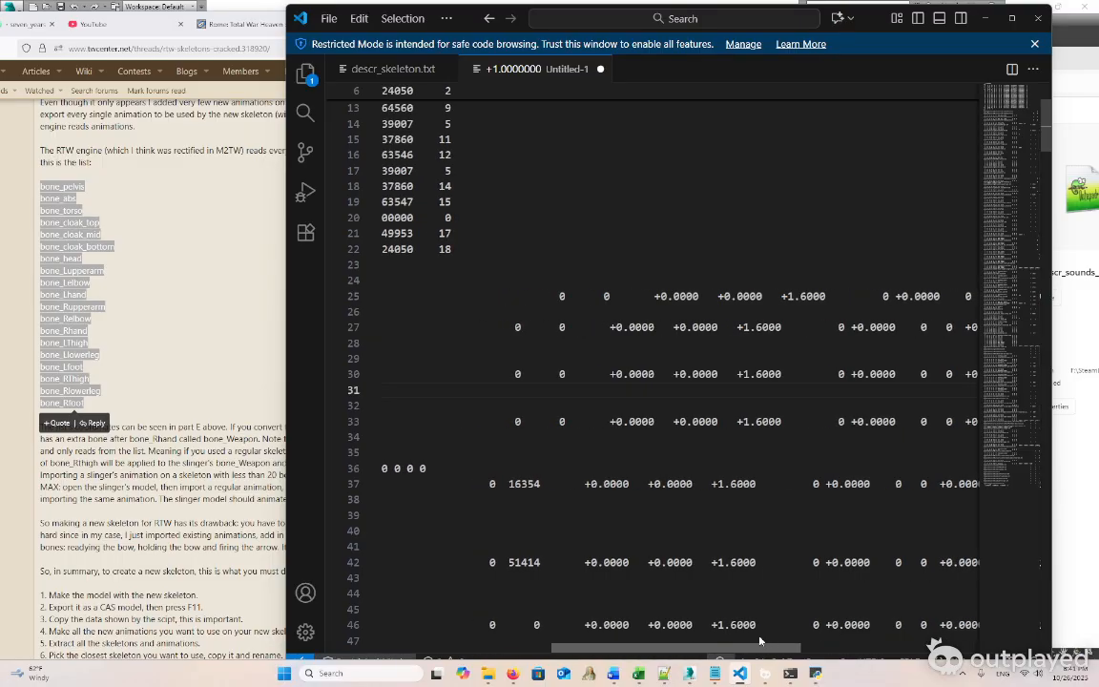
scroll(668, 531, "down", 2)
scroll(669, 531, "down", 2)
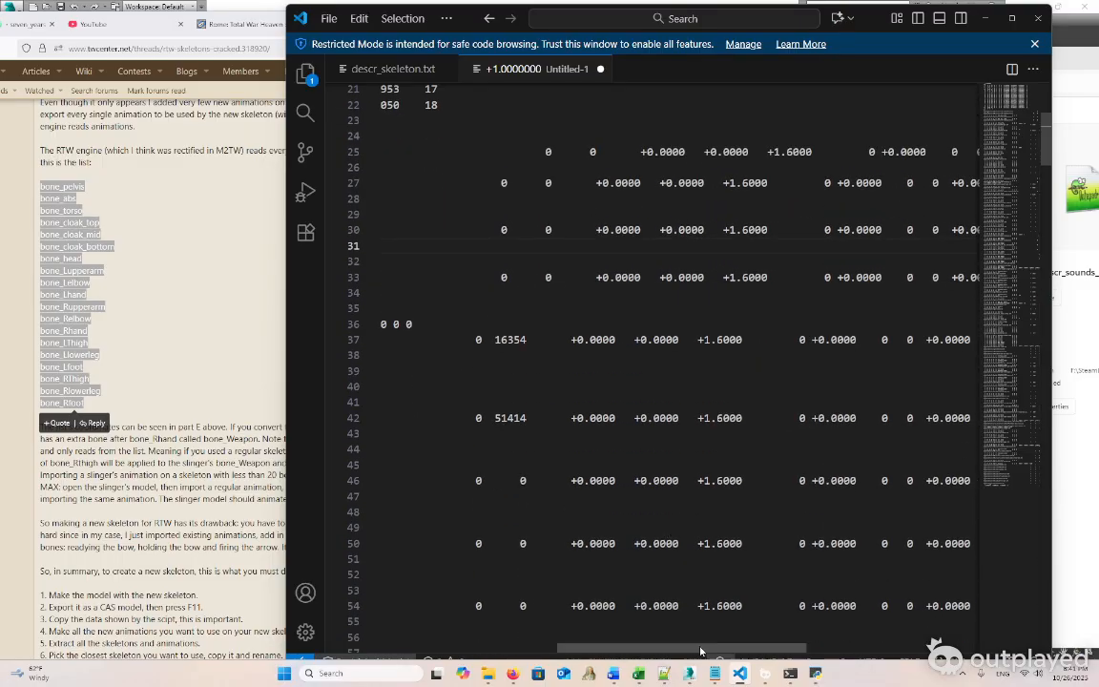
left_click_drag(666, 648, 542, 645)
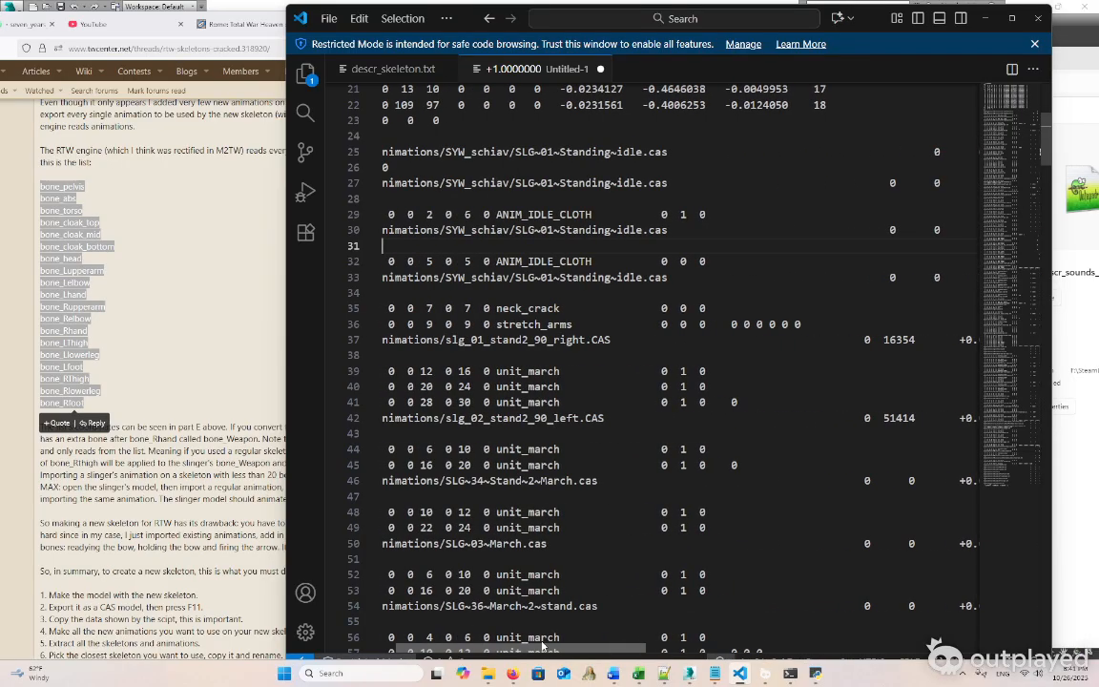
left_click_drag(542, 646, 609, 647)
Highlight the two numbers after the stand2_90_right path on line 37 and the rotation value on line 42
left_click(730, 338)
left_click_drag(734, 338, 777, 339)
triple_click(640, 325)
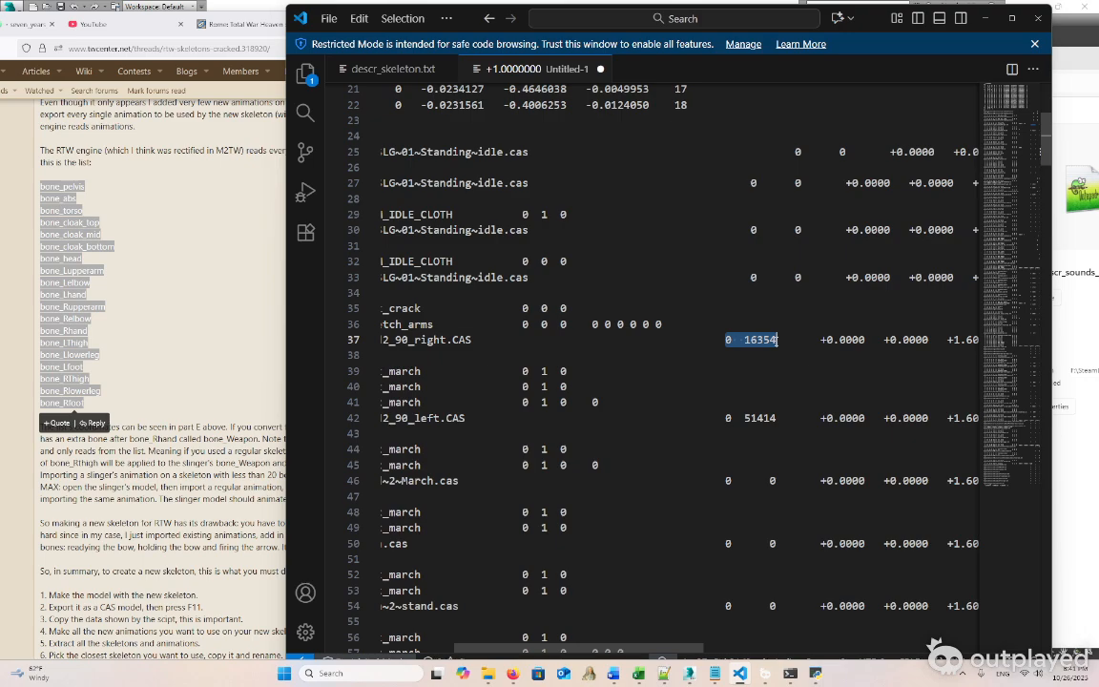
double_click(728, 340)
double_click(760, 339)
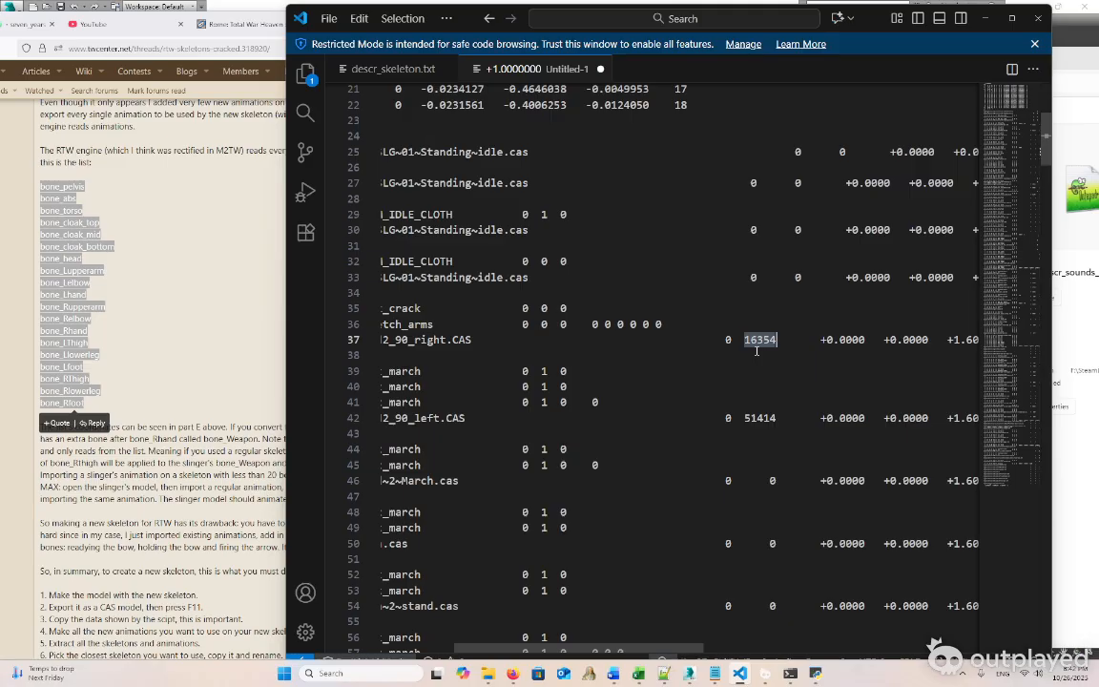
double_click(441, 354)
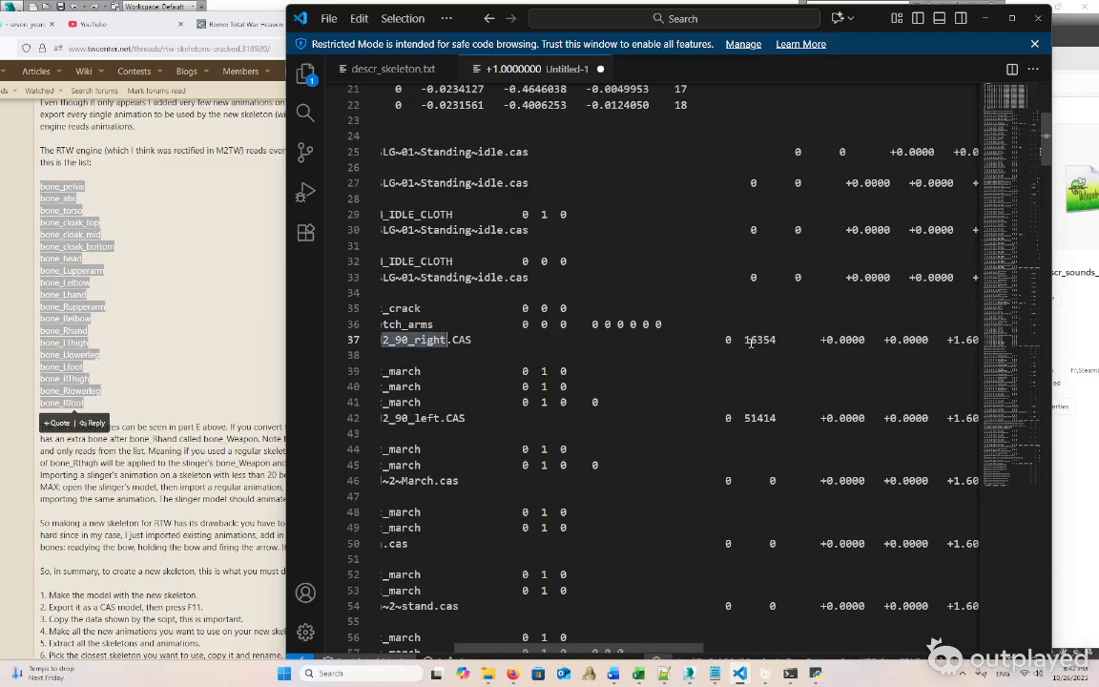
double_click(760, 418)
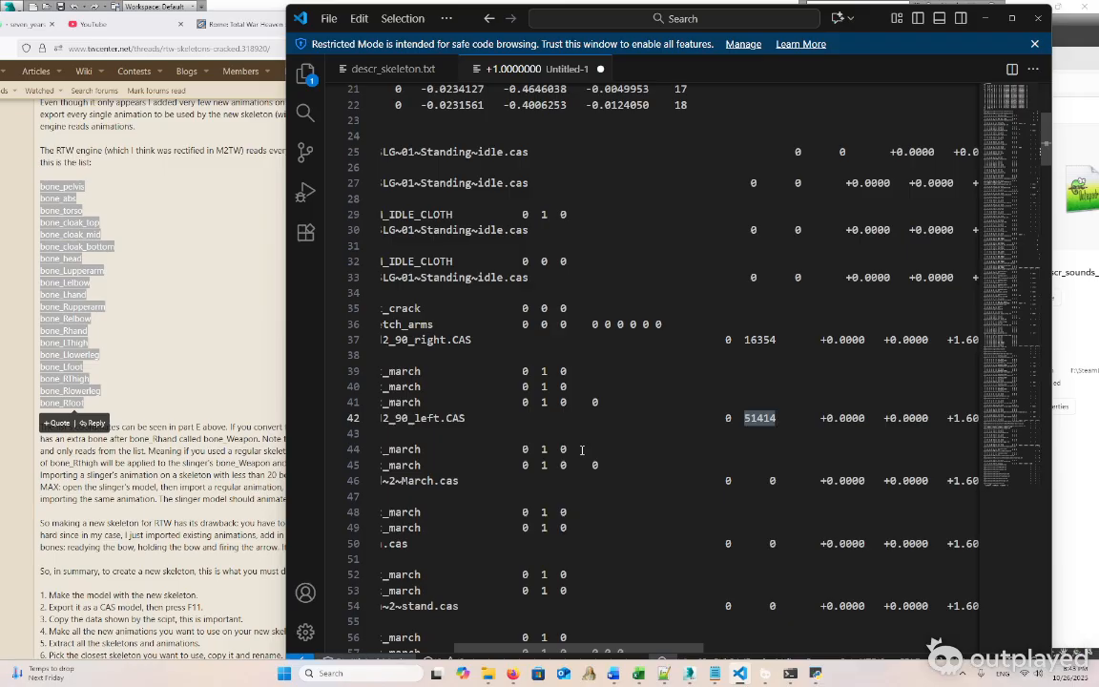
Compare the right-turn and left-turn animation entries on lines 37 to 42 with neighbouring entries, including their remaining numeric columns
scroll(575, 454, "down", 4)
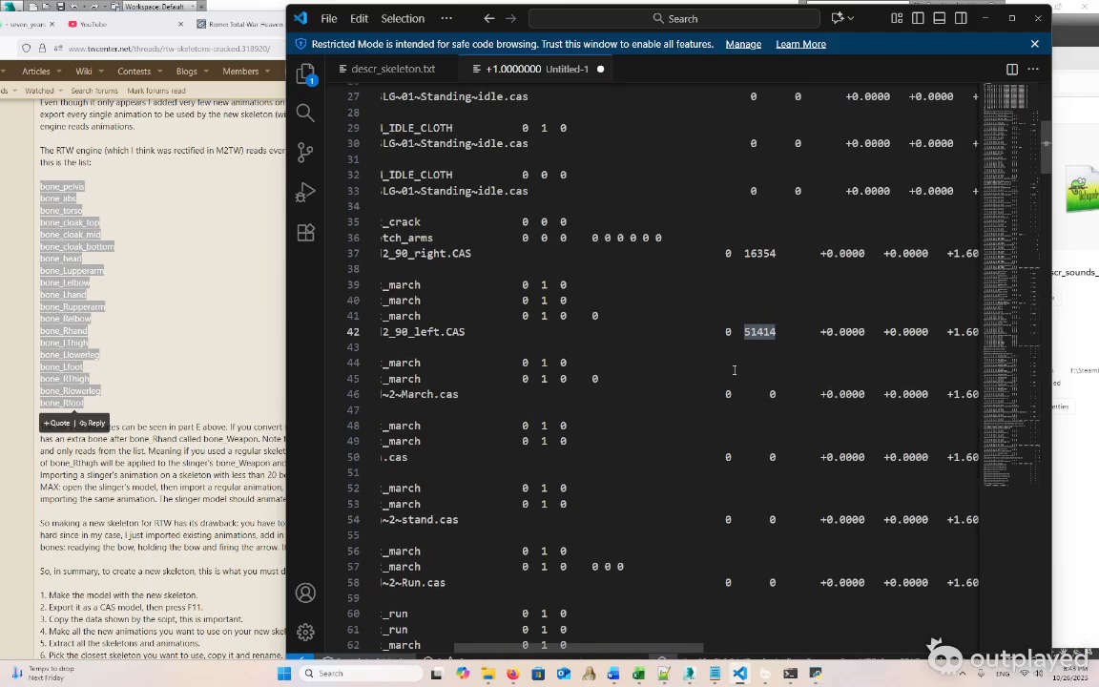
scroll(683, 386, "up", 3)
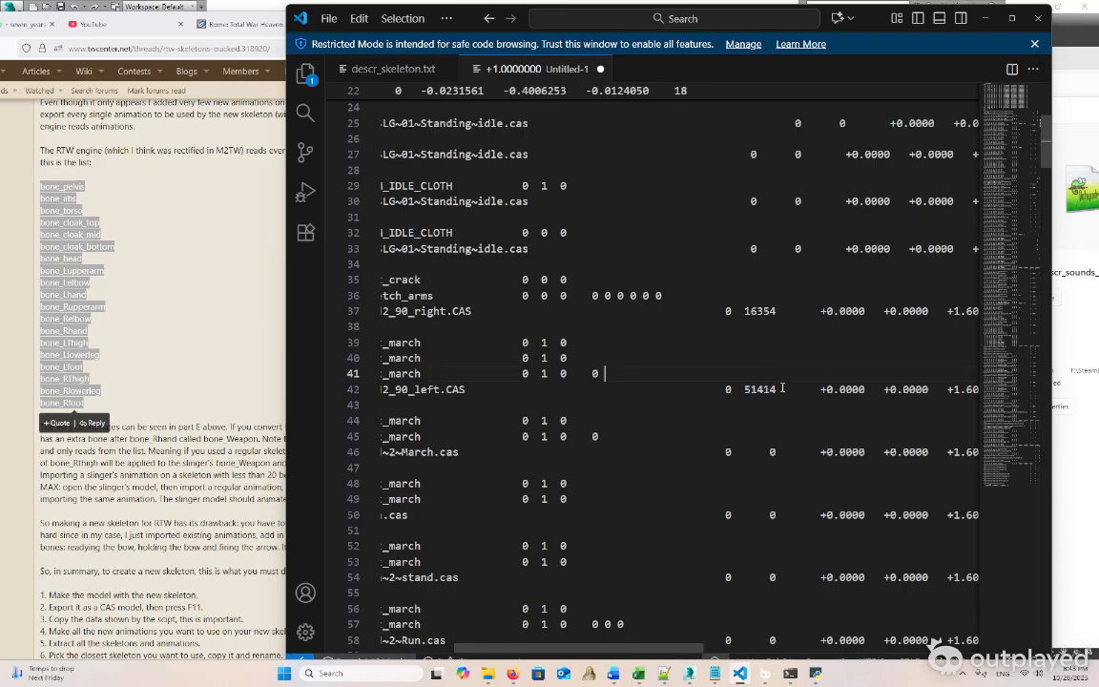
left_click_drag(777, 389, 728, 316)
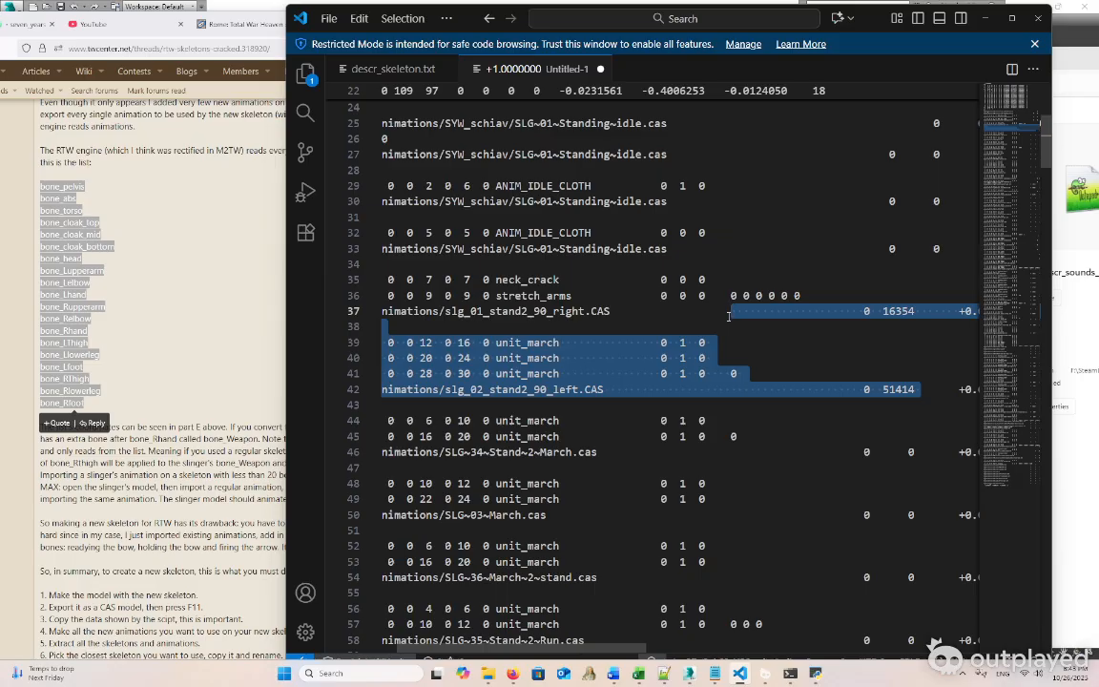
left_click_drag(602, 651, 681, 649)
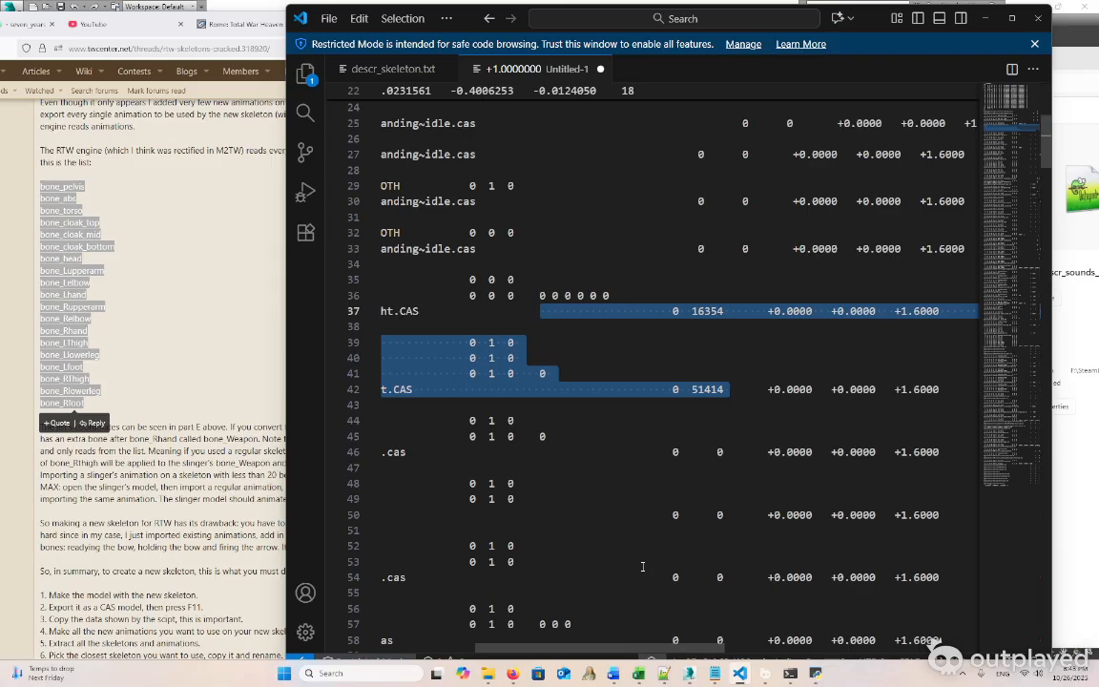
left_click_drag(614, 650, 713, 650)
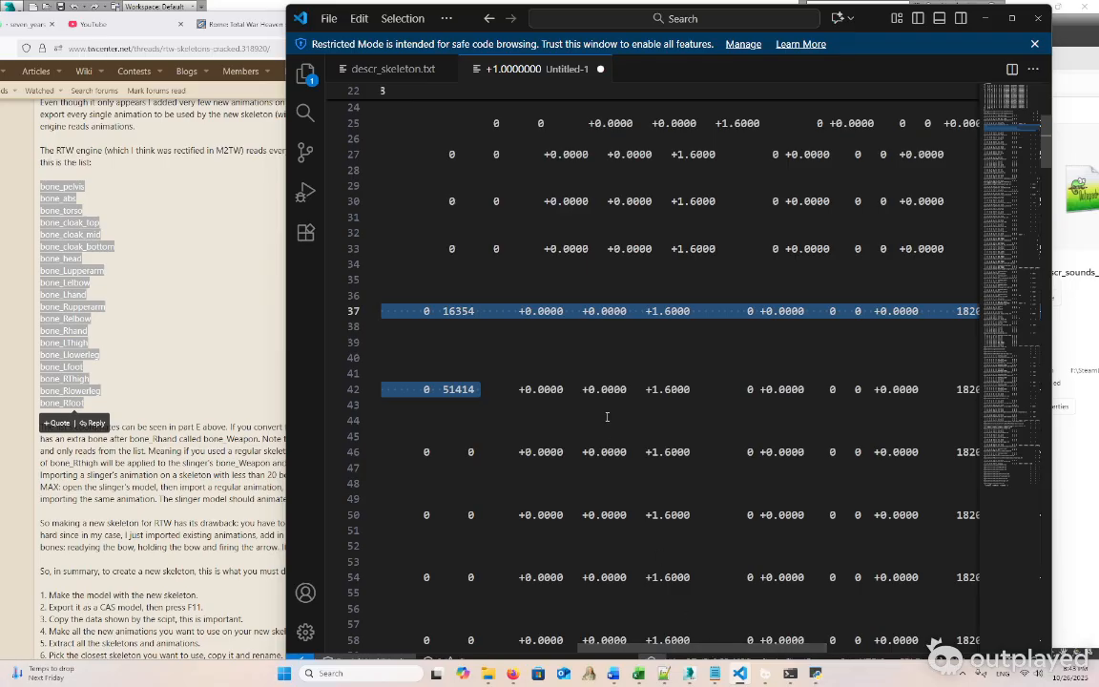
left_click(513, 327)
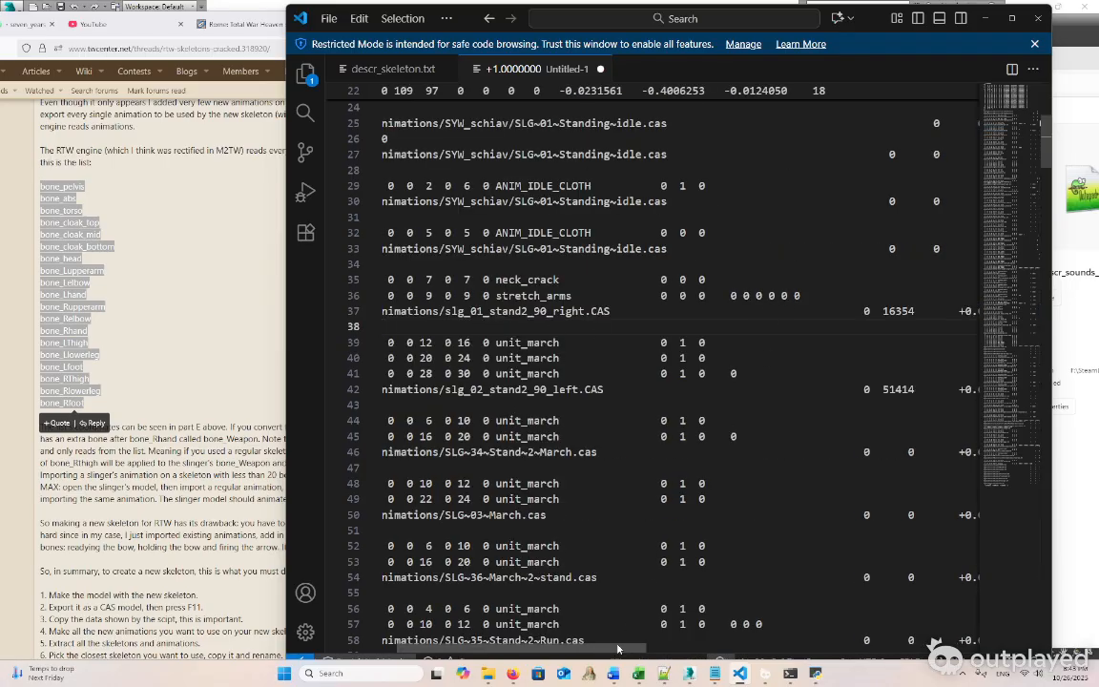
Highlight the three signed decimals after the rotation value on line 37 and view the same columns on neighbouring animation lines
left_click_drag(618, 648, 784, 669)
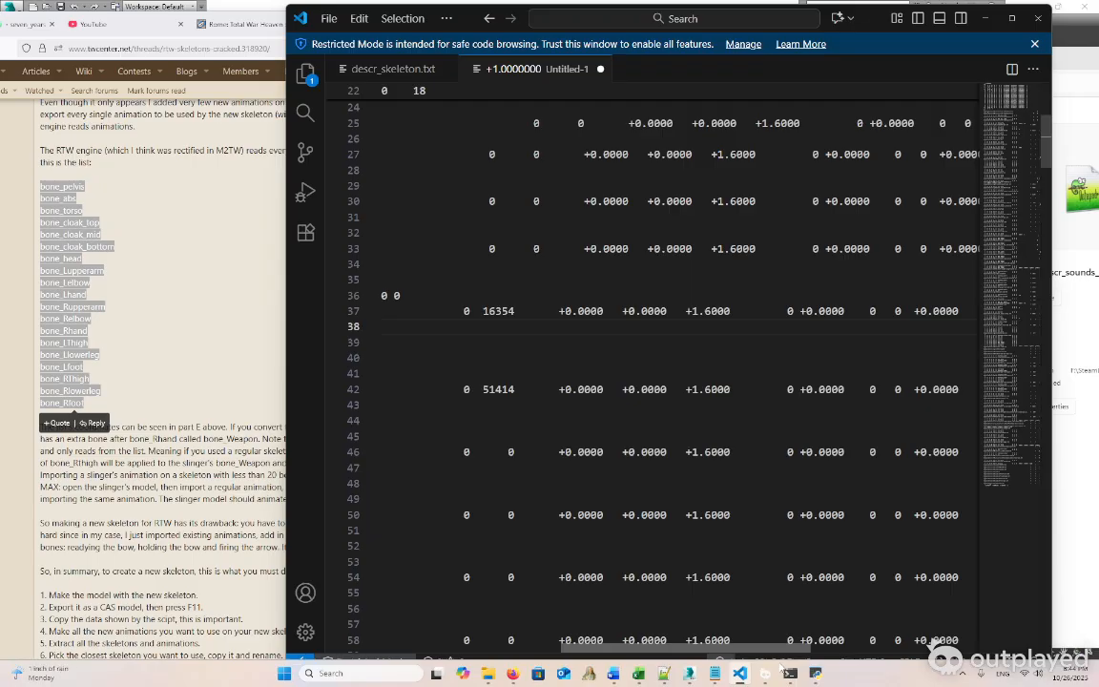
left_click_drag(781, 669, 680, 625)
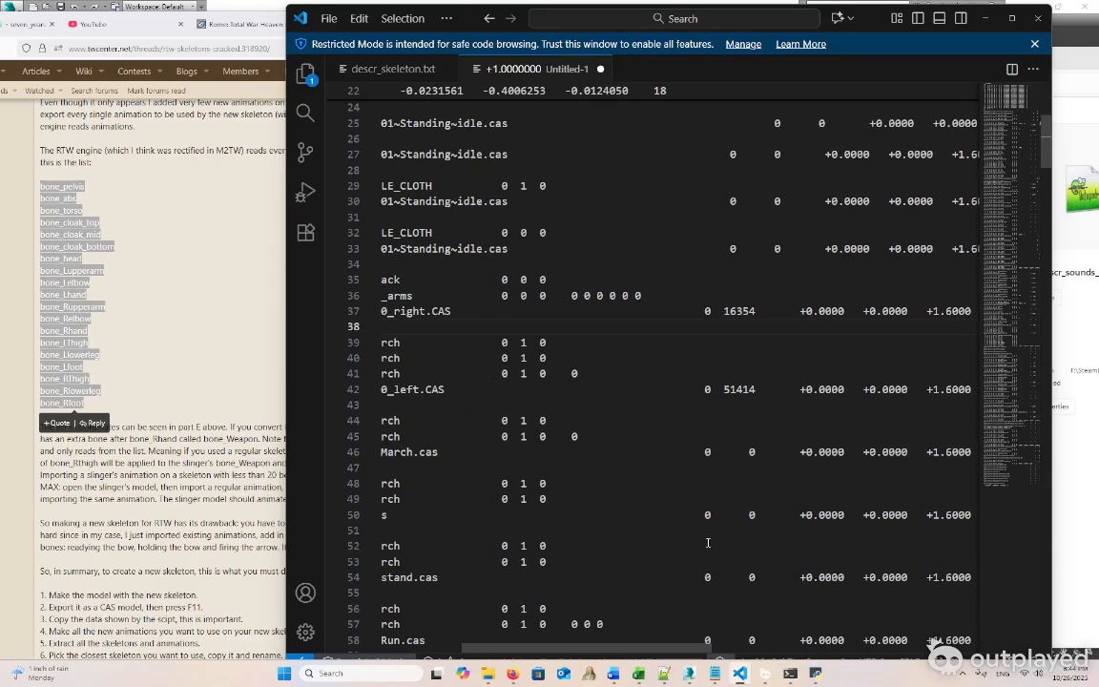
left_click_drag(795, 311, 971, 305)
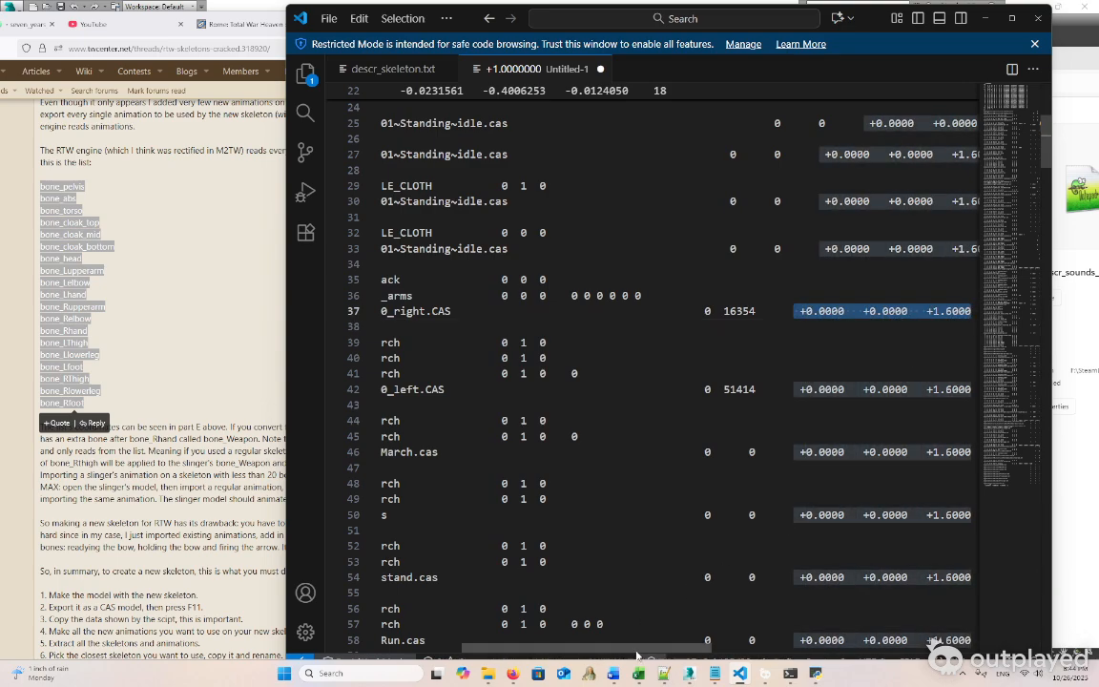
left_click_drag(653, 648, 749, 637)
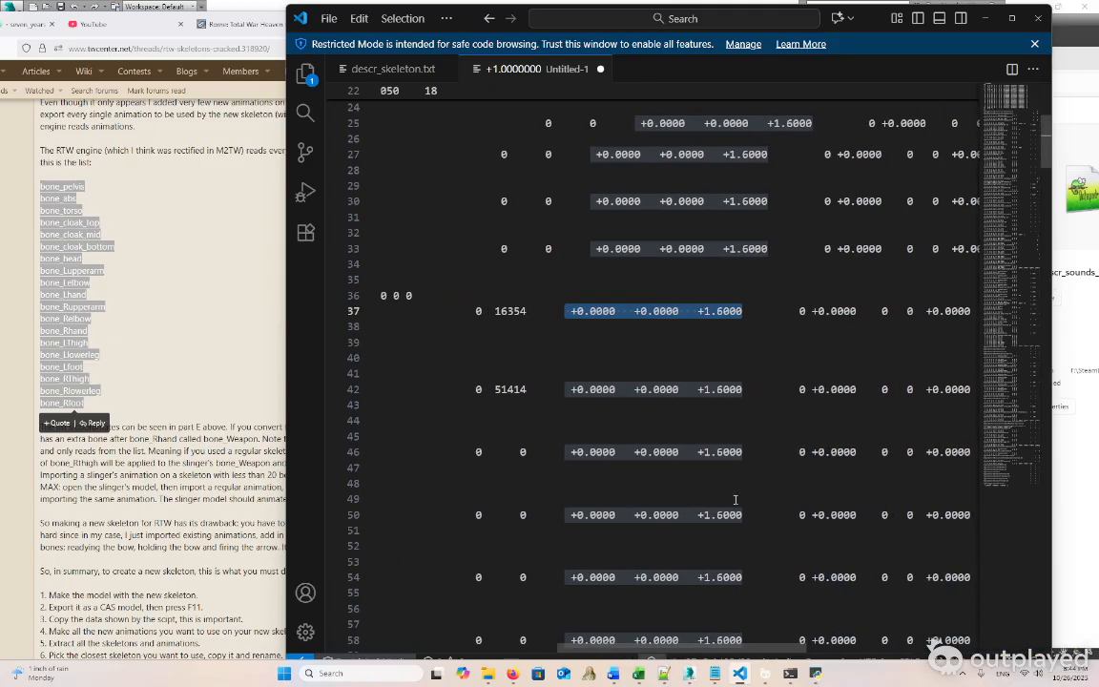
scroll(734, 425, "up", 3)
scroll(730, 418, "up", 4)
scroll(726, 412, "down", 5)
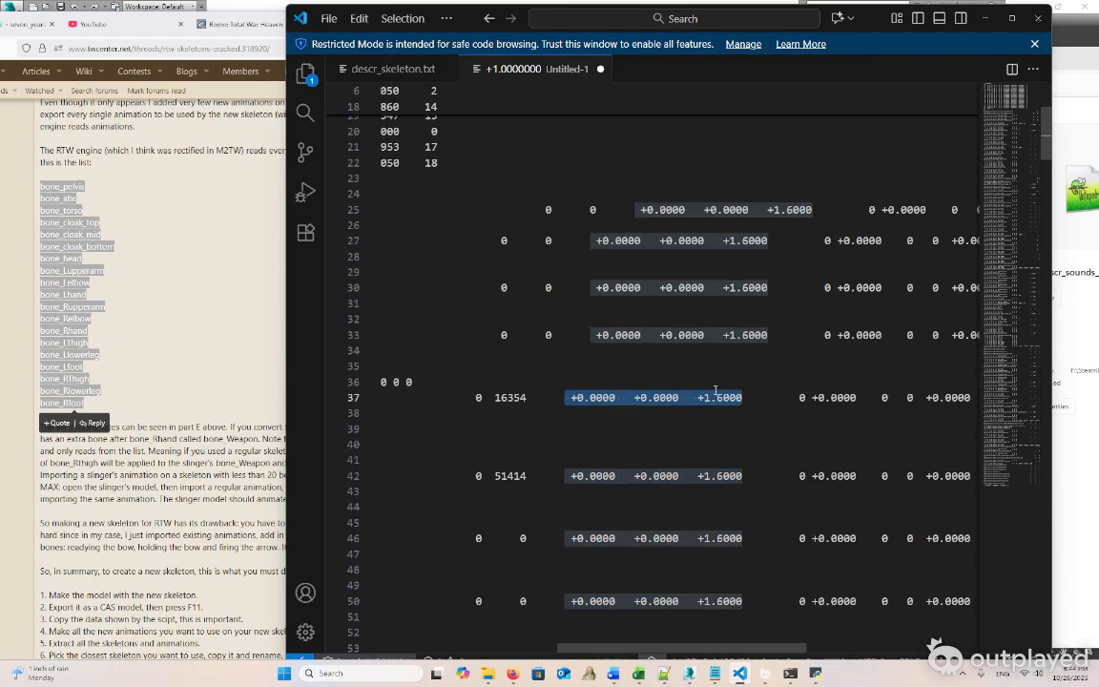
Highlight the third decimal of line 37's group, the integer after it and the full group, comparing the third decimal with other lines
double_click(715, 394)
left_click_drag(697, 397, 743, 397)
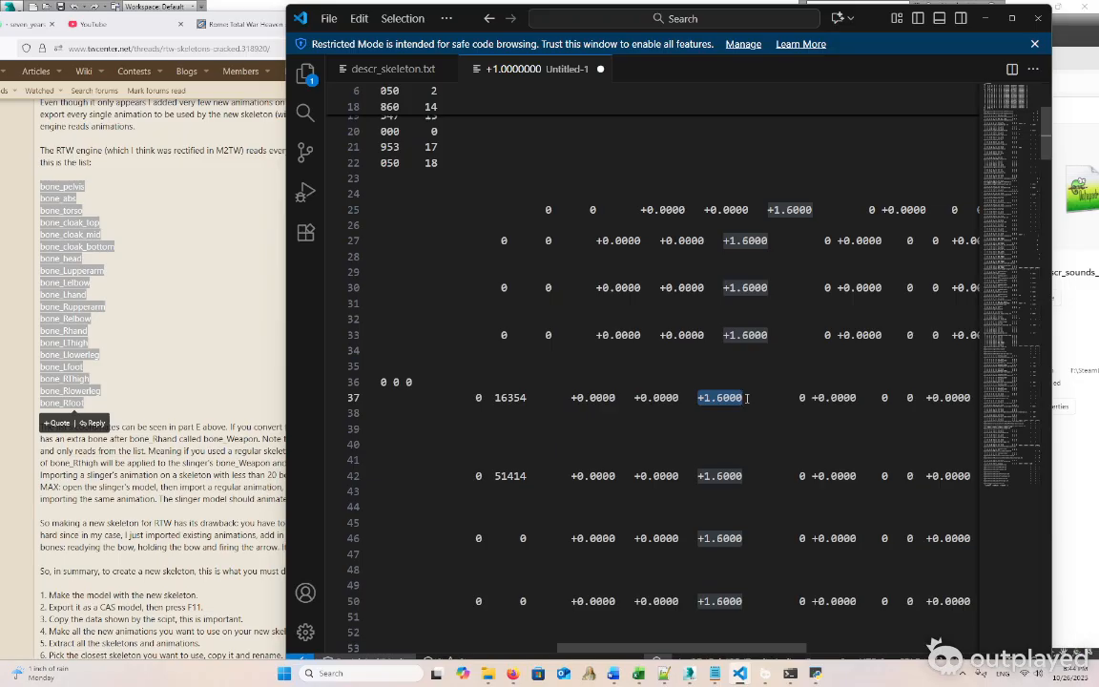
double_click(802, 396)
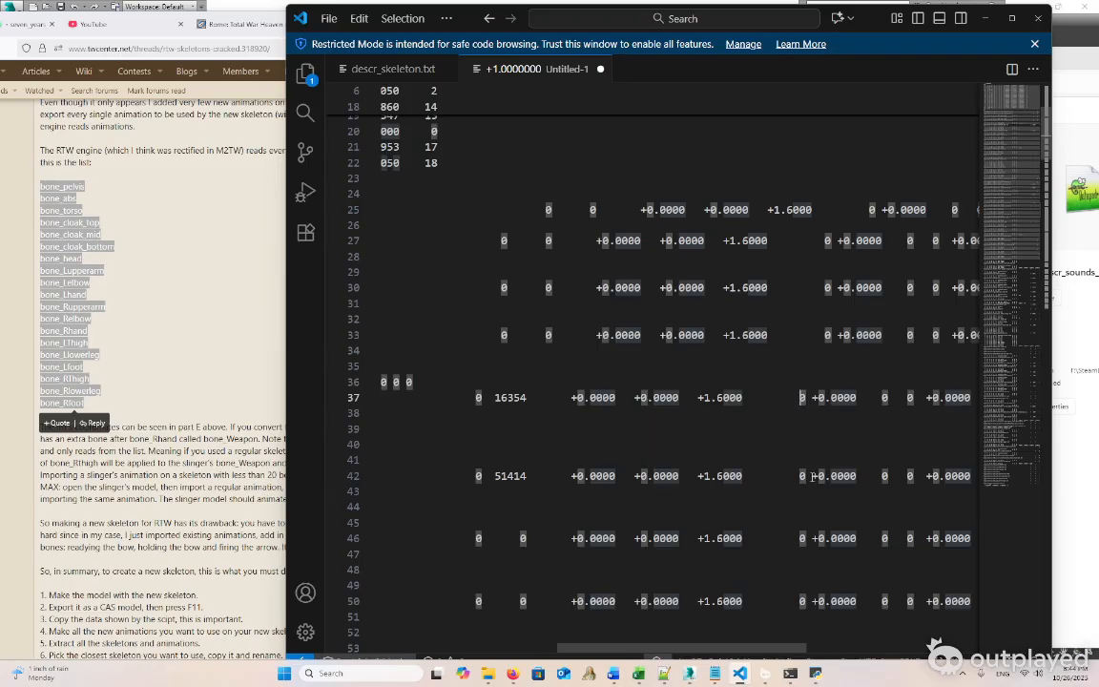
left_click_drag(742, 396, 577, 397)
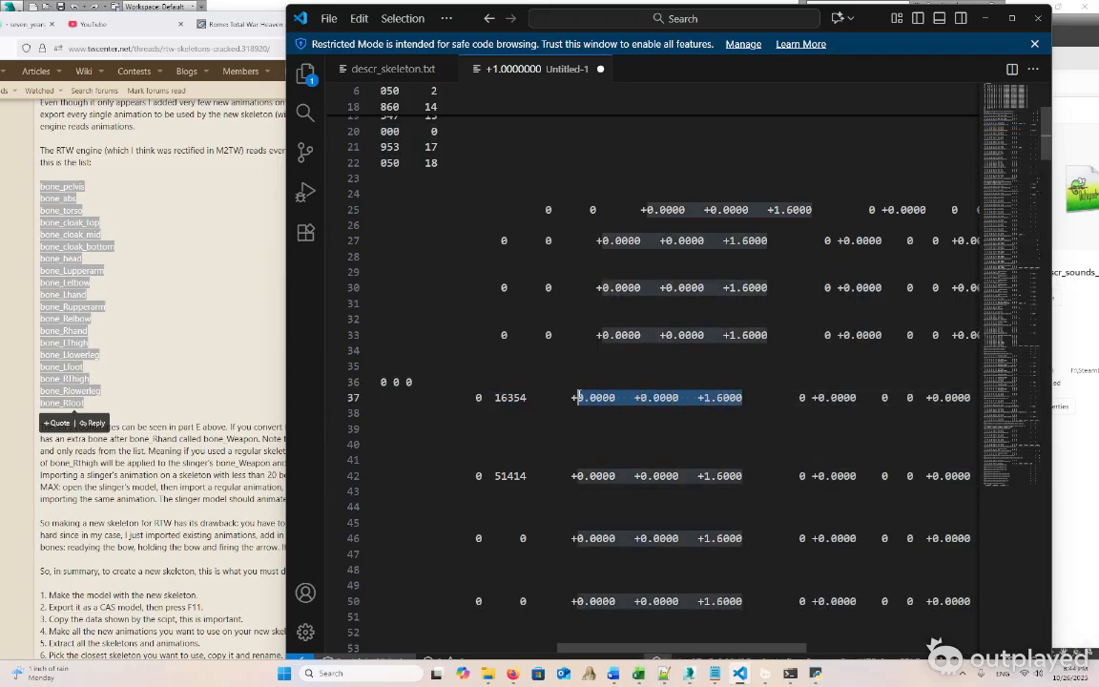
left_click(710, 397)
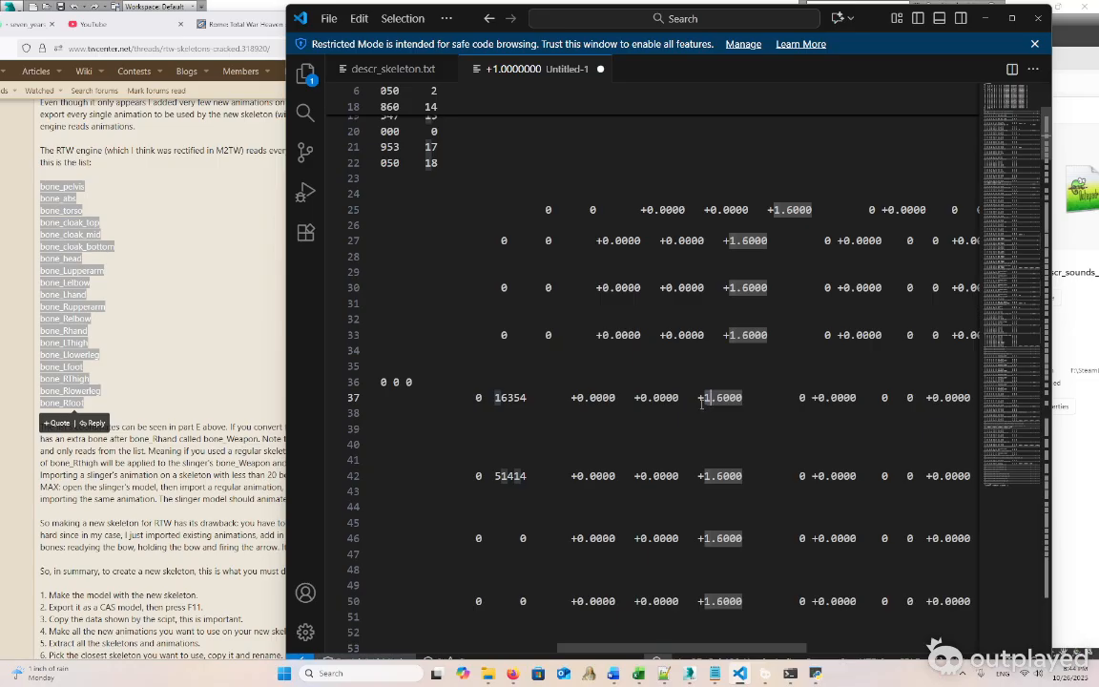
left_click(701, 399)
left_click_drag(701, 398, 744, 399)
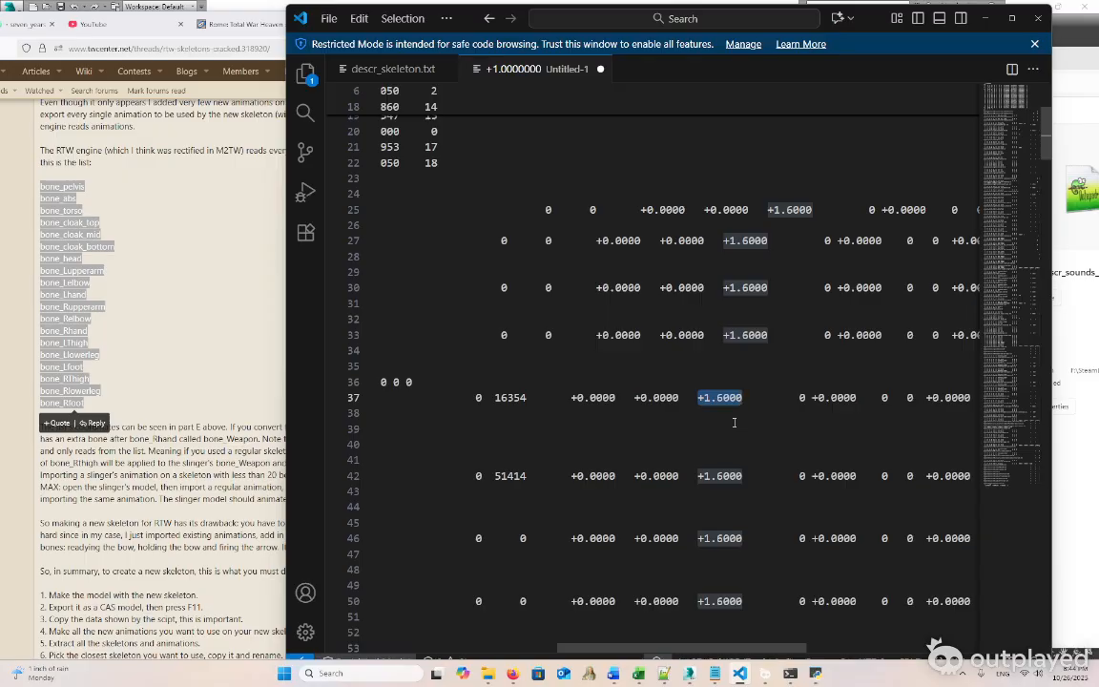
scroll(734, 422, "down", 2)
scroll(735, 423, "up", 3)
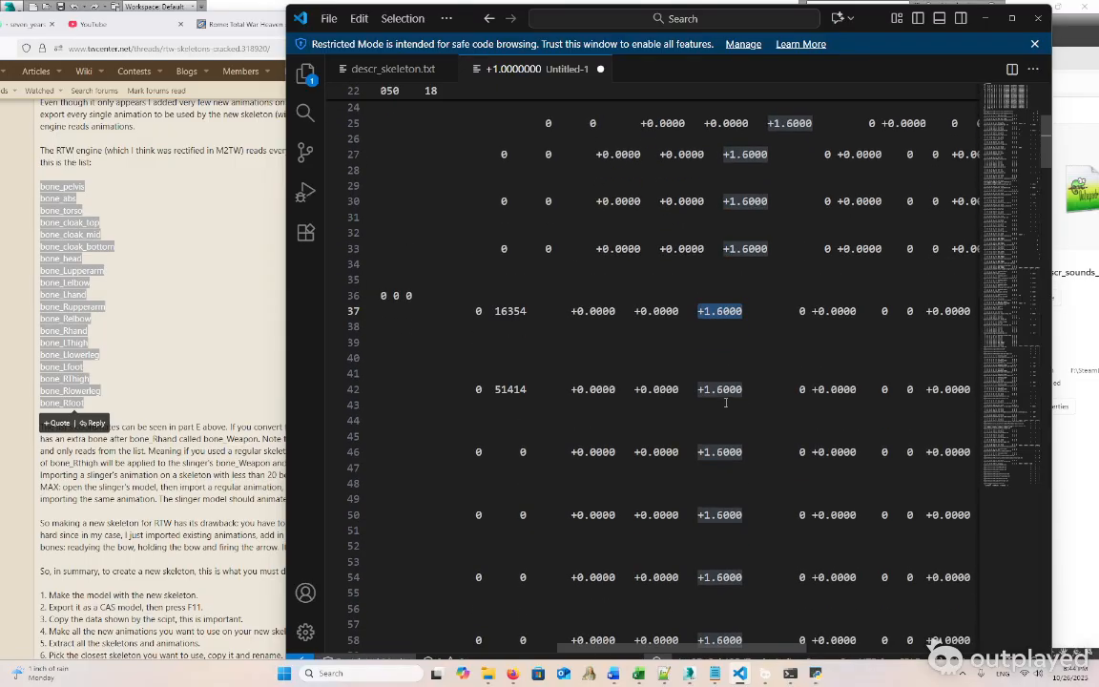
Highlight the first decimal after line 37's rotation value, followed by the third decimal in the same group
scroll(699, 426, "left", 2)
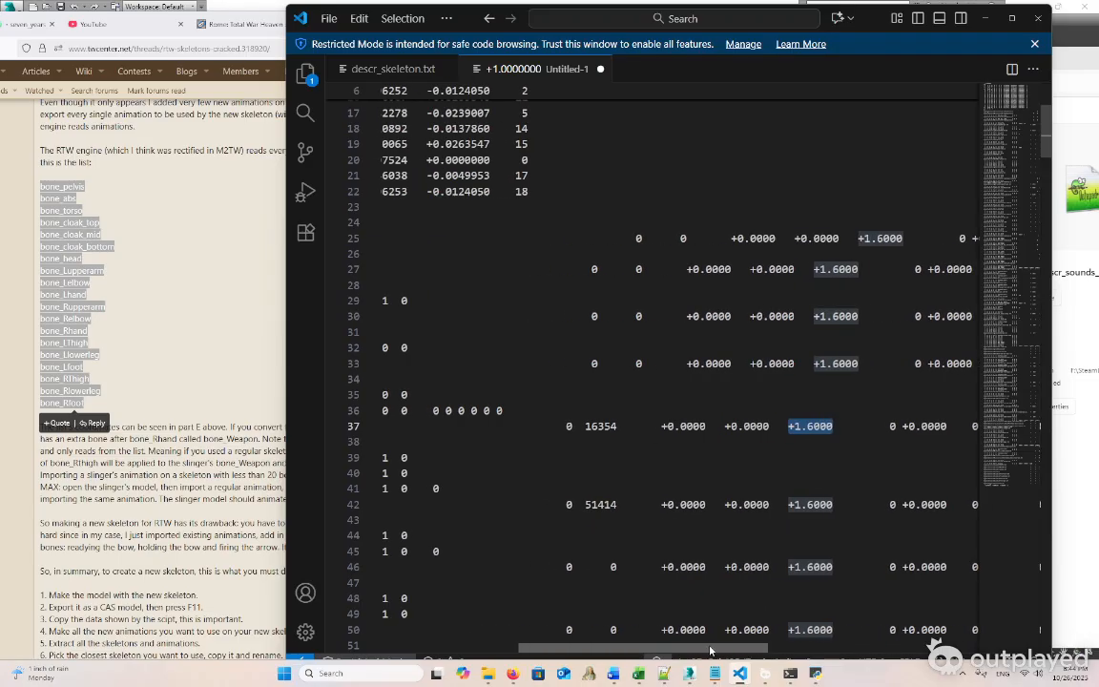
double_click(699, 426)
scroll(698, 317, "up", 5)
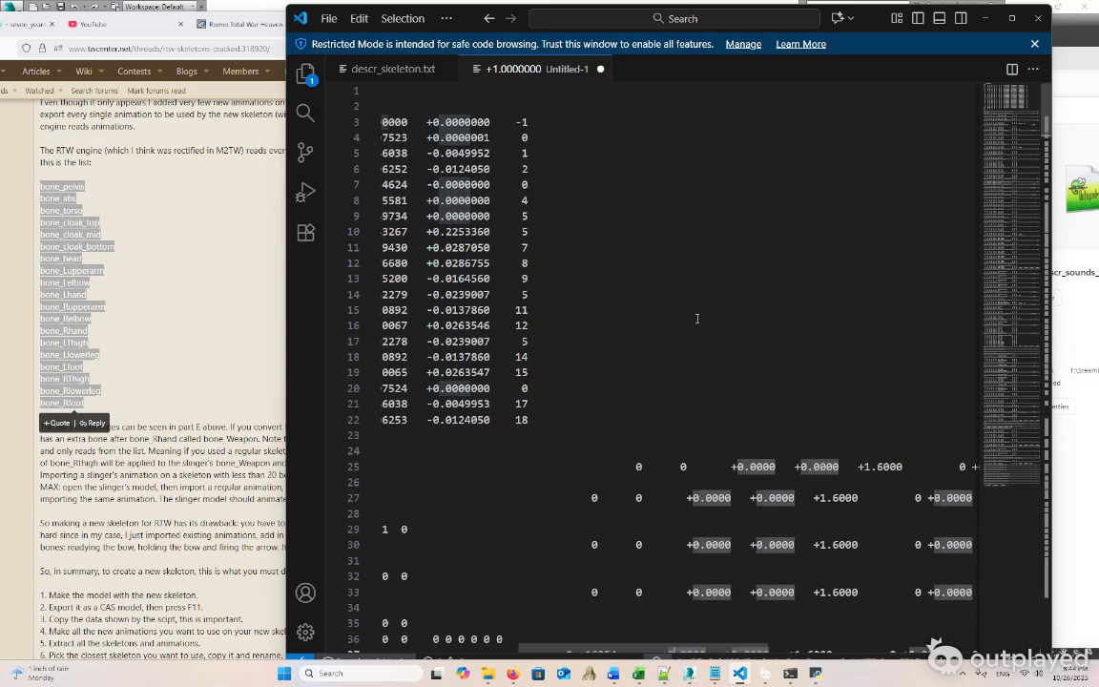
scroll(700, 334, "down", 6)
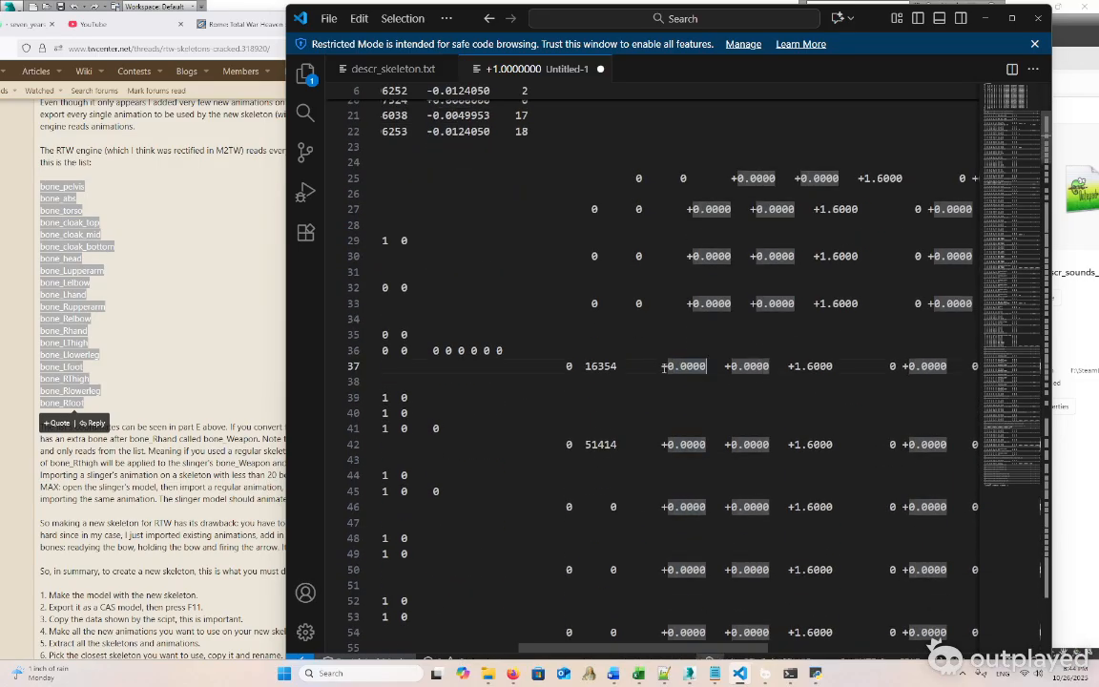
left_click_drag(665, 366, 707, 367)
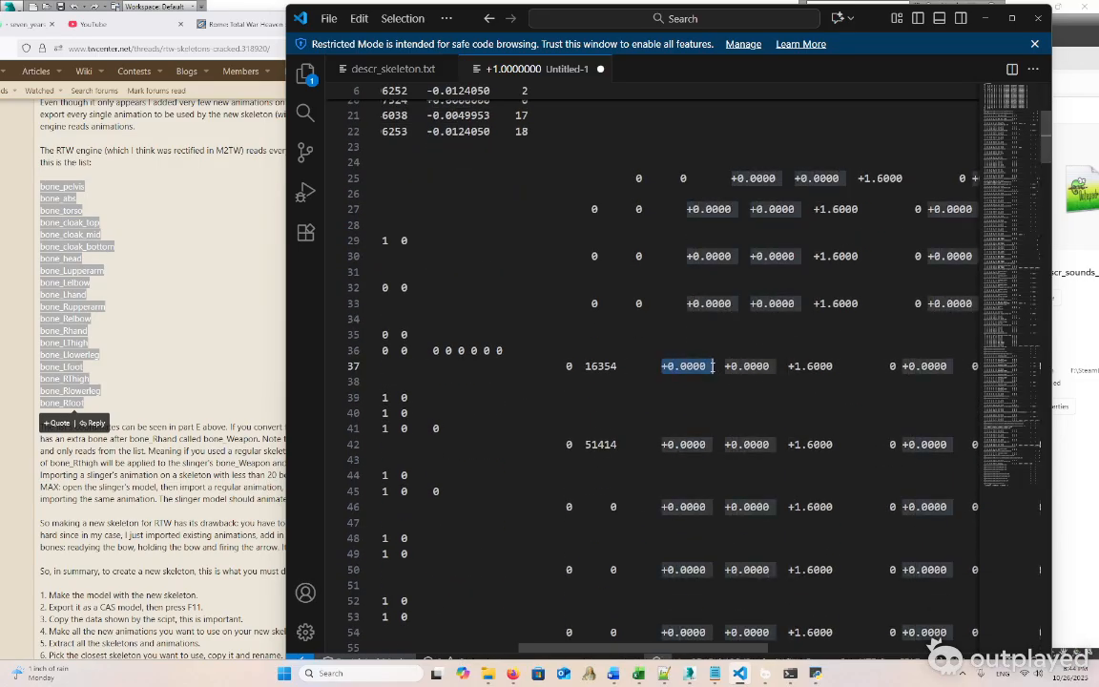
left_click_drag(725, 365, 835, 366)
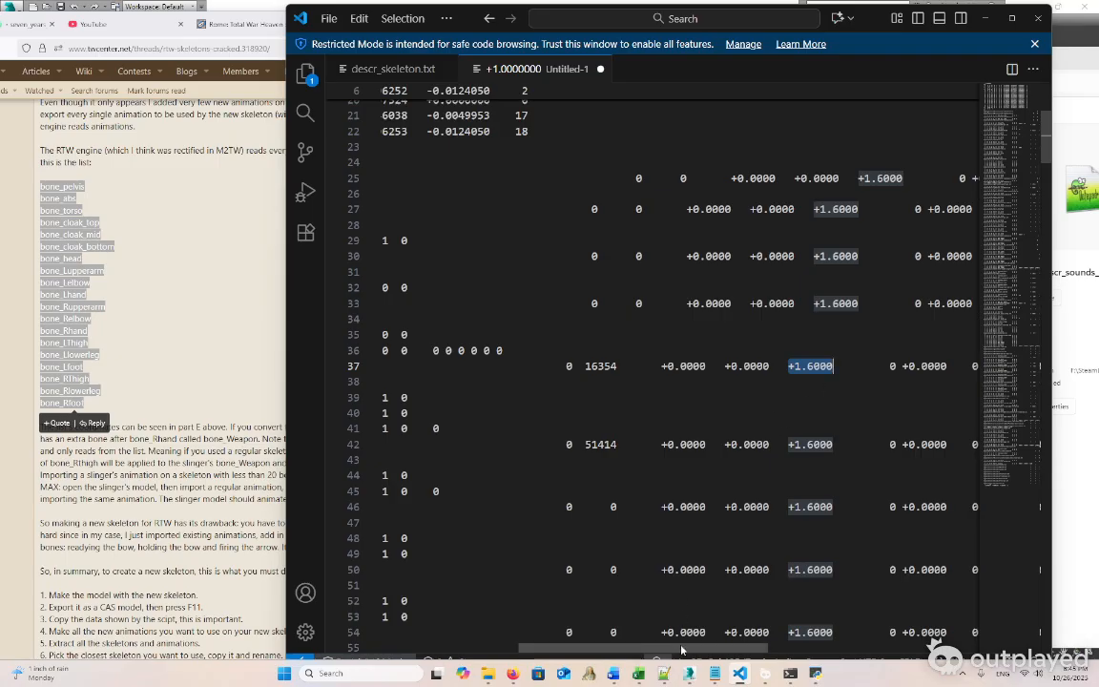
Inspect the columns further along line 37, marking the integer after the decimals and highlighting the three-decimal group
scroll(642, 430, "right", 3)
left_click_drag(576, 367, 613, 366)
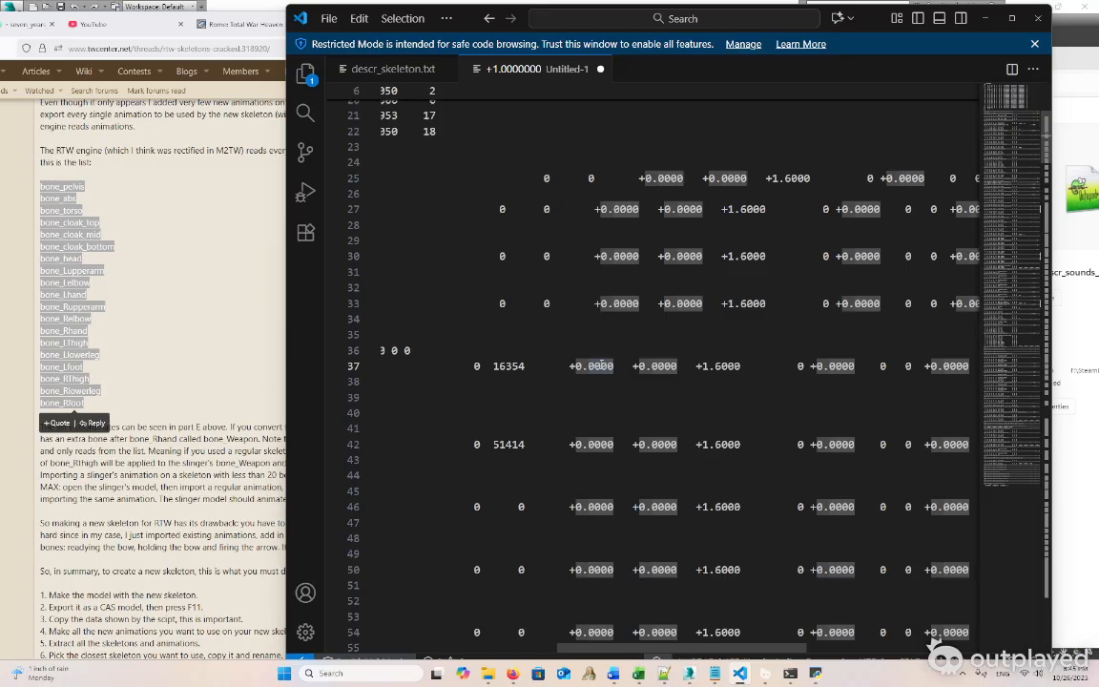
left_click_drag(638, 366, 752, 366)
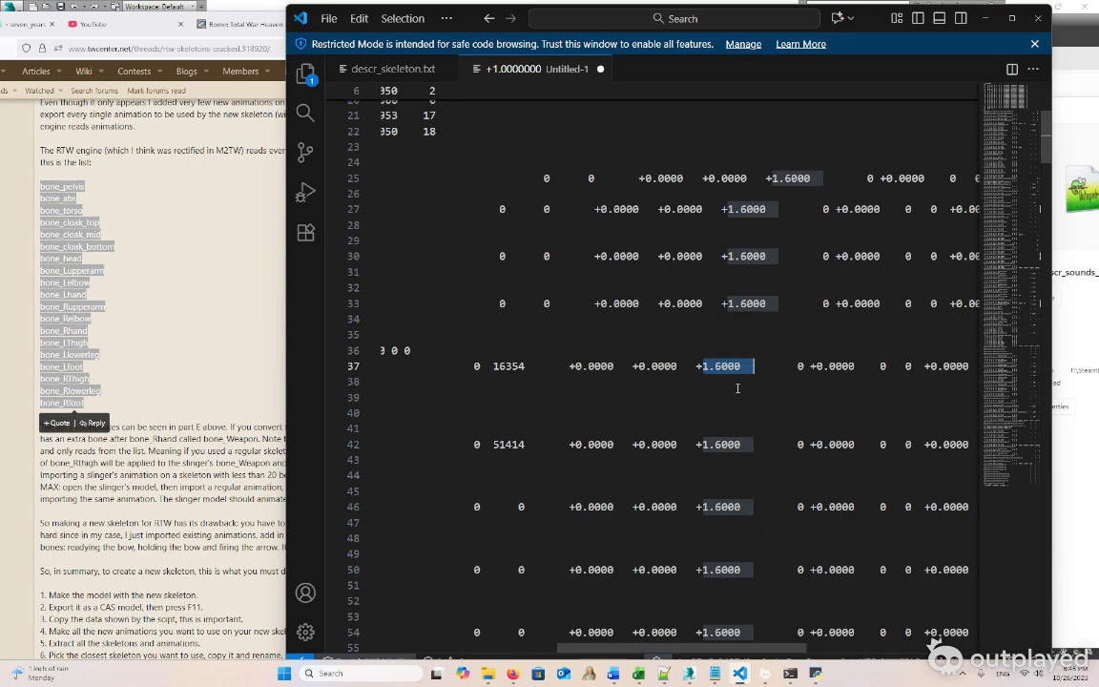
left_click_drag(771, 653, 880, 654)
left_click(525, 366)
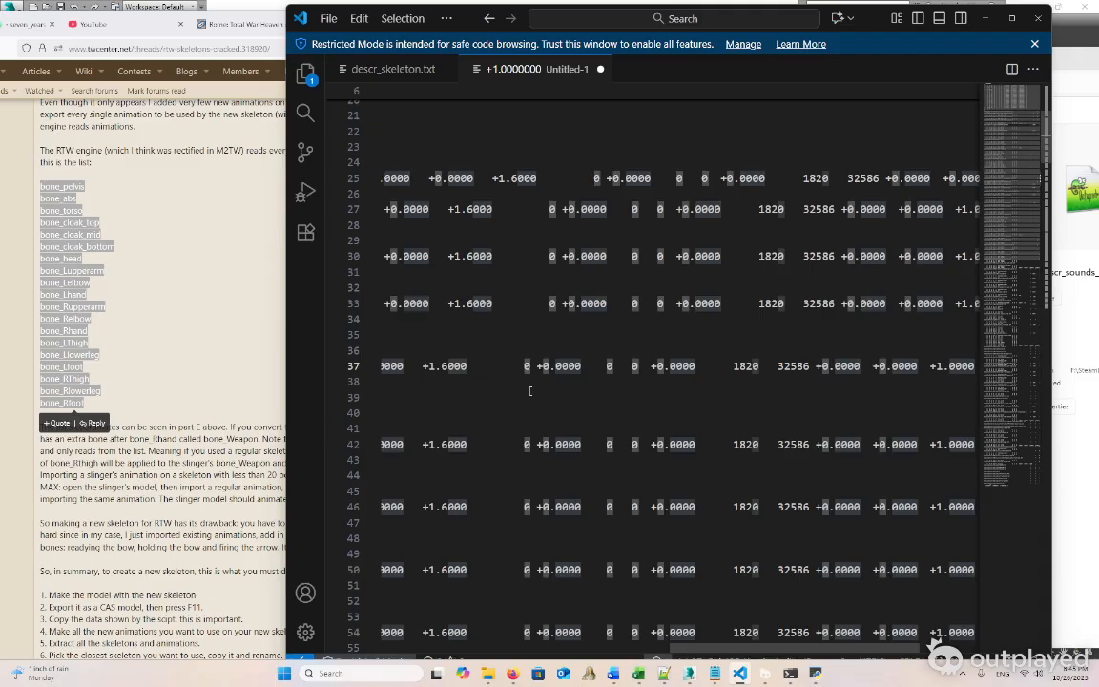
left_click(469, 366)
left_click_drag(473, 366, 442, 370)
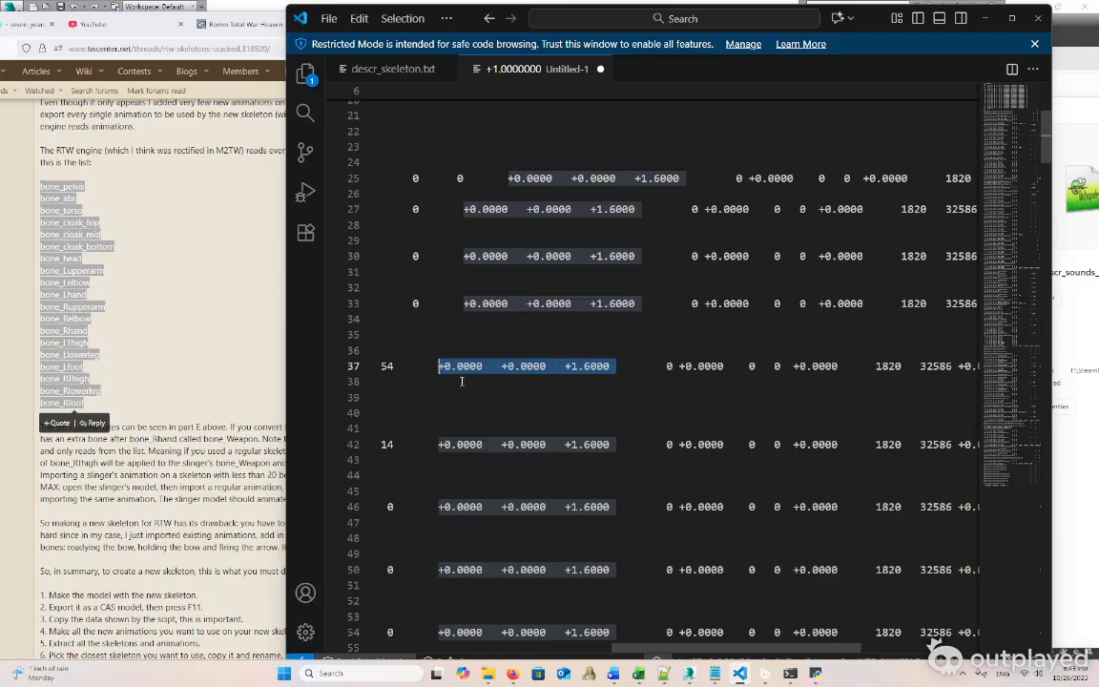
Contrast line 37's three-decimal group with the single integer that follows by marking each of them in turn
left_click(668, 366)
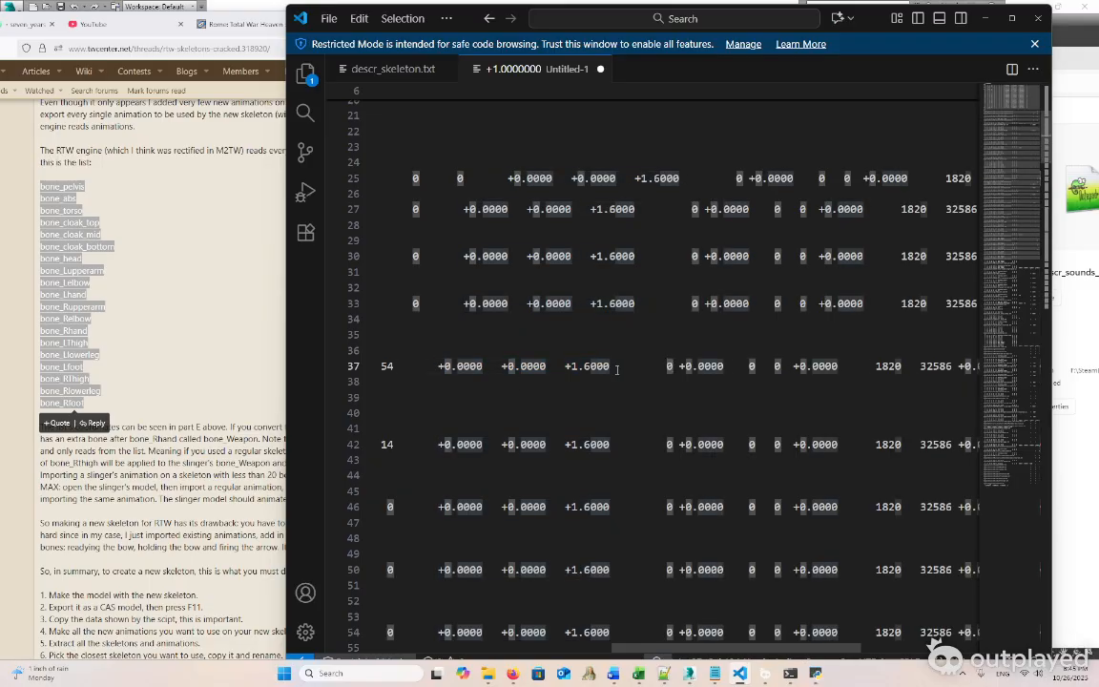
left_click_drag(615, 368, 439, 370)
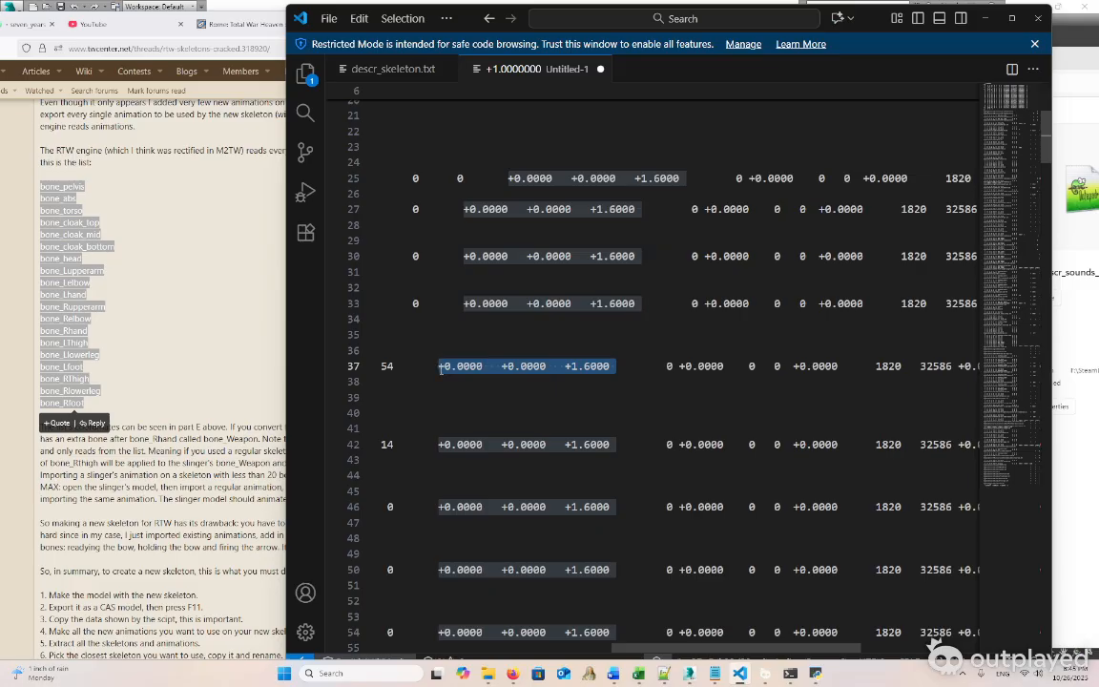
left_click(670, 368)
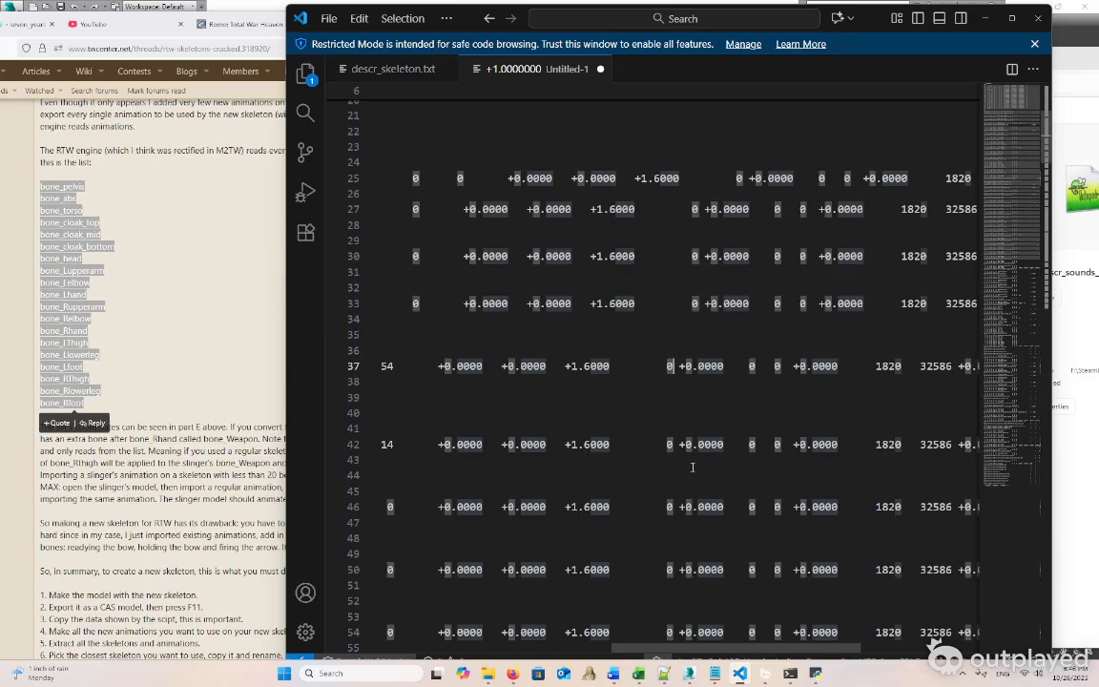
left_click(615, 365)
left_click_drag(543, 365, 445, 365)
left_click(668, 366)
left_click_drag(612, 365, 438, 363)
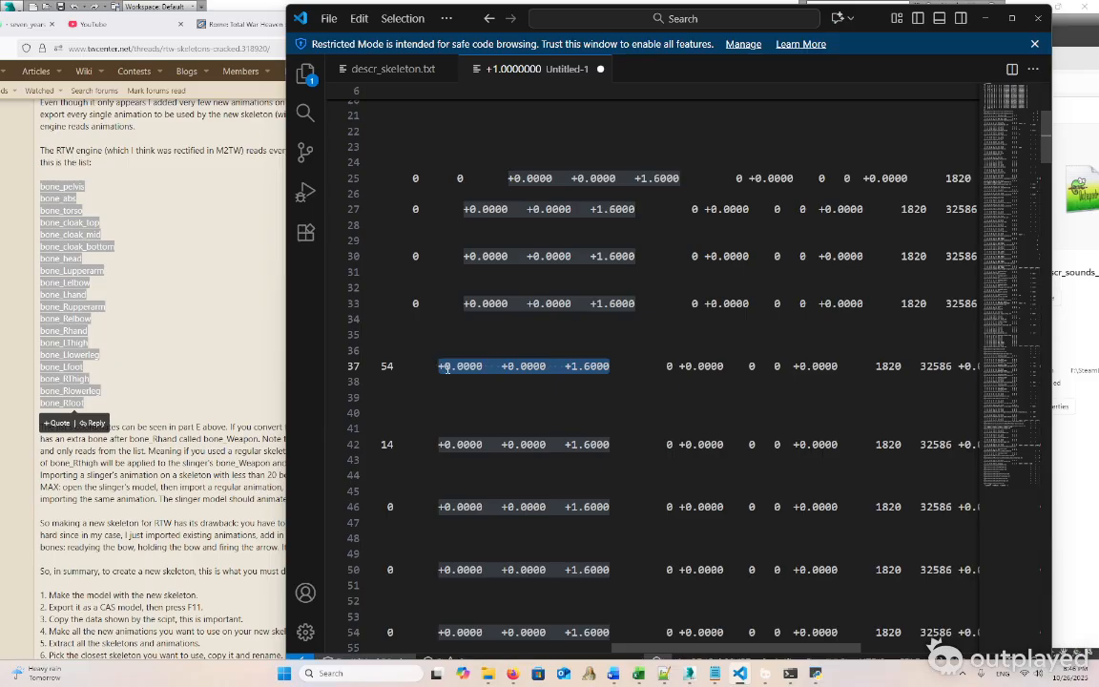
left_click(669, 365)
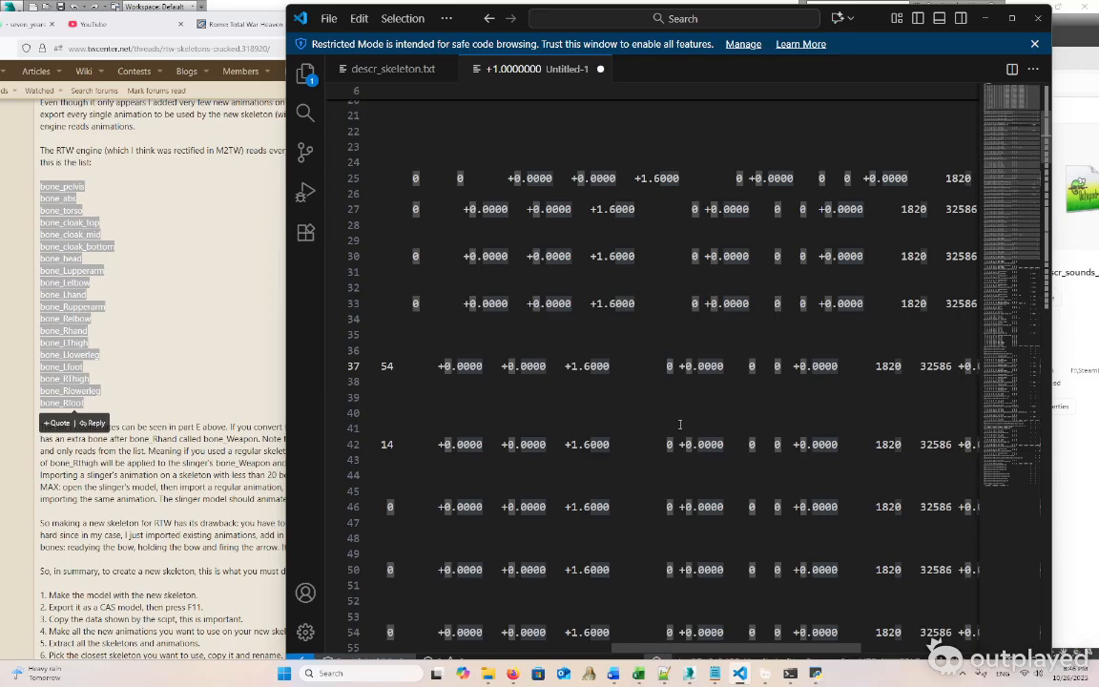
Highlight the three decimals beside the rotation value on line 37 again, checking the matching columns on line 42
key("ctrl+z")
left_click_drag(527, 365, 706, 363)
triple_click(631, 368)
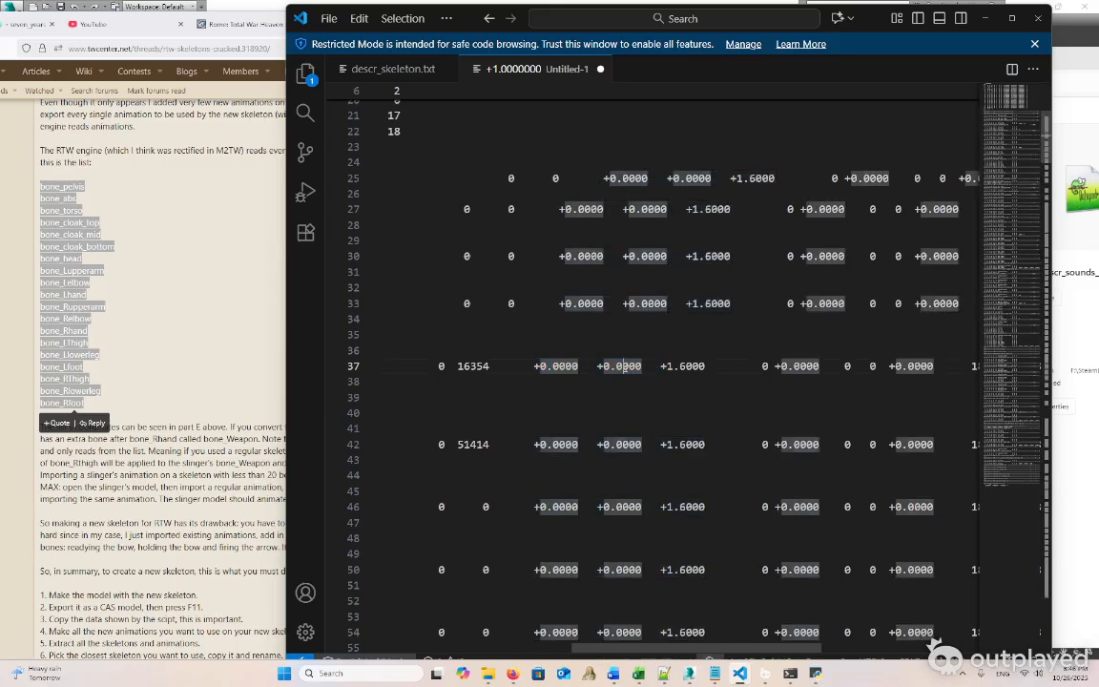
left_click(601, 444)
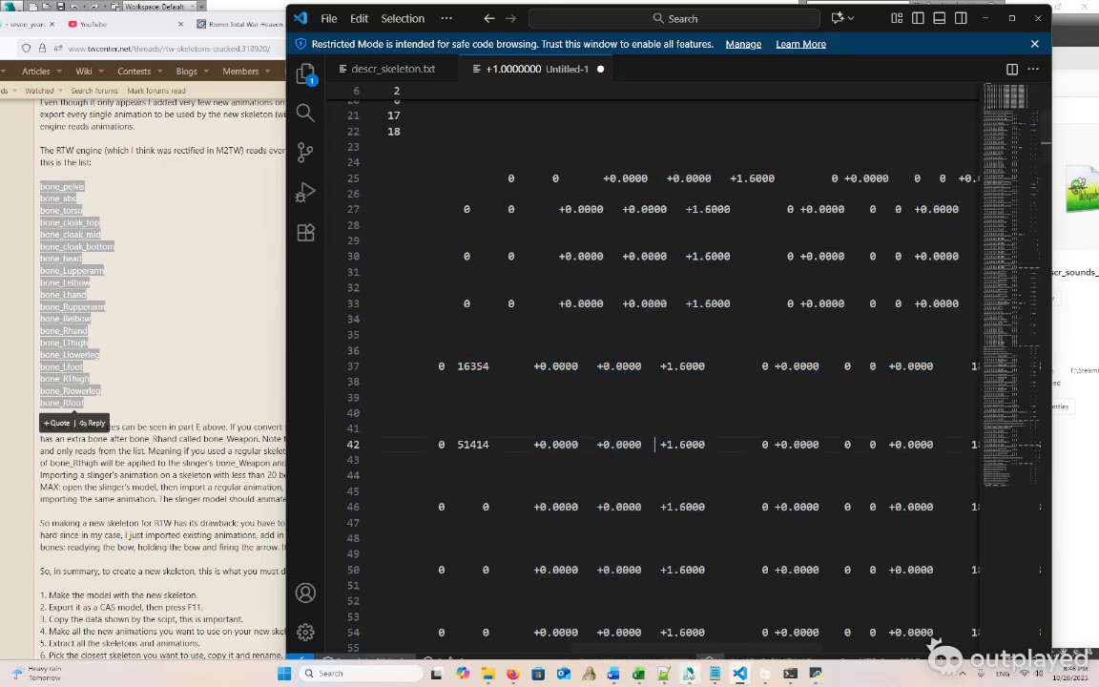
mouse_move(688, 673)
left_click_drag(706, 366, 561, 389)
Switch to the sipahi.max scene in 3ds Max and close the MAXScript Listener
mouse_move(688, 674)
left_click(689, 602)
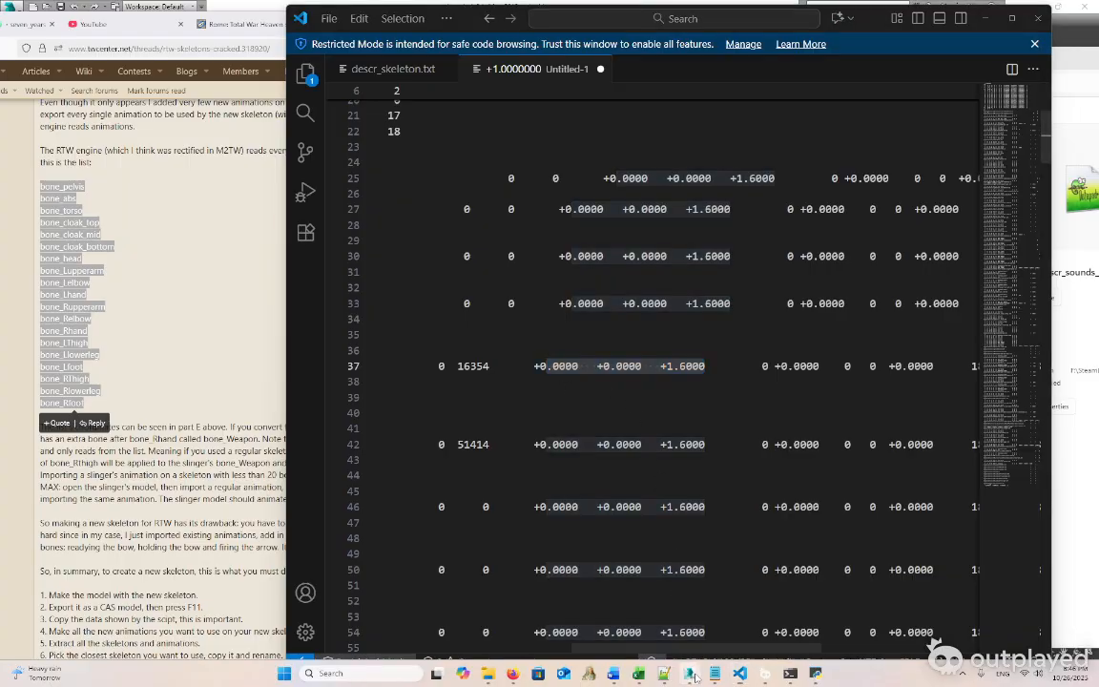
left_click(683, 176)
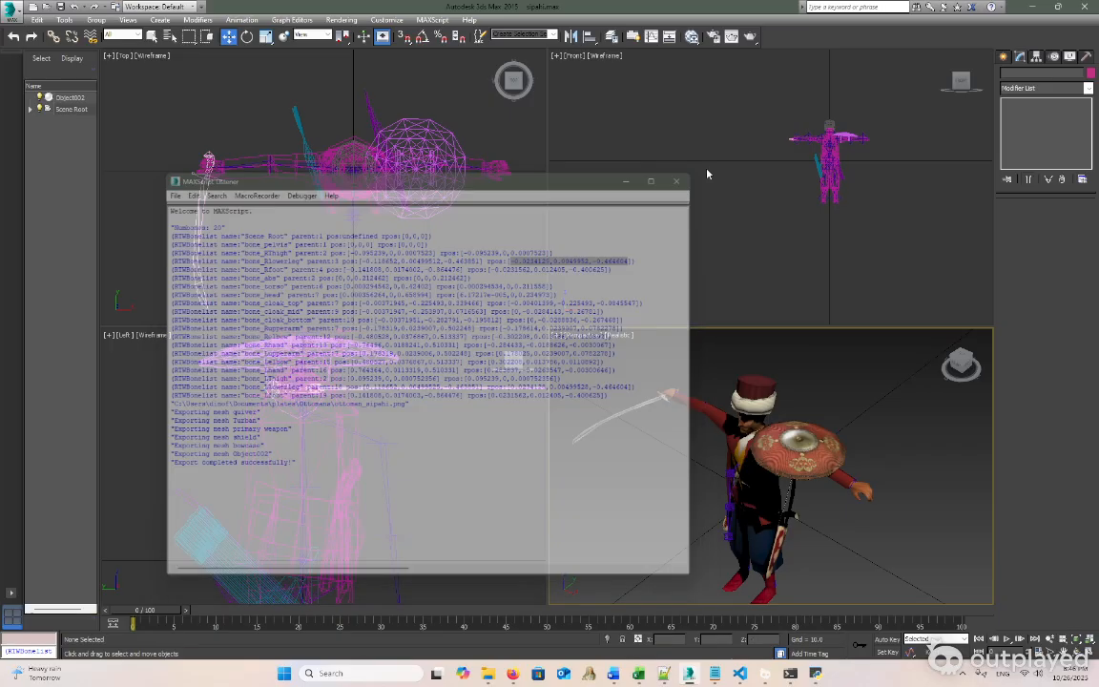
Create a box in the Top view from the character's centre towards the sword, about 0.675 long, 0.919 wide and 0.499 high
left_click(1003, 57)
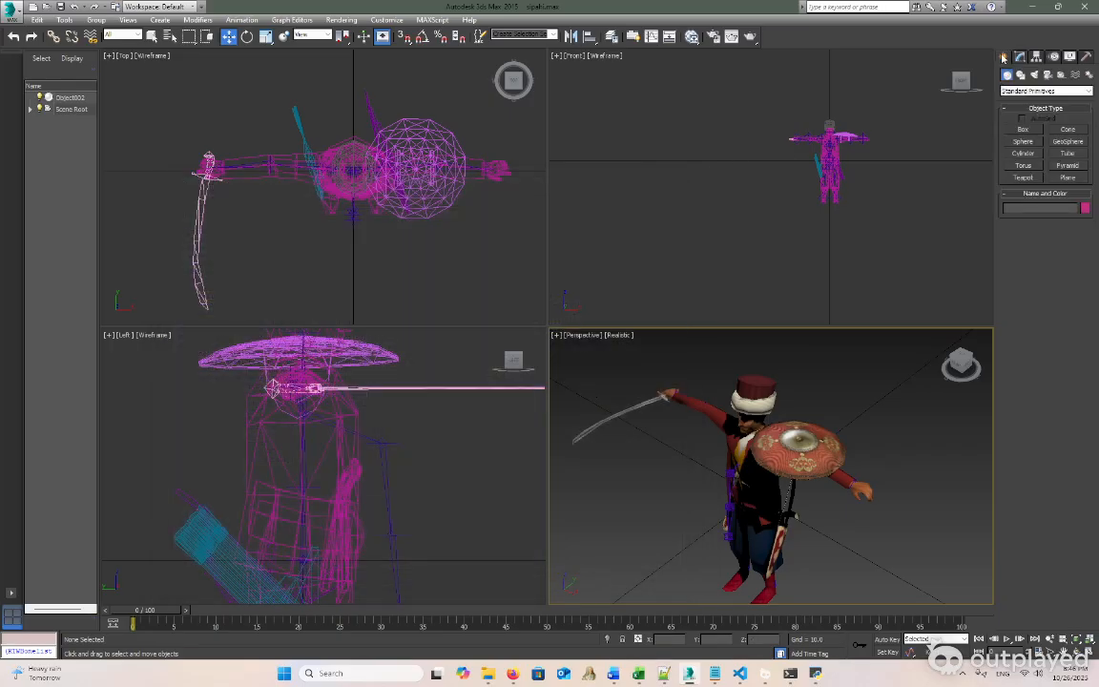
left_click(1022, 129)
left_click_drag(348, 254, 383, 232)
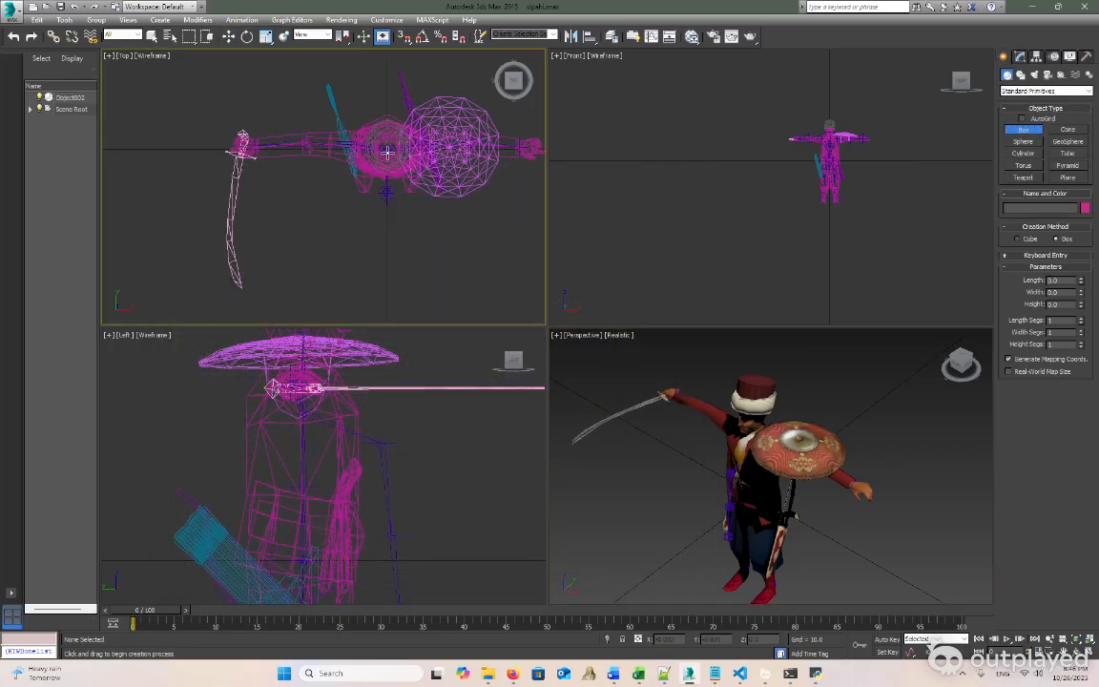
left_click_drag(385, 153, 227, 264)
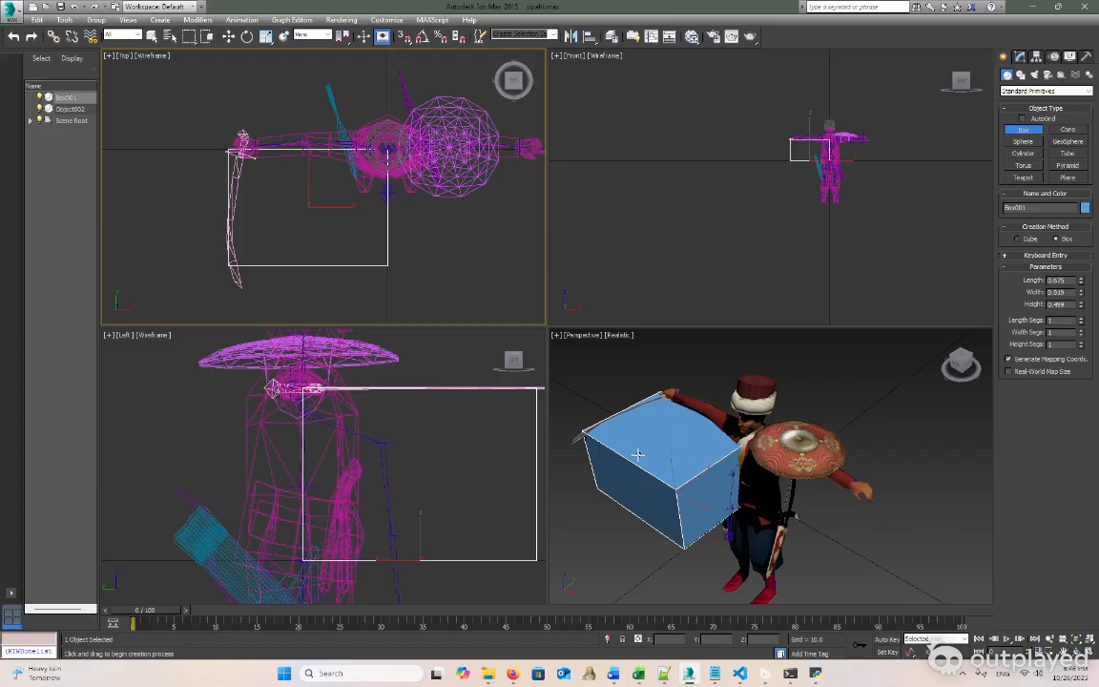
Orbit the perspective view towards the character's front and highlight the new box's width value
left_click_drag(690, 458, 699, 473)
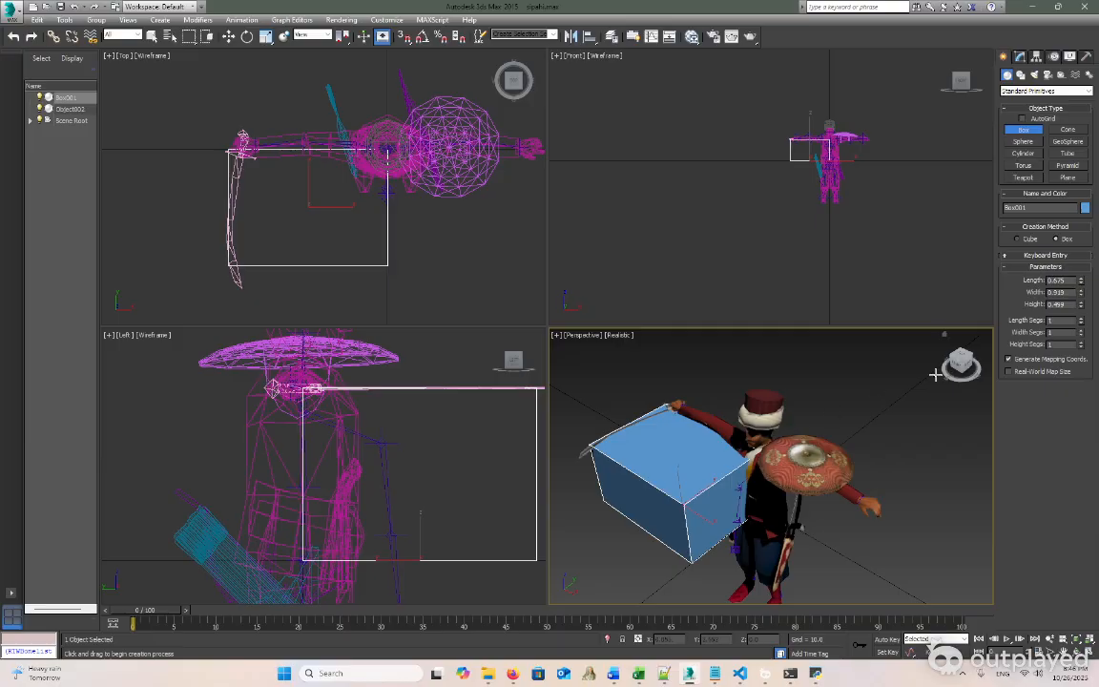
left_click_drag(961, 365, 988, 351)
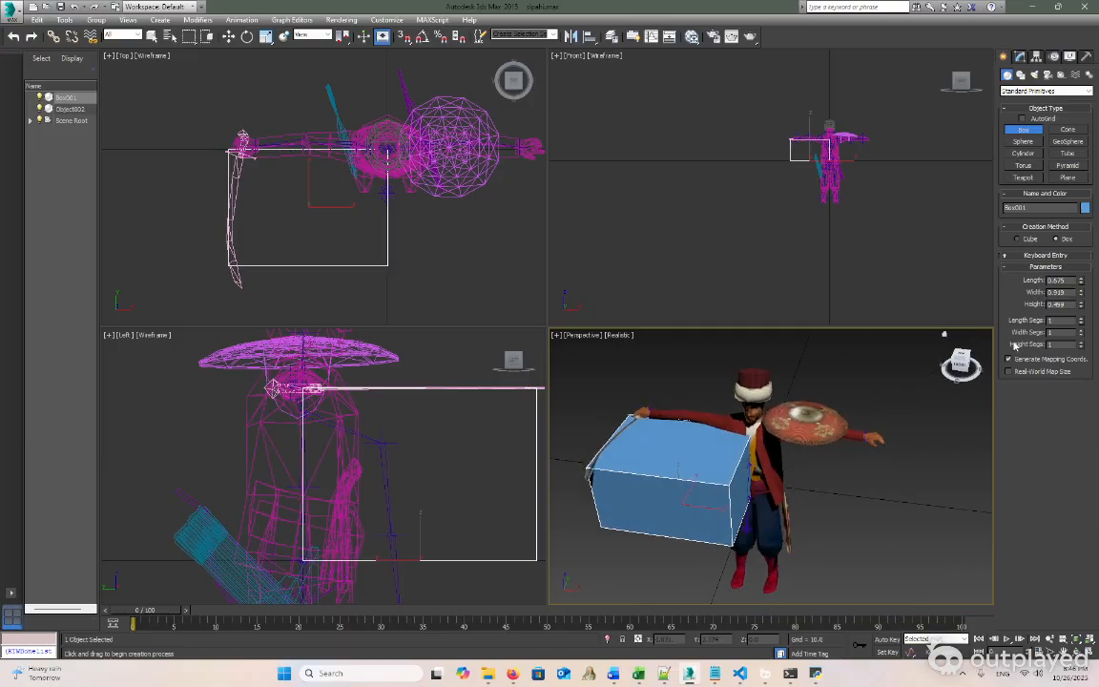
left_click_drag(1067, 293, 1030, 287)
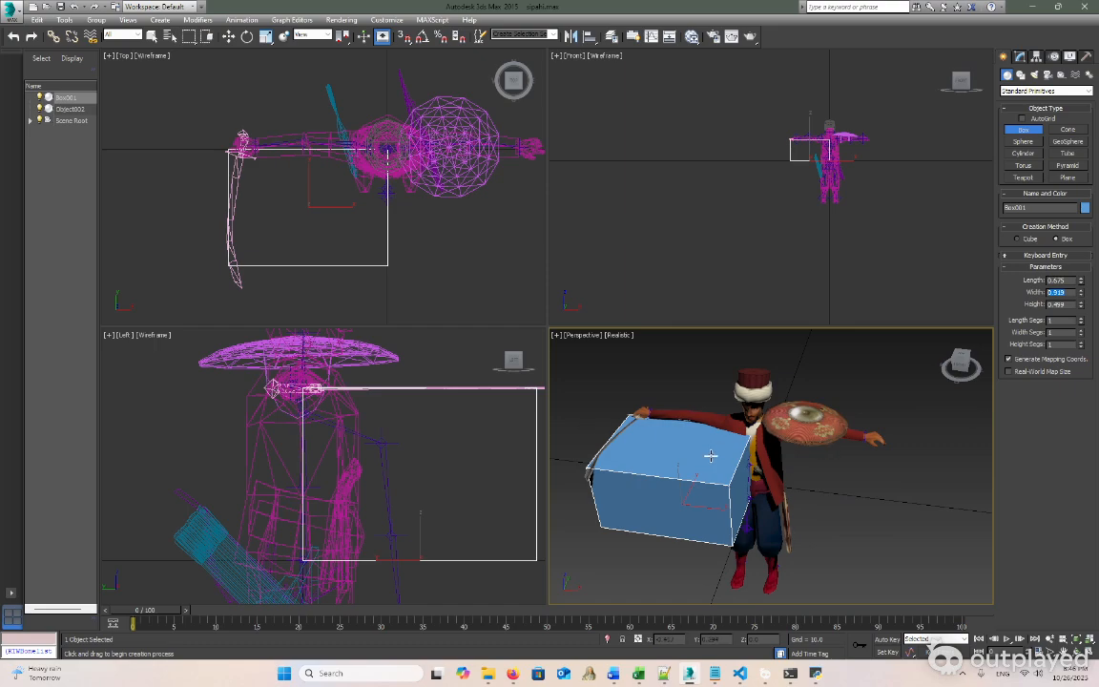
Create a small second box in the Perspective view, about 0.254 long, 0.214 wide and 0.119 high
left_click_drag(852, 411, 854, 437)
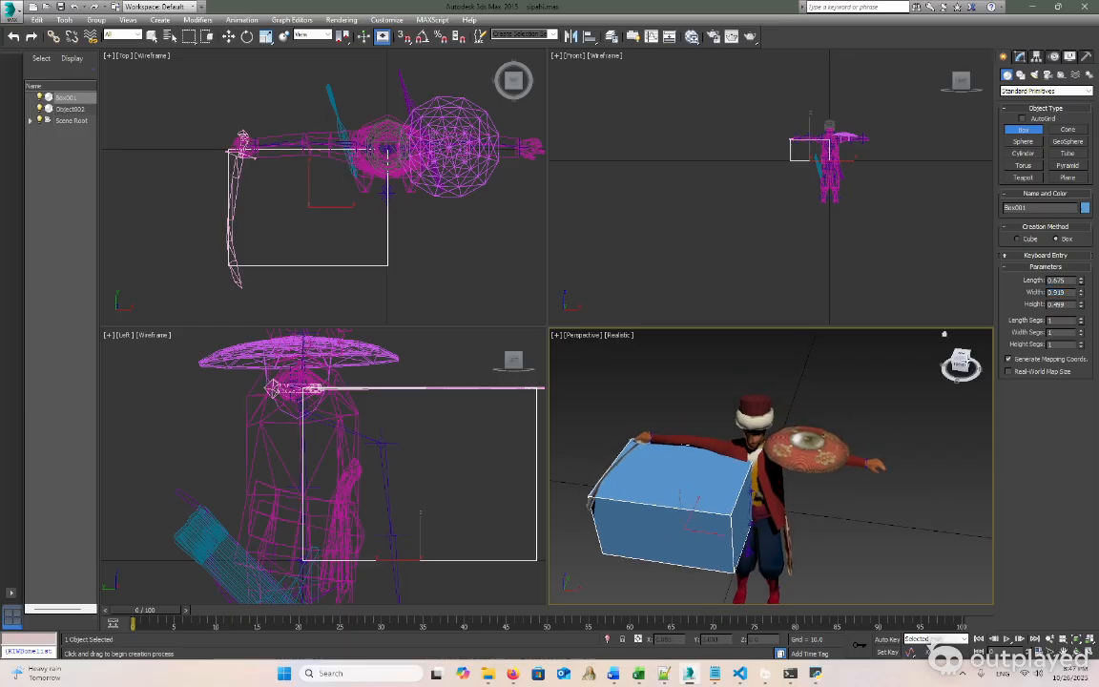
mouse_move(954, 373)
left_mouse_down()
mouse_move(932, 362)
mouse_move(944, 353)
mouse_move(932, 345)
left_mouse_up()
left_click(943, 333)
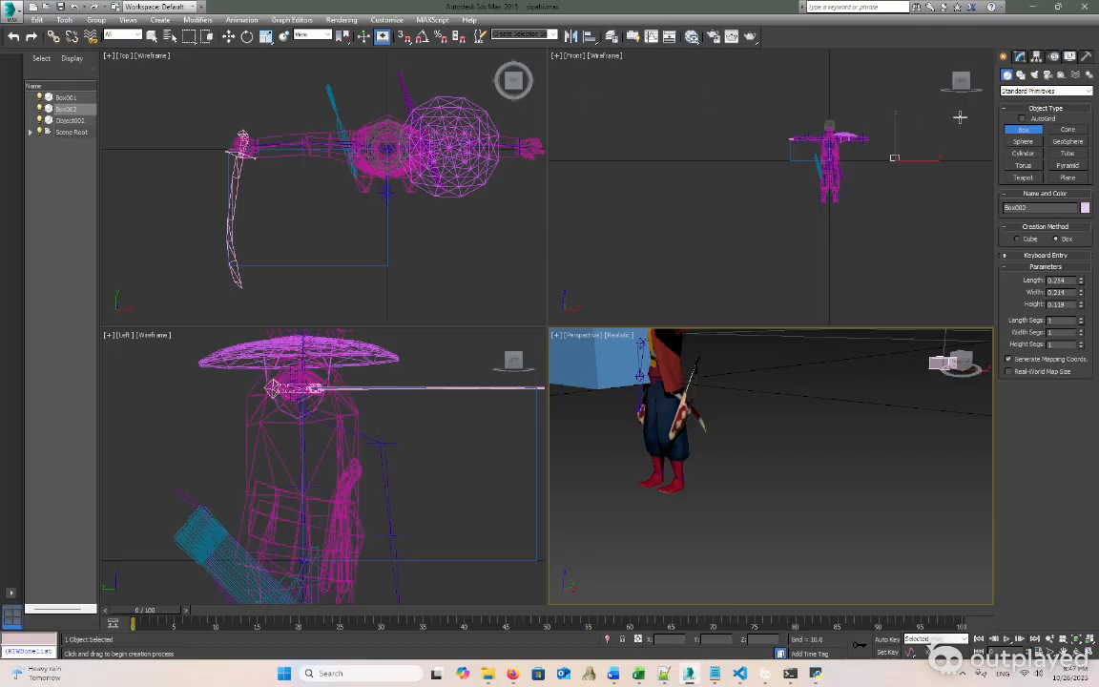
Reselect the large blue box with the Move tool, highlight its height parameter and view it from the character's side
left_click(228, 36)
left_click(567, 355)
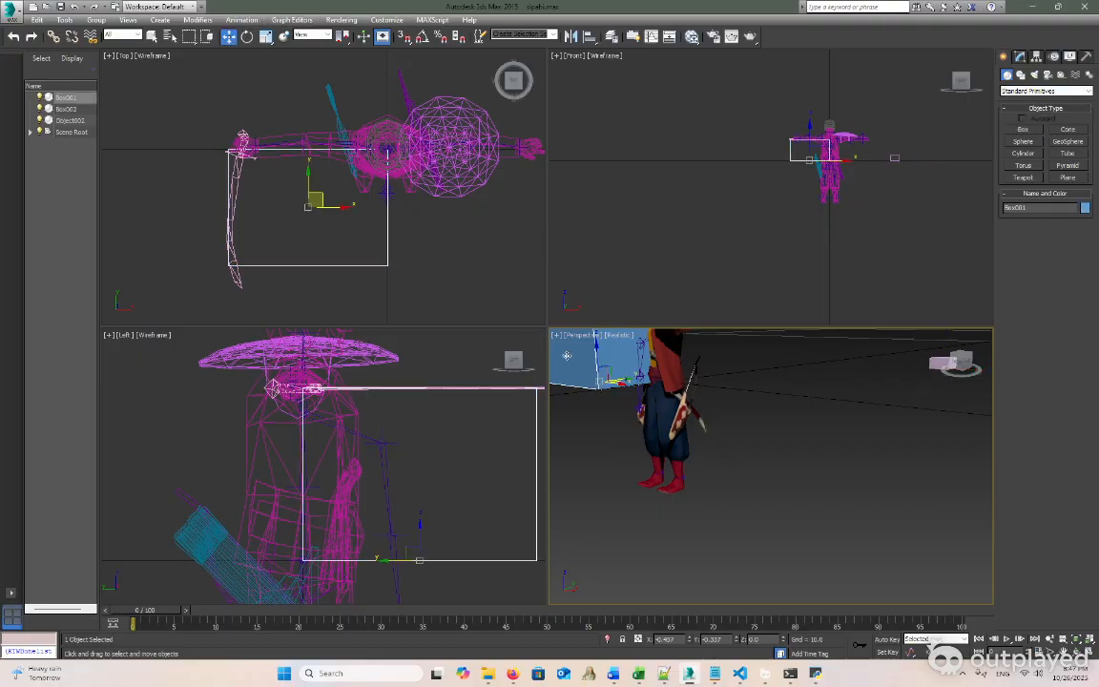
left_click_drag(735, 379, 777, 479)
left_click(1019, 58)
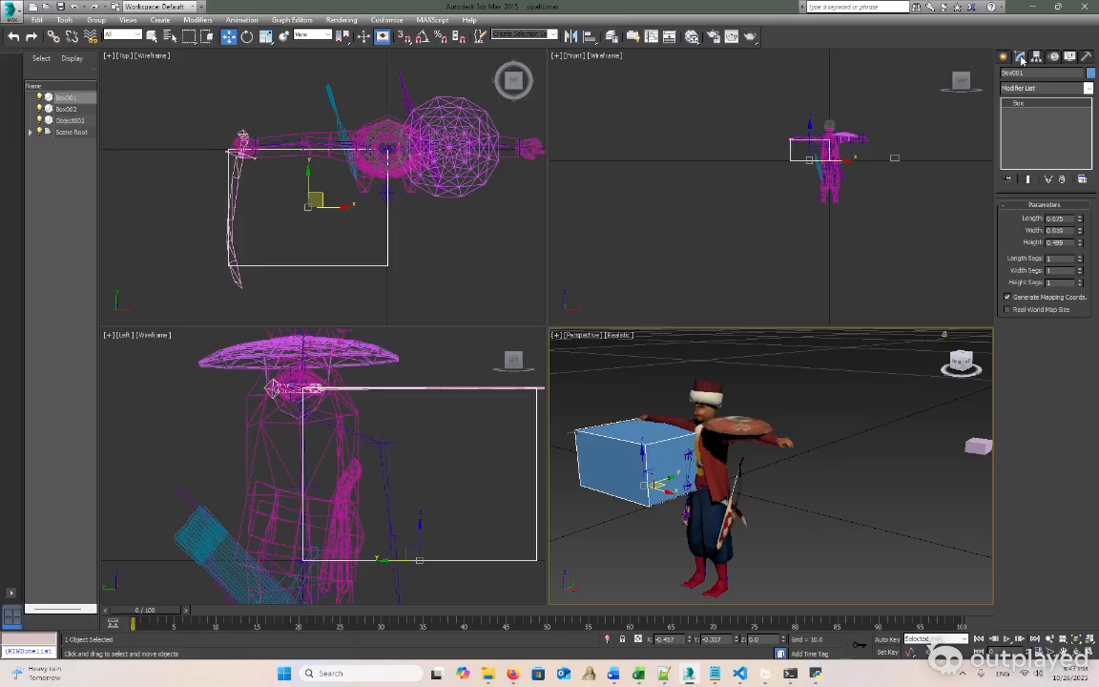
double_click(1061, 243)
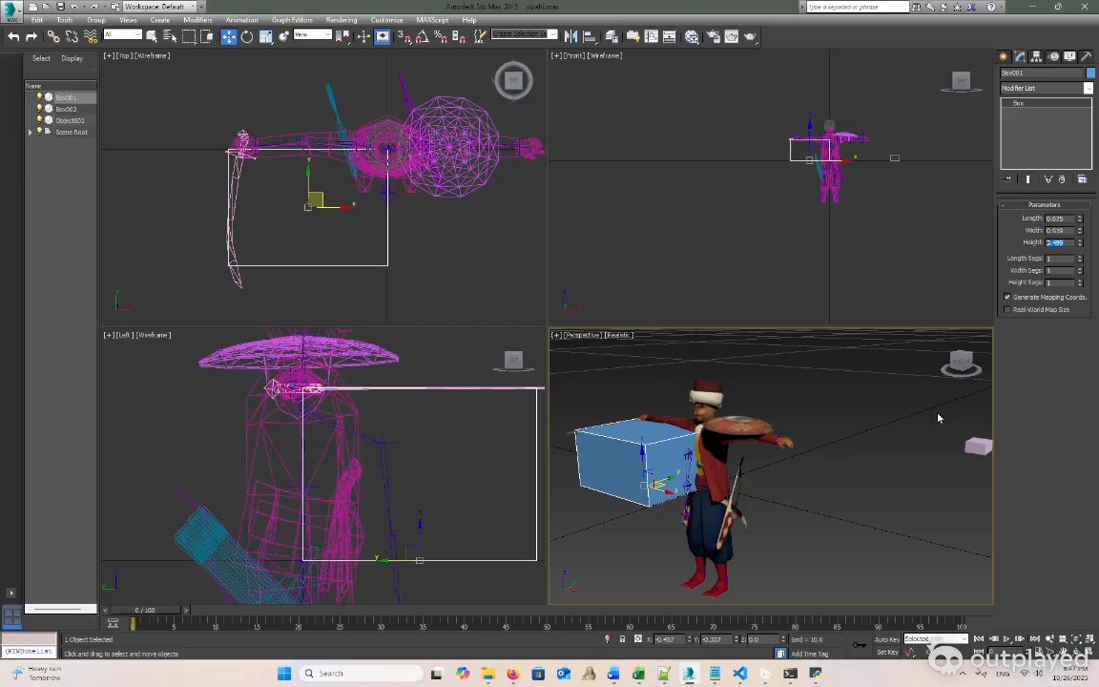
left_click_drag(962, 362, 923, 363)
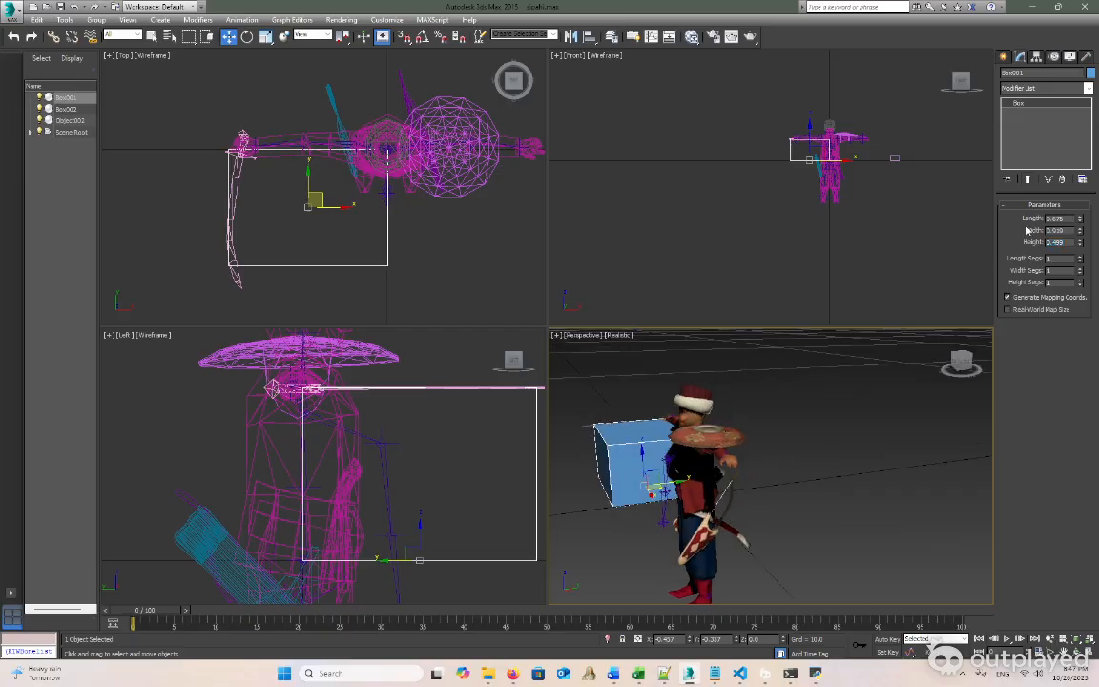
Reframe the Left view on the character and scrub the animation timeline to frame 29
left_click_drag(373, 490, 391, 451)
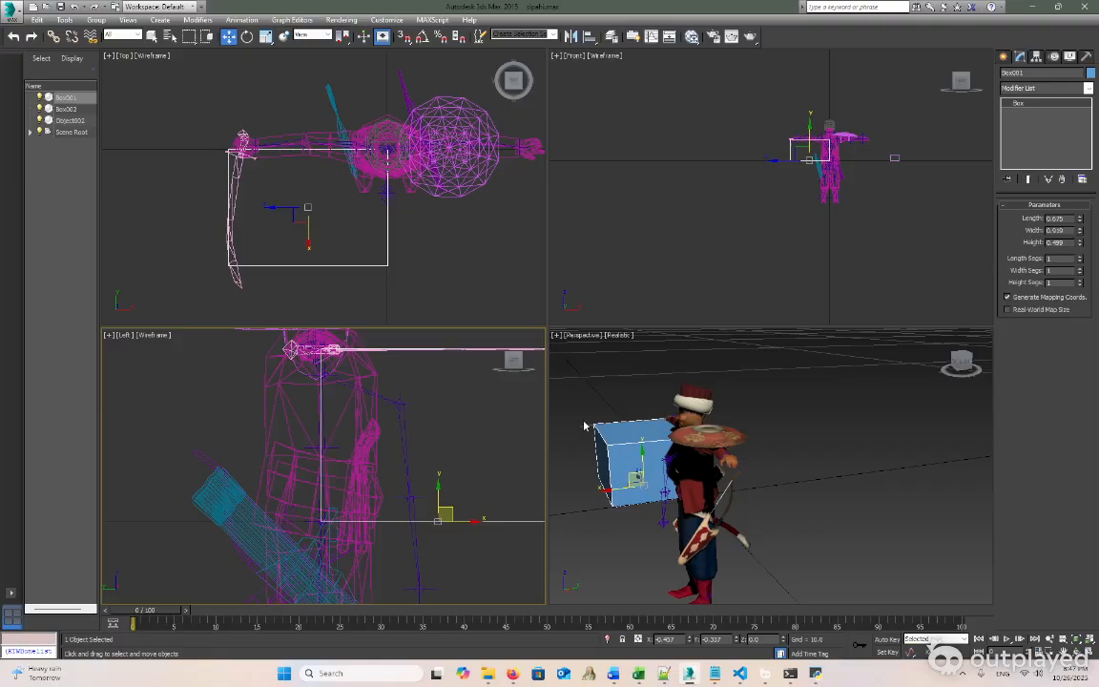
left_click_drag(143, 610, 383, 618)
key("w")
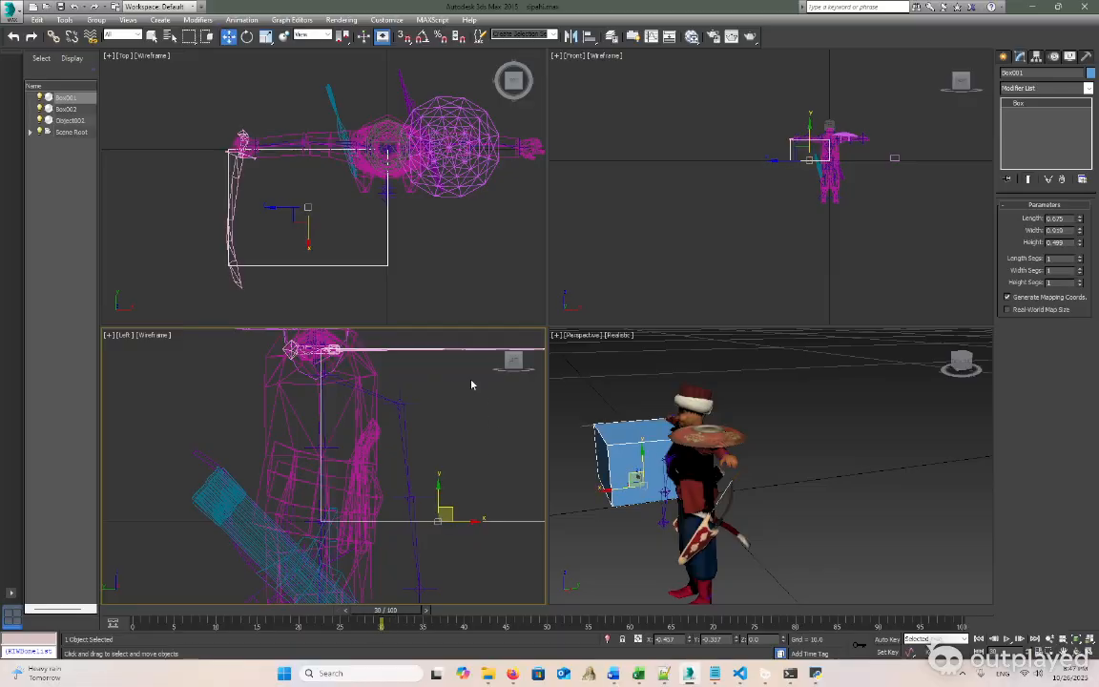
left_click_drag(381, 611, 386, 612)
Switch to the untitled skeleton text in Visual Studio Code and highlight the first decimal after the three-decimal group on line 37
left_click(739, 673)
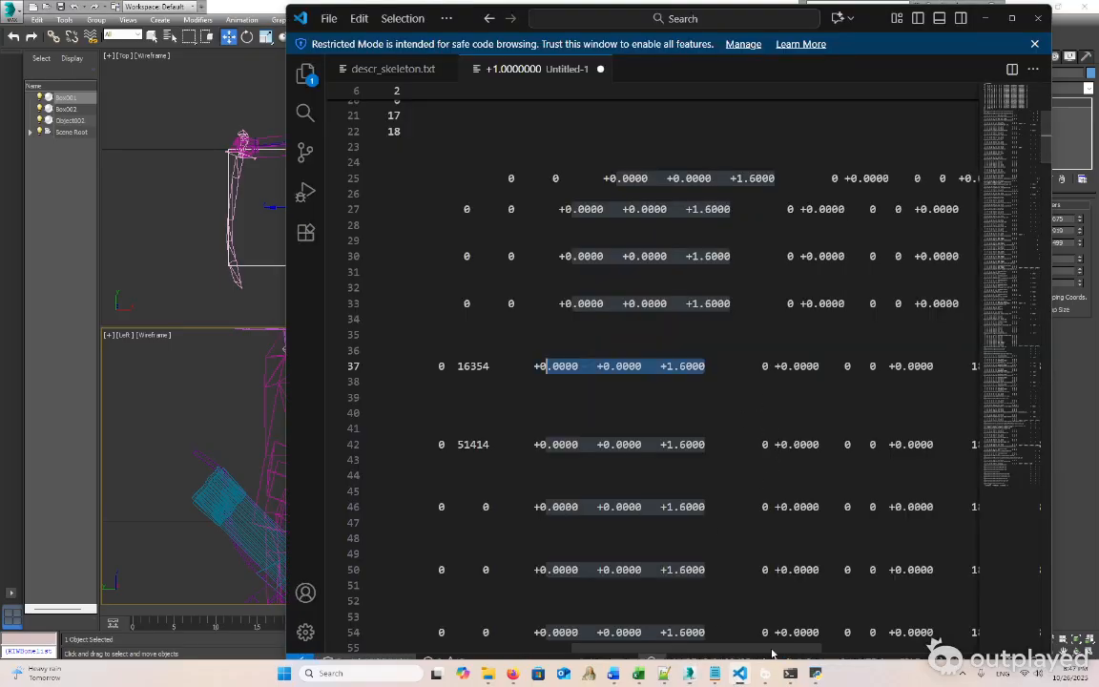
left_click_drag(774, 651, 894, 654)
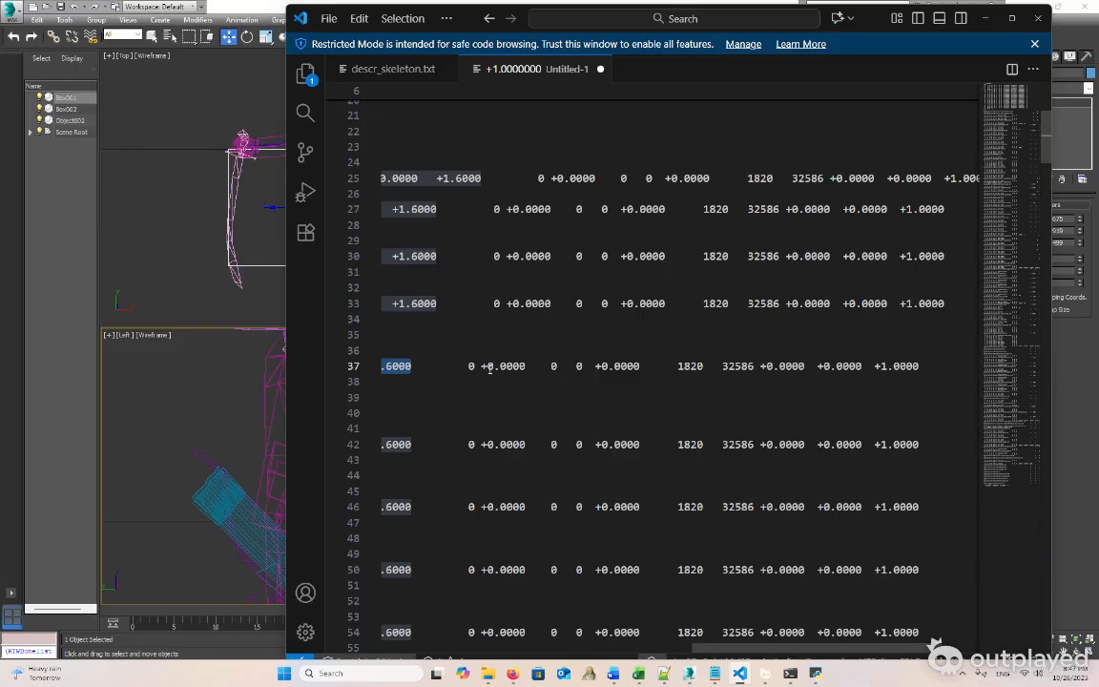
left_click_drag(481, 366, 525, 366)
Examine the columns after the three-decimal group from line 37 down to the non-zero rows on lines 134 to 158
scroll(517, 363, "down", 12)
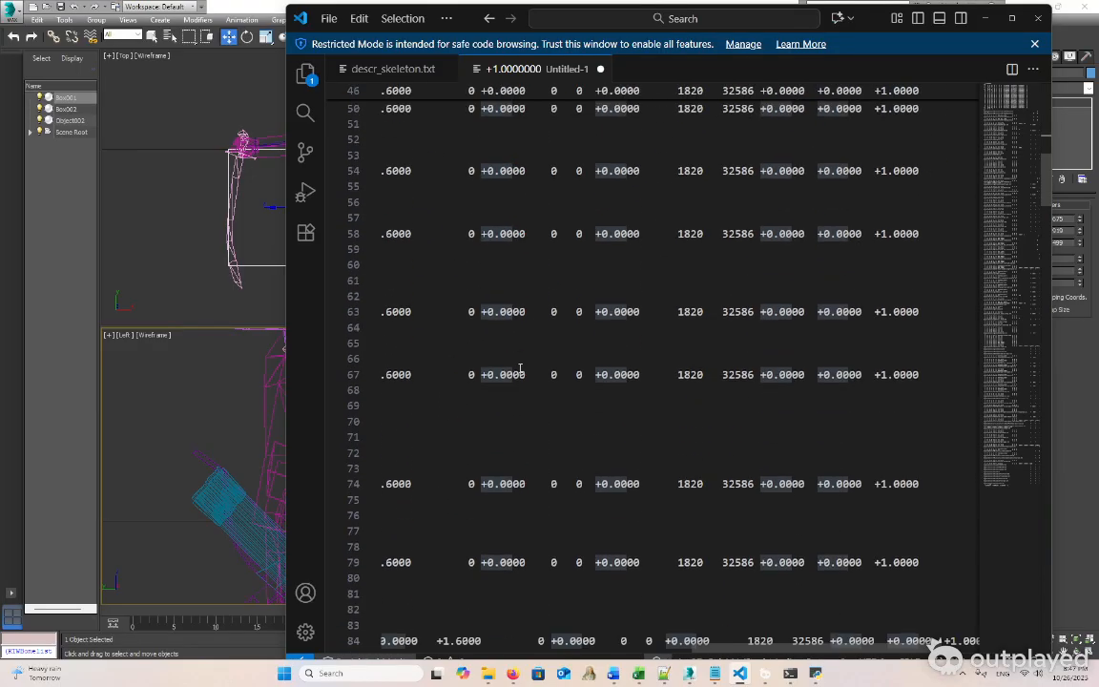
scroll(525, 381, "down", 2)
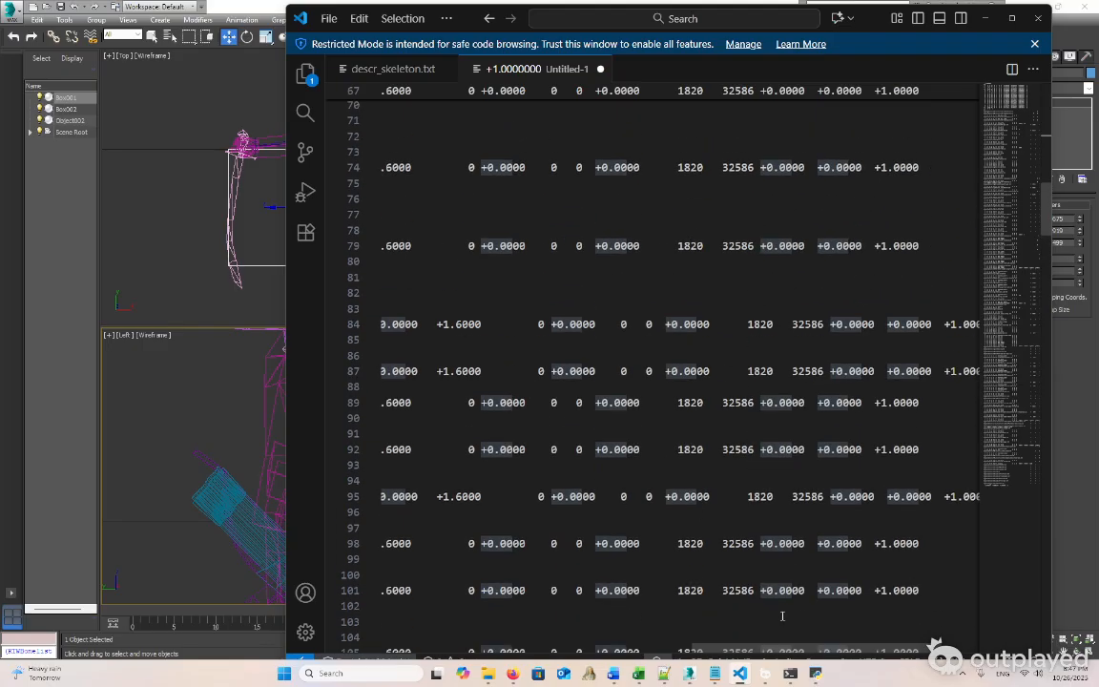
scroll(785, 641, "left", 5)
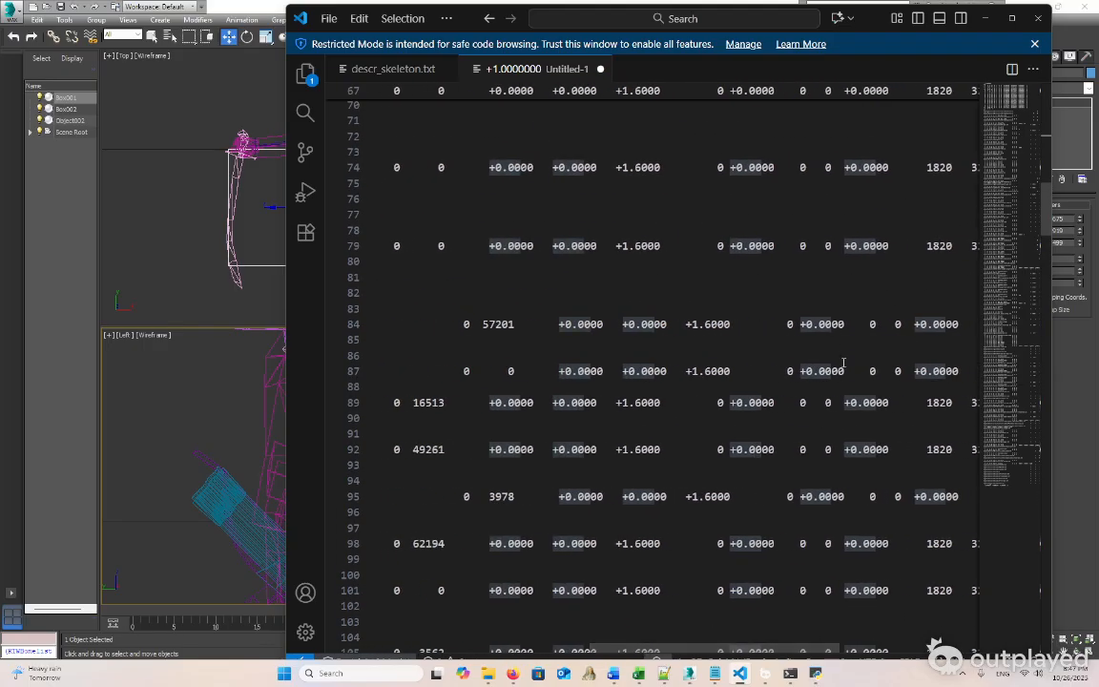
scroll(765, 503, "down", 4)
scroll(766, 504, "down", 12)
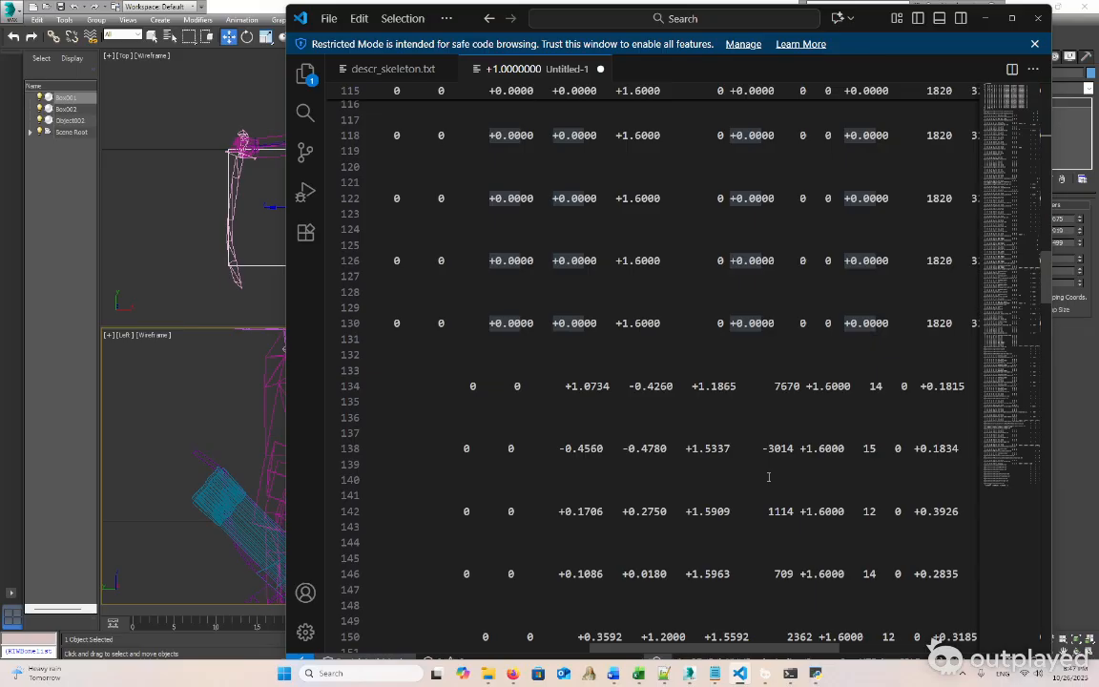
scroll(769, 477, "down", 2)
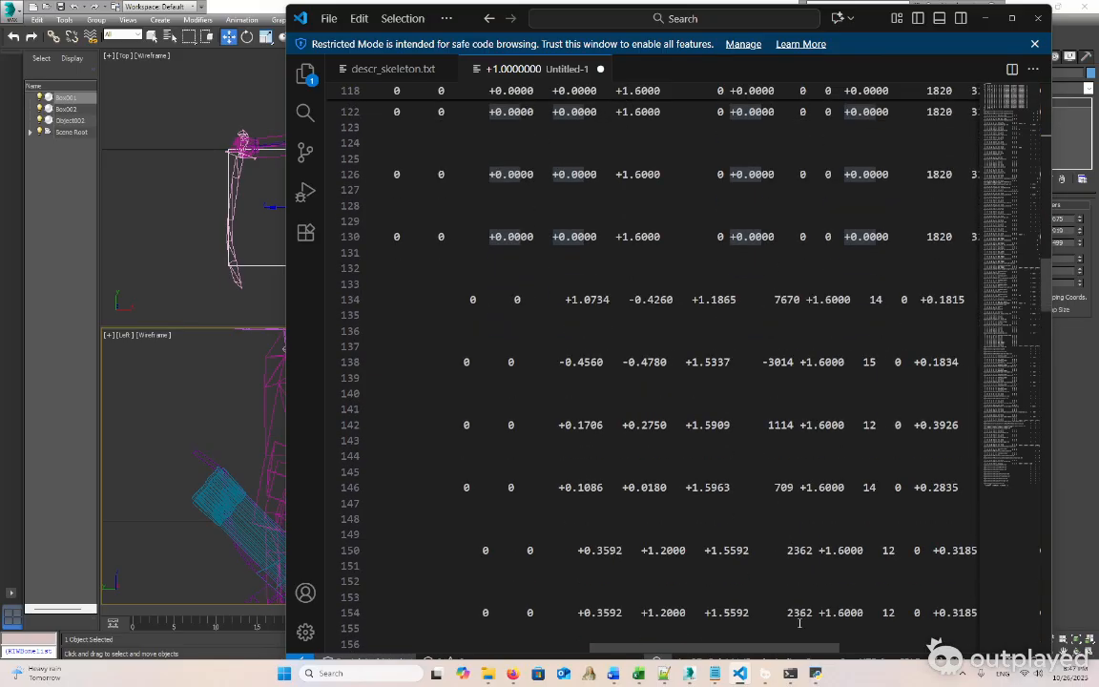
scroll(785, 649, "right", 2)
scroll(852, 453, "down", 3)
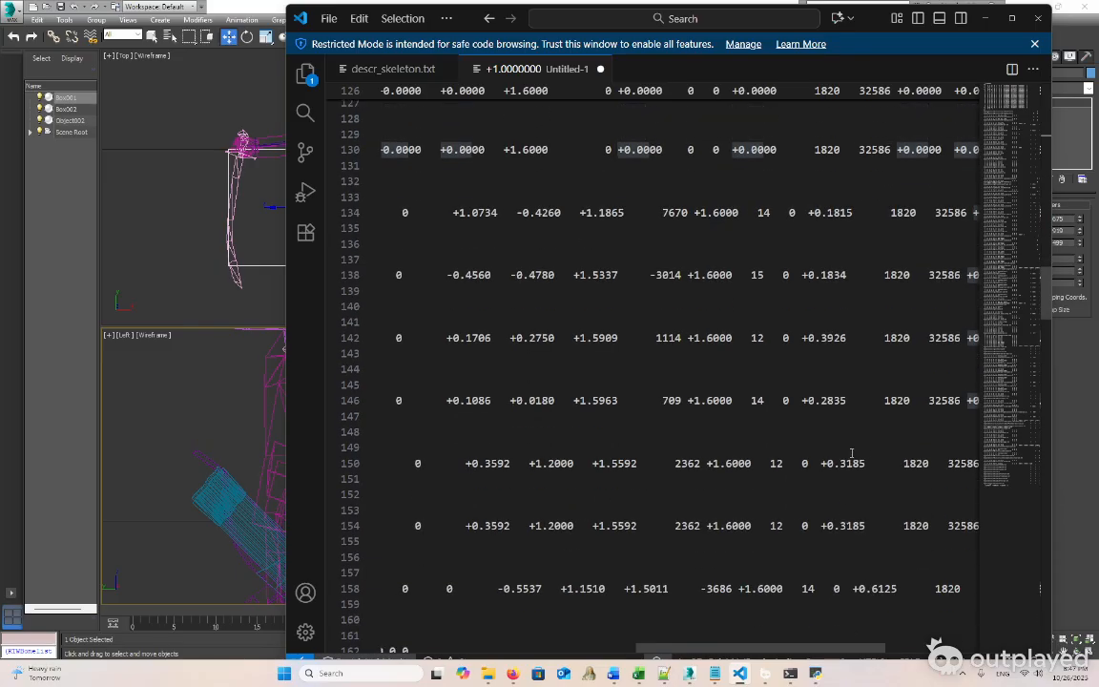
Highlight the +0.3185, 0 and 12 values on line 150, followed by its group of three decimals
left_click_drag(820, 463, 864, 463)
left_click(804, 465)
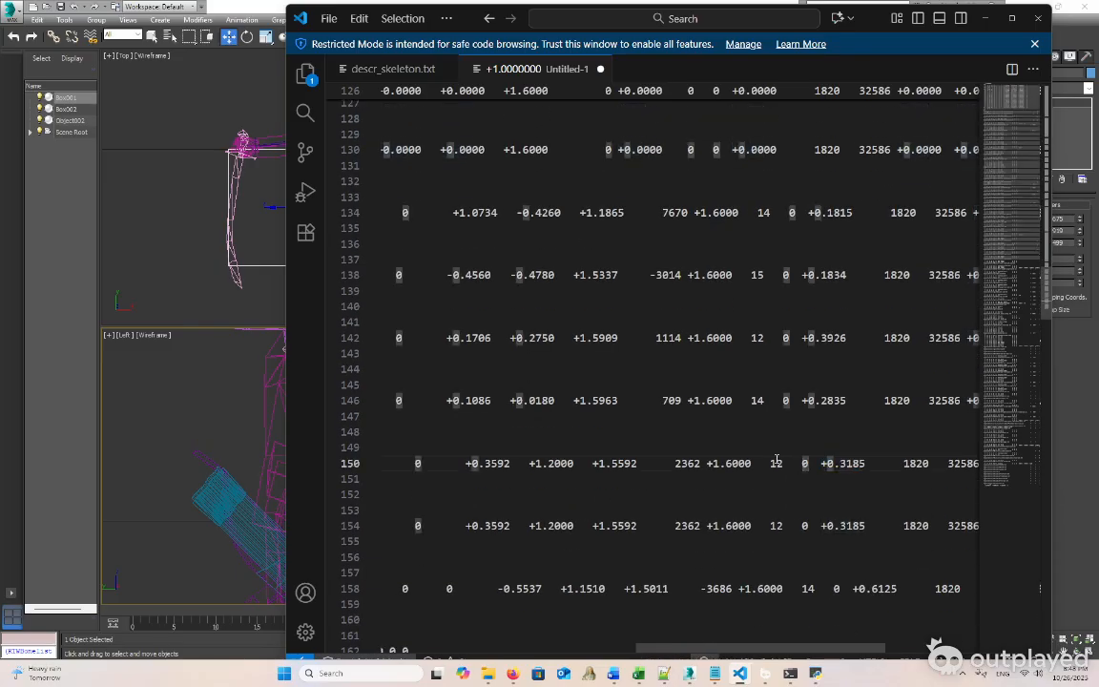
double_click(777, 462)
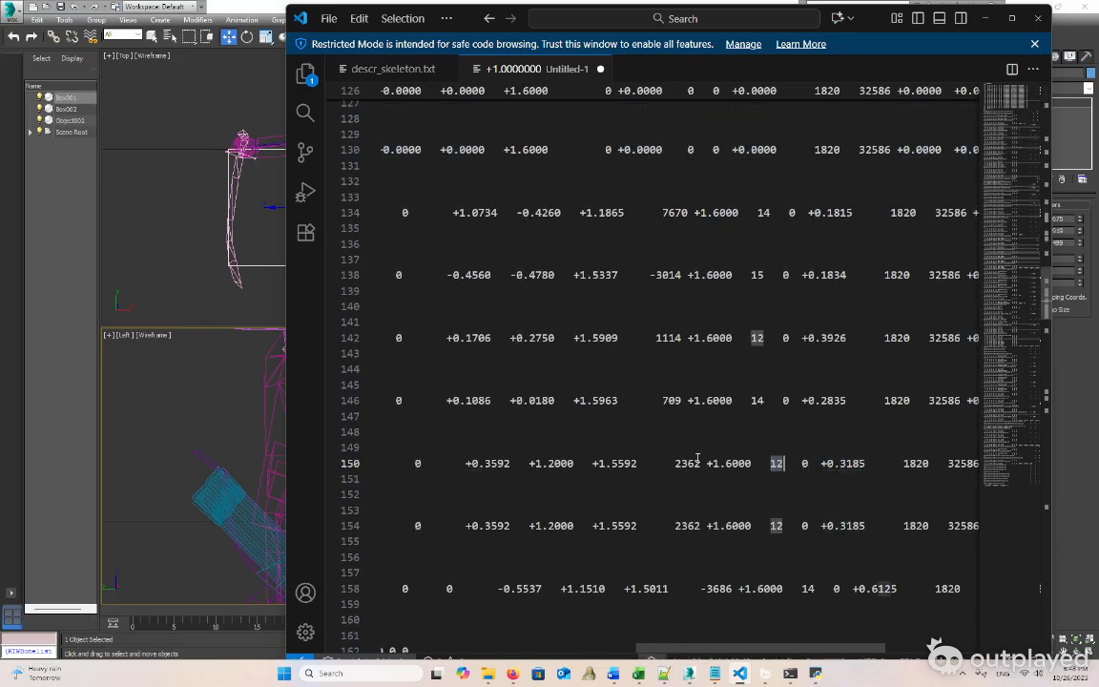
left_click_drag(637, 463, 473, 462)
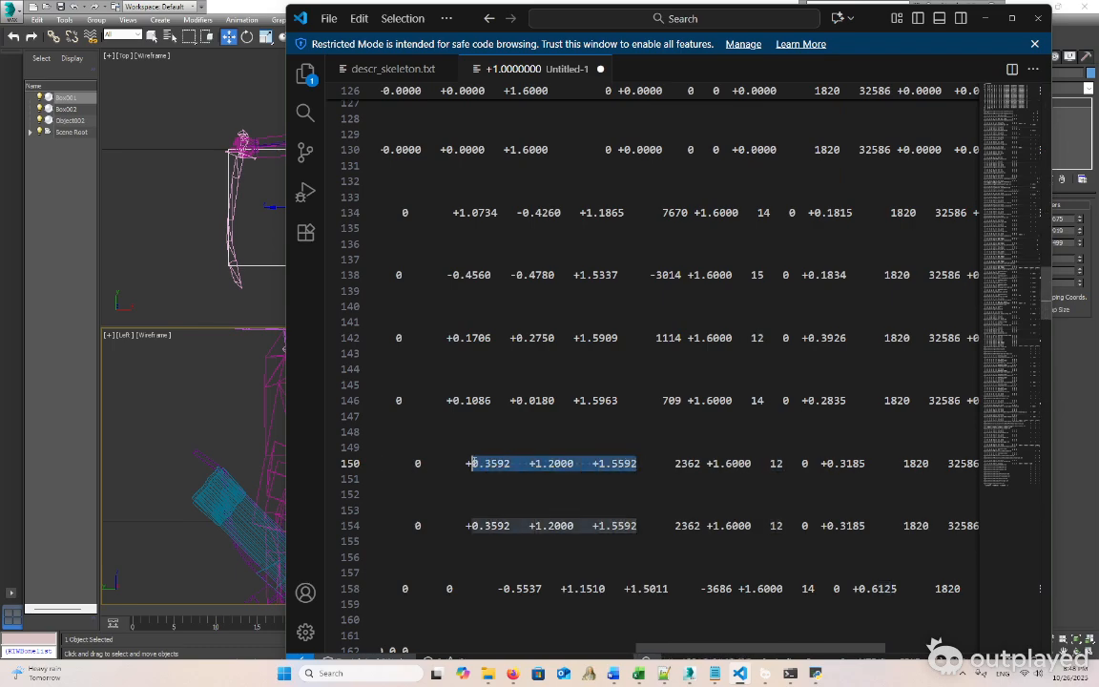
Highlight the 2362 and +1.6000 pair on line 150, compare it with the three decimals, and single out +1.6000
left_click(773, 463)
left_click_drag(763, 463, 669, 462)
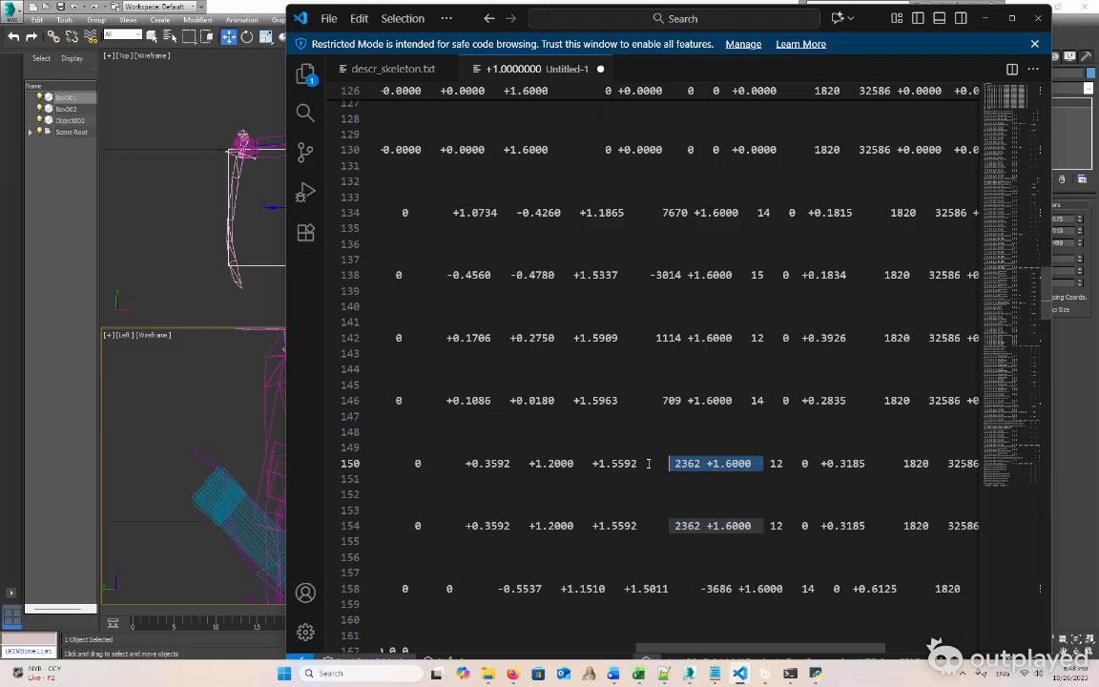
left_click_drag(647, 462, 463, 463)
left_click(679, 463)
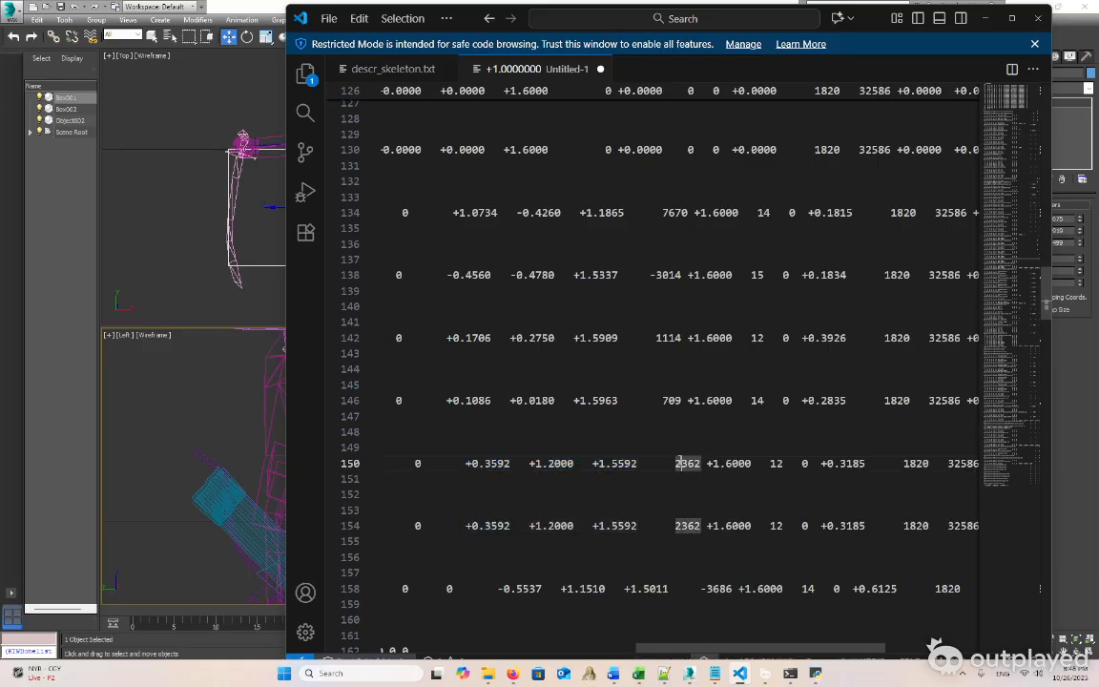
left_click_drag(707, 463, 750, 463)
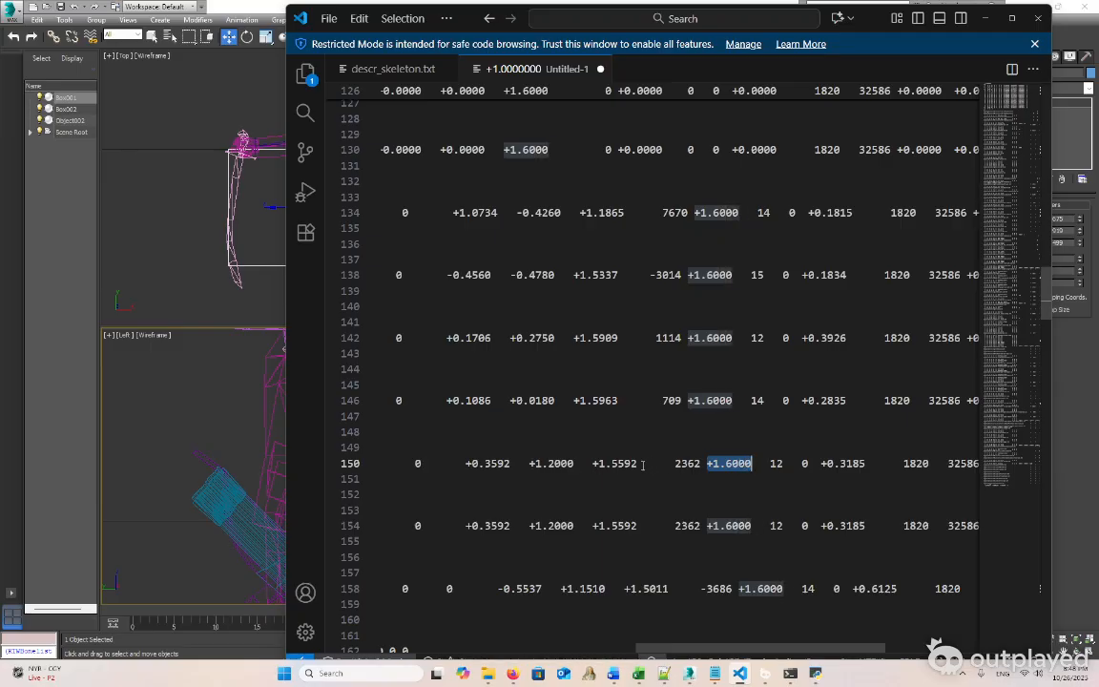
Highlight line 150's three decimals again, and then its +1.6000, 2362, 12 and 0 values one by one
left_click_drag(638, 464, 483, 463)
left_click_drag(701, 465, 753, 465)
double_click(683, 465)
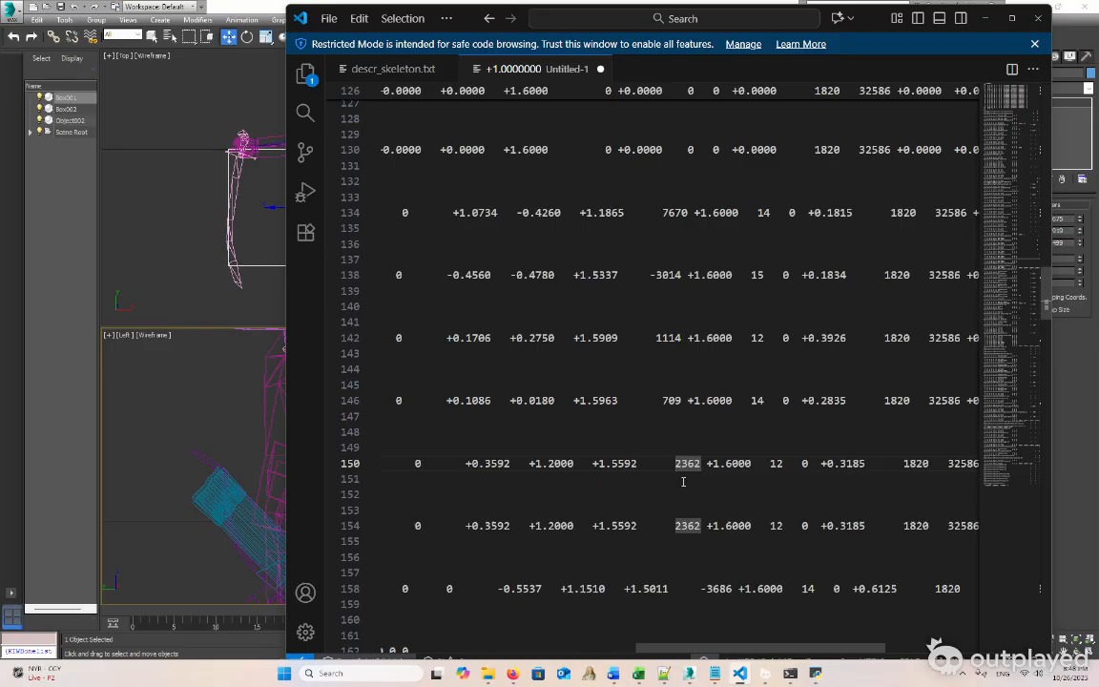
double_click(776, 462)
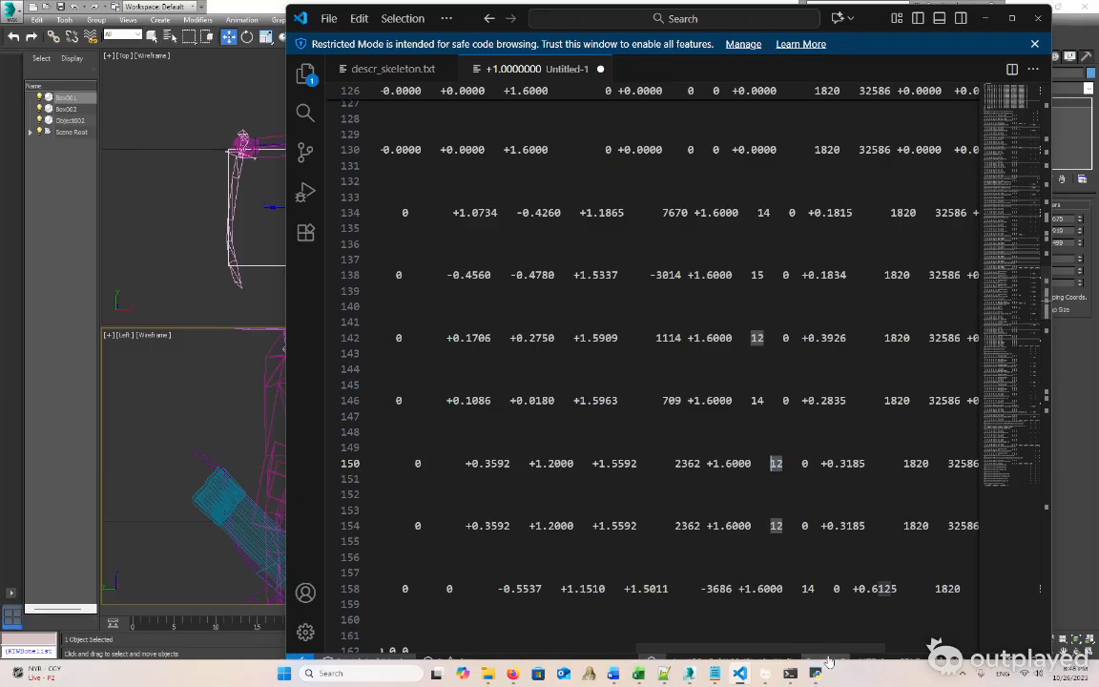
left_click(809, 464)
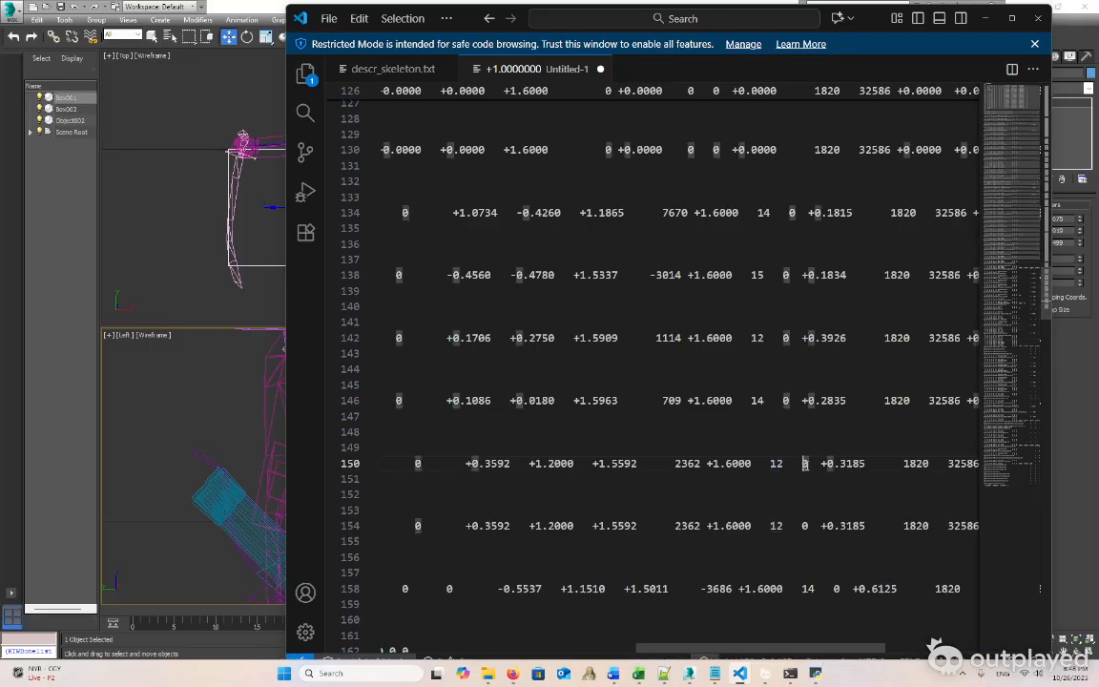
Highlight +0.3185 on line 150, and compare it with the three-decimal group earlier on the same line
scroll(706, 463, "right", 3)
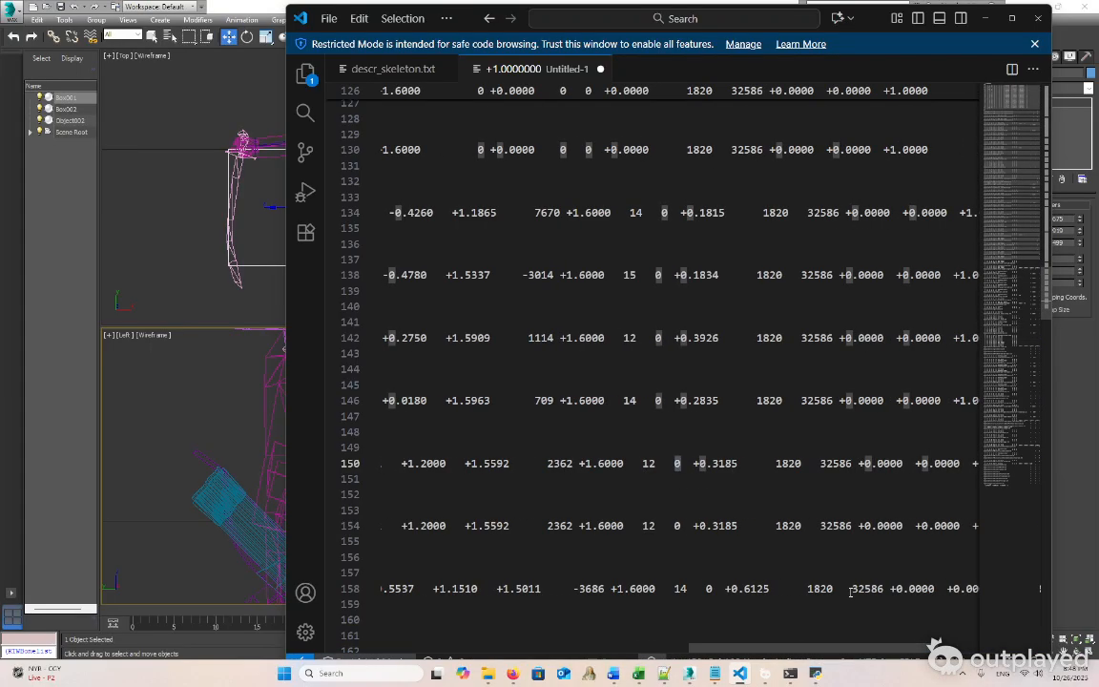
left_click_drag(693, 463, 740, 464)
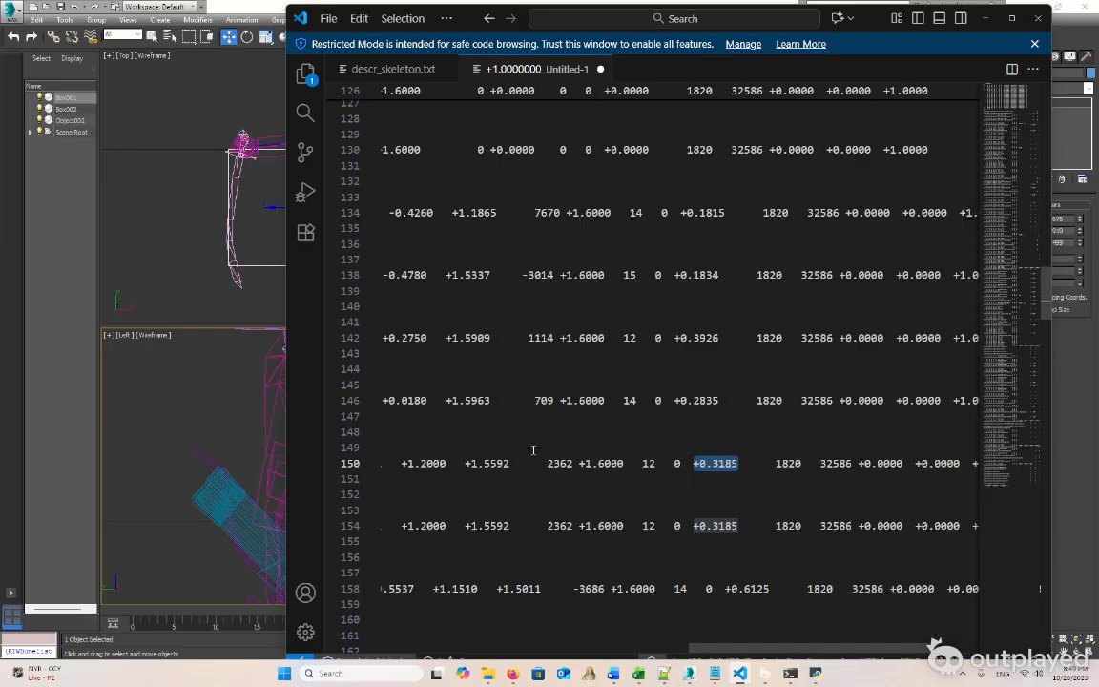
left_click_drag(510, 466, 435, 466)
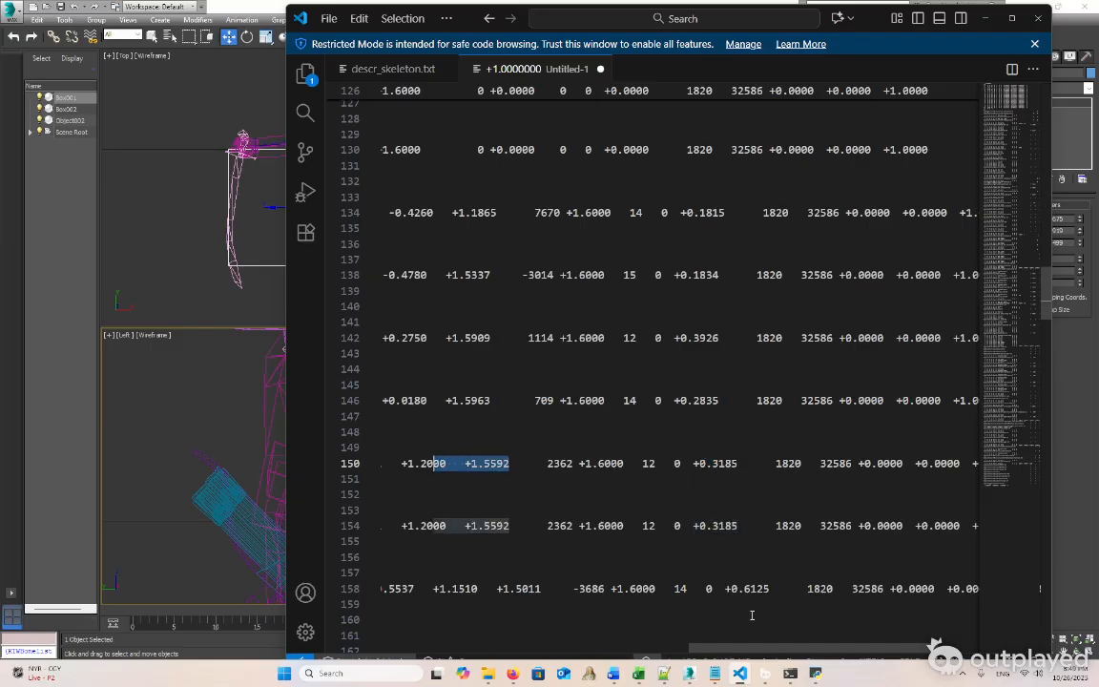
scroll(692, 583, "left", 6)
left_click_drag(626, 463, 790, 462)
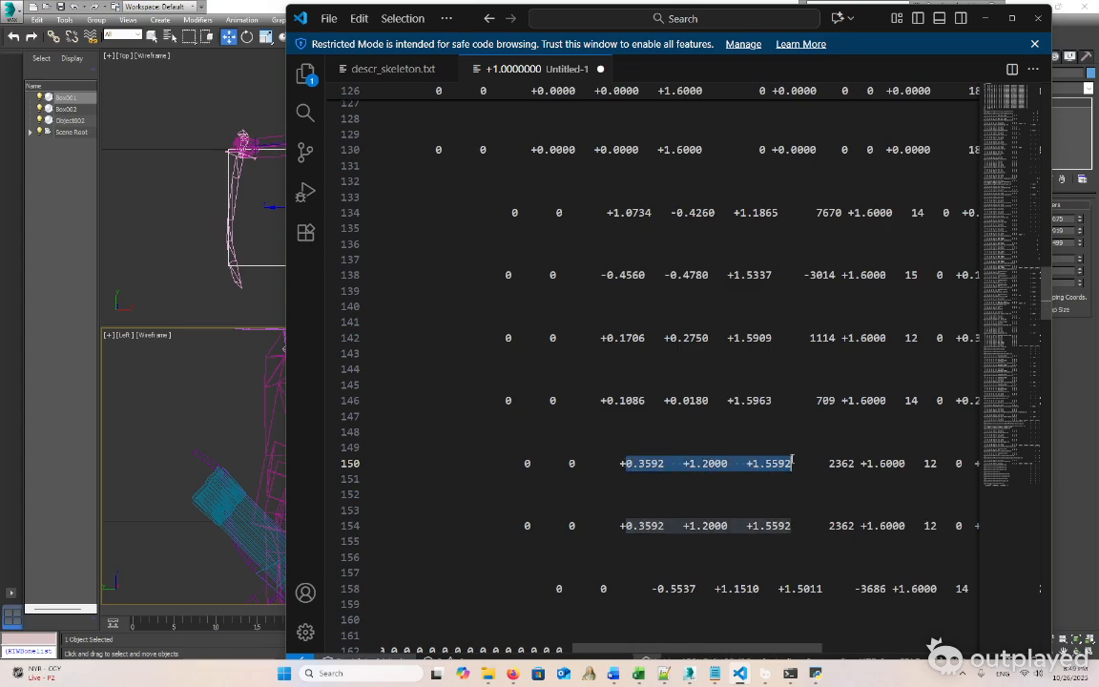
Switch to the sipahi.max scene in 3ds Max and move the timeline to frame 1
middle_click(250, 527)
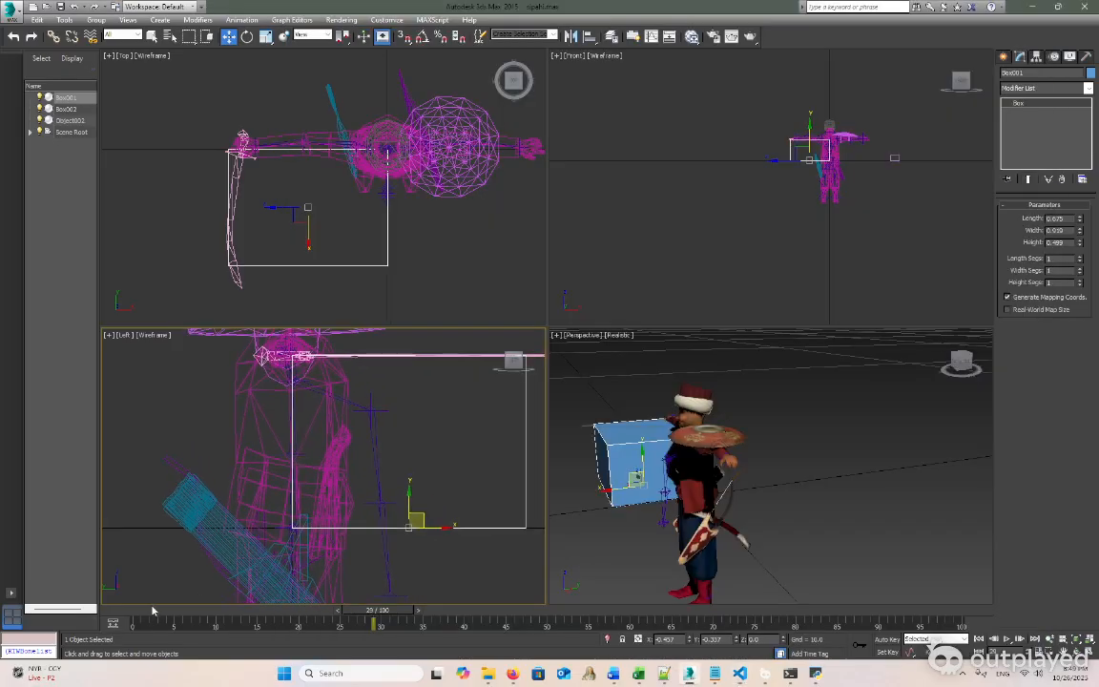
mouse_move(143, 610)
left_mouse_down()
mouse_move(114, 617)
mouse_move(151, 613)
left_mouse_up()
key("w")
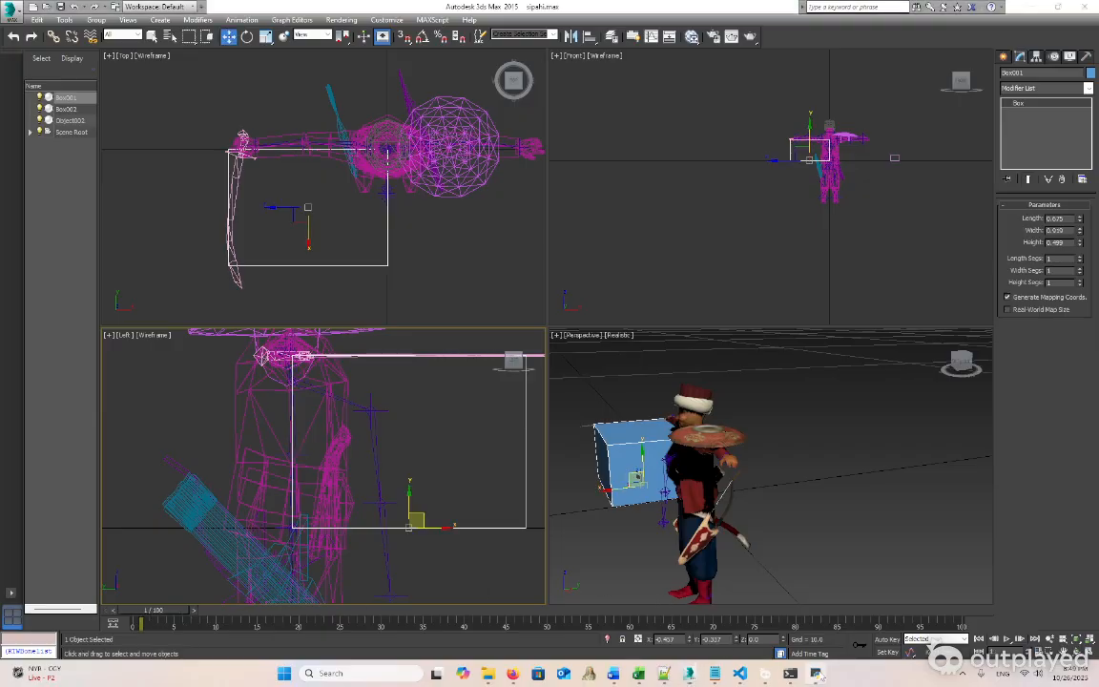
Switch to the untitled skeleton text in Visual Studio Code and highlight the 0.3185 value on line 150
left_click(819, 675)
left_click(819, 675)
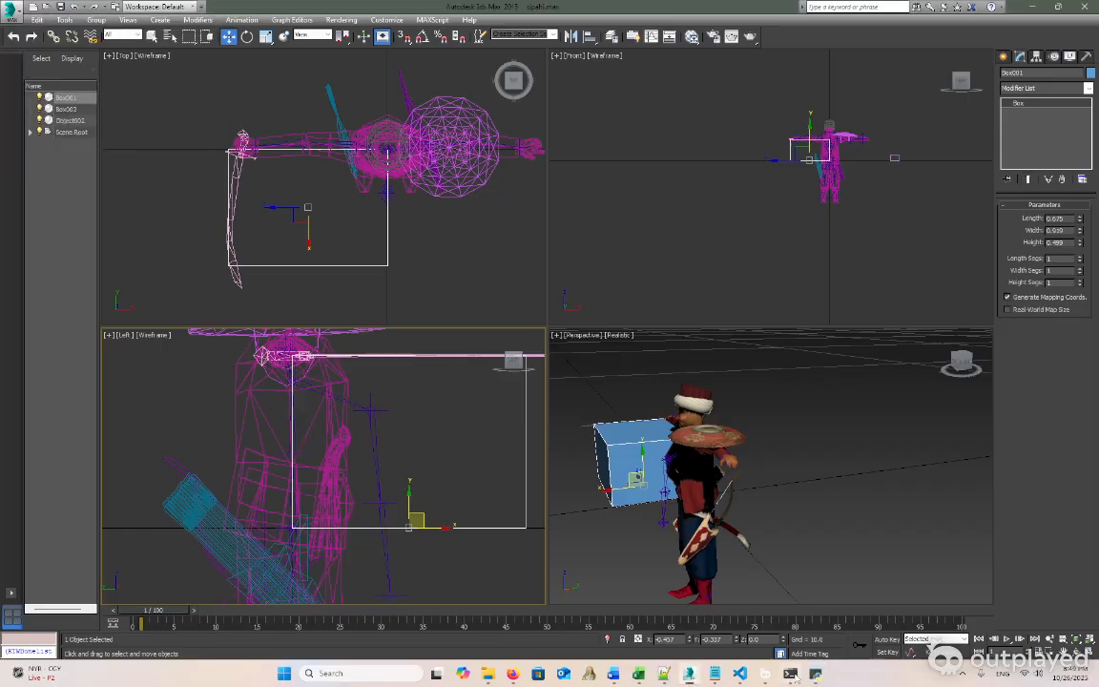
left_click(740, 673)
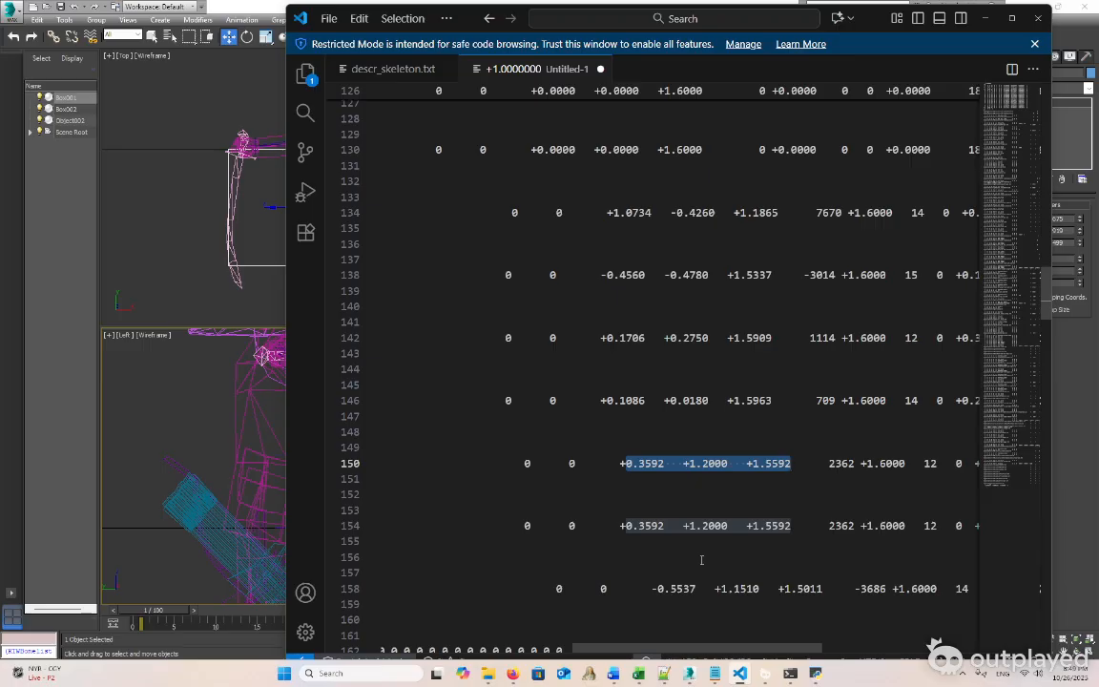
scroll(886, 440, "right", 5)
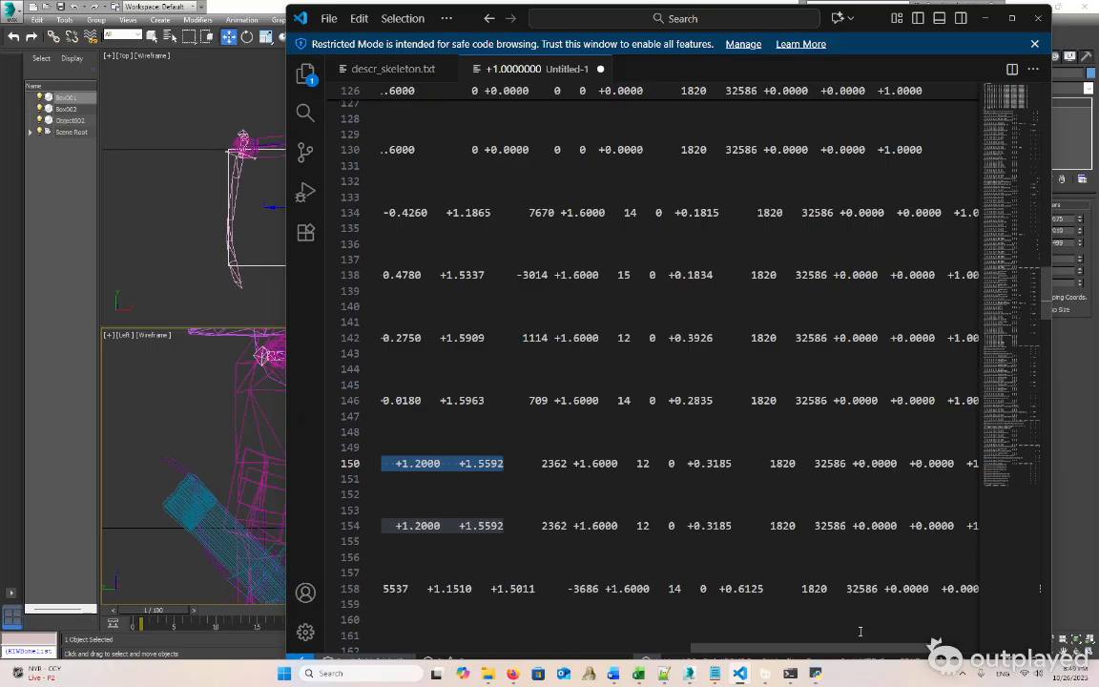
scroll(863, 584, "right", 2)
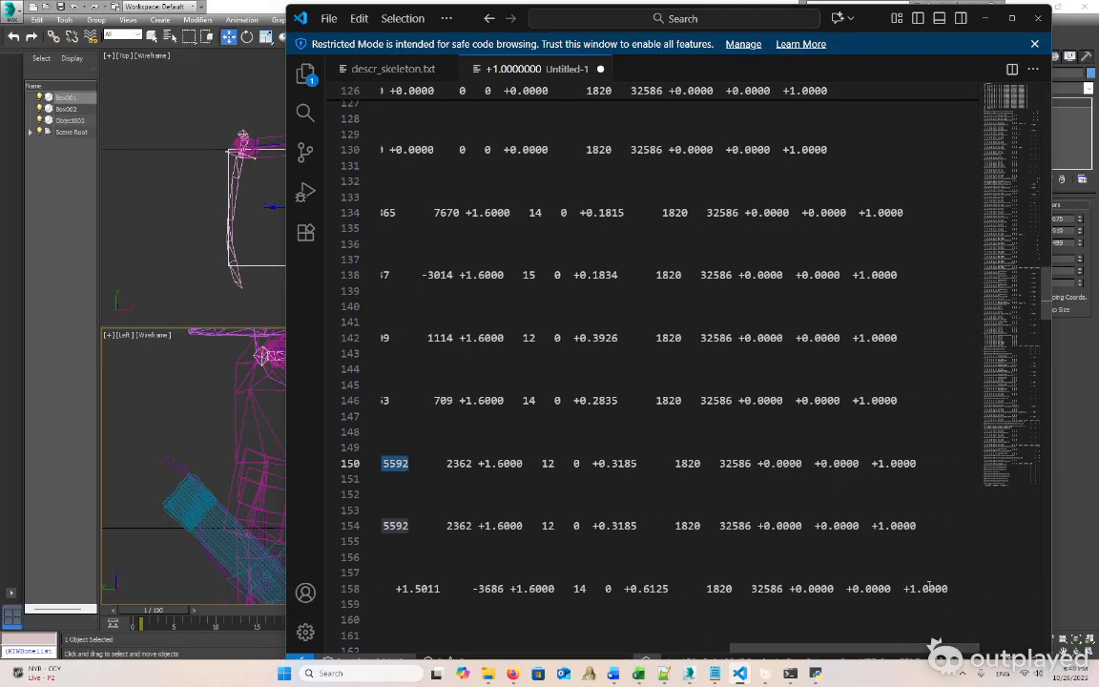
left_click_drag(637, 462, 600, 463)
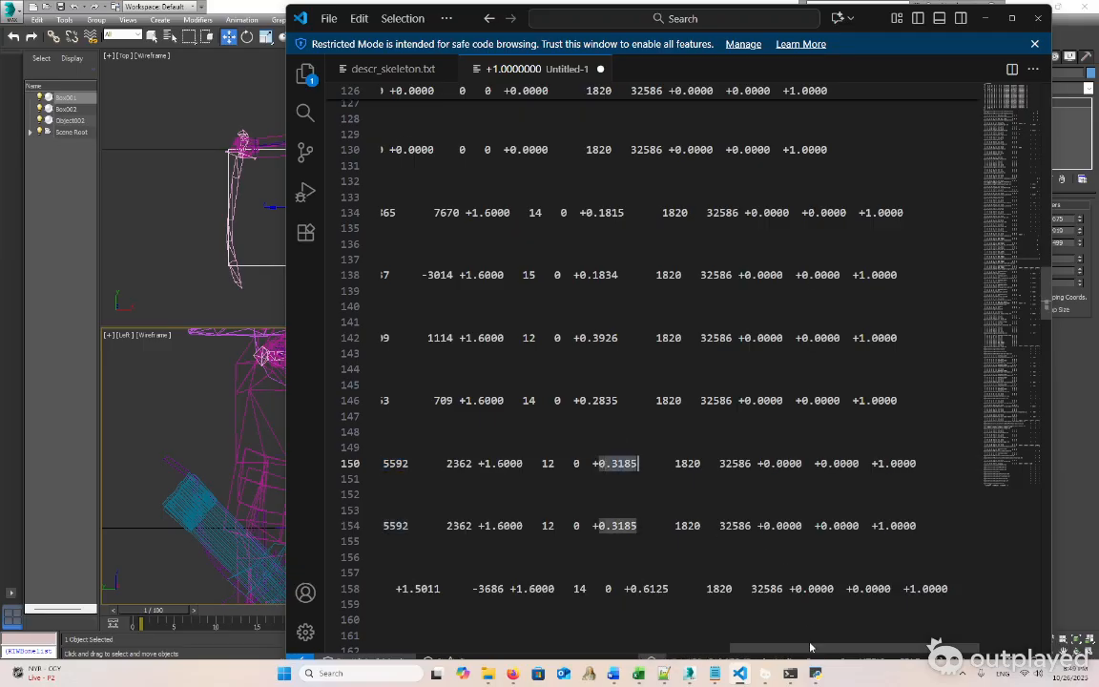
Review the three-decimal group on line 150 and highlight +0.3185 on the same line again
scroll(756, 639, "left", 2)
scroll(756, 639, "left", 2)
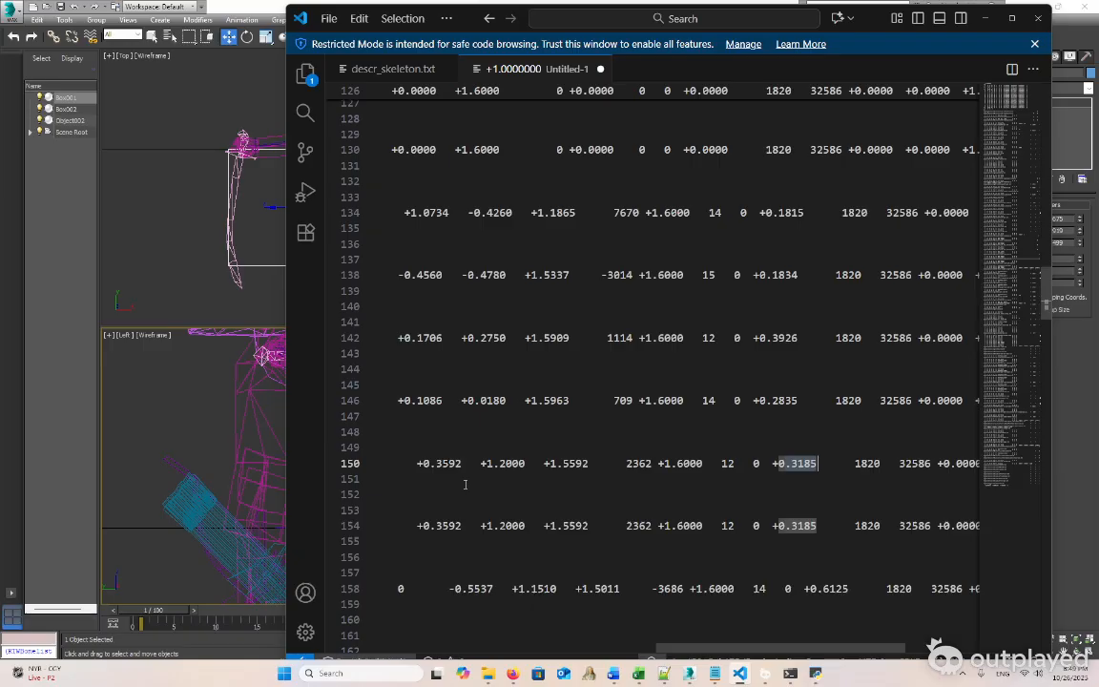
left_click(796, 451)
left_click_drag(775, 649, 907, 648)
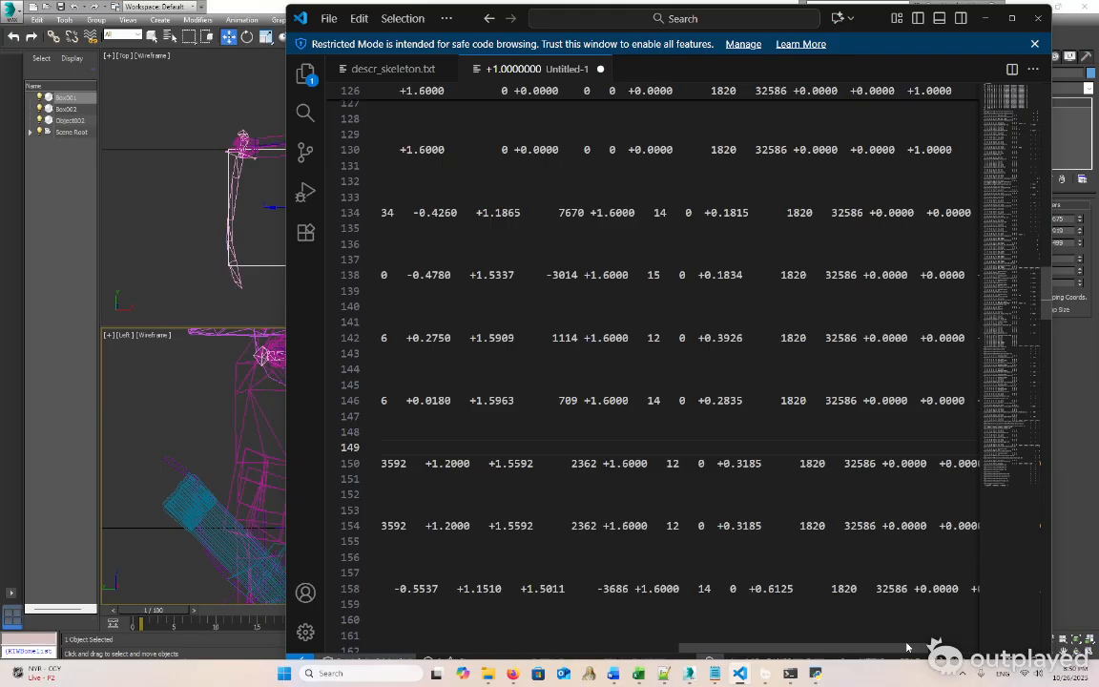
left_click_drag(768, 465, 716, 465)
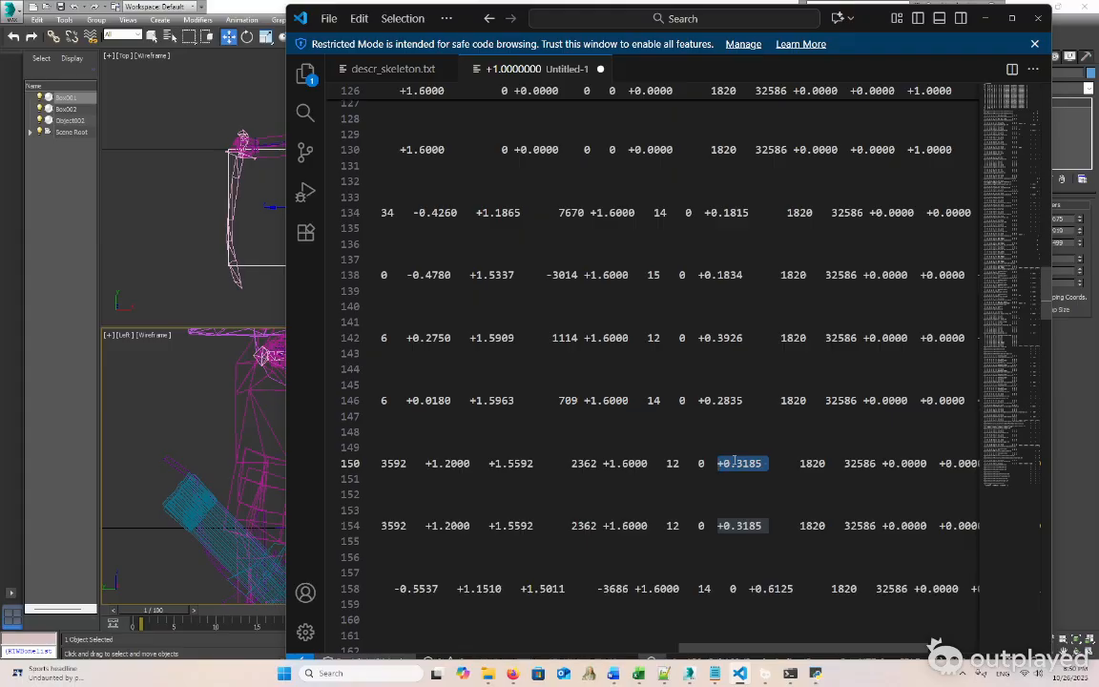
Highlight the 1820 and 32586 pair on line 150, and compare it with the 1.6000 and 2362 values
scroll(808, 545, "right", 3)
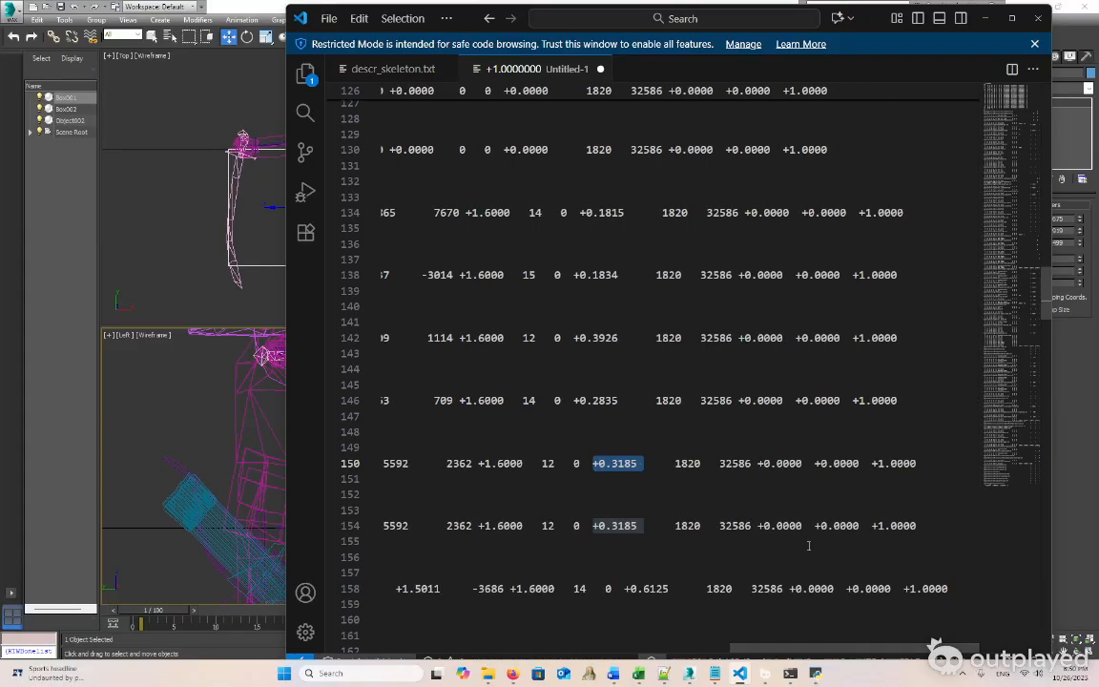
left_click(688, 463)
left_click_drag(675, 464, 751, 464)
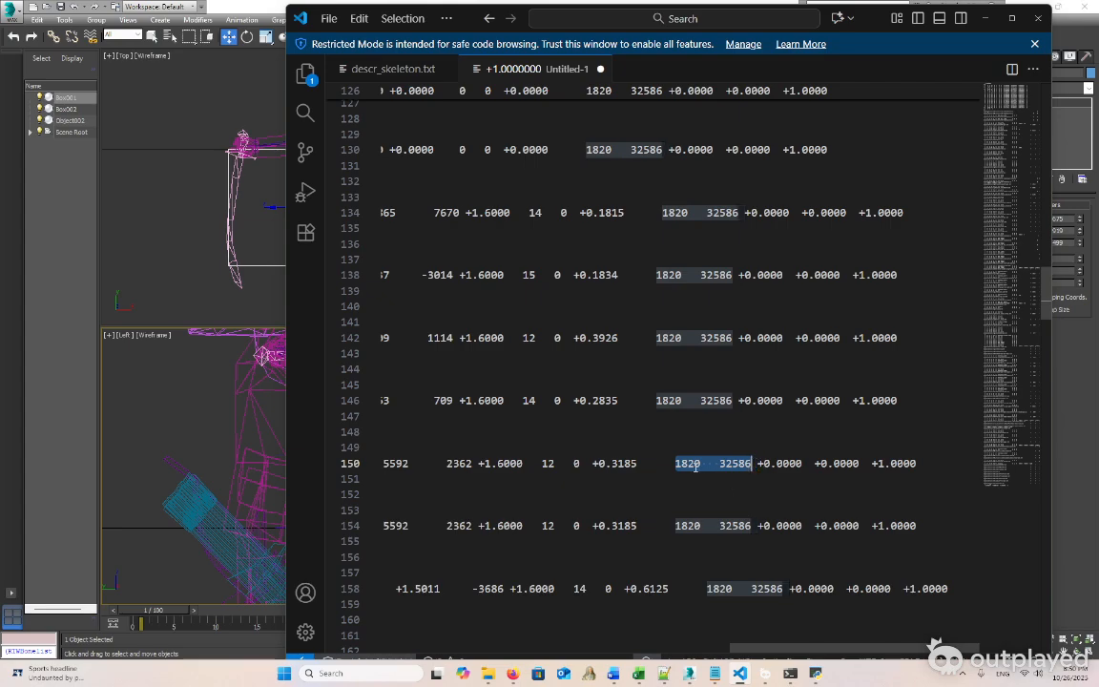
left_click_drag(485, 464, 519, 464)
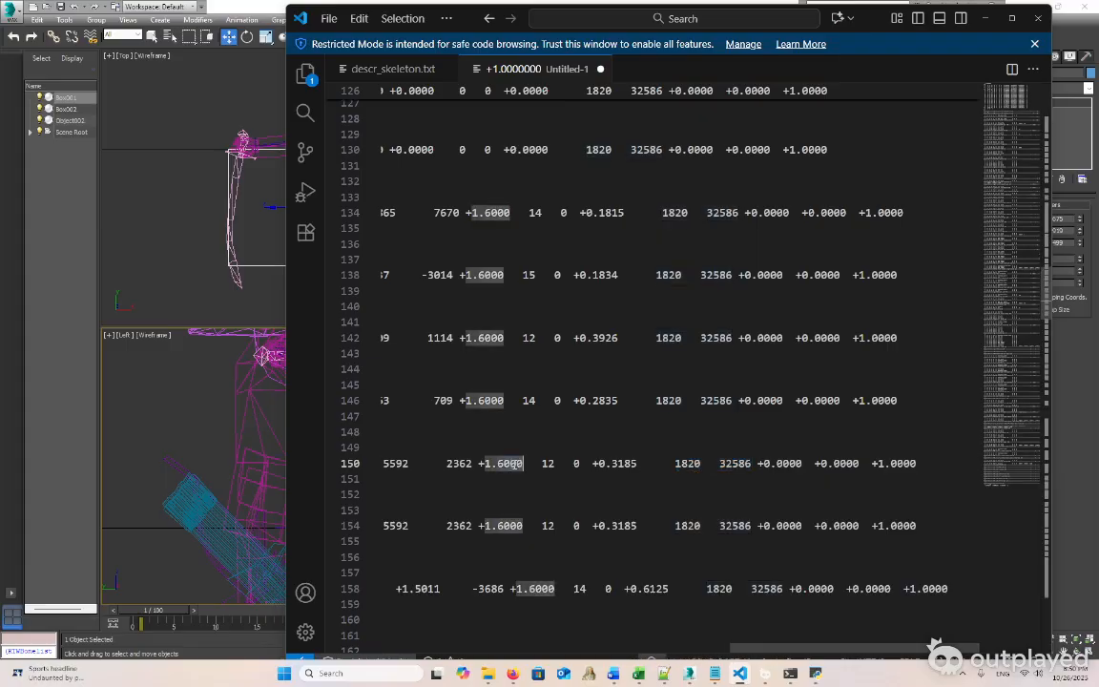
double_click(459, 464)
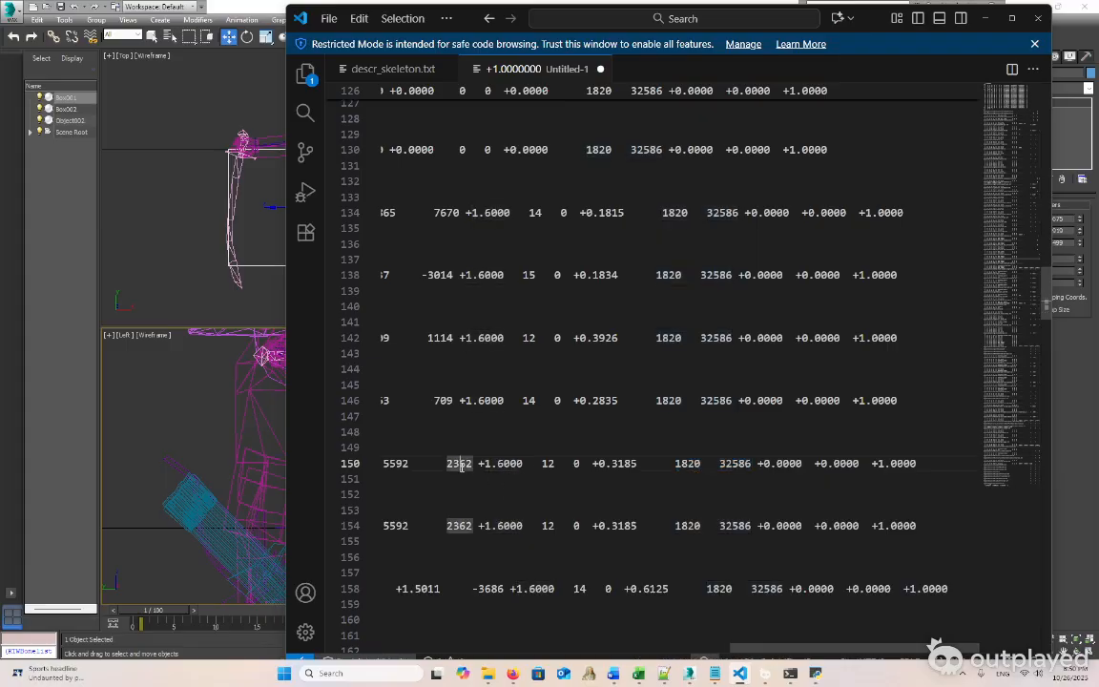
double_click(681, 463)
left_click(687, 479)
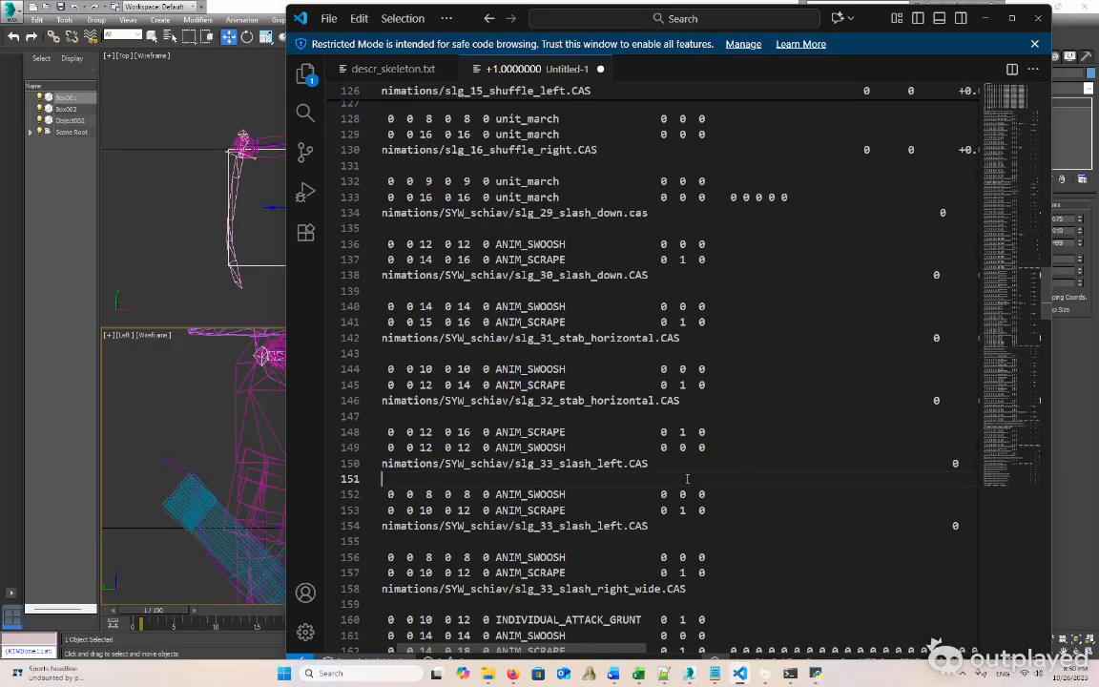
Single out 32586 and 1820 on line 150, one after the other
left_click_drag(602, 652, 937, 654)
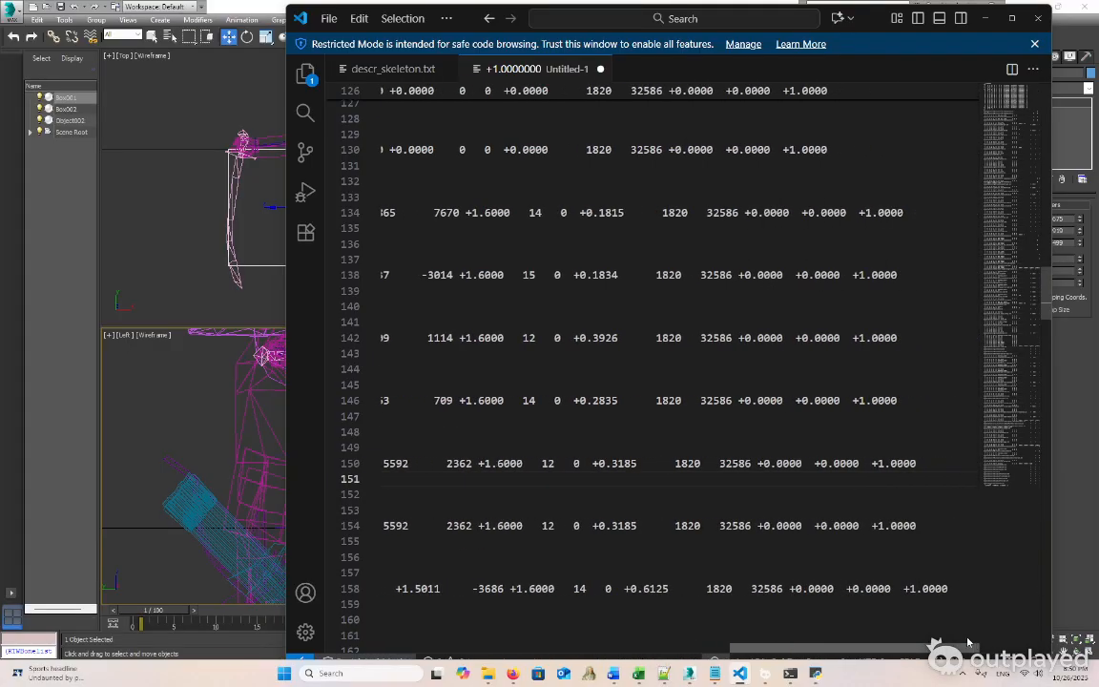
left_click(725, 463)
double_click(725, 463)
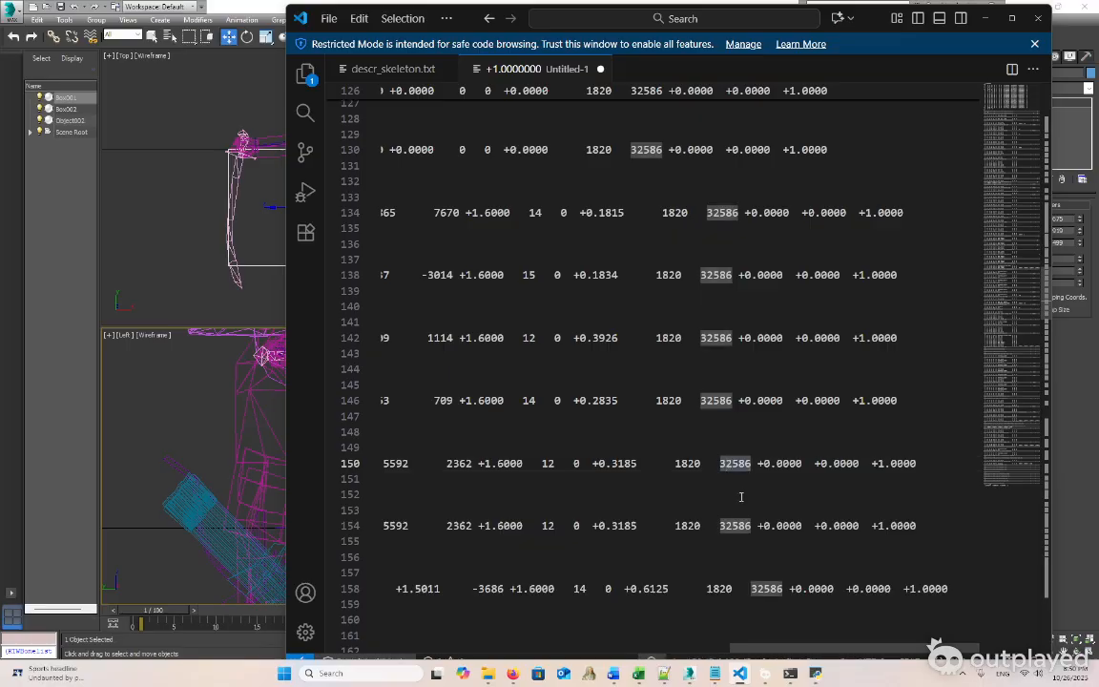
double_click(688, 463)
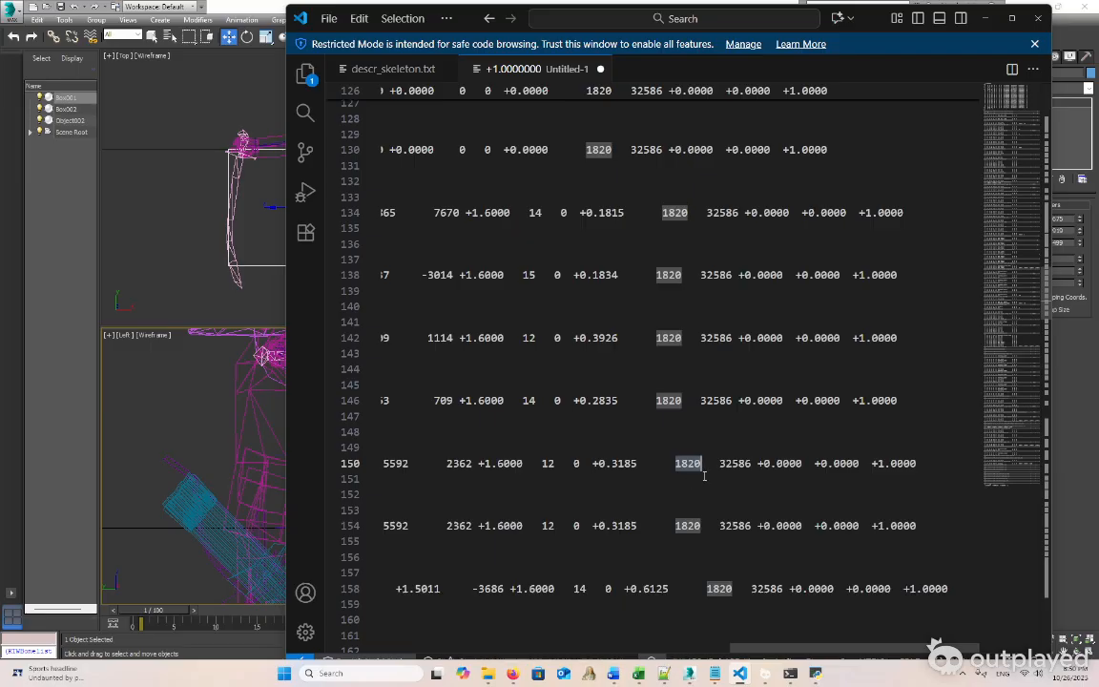
Highlight 32586 on line 163, the 1820 and 32586 pair together, and 32586 once more
scroll(704, 475, "down", 1)
scroll(639, 400, "down", 2)
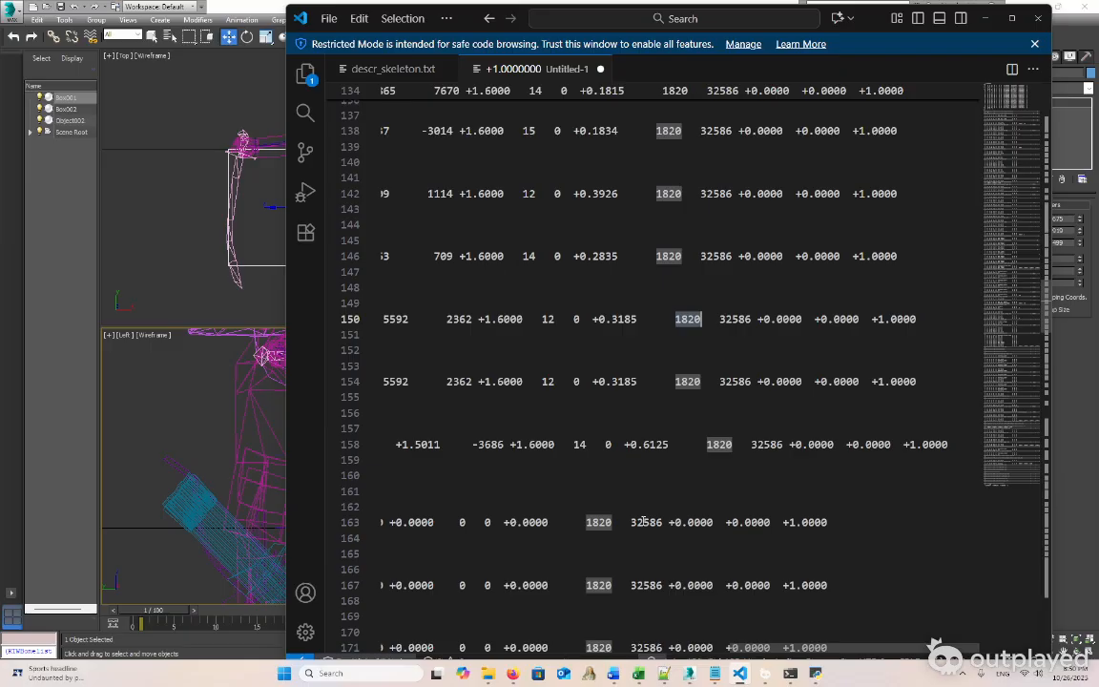
double_click(644, 522)
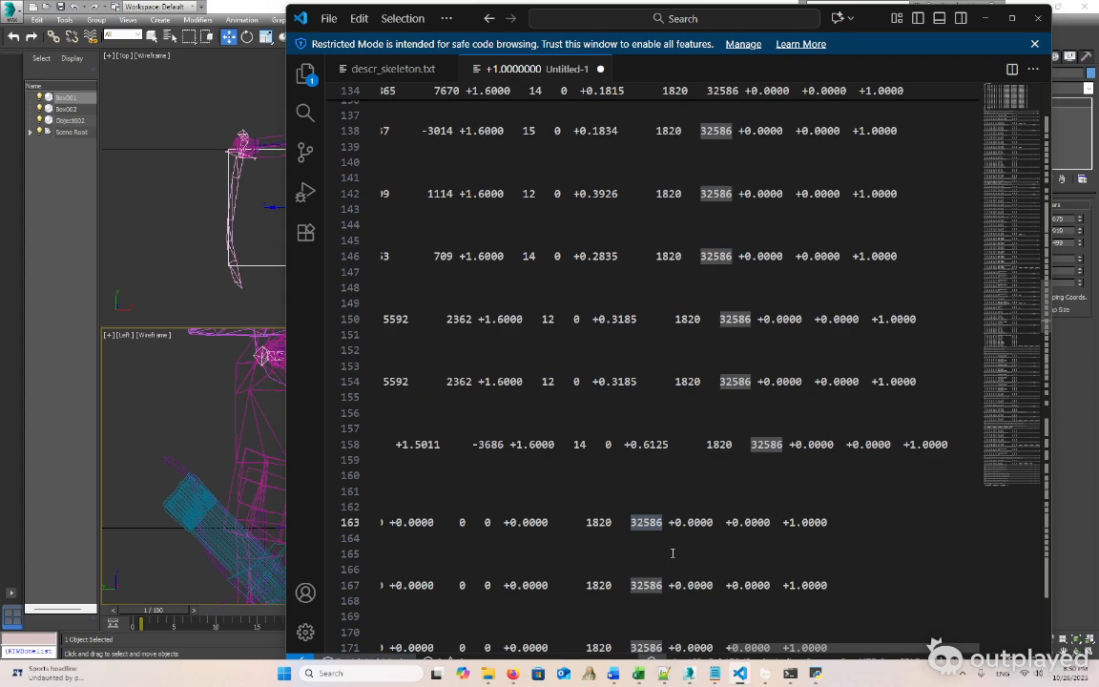
key("Down")
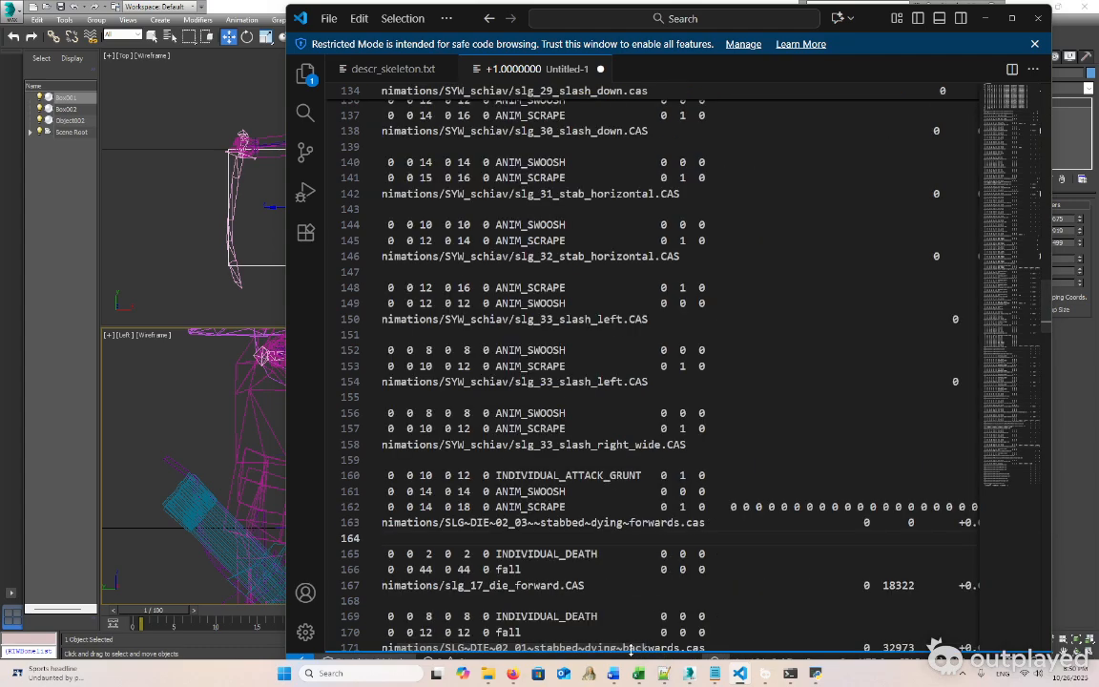
left_click_drag(630, 650, 950, 643)
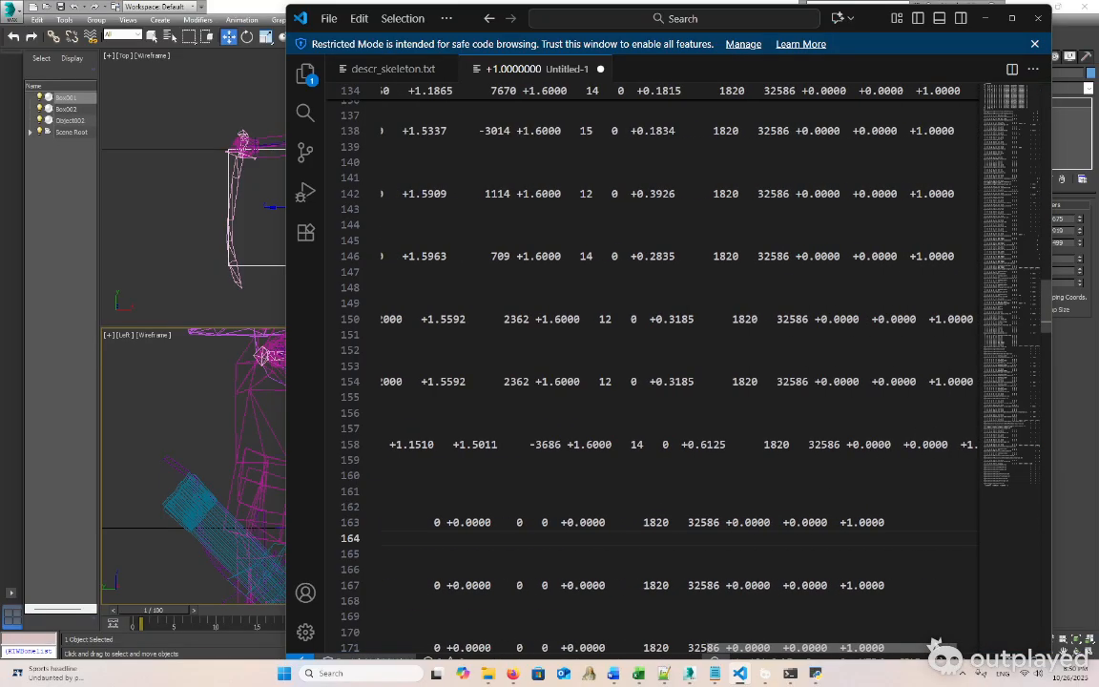
double_click(662, 532)
left_click_drag(662, 531, 690, 524)
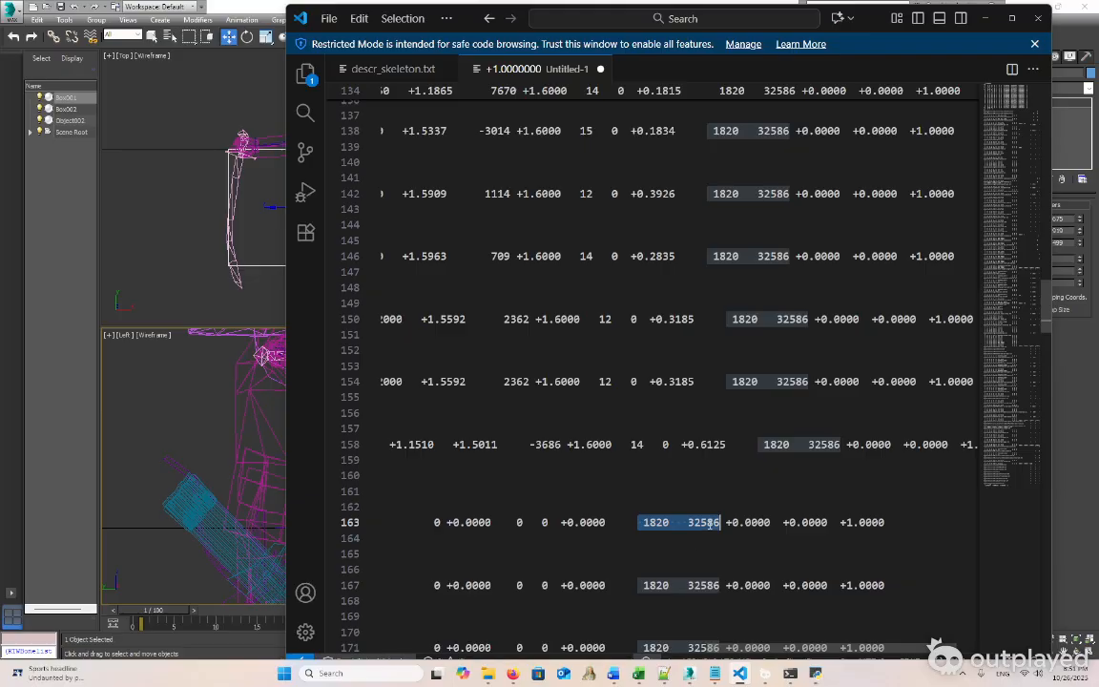
double_click(703, 522)
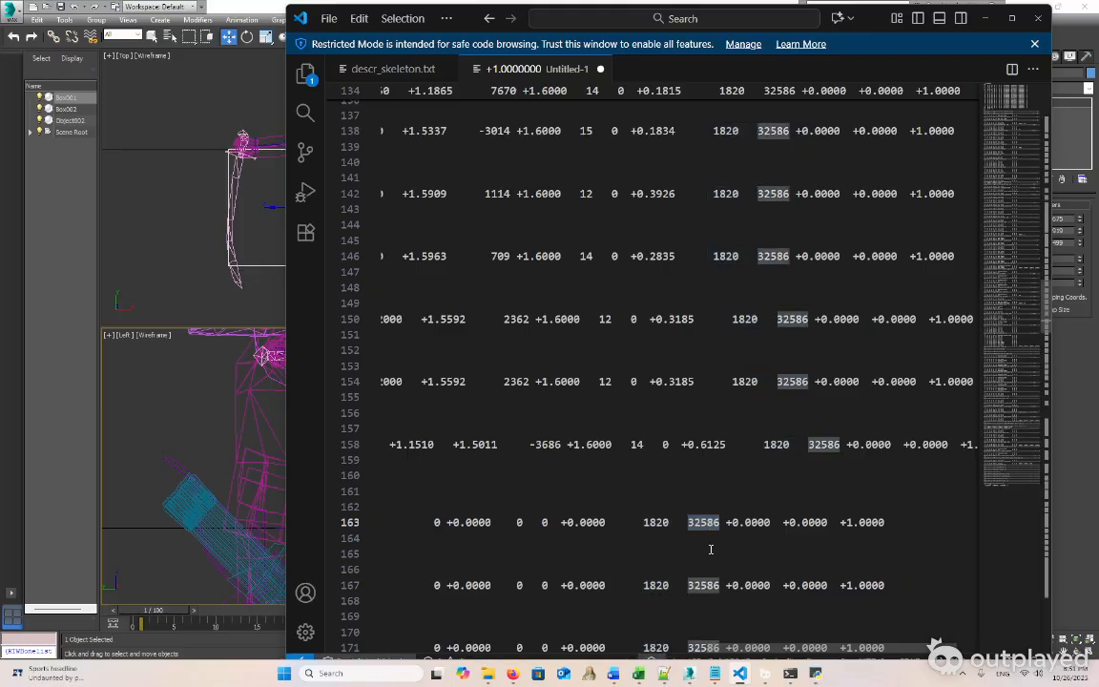
key("Escape")
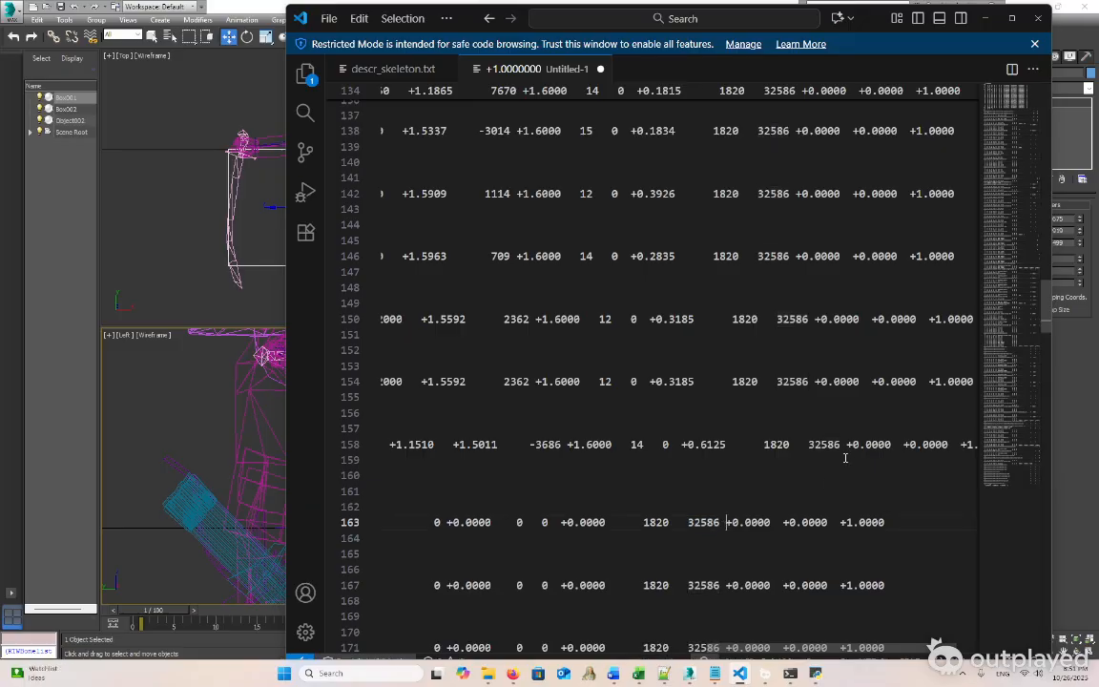
Highlight the closing +0.0000, +0.0000 and +1.0000 group on line 158
left_click_drag(847, 447, 984, 449)
left_click(882, 454)
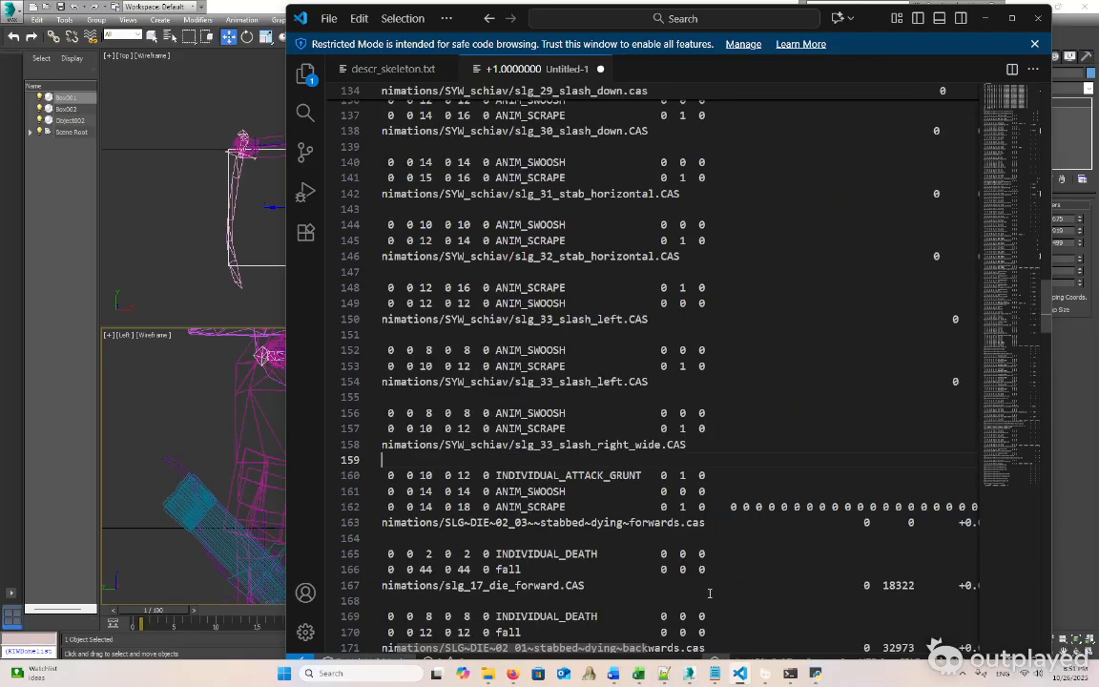
left_click_drag(687, 444, 1081, 453)
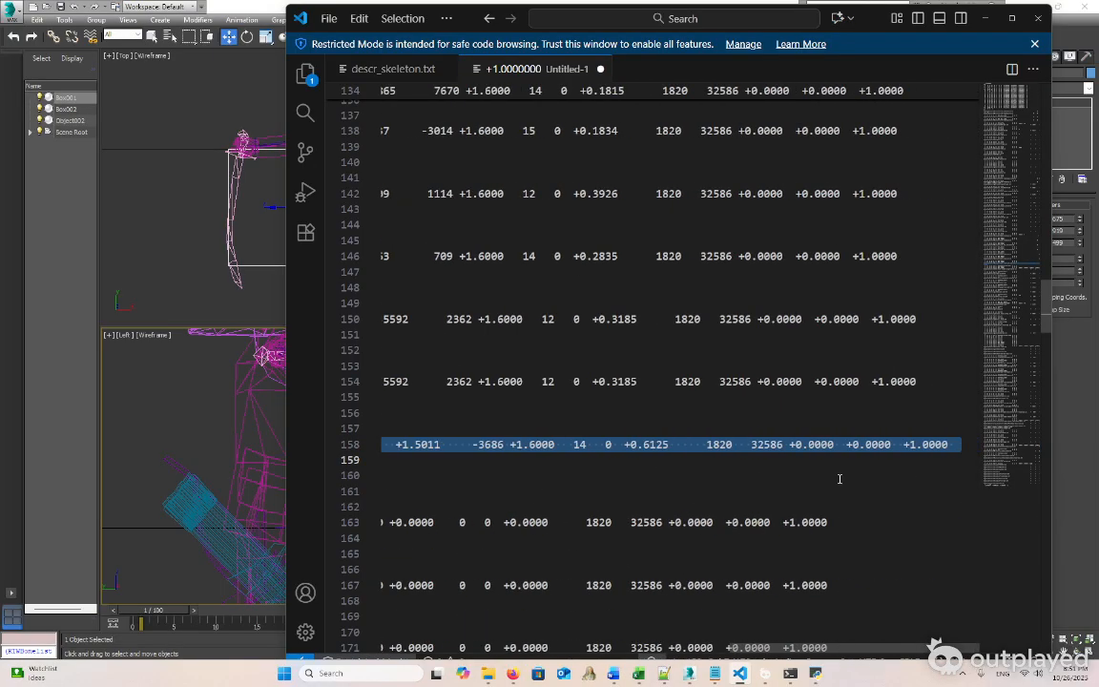
left_click(839, 449)
left_click_drag(788, 444, 949, 442)
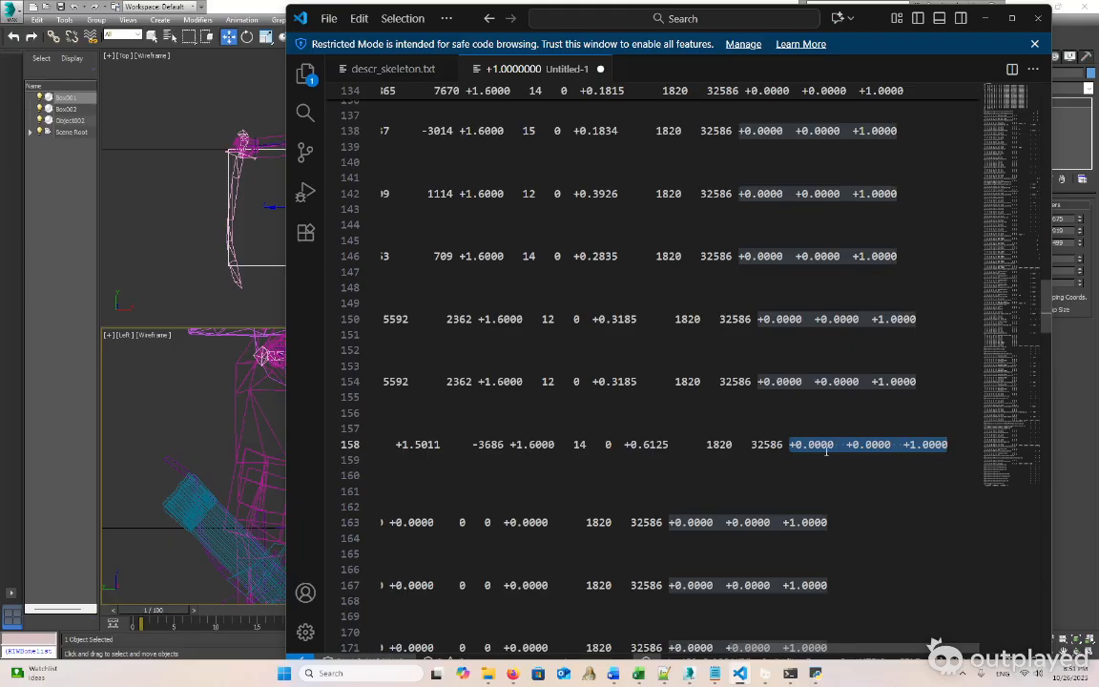
Look through the death animation entries below line 163 and highlight 17416 on the dying~to~his~right line
left_click_drag(772, 656, 764, 652)
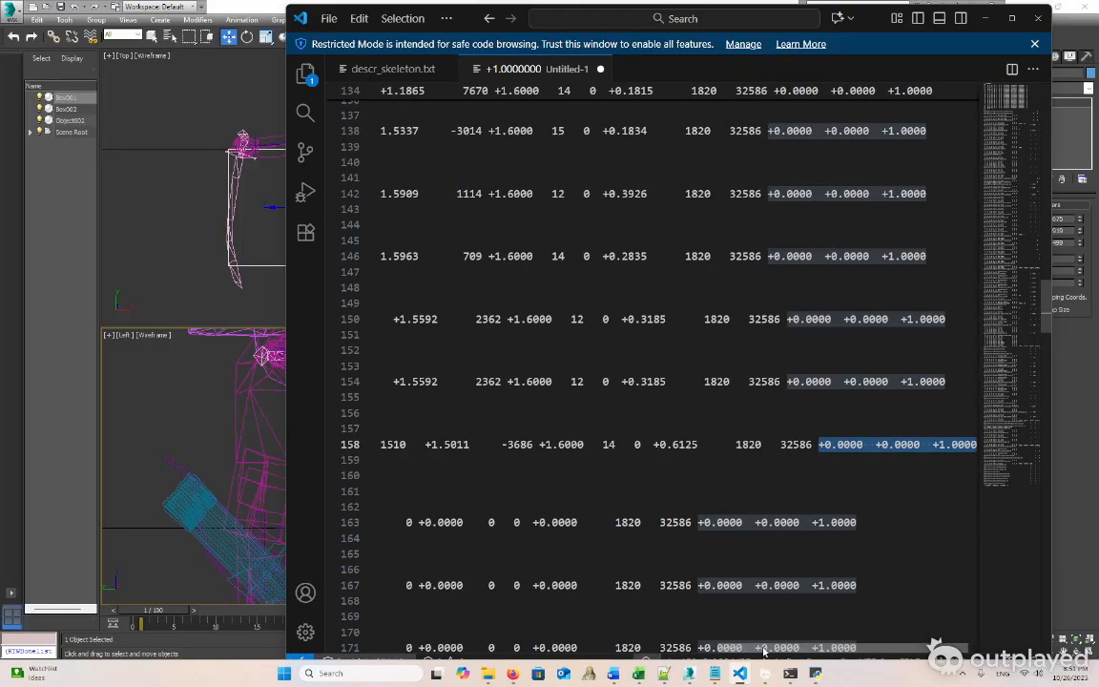
left_click_drag(763, 651, 425, 626)
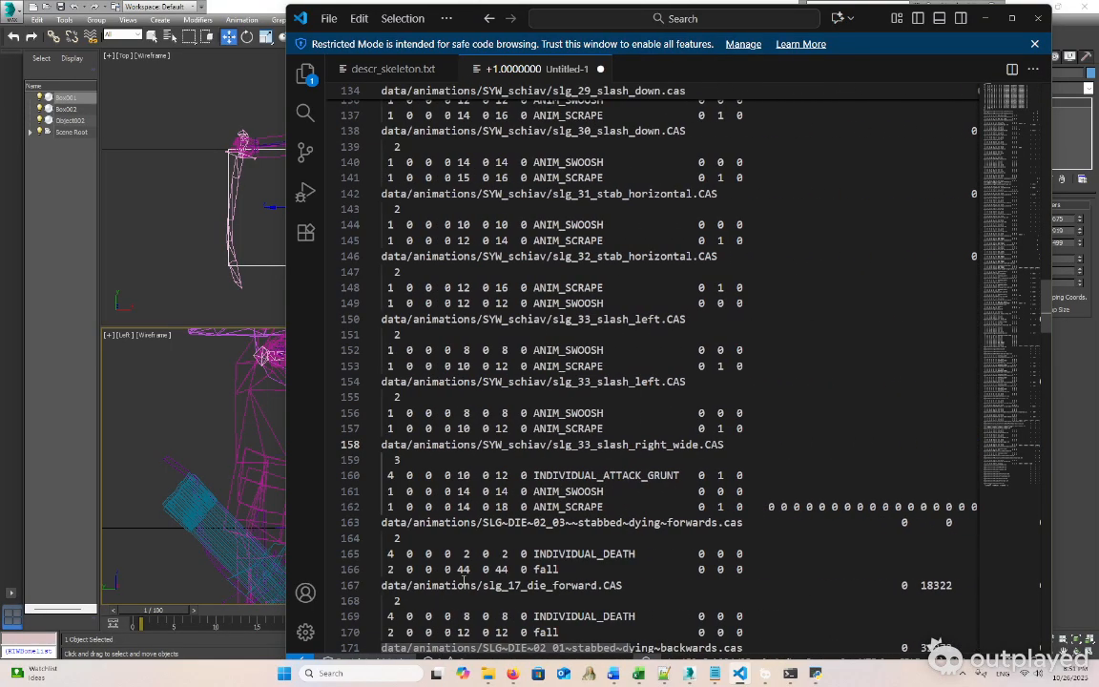
scroll(465, 579, "down", 8)
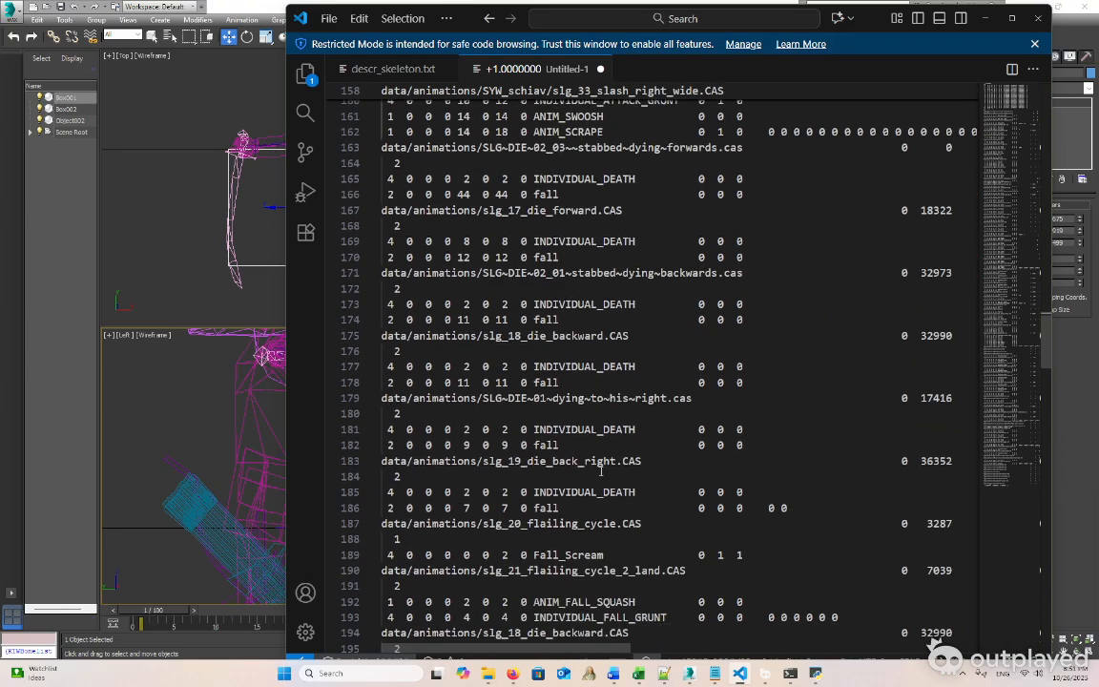
scroll(600, 469, "down", 3)
scroll(600, 469, "up", 4)
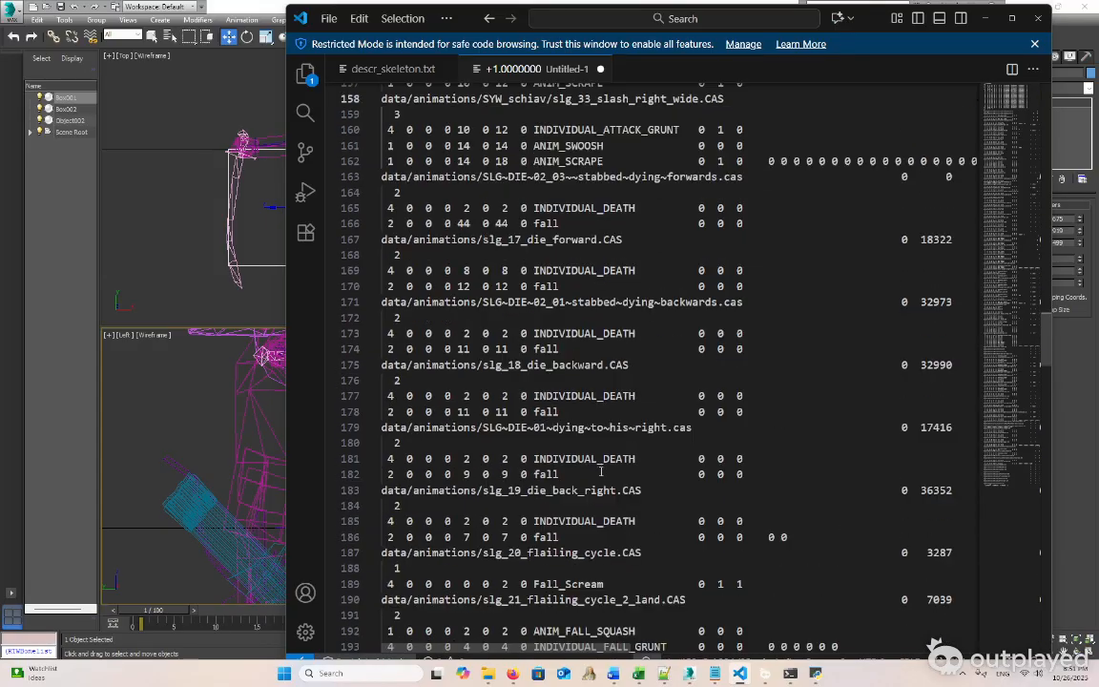
scroll(600, 471, "up", 1)
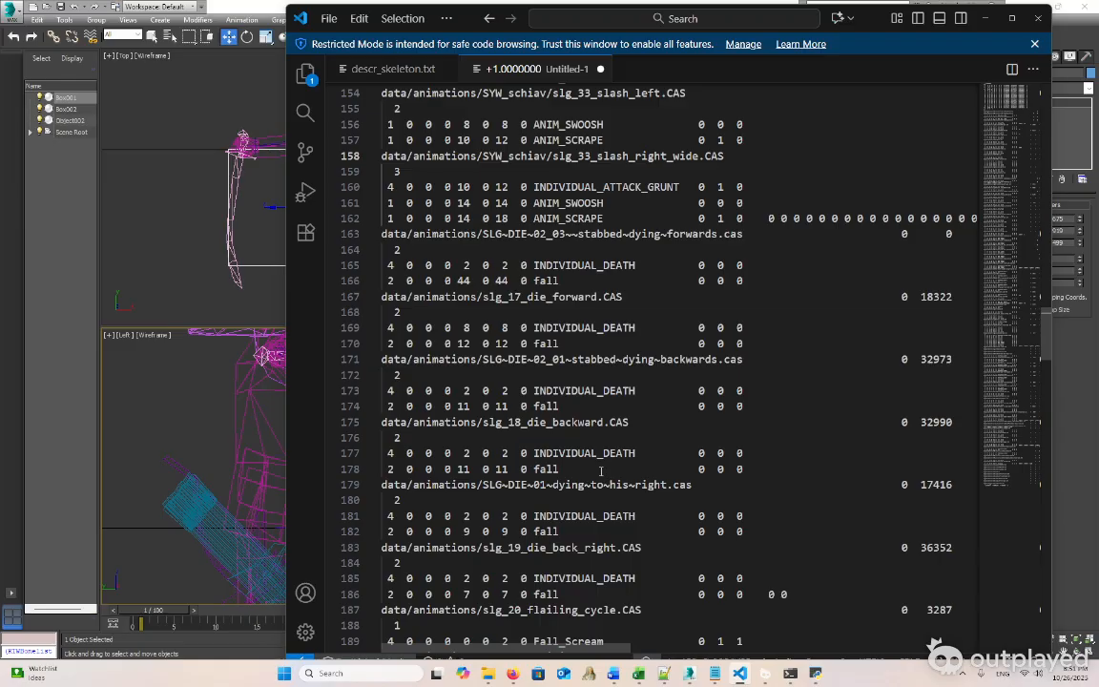
double_click(936, 485)
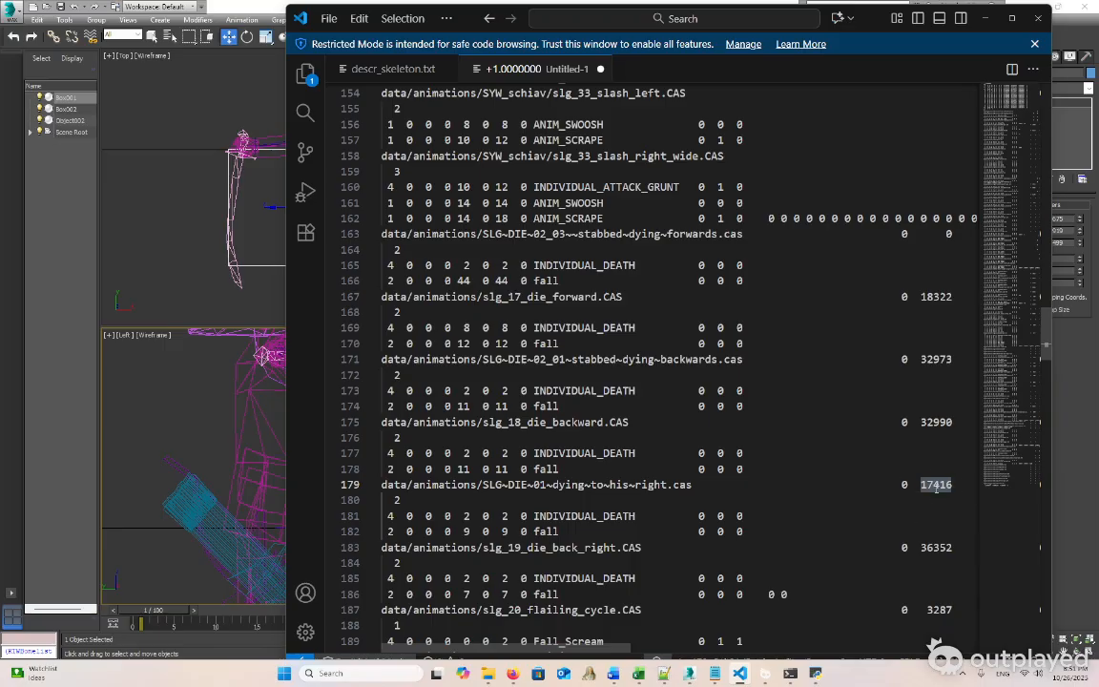
Look across the dying~to~his~right line's remaining columns and highlight the 0.0000 just before 1820 on line 179
scroll(934, 645, "right", 10)
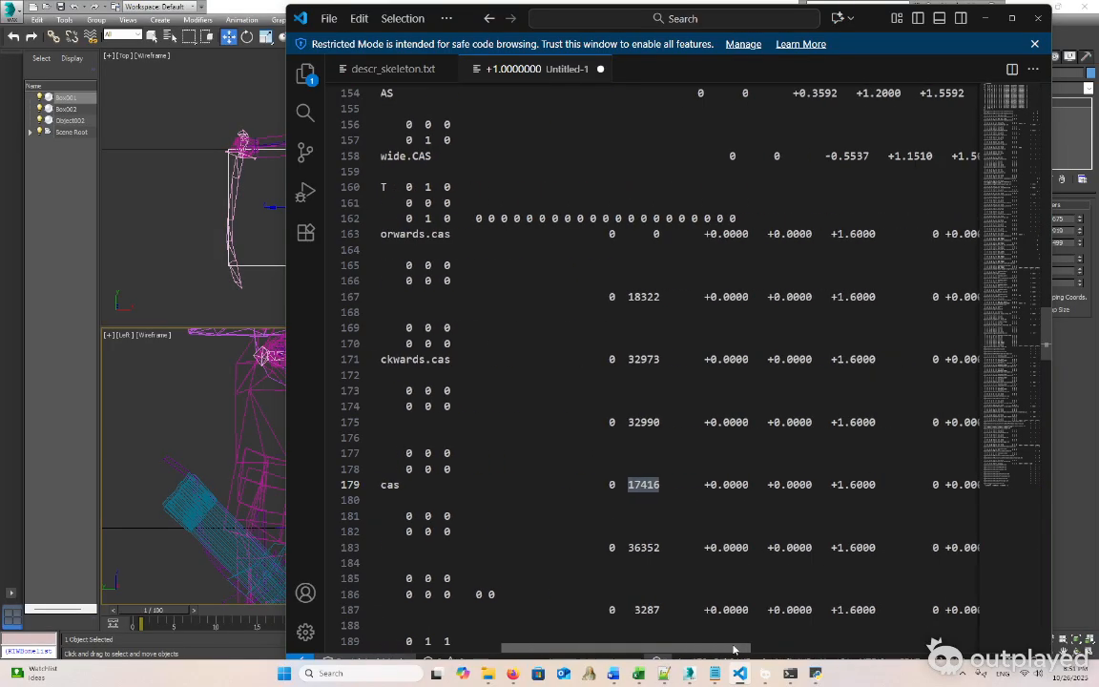
scroll(935, 645, "left", 5)
left_click(802, 494)
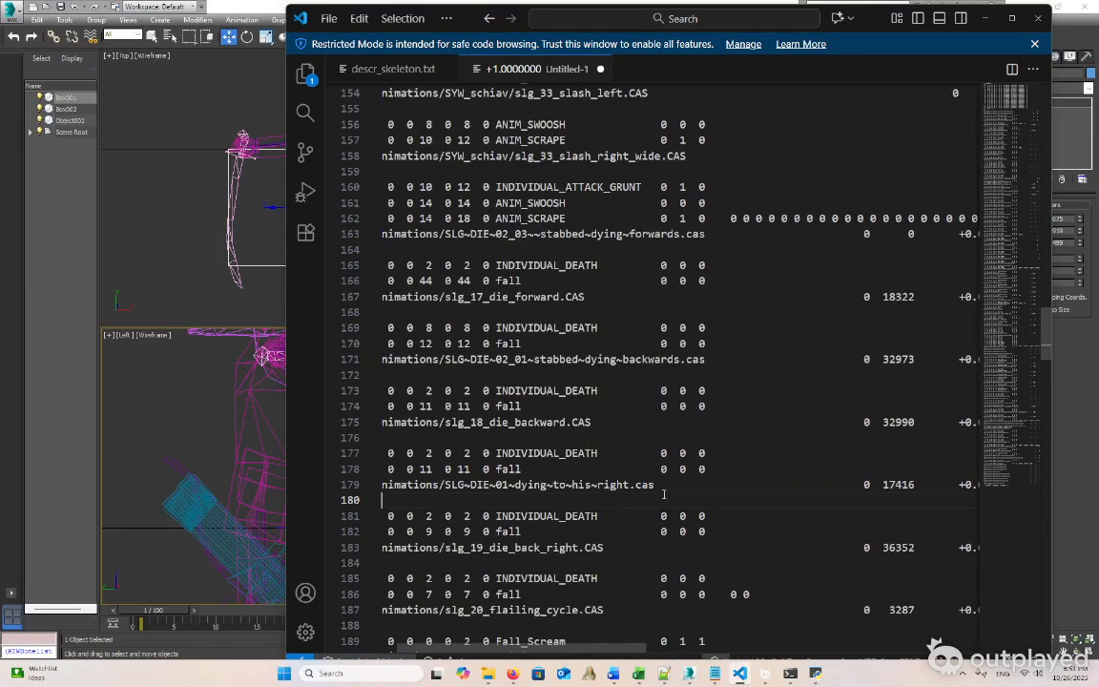
scroll(743, 506, "right", 10)
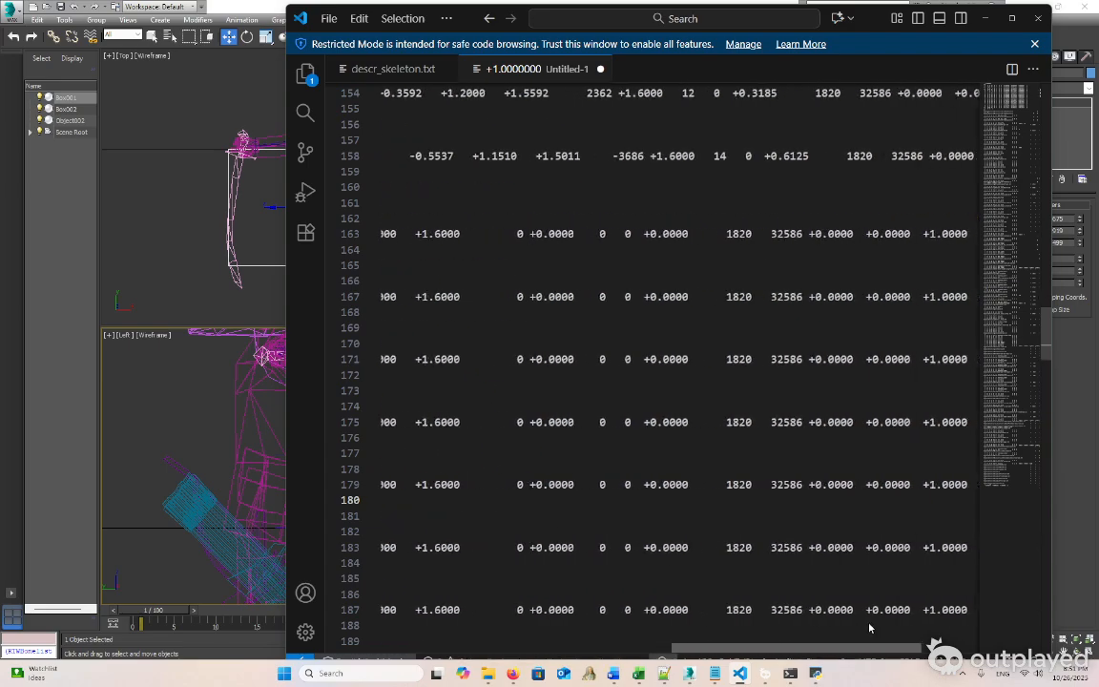
left_click(580, 484)
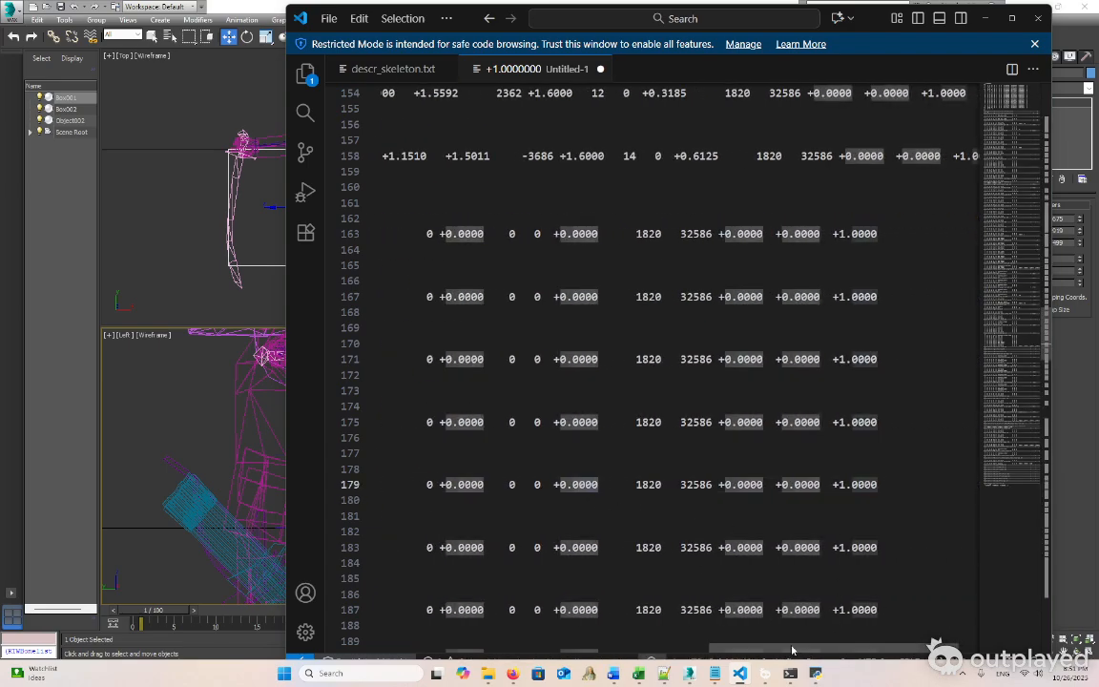
Look through the flailing, charge and earlier movement entries, ending at the Standing~idle entries near the start of the animation list
left_click_drag(788, 648, 452, 641)
left_click(652, 561)
scroll(656, 545, "down", 5)
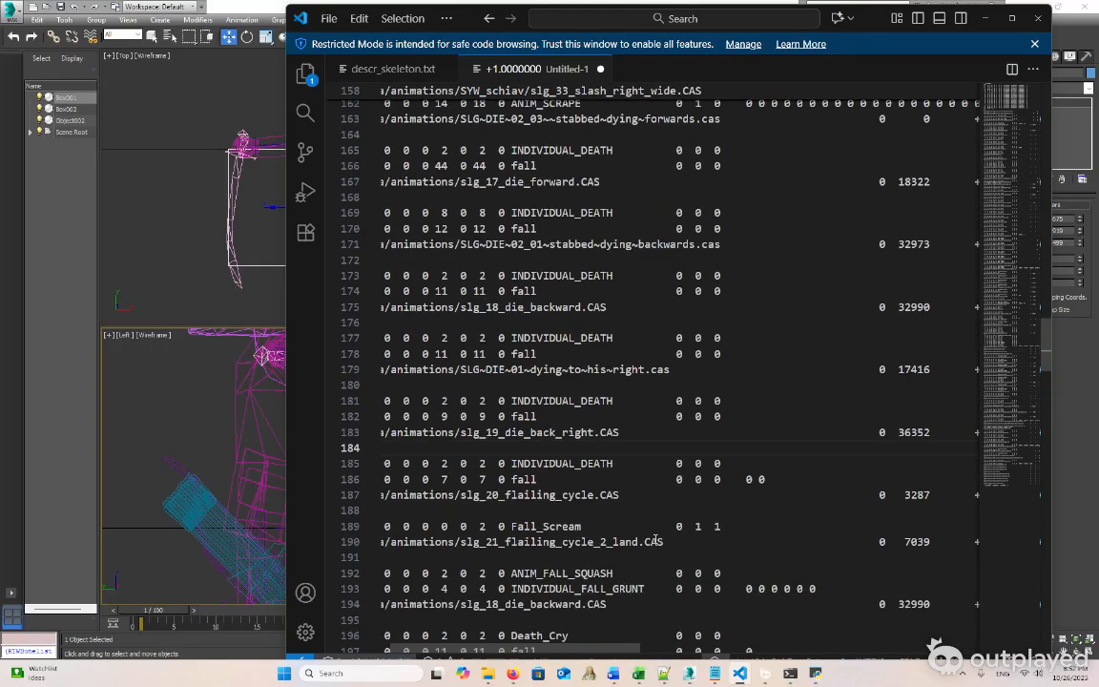
scroll(667, 514, "down", 13)
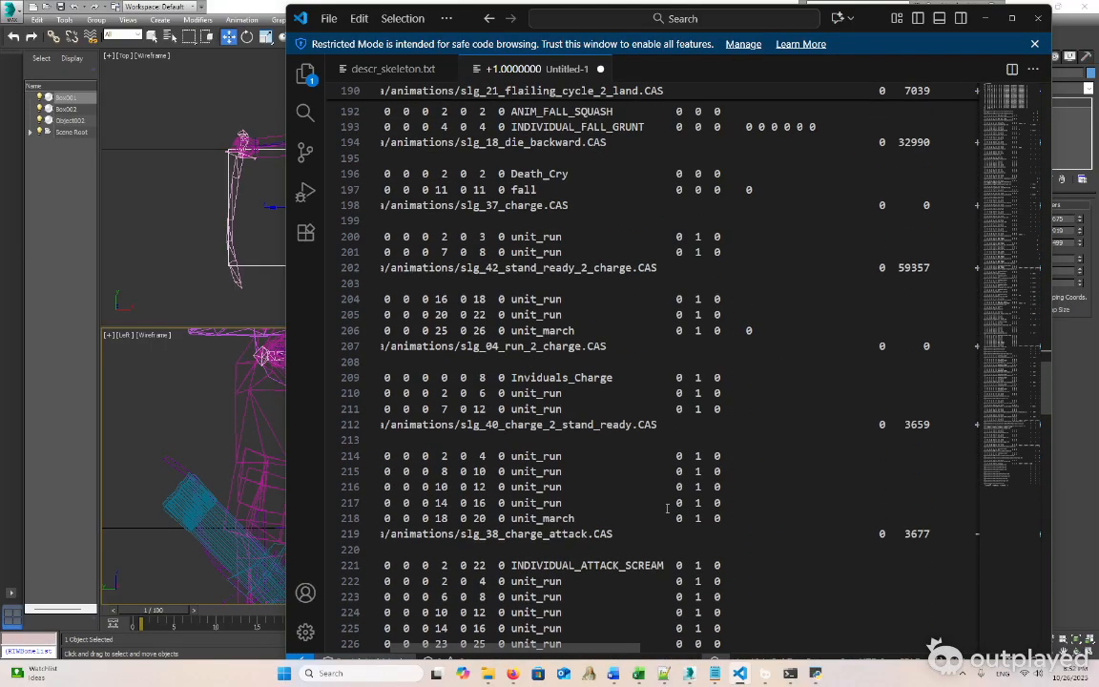
scroll(667, 508, "up", 20)
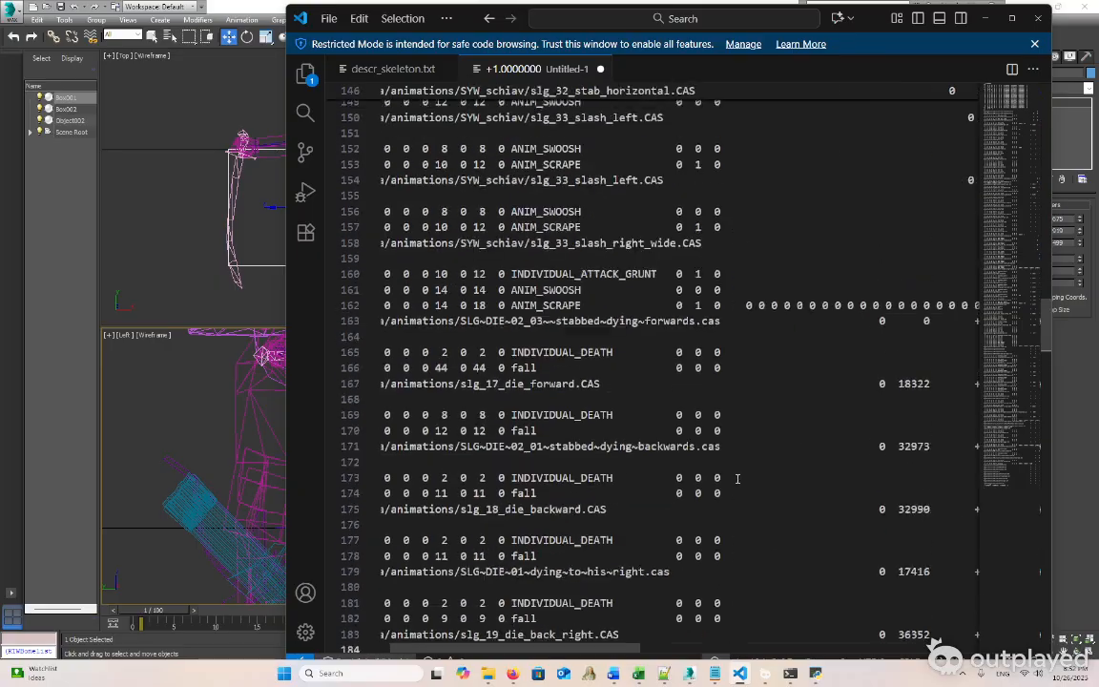
scroll(725, 511, "up", 20)
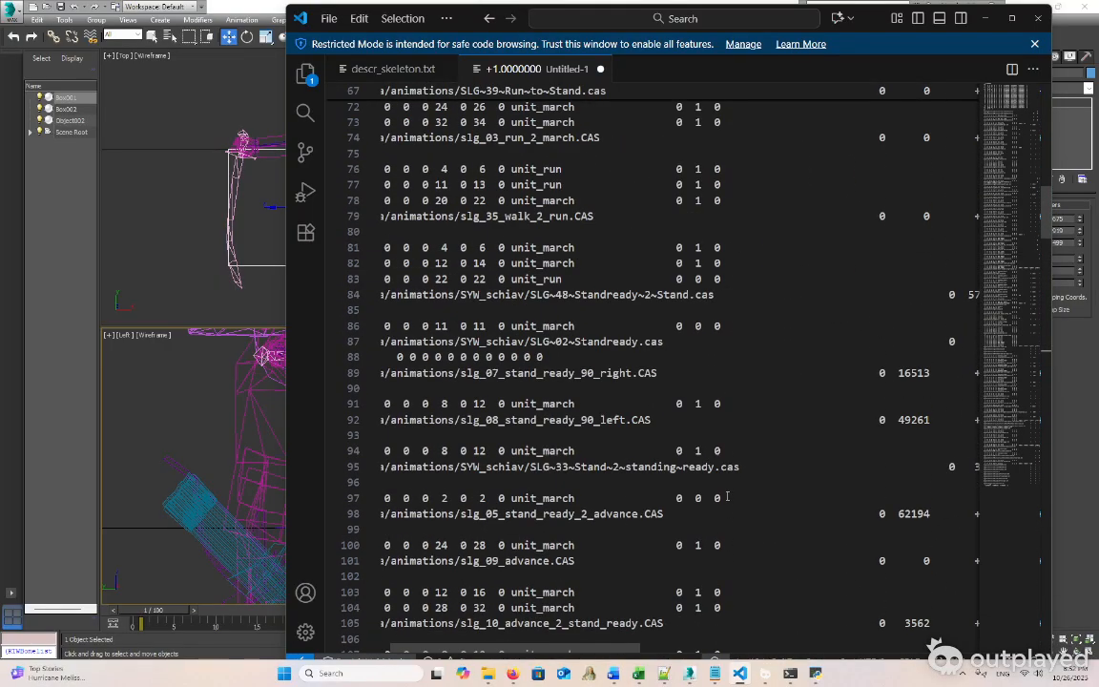
scroll(727, 495, "up", 12)
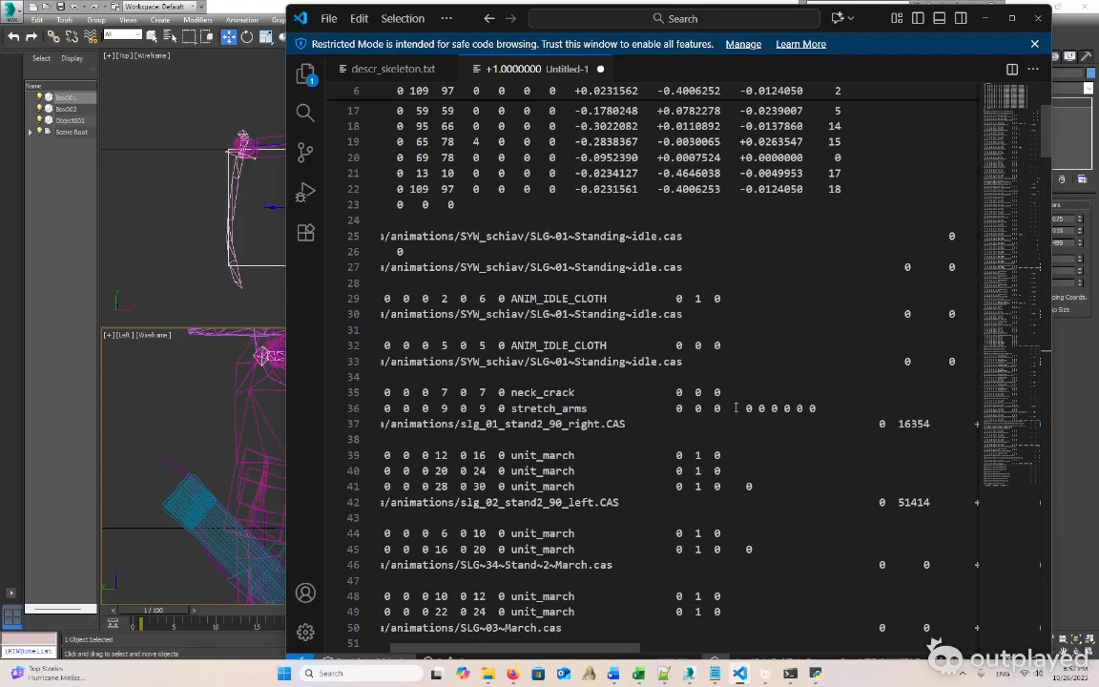
Delete the Standing~idle entry containing neck_crack and stretch_arms, and put an extra 0 in its place on line 32
left_click_drag(747, 408, 796, 345)
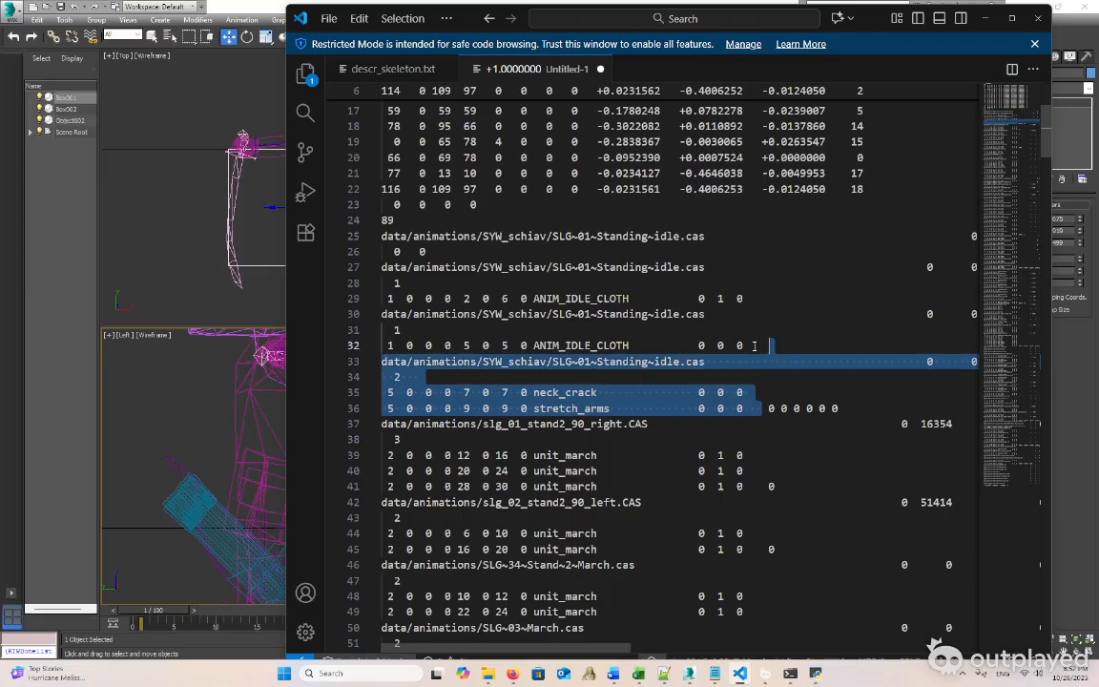
key("Delete")
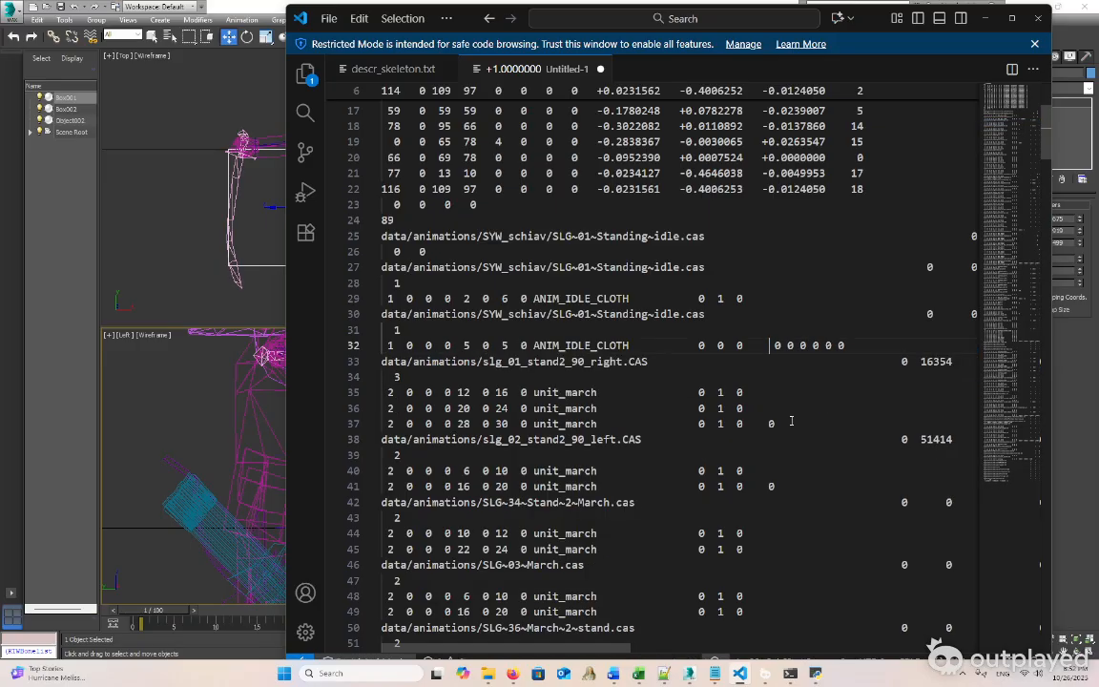
type("0")
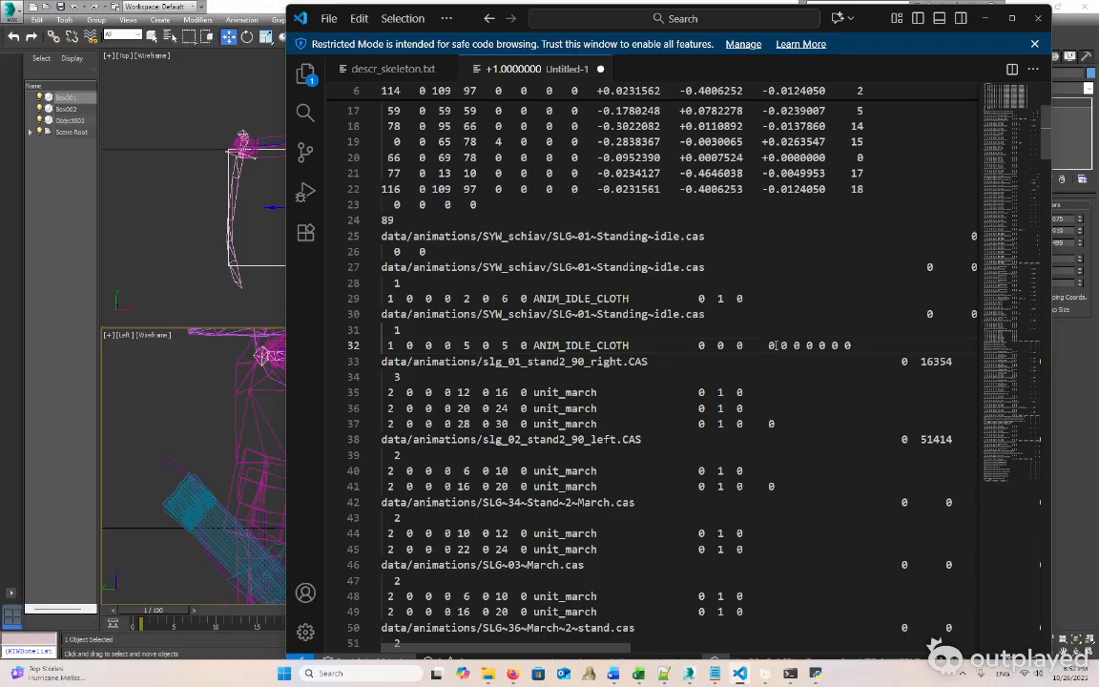
Highlight the stand2_90 entries below line 32, the 89 on line 24, and the row of zeros closing line 32
left_click_drag(527, 362, 604, 504)
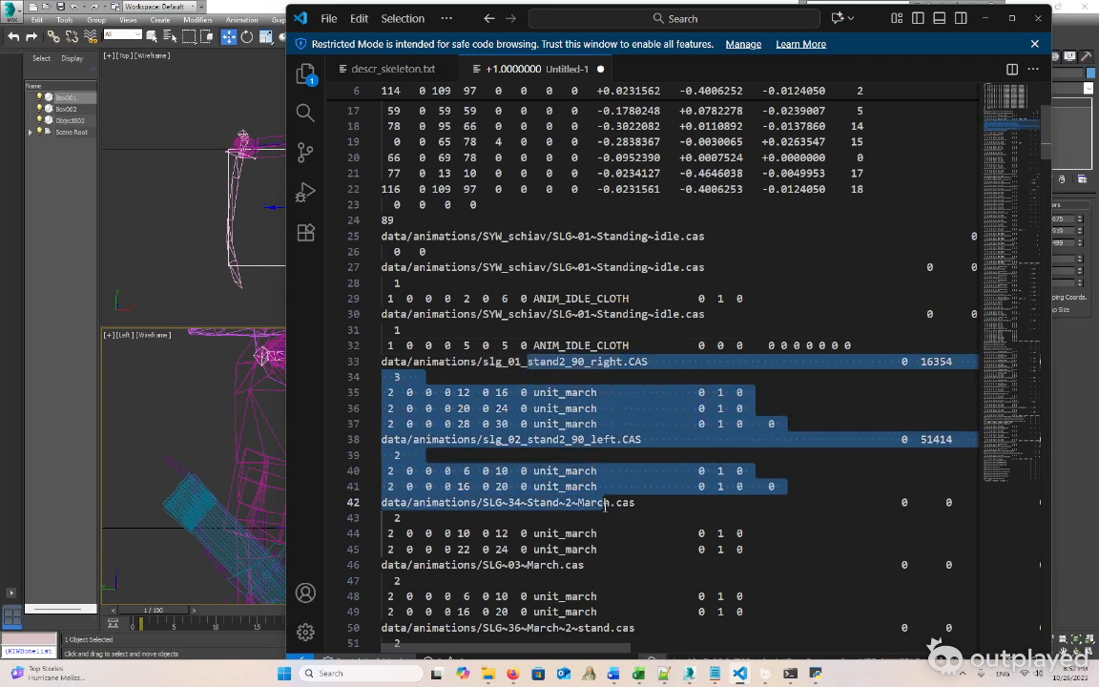
scroll(532, 391, "up", 1)
left_click(439, 293)
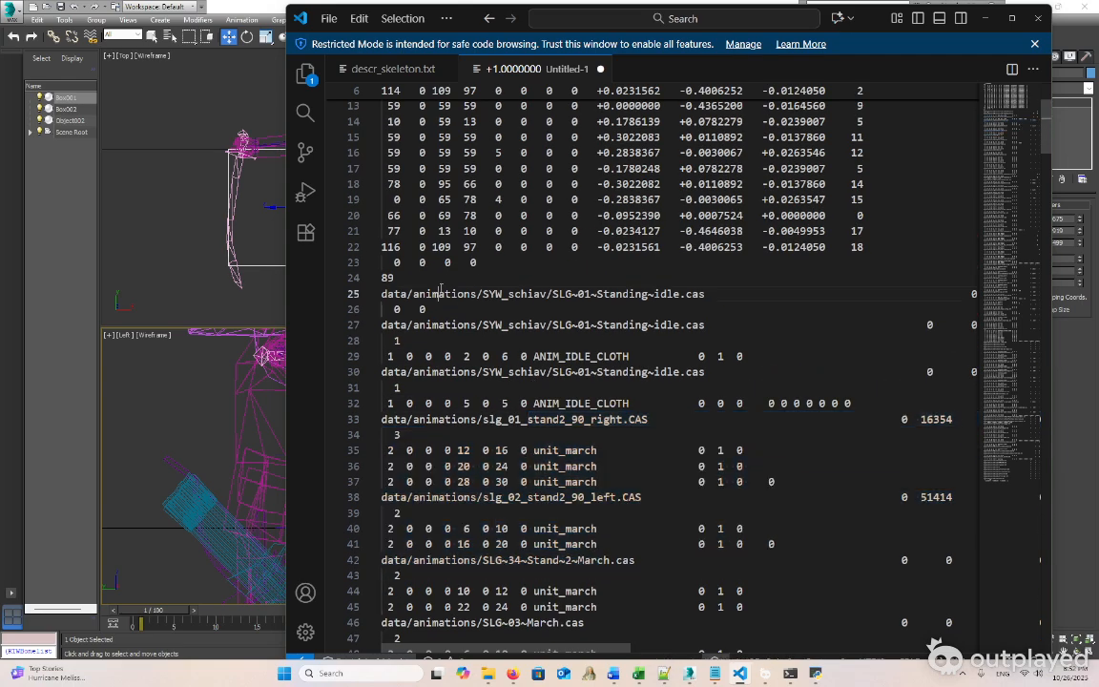
left_click_drag(388, 277, 382, 277)
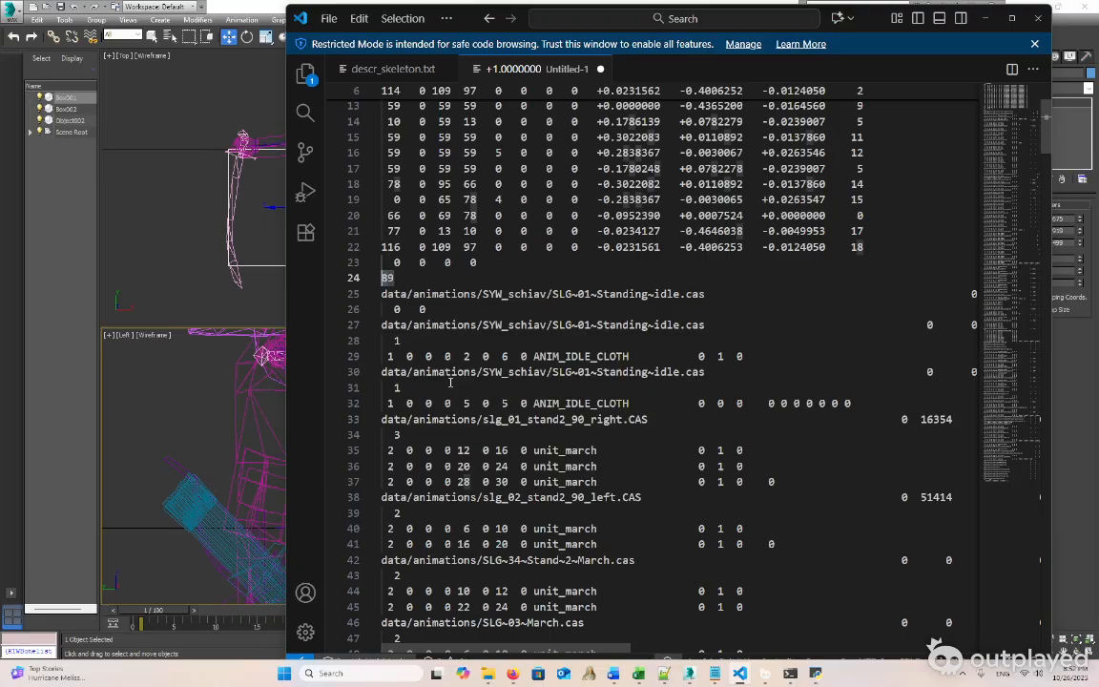
left_click_drag(769, 402, 851, 404)
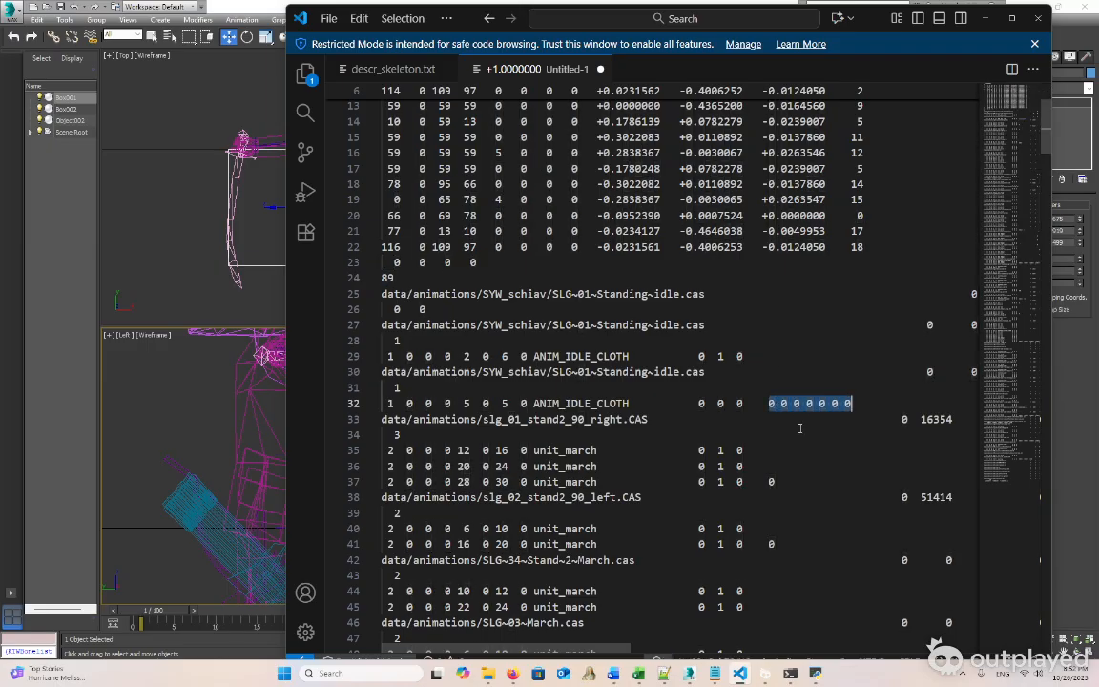
Undo the added 0 and the deletion of the neck_crack and stretch_arms entry
key("Left")
key("Delete")
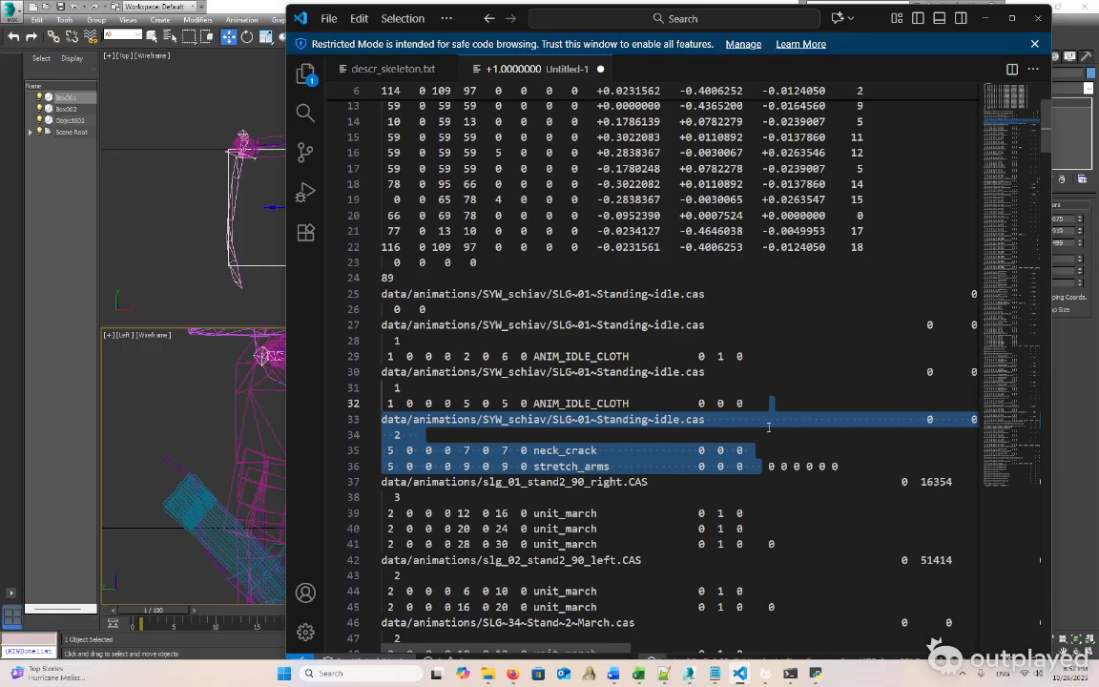
left_click(802, 433)
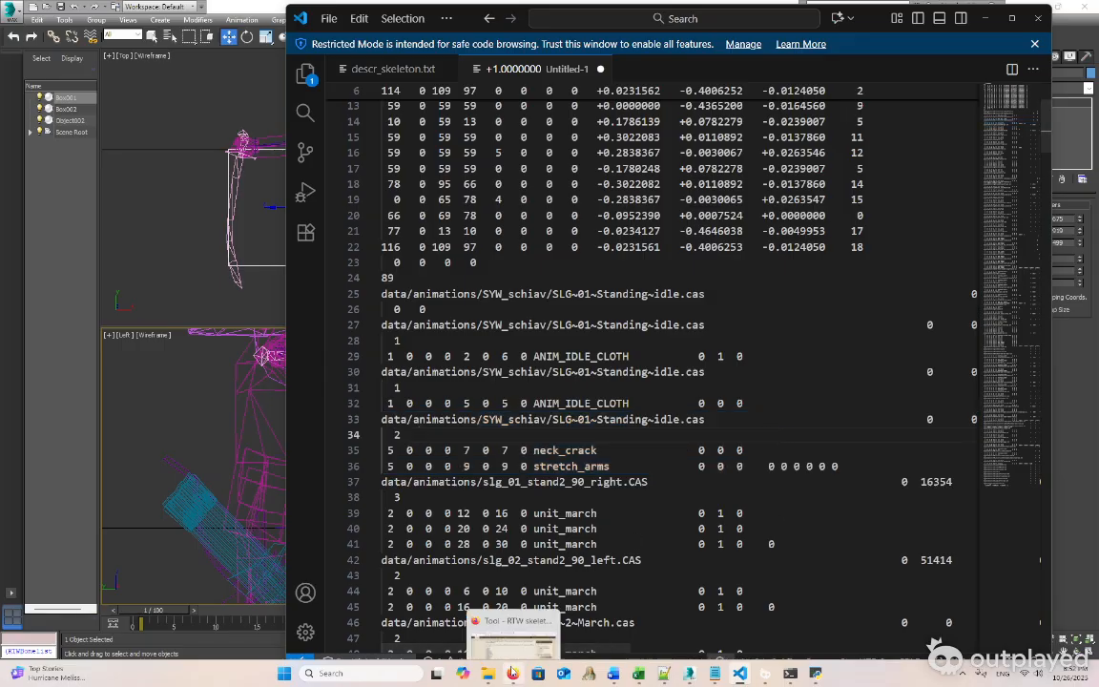
Switch to Firefox and search the web in a new tab for "order of animations in the skeleton file rome total war"
left_click(512, 672)
left_click_drag(536, 32, 610, 37)
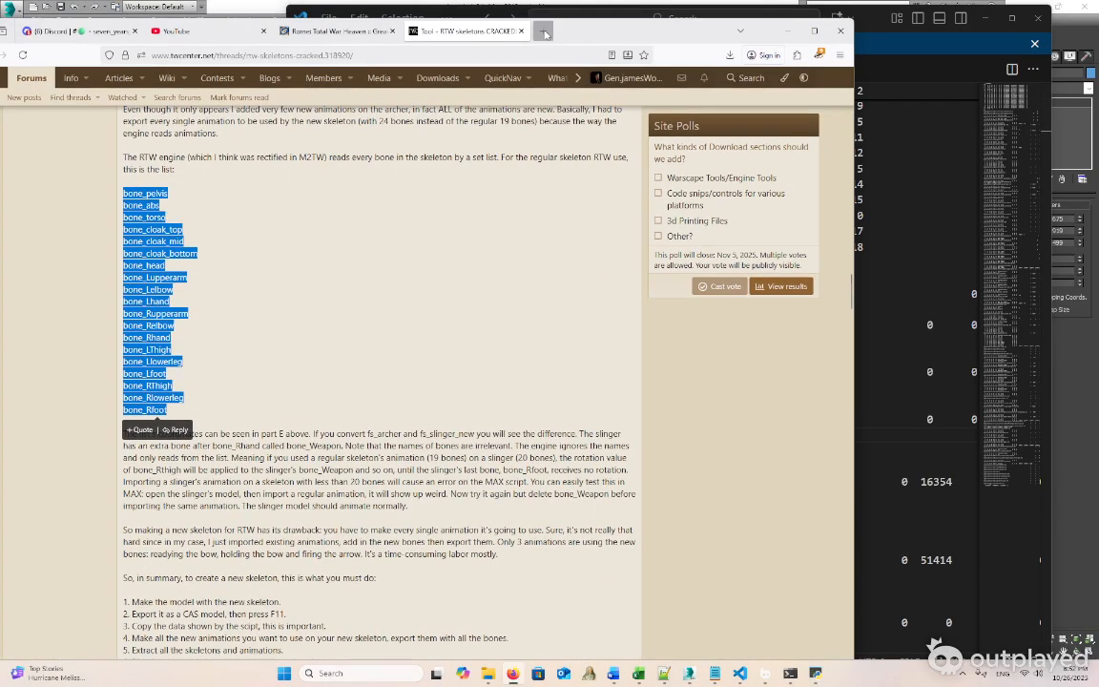
key("ctrl+t")
type("order of a")
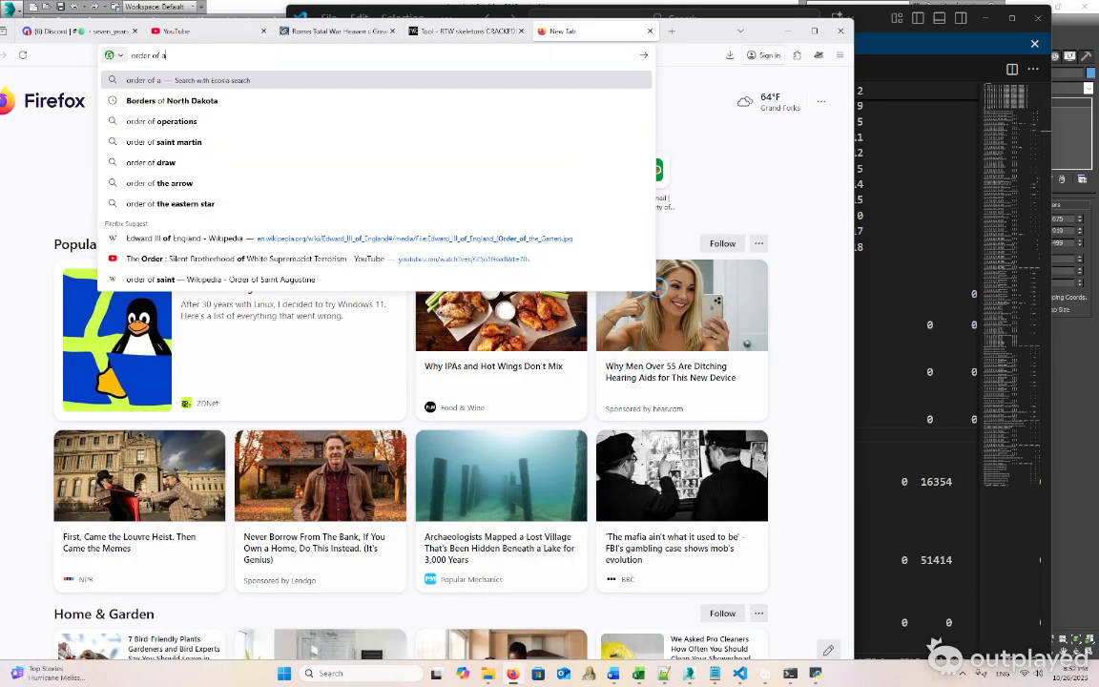
type("nimations in the skele")
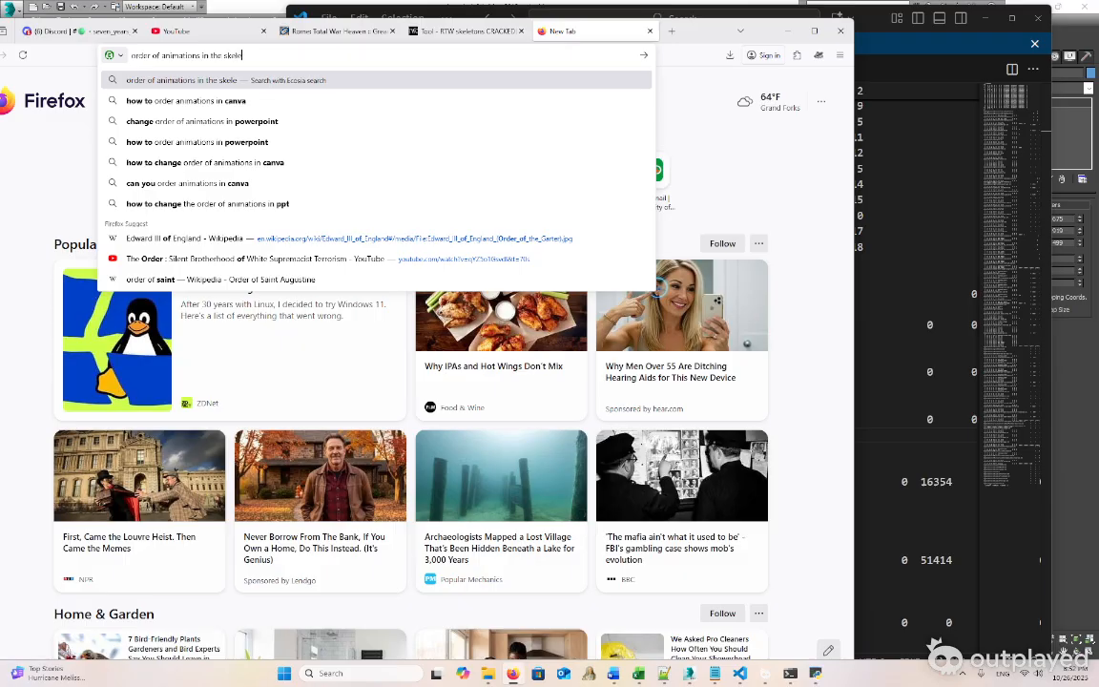
type("ton file rome total war")
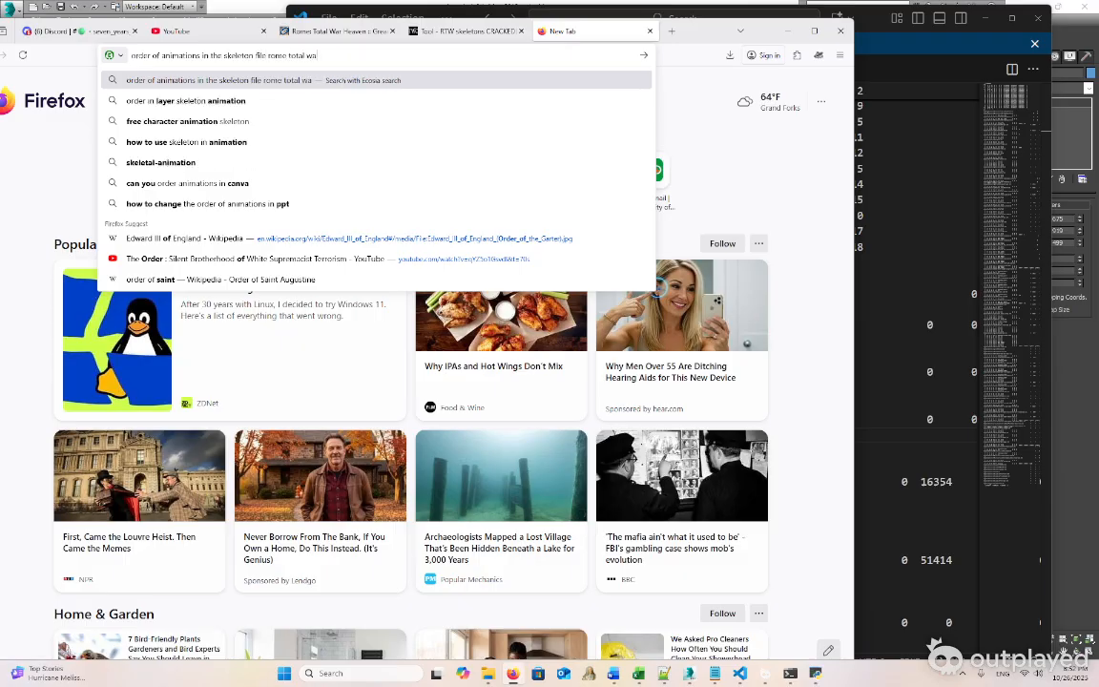
key("Return")
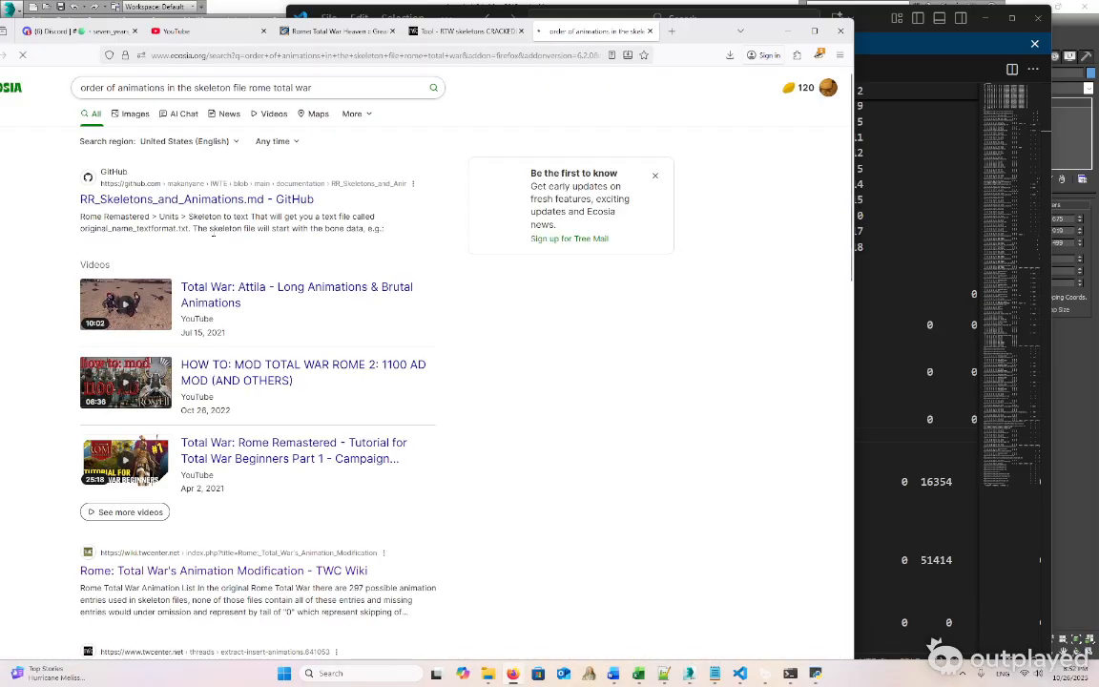
Open the RR_Skeletons_and_Animations.md result on GitHub and read through its bone table and animation list sections
left_click(208, 197)
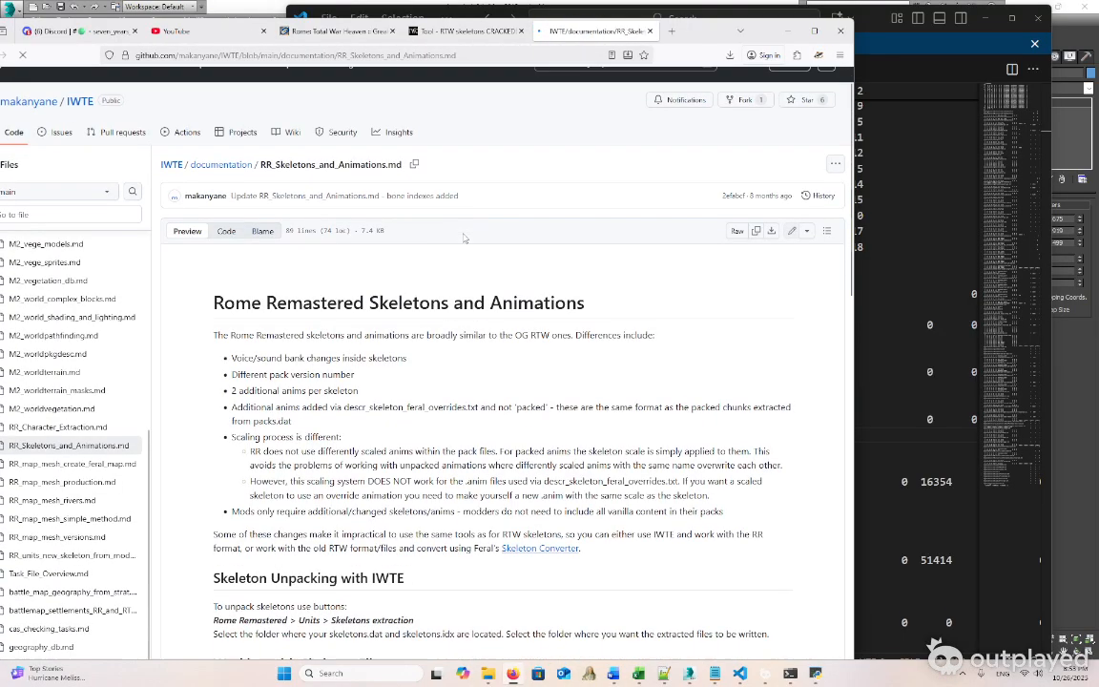
scroll(463, 238, "down", 3)
scroll(464, 240, "down", 10)
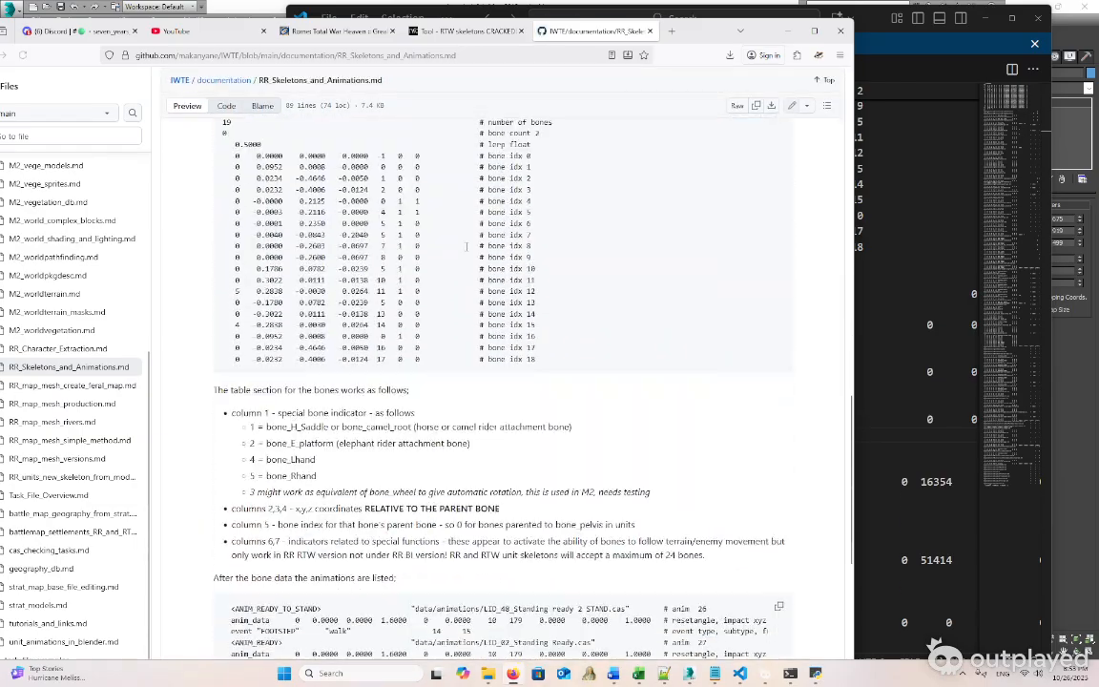
scroll(472, 371, "down", 1)
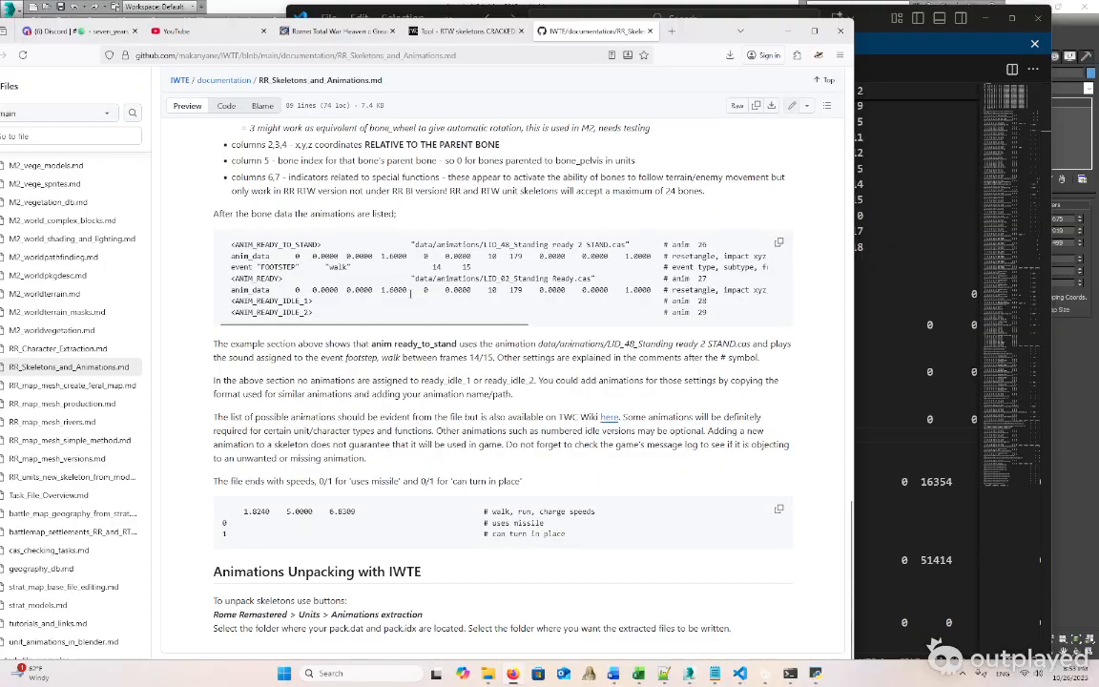
scroll(446, 448, "up", 15)
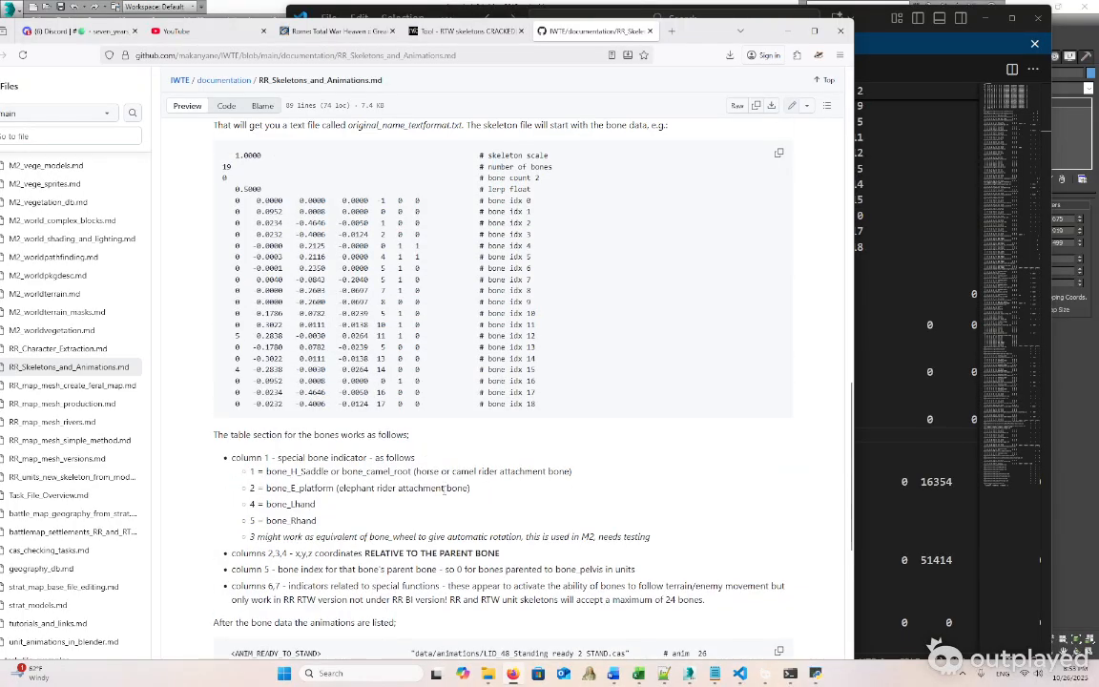
scroll(450, 359, "up", 3)
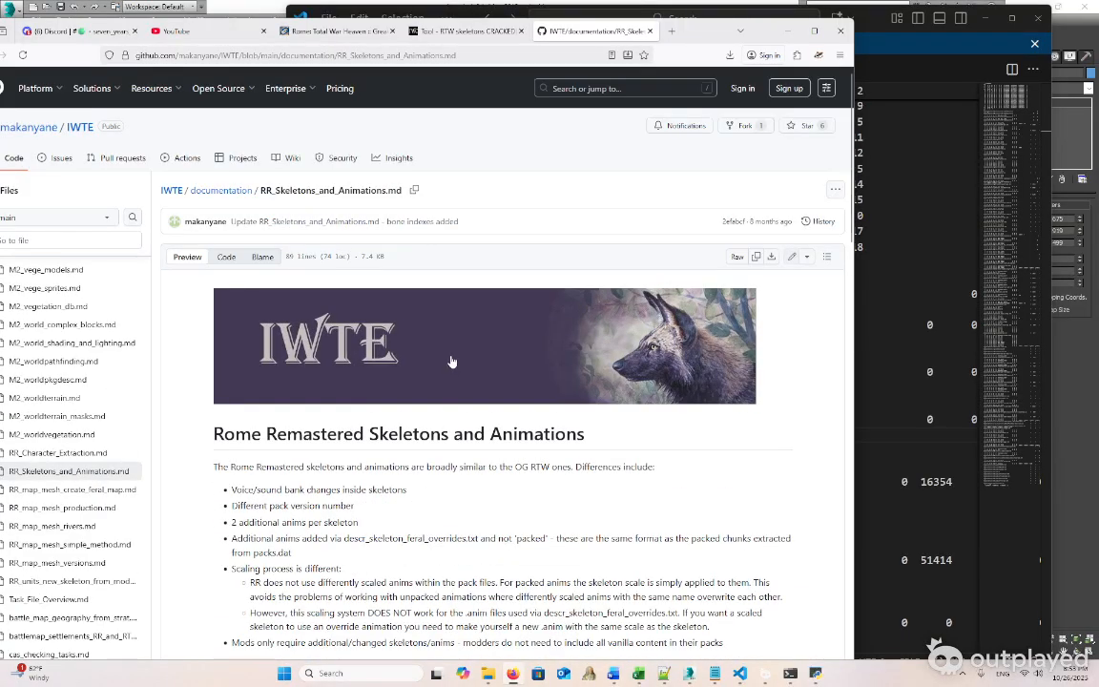
Close the GitHub documentation page, check the Rome Total War Heaven page, and return to the skeleton text in Visual Studio Code
left_click(462, 31)
left_click(322, 32)
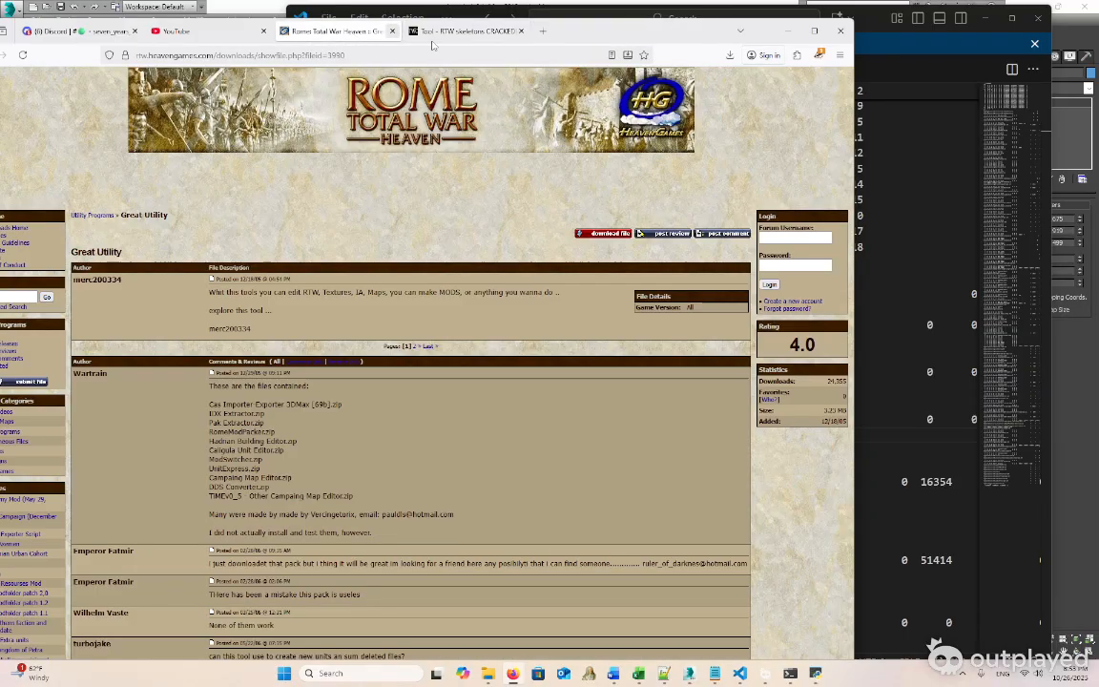
left_click_drag(574, 34, 644, 38)
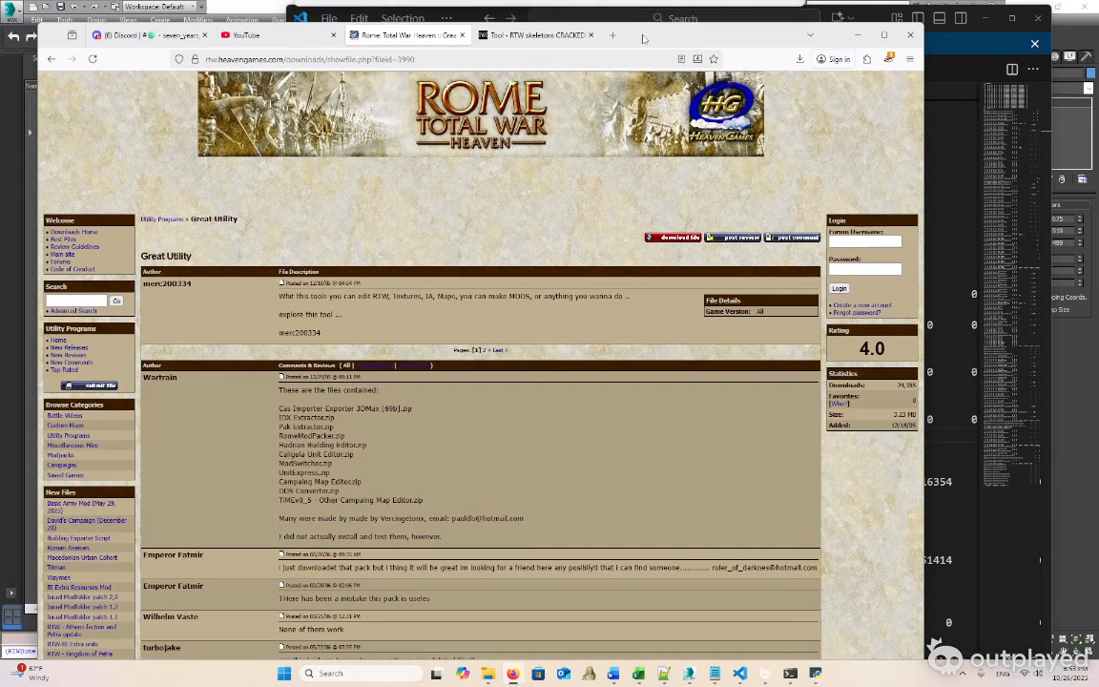
left_click(859, 36)
Look through the march and run entries, and highlight SLG on line 25 and the six zeros closing line 36
scroll(616, 398, "down", 9)
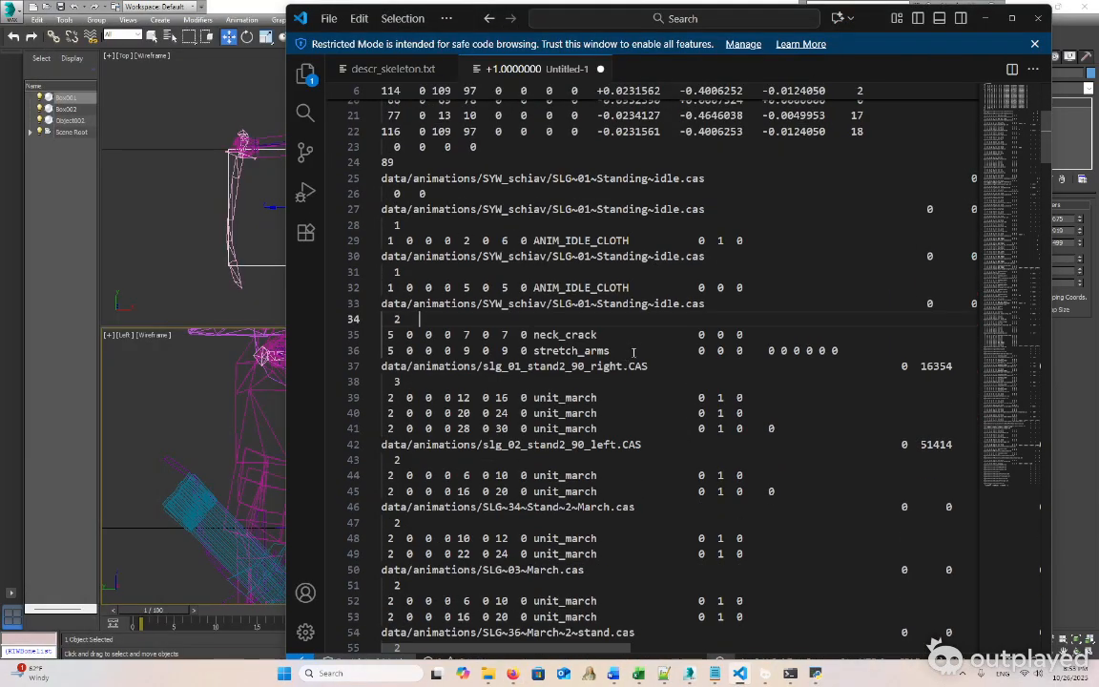
scroll(615, 399, "down", 2)
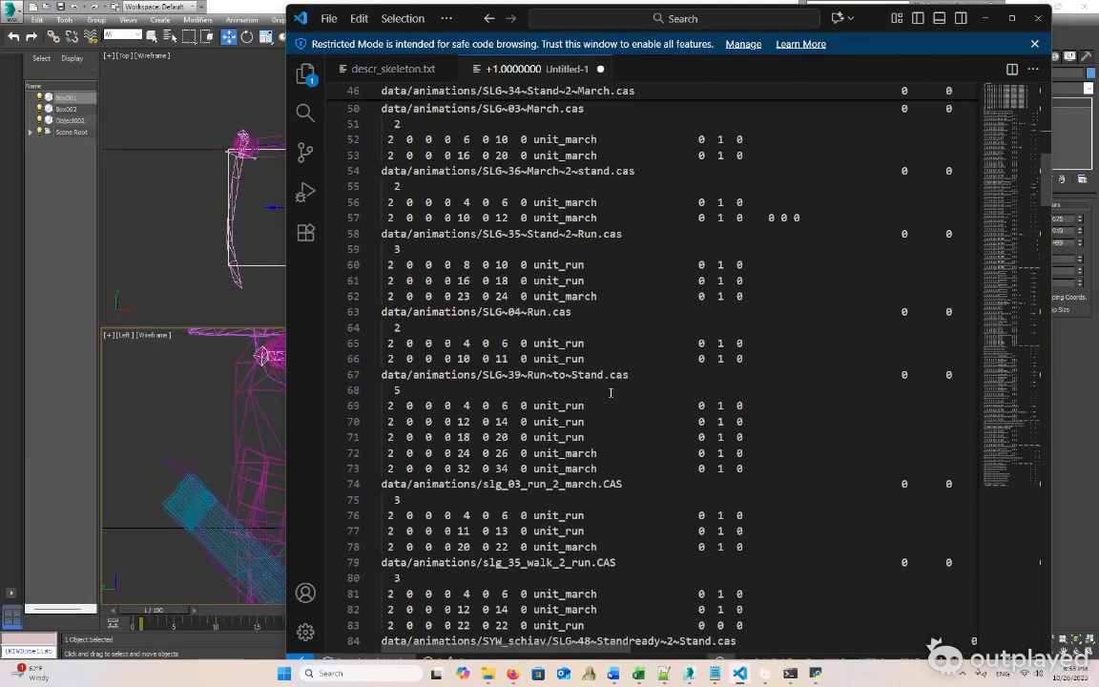
scroll(553, 358, "up", 5)
scroll(548, 235, "up", 3)
left_click_drag(519, 290, 579, 335)
scroll(579, 274, "up", 3)
triple_click(567, 264)
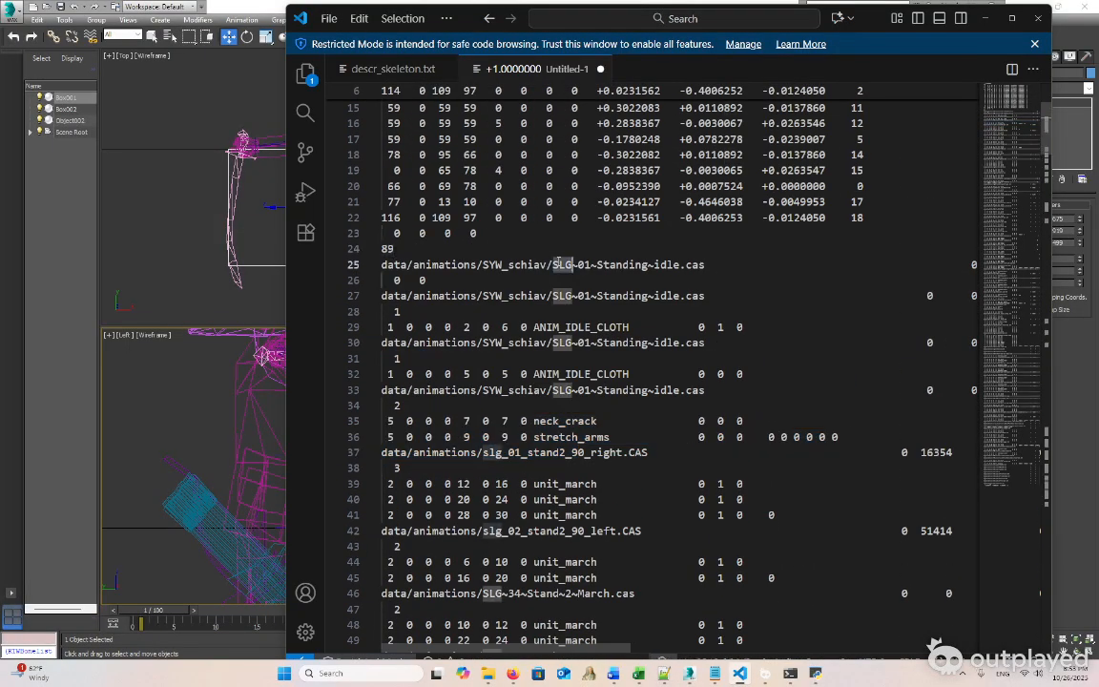
double_click(646, 420)
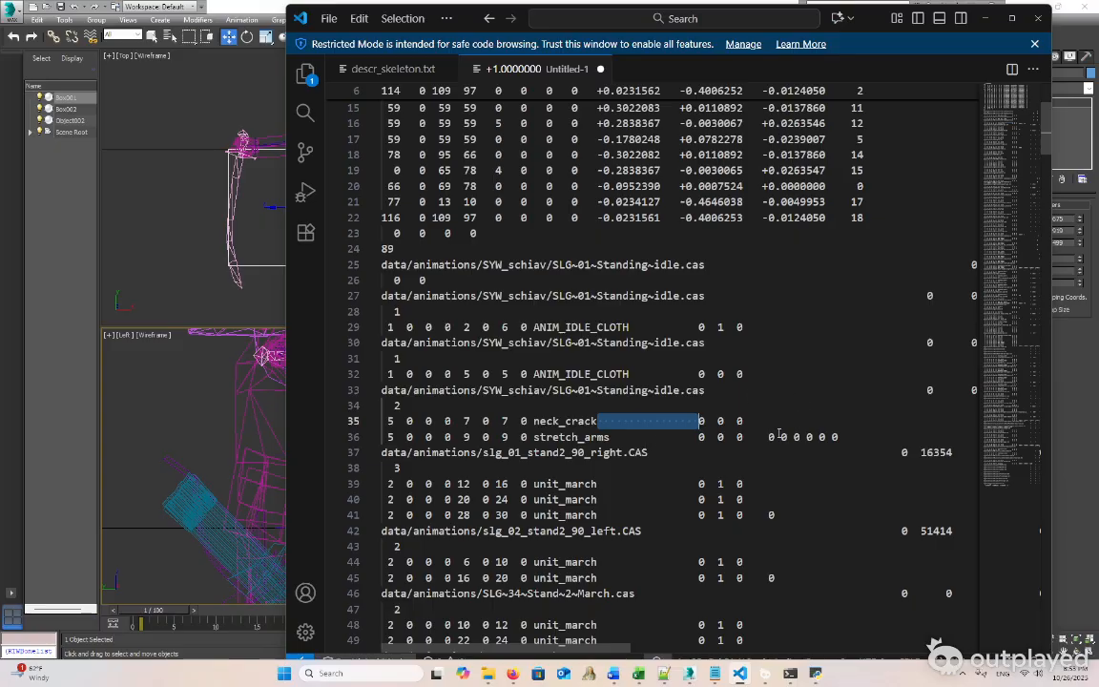
left_click_drag(770, 437, 865, 436)
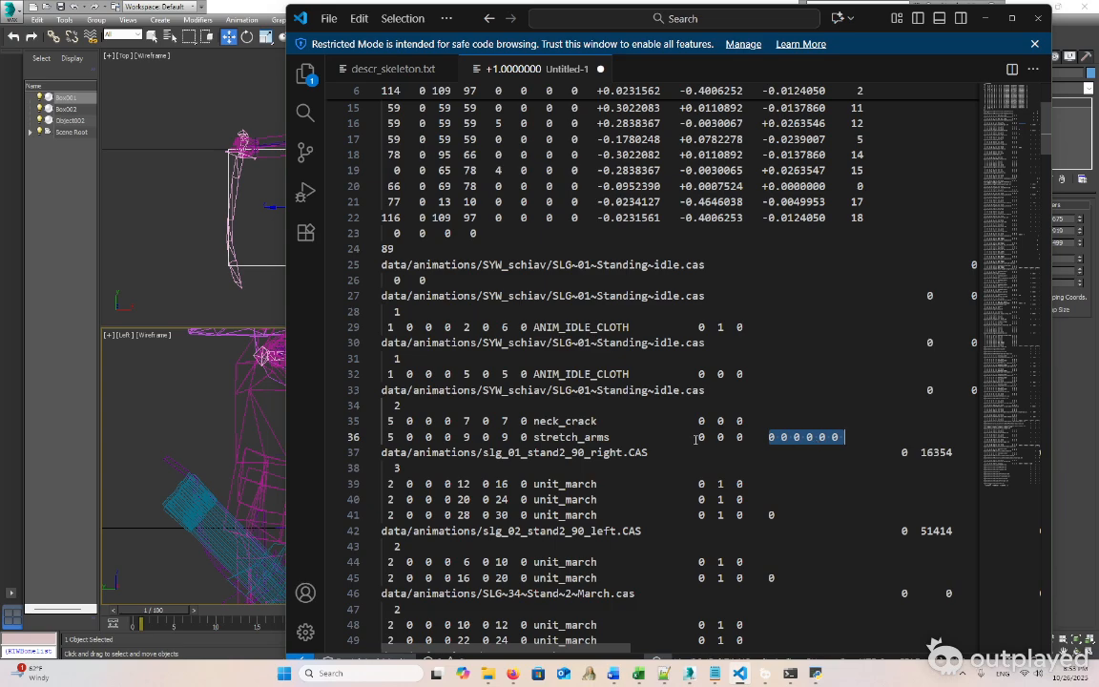
Undo the latest edits in the untitled skeleton document and redo them to bring its text back
scroll(695, 440, "down", 2)
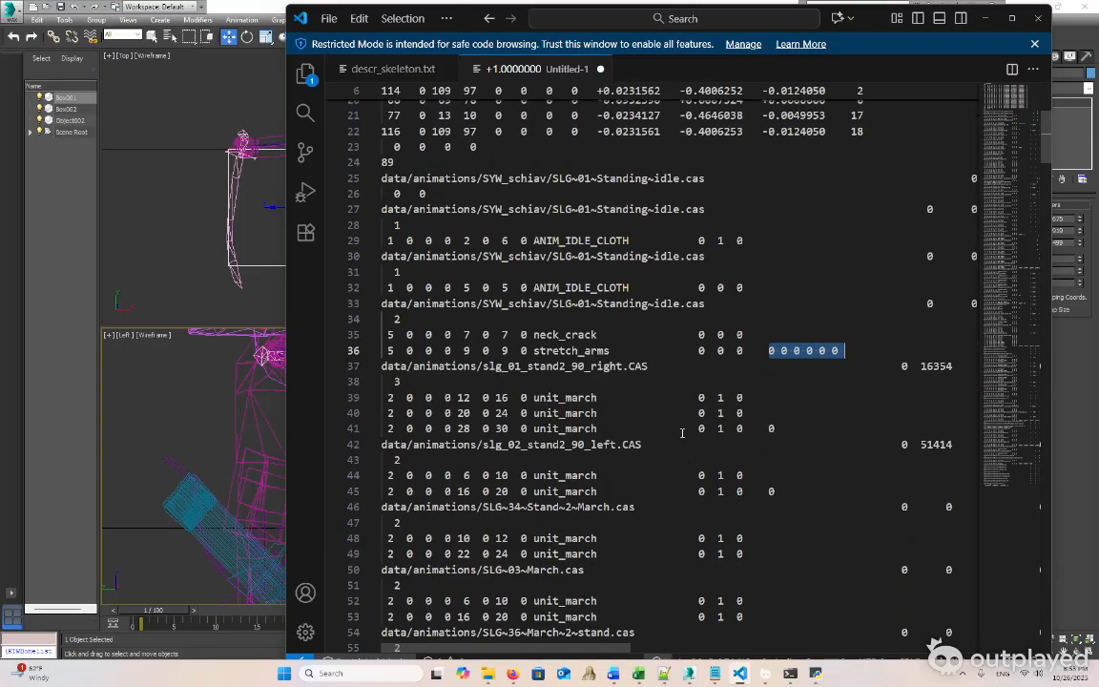
scroll(682, 433, "down", 5)
left_click(682, 433)
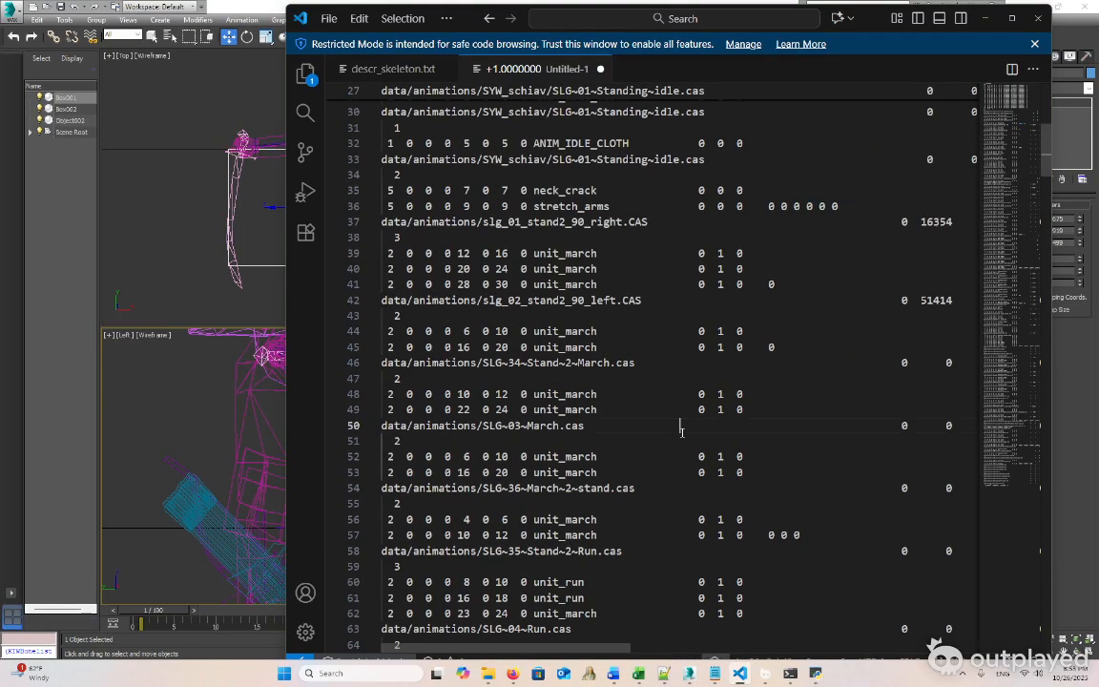
key("ctrl+z")
key("ctrl+z")
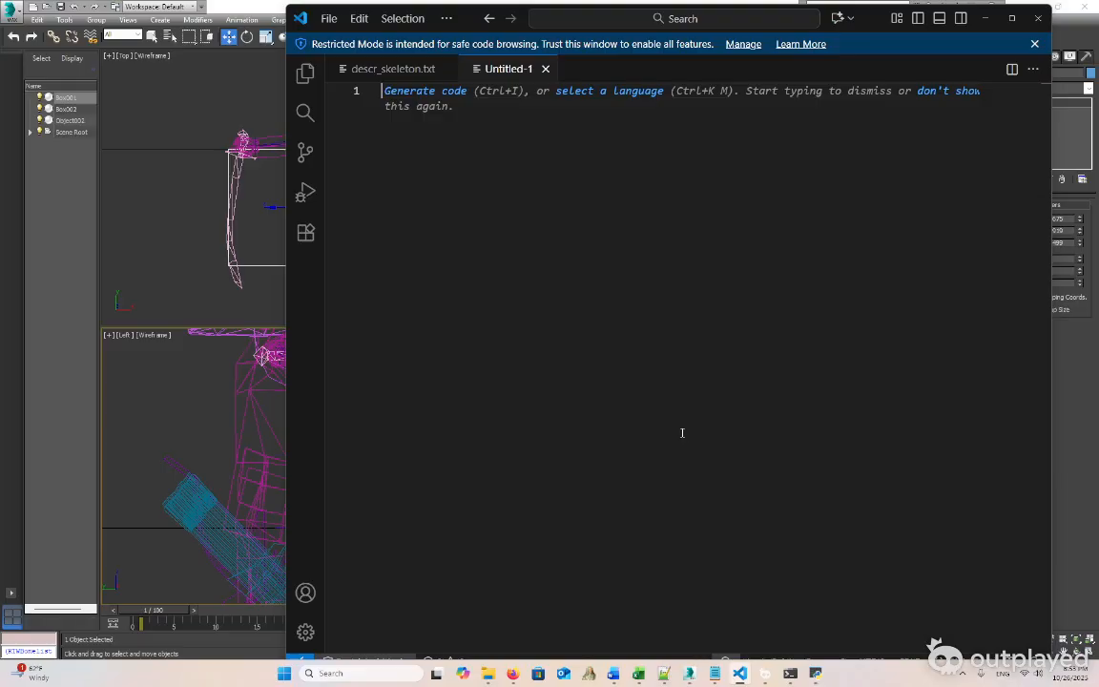
key("ctrl+y")
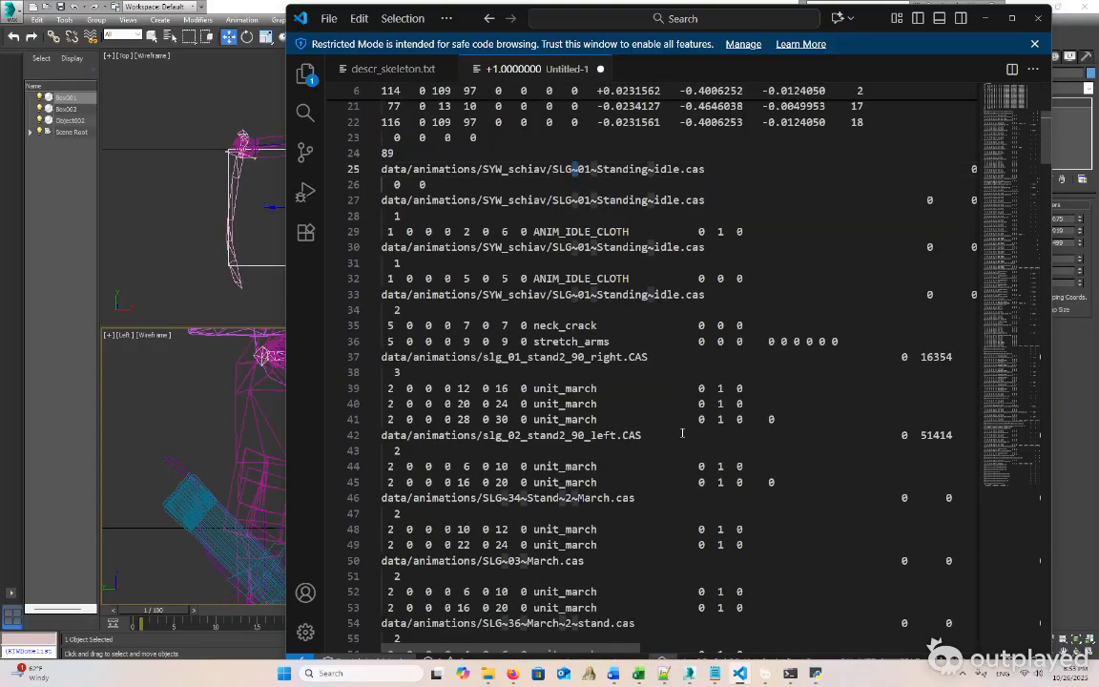
Go to the end of the skeleton text and highlight its closing lines 351 and 352 beneath the SLG_swim_attack.CAS entry
scroll(682, 433, "down", 15)
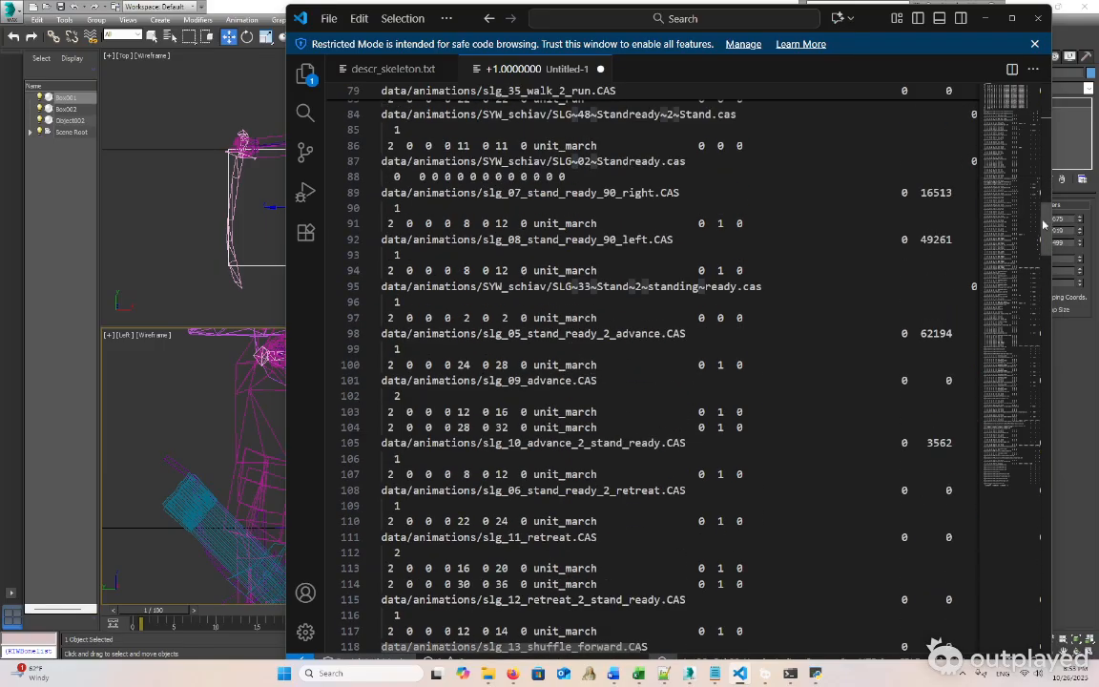
left_click_drag(1044, 224, 1016, 595)
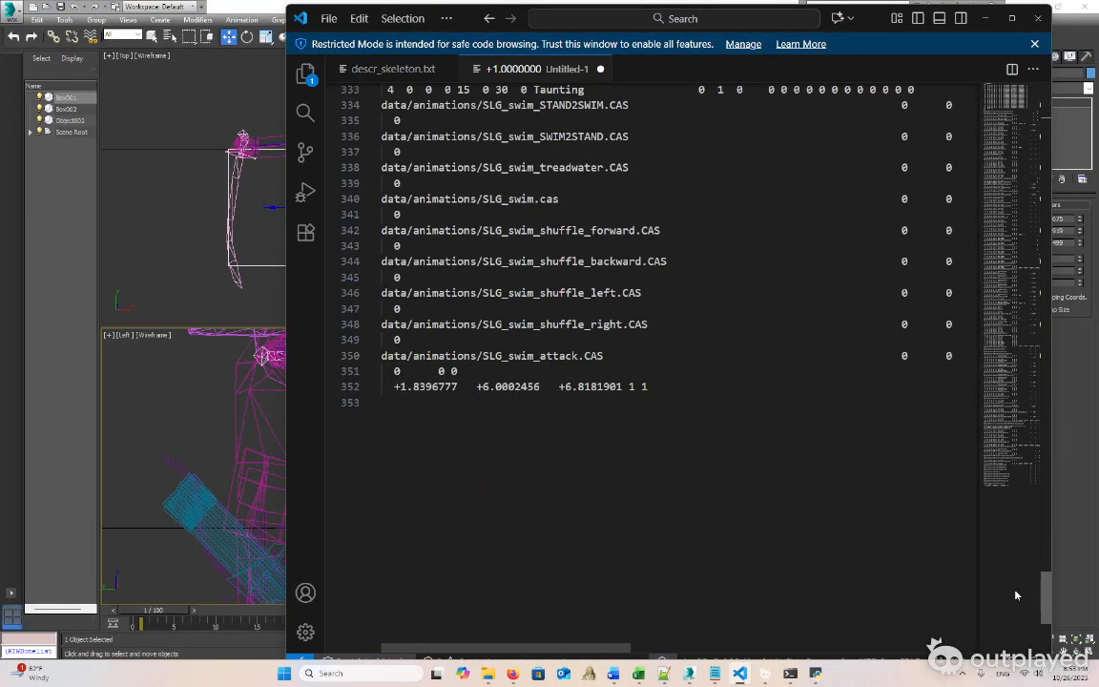
left_click_drag(654, 386, 373, 370)
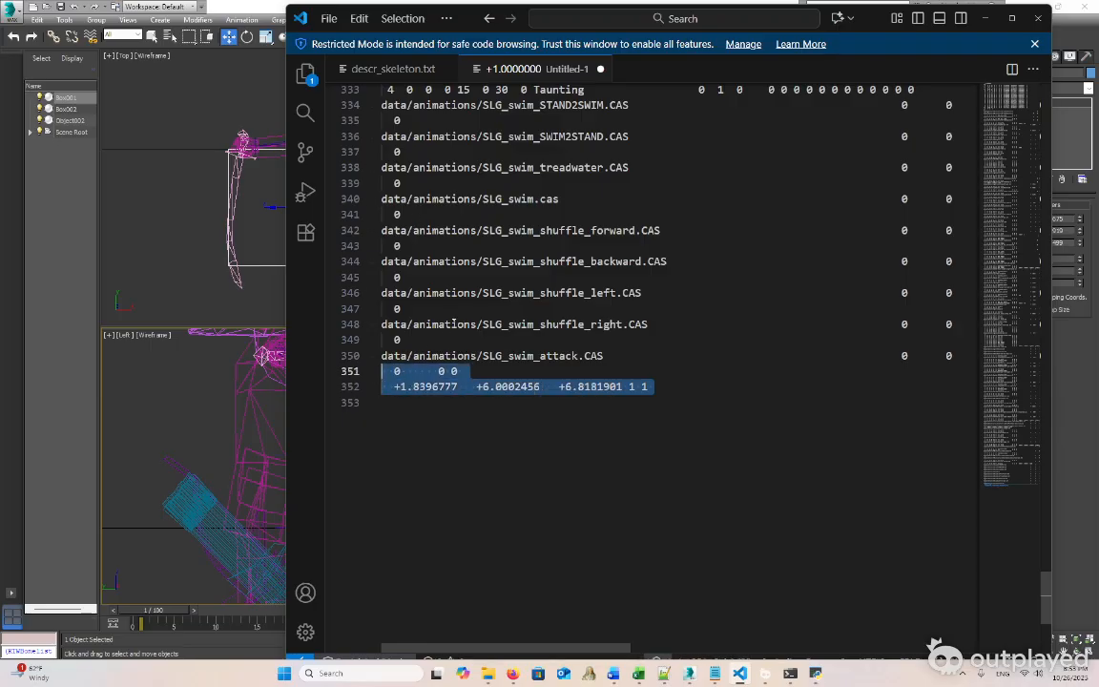
Change the leading digit of the first number on line 352 to 0, making it +0.8396777
left_click(407, 388)
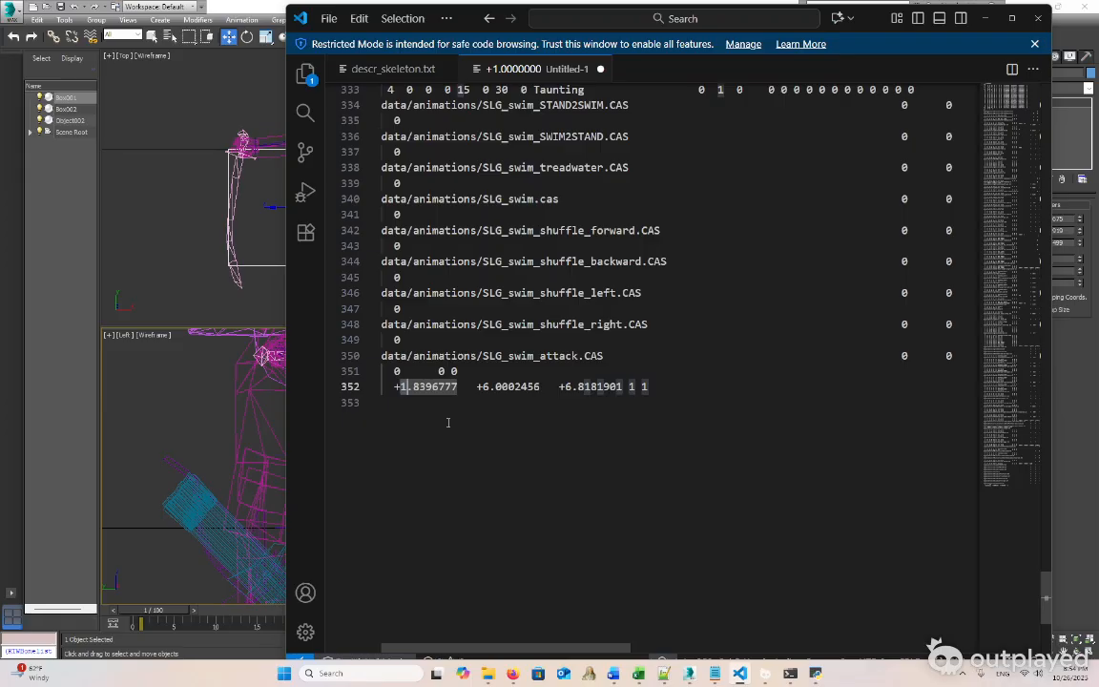
left_click(414, 385)
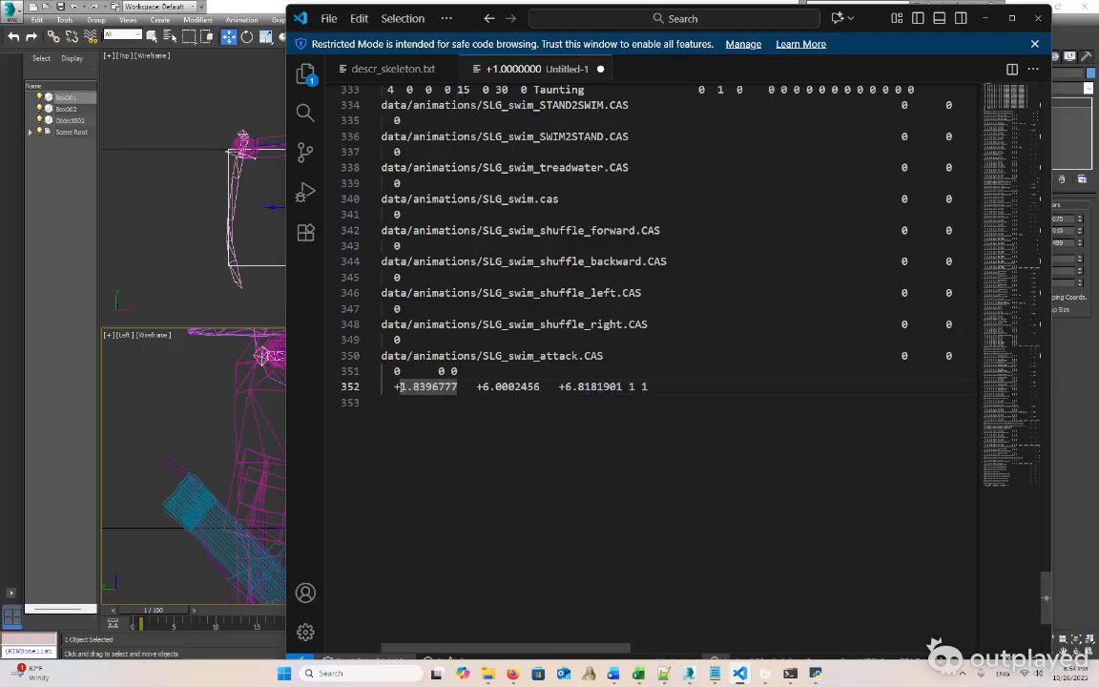
double_click(401, 387)
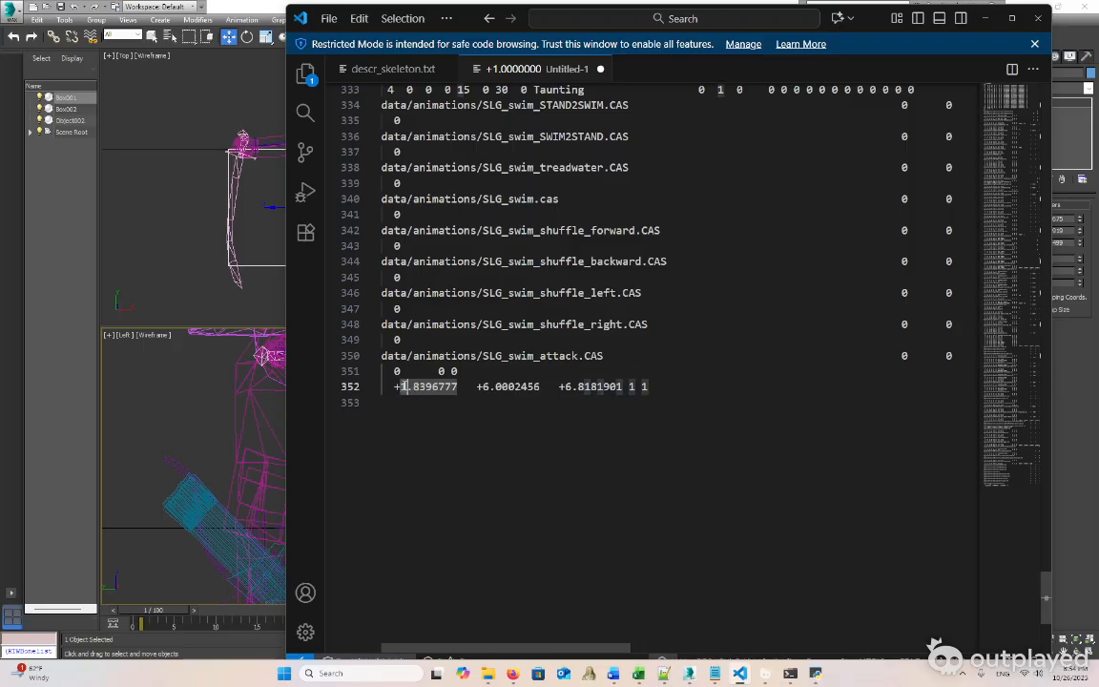
type("0")
Try 0.8900000 as the first number on line 352 and undo that replacement
double_click(427, 385)
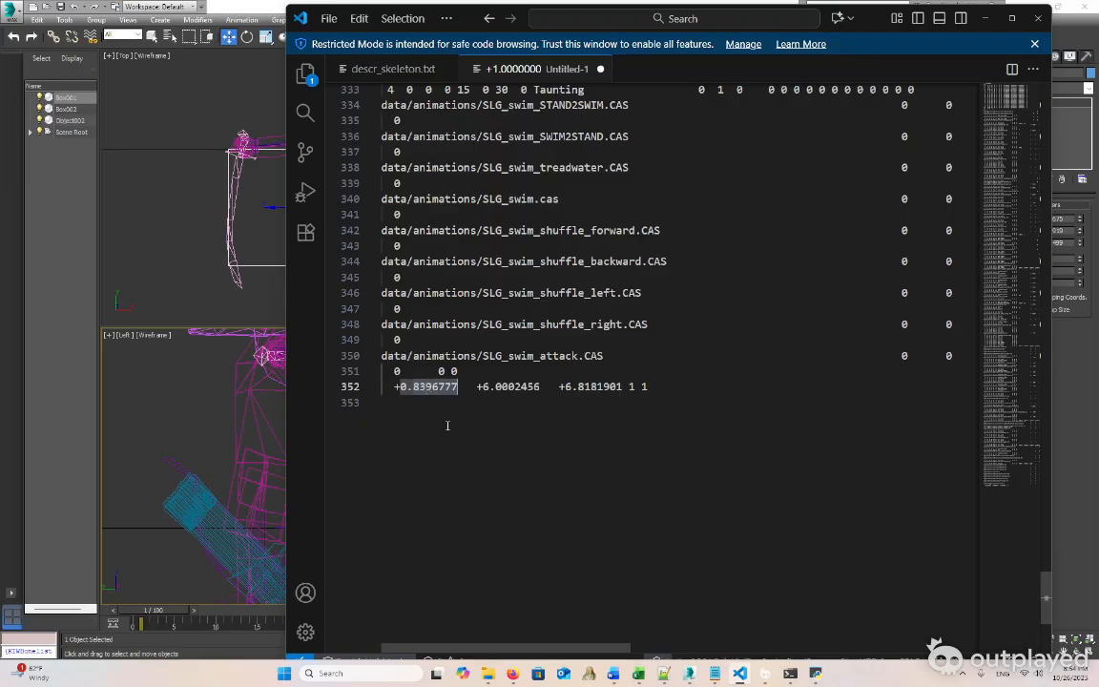
type("0.8900000")
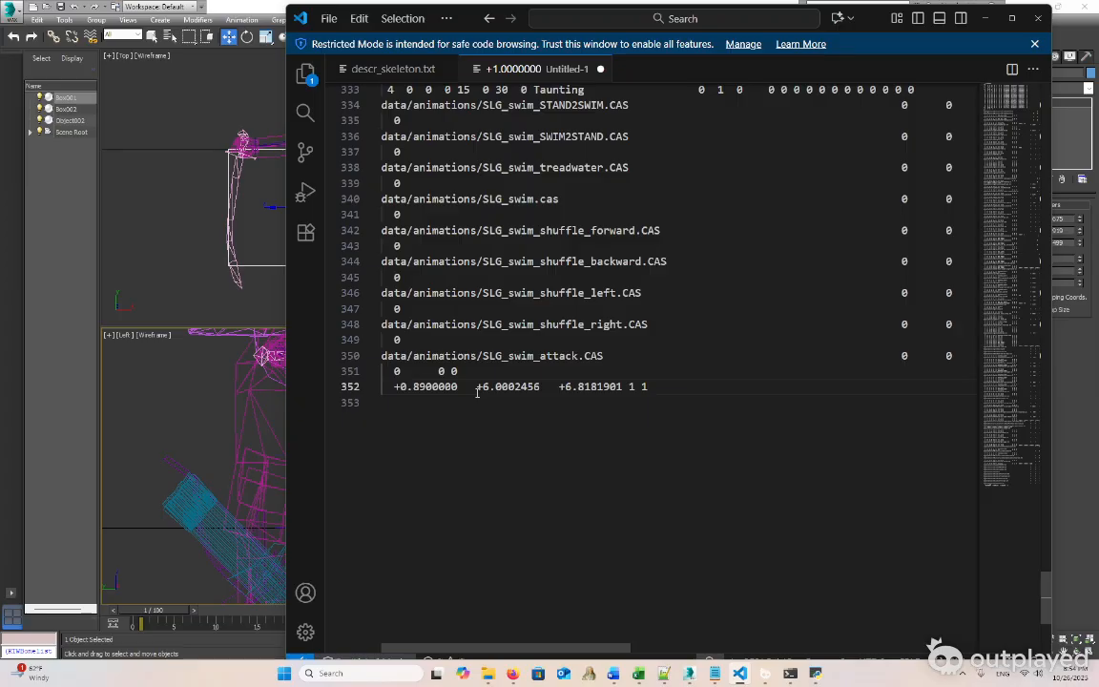
left_click(405, 386)
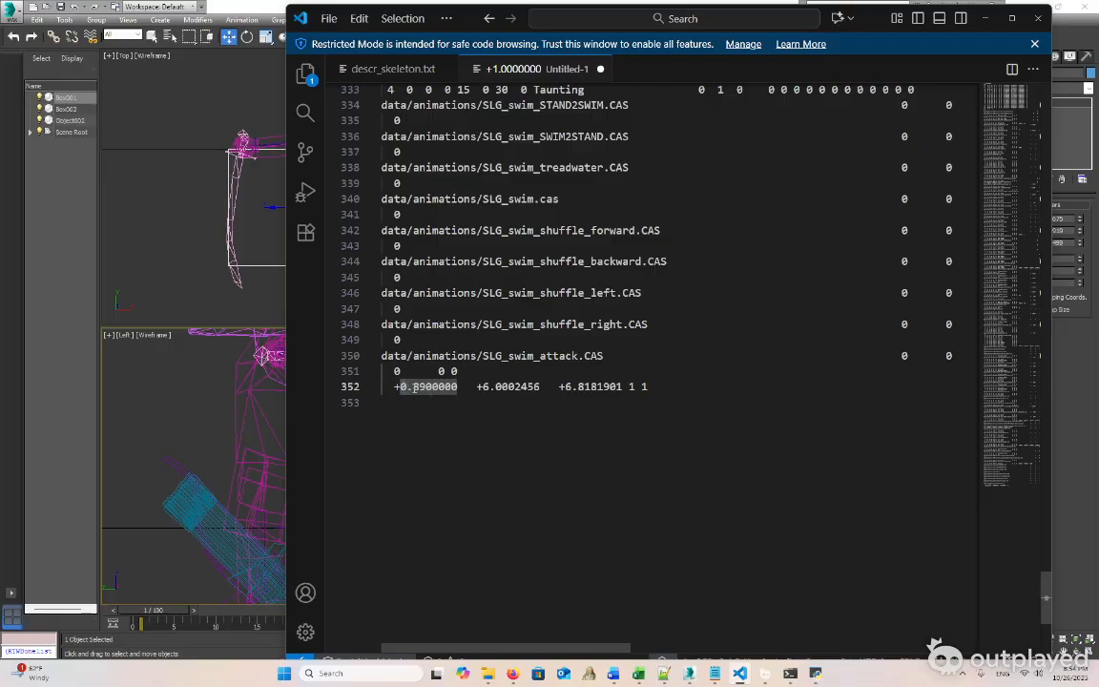
key("ctrl+z")
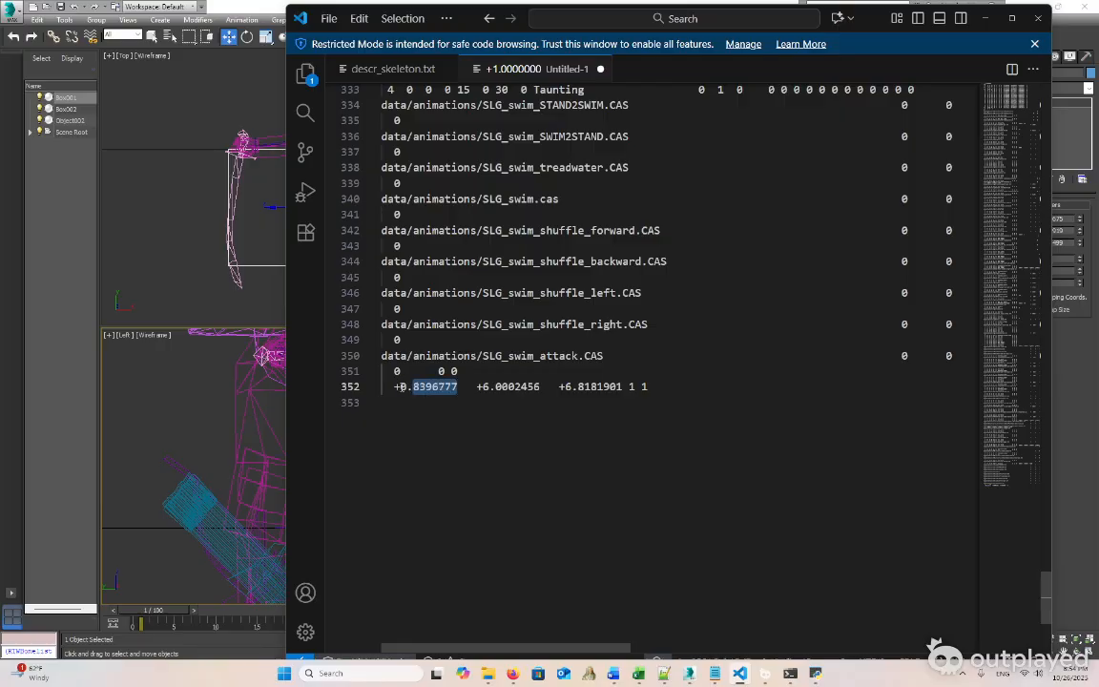
Highlight each of the three decimal numbers on line 352 in turn to examine them
left_click_drag(483, 386, 624, 386)
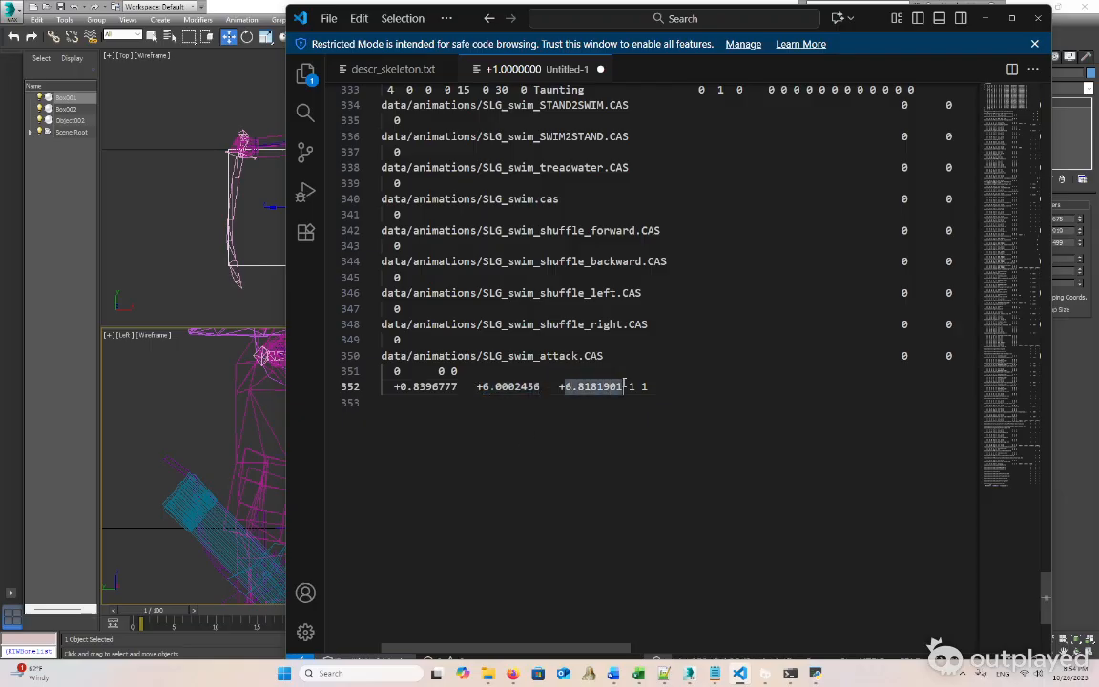
left_click(419, 395)
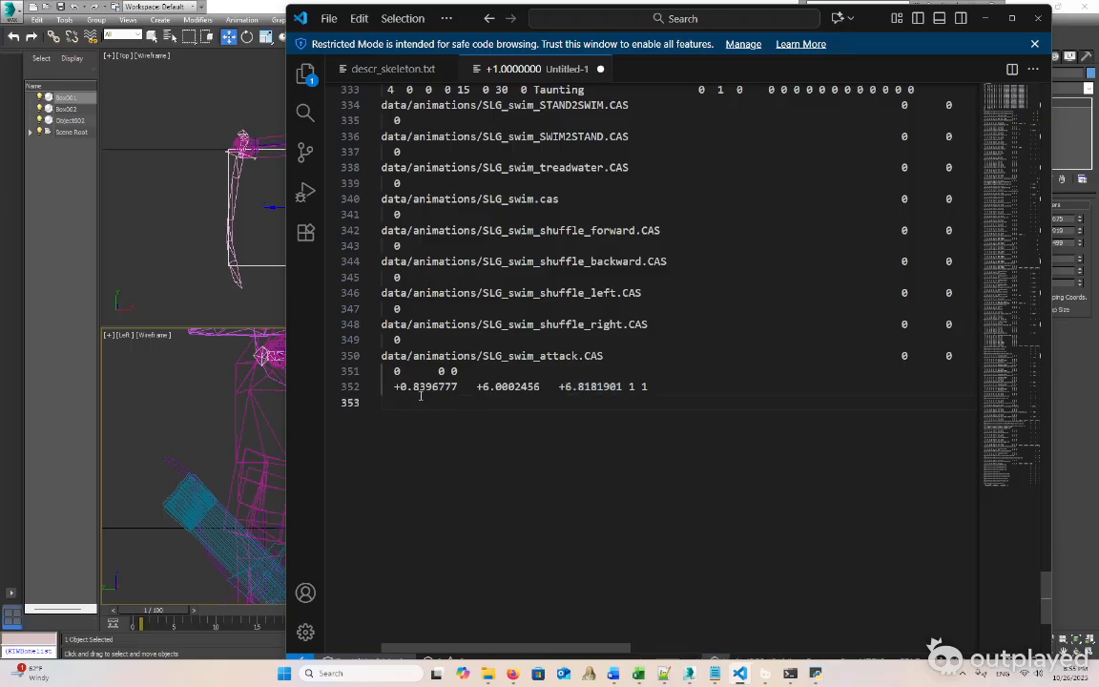
left_click_drag(400, 387, 458, 387)
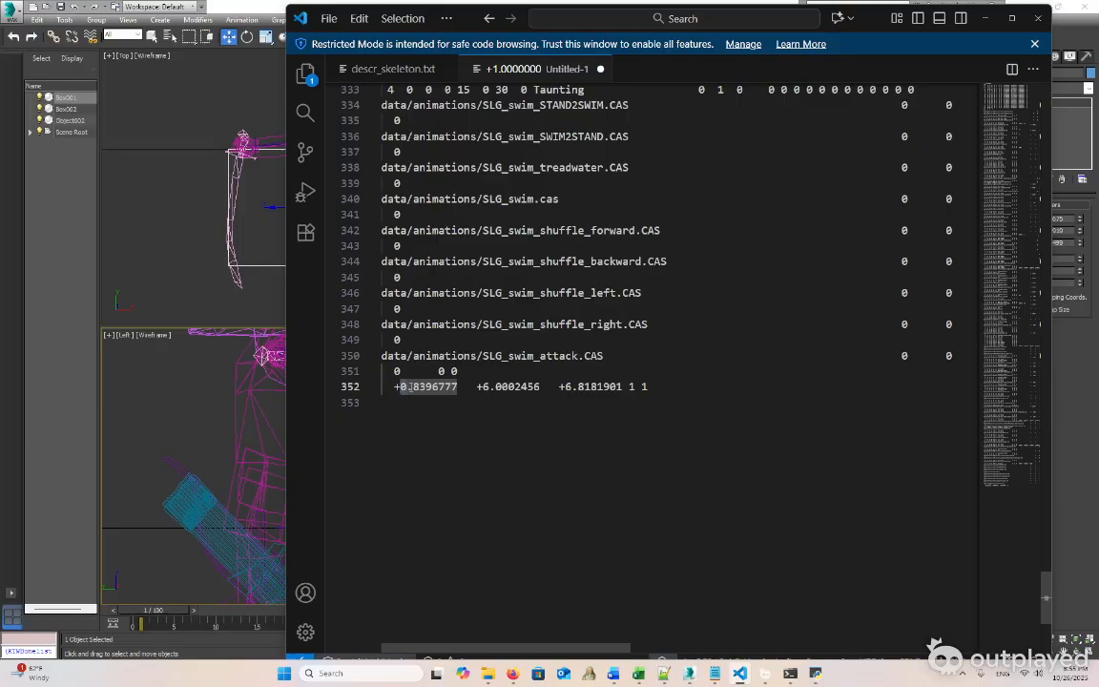
left_click_drag(482, 386, 540, 386)
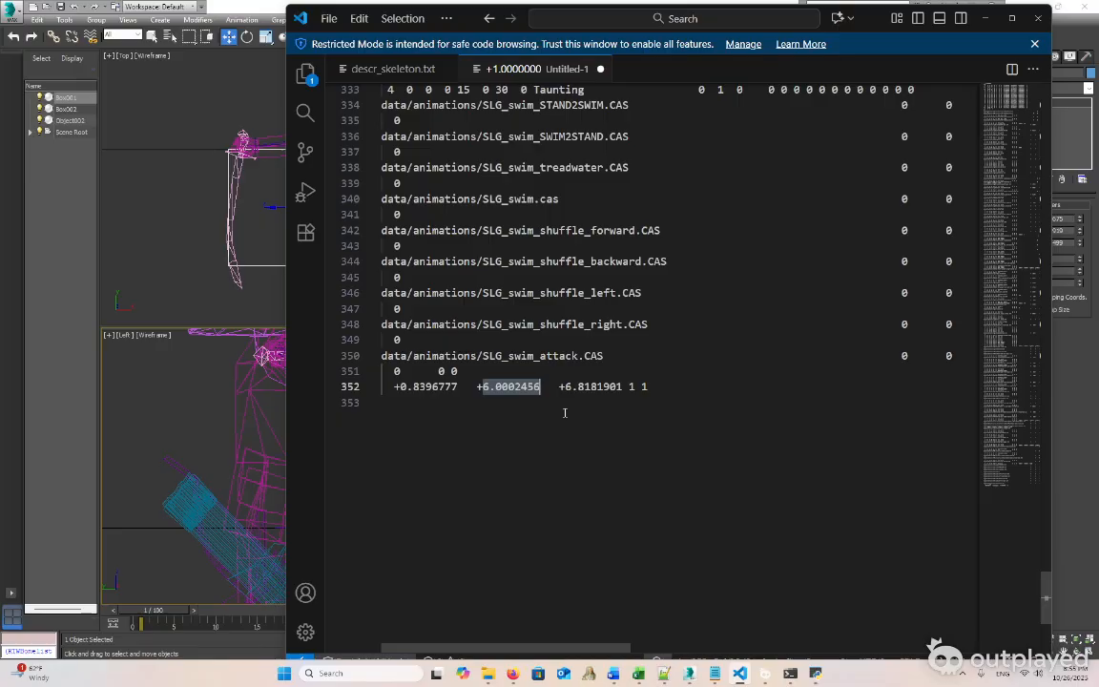
left_click_drag(565, 386, 625, 387)
left_click(587, 456)
Try 0 for the first of the two closing flags on line 352 and set it back to 1
scroll(638, 454, "up", 1)
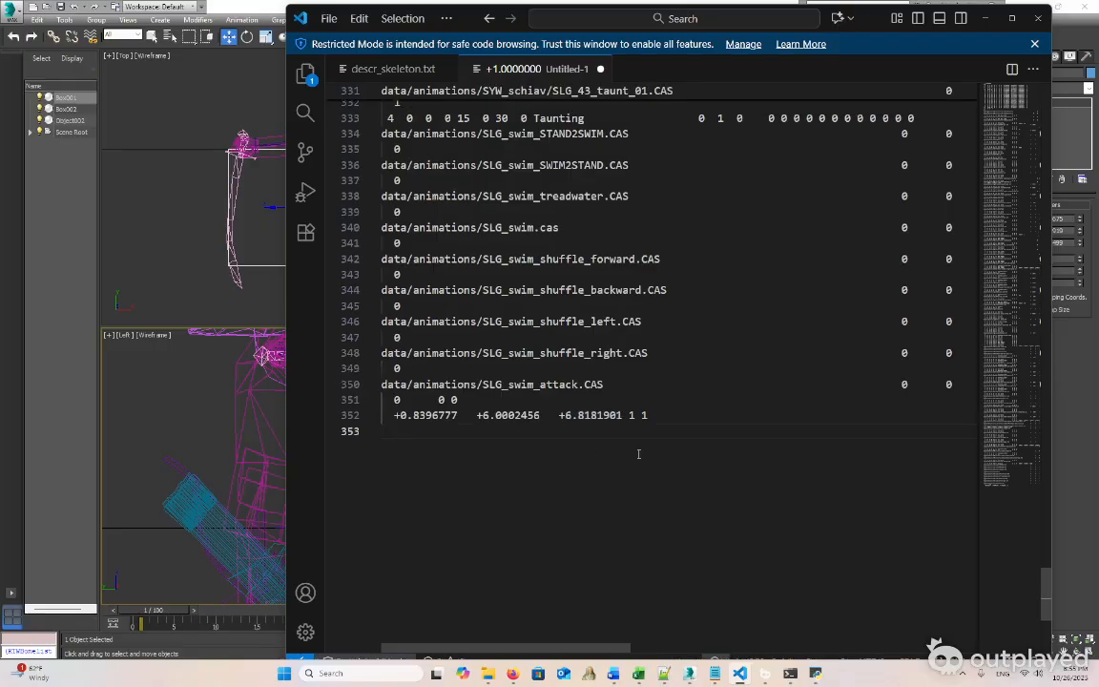
double_click(630, 414)
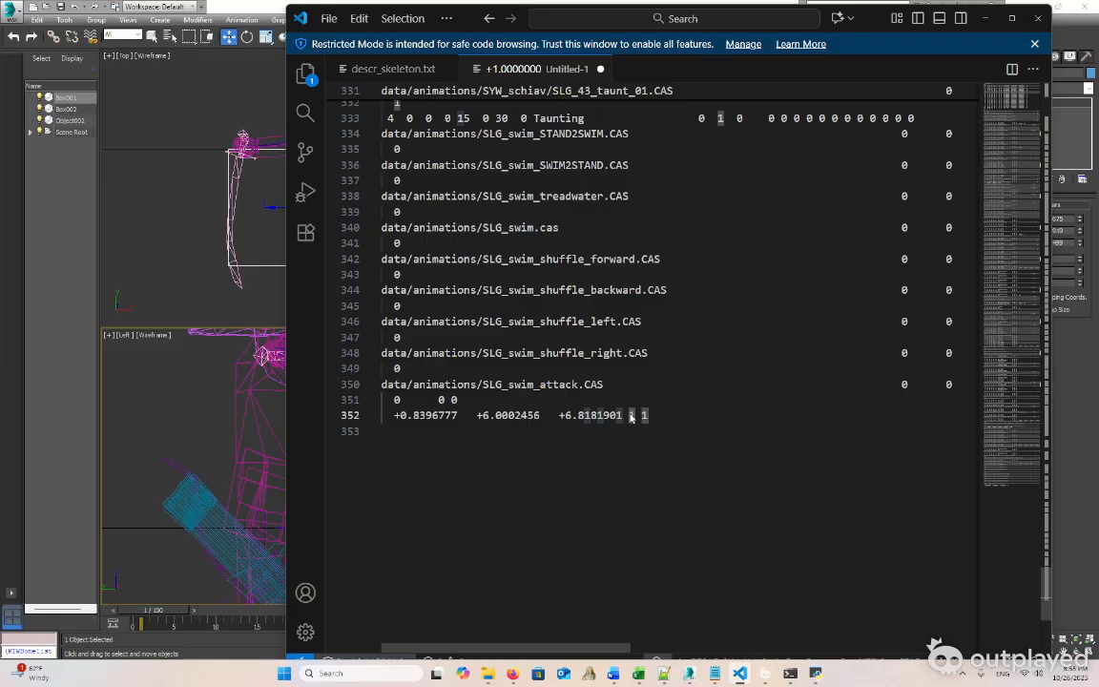
key("BackSpace")
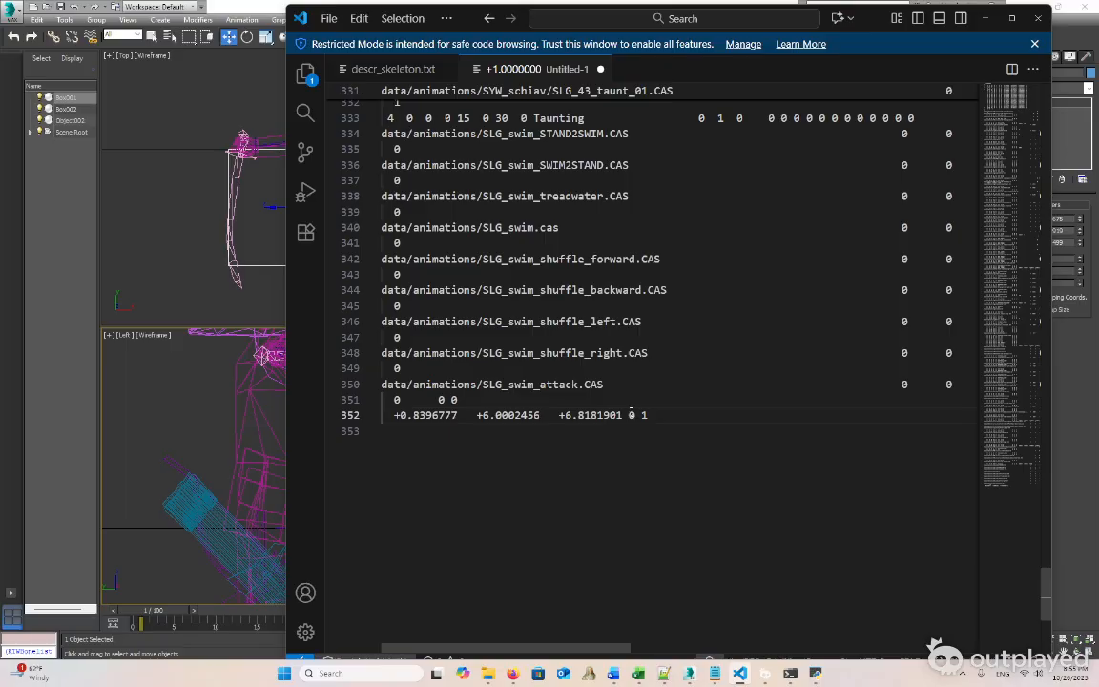
double_click(631, 414)
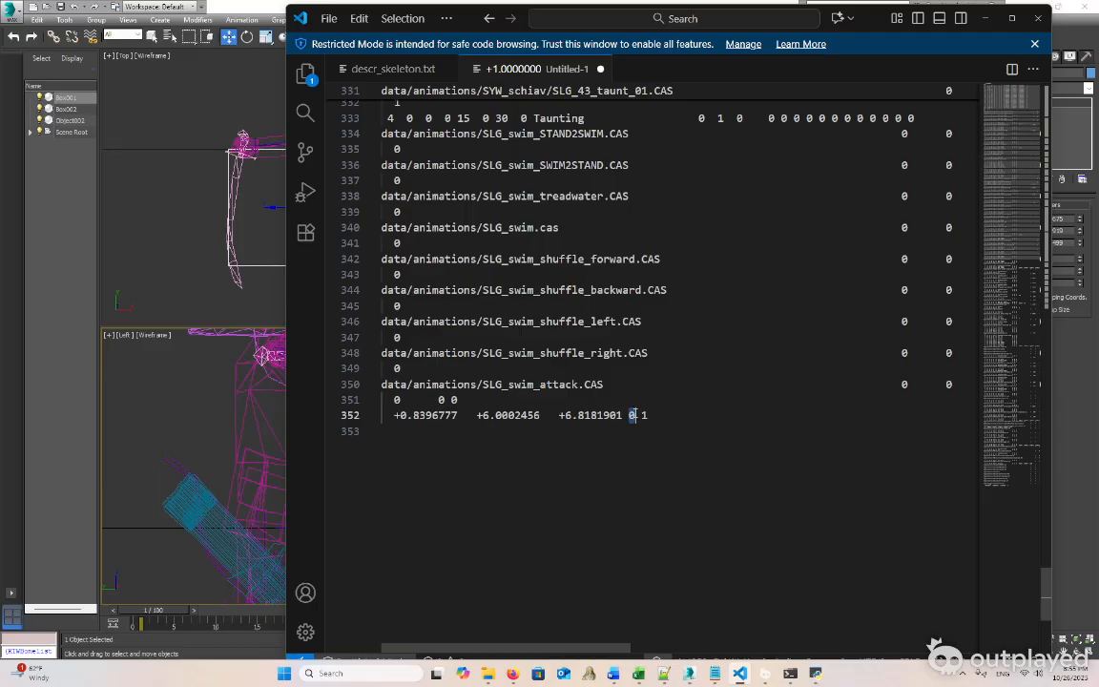
key("BackSpace")
type("1")
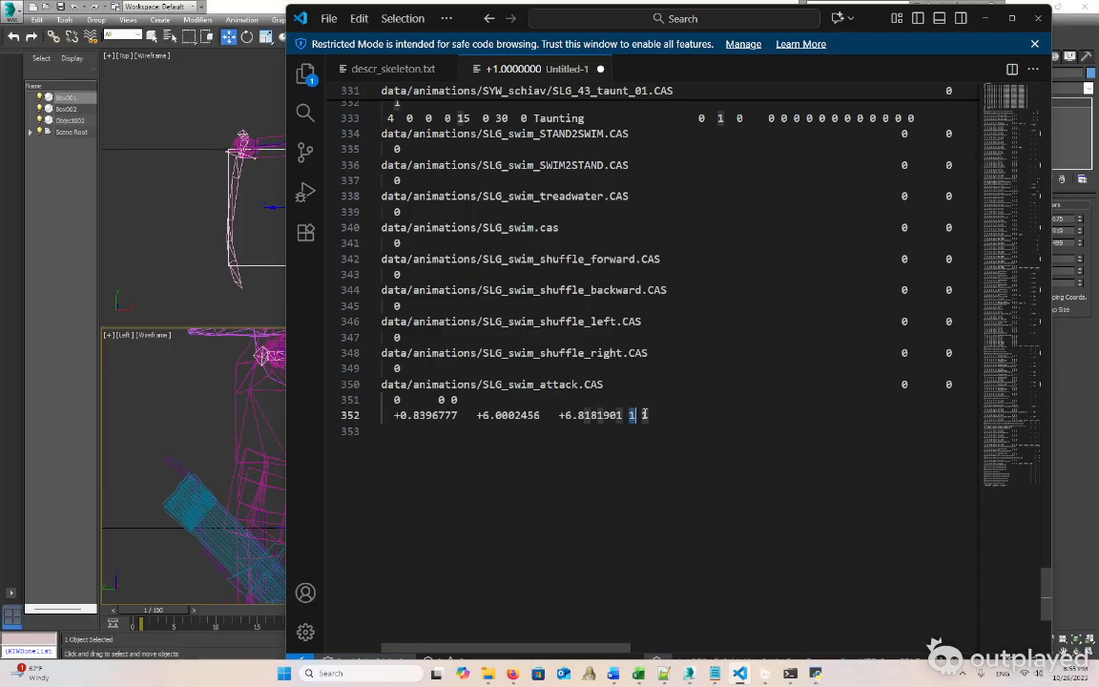
Highlight the final flag on line 352, review the knockdown and swim entries, and highlight the line's third decimal number
left_click_drag(647, 416, 644, 416)
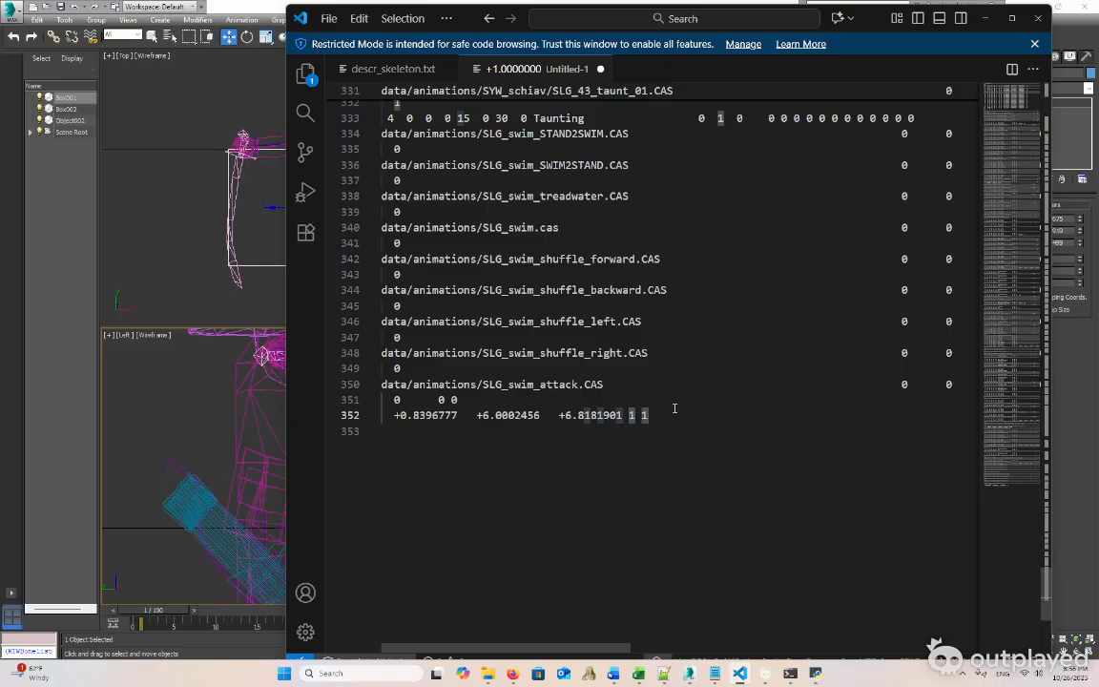
scroll(674, 406, "up", 18)
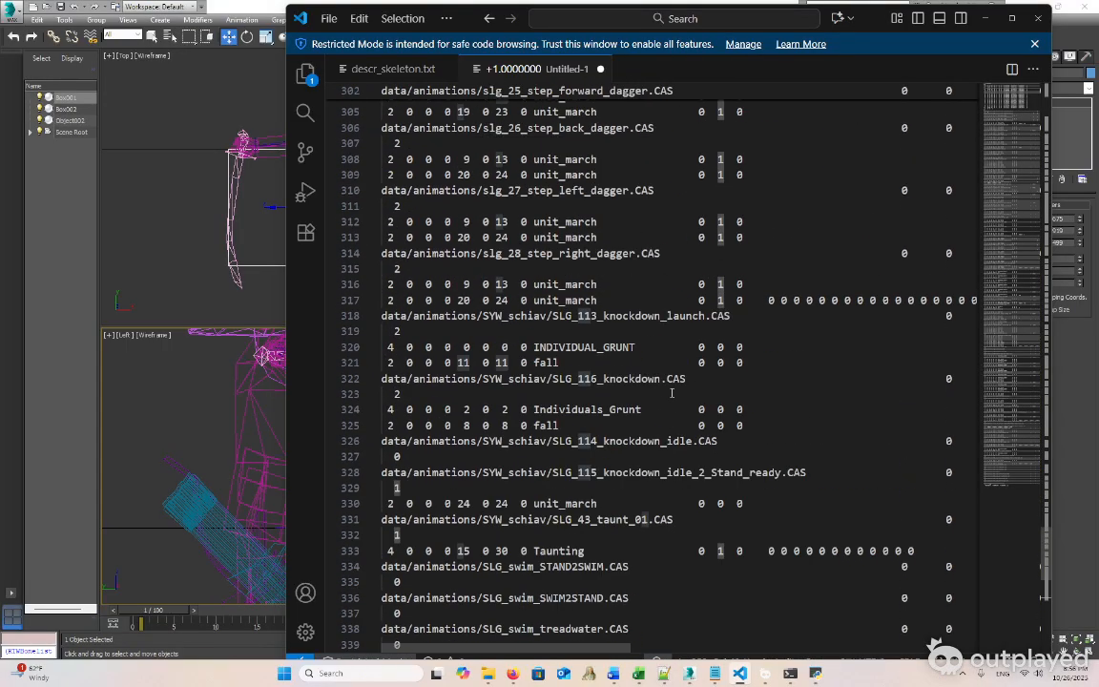
scroll(704, 398, "down", 20)
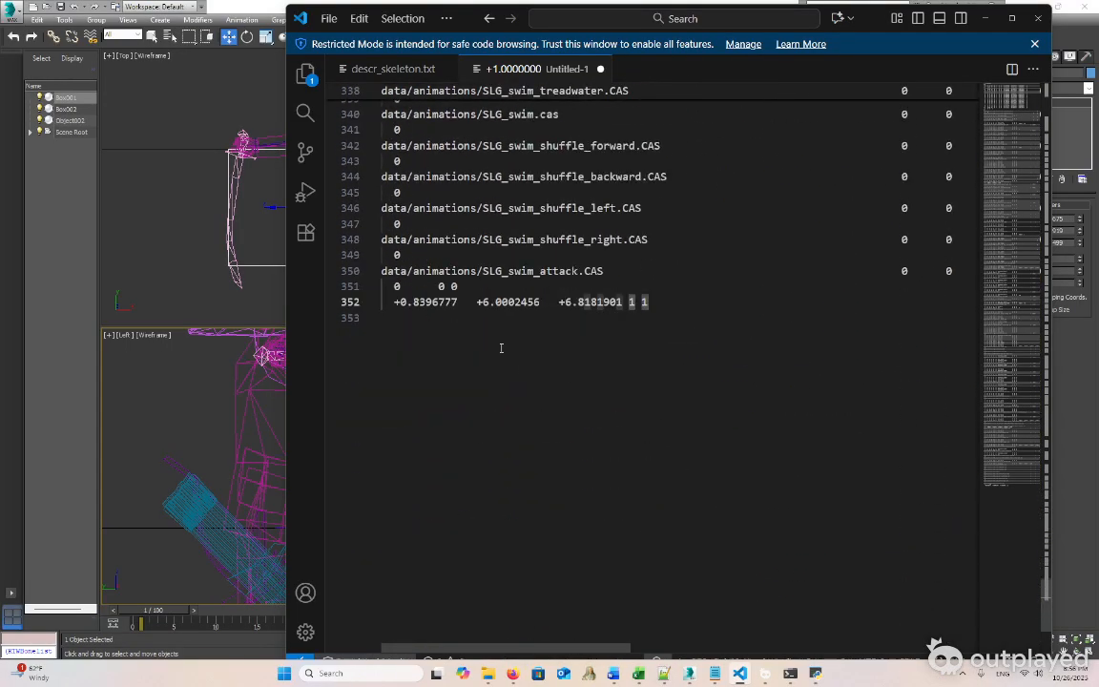
left_click_drag(440, 301, 622, 301)
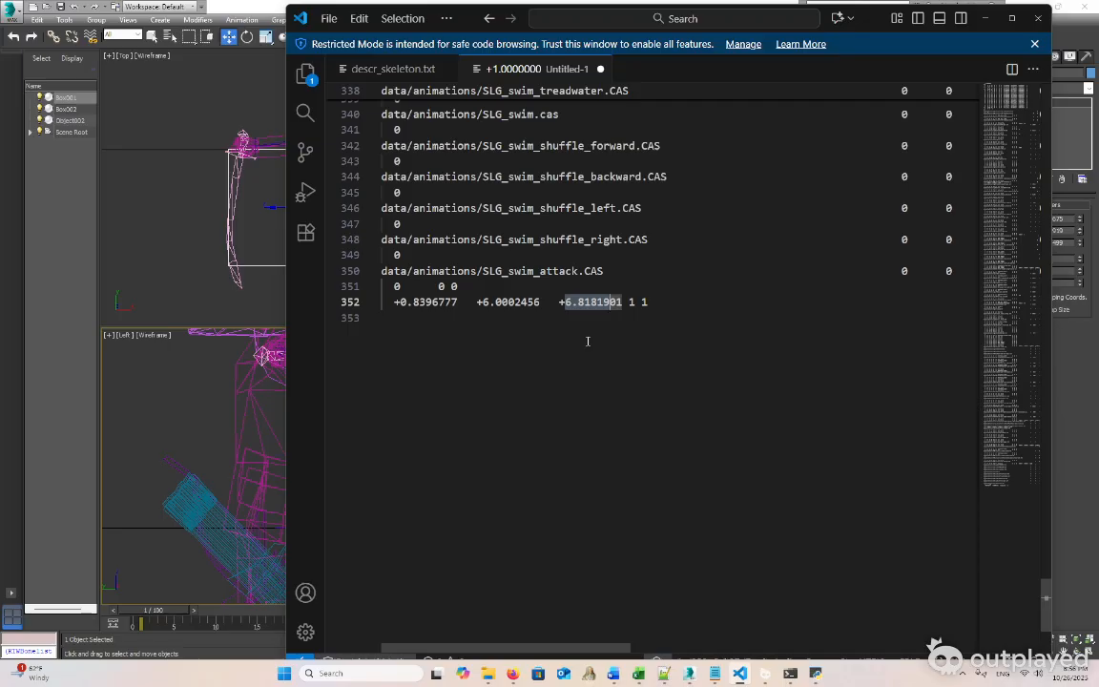
Return to the first animation entry on line 25 and highlight its SLG prefix, its number 01 and the whole line
scroll(587, 341, "up", 20)
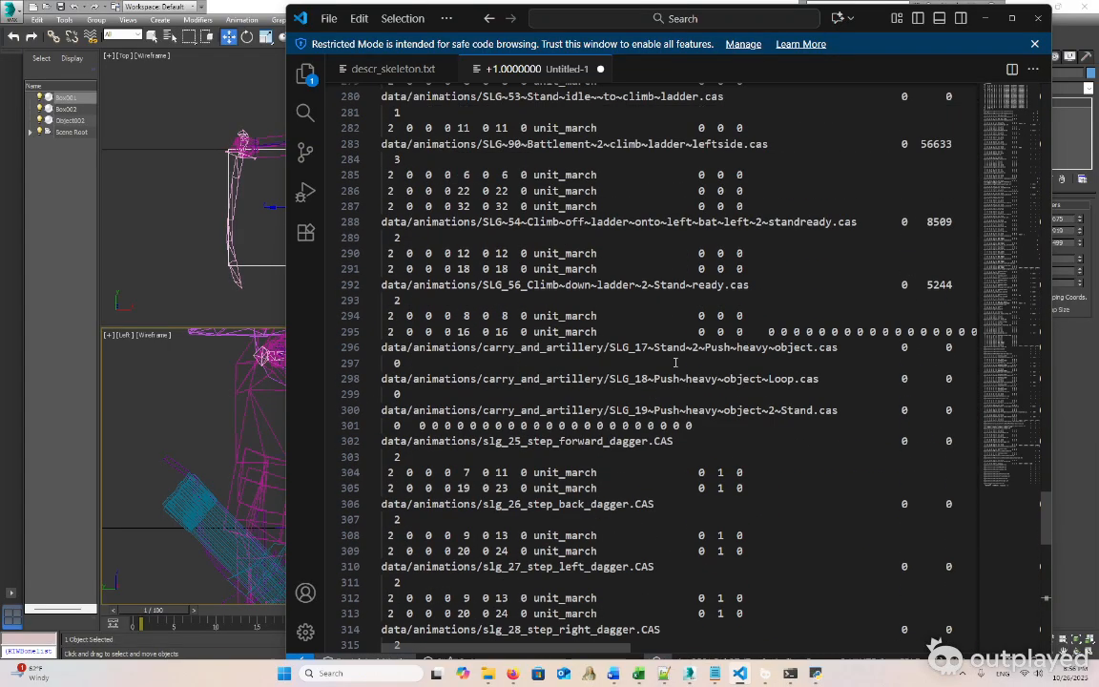
scroll(936, 447, "up", 2)
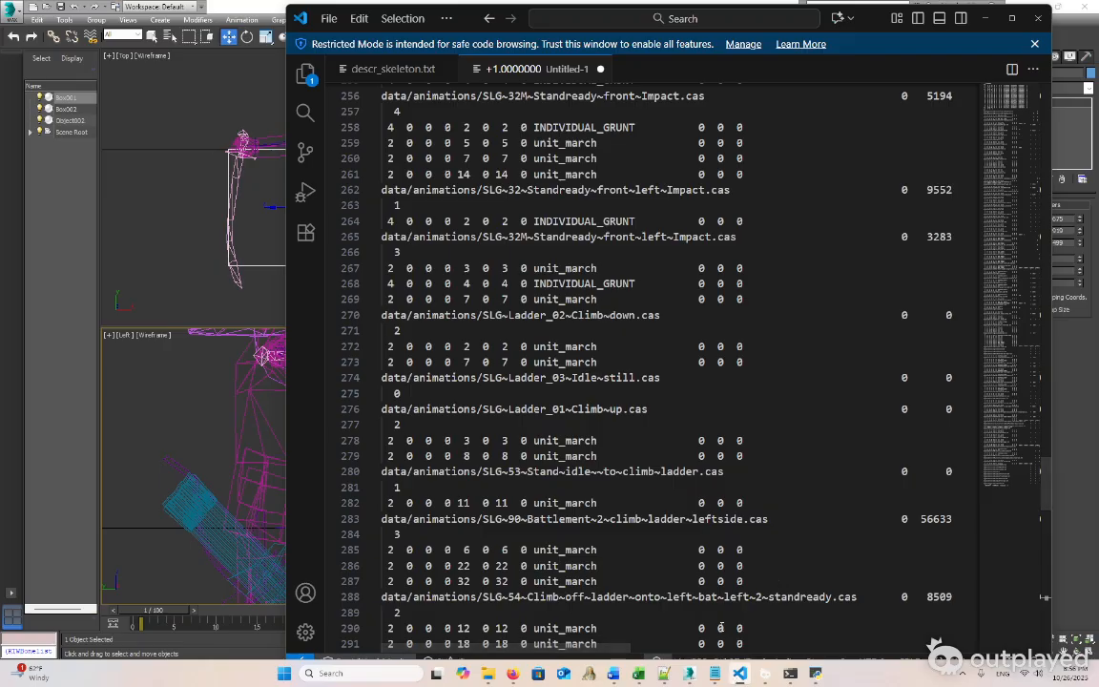
scroll(675, 489, "up", 4)
scroll(675, 489, "up", 20)
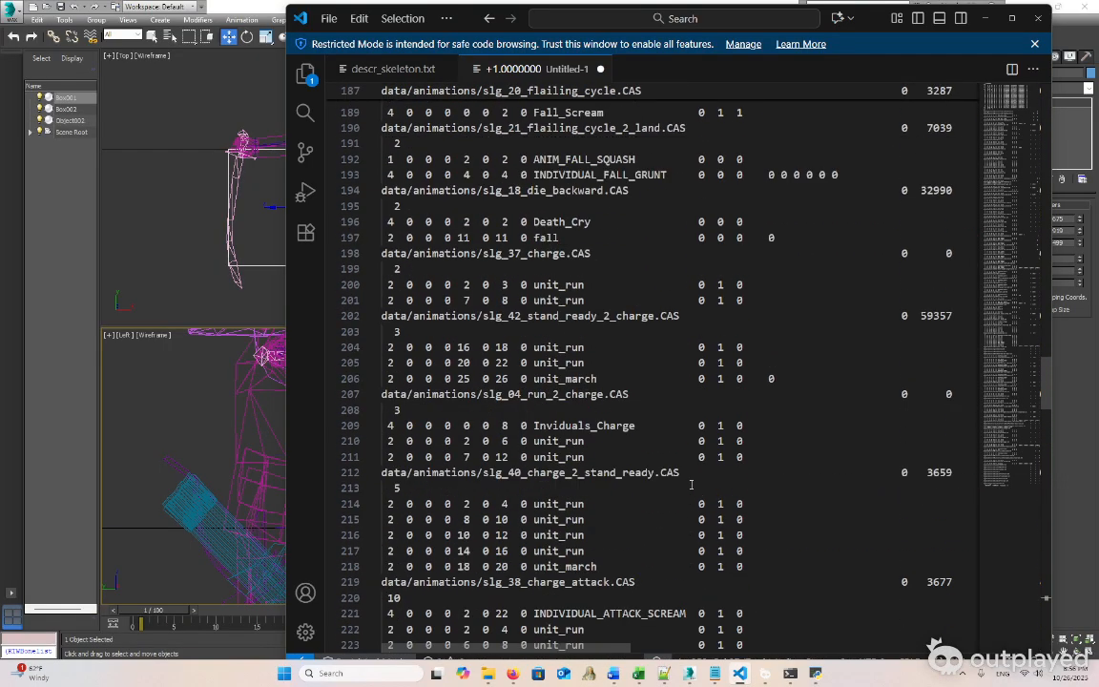
scroll(690, 484, "up", 20)
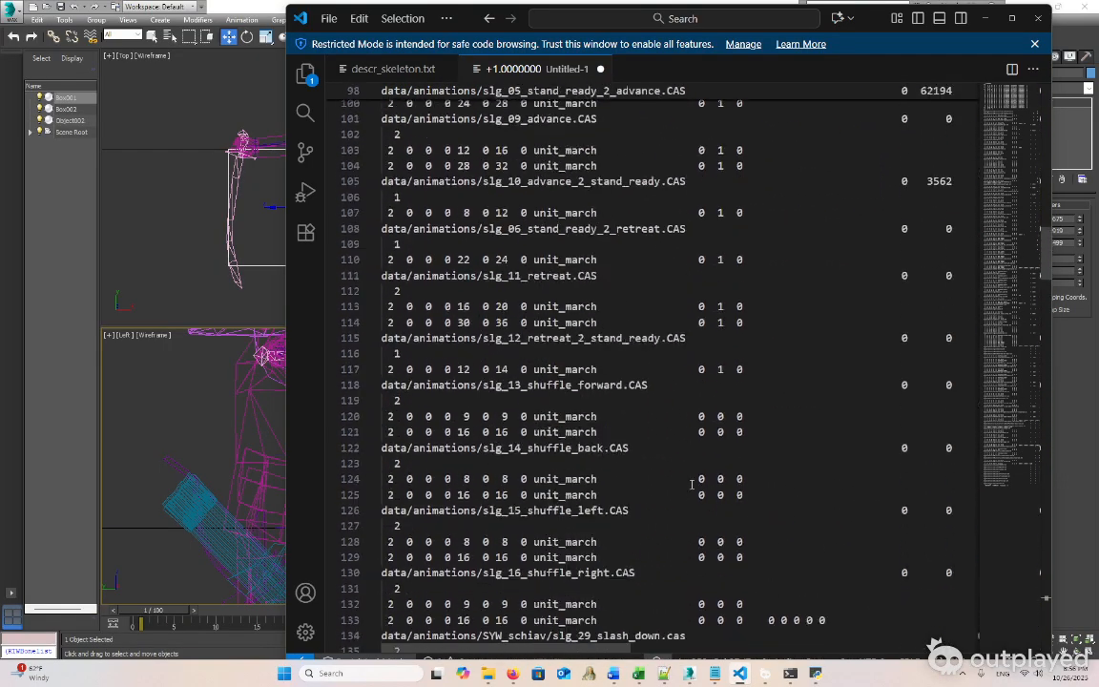
scroll(692, 485, "up", 20)
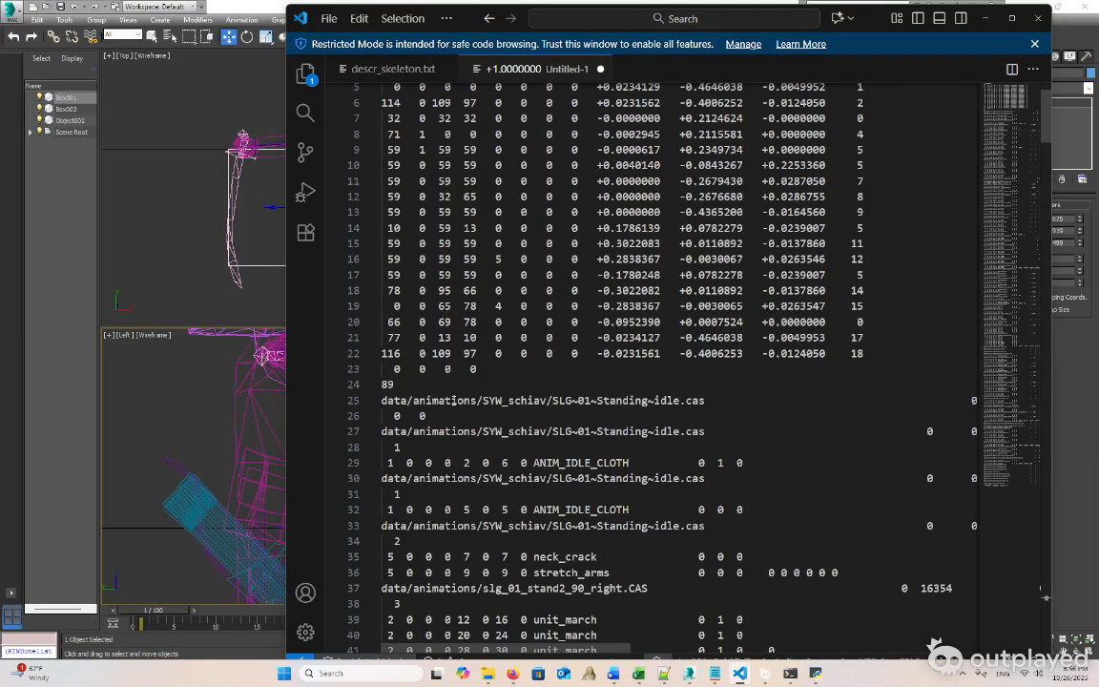
double_click(563, 400)
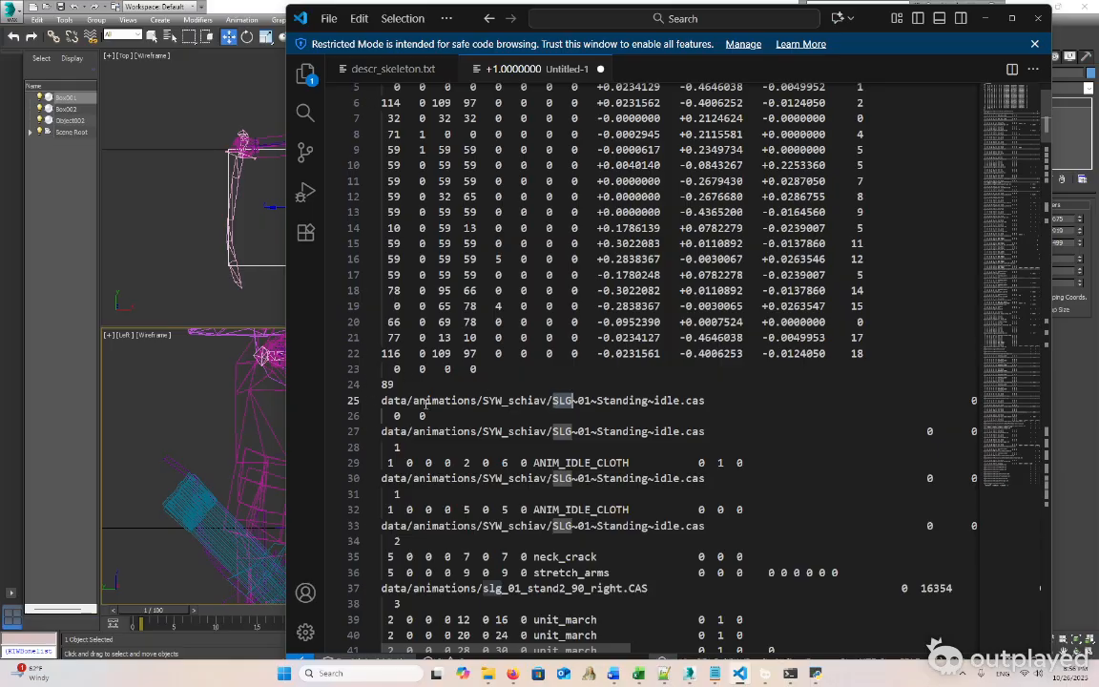
triple_click(588, 401)
double_click(589, 402)
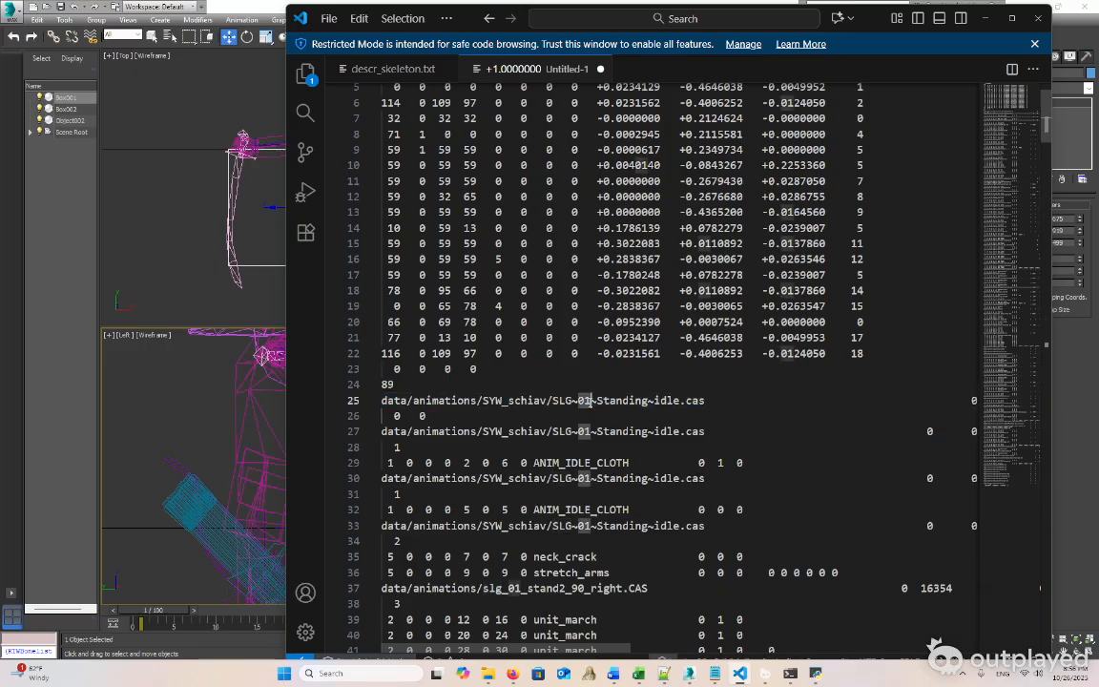
triple_click(589, 401)
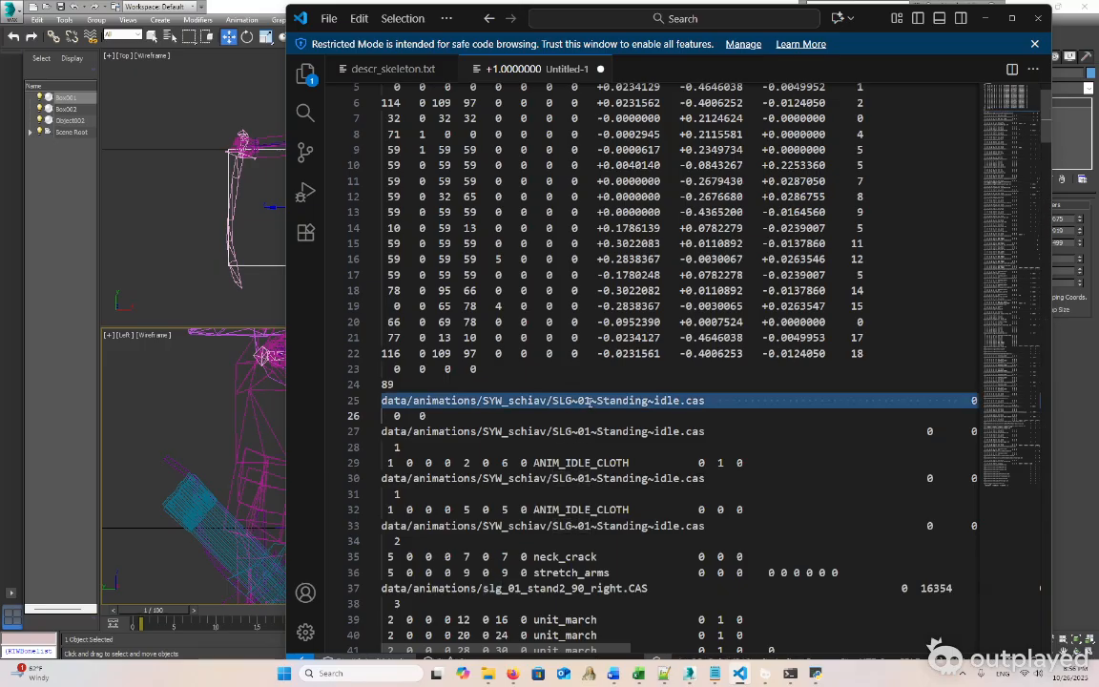
Highlight the Standing~idle.cas file name on line 25 and review the bone table and the idle and march animation entries around it
double_click(590, 401)
left_click_drag(560, 401, 714, 393)
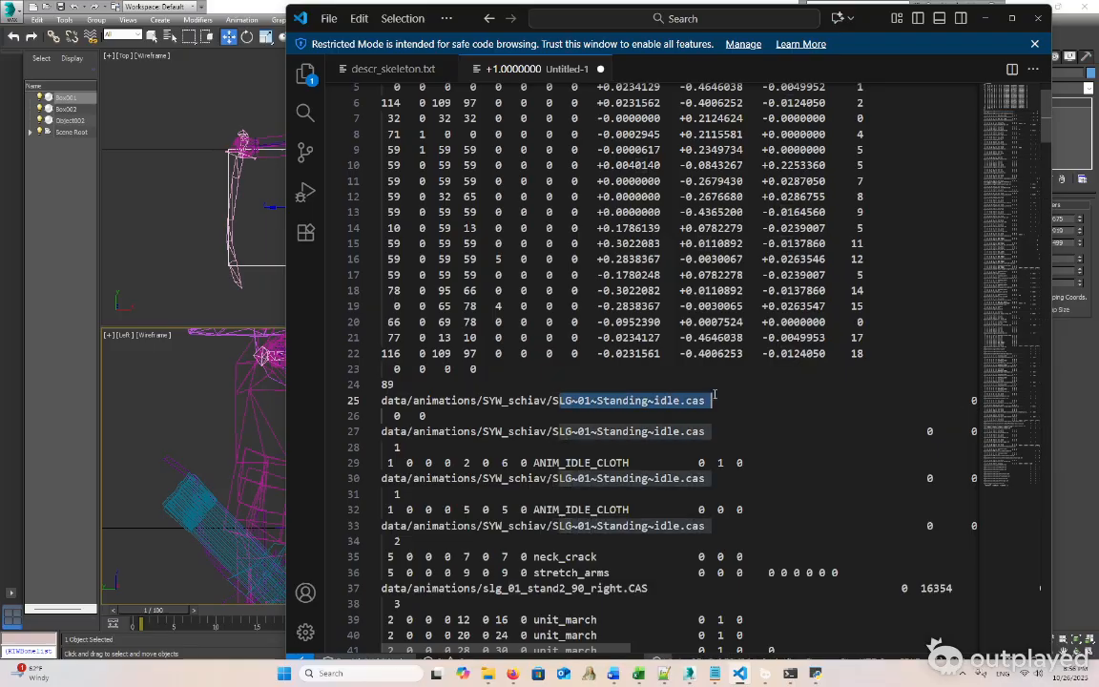
scroll(568, 420, "down", 6)
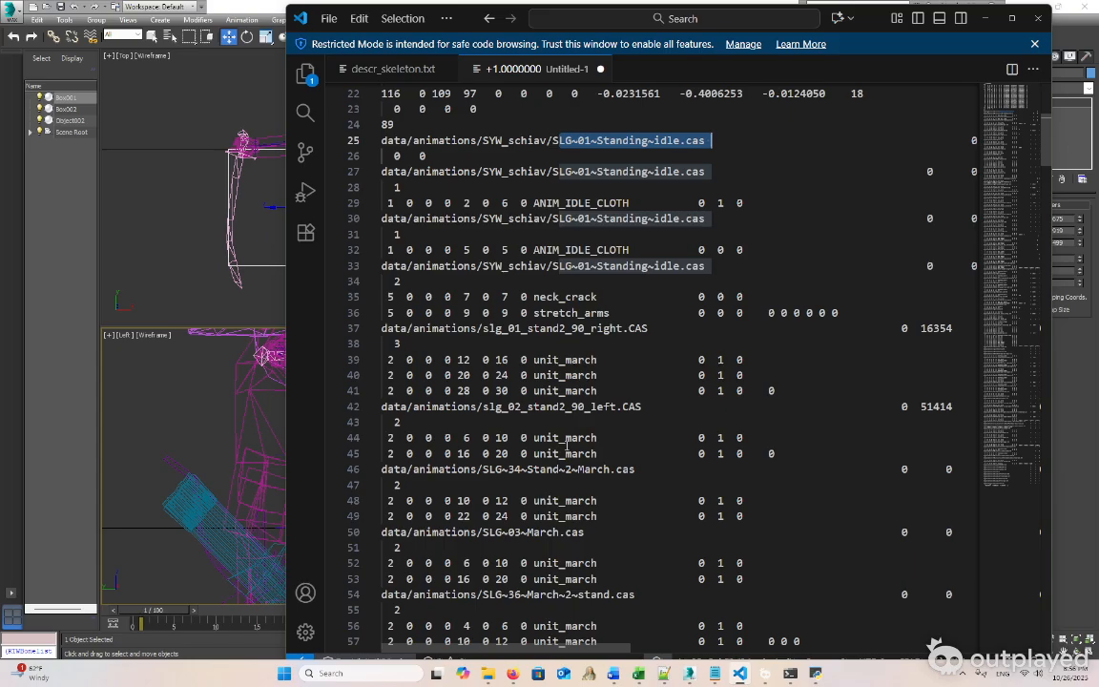
scroll(566, 445, "down", 2)
scroll(564, 447, "up", 6)
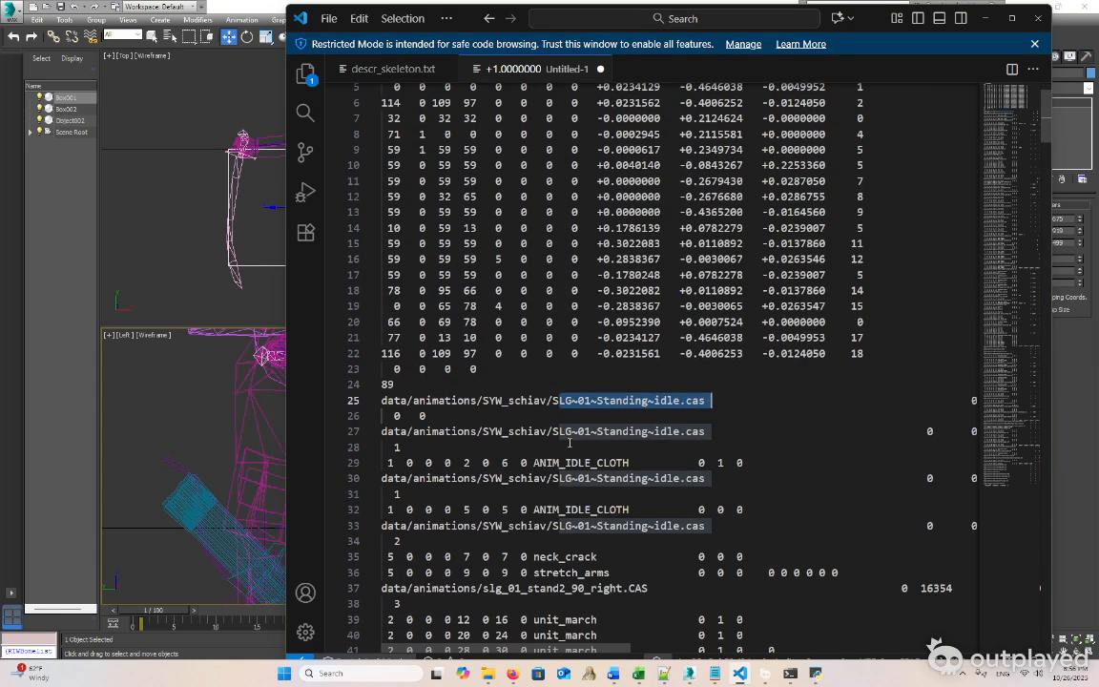
scroll(568, 445, "down", 4)
scroll(569, 446, "up", 6)
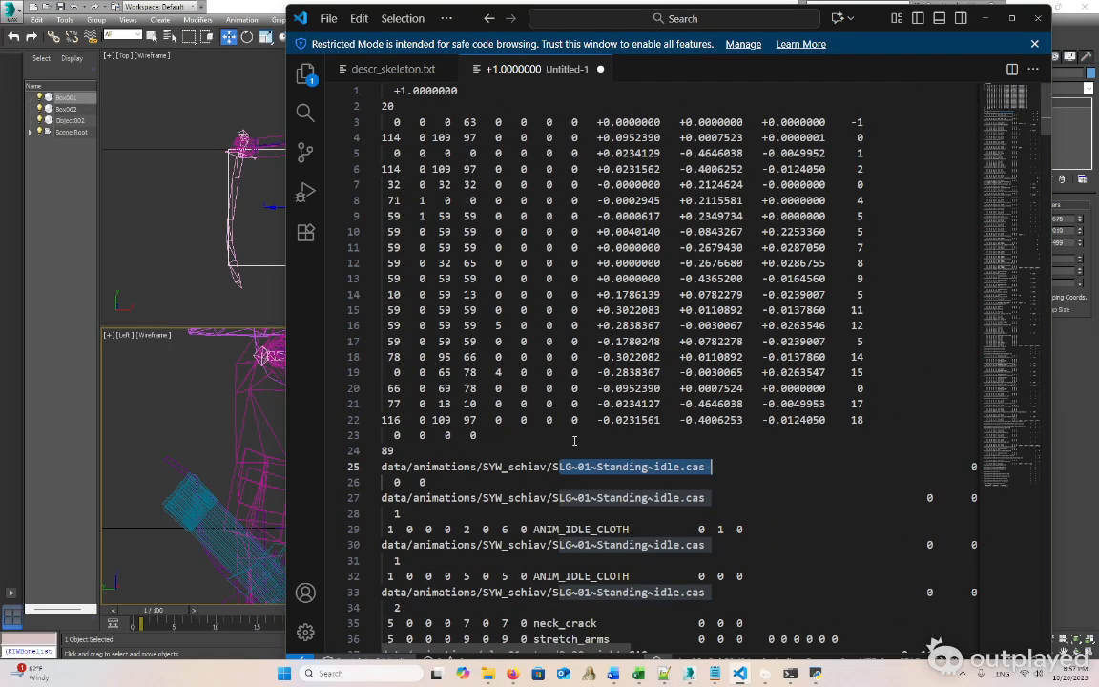
scroll(578, 356, "down", 4)
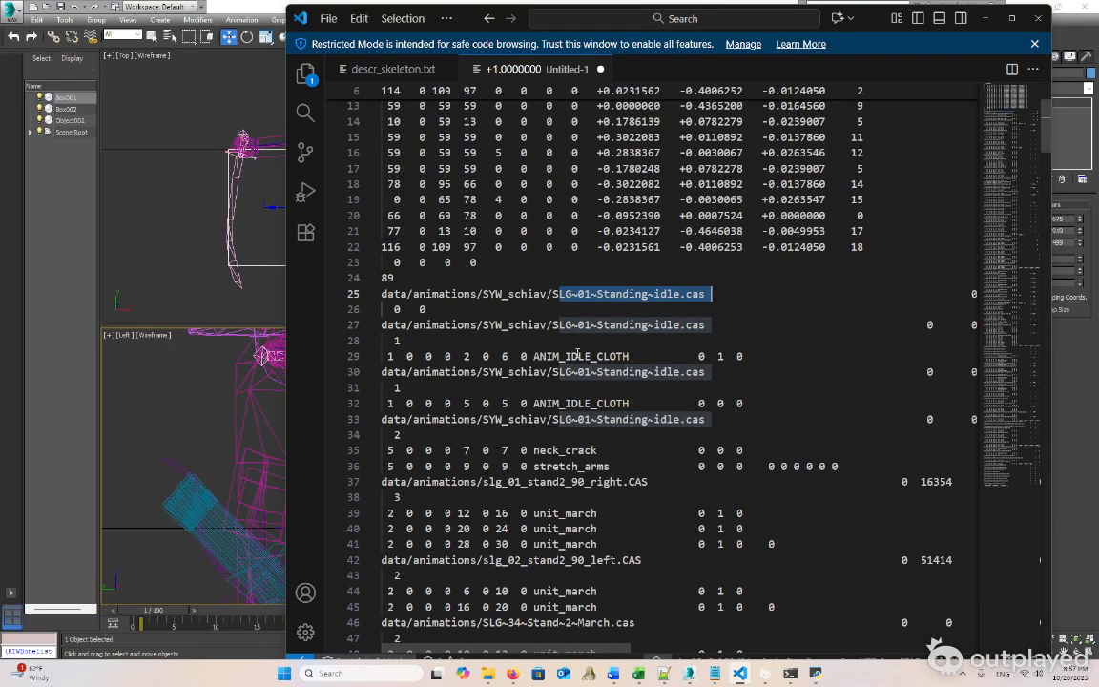
scroll(576, 357, "down", 1)
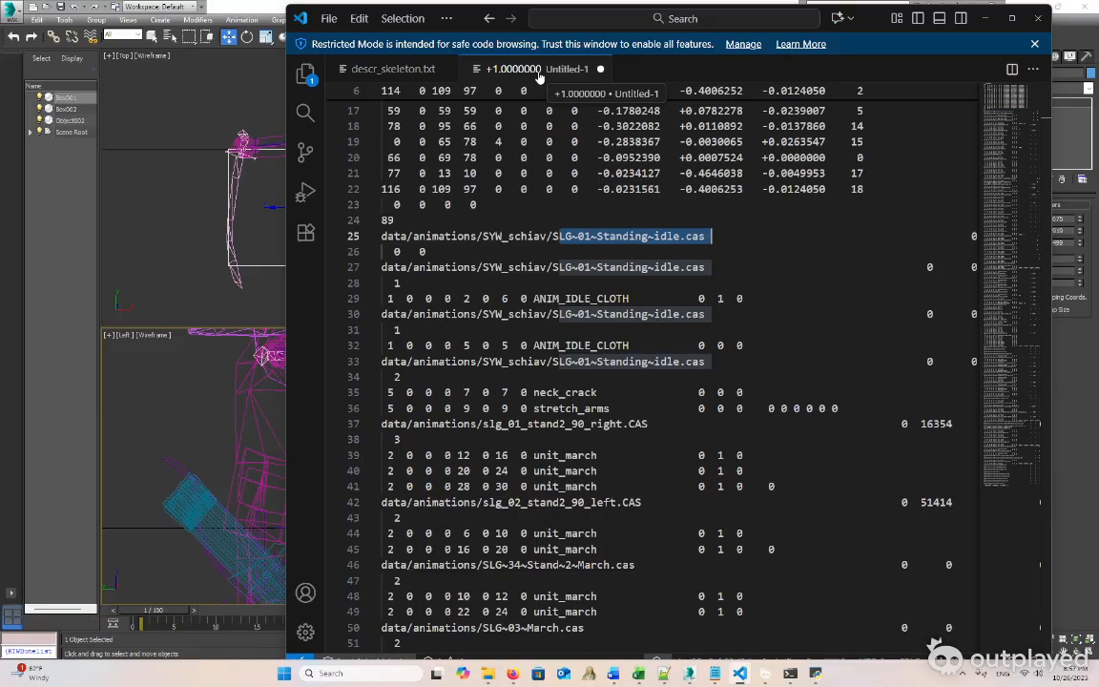
Close the untitled text file without saving, and switch to File Explorer to open the animations folder inside SYW's data folder
left_click(600, 69)
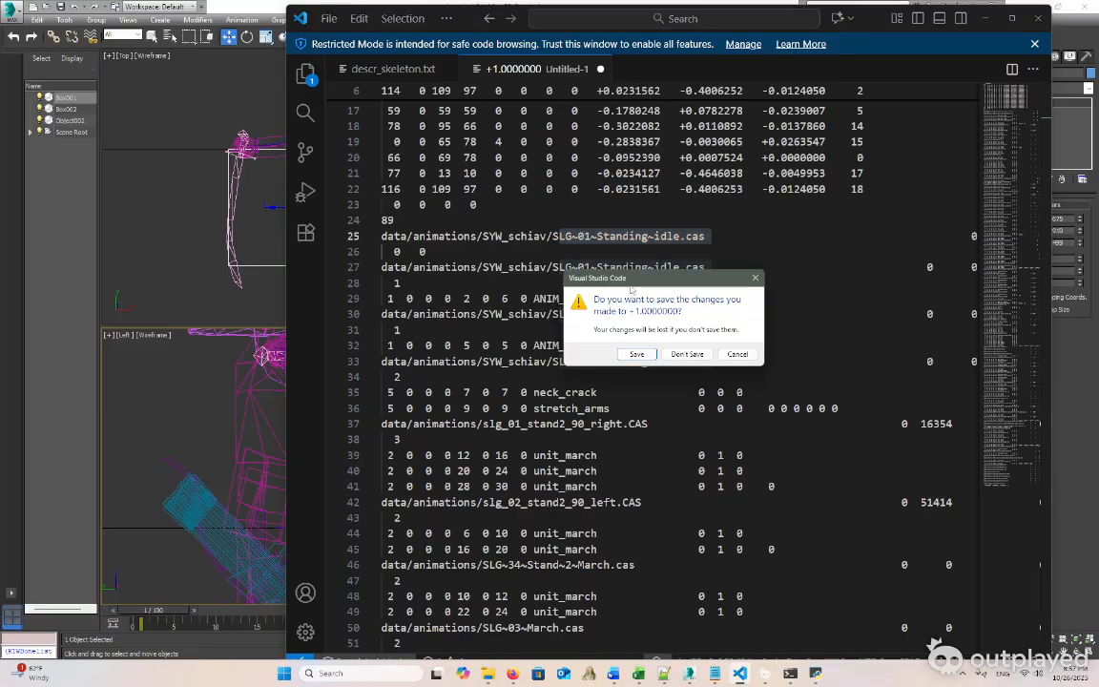
left_click(689, 351)
left_click(489, 673)
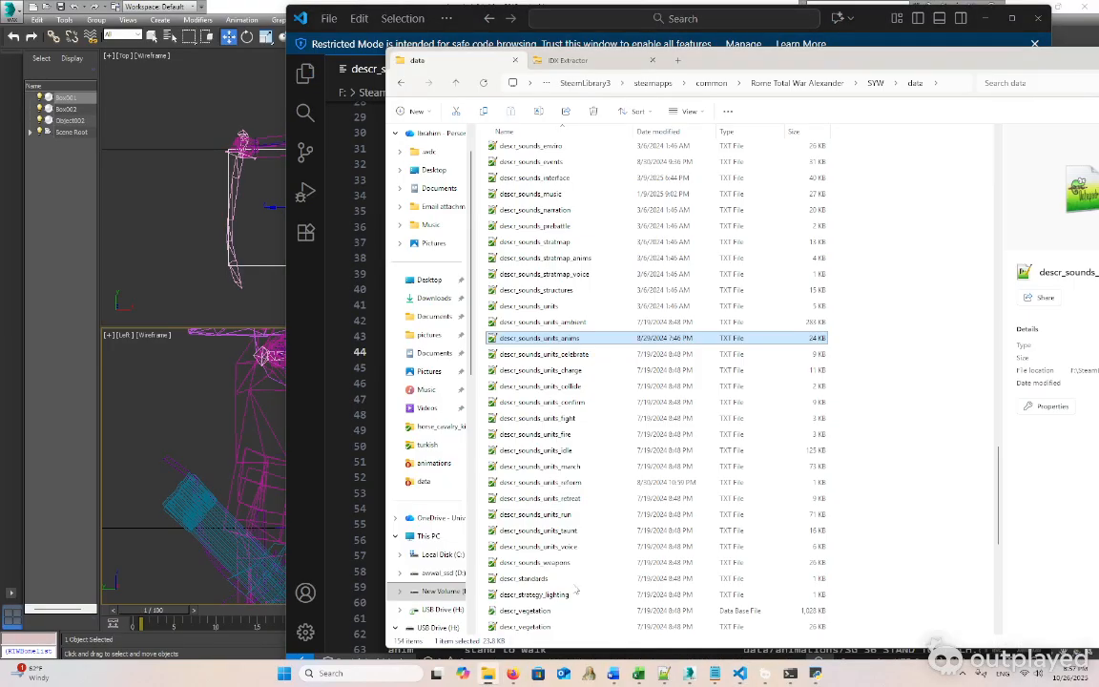
scroll(610, 217, "up", 20)
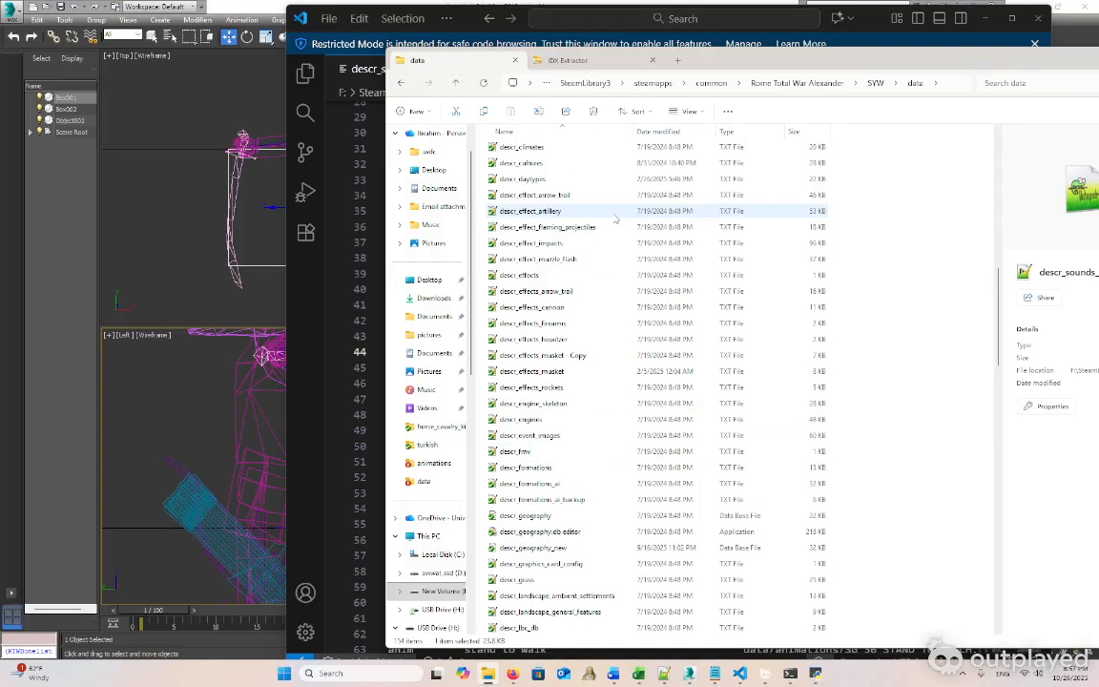
double_click(515, 149)
Launch RTWskeletonconverter 1.3 and convert the SYW_schiavona text file back to a binary skeleton
scroll(658, 305, "down", 5)
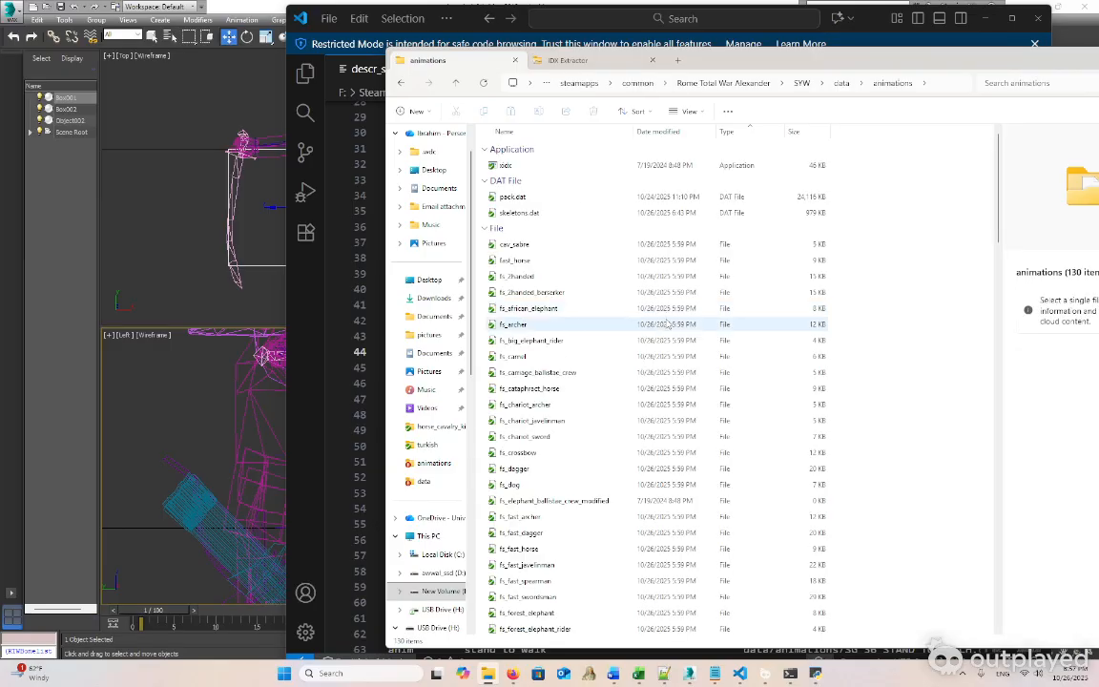
scroll(665, 339, "down", 15)
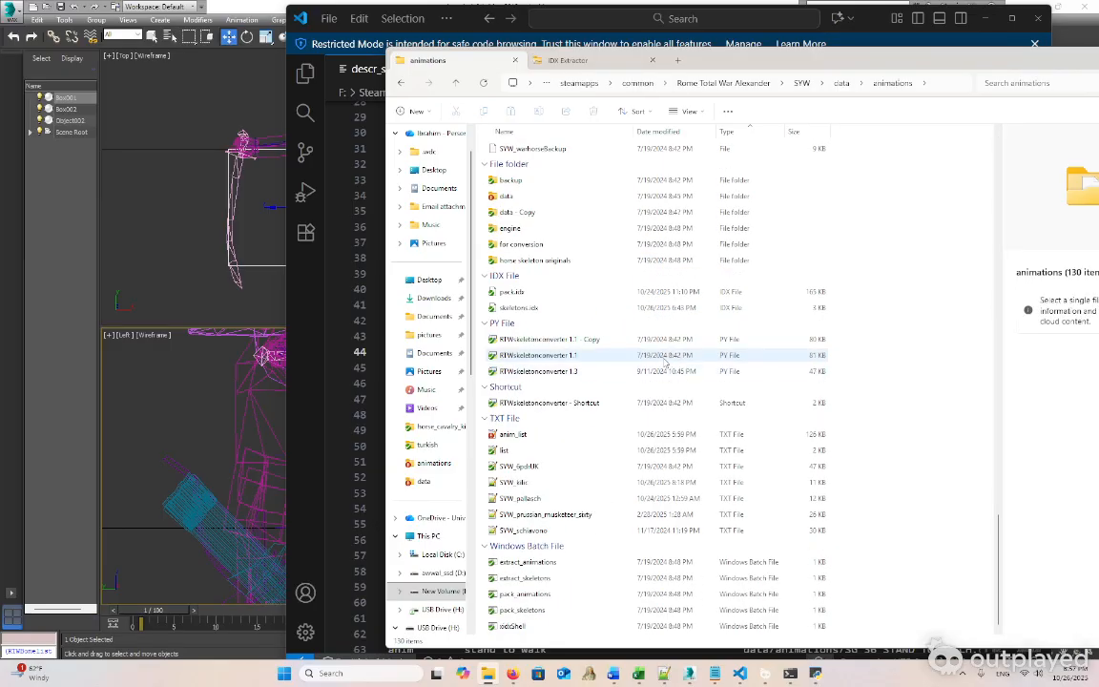
double_click(539, 370)
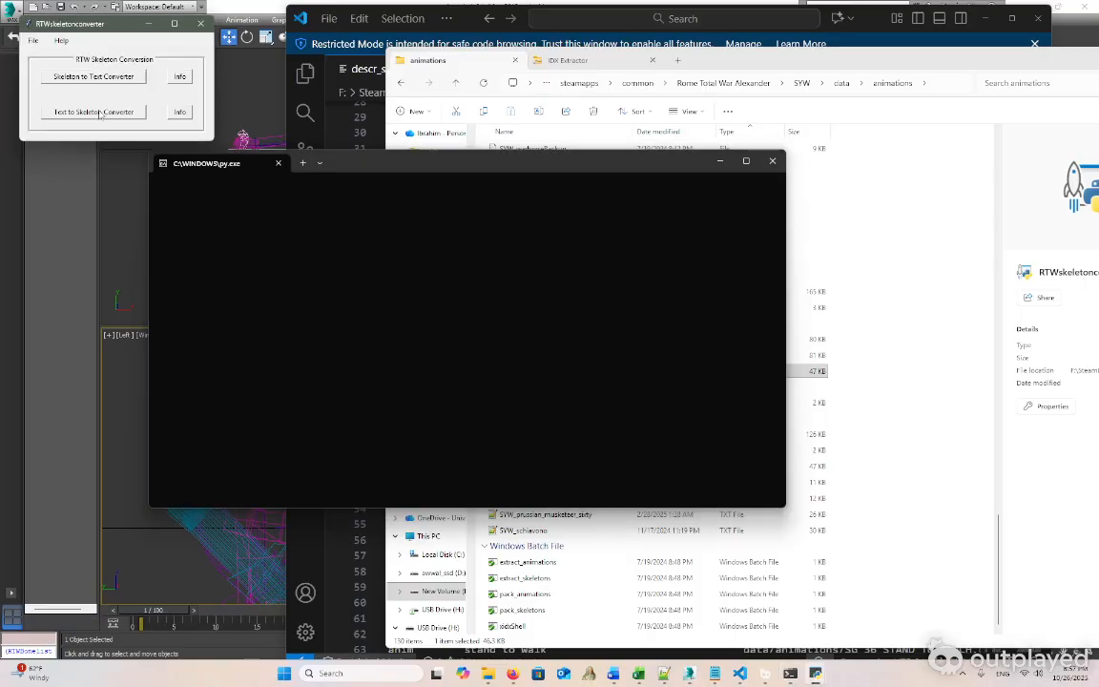
left_click(105, 110)
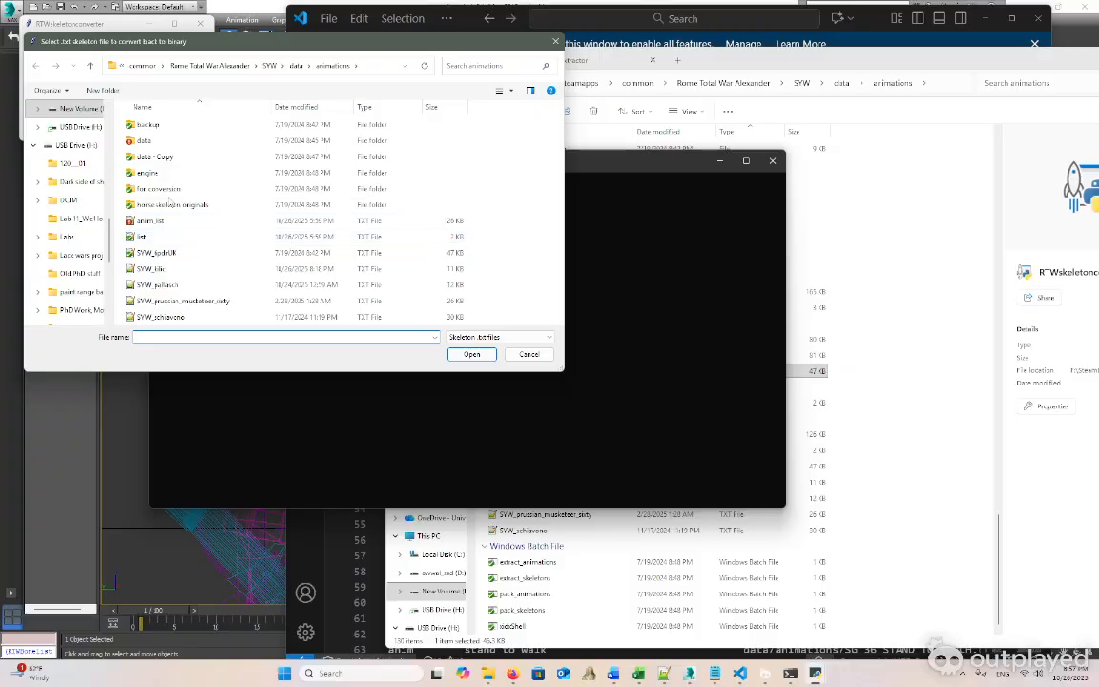
left_click(164, 317)
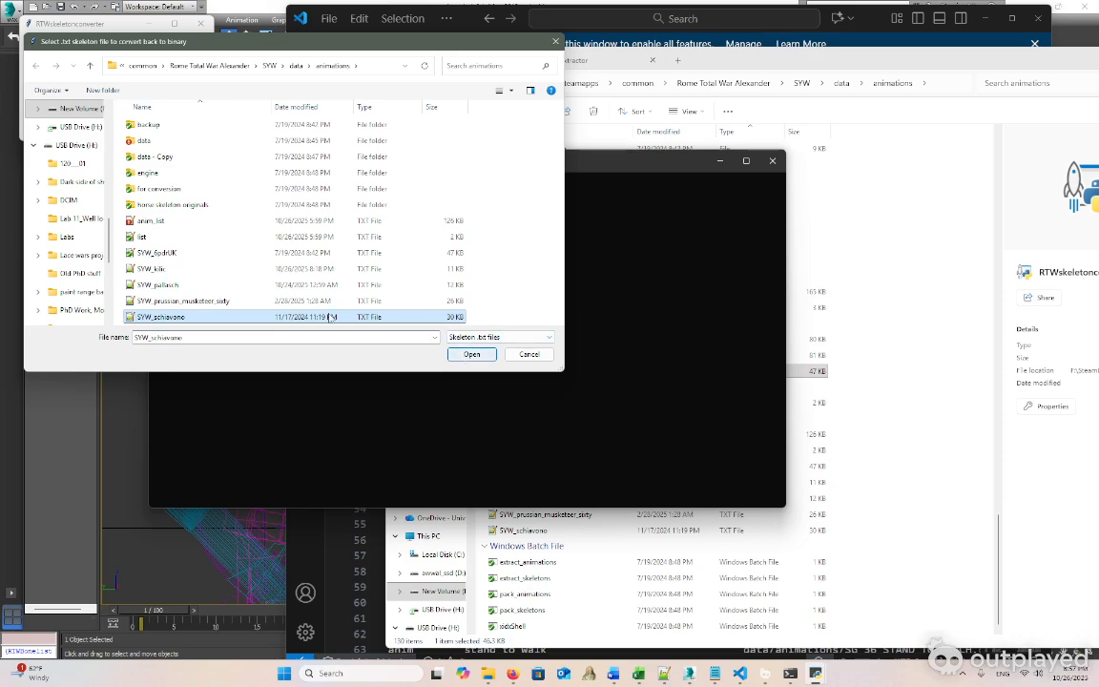
left_click(471, 354)
left_click(592, 389)
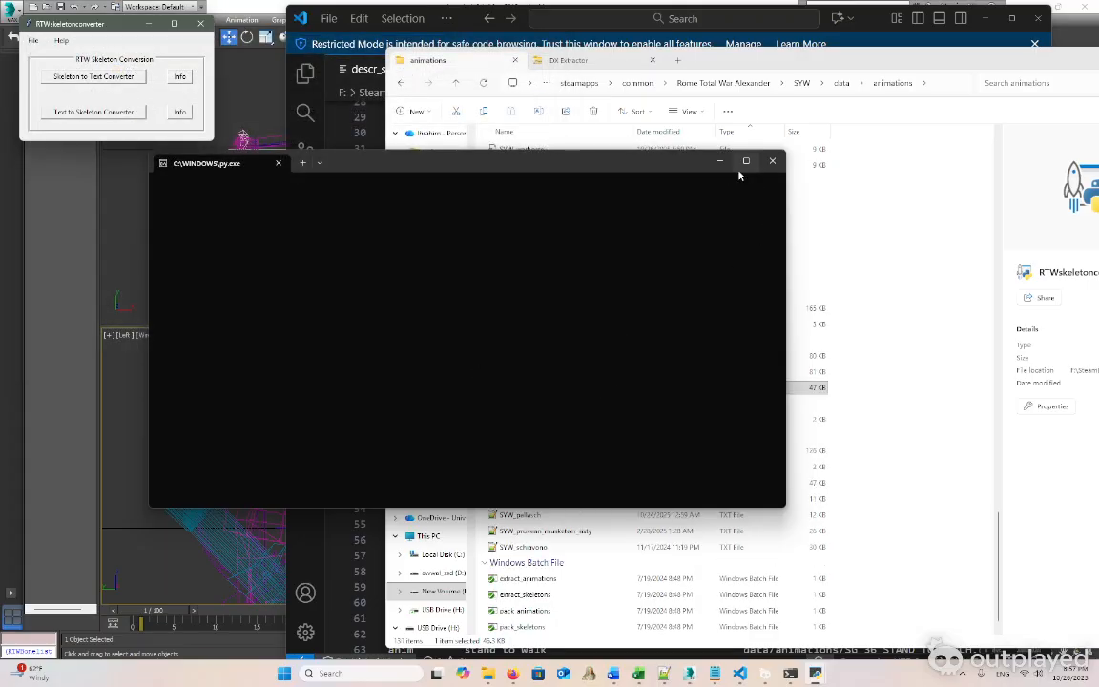
Delete the old SYW_schiavona skeleton file from the animations folder
scroll(634, 383, "up", 4)
scroll(634, 381, "up", 1)
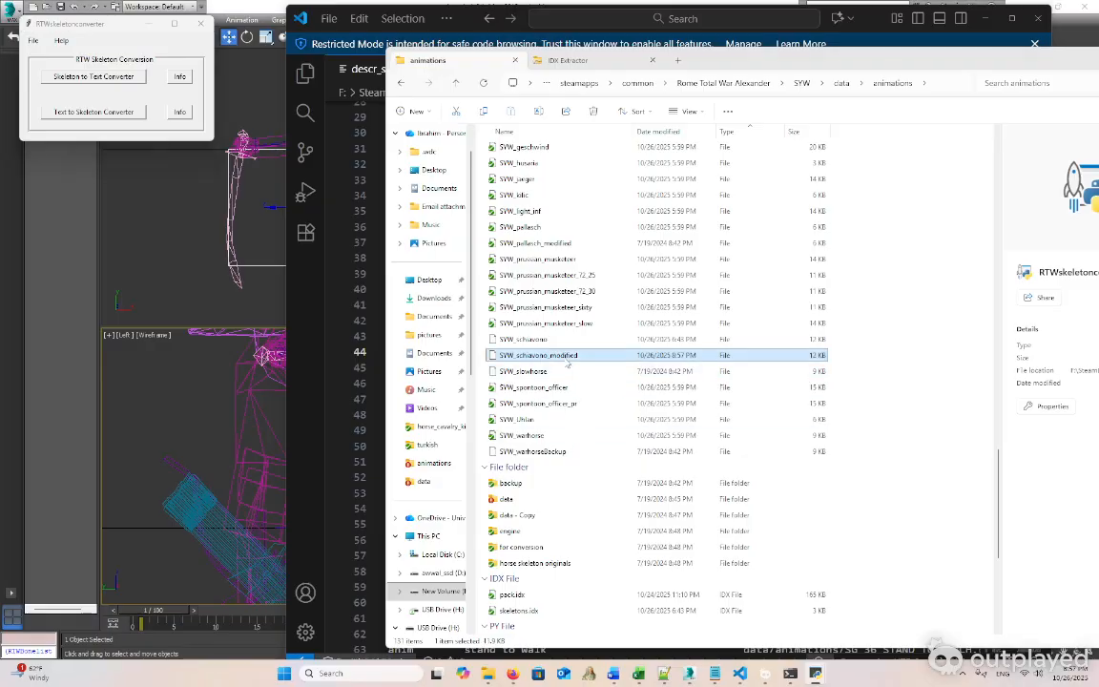
left_click(540, 340)
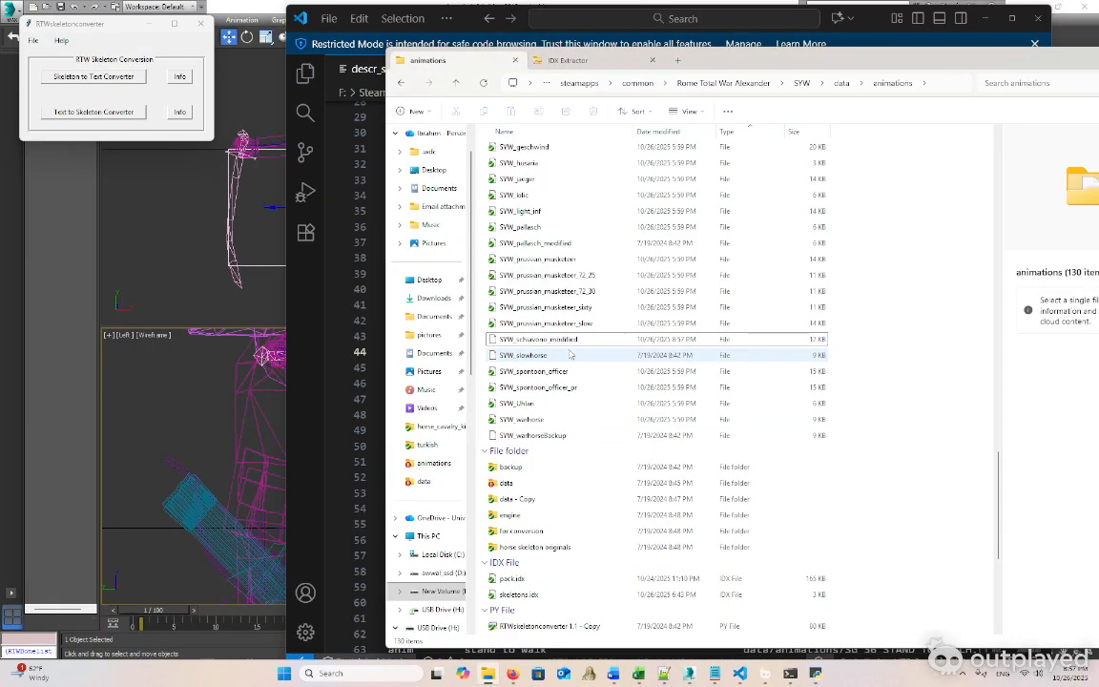
right_click(538, 343)
key("Delete")
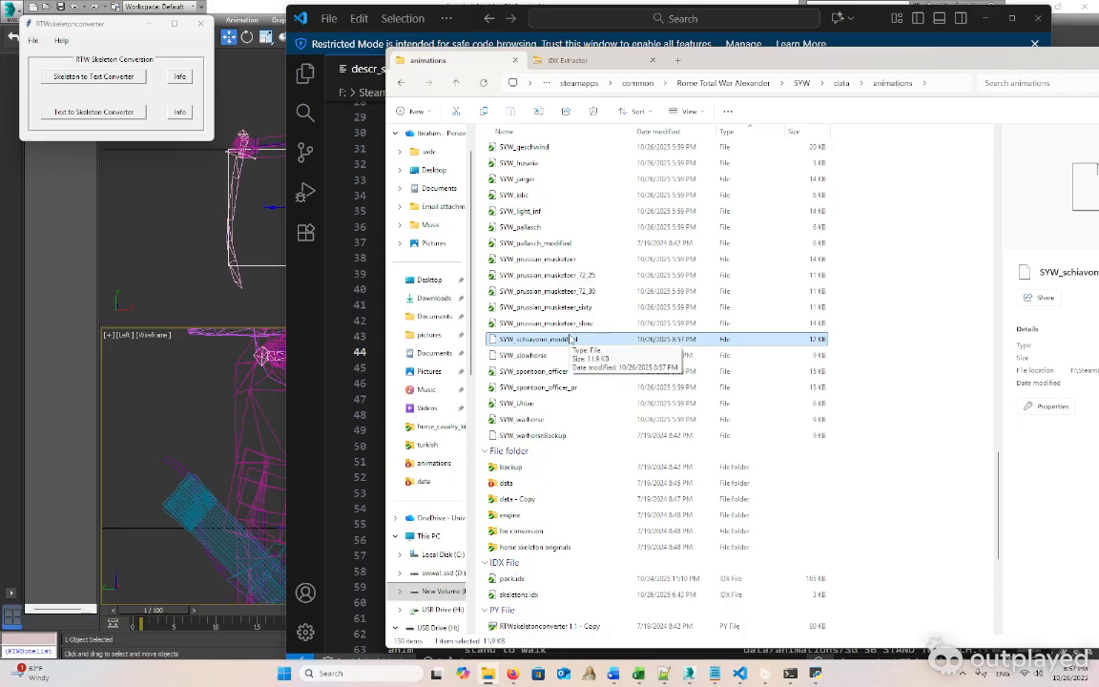
Rename the SYW_schiavona_modified skeleton file to SYW_schiavona by removing its _modified suffix
right_click(572, 340)
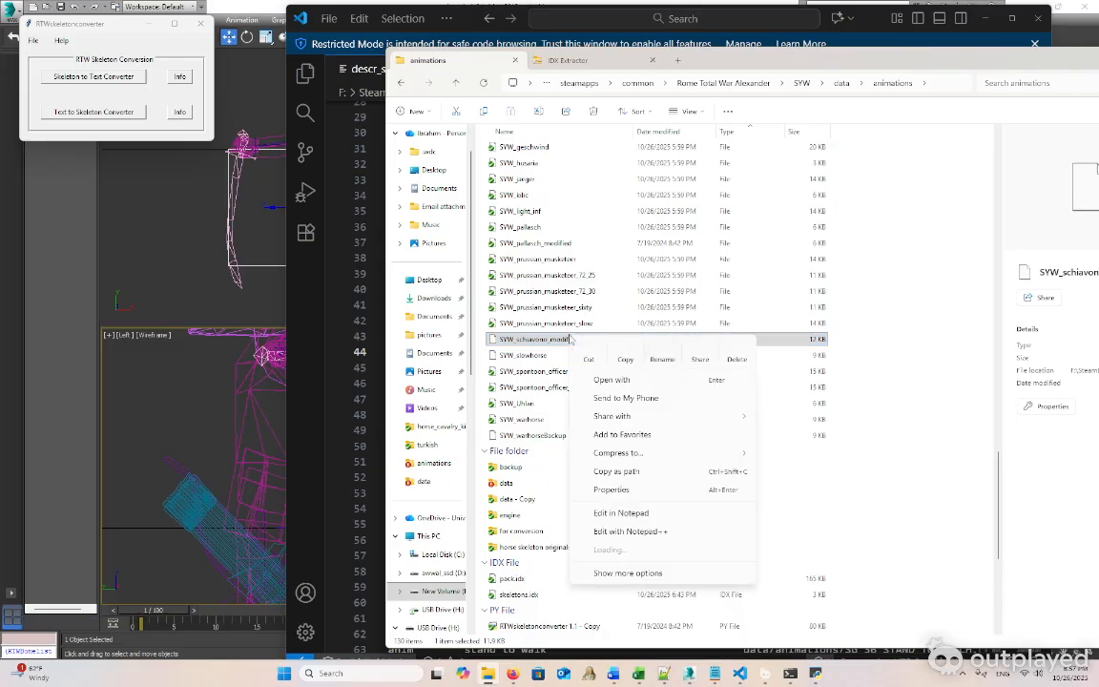
left_click(626, 587)
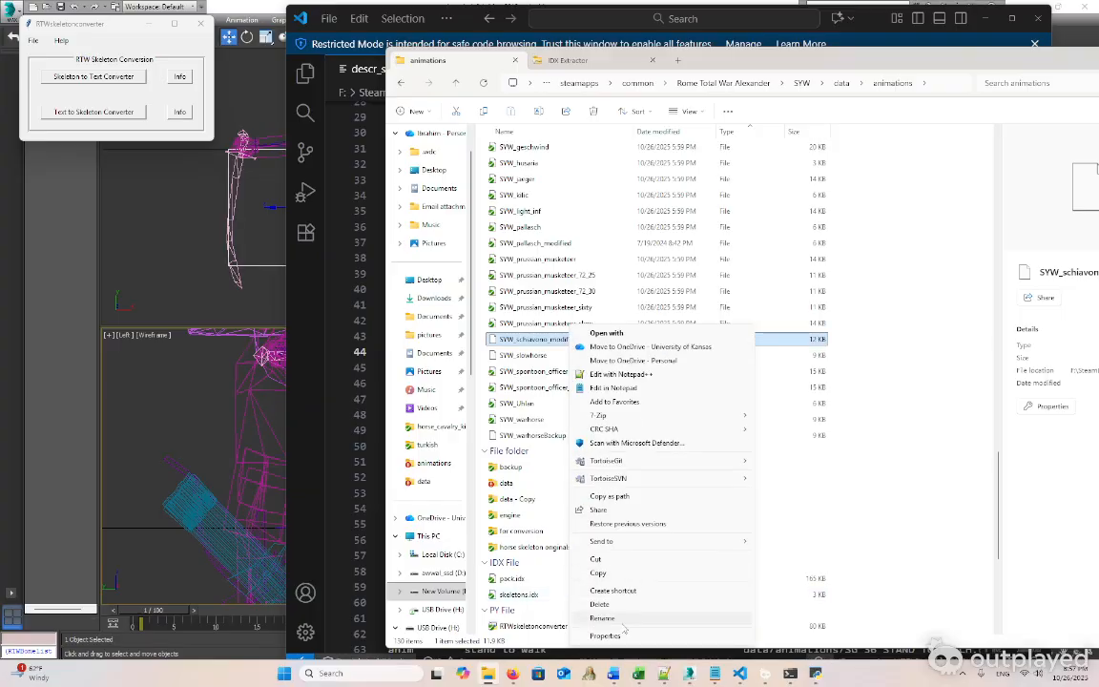
left_click(602, 618)
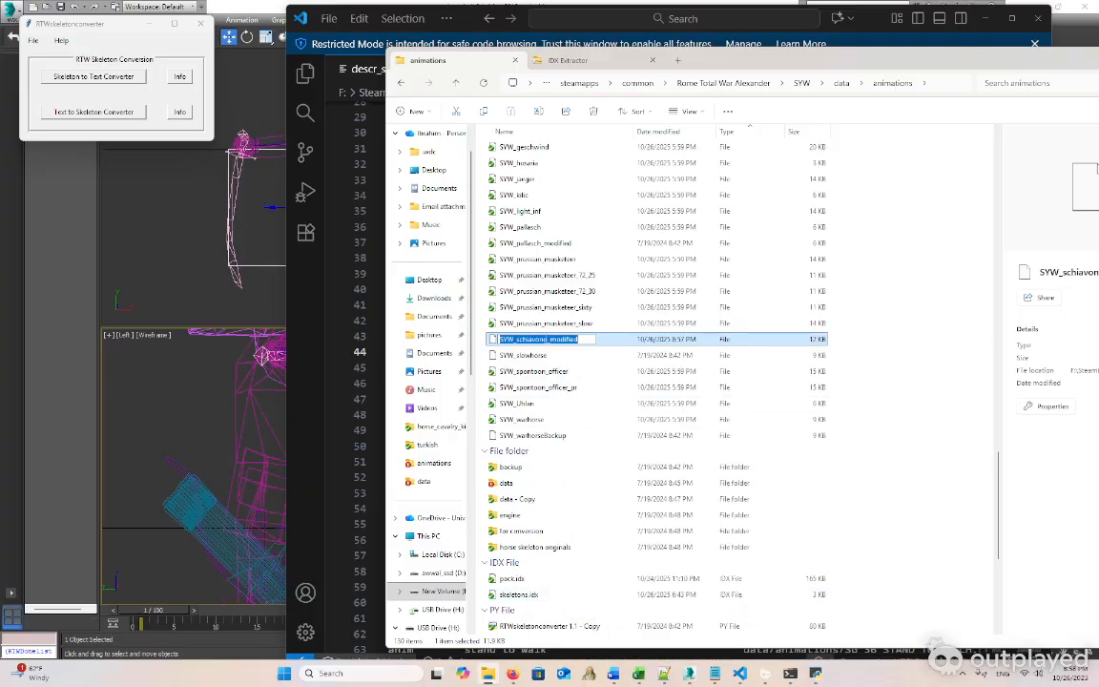
left_click_drag(543, 340, 602, 346)
left_click(551, 340)
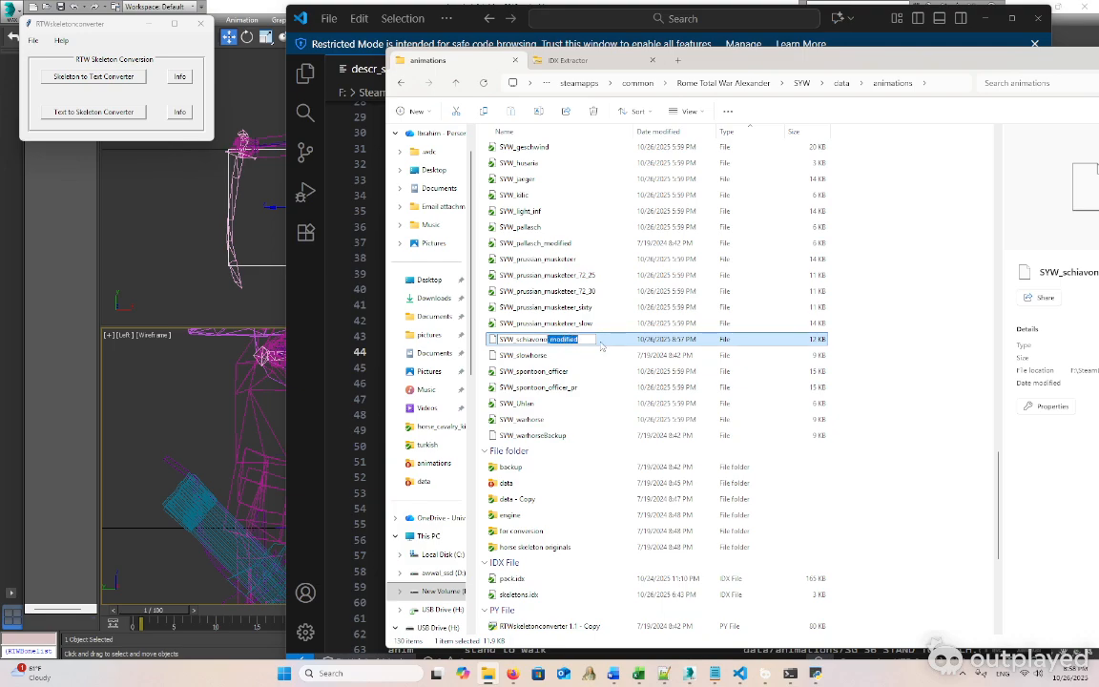
key("BackSpace")
key("backslash")
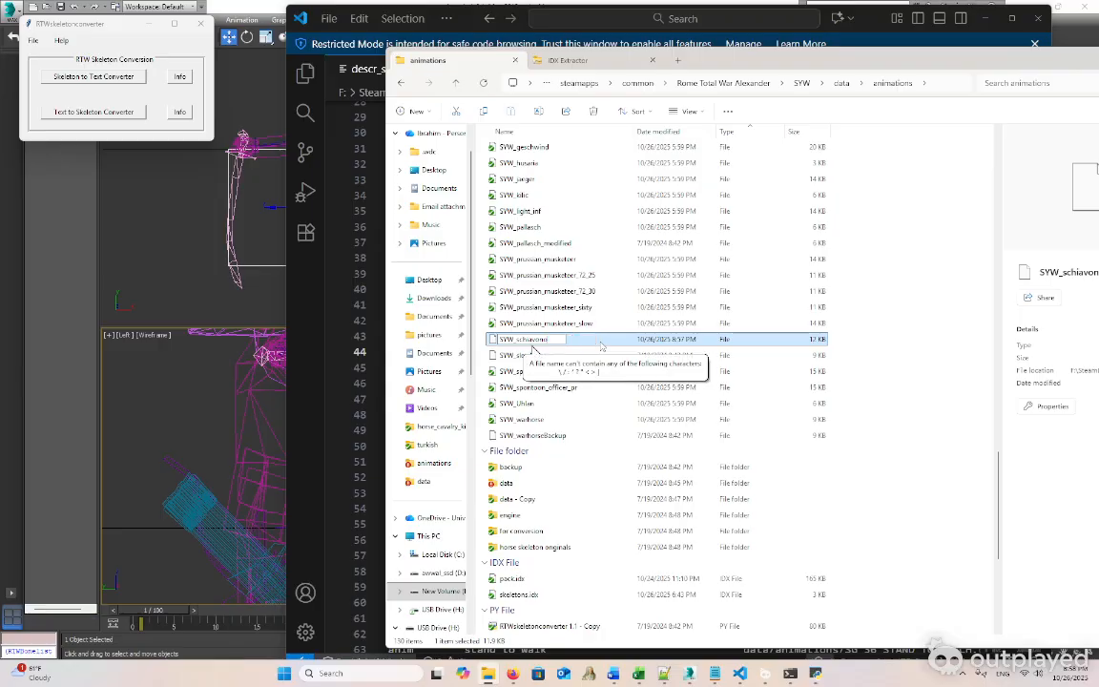
key("Return")
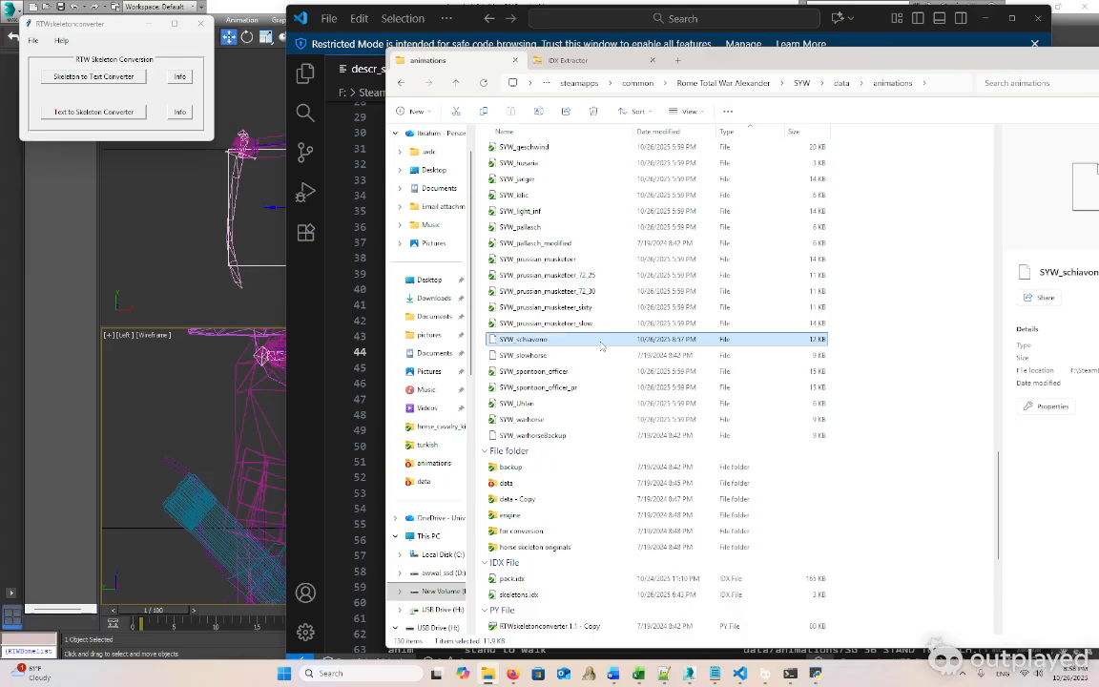
Open list.txt in Notepad++ to review the skeleton names, close it and return to the animations folder
scroll(548, 372, "down", 5)
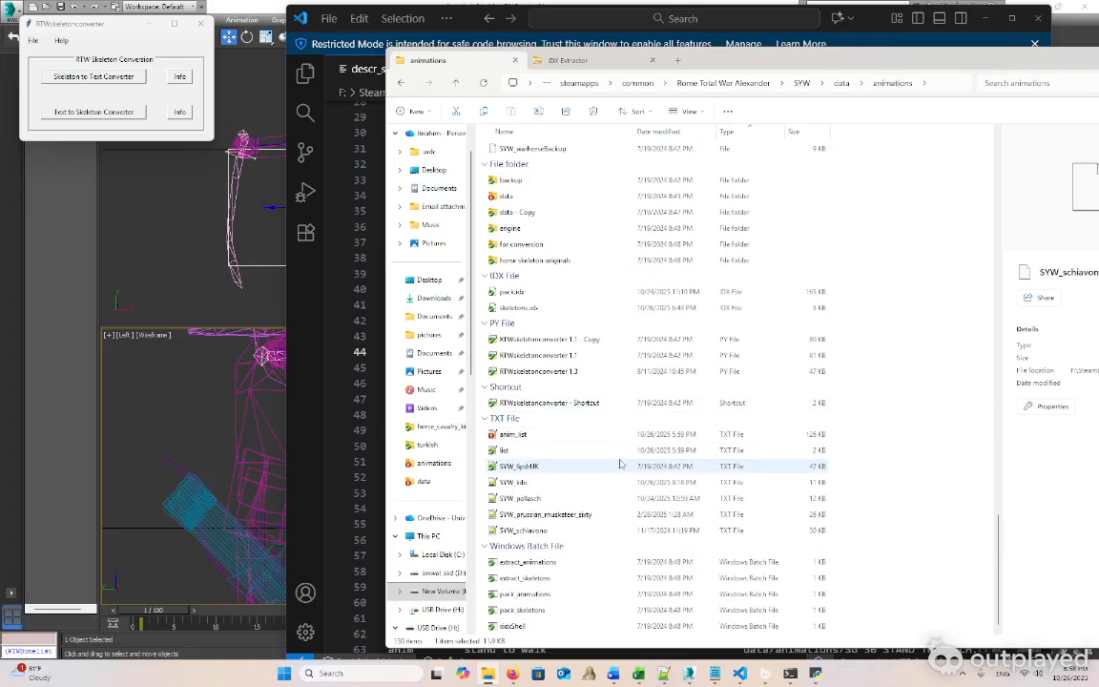
double_click(561, 449)
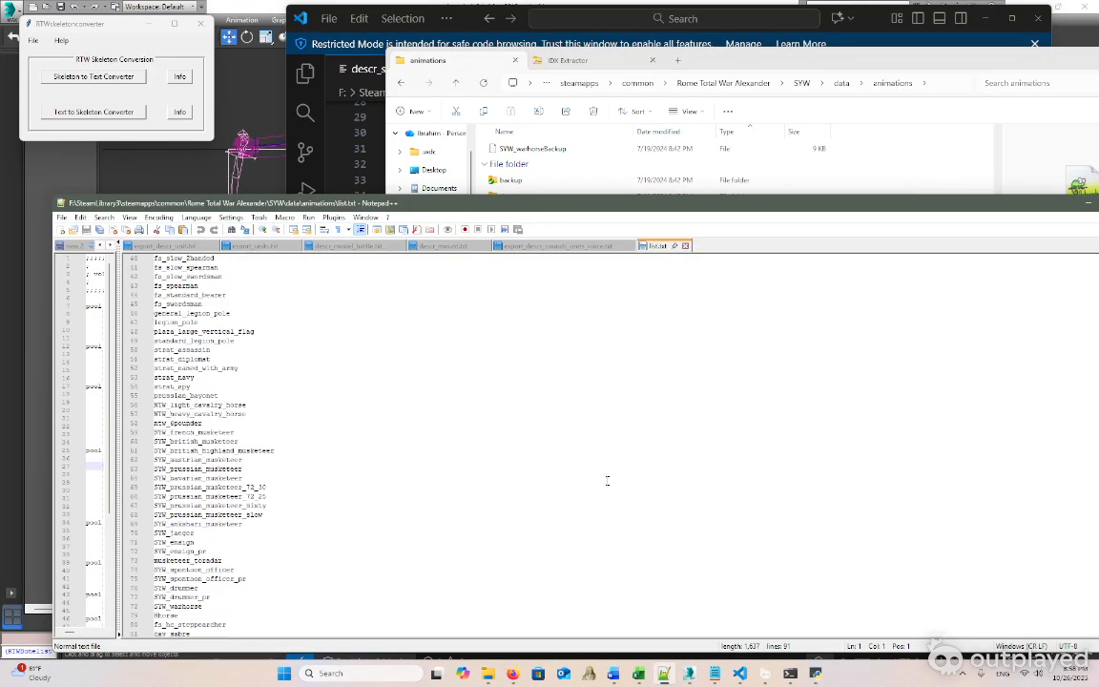
scroll(607, 479, "down", 4)
middle_click(664, 251)
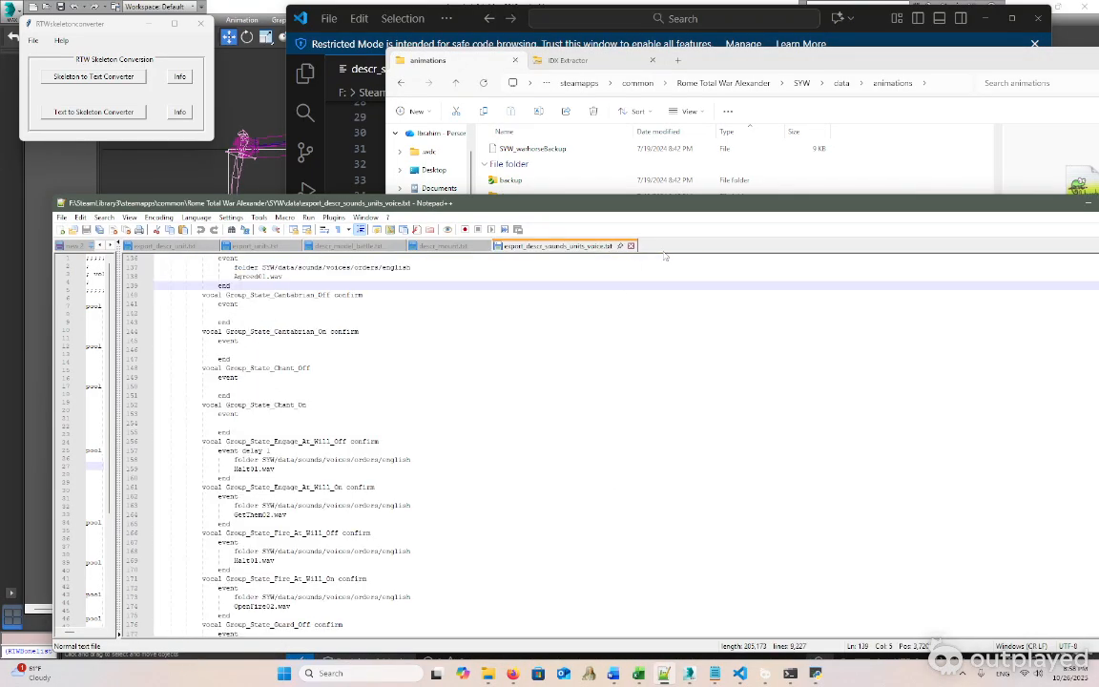
left_click(1071, 207)
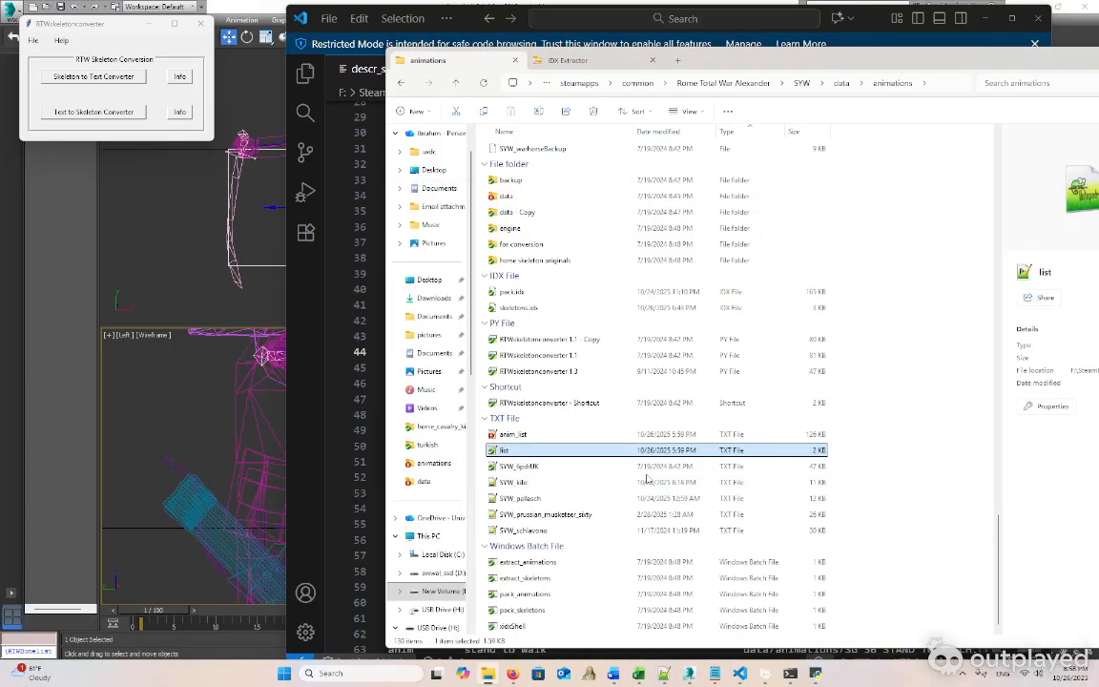
Open anim_list.txt from the animations folder, skim its animation paths and search it for SYW_pall
double_click(542, 435)
scroll(546, 459, "down", 3)
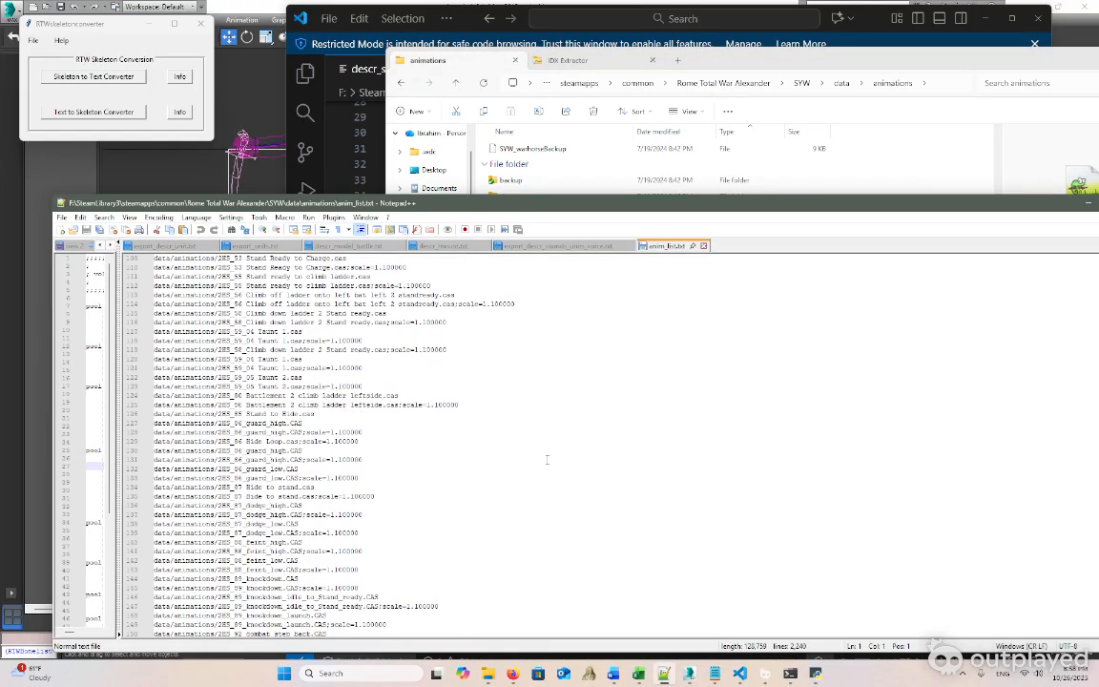
scroll(547, 459, "down", 20)
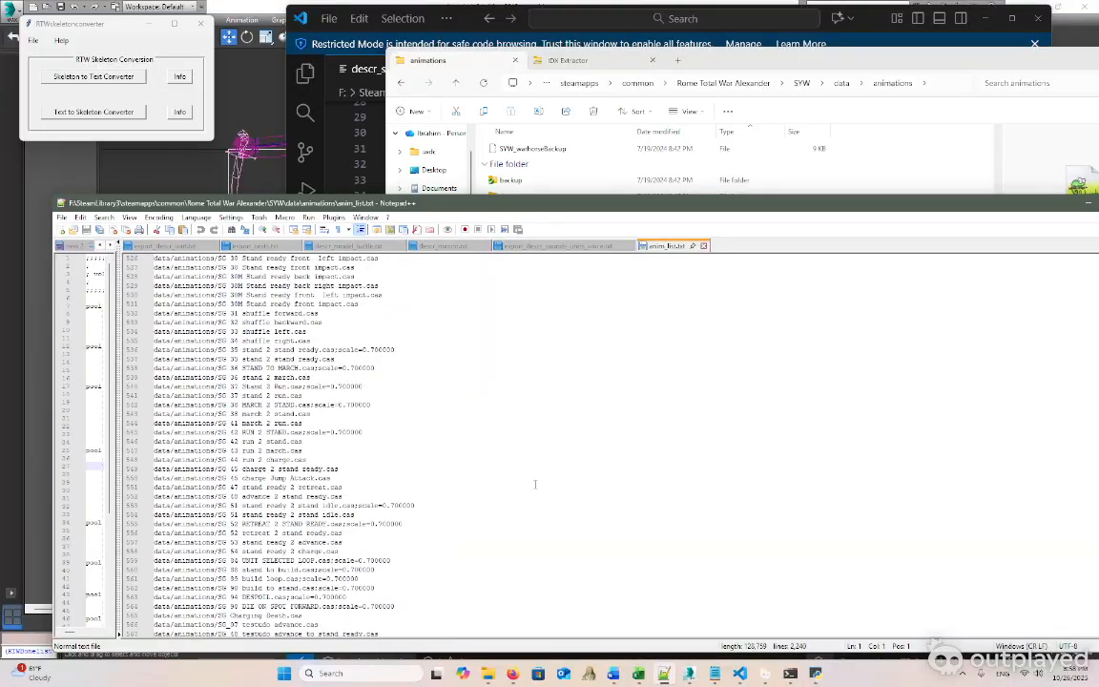
scroll(535, 483, "down", 20)
left_click(529, 479)
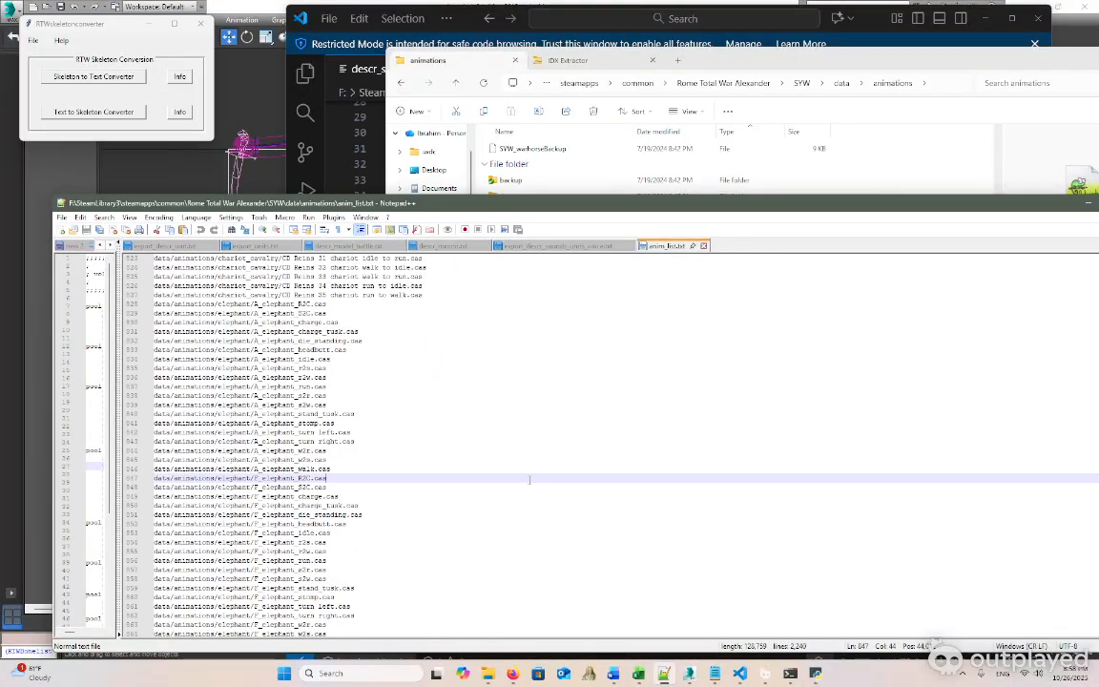
key("ctrl+shift+Left")
key("ctrl+f")
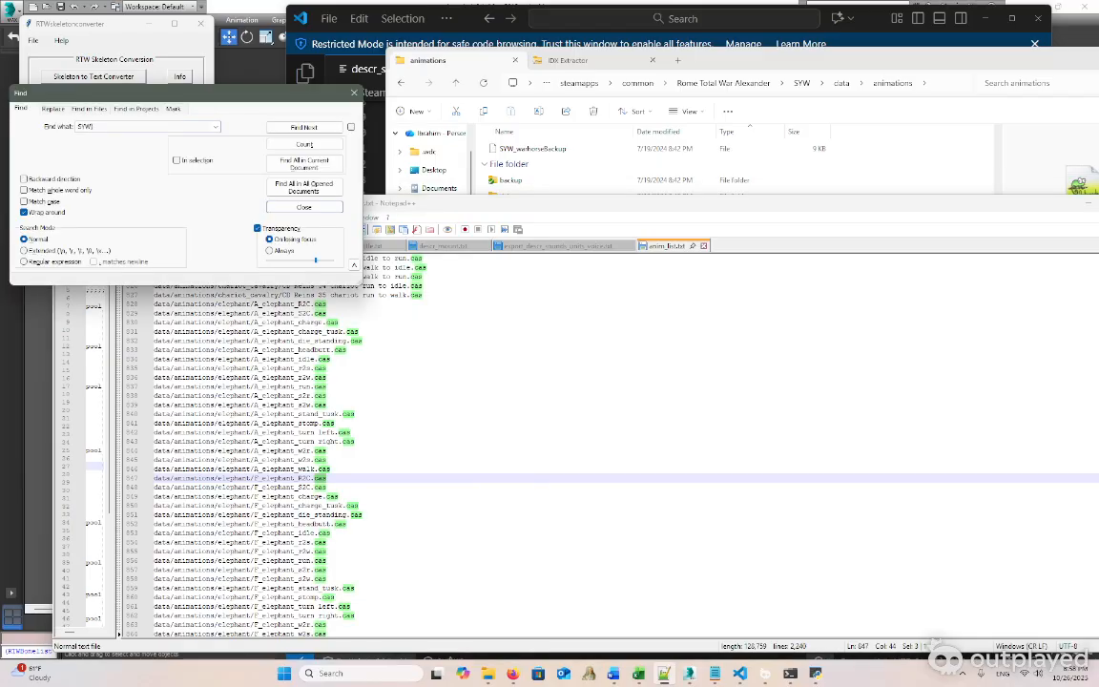
type("SYW_pal")
key("Return")
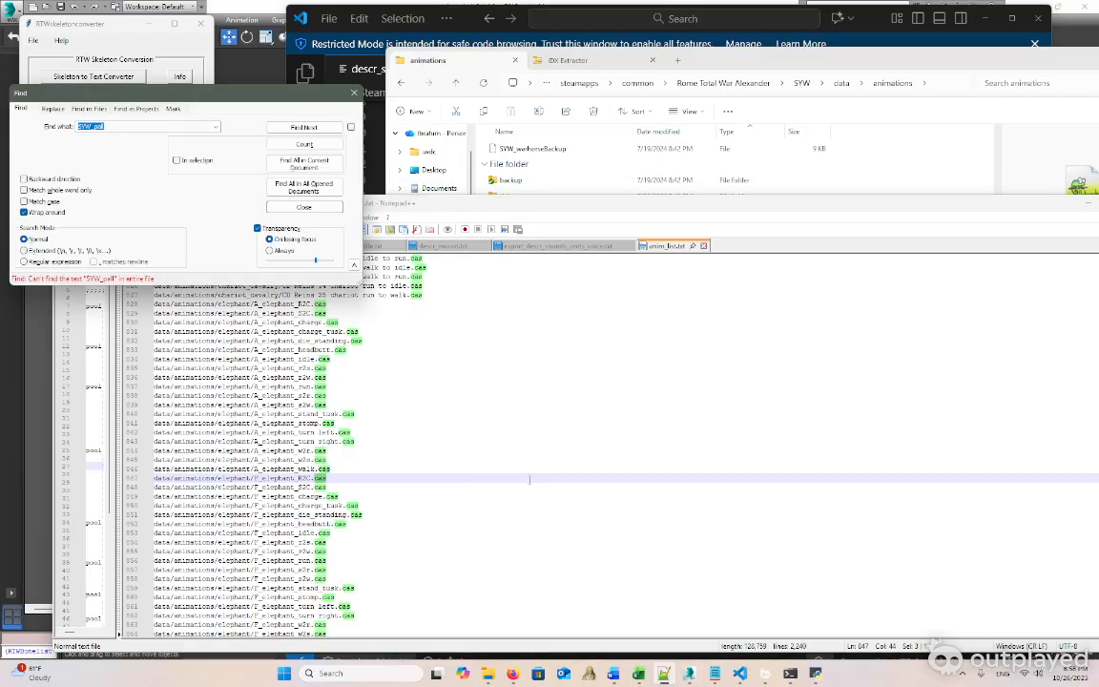
Search anim_list.txt for horse_cavalry and review the cavalry animation entries
type("horse_SYW")
key("Return")
key("End")
key("BackSpace")
key("Return")
left_click(529, 479)
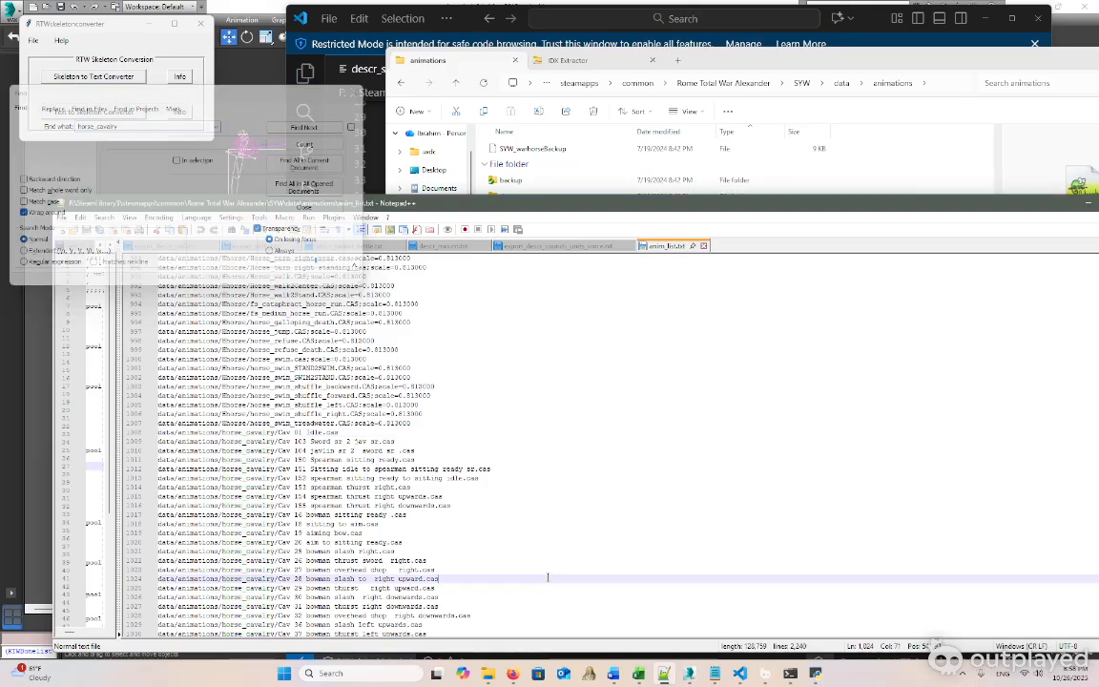
scroll(276, 448, "down", 15)
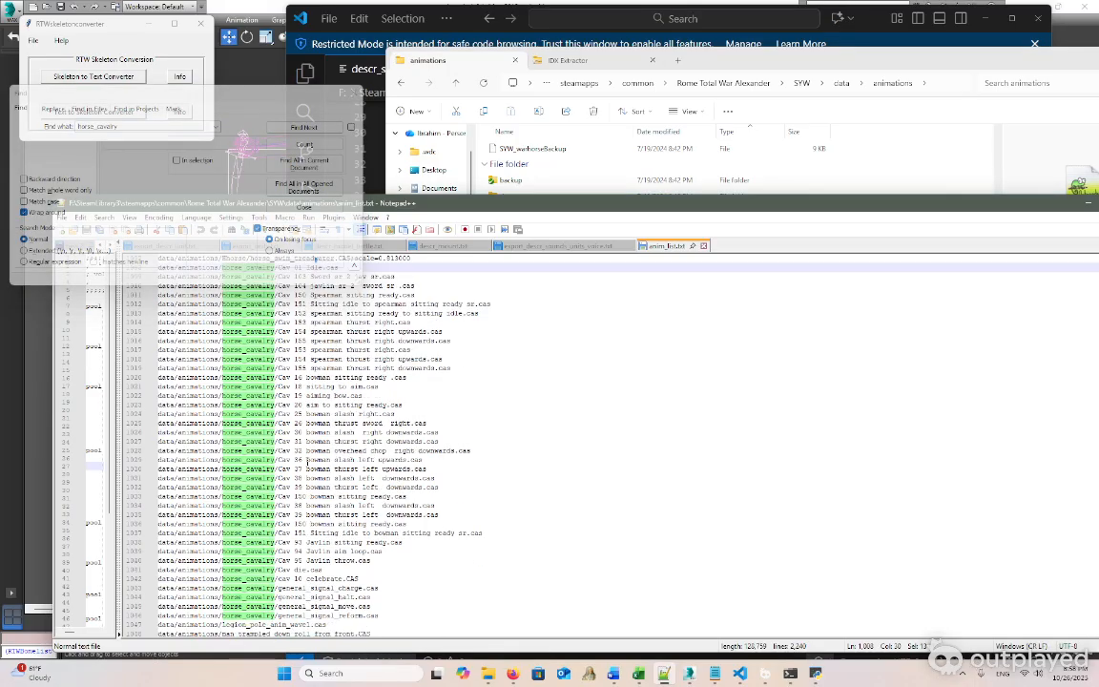
Skim the SYW_british_musketeer and prussian_bayonet entries in anim_list.txt, close the file and return to the animations folder
scroll(311, 459, "down", 20)
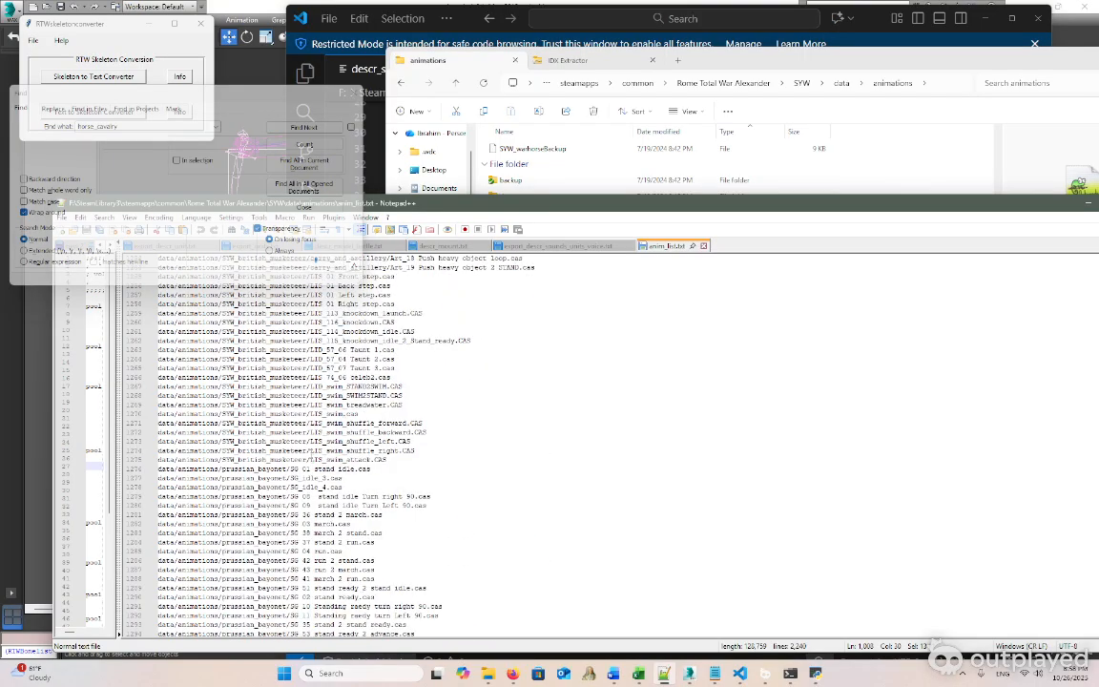
double_click(168, 442)
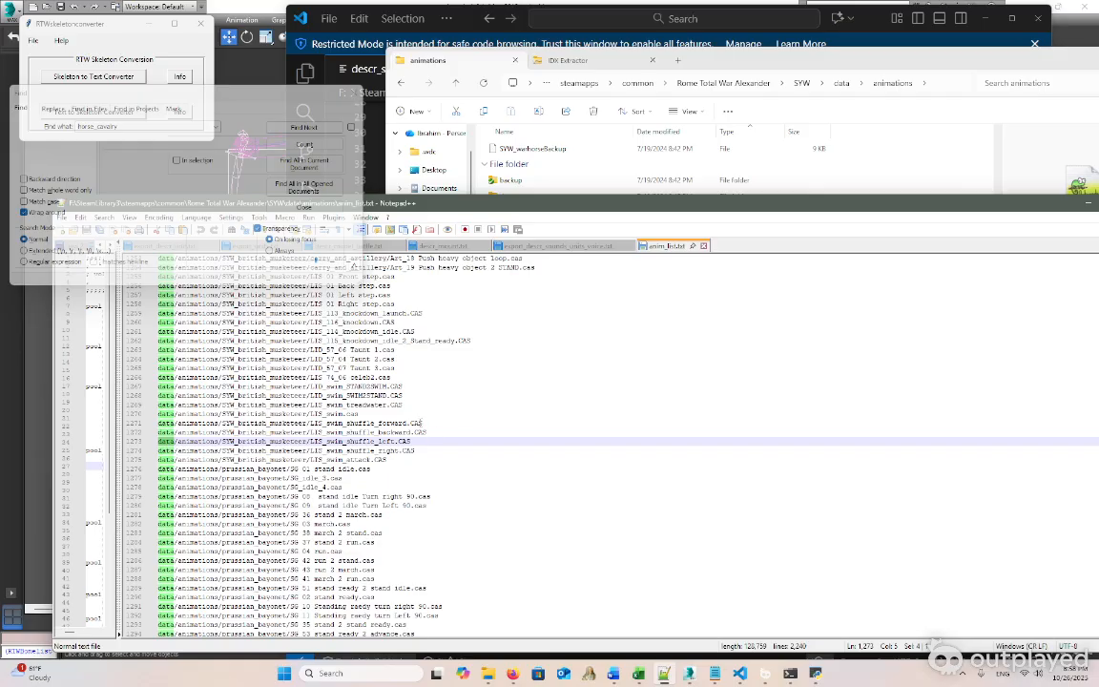
left_click(607, 244)
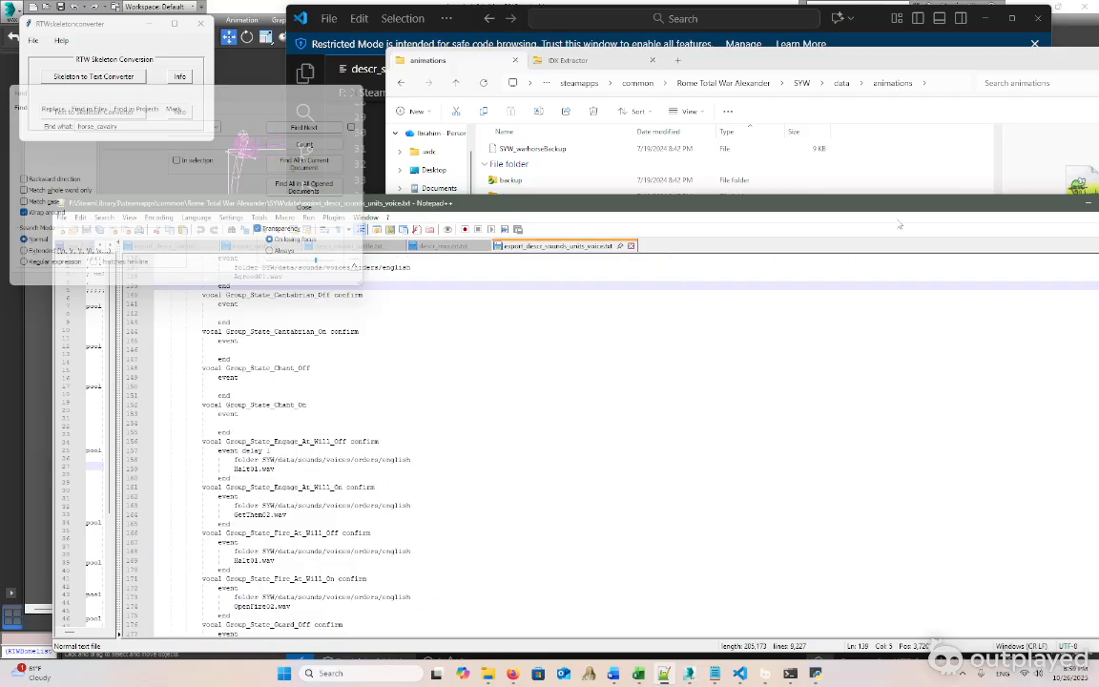
left_click(1088, 202)
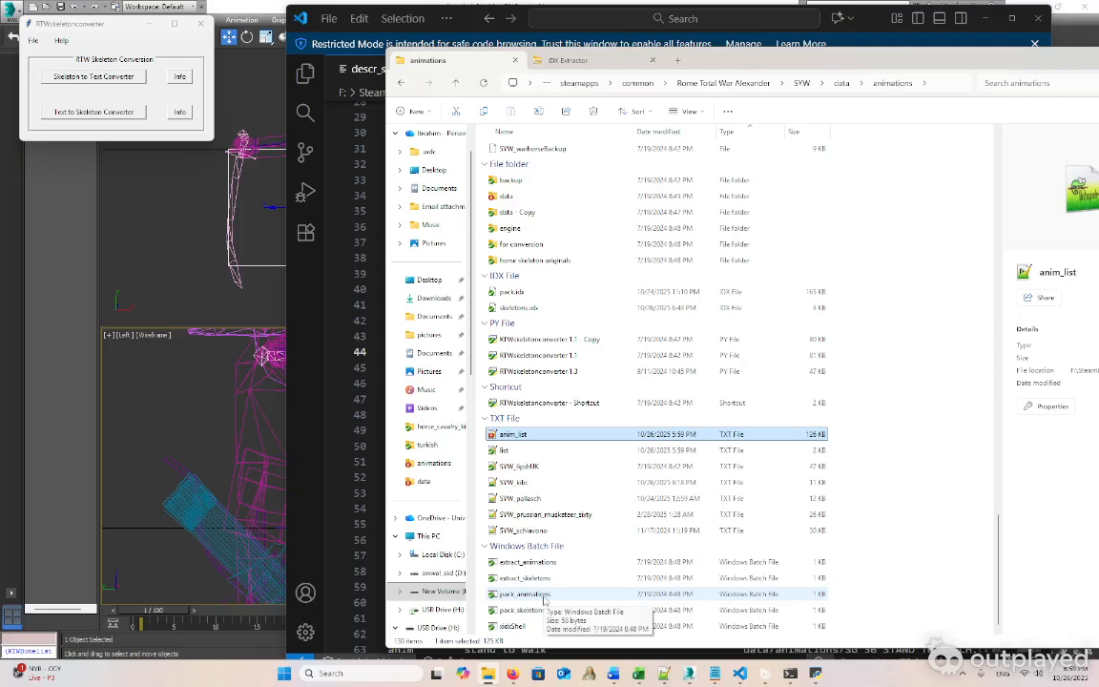
Run the pack_animations and pack_skeletons batch files, dismissing each console window once its packing is done
double_click(545, 598)
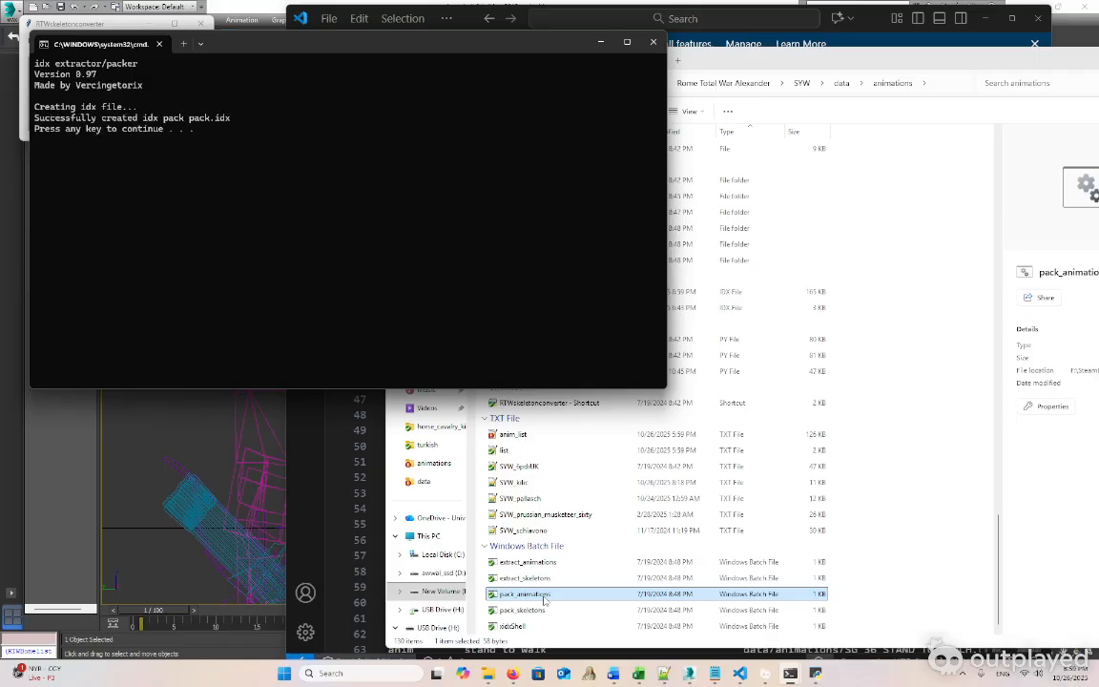
key("Return")
left_click(539, 610)
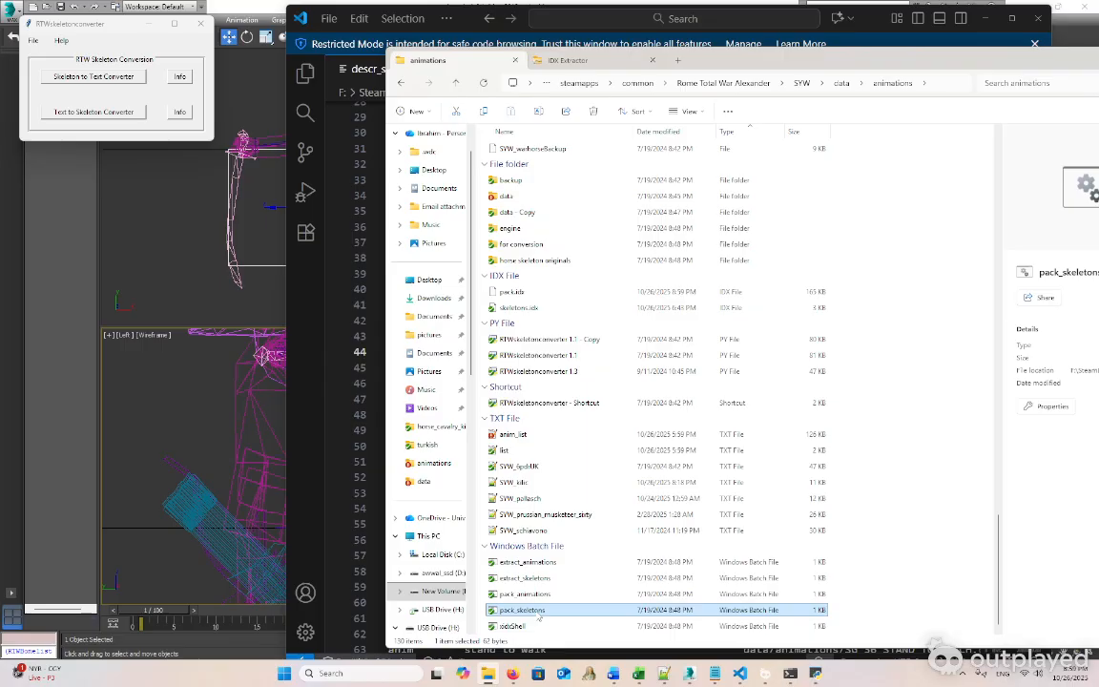
double_click(538, 611)
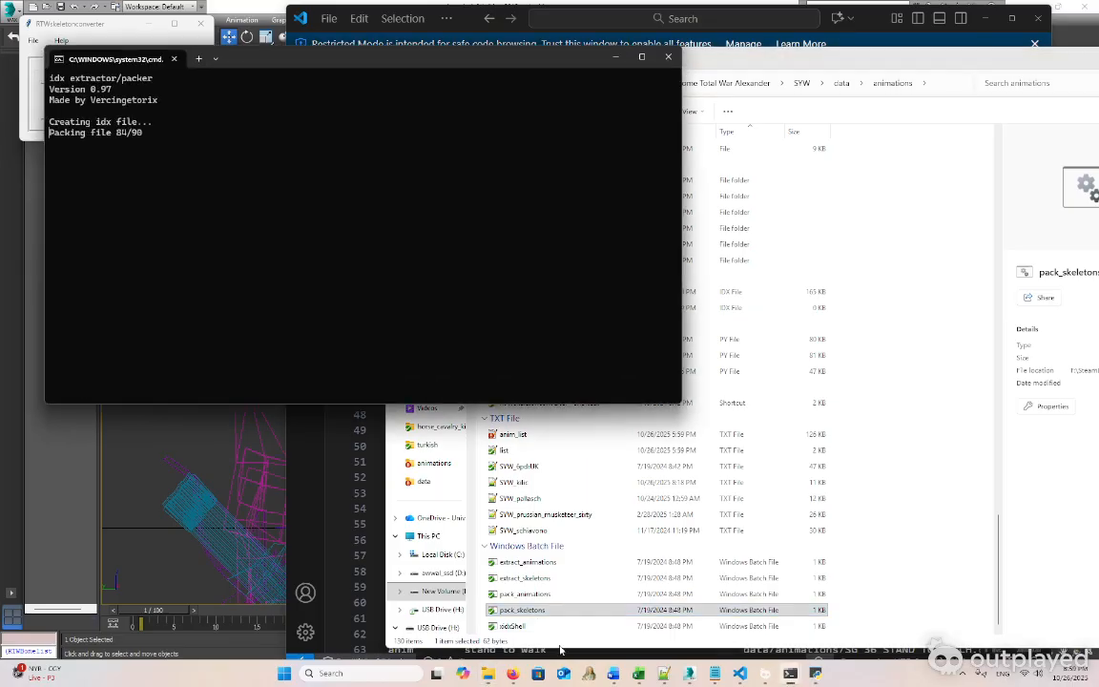
key("Return")
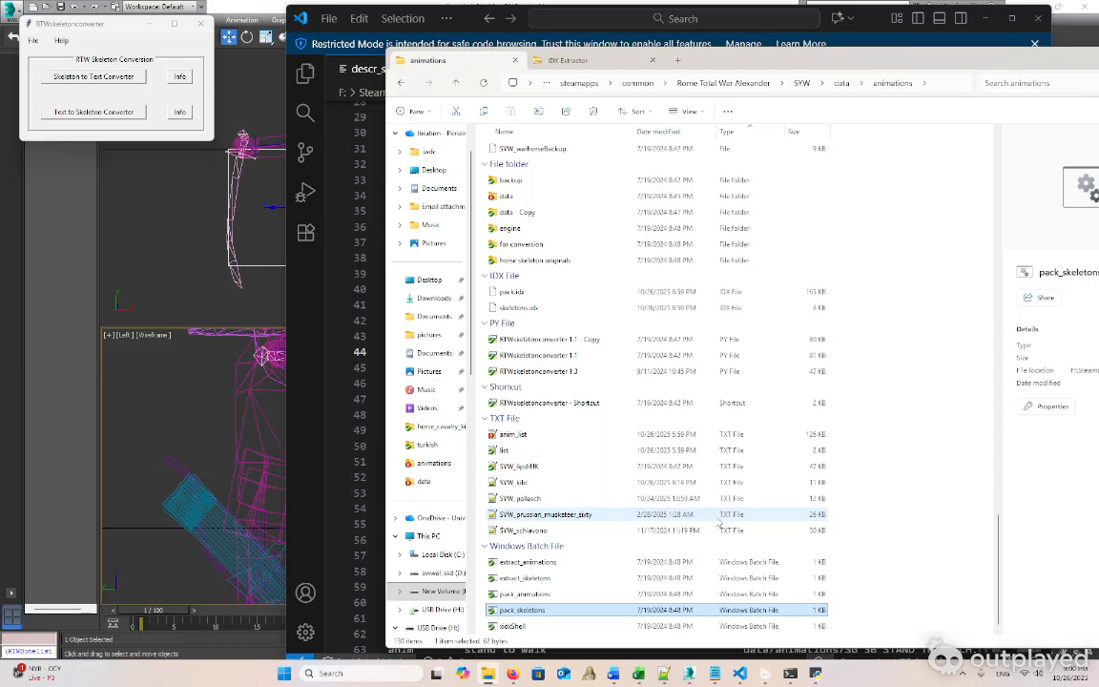
Review the skeleton files, IDX files and their modified dates in the animations folder
scroll(720, 523, "up", 15)
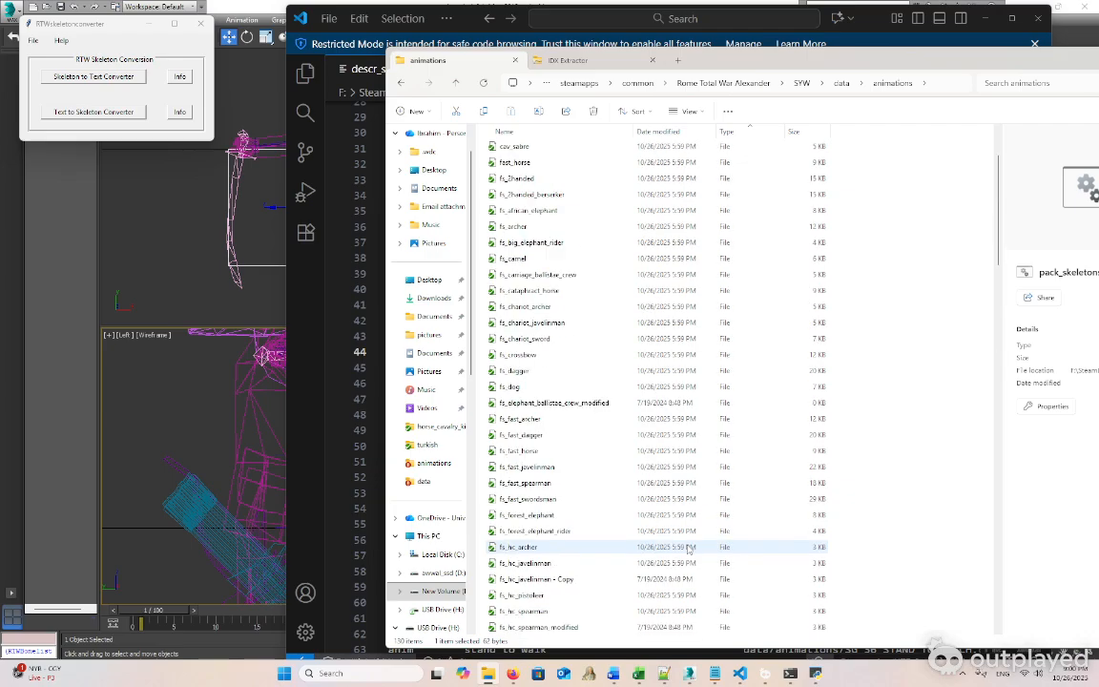
scroll(687, 548, "up", 5)
scroll(588, 503, "down", 20)
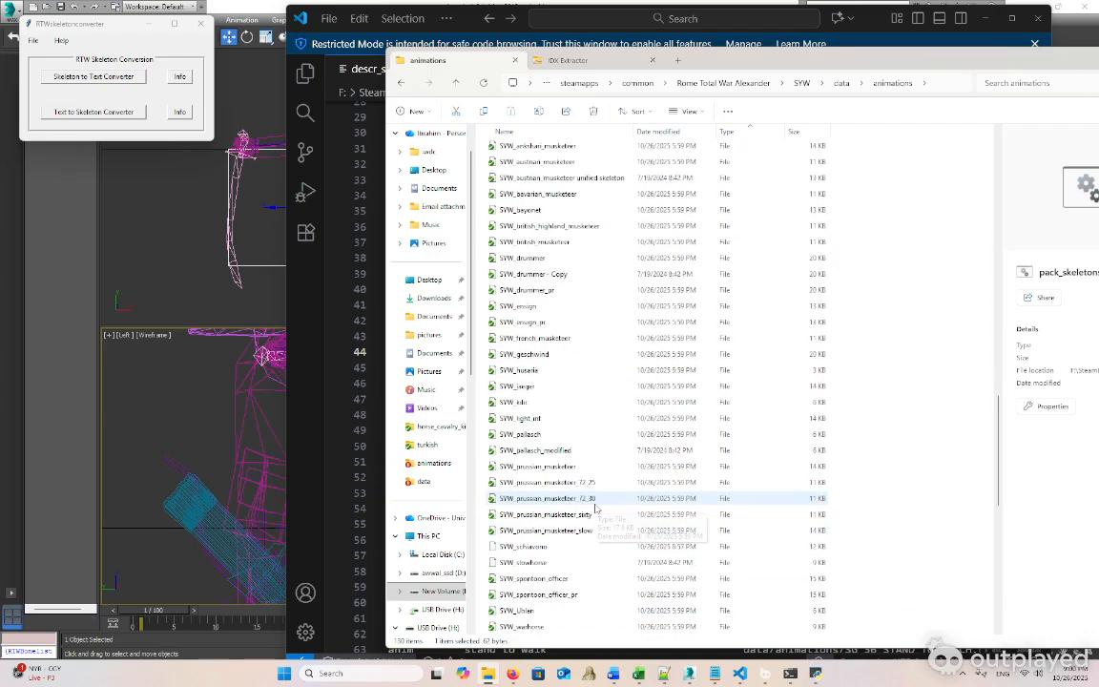
scroll(595, 508, "down", 8)
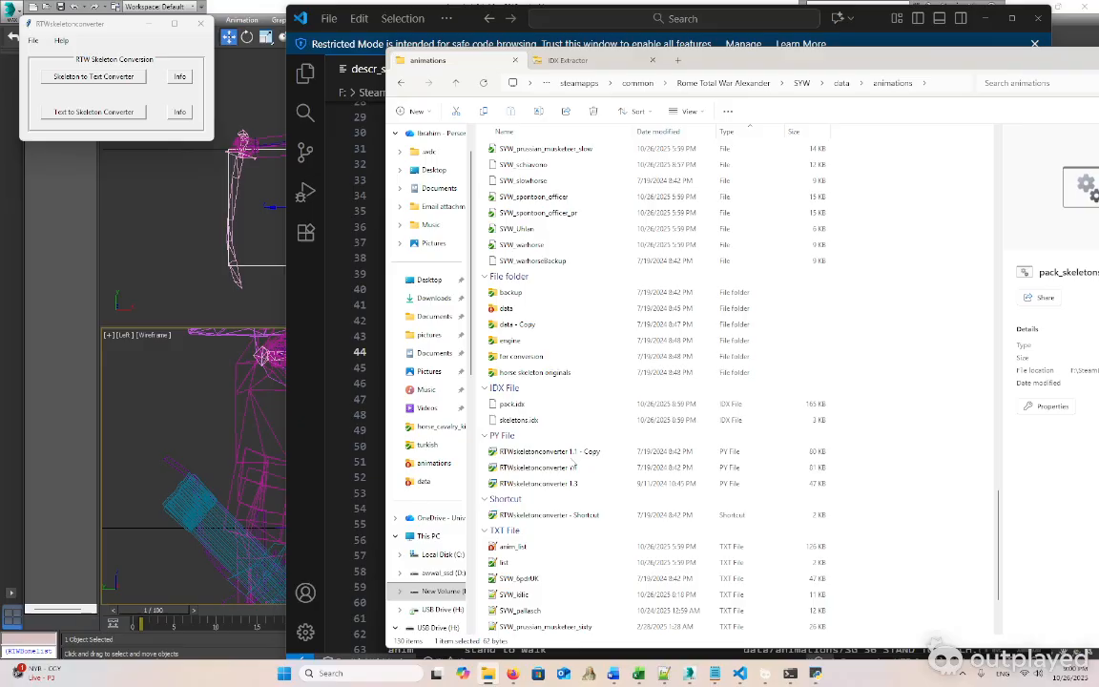
scroll(584, 496, "down", 2)
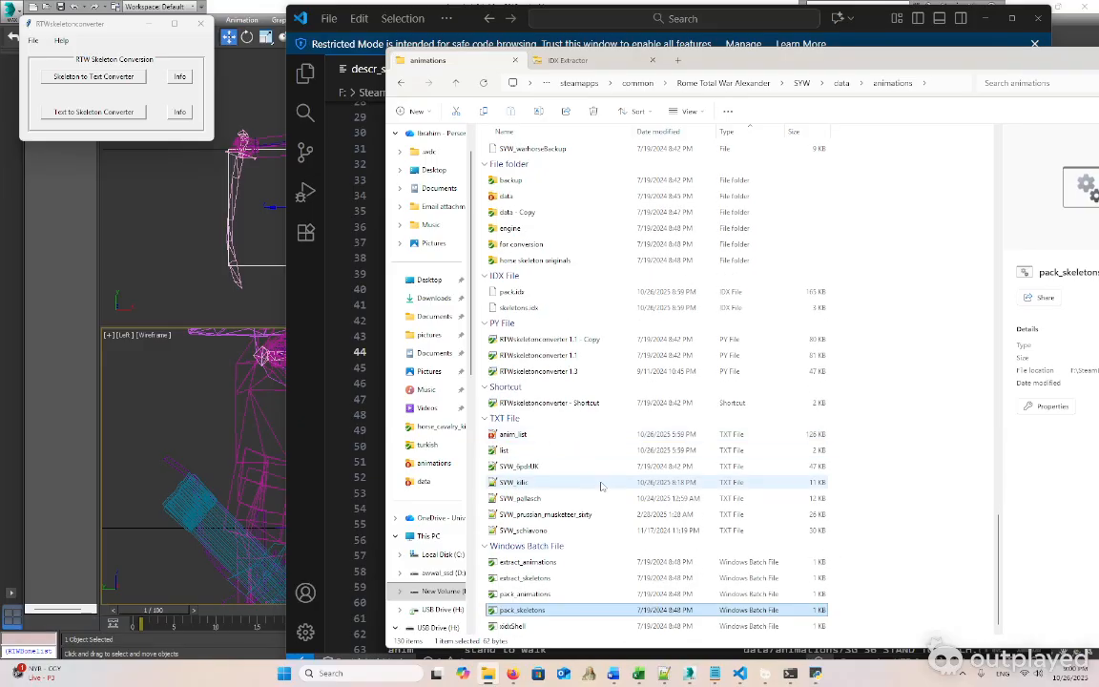
scroll(599, 537, "up", 10)
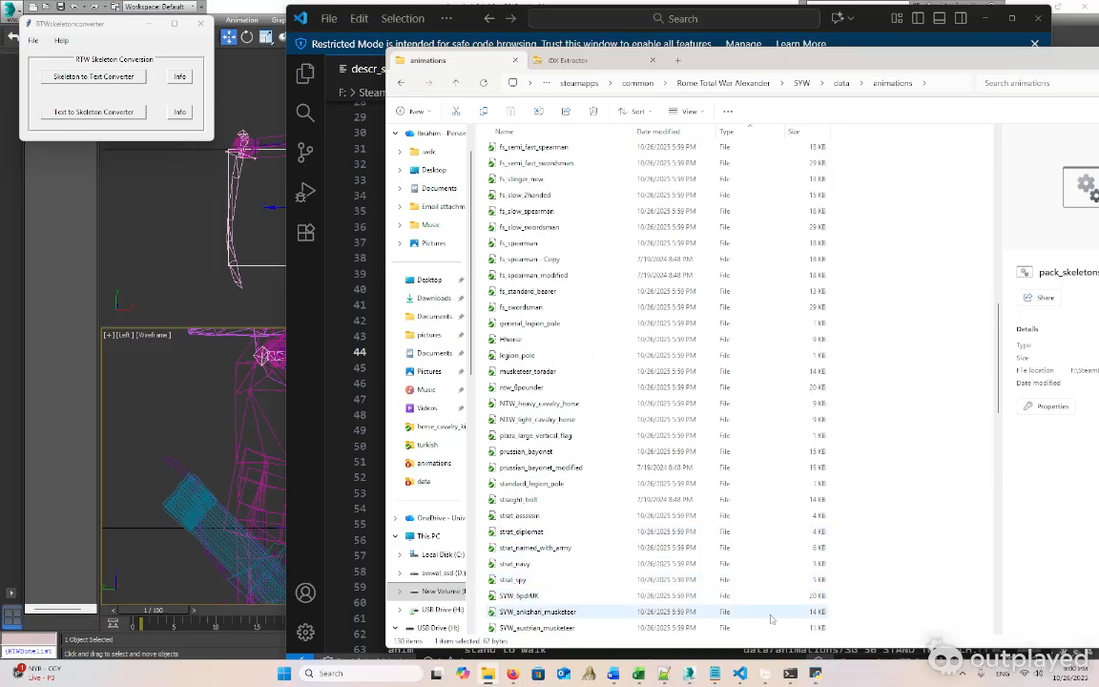
Open the Windows search to look for another application
mouse_move(790, 674)
mouse_move(819, 605)
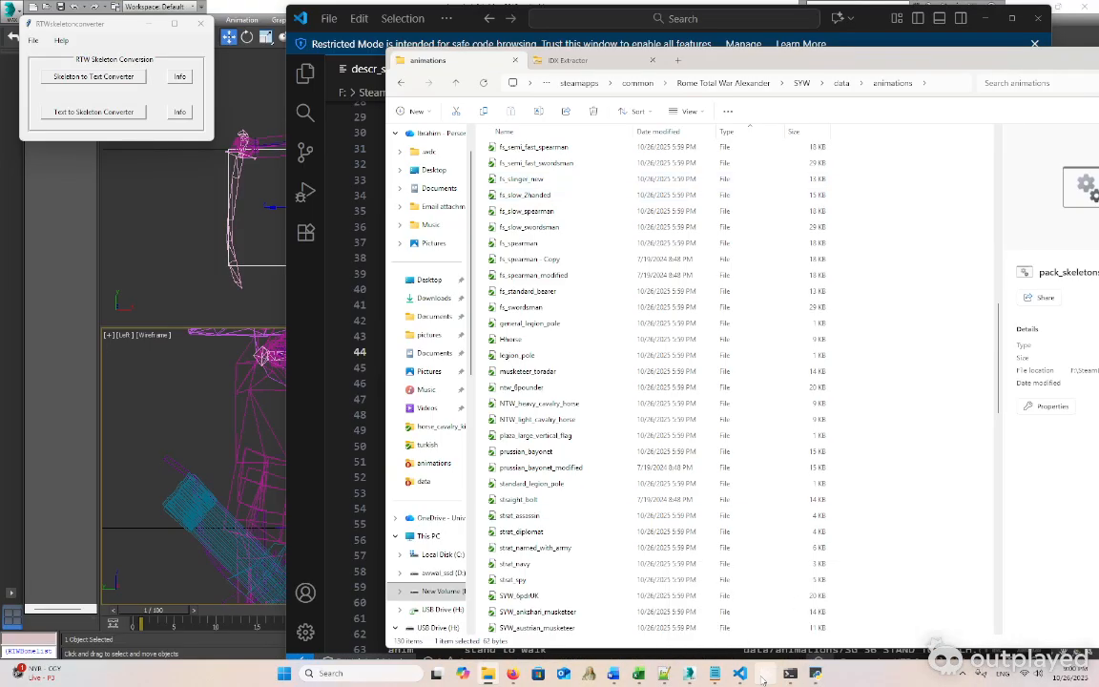
left_click(413, 675)
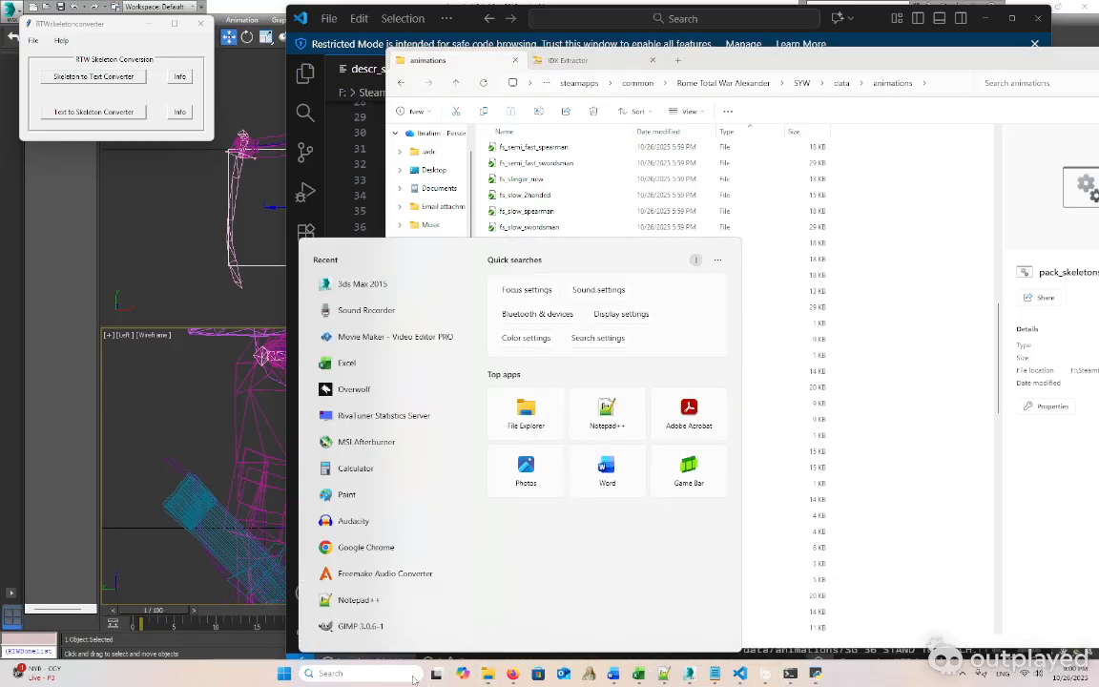